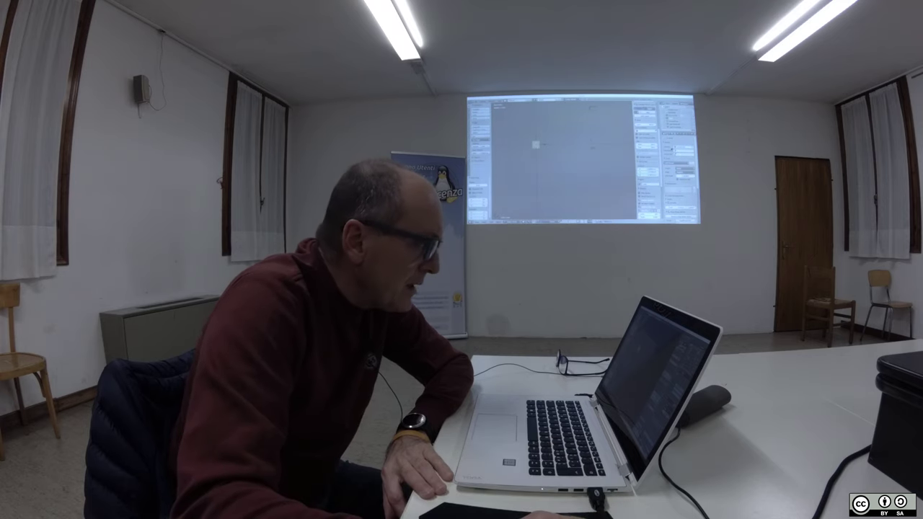
- Switch to the Blender window with 'anello filiforme acquamarina.blend' open
{"action": "key", "text": "super"}
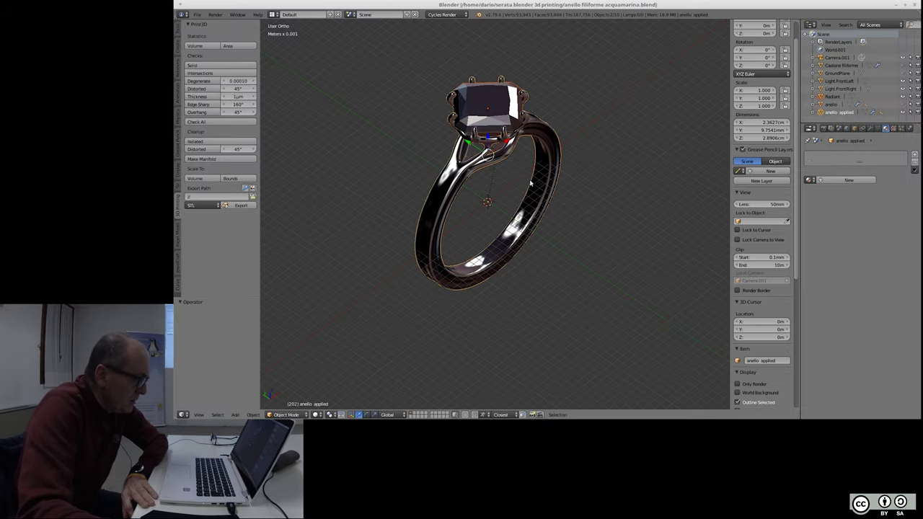
- Uncheck Matcap in the Shading panel so the ring shows solid grey with a blue gem
{"action": "mouse_move", "coordinate": [496, 95]}
{"action": "middle_mouse_down"}
{"action": "mouse_move", "coordinate": [624, 238]}
{"action": "mouse_move", "coordinate": [594, 187]}
{"action": "mouse_move", "coordinate": [595, 123]}
{"action": "middle_mouse_up"}
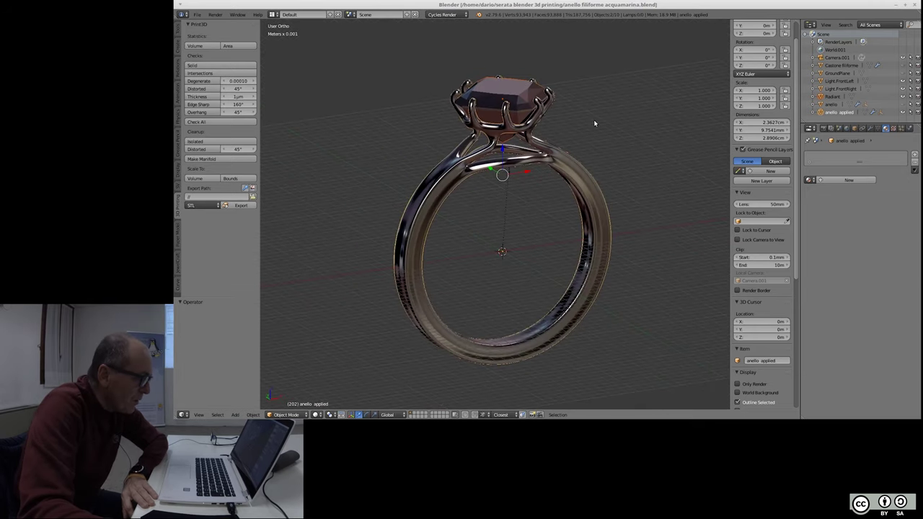
{"action": "scroll", "coordinate": [761, 281], "scroll_direction": "down", "scroll_amount": 2}
{"action": "scroll", "coordinate": [761, 310], "scroll_direction": "down", "scroll_amount": 2}
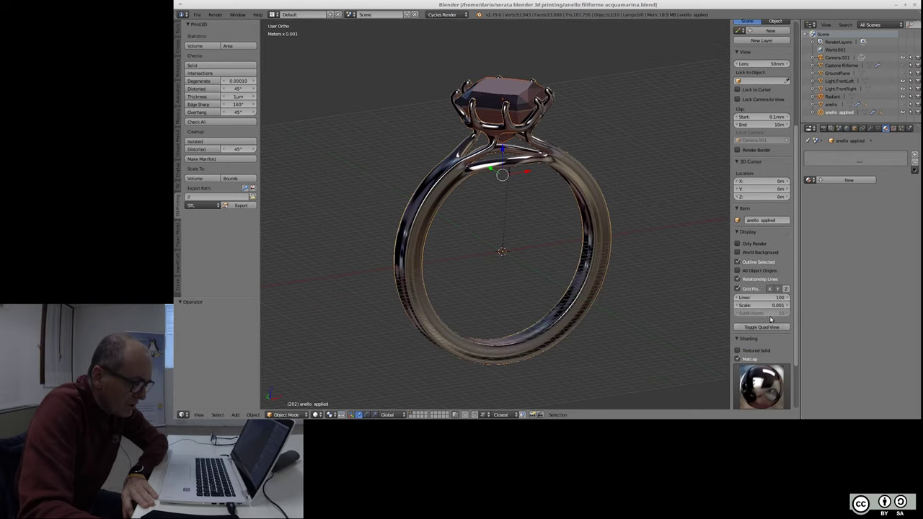
{"action": "scroll", "coordinate": [766, 321], "scroll_direction": "down", "scroll_amount": 2}
{"action": "left_click", "coordinate": [737, 312]}
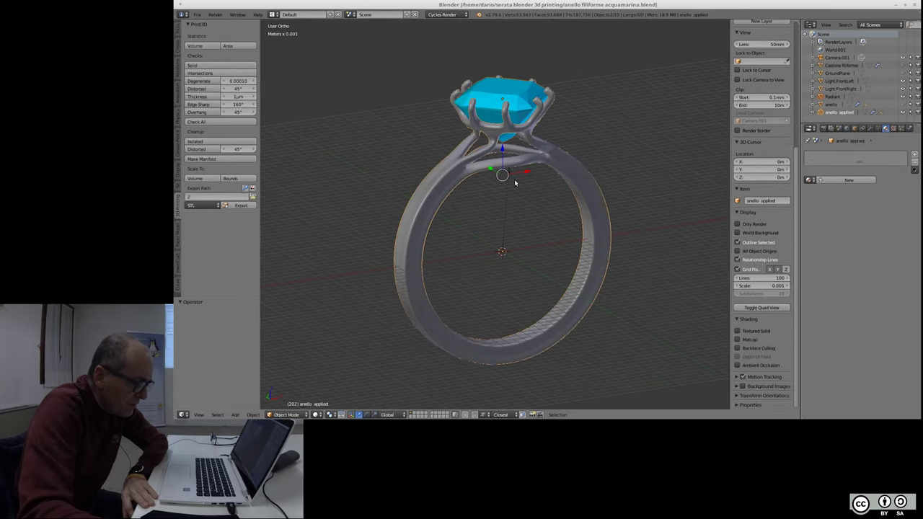
{"action": "mouse_move", "coordinate": [575, 183]}
{"action": "middle_mouse_down"}
{"action": "mouse_move", "coordinate": [456, 235]}
{"action": "mouse_move", "coordinate": [526, 190]}
{"action": "mouse_move", "coordinate": [577, 179]}
{"action": "middle_mouse_up"}
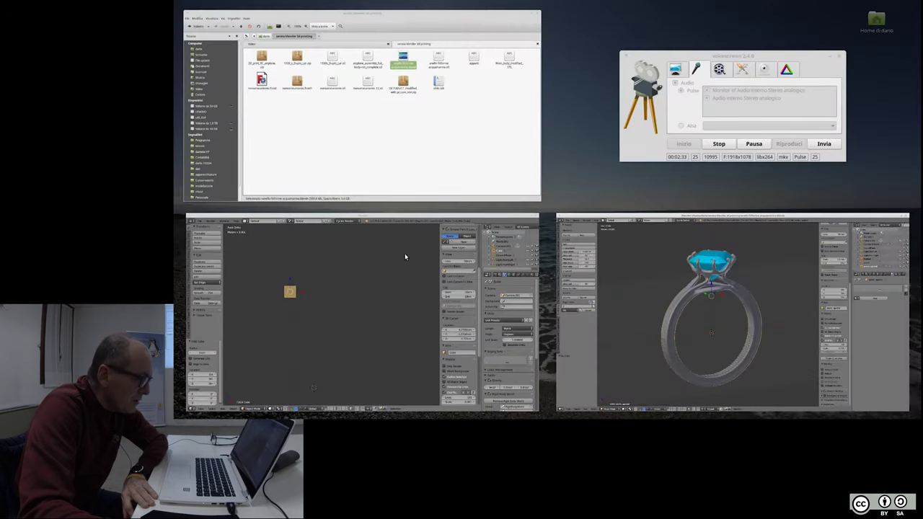
- Delete the cube and import 'anello filiforme acquamarina.stl' from the serata blender 3d printing folder
{"action": "key", "text": "x"}
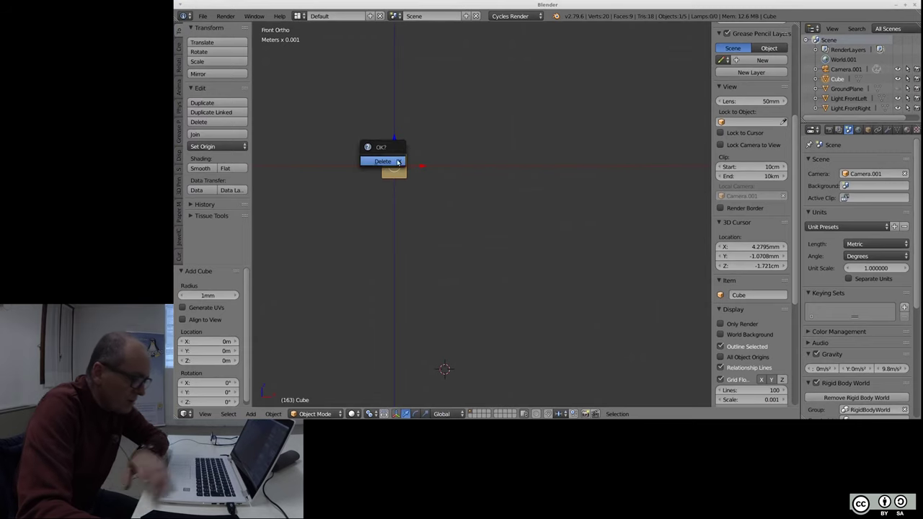
{"action": "left_click", "coordinate": [400, 164]}
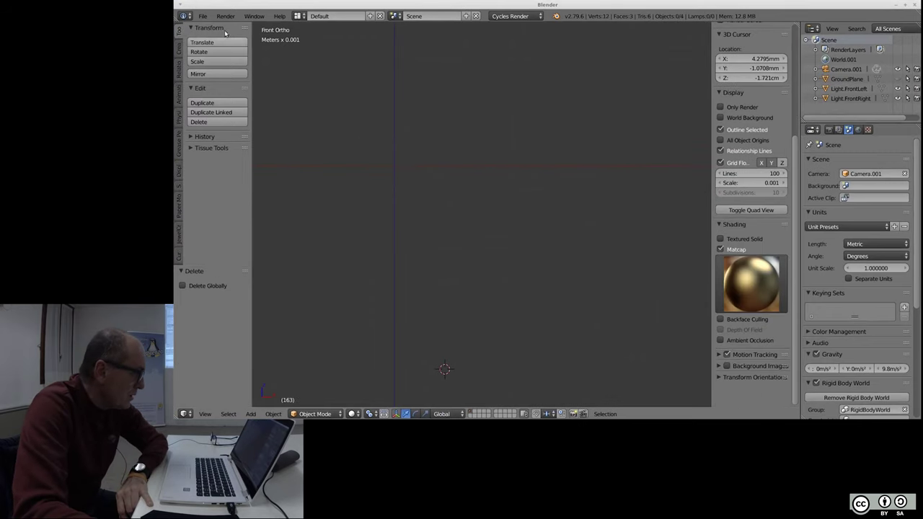
{"action": "left_click", "coordinate": [203, 16]}
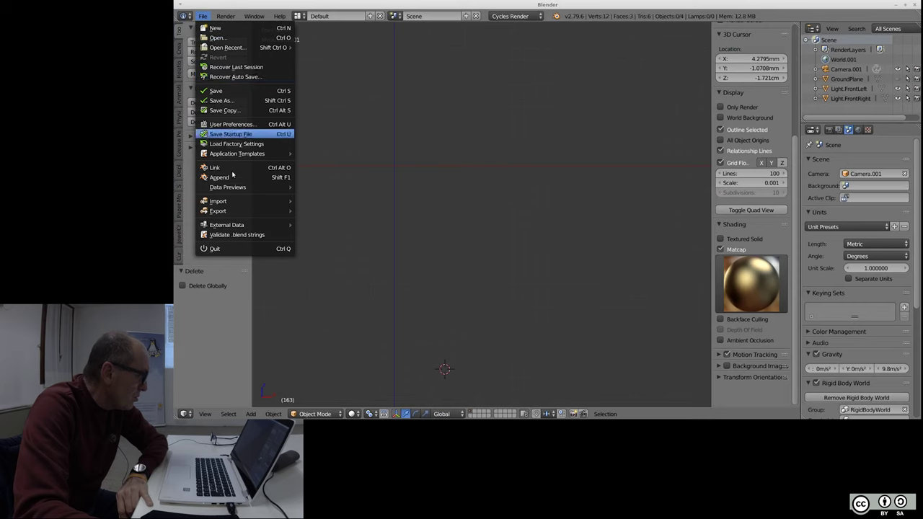
{"action": "mouse_move", "coordinate": [218, 201]}
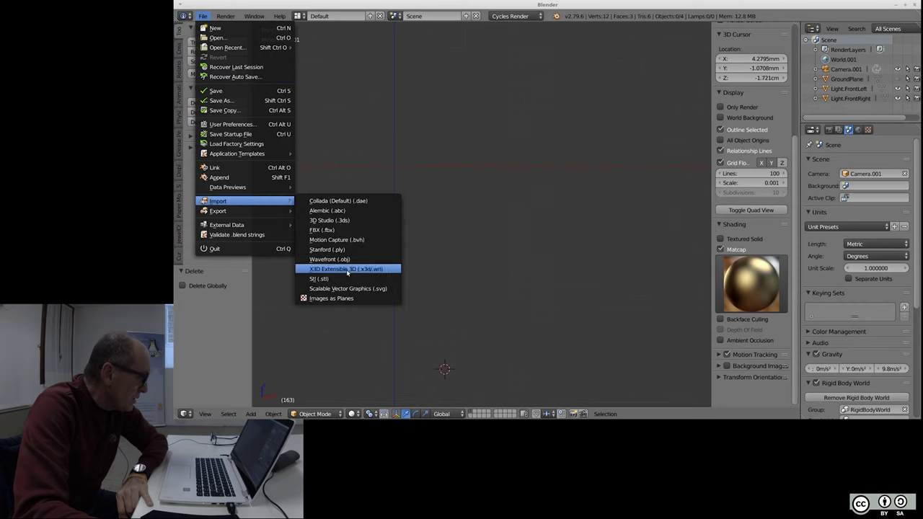
{"action": "left_click", "coordinate": [349, 279]}
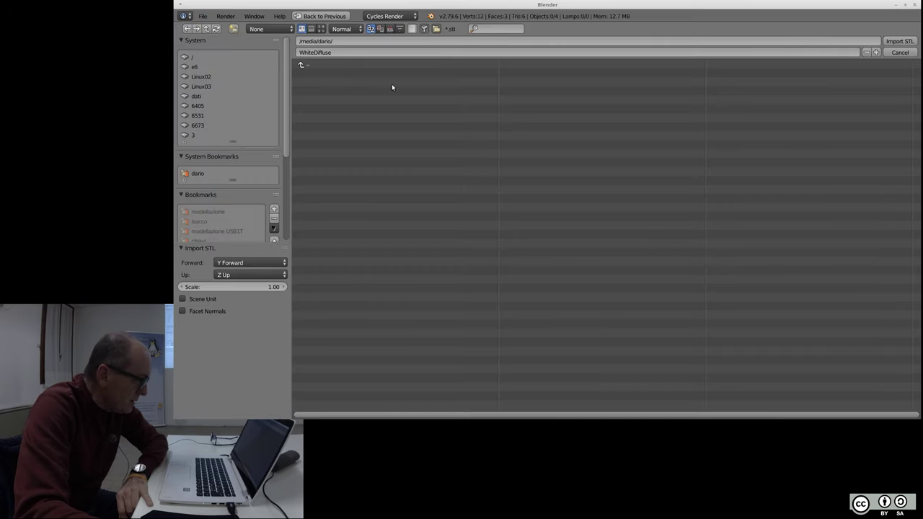
{"action": "left_click", "coordinate": [198, 173]}
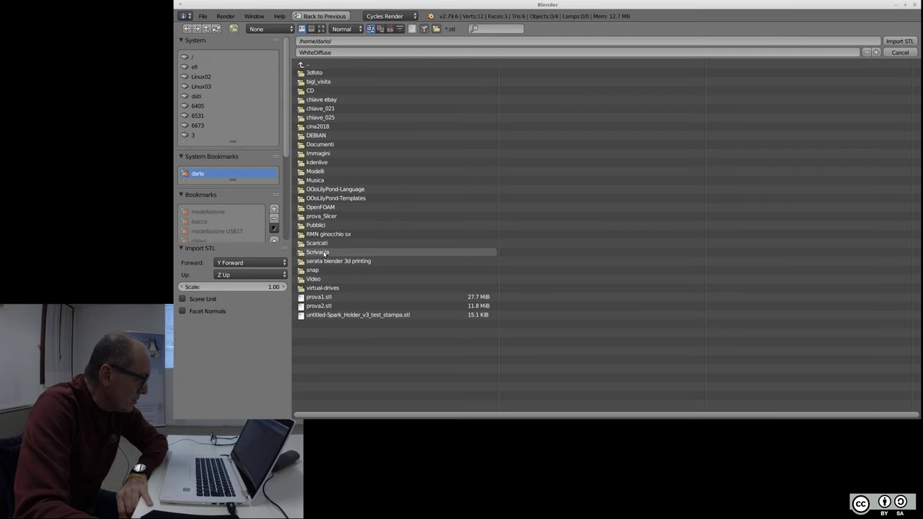
{"action": "left_click", "coordinate": [326, 263]}
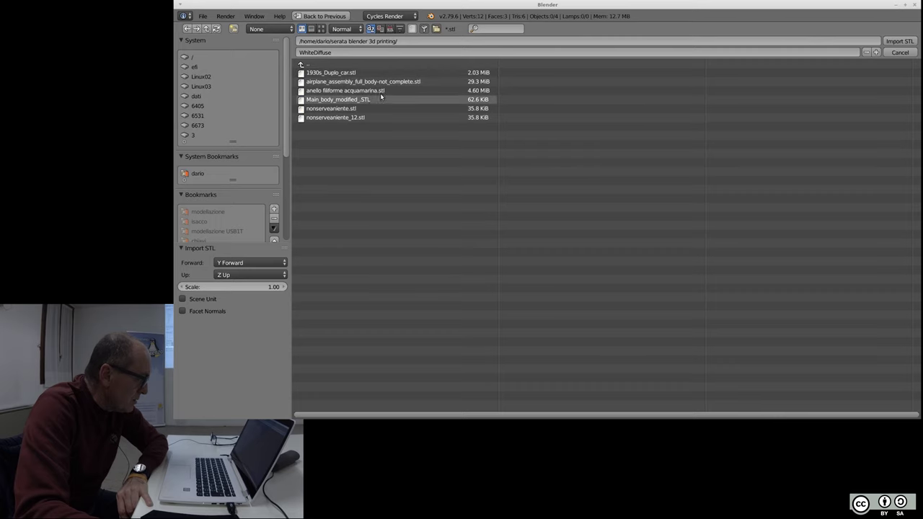
{"action": "left_click", "coordinate": [381, 91]}
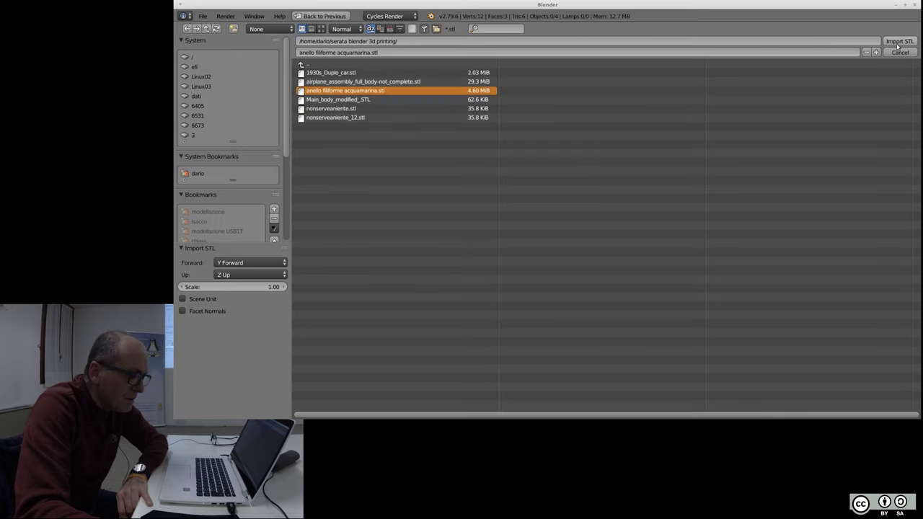
{"action": "key", "text": "Return"}
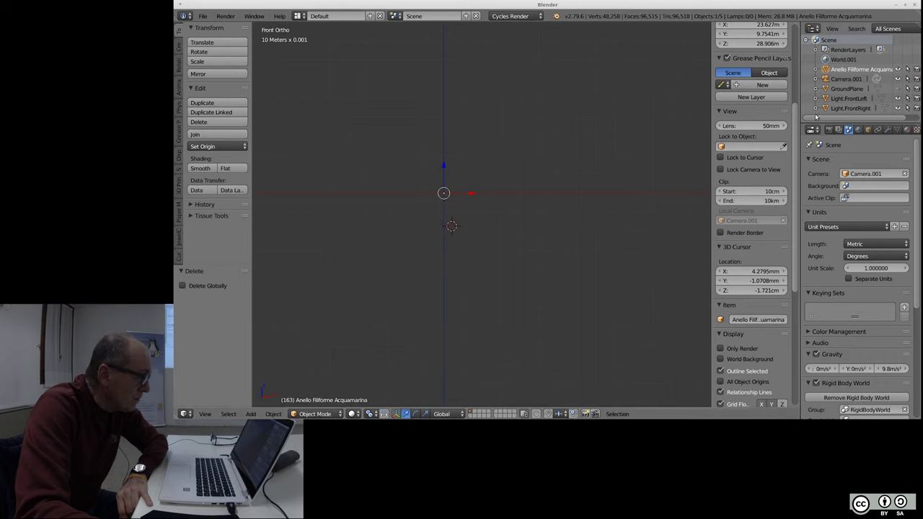
- Frame the imported ring and apply the Millimeters units preset (0.001 unit scale)
{"action": "key", "text": "KP_Decimal"}
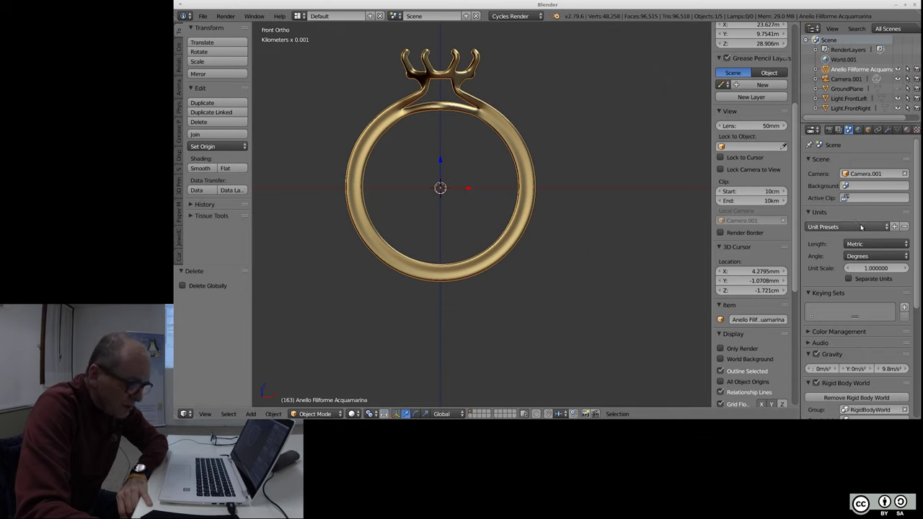
{"action": "left_click", "coordinate": [860, 227]}
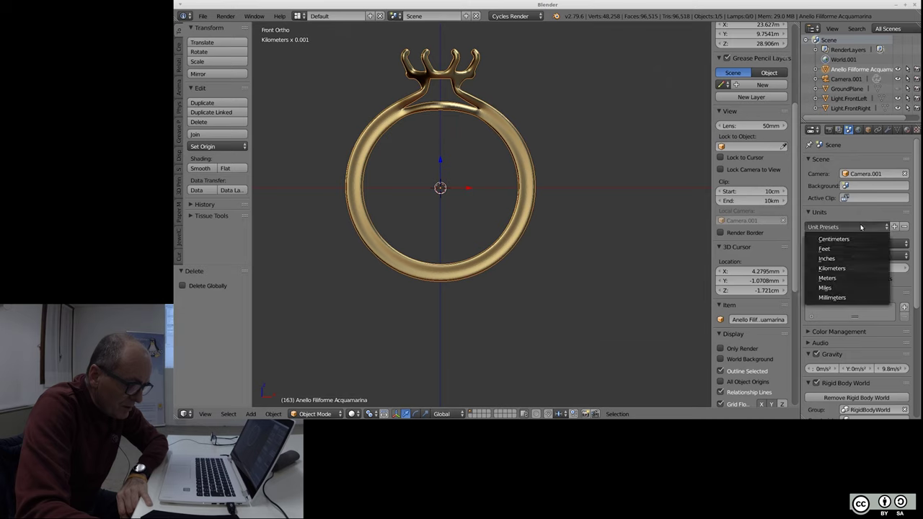
{"action": "left_click", "coordinate": [845, 297]}
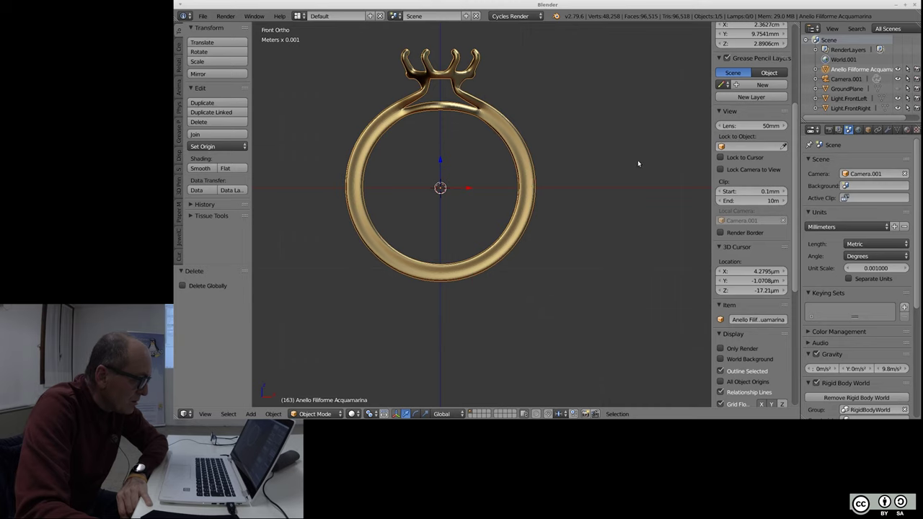
{"action": "scroll", "coordinate": [743, 178], "scroll_direction": "up", "scroll_amount": 5}
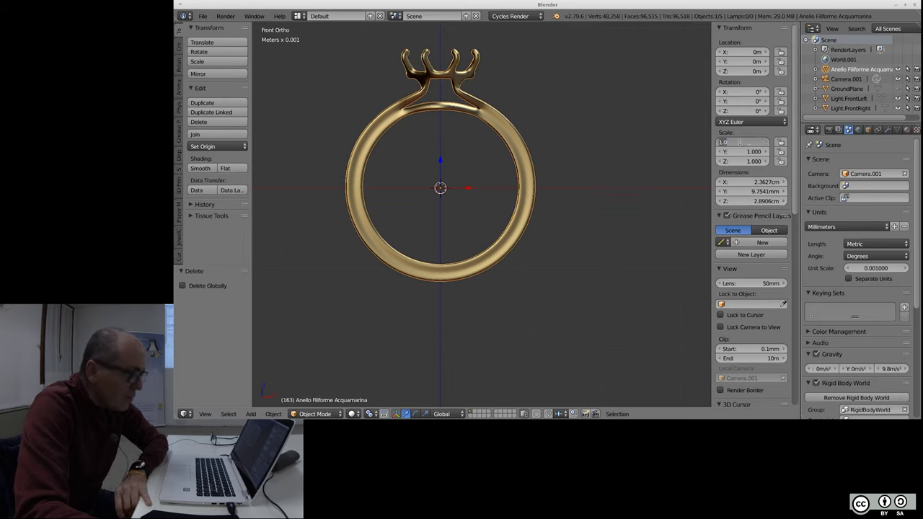
- Set the ring's Scale X, Y and Z to 0.1
{"action": "type", "text": "0.1"}
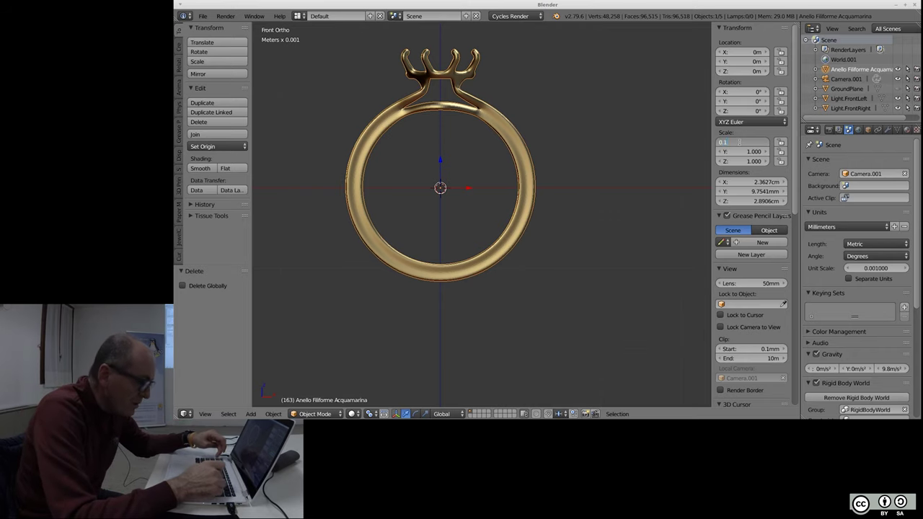
{"action": "key", "text": "Tab"}
{"action": "type", "text": "0"}
{"action": "key", "text": "Tab"}
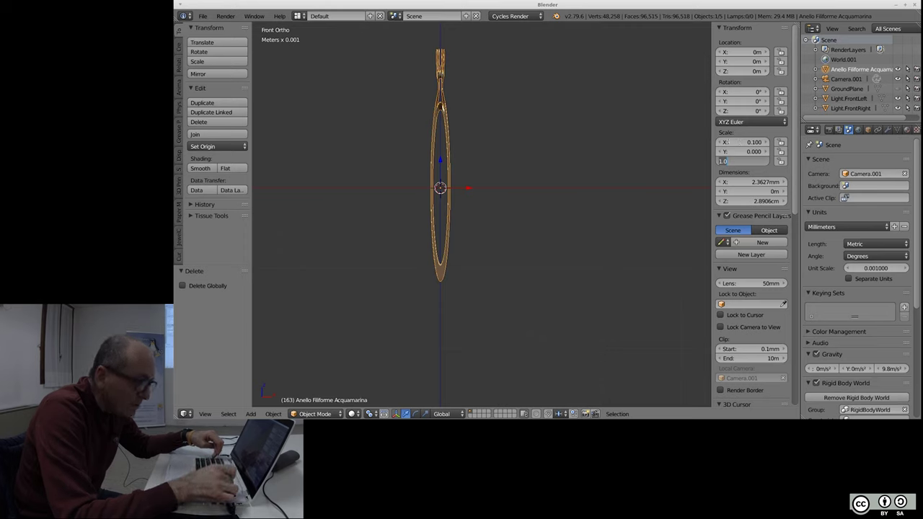
{"action": "key", "text": "Return"}
{"action": "left_click", "coordinate": [752, 151]}
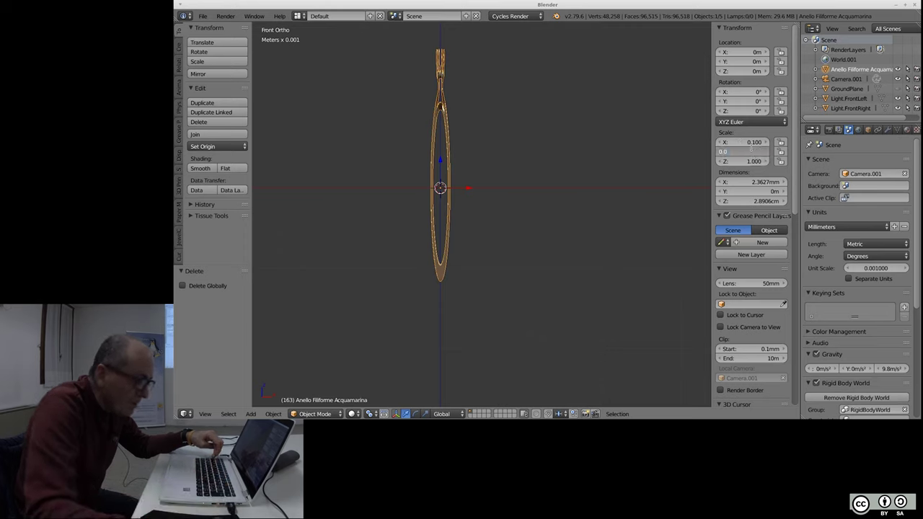
{"action": "type", "text": "0.1"}
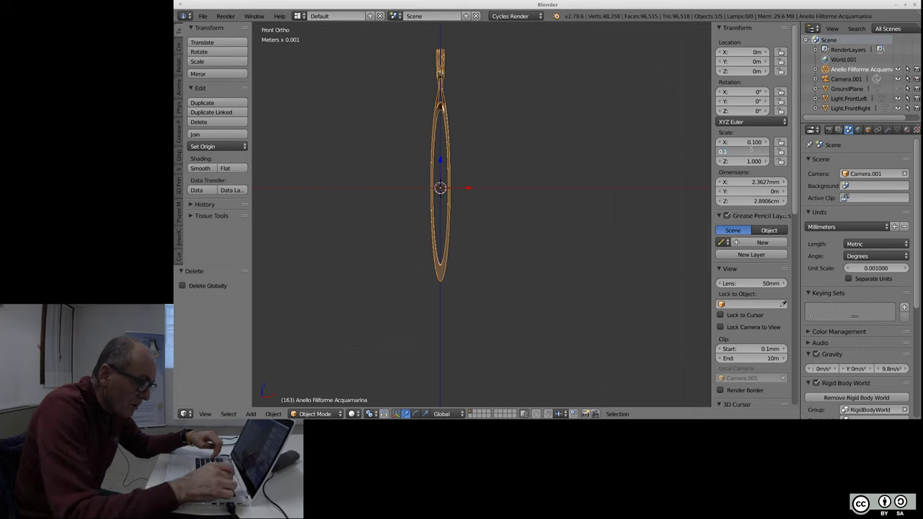
{"action": "key", "text": "Tab"}
{"action": "type", "text": "0.1"}
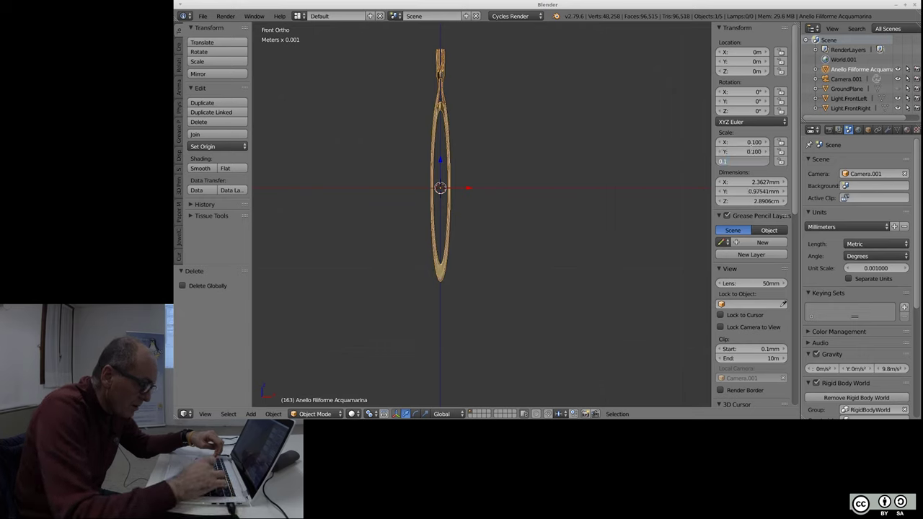
{"action": "key", "text": "Return"}
{"action": "scroll", "coordinate": [443, 186], "scroll_direction": "up", "scroll_amount": 2}
{"action": "scroll", "coordinate": [442, 187], "scroll_direction": "up", "scroll_amount": 4}
{"action": "scroll", "coordinate": [431, 180], "scroll_direction": "up", "scroll_amount": 5}
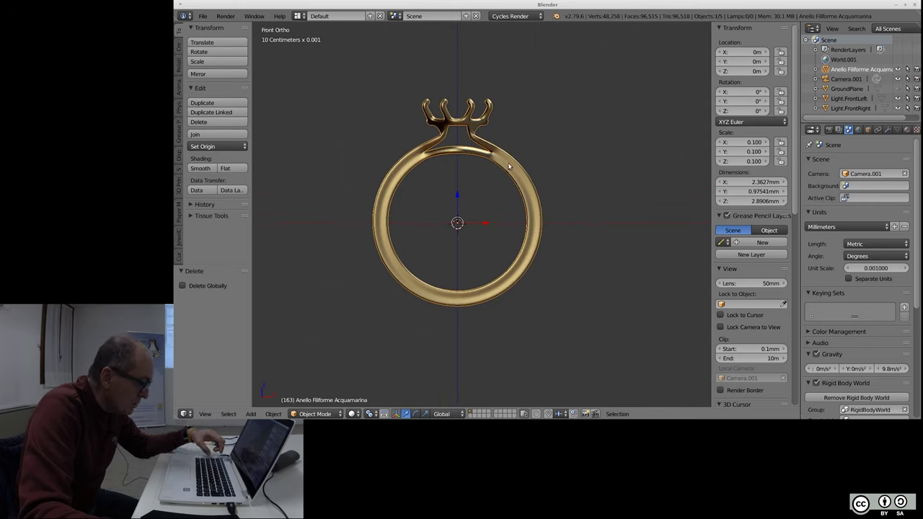
- Apply rotation and scale so the ring's scale reads 1.000
{"action": "key", "text": "ctrl+a"}
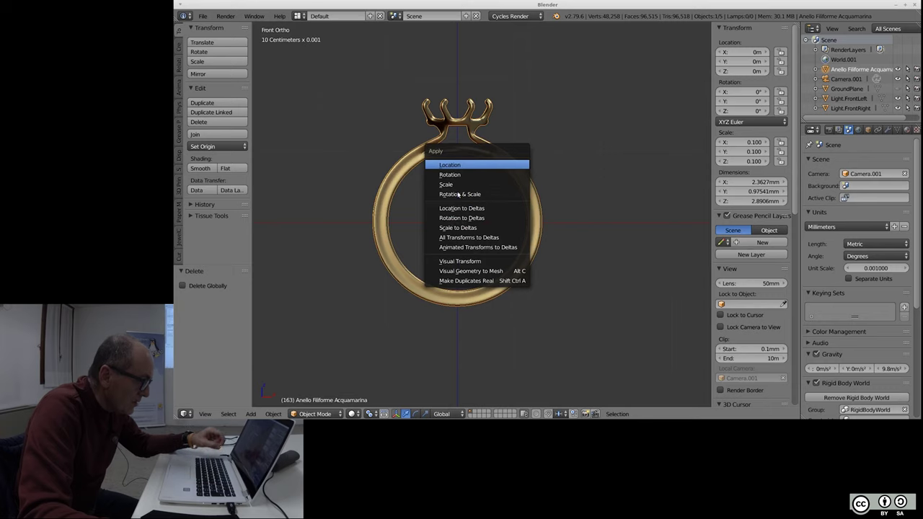
{"action": "left_click", "coordinate": [460, 194]}
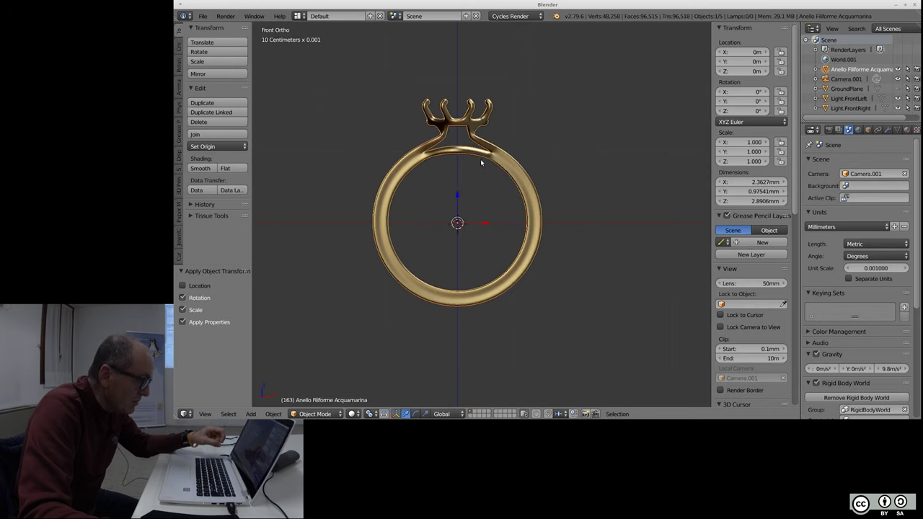
{"action": "scroll", "coordinate": [480, 173], "scroll_direction": "up", "scroll_amount": 3}
{"action": "scroll", "coordinate": [476, 180], "scroll_direction": "down", "scroll_amount": 2}
{"action": "middle_click_drag", "start_coordinate": [462, 191], "coordinate": [491, 229]}
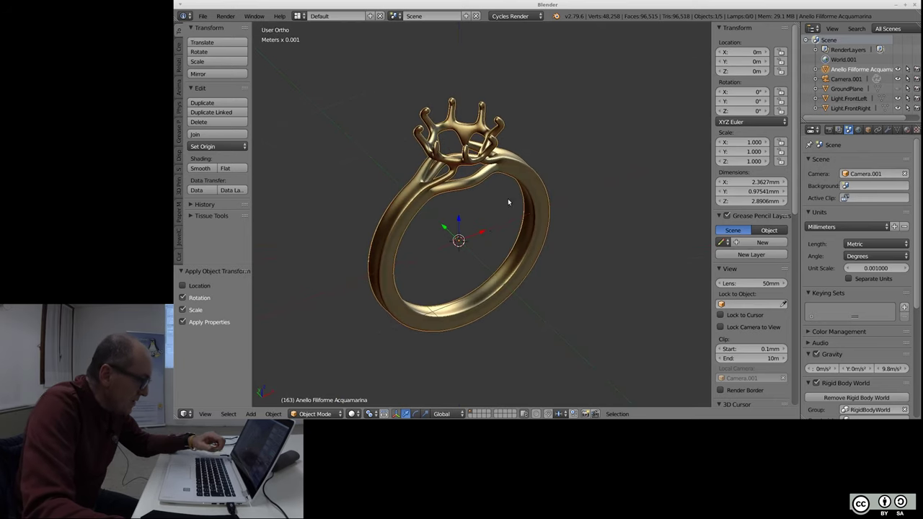
- Uncheck Matcap in the sidebar's Shading panel to drop the gold look for plain grey
{"action": "scroll", "coordinate": [432, 191], "scroll_direction": "up", "scroll_amount": 3}
{"action": "scroll", "coordinate": [462, 189], "scroll_direction": "up", "scroll_amount": 3}
{"action": "scroll", "coordinate": [404, 158], "scroll_direction": "up", "scroll_amount": 3}
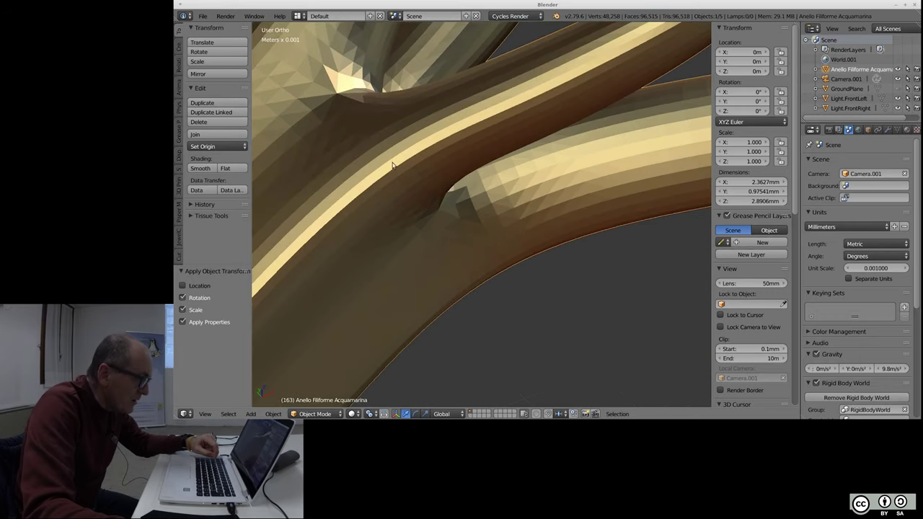
{"action": "scroll", "coordinate": [339, 119], "scroll_direction": "up", "scroll_amount": 3}
{"action": "scroll", "coordinate": [328, 108], "scroll_direction": "down", "scroll_amount": 2}
{"action": "scroll", "coordinate": [369, 103], "scroll_direction": "down", "scroll_amount": 2}
{"action": "scroll", "coordinate": [433, 174], "scroll_direction": "down", "scroll_amount": 2}
{"action": "scroll", "coordinate": [485, 243], "scroll_direction": "down", "scroll_amount": 2}
{"action": "scroll", "coordinate": [485, 243], "scroll_direction": "down", "scroll_amount": 4}
{"action": "scroll", "coordinate": [532, 123], "scroll_direction": "up", "scroll_amount": 4}
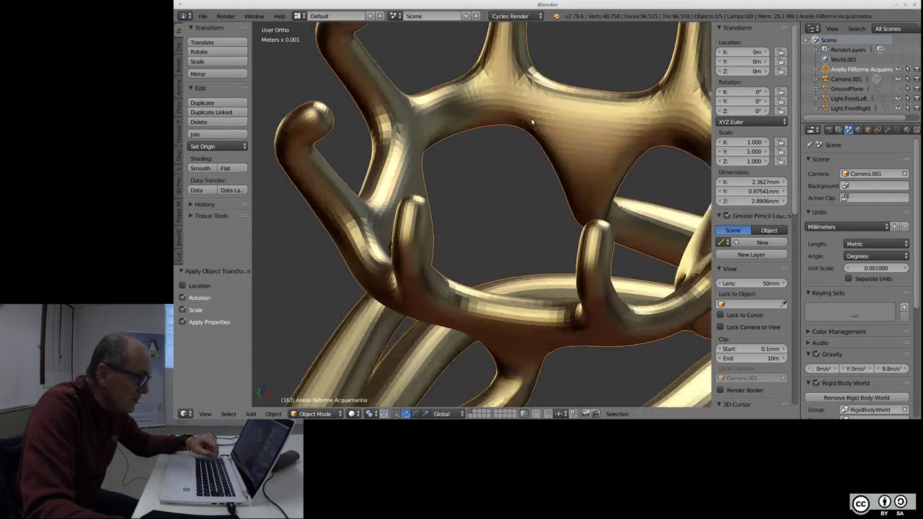
{"action": "scroll", "coordinate": [606, 133], "scroll_direction": "up", "scroll_amount": 2}
{"action": "scroll", "coordinate": [606, 133], "scroll_direction": "down", "scroll_amount": 1}
{"action": "scroll", "coordinate": [519, 166], "scroll_direction": "down", "scroll_amount": 3}
{"action": "scroll", "coordinate": [435, 198], "scroll_direction": "down", "scroll_amount": 1}
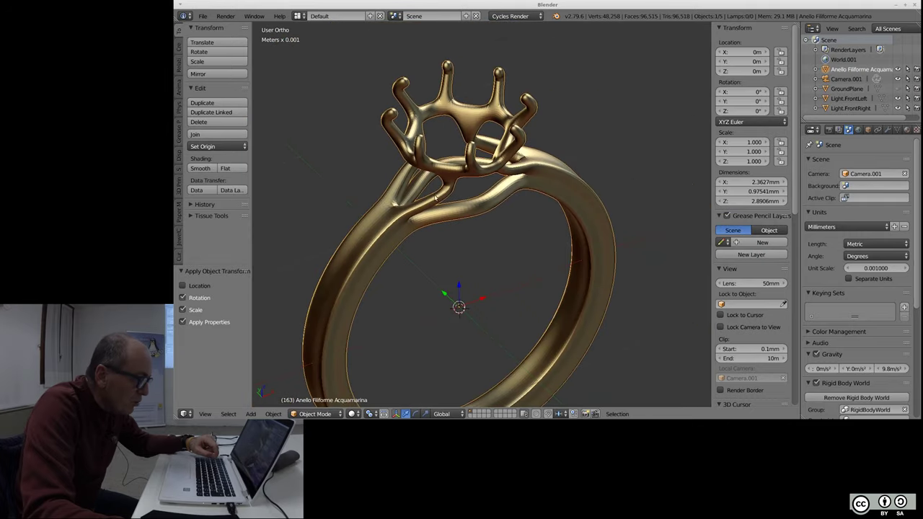
{"action": "scroll", "coordinate": [494, 158], "scroll_direction": "down", "scroll_amount": 2}
{"action": "middle_click_drag", "start_coordinate": [500, 190], "coordinate": [508, 252]}
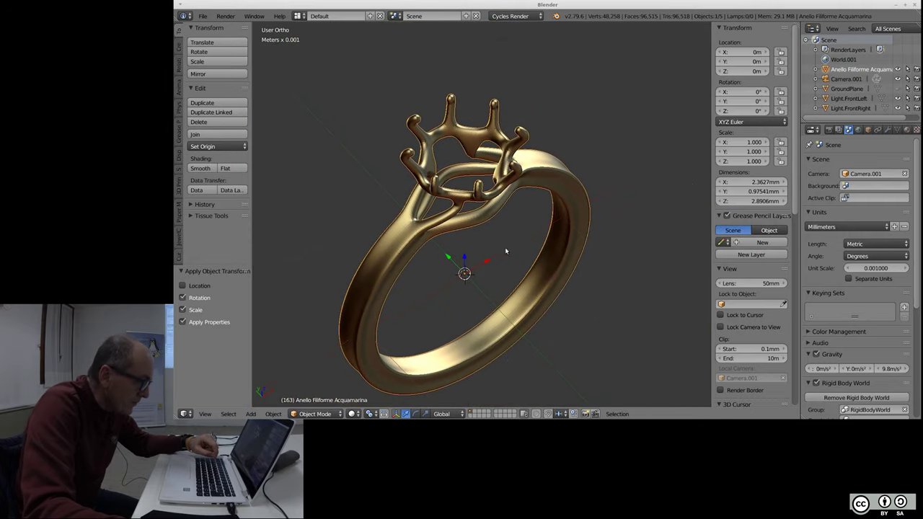
{"action": "scroll", "coordinate": [746, 283], "scroll_direction": "down", "scroll_amount": 3}
{"action": "scroll", "coordinate": [746, 292], "scroll_direction": "down", "scroll_amount": 3}
{"action": "scroll", "coordinate": [747, 303], "scroll_direction": "down", "scroll_amount": 3}
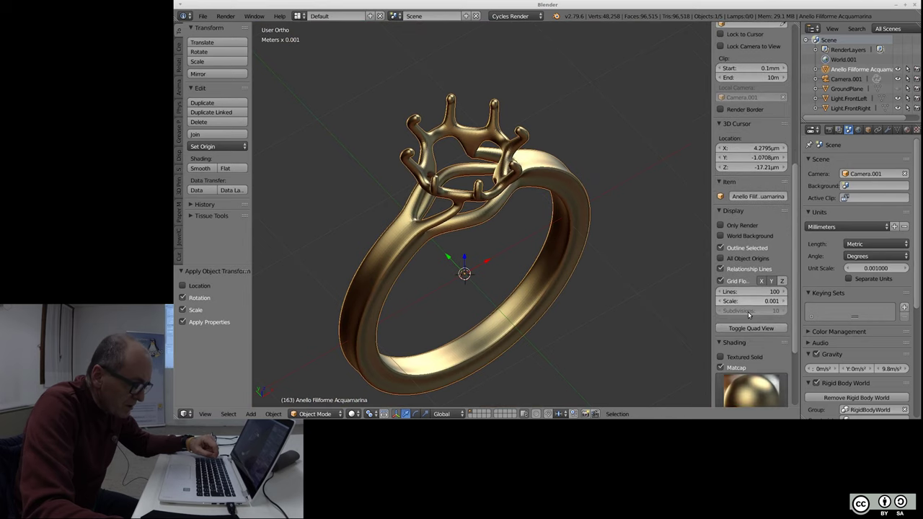
{"action": "scroll", "coordinate": [748, 312], "scroll_direction": "down", "scroll_amount": 2}
{"action": "left_click", "coordinate": [721, 290]}
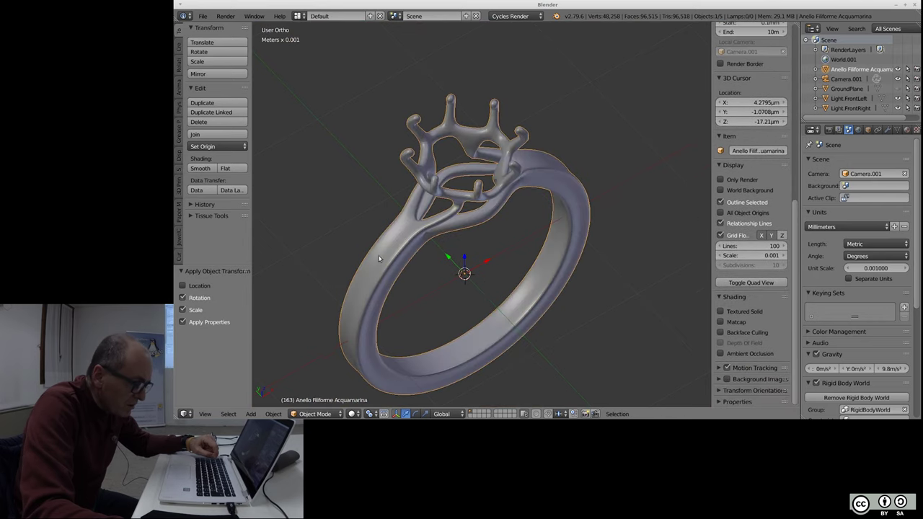
- Enter Edit Mode on the ring, deselect all, and turn off Limit selection to visible
{"action": "key", "text": "Tab"}
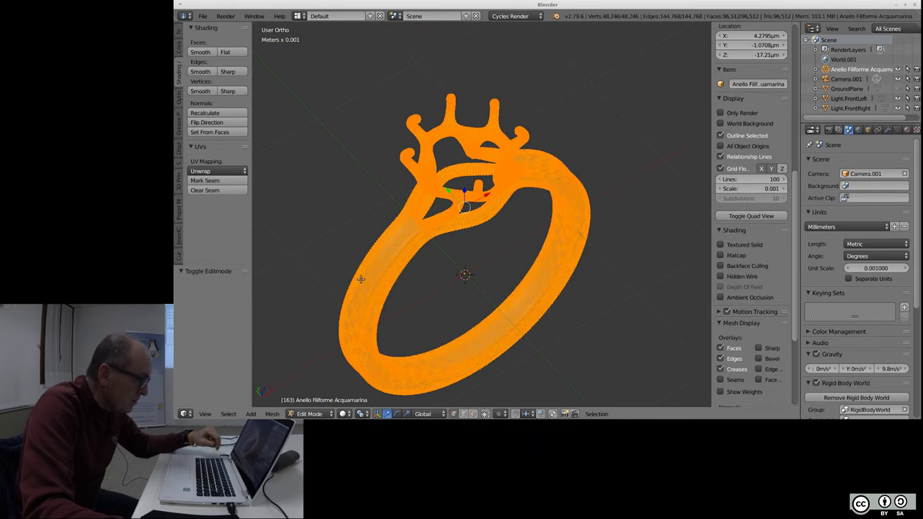
{"action": "key", "text": "a"}
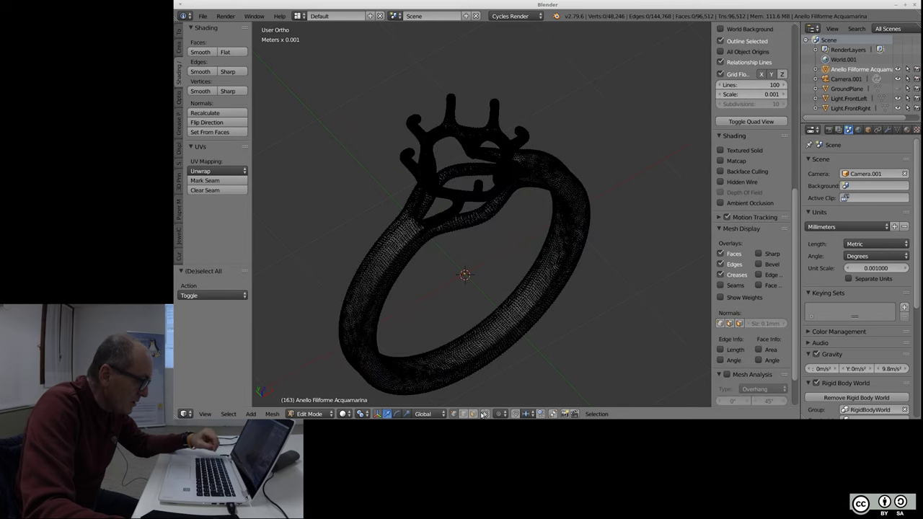
{"action": "left_click", "coordinate": [485, 414]}
- Zoom and orbit around the prongs and branched crown to inspect the dense triangulated mesh
{"action": "scroll", "coordinate": [397, 255], "scroll_direction": "up", "scroll_amount": 4}
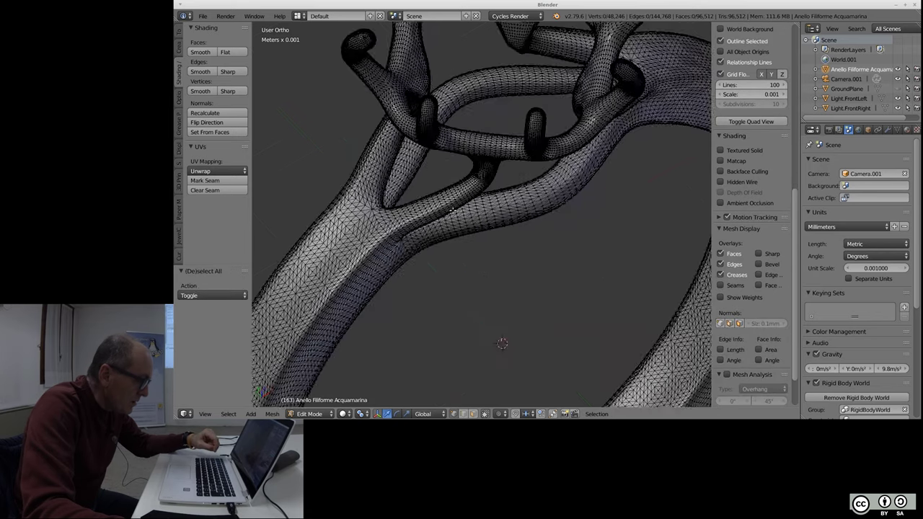
{"action": "scroll", "coordinate": [433, 254], "scroll_direction": "up", "scroll_amount": 3}
{"action": "scroll", "coordinate": [469, 253], "scroll_direction": "up", "scroll_amount": 2}
{"action": "scroll", "coordinate": [501, 252], "scroll_direction": "up", "scroll_amount": 2}
{"action": "scroll", "coordinate": [501, 253], "scroll_direction": "down", "scroll_amount": 2}
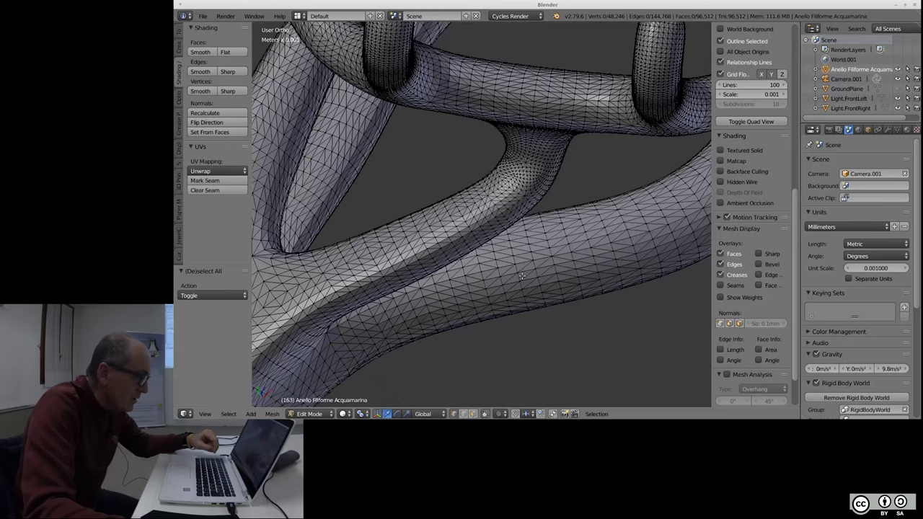
{"action": "scroll", "coordinate": [514, 153], "scroll_direction": "down", "scroll_amount": 2}
{"action": "middle_click_drag", "start_coordinate": [514, 151], "coordinate": [514, 160]}
{"action": "scroll", "coordinate": [517, 220], "scroll_direction": "down", "scroll_amount": 2}
{"action": "scroll", "coordinate": [484, 351], "scroll_direction": "down", "scroll_amount": 2}
{"action": "scroll", "coordinate": [469, 298], "scroll_direction": "down", "scroll_amount": 2}
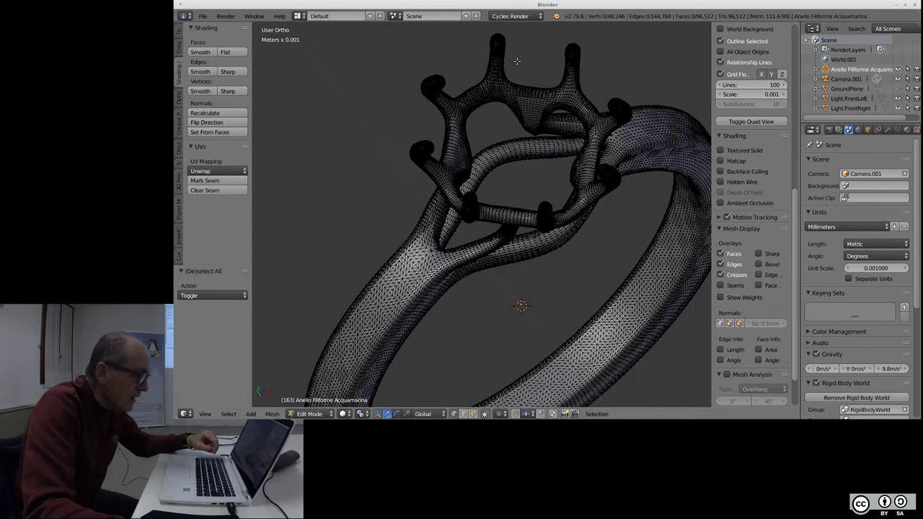
{"action": "scroll", "coordinate": [516, 61], "scroll_direction": "up", "scroll_amount": 3}
{"action": "scroll", "coordinate": [534, 87], "scroll_direction": "up", "scroll_amount": 3}
{"action": "scroll", "coordinate": [555, 116], "scroll_direction": "up", "scroll_amount": 1}
{"action": "scroll", "coordinate": [579, 145], "scroll_direction": "down", "scroll_amount": 1}
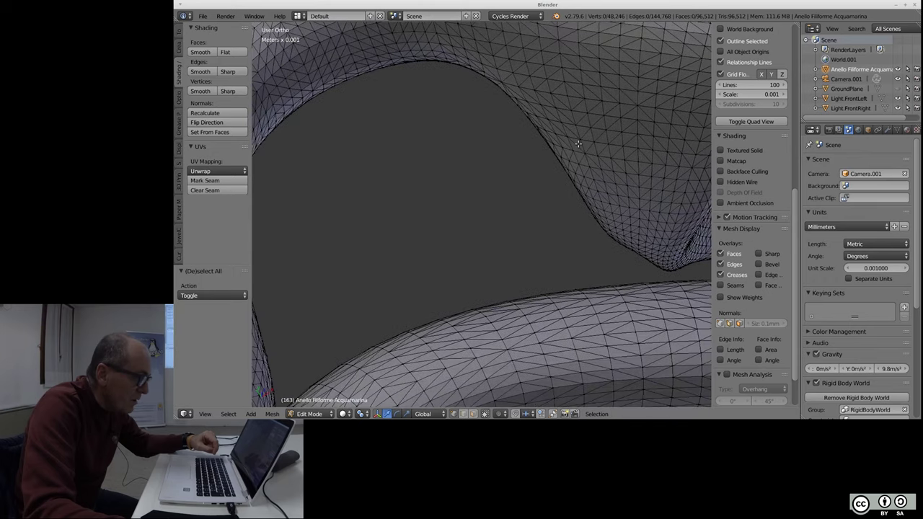
{"action": "scroll", "coordinate": [579, 144], "scroll_direction": "down", "scroll_amount": 3}
{"action": "scroll", "coordinate": [512, 165], "scroll_direction": "down", "scroll_amount": 1}
{"action": "scroll", "coordinate": [398, 171], "scroll_direction": "down", "scroll_amount": 2}
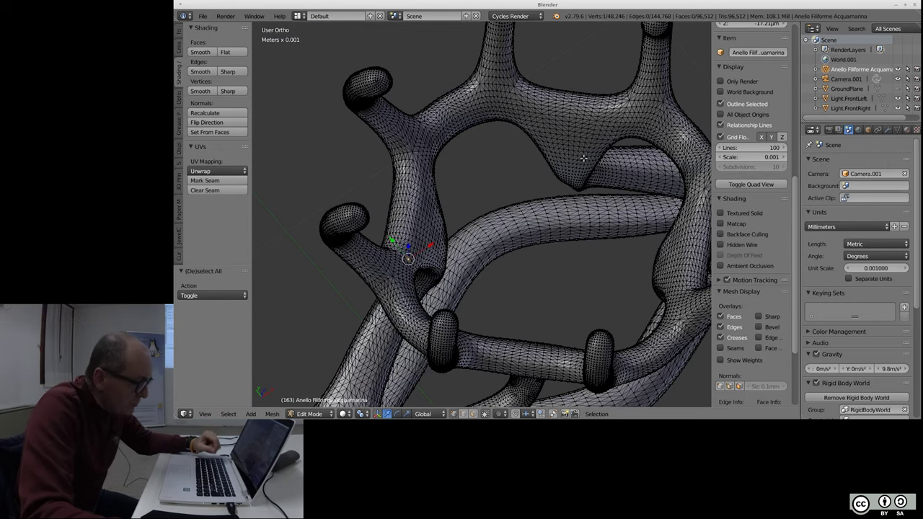
{"action": "scroll", "coordinate": [560, 137], "scroll_direction": "up", "scroll_amount": 5}
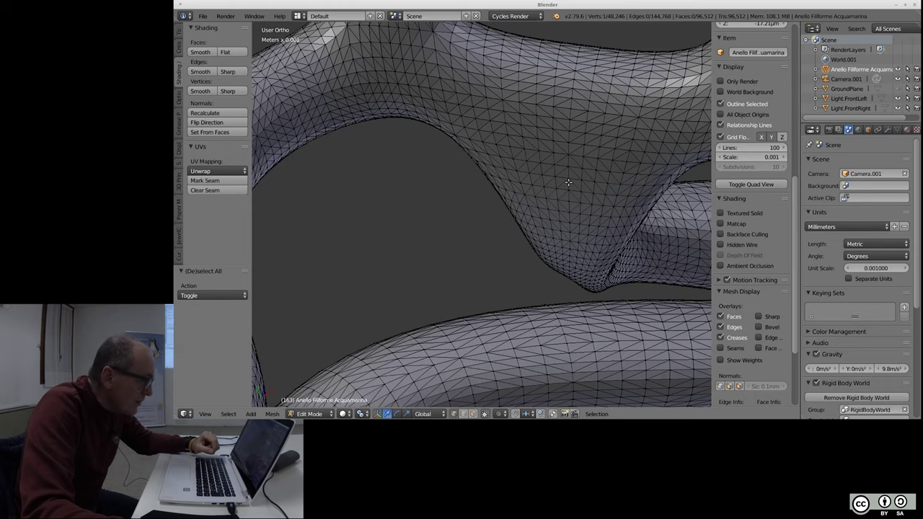
{"action": "scroll", "coordinate": [507, 174], "scroll_direction": "down", "scroll_amount": 5}
{"action": "scroll", "coordinate": [521, 186], "scroll_direction": "down", "scroll_amount": 2}
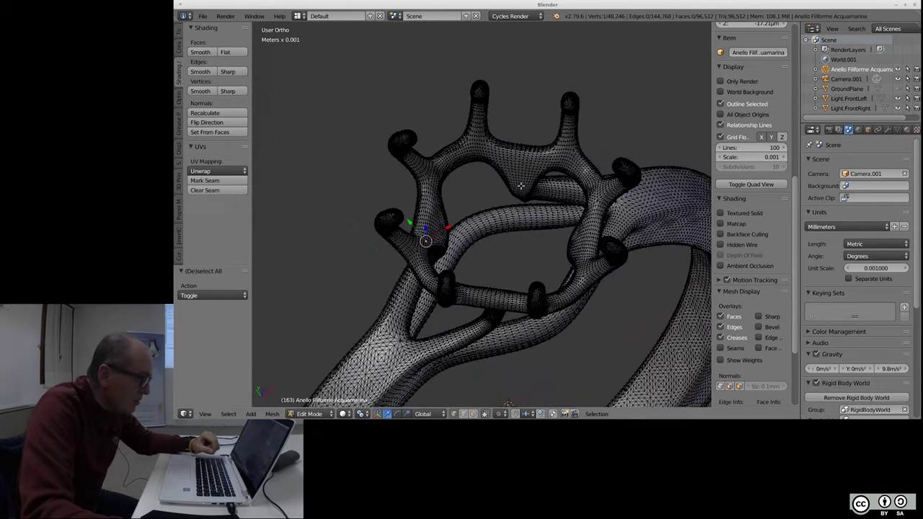
{"action": "middle_click_drag", "start_coordinate": [549, 224], "coordinate": [544, 216]}
{"action": "scroll", "coordinate": [753, 166], "scroll_direction": "down", "scroll_amount": 2}
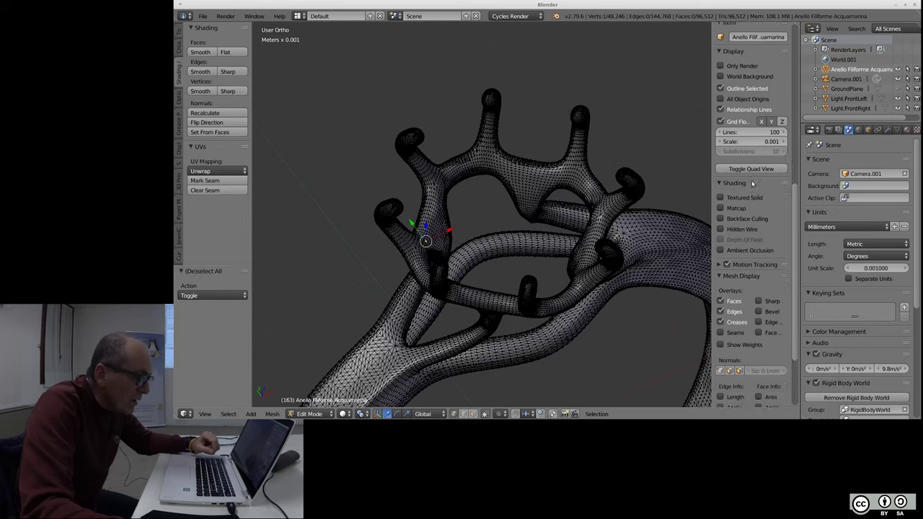
{"action": "scroll", "coordinate": [759, 189], "scroll_direction": "down", "scroll_amount": 3}
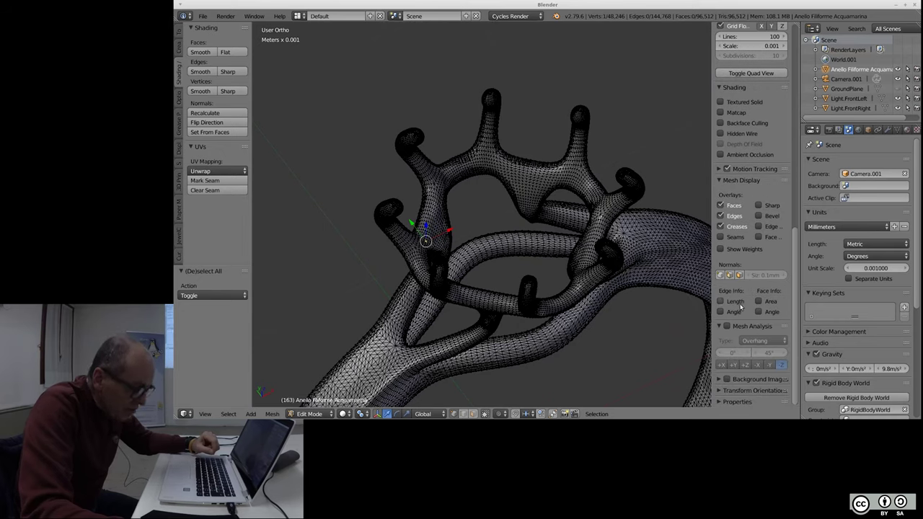
{"action": "scroll", "coordinate": [743, 289], "scroll_direction": "up", "scroll_amount": 2}
{"action": "scroll", "coordinate": [750, 246], "scroll_direction": "up", "scroll_amount": 6}
{"action": "scroll", "coordinate": [756, 195], "scroll_direction": "up", "scroll_amount": 6}
{"action": "scroll", "coordinate": [761, 151], "scroll_direction": "up", "scroll_amount": 6}
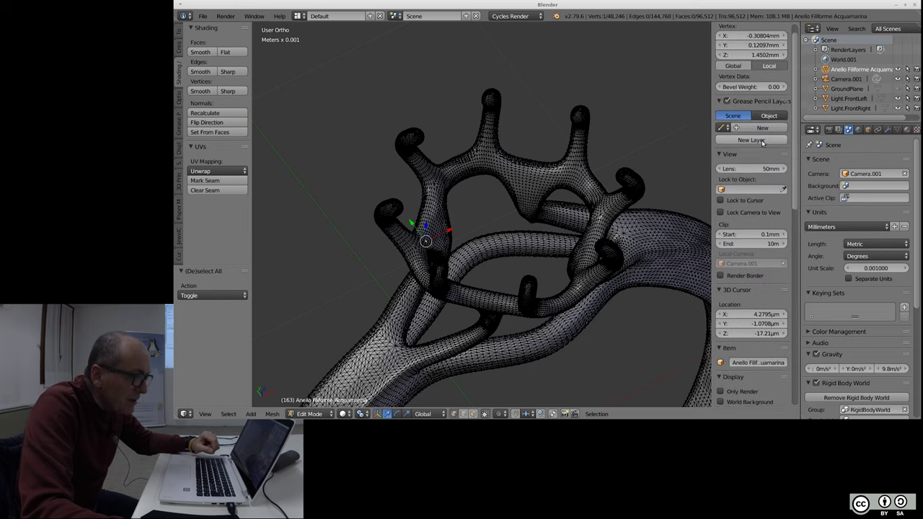
{"action": "scroll", "coordinate": [763, 142], "scroll_direction": "up", "scroll_amount": 1}
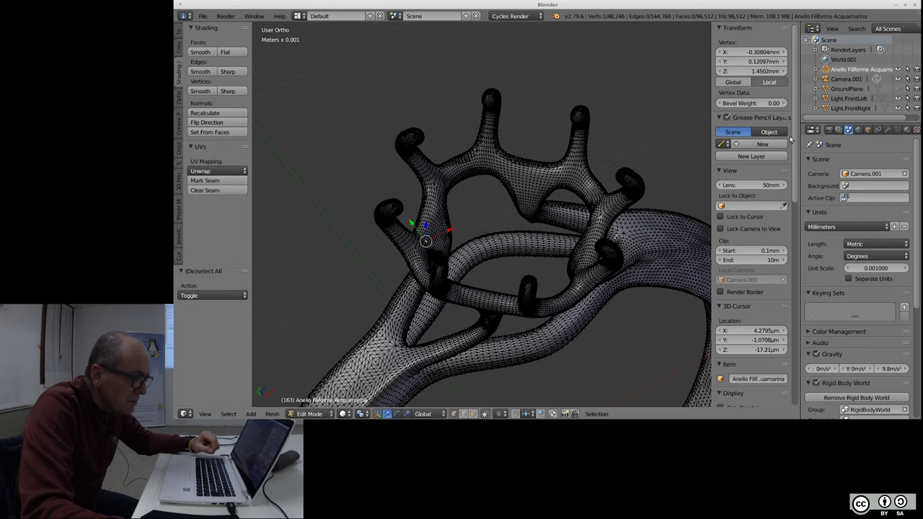
{"action": "scroll", "coordinate": [772, 216], "scroll_direction": "down", "scroll_amount": 3}
{"action": "scroll", "coordinate": [765, 231], "scroll_direction": "down", "scroll_amount": 2}
{"action": "scroll", "coordinate": [758, 242], "scroll_direction": "down", "scroll_amount": 2}
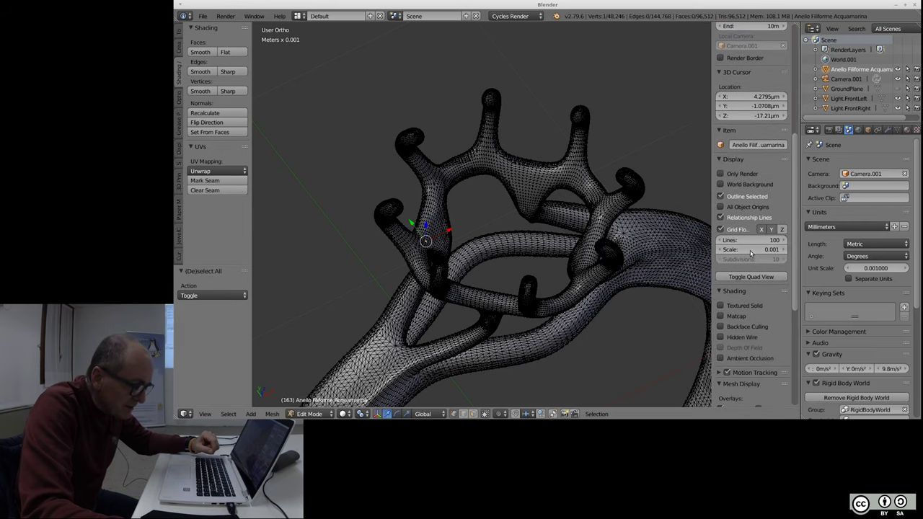
{"action": "scroll", "coordinate": [751, 252], "scroll_direction": "down", "scroll_amount": 2}
{"action": "scroll", "coordinate": [751, 252], "scroll_direction": "down", "scroll_amount": 1}
{"action": "scroll", "coordinate": [749, 267], "scroll_direction": "down", "scroll_amount": 1}
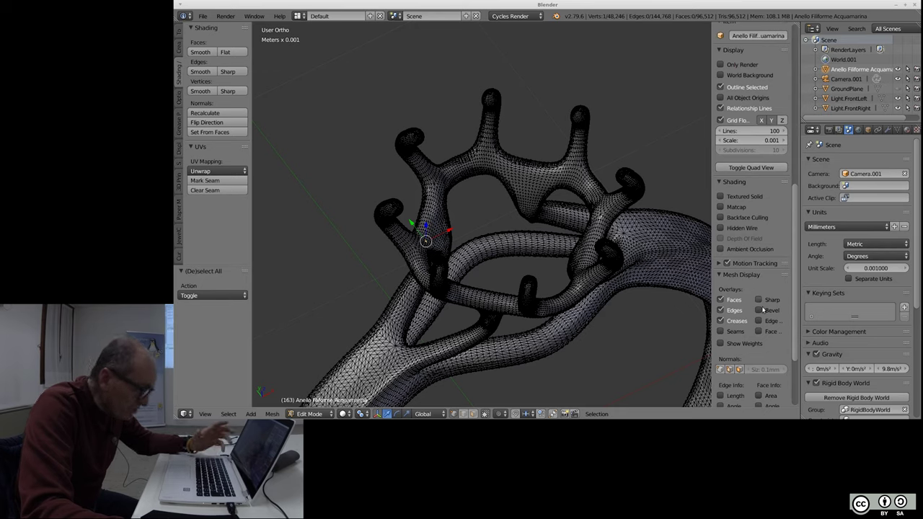
- Enable the Mesh Analysis overlay and orbit to an upright view of the ring
{"action": "scroll", "coordinate": [741, 336], "scroll_direction": "down", "scroll_amount": 2}
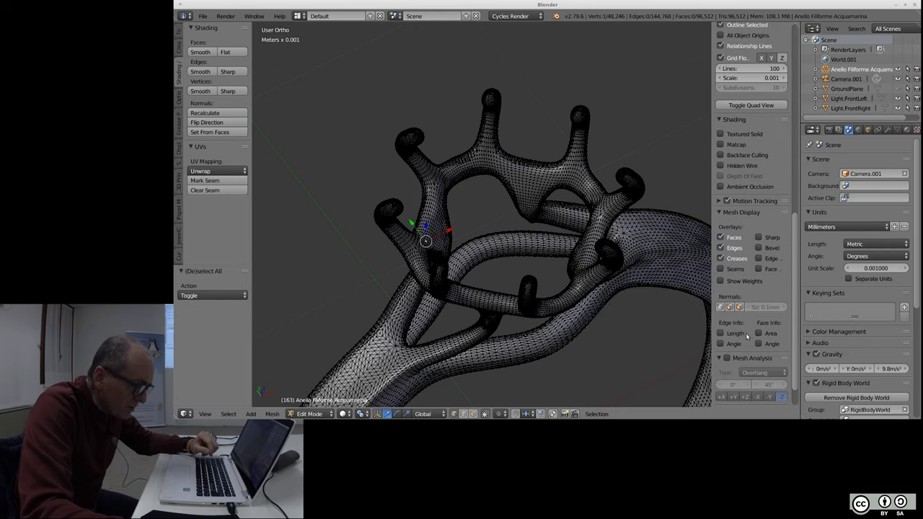
{"action": "scroll", "coordinate": [756, 322], "scroll_direction": "down", "scroll_amount": 1}
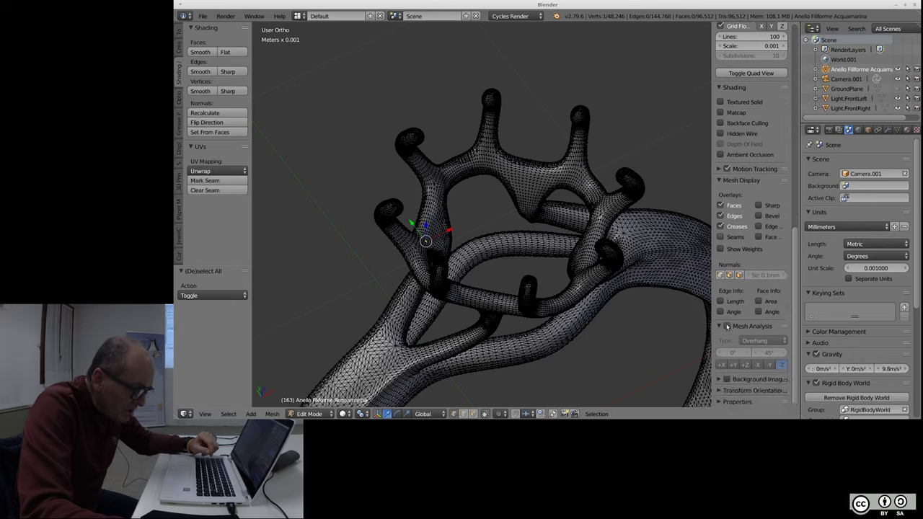
{"action": "left_click", "coordinate": [727, 326]}
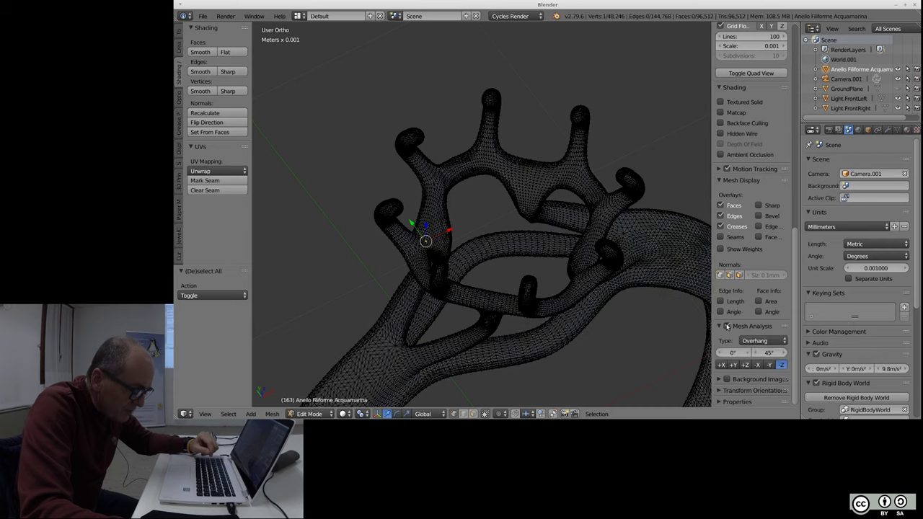
{"action": "scroll", "coordinate": [502, 131], "scroll_direction": "down", "scroll_amount": 4}
{"action": "scroll", "coordinate": [516, 285], "scroll_direction": "down", "scroll_amount": 2}
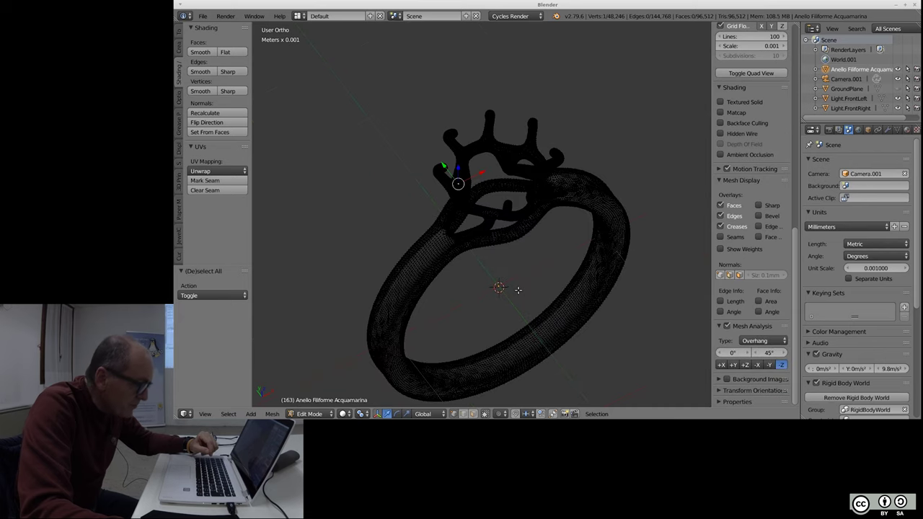
{"action": "middle_click_drag", "start_coordinate": [545, 318], "coordinate": [520, 207]}
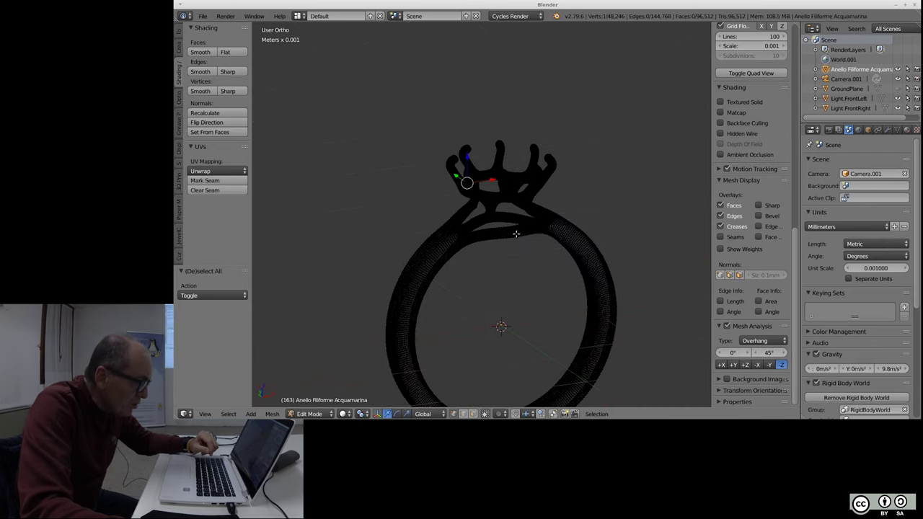
{"action": "scroll", "coordinate": [509, 289], "scroll_direction": "up", "scroll_amount": 2}
{"action": "mouse_move", "coordinate": [511, 293]}
{"action": "middle_mouse_down"}
{"action": "mouse_move", "coordinate": [477, 287]}
{"action": "mouse_move", "coordinate": [509, 270]}
{"action": "middle_mouse_up"}
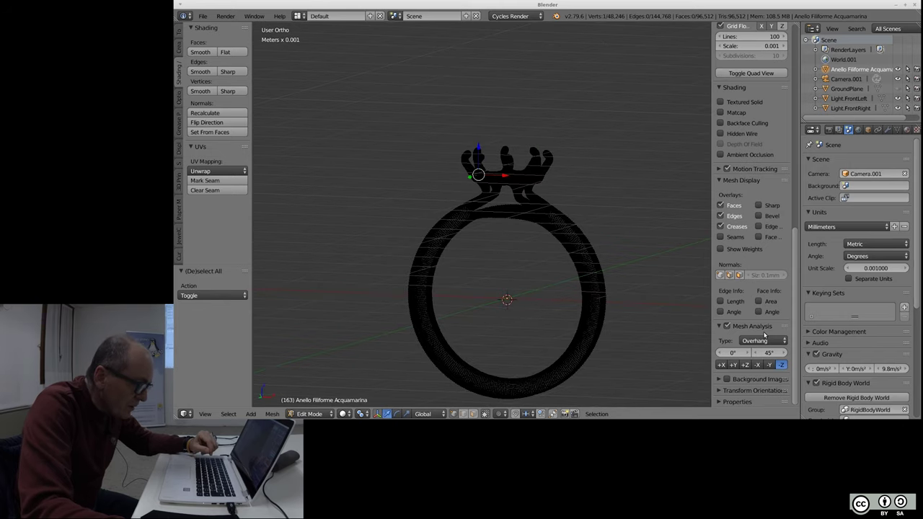
- Keep Overhang as the analysis type, then return to Object Mode
{"action": "left_click", "coordinate": [784, 341]}
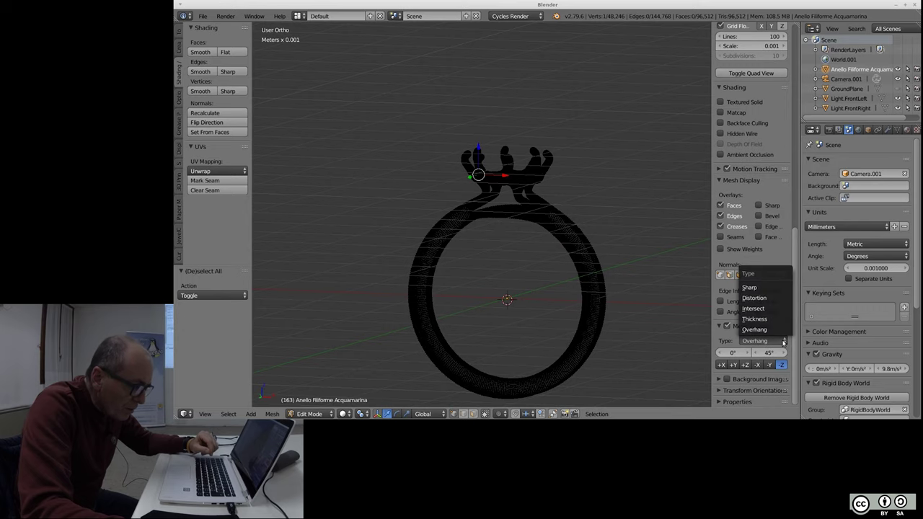
{"action": "left_click", "coordinate": [764, 331]}
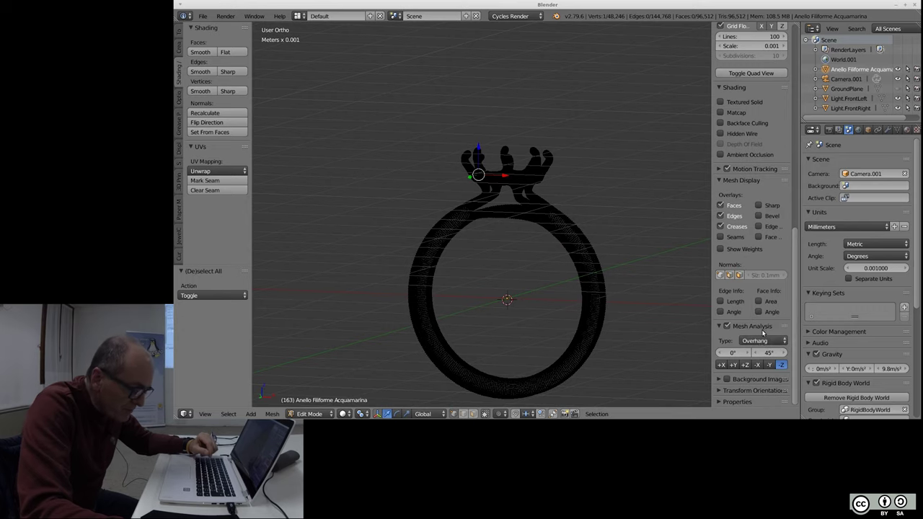
{"action": "scroll", "coordinate": [525, 210], "scroll_direction": "up", "scroll_amount": 2}
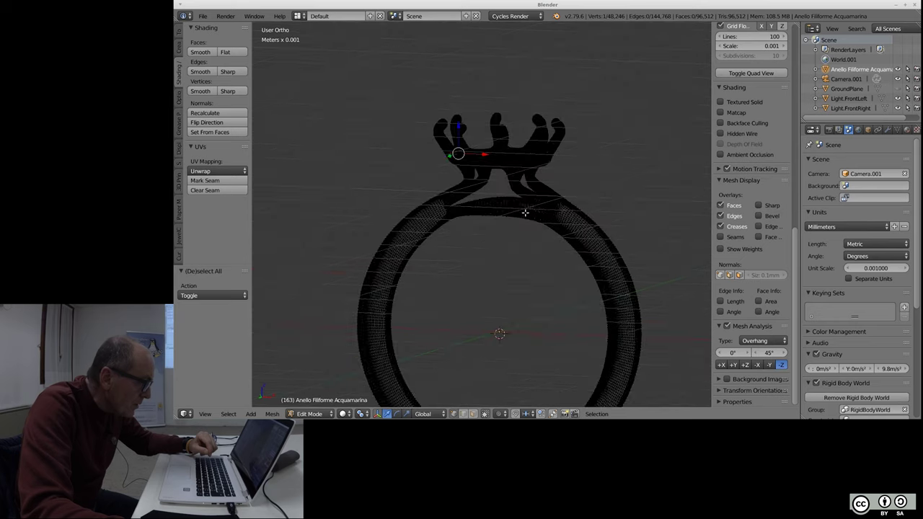
{"action": "scroll", "coordinate": [498, 279], "scroll_direction": "down", "scroll_amount": 2}
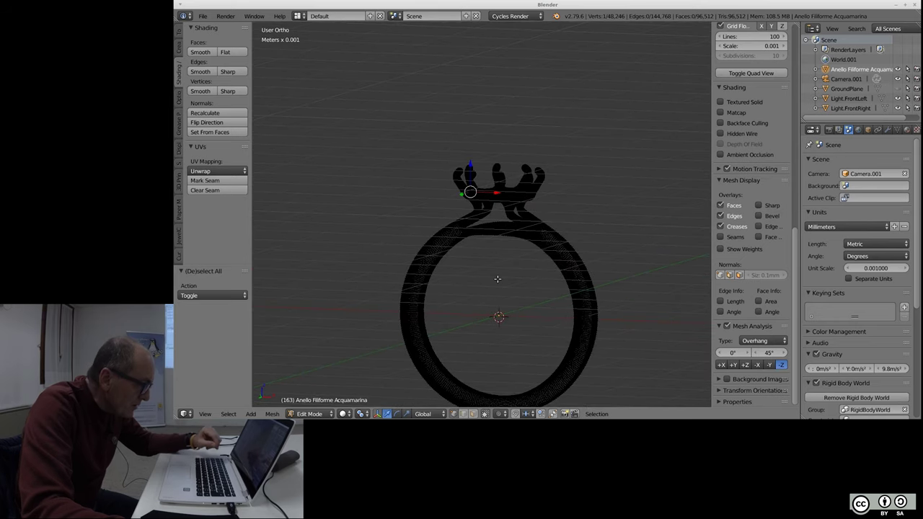
{"action": "middle_click_drag", "start_coordinate": [498, 279], "coordinate": [506, 303]}
{"action": "key", "text": "Tab"}
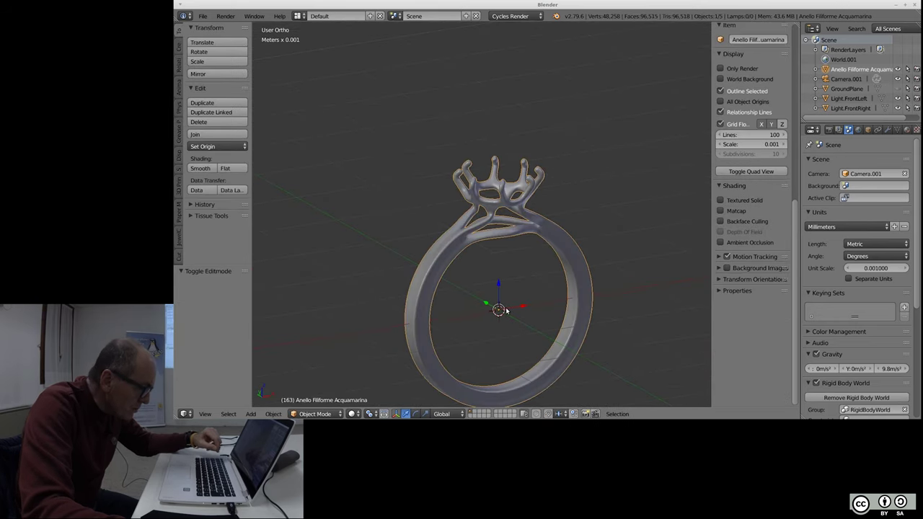
- Go back into Edit Mode and toggle the ring mesh selection off and on
{"action": "key", "text": "Tab"}
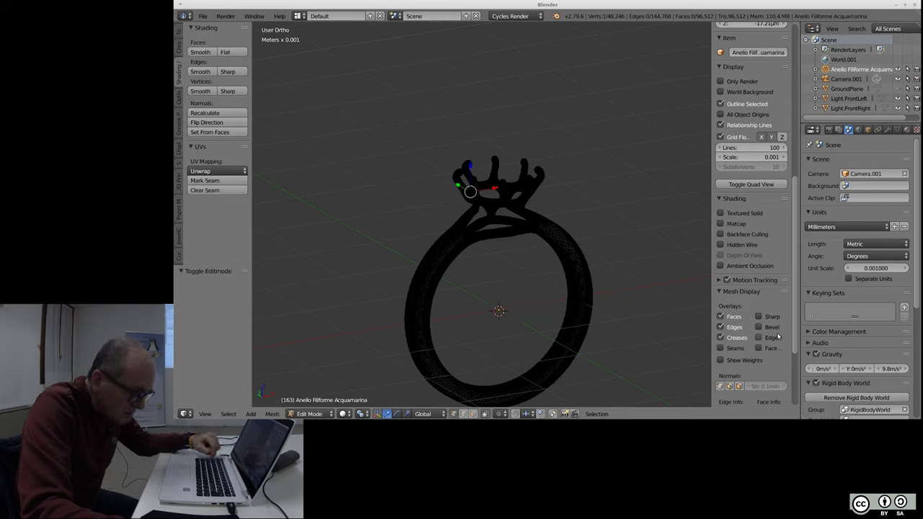
{"action": "scroll", "coordinate": [766, 326], "scroll_direction": "down", "scroll_amount": 1}
{"action": "scroll", "coordinate": [766, 326], "scroll_direction": "down", "scroll_amount": 1}
{"action": "scroll", "coordinate": [766, 328], "scroll_direction": "down", "scroll_amount": 1}
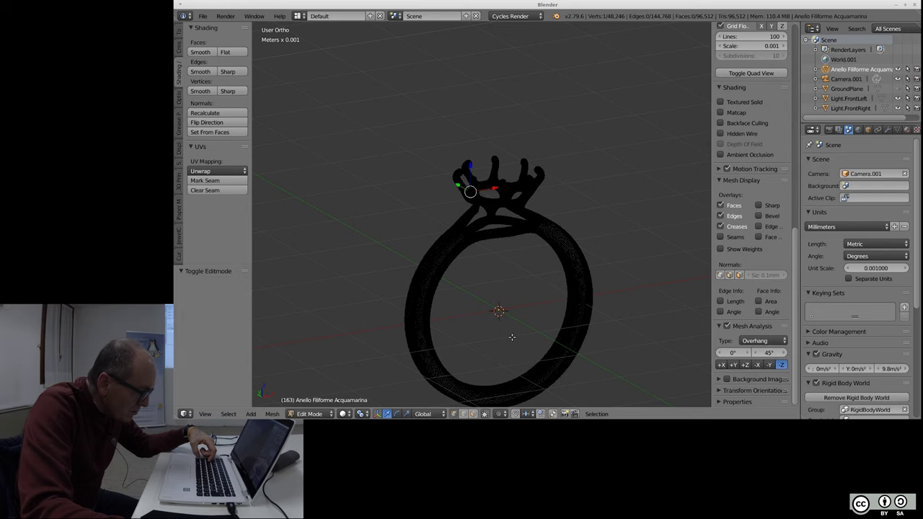
{"action": "key", "text": "a"}
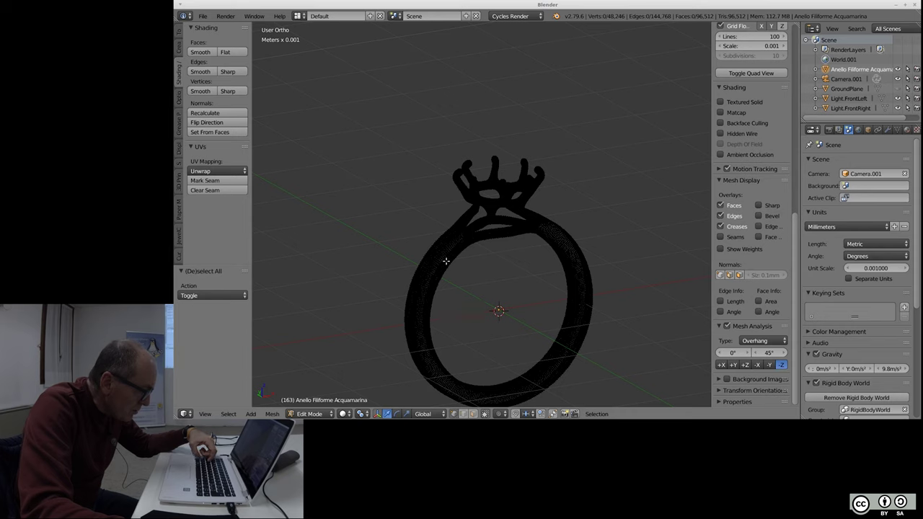
{"action": "scroll", "coordinate": [446, 261], "scroll_direction": "up", "scroll_amount": 5}
{"action": "scroll", "coordinate": [443, 262], "scroll_direction": "up", "scroll_amount": 4}
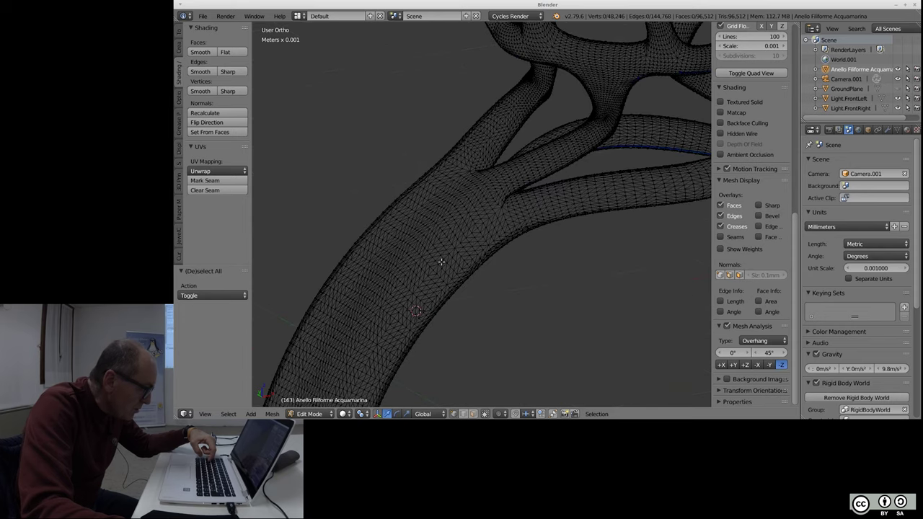
{"action": "key", "text": "a"}
{"action": "scroll", "coordinate": [441, 262], "scroll_direction": "down", "scroll_amount": 2}
{"action": "scroll", "coordinate": [441, 262], "scroll_direction": "down", "scroll_amount": 5}
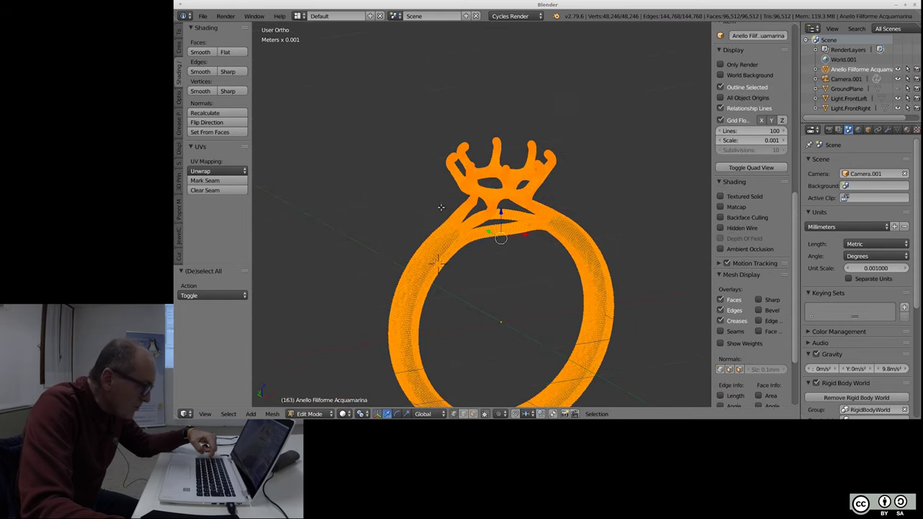
{"action": "scroll", "coordinate": [462, 124], "scroll_direction": "down", "scroll_amount": 2}
{"action": "middle_click_drag", "start_coordinate": [553, 157], "coordinate": [534, 187]}
{"action": "scroll", "coordinate": [792, 335], "scroll_direction": "up", "scroll_amount": 1}
{"action": "scroll", "coordinate": [792, 335], "scroll_direction": "down", "scroll_amount": 2}
{"action": "scroll", "coordinate": [779, 353], "scroll_direction": "down", "scroll_amount": 2}
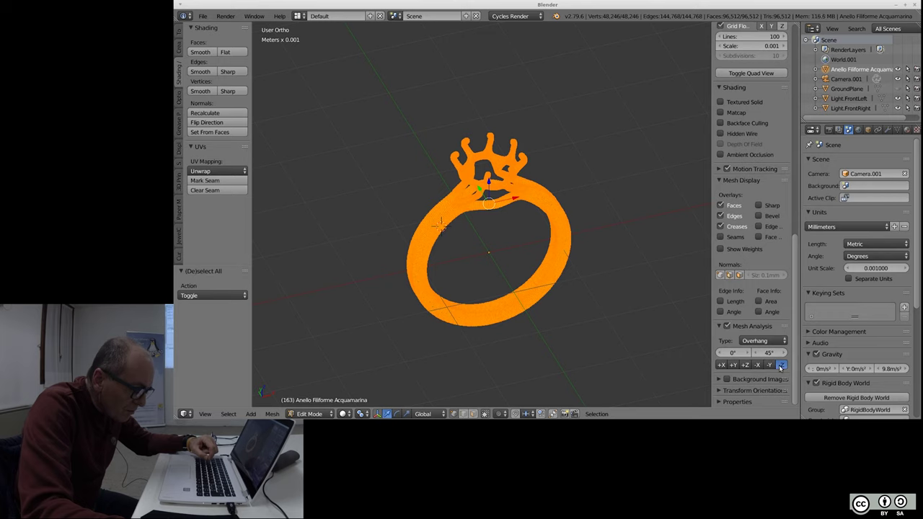
- Set Overhang to +X, try Thickness and Sharp, return to Overhang in front view
{"action": "left_click", "coordinate": [755, 367]}
{"action": "left_click", "coordinate": [782, 342]}
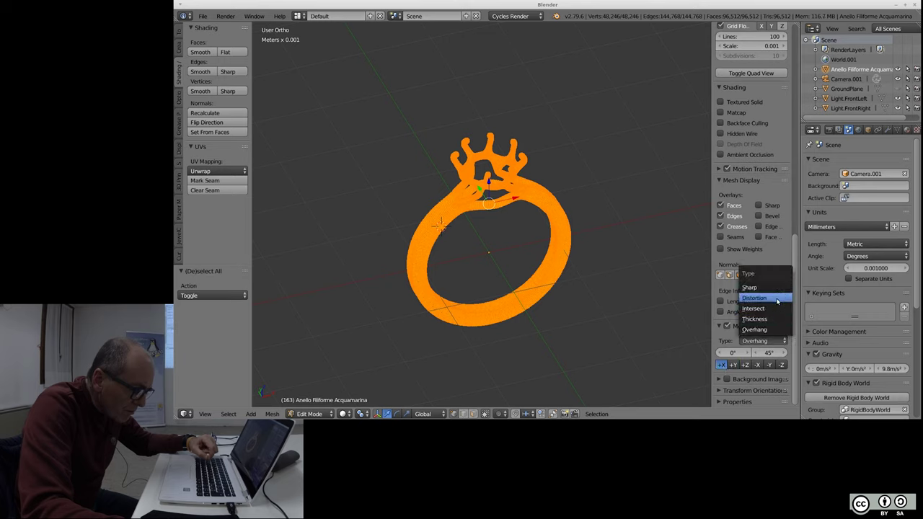
{"action": "left_click", "coordinate": [774, 320]}
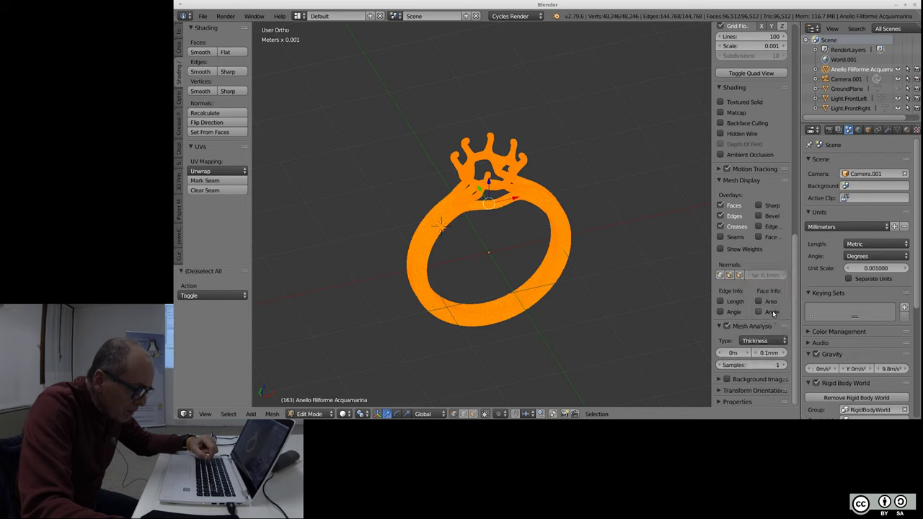
{"action": "left_click", "coordinate": [773, 340]}
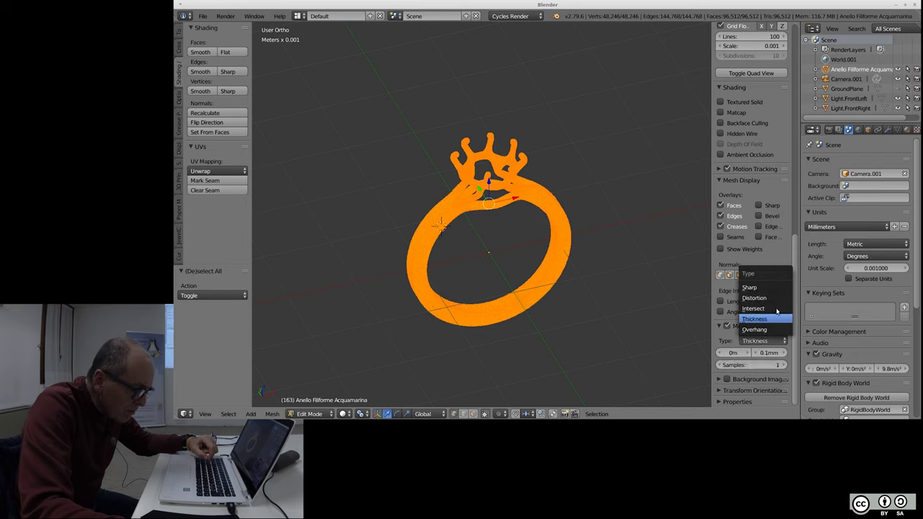
{"action": "left_click", "coordinate": [773, 287]}
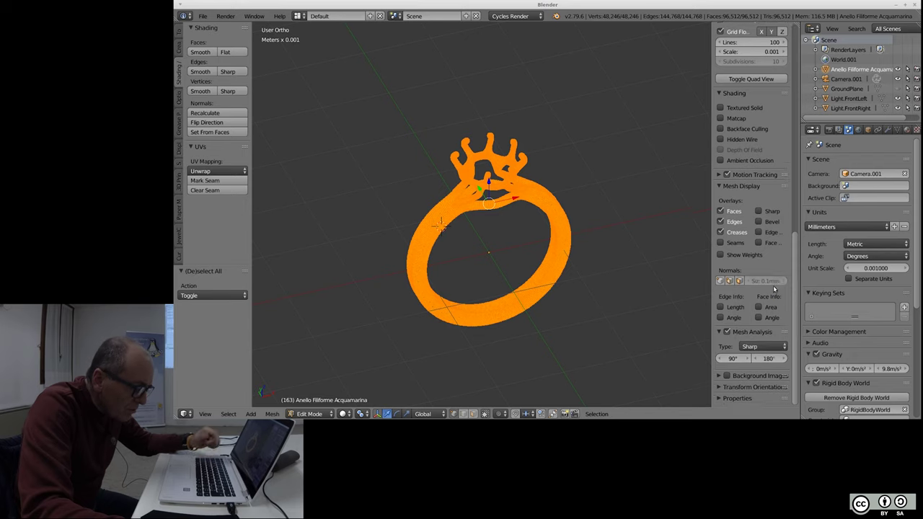
{"action": "left_click", "coordinate": [767, 352]}
{"action": "left_click", "coordinate": [767, 342]}
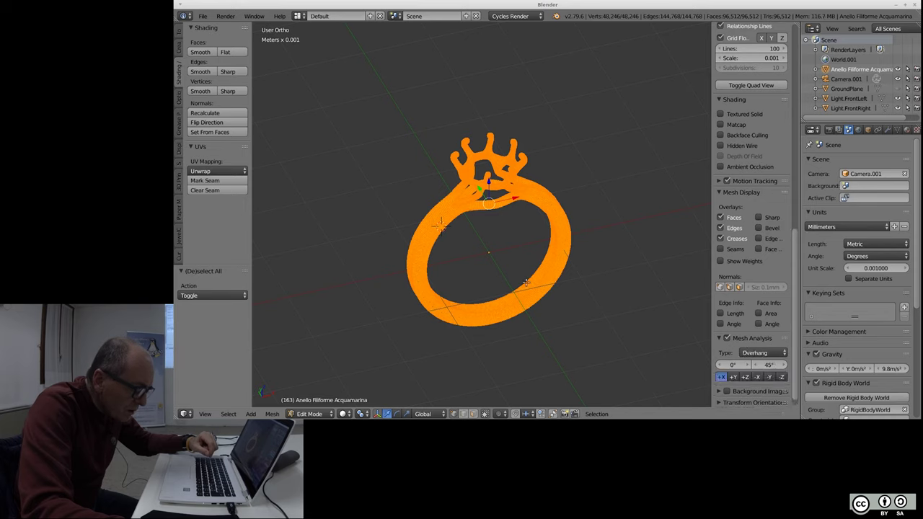
{"action": "key", "text": "KP_1"}
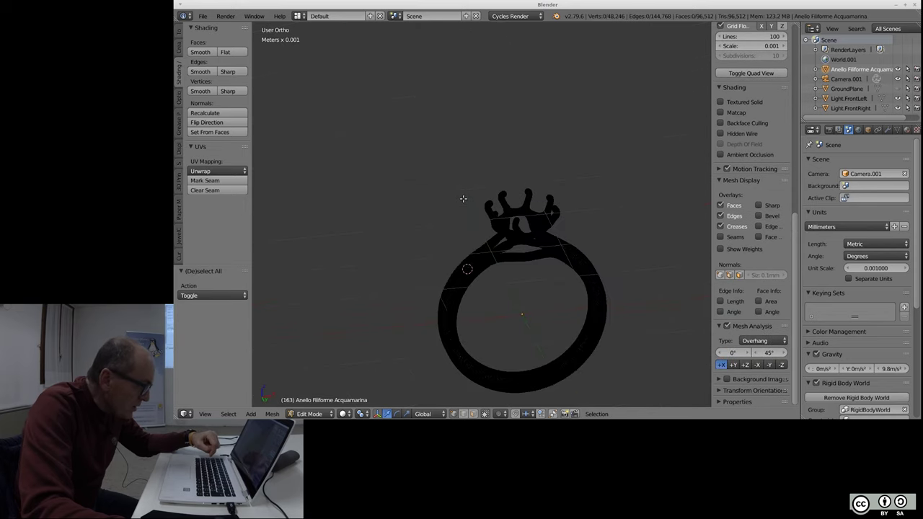
- Orbit the ring until the red overhang patch on the band faces front, and select one band vertex
{"action": "middle_click_drag", "start_coordinate": [463, 215], "coordinate": [470, 197]}
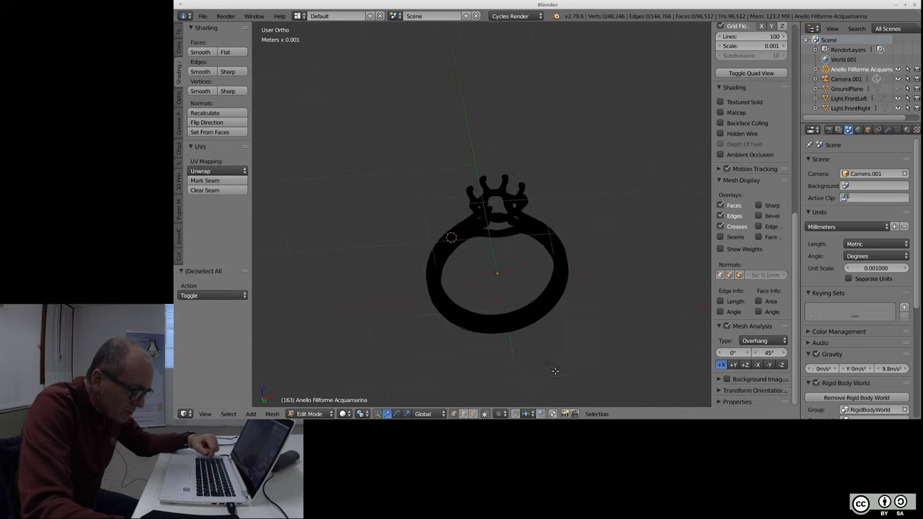
{"action": "scroll", "coordinate": [469, 270], "scroll_direction": "up", "scroll_amount": 3}
{"action": "scroll", "coordinate": [497, 195], "scroll_direction": "up", "scroll_amount": 2}
{"action": "middle_click_drag", "start_coordinate": [497, 196], "coordinate": [505, 188]}
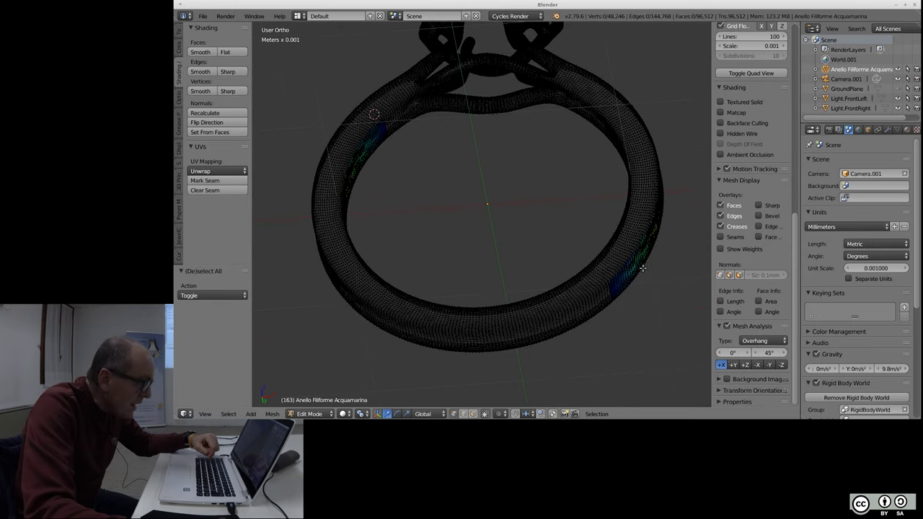
{"action": "middle_click_drag", "start_coordinate": [665, 262], "coordinate": [662, 257]}
{"action": "scroll", "coordinate": [661, 257], "scroll_direction": "up", "scroll_amount": 3}
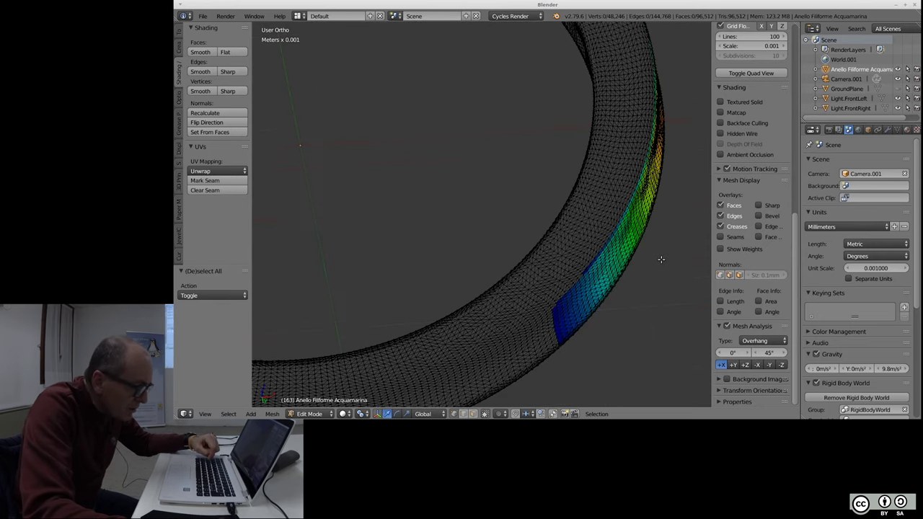
{"action": "mouse_move", "coordinate": [644, 268]}
{"action": "middle_mouse_down"}
{"action": "mouse_move", "coordinate": [575, 282]}
{"action": "mouse_move", "coordinate": [557, 247]}
{"action": "middle_mouse_up"}
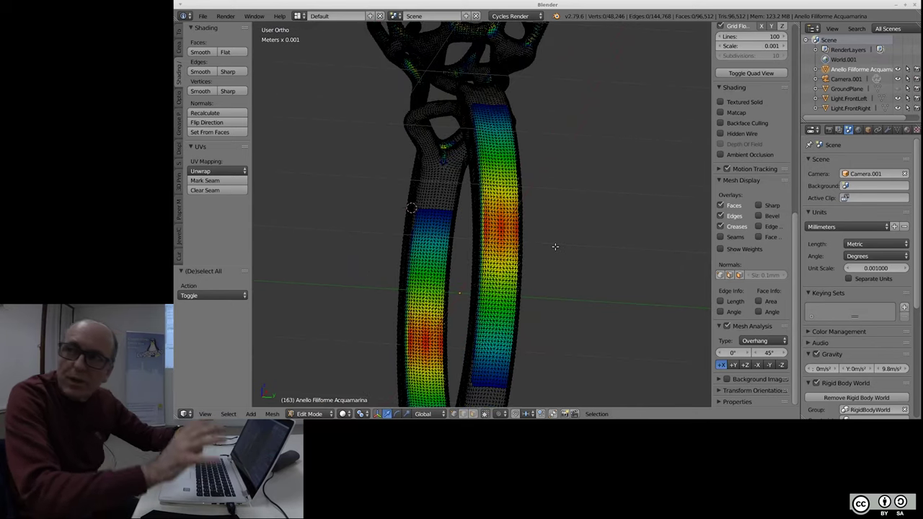
{"action": "scroll", "coordinate": [483, 171], "scroll_direction": "down", "scroll_amount": 3}
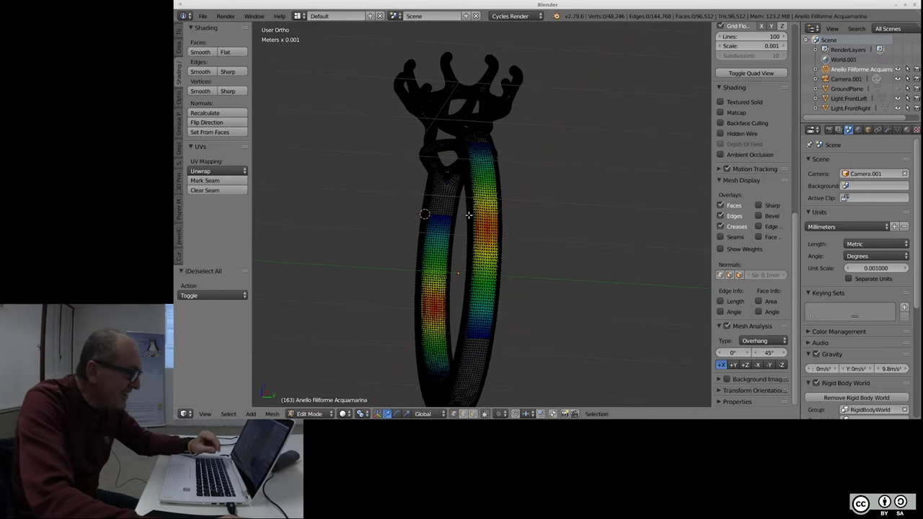
{"action": "right_click", "coordinate": [477, 210]}
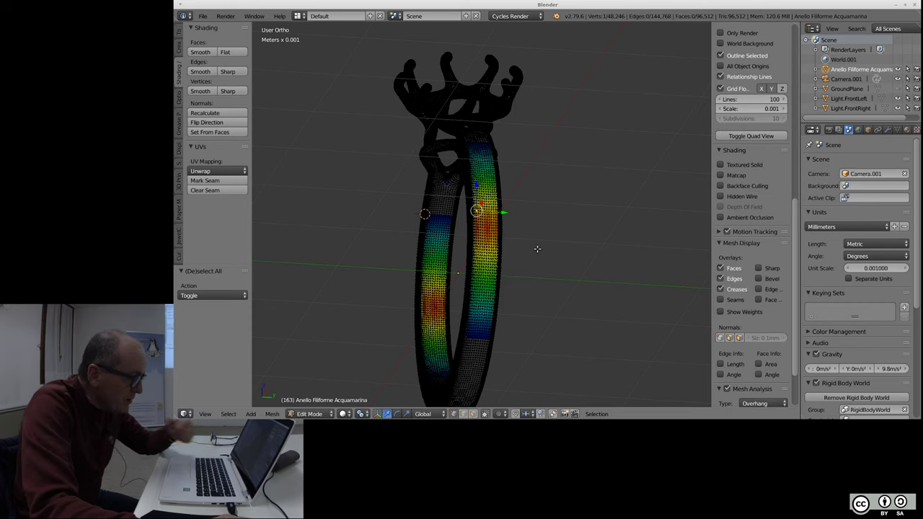
- Orbit and zoom around the ring's loop and crown prongs, ending on a close-up of the crown
{"action": "scroll", "coordinate": [498, 188], "scroll_direction": "up", "scroll_amount": 2}
{"action": "scroll", "coordinate": [486, 164], "scroll_direction": "up", "scroll_amount": 3}
{"action": "scroll", "coordinate": [486, 164], "scroll_direction": "down", "scroll_amount": 2}
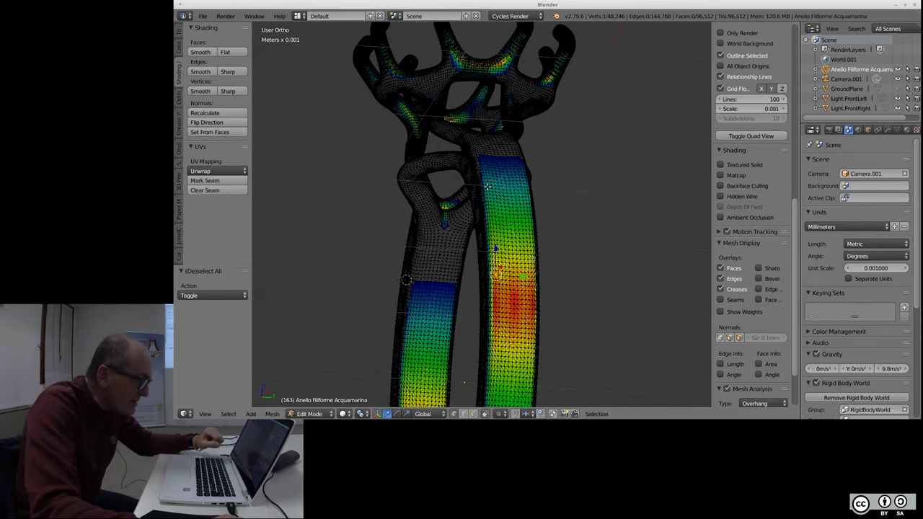
{"action": "scroll", "coordinate": [492, 212], "scroll_direction": "down", "scroll_amount": 3}
{"action": "mouse_move", "coordinate": [520, 305]}
{"action": "middle_mouse_down"}
{"action": "mouse_move", "coordinate": [570, 334]}
{"action": "mouse_move", "coordinate": [604, 323]}
{"action": "mouse_move", "coordinate": [496, 324]}
{"action": "mouse_move", "coordinate": [491, 278]}
{"action": "middle_mouse_up"}
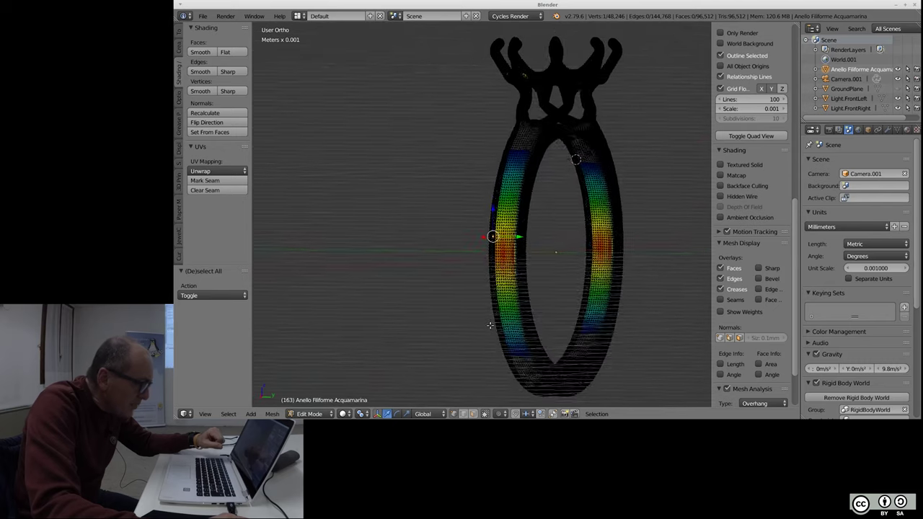
{"action": "scroll", "coordinate": [470, 45], "scroll_direction": "up", "scroll_amount": 5}
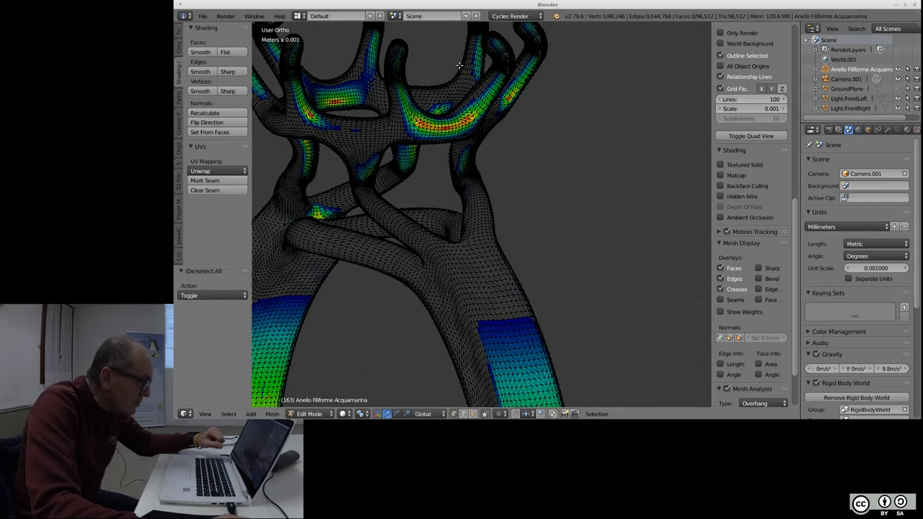
{"action": "scroll", "coordinate": [490, 130], "scroll_direction": "up", "scroll_amount": 2}
{"action": "scroll", "coordinate": [516, 225], "scroll_direction": "down", "scroll_amount": 2}
{"action": "mouse_move", "coordinate": [520, 227]}
{"action": "middle_mouse_down"}
{"action": "mouse_move", "coordinate": [521, 209]}
{"action": "mouse_move", "coordinate": [536, 238]}
{"action": "mouse_move", "coordinate": [548, 237]}
{"action": "mouse_move", "coordinate": [569, 173]}
{"action": "middle_mouse_up"}
{"action": "scroll", "coordinate": [376, 162], "scroll_direction": "down", "scroll_amount": 4}
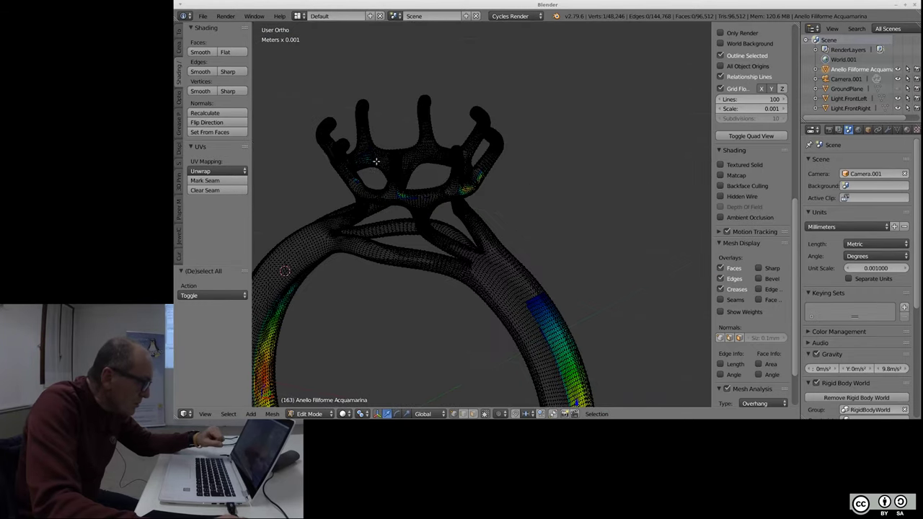
{"action": "middle_click_drag", "start_coordinate": [334, 157], "coordinate": [334, 154]}
{"action": "scroll", "coordinate": [432, 202], "scroll_direction": "up", "scroll_amount": 2}
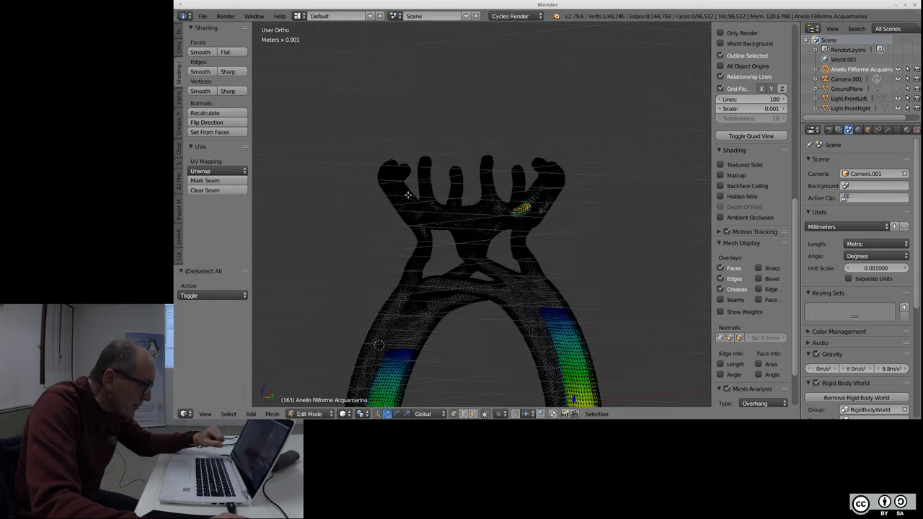
{"action": "scroll", "coordinate": [474, 220], "scroll_direction": "up", "scroll_amount": 4}
{"action": "mouse_move", "coordinate": [474, 220]}
{"action": "middle_mouse_down"}
{"action": "mouse_move", "coordinate": [461, 237]}
{"action": "mouse_move", "coordinate": [477, 230]}
{"action": "middle_mouse_up"}
{"action": "scroll", "coordinate": [472, 224], "scroll_direction": "down", "scroll_amount": 4}
{"action": "scroll", "coordinate": [469, 216], "scroll_direction": "down", "scroll_amount": 3}
{"action": "mouse_move", "coordinate": [561, 210]}
{"action": "middle_mouse_down", "text": "shift"}
{"action": "mouse_move", "coordinate": [619, 208]}
{"action": "mouse_move", "coordinate": [591, 217]}
{"action": "middle_mouse_up", "text": "shift"}
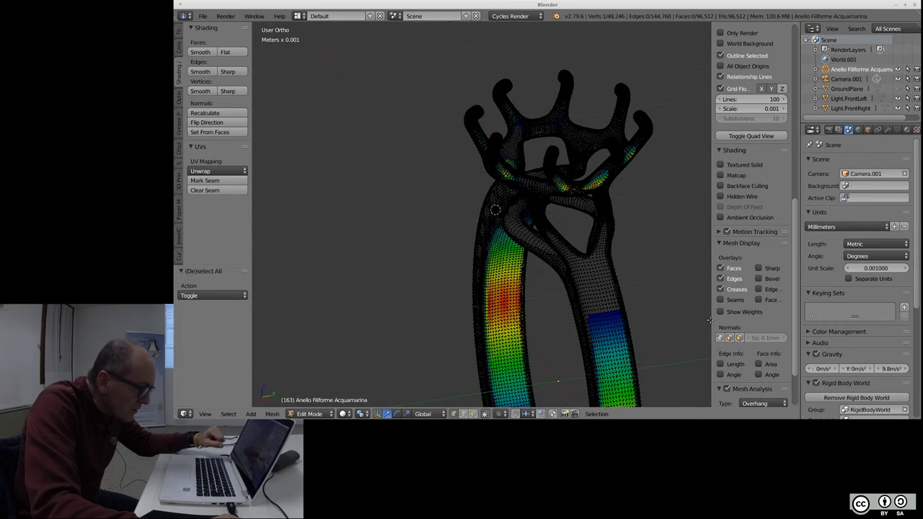
{"action": "scroll", "coordinate": [761, 342], "scroll_direction": "down", "scroll_amount": 2}
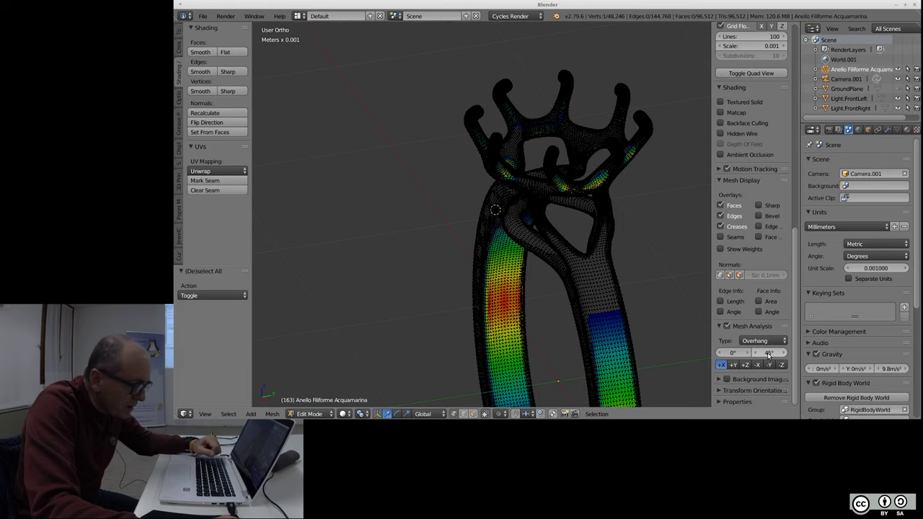
{"action": "scroll", "coordinate": [608, 176], "scroll_direction": "up", "scroll_amount": 5}
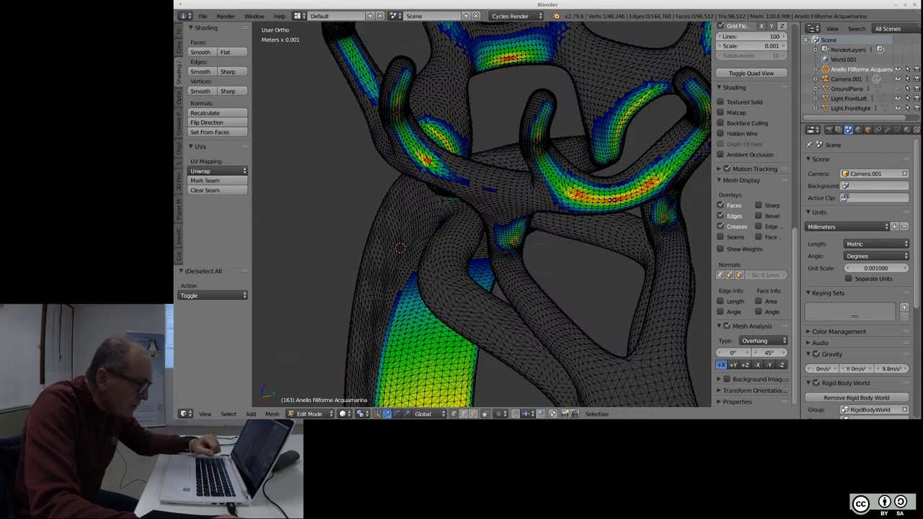
{"action": "scroll", "coordinate": [589, 177], "scroll_direction": "down", "scroll_amount": 3}
{"action": "scroll", "coordinate": [589, 177], "scroll_direction": "down", "scroll_amount": 2}
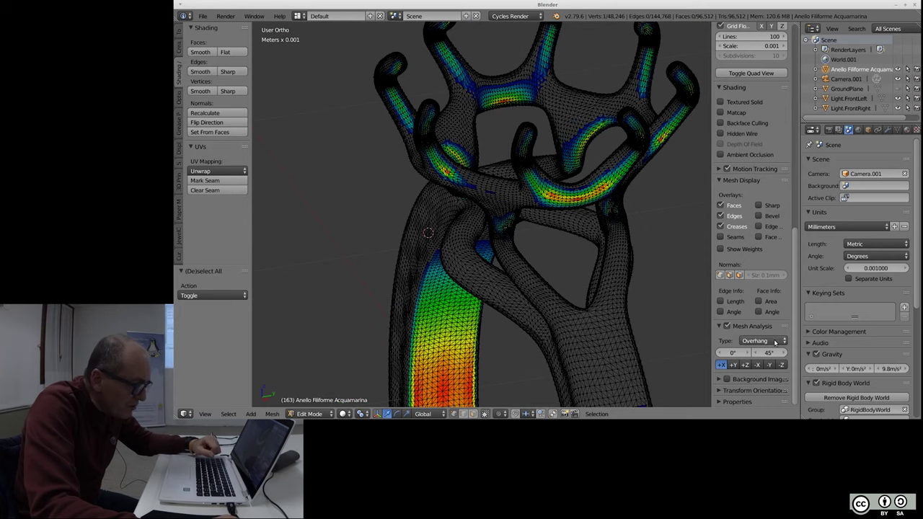
- Try the Thickness and Intersect analysis types, then settle on Distortion with a 5°–45° range
{"action": "left_click", "coordinate": [776, 340]}
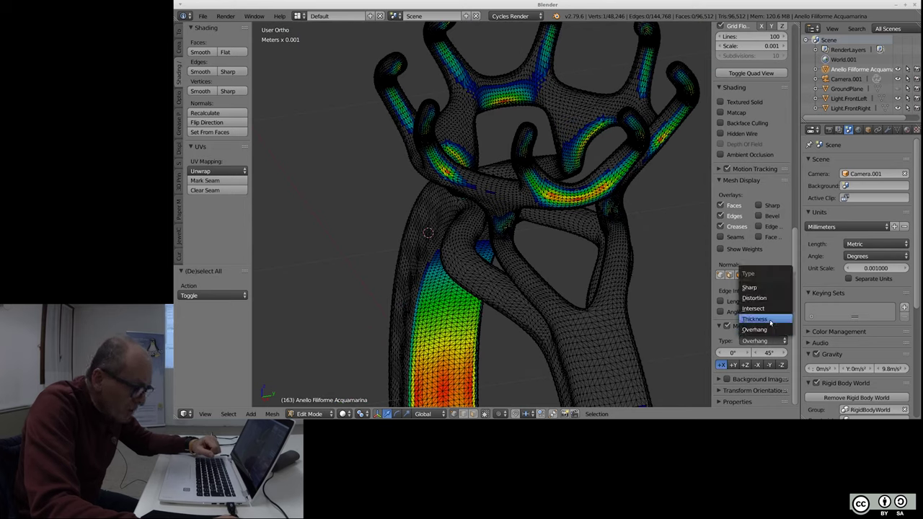
{"action": "left_click", "coordinate": [771, 320]}
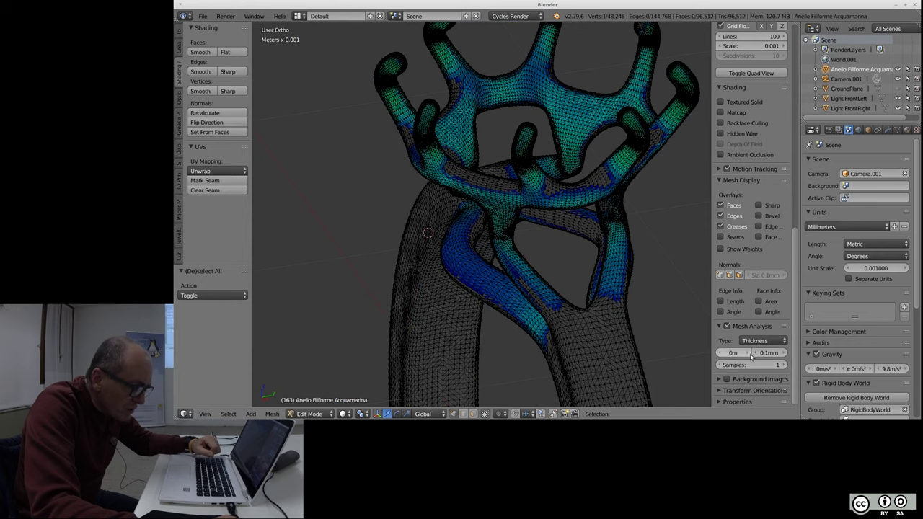
{"action": "scroll", "coordinate": [590, 220], "scroll_direction": "up", "scroll_amount": 1}
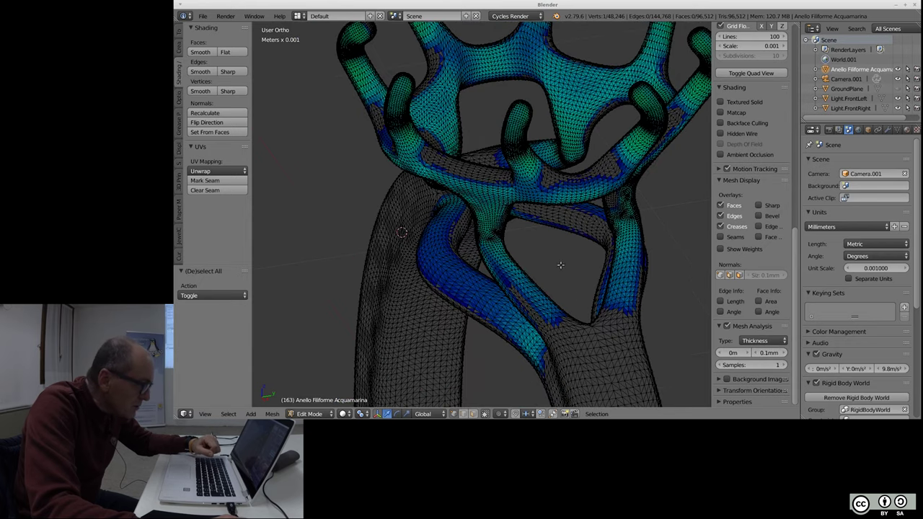
{"action": "left_click", "coordinate": [775, 344]}
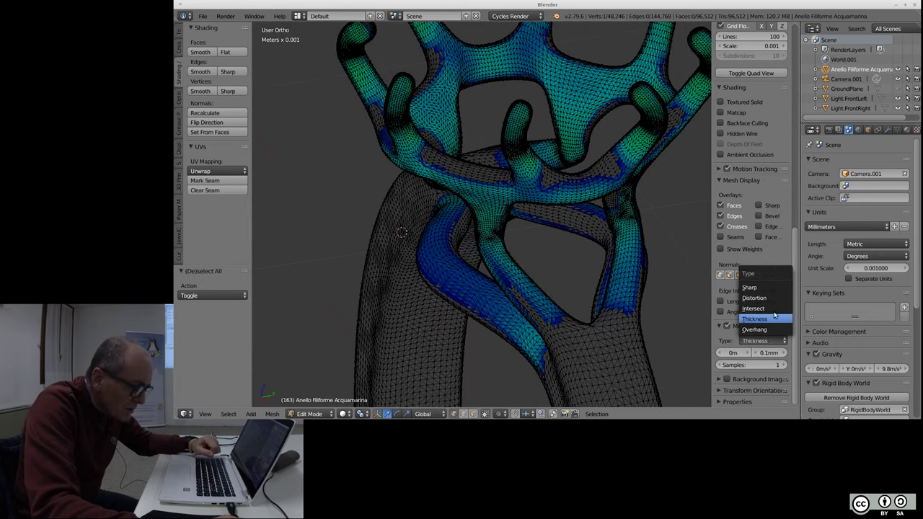
{"action": "left_click", "coordinate": [774, 311]}
{"action": "scroll", "coordinate": [774, 311], "scroll_direction": "up", "scroll_amount": 1}
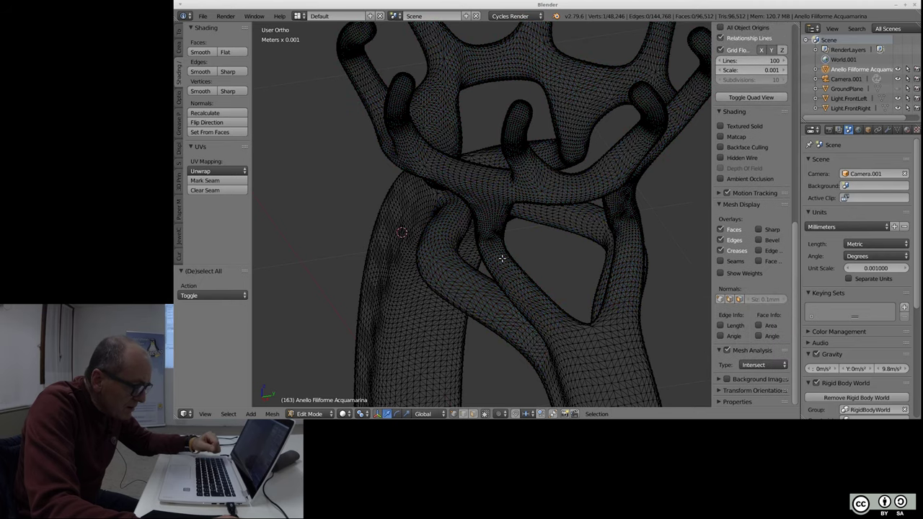
{"action": "scroll", "coordinate": [447, 225], "scroll_direction": "down", "scroll_amount": 5}
{"action": "scroll", "coordinate": [443, 207], "scroll_direction": "down", "scroll_amount": 1}
{"action": "scroll", "coordinate": [455, 274], "scroll_direction": "down", "scroll_amount": 1}
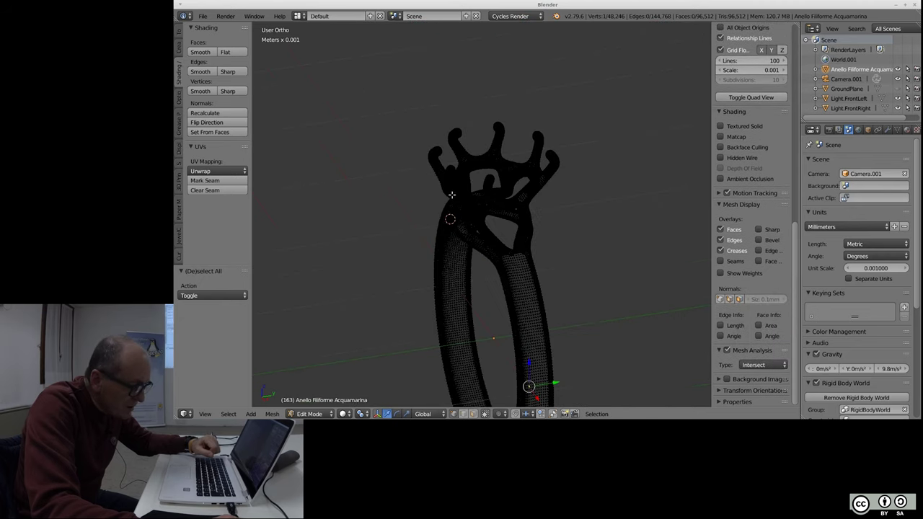
{"action": "scroll", "coordinate": [467, 354], "scroll_direction": "down", "scroll_amount": 2}
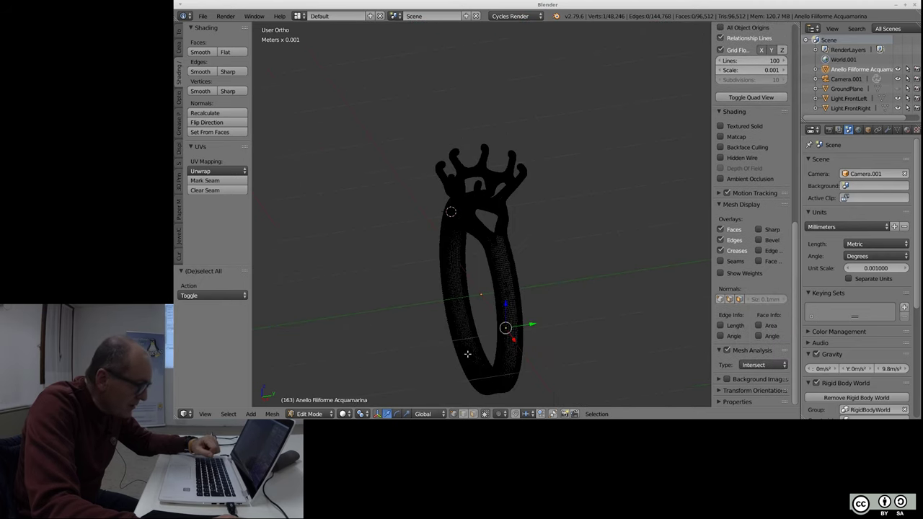
{"action": "left_click", "coordinate": [763, 365]}
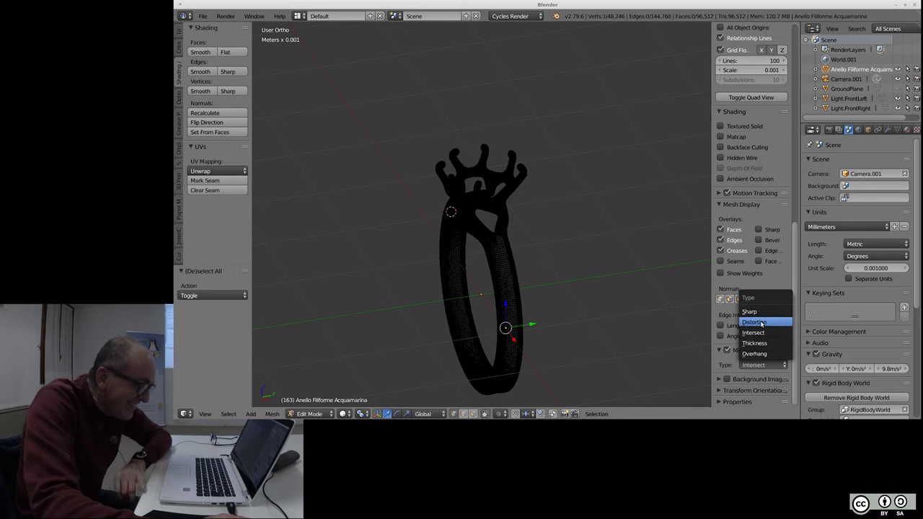
{"action": "left_click", "coordinate": [762, 323]}
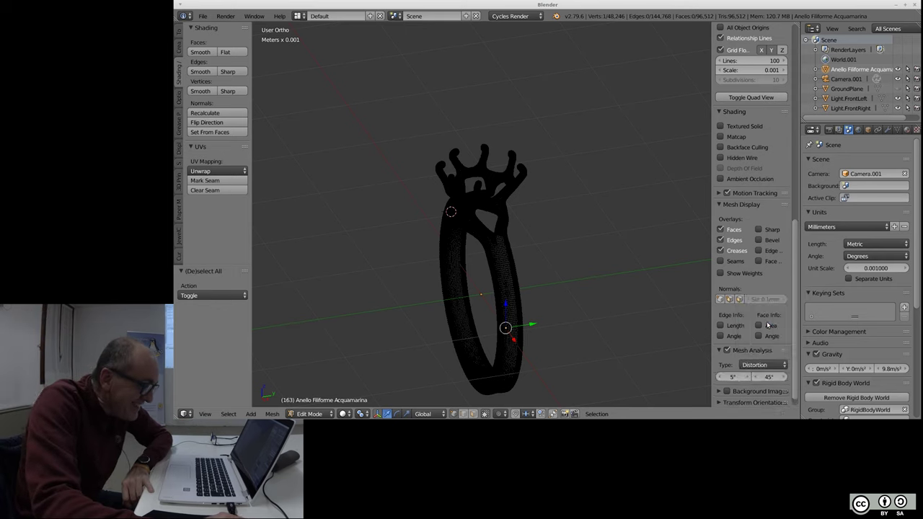
- Switch the Mesh Analysis type to Sharp (90°–180°) and zoom in on the ring
{"action": "left_click", "coordinate": [766, 365]}
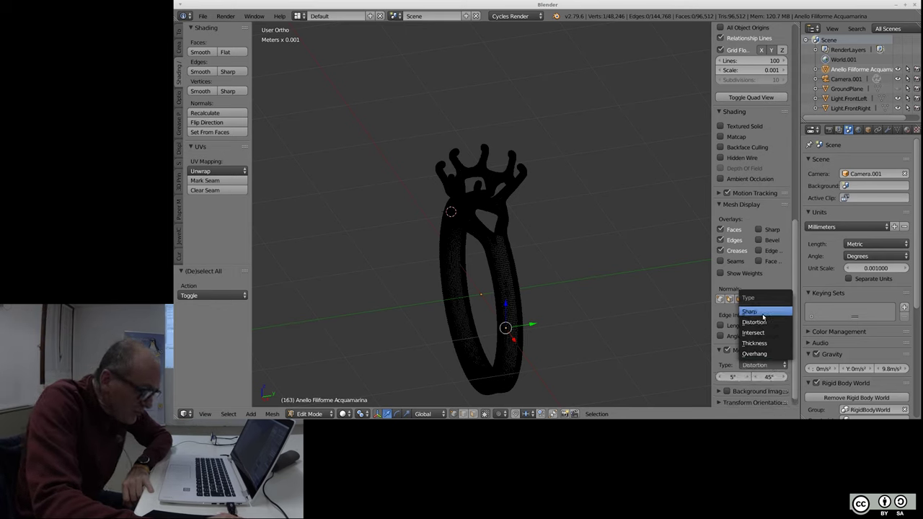
{"action": "left_click", "coordinate": [750, 313]}
{"action": "middle_click_drag", "start_coordinate": [501, 312], "coordinate": [501, 162], "text": "ctrl"}
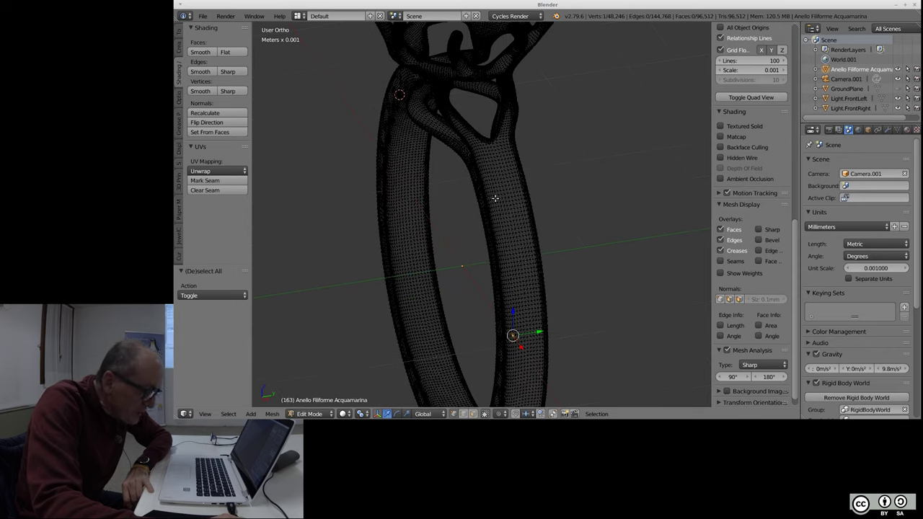
{"action": "scroll", "coordinate": [518, 311], "scroll_direction": "down", "scroll_amount": 4}
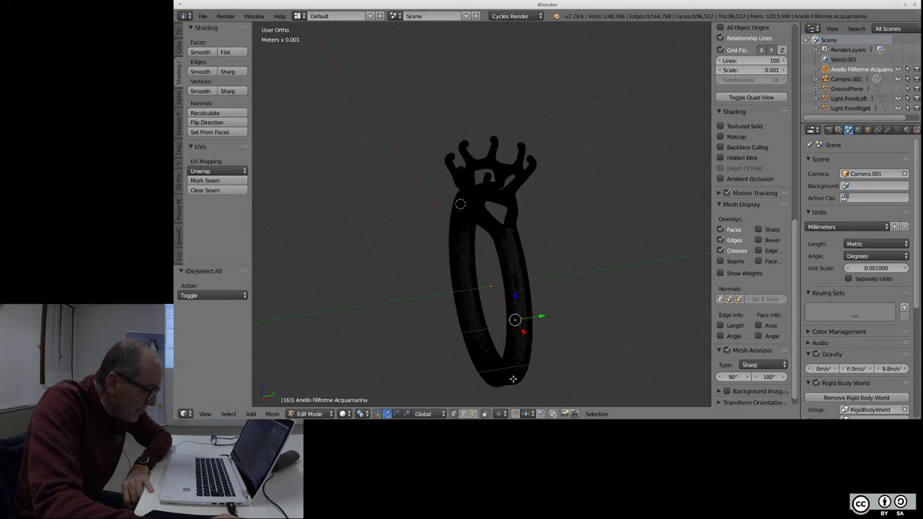
{"action": "scroll", "coordinate": [515, 378], "scroll_direction": "up", "scroll_amount": 2}
{"action": "scroll", "coordinate": [515, 378], "scroll_direction": "up", "scroll_amount": 3}
{"action": "scroll", "coordinate": [515, 378], "scroll_direction": "up", "scroll_amount": 1}
{"action": "middle_click_drag", "start_coordinate": [531, 196], "coordinate": [529, 202]}
{"action": "scroll", "coordinate": [517, 254], "scroll_direction": "down", "scroll_amount": 3}
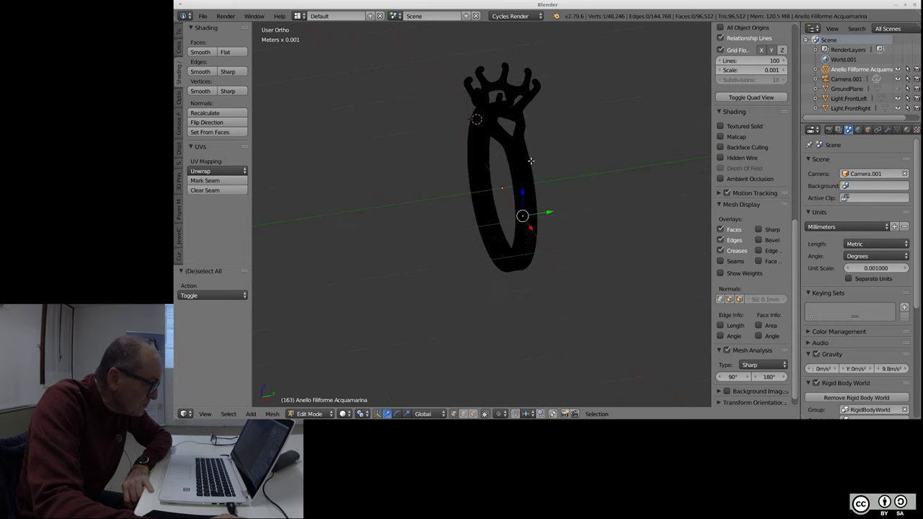
{"action": "scroll", "coordinate": [525, 115], "scroll_direction": "up", "scroll_amount": 3}
- Inspect the crown and band for sharp edges, then return to Object Mode
{"action": "mouse_move", "coordinate": [539, 156]}
{"action": "middle_mouse_down"}
{"action": "mouse_move", "coordinate": [613, 165]}
{"action": "mouse_move", "coordinate": [465, 183]}
{"action": "middle_mouse_up"}
{"action": "middle_click_drag", "start_coordinate": [546, 187], "coordinate": [548, 171]}
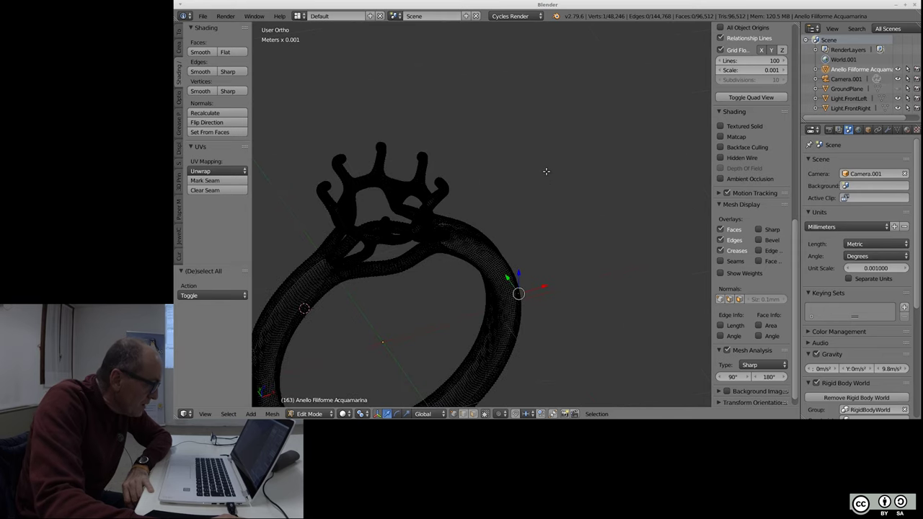
{"action": "scroll", "coordinate": [548, 171], "scroll_direction": "down", "scroll_amount": 2}
{"action": "scroll", "coordinate": [548, 171], "scroll_direction": "up", "scroll_amount": 3}
{"action": "scroll", "coordinate": [465, 201], "scroll_direction": "up", "scroll_amount": 2}
{"action": "scroll", "coordinate": [465, 199], "scroll_direction": "up", "scroll_amount": 2}
{"action": "scroll", "coordinate": [465, 199], "scroll_direction": "up", "scroll_amount": 1}
{"action": "scroll", "coordinate": [465, 195], "scroll_direction": "down", "scroll_amount": 6}
{"action": "mouse_move", "coordinate": [468, 189]}
{"action": "middle_mouse_down"}
{"action": "mouse_move", "coordinate": [509, 185]}
{"action": "mouse_move", "coordinate": [686, 214]}
{"action": "middle_mouse_up"}
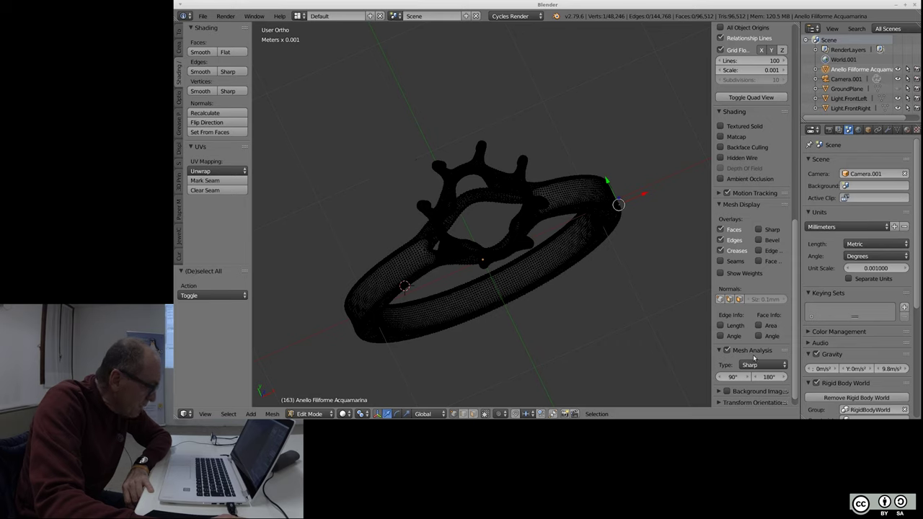
{"action": "scroll", "coordinate": [793, 369], "scroll_direction": "down", "scroll_amount": 1}
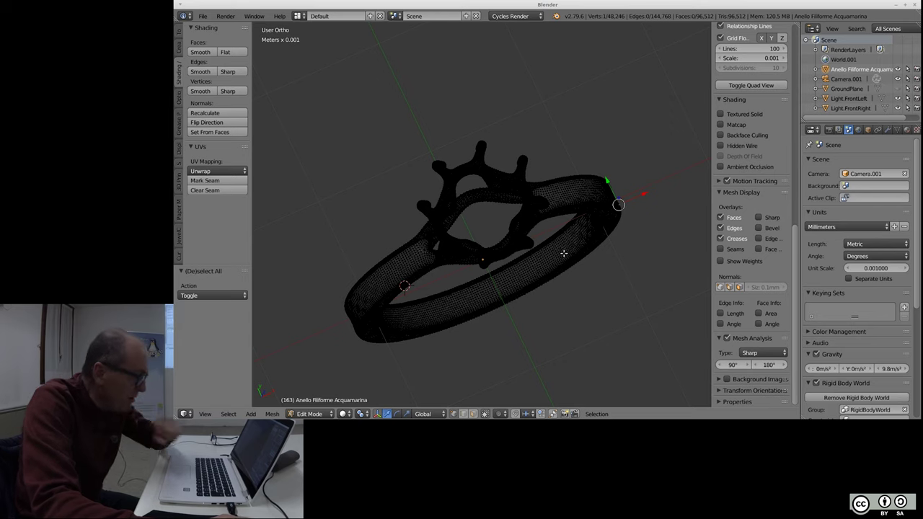
{"action": "key", "text": "Tab"}
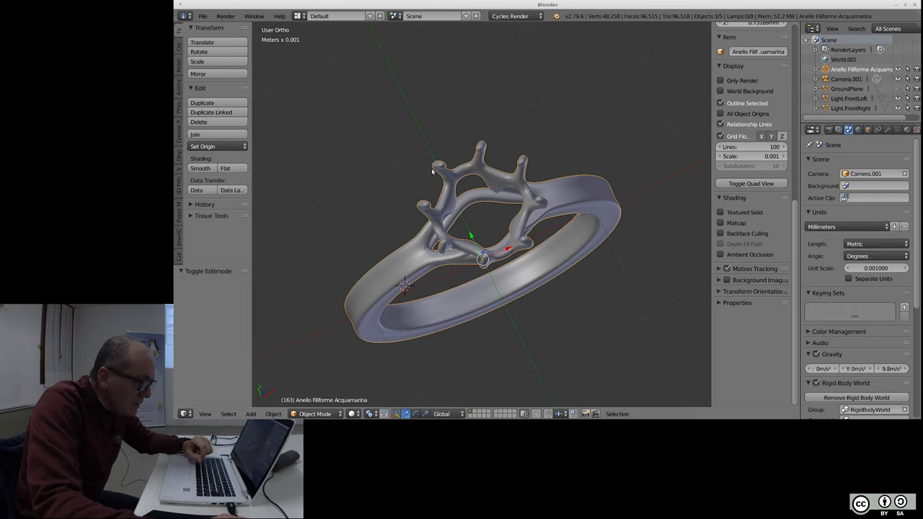
- Put the ring in Edit Mode and run Mesh > Clean Up > Delete Loose
{"action": "key", "text": "Tab"}
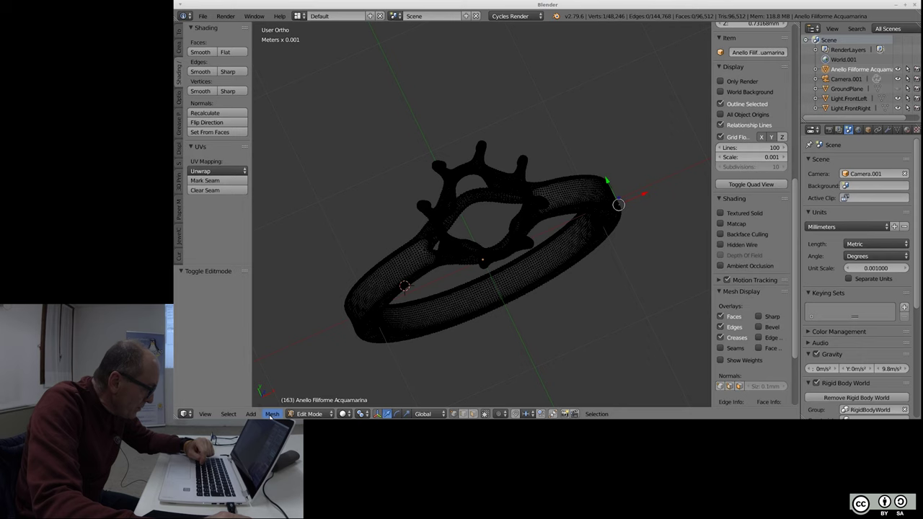
{"action": "left_click", "coordinate": [272, 414]}
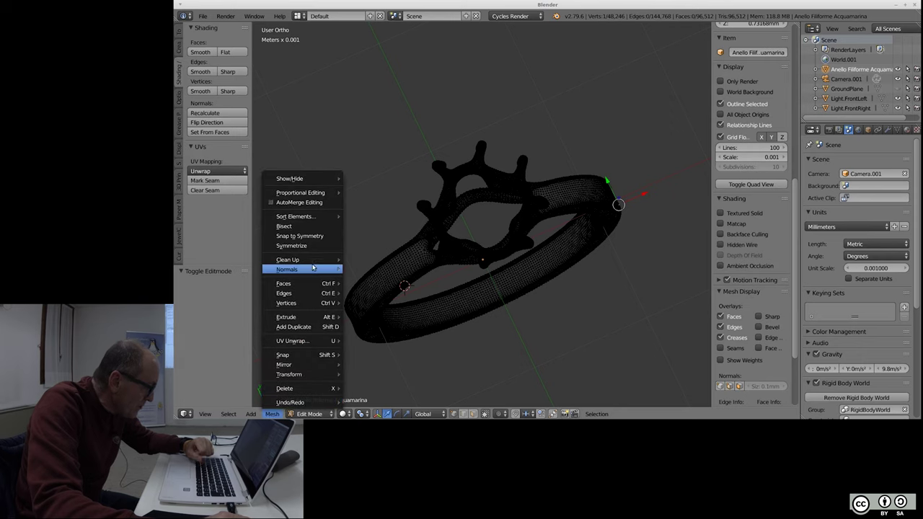
{"action": "mouse_move", "coordinate": [288, 260]}
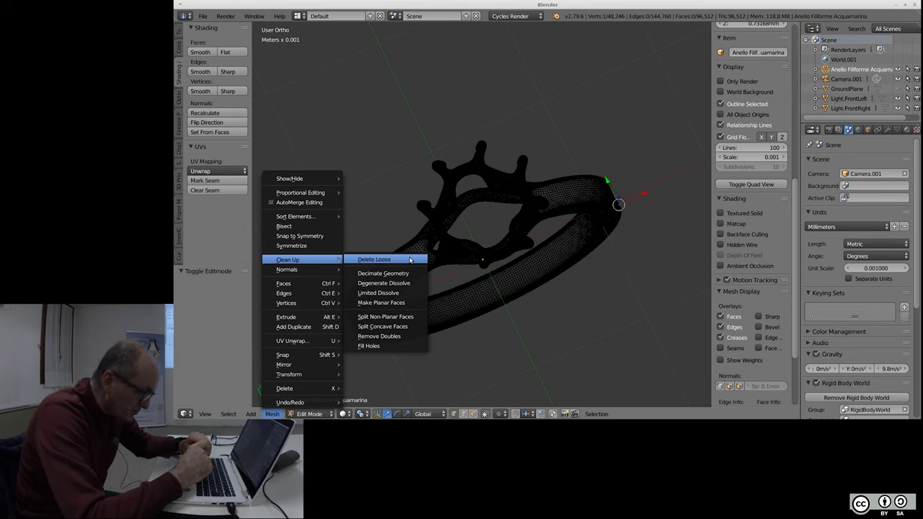
{"action": "left_click", "coordinate": [410, 259]}
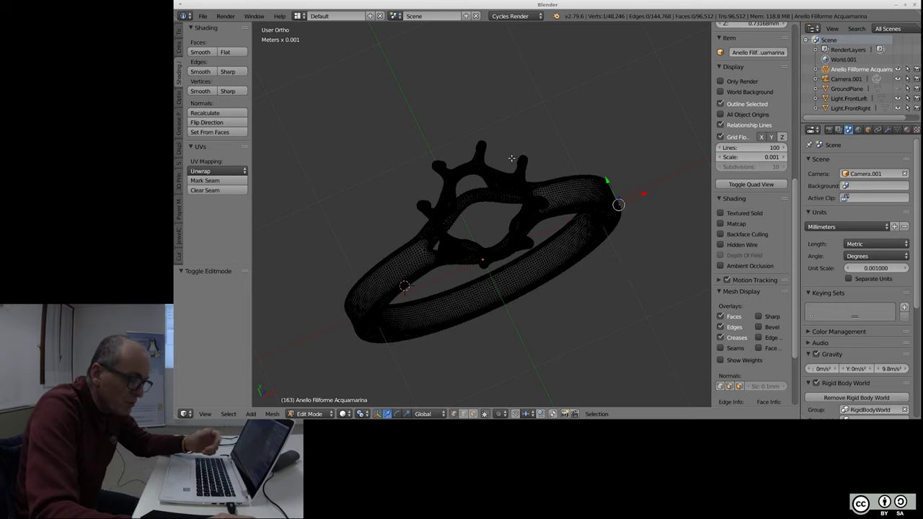
- Go back to Object Mode and hide the ring with its Outliner eye icon
{"action": "left_click", "coordinate": [203, 16]}
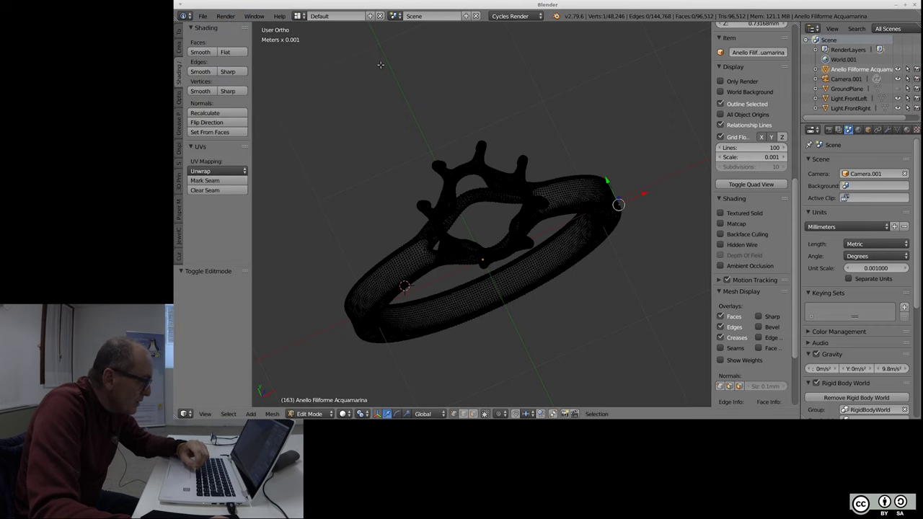
{"action": "scroll", "coordinate": [539, 132], "scroll_direction": "down", "scroll_amount": 4}
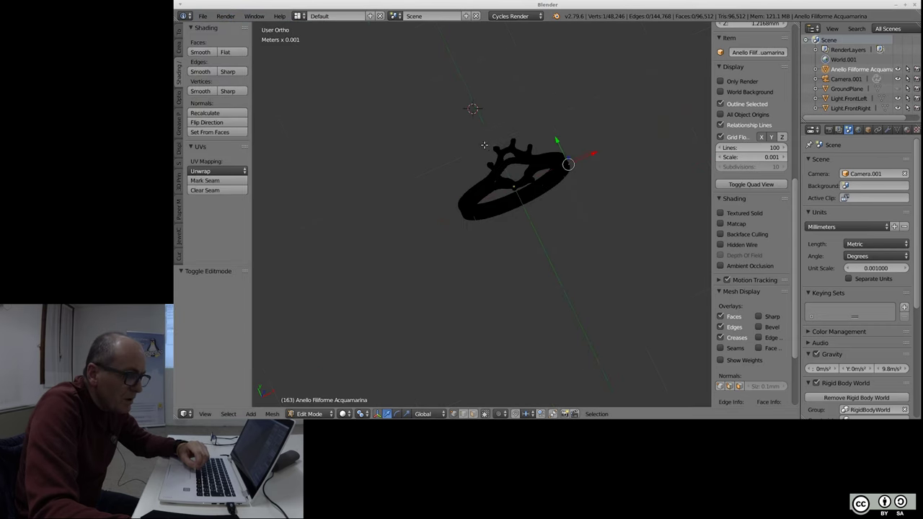
{"action": "scroll", "coordinate": [539, 132], "scroll_direction": "down", "scroll_amount": 3}
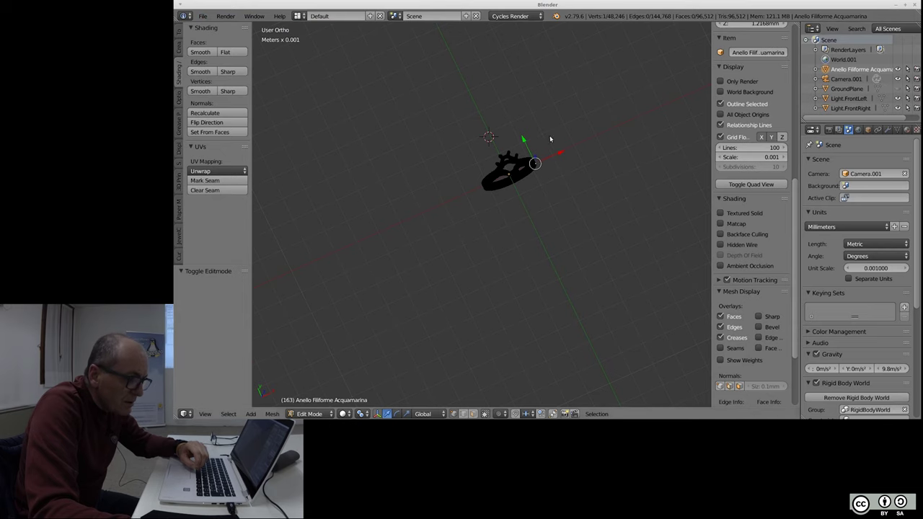
{"action": "key", "text": "Tab"}
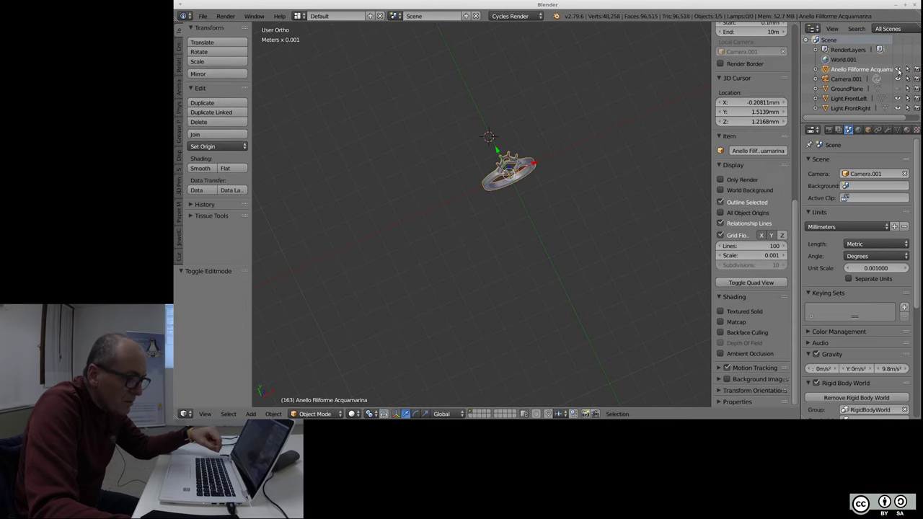
{"action": "left_click", "coordinate": [898, 70]}
- Import airplane_assembly_full_body-not_complete.stl as an STL file
{"action": "left_click", "coordinate": [202, 16]}
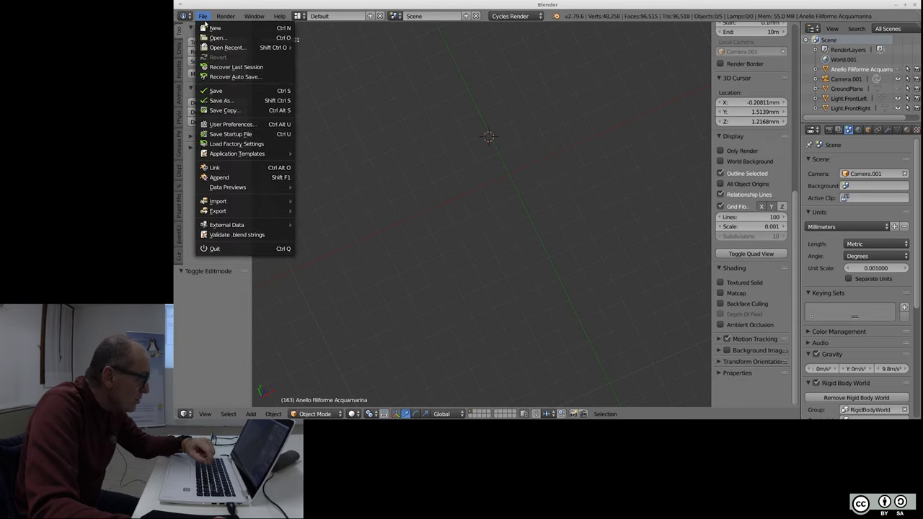
{"action": "mouse_move", "coordinate": [218, 201]}
{"action": "left_click", "coordinate": [332, 279]}
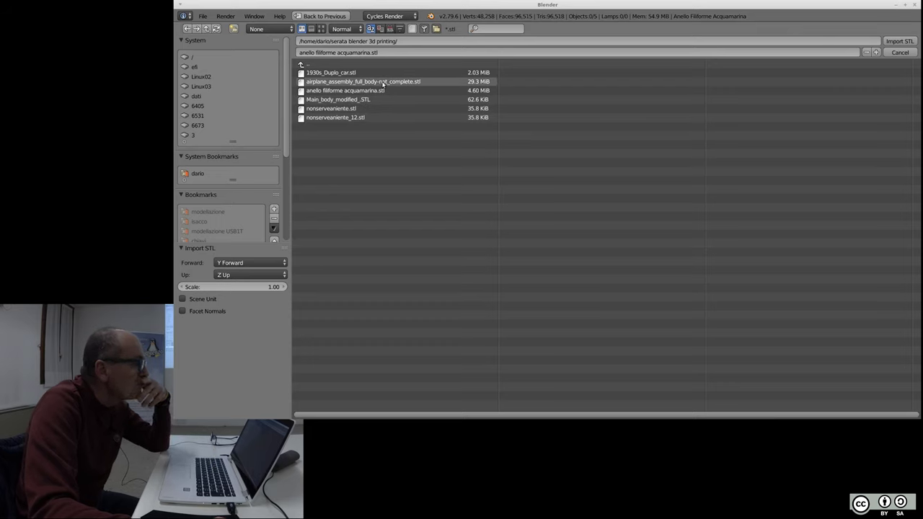
{"action": "left_click", "coordinate": [383, 84]}
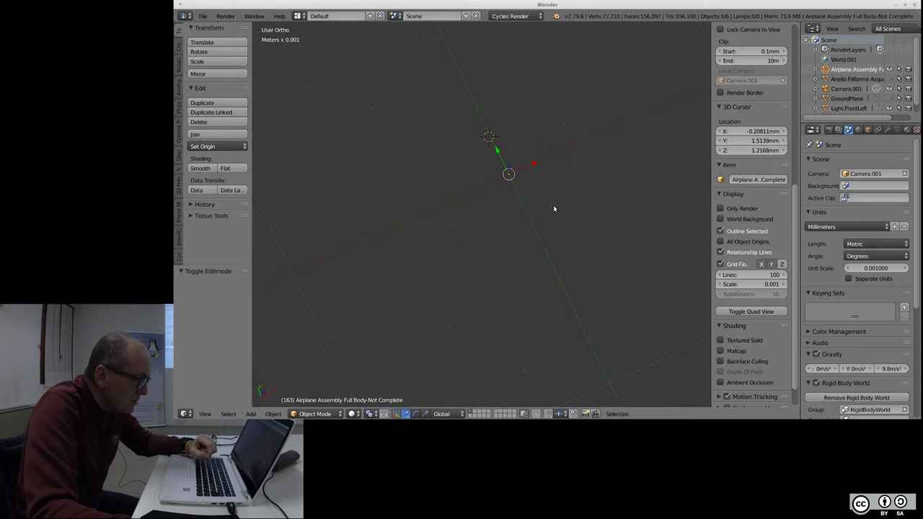
- Zoom out and use top view to frame the whole airplane, then select its Rotation X field
{"action": "scroll", "coordinate": [485, 189], "scroll_direction": "down", "scroll_amount": 3}
{"action": "scroll", "coordinate": [485, 189], "scroll_direction": "down", "scroll_amount": 3}
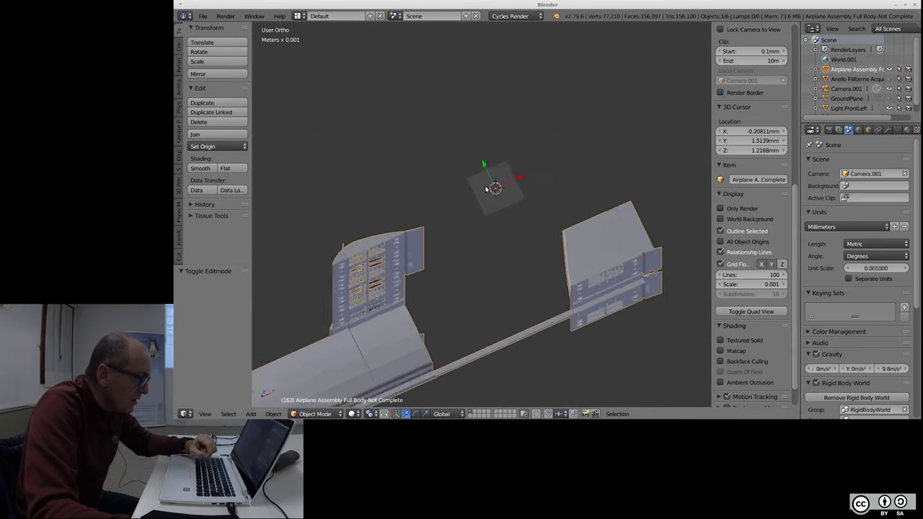
{"action": "scroll", "coordinate": [485, 189], "scroll_direction": "down", "scroll_amount": 3}
{"action": "scroll", "coordinate": [508, 191], "scroll_direction": "down", "scroll_amount": 1}
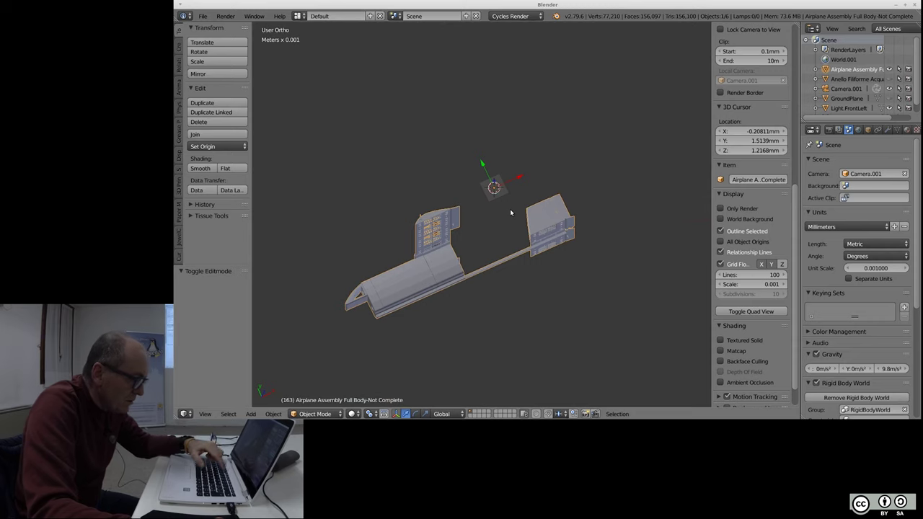
{"action": "key", "text": "KP_7"}
{"action": "mouse_move", "coordinate": [513, 238]}
{"action": "middle_mouse_down"}
{"action": "mouse_move", "coordinate": [533, 231]}
{"action": "mouse_move", "coordinate": [510, 242]}
{"action": "middle_mouse_up"}
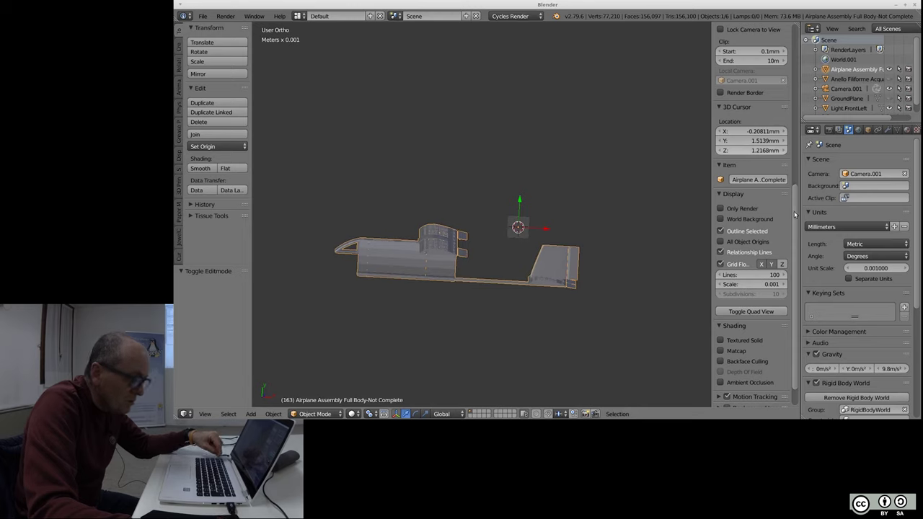
{"action": "scroll", "coordinate": [794, 215], "scroll_direction": "up", "scroll_amount": 10}
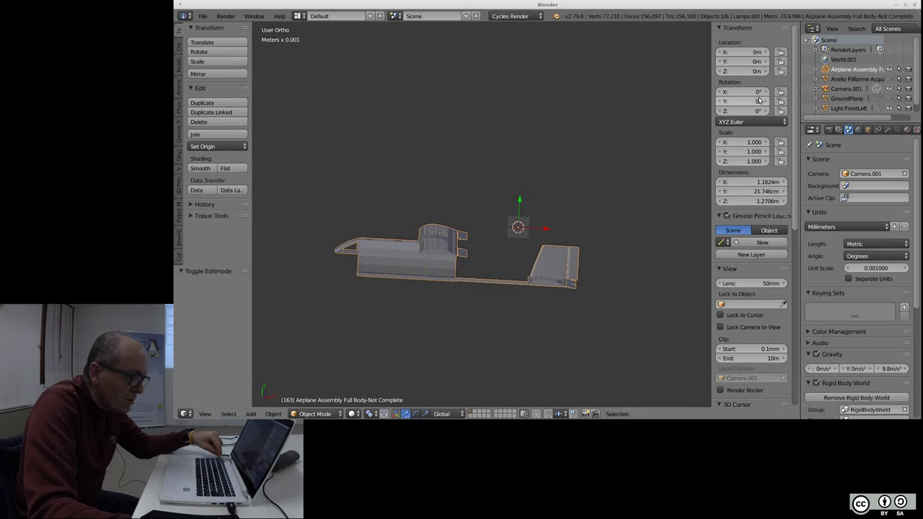
{"action": "left_click", "coordinate": [752, 94]}
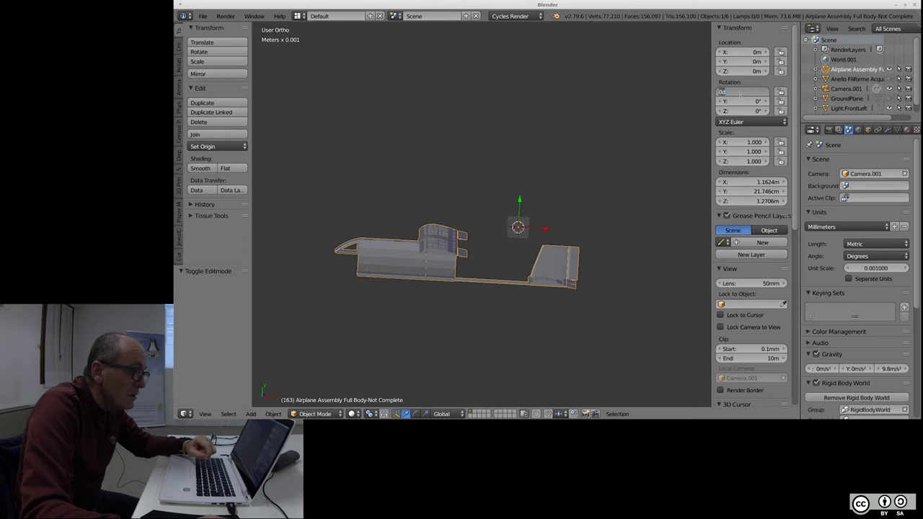
- Rotate the airplane 90° about X and set its scale to 0.1 on X, Y and Z
{"action": "type", "text": "90"}
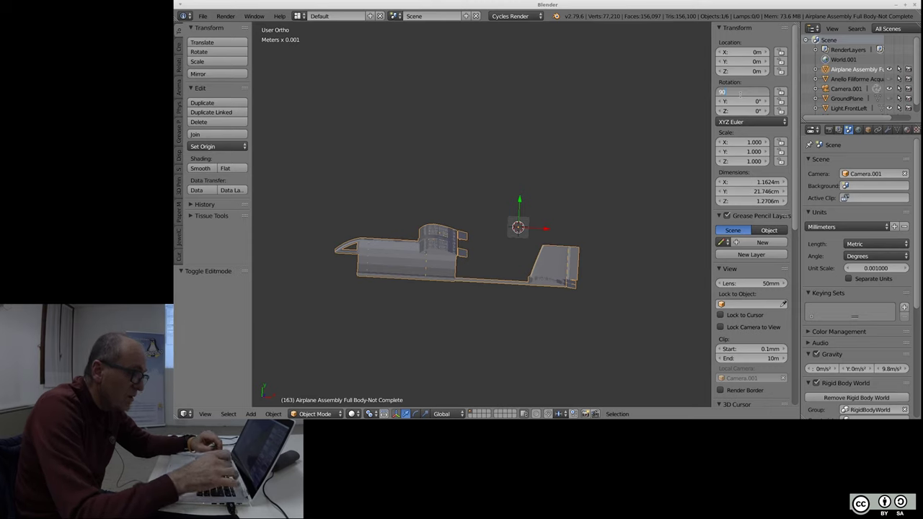
{"action": "key", "text": "Return"}
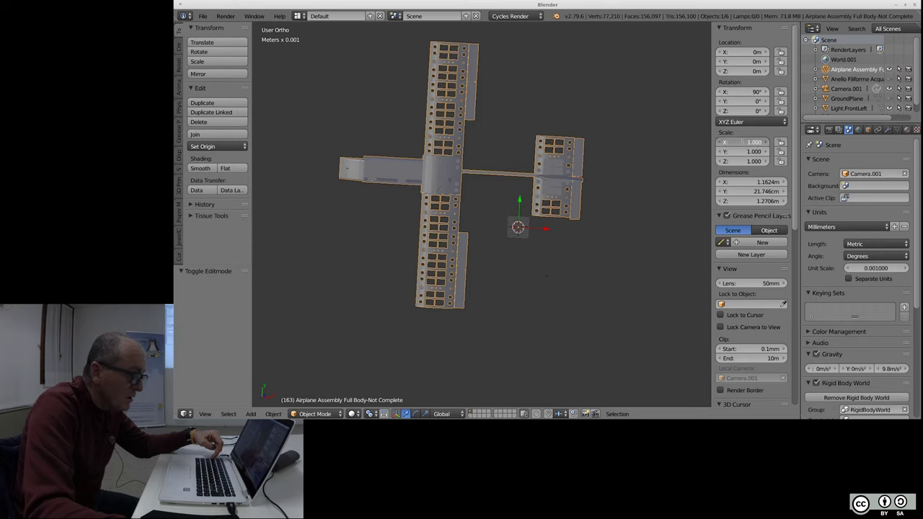
{"action": "type", "text": ".1"}
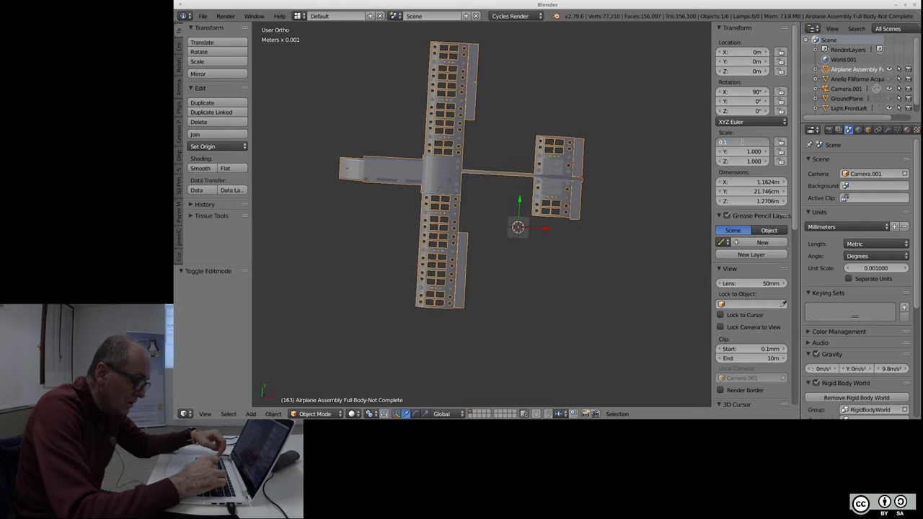
{"action": "key", "text": "Tab"}
{"action": "key", "text": "Tab"}
{"action": "type", "text": ".1"}
{"action": "key", "text": "Return"}
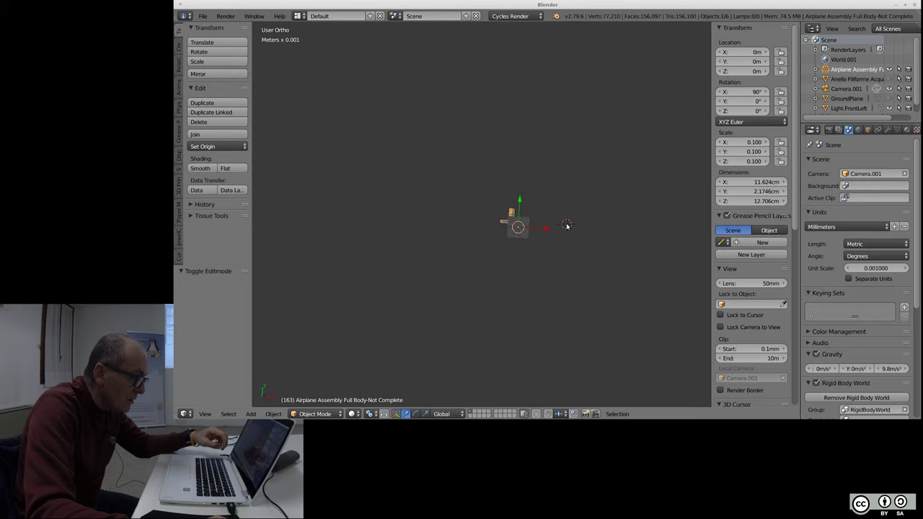
- Apply rotation and scale to the airplane so scale reads 1, viewed from the front
{"action": "key", "text": "shift+a"}
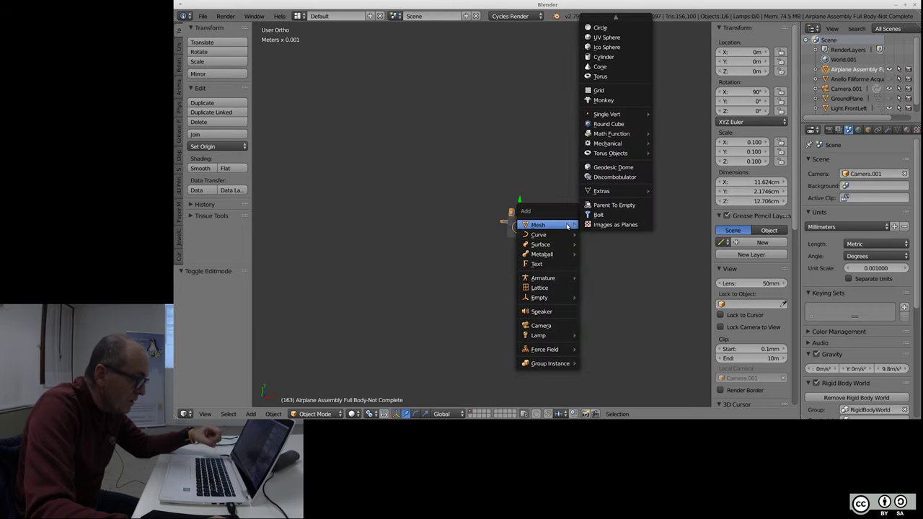
{"action": "key", "text": "Escape"}
{"action": "key", "text": "ctrl+a"}
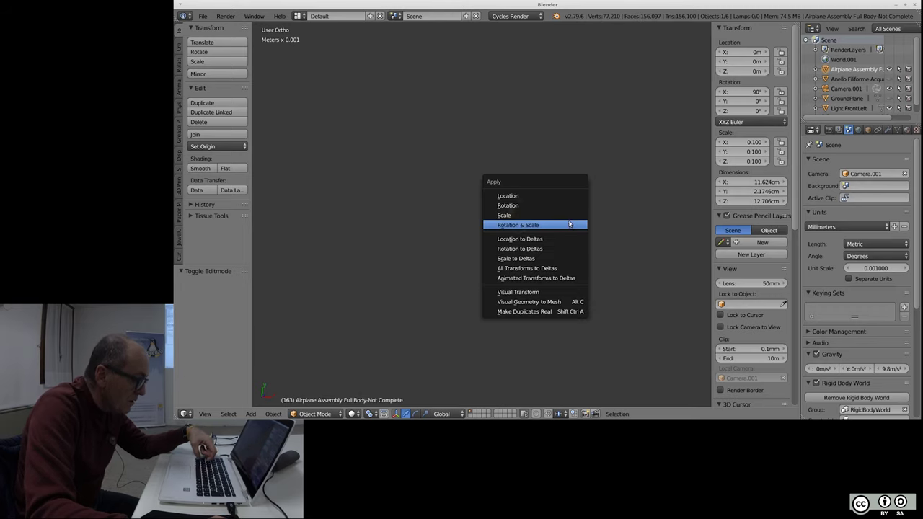
{"action": "left_click", "coordinate": [569, 225]}
{"action": "scroll", "coordinate": [505, 231], "scroll_direction": "up", "scroll_amount": 3}
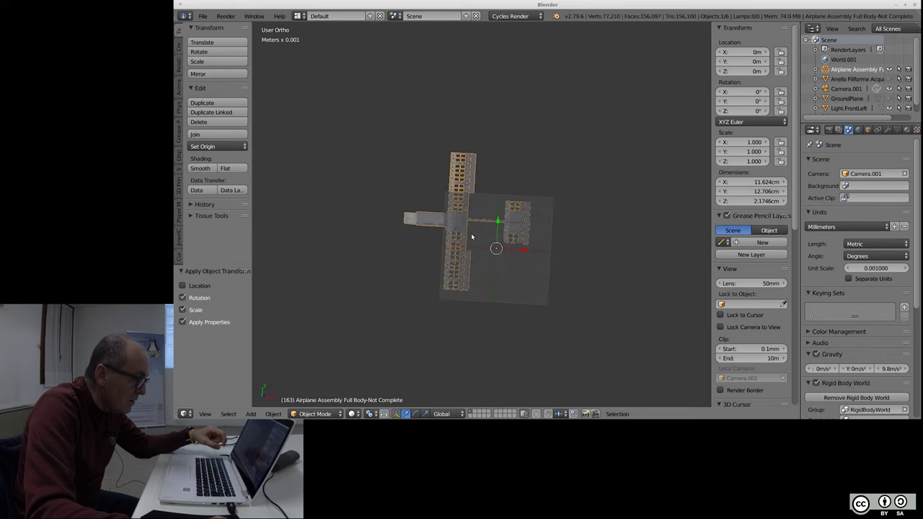
{"action": "scroll", "coordinate": [459, 237], "scroll_direction": "up", "scroll_amount": 3}
{"action": "scroll", "coordinate": [459, 236], "scroll_direction": "up", "scroll_amount": 2}
{"action": "scroll", "coordinate": [540, 268], "scroll_direction": "up", "scroll_amount": 1}
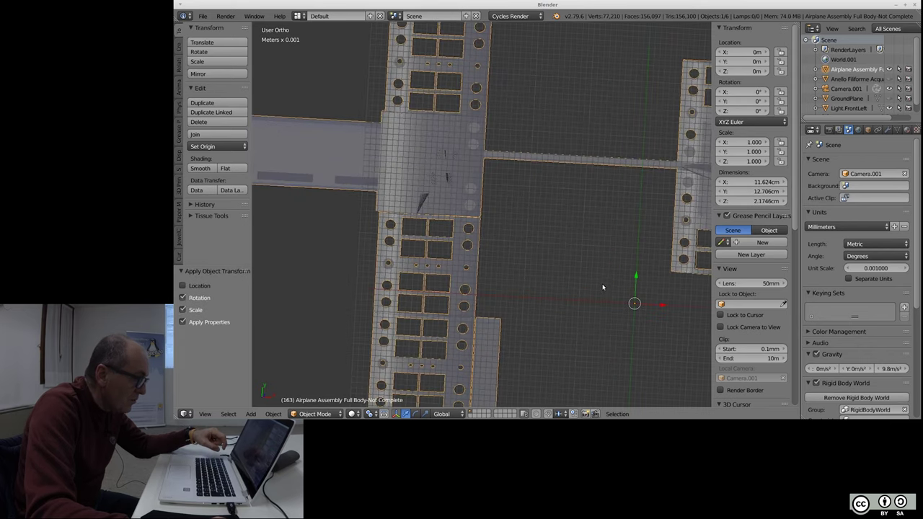
{"action": "key", "text": "KP_1"}
{"action": "scroll", "coordinate": [582, 270], "scroll_direction": "down", "scroll_amount": 3}
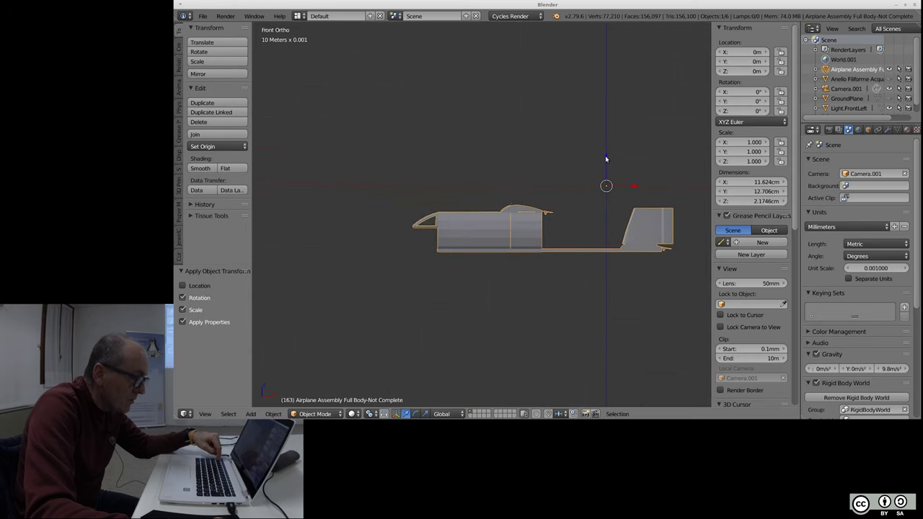
- Move the airplane along Z and X to about X 2.751 cm, Z 2.977 cm
{"action": "left_click_drag", "start_coordinate": [606, 159], "coordinate": [605, 80]}
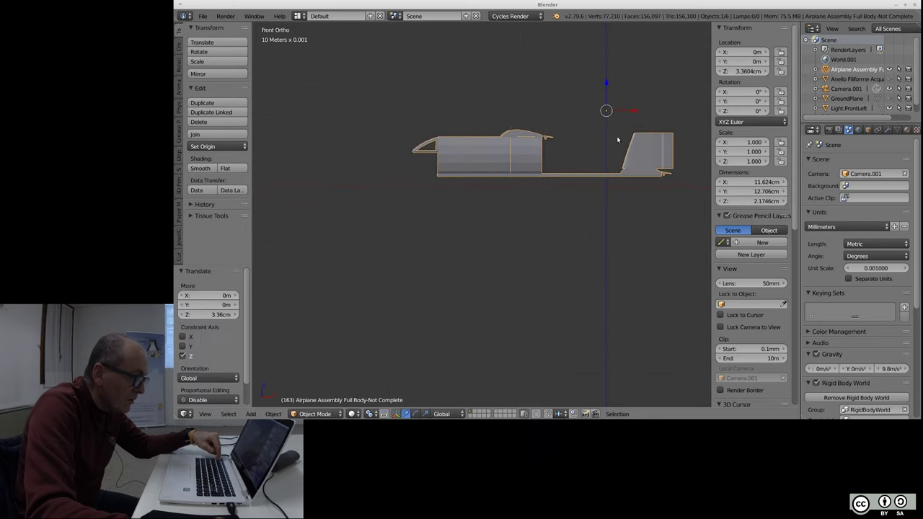
{"action": "mouse_move", "coordinate": [636, 110]}
{"action": "left_mouse_down"}
{"action": "mouse_move", "coordinate": [698, 110]}
{"action": "mouse_move", "coordinate": [669, 92]}
{"action": "left_mouse_up"}
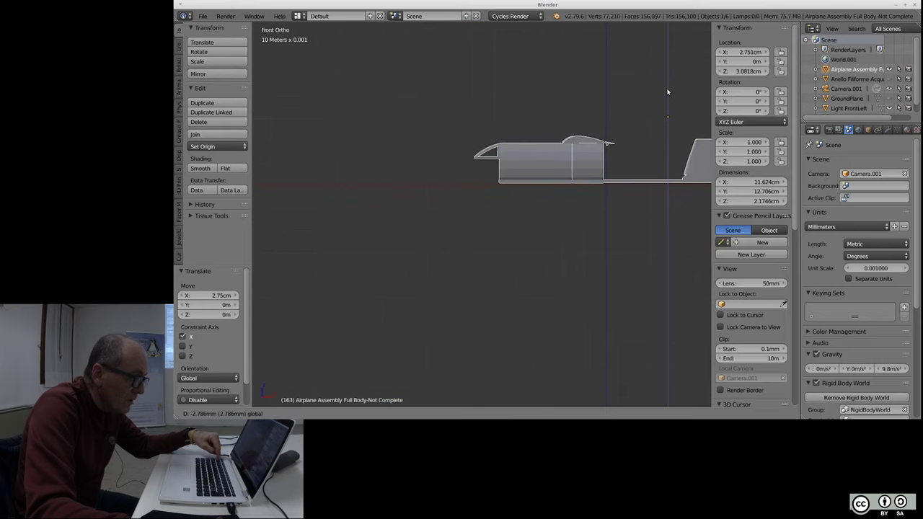
{"action": "left_click", "coordinate": [670, 92]}
{"action": "scroll", "coordinate": [376, 211], "scroll_direction": "down", "scroll_amount": 5}
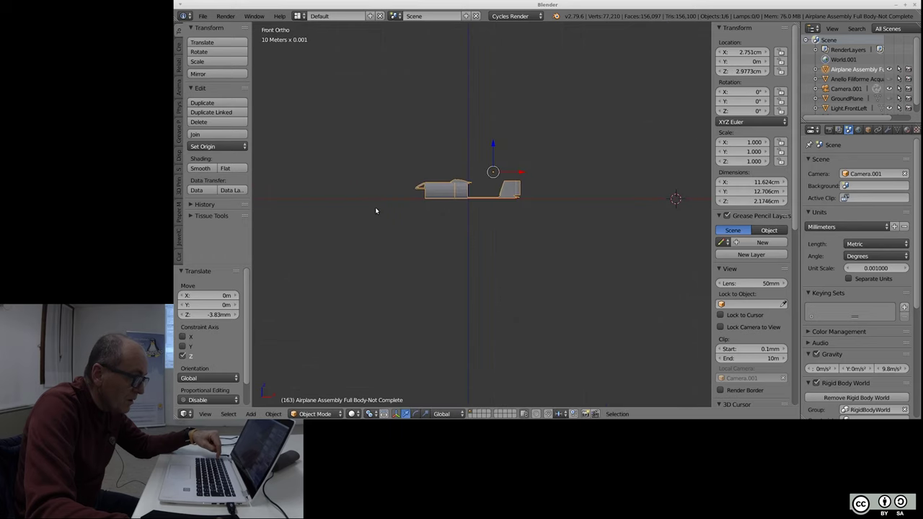
{"action": "scroll", "coordinate": [449, 193], "scroll_direction": "up", "scroll_amount": 4}
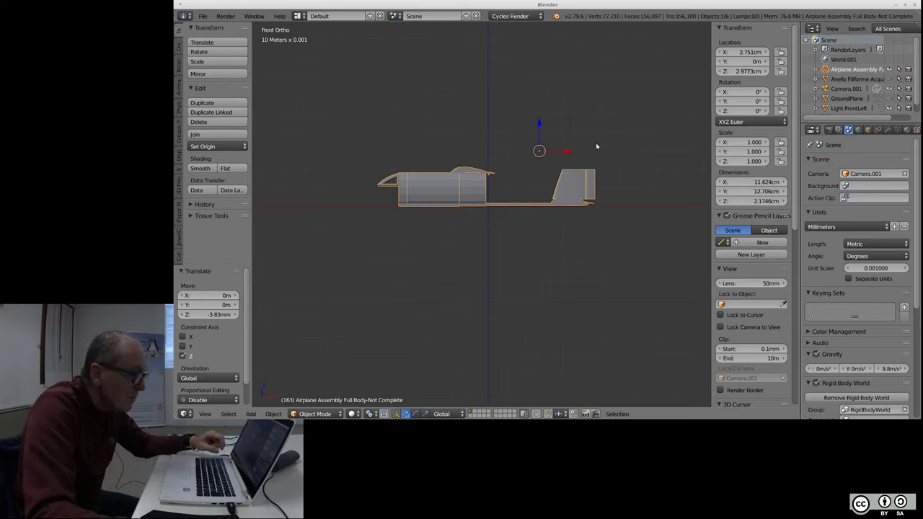
{"action": "mouse_move", "coordinate": [626, 137]}
{"action": "middle_mouse_down"}
{"action": "mouse_move", "coordinate": [659, 177]}
{"action": "mouse_move", "coordinate": [264, 176]}
{"action": "mouse_move", "coordinate": [312, 184]}
{"action": "middle_mouse_up"}
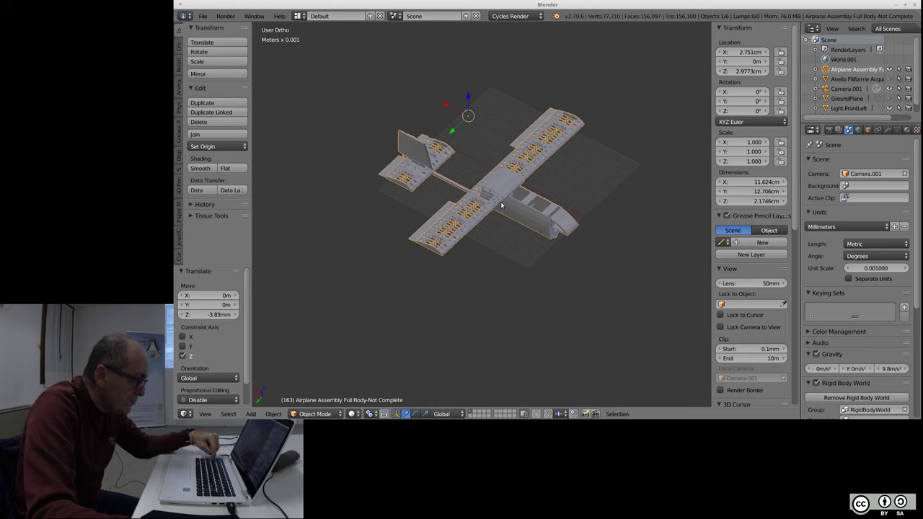
- Enter Edit Mode on the airplane, show it as wireframe, and deselect all geometry
{"action": "key", "text": "a"}
{"action": "key", "text": "a"}
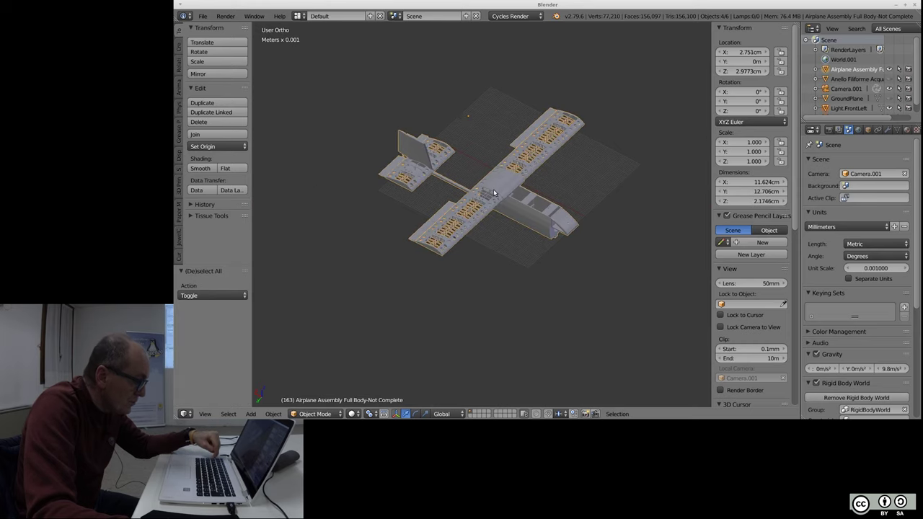
{"action": "key", "text": "Tab"}
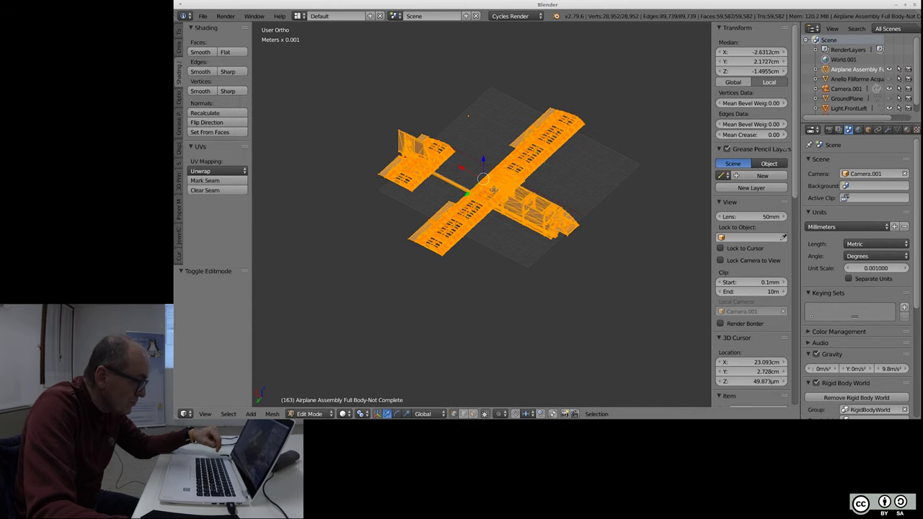
{"action": "key", "text": "z"}
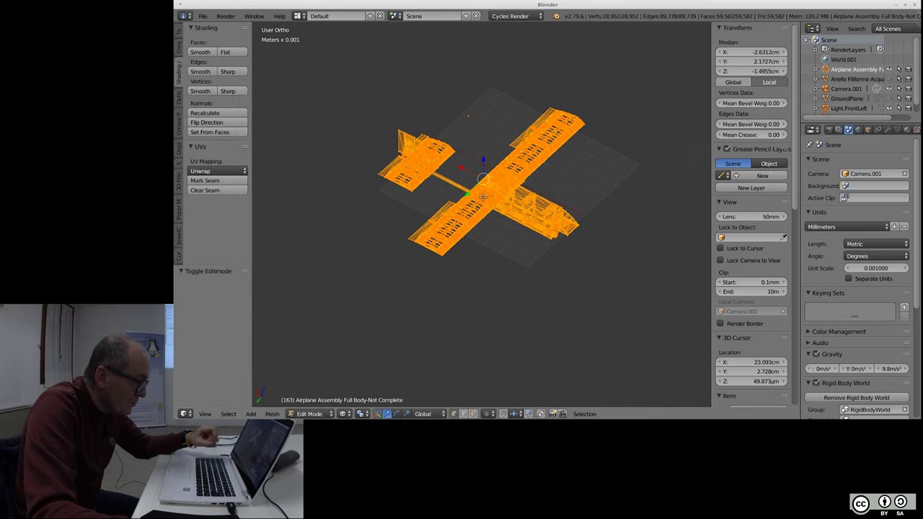
{"action": "scroll", "coordinate": [482, 196], "scroll_direction": "up", "scroll_amount": 2}
{"action": "scroll", "coordinate": [482, 196], "scroll_direction": "up", "scroll_amount": 2}
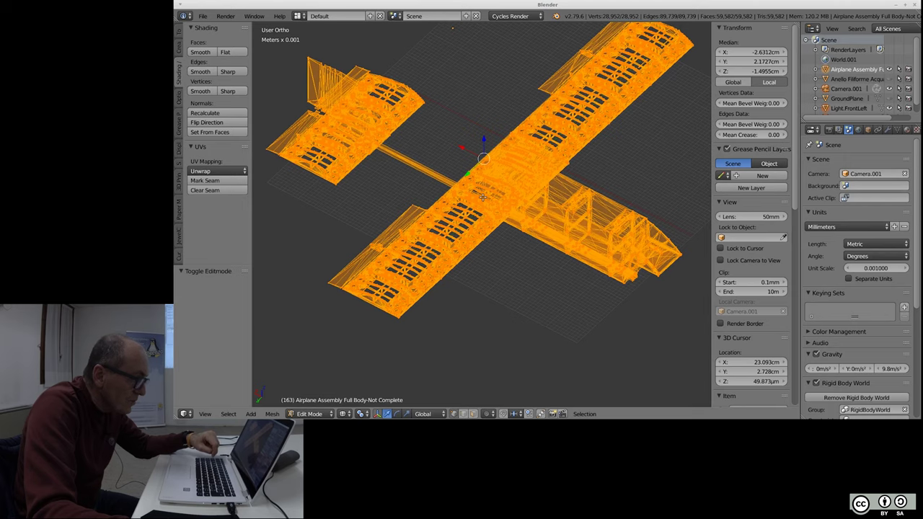
{"action": "key", "text": "a"}
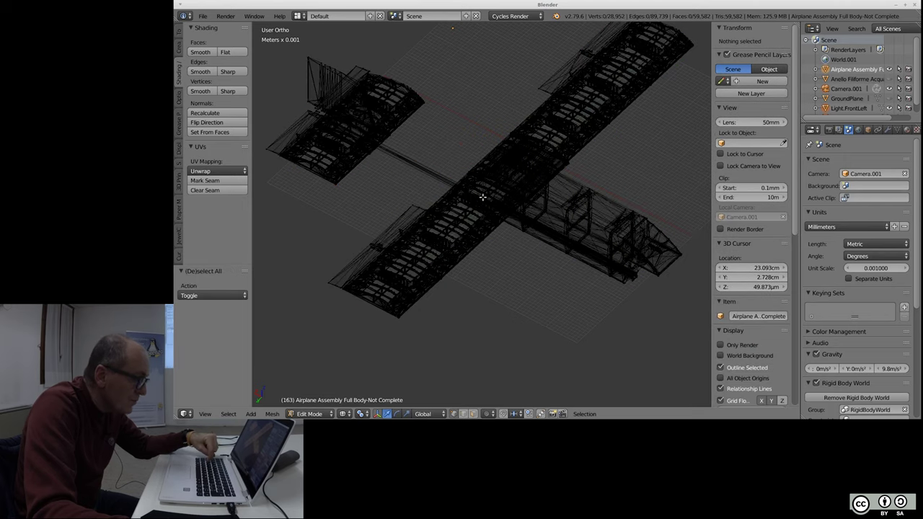
{"action": "scroll", "coordinate": [464, 210], "scroll_direction": "up", "scroll_amount": 3}
{"action": "scroll", "coordinate": [465, 210], "scroll_direction": "down", "scroll_amount": 3}
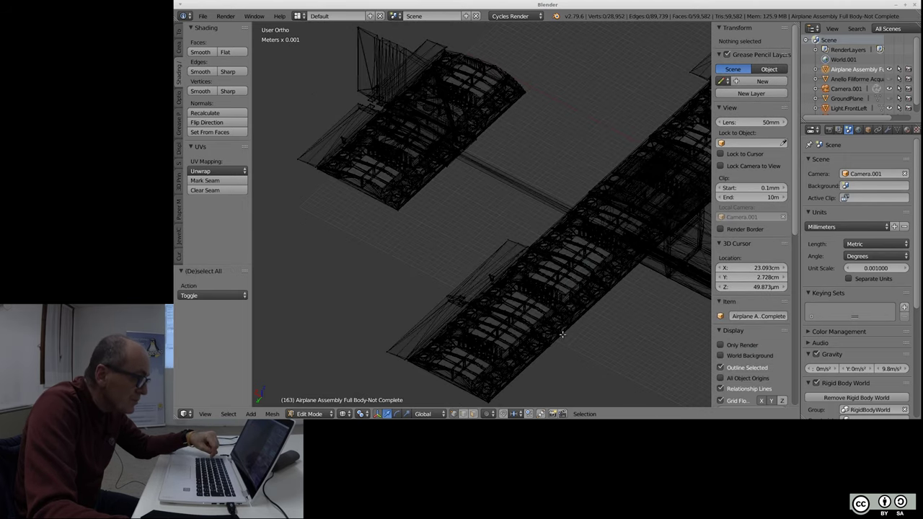
{"action": "scroll", "coordinate": [560, 317], "scroll_direction": "down", "scroll_amount": 1}
{"action": "scroll", "coordinate": [420, 285], "scroll_direction": "down", "scroll_amount": 1}
{"action": "scroll", "coordinate": [401, 279], "scroll_direction": "down", "scroll_amount": 1}
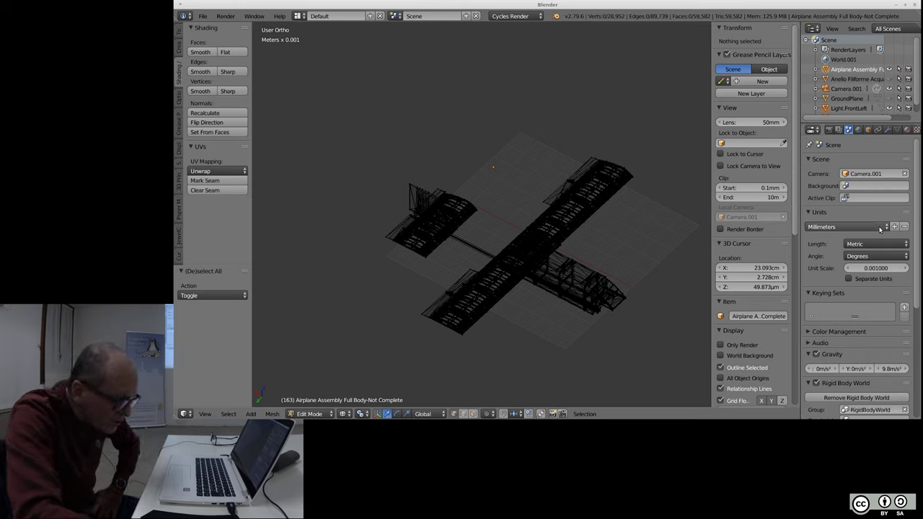
- Set the scene Unit Scale from 0.001 to 1 and return to Object Mode
{"action": "left_click", "coordinate": [875, 269]}
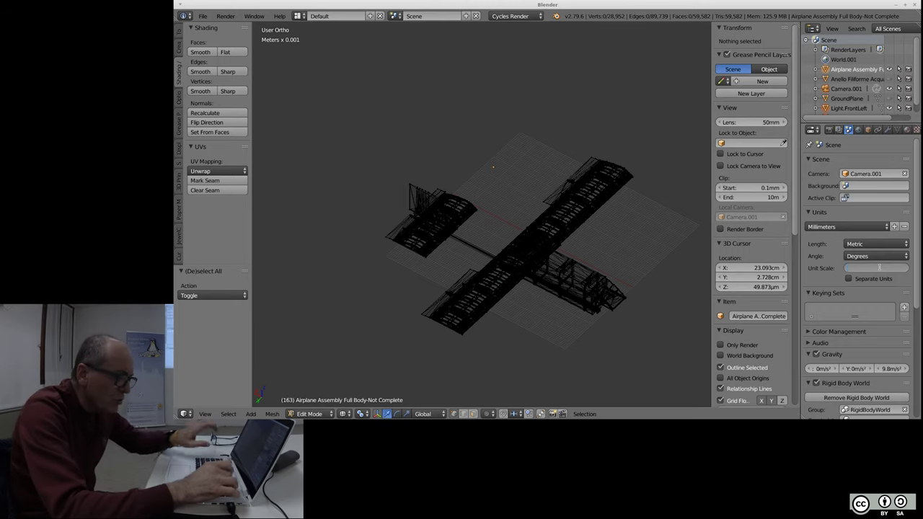
{"action": "type", "text": "1"}
{"action": "key", "text": "Return"}
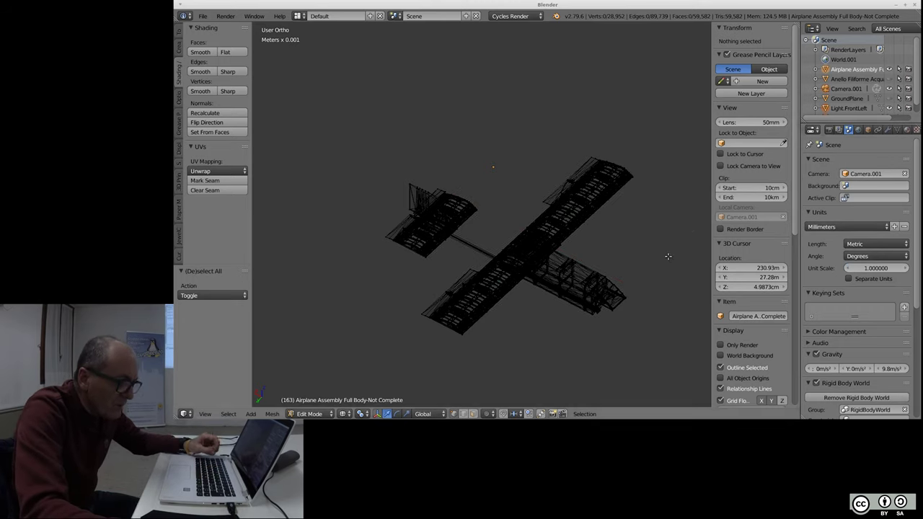
{"action": "key", "text": "Tab"}
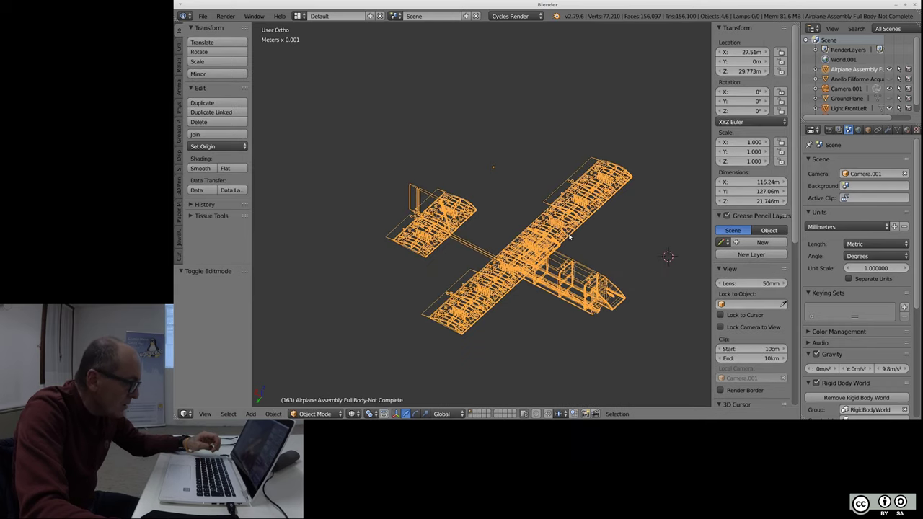
- Delete the airplane and re-import airplane_assembly_full_body-not_complete.stl at import scale 1.00
{"action": "key", "text": "x"}
{"action": "left_click", "coordinate": [566, 234]}
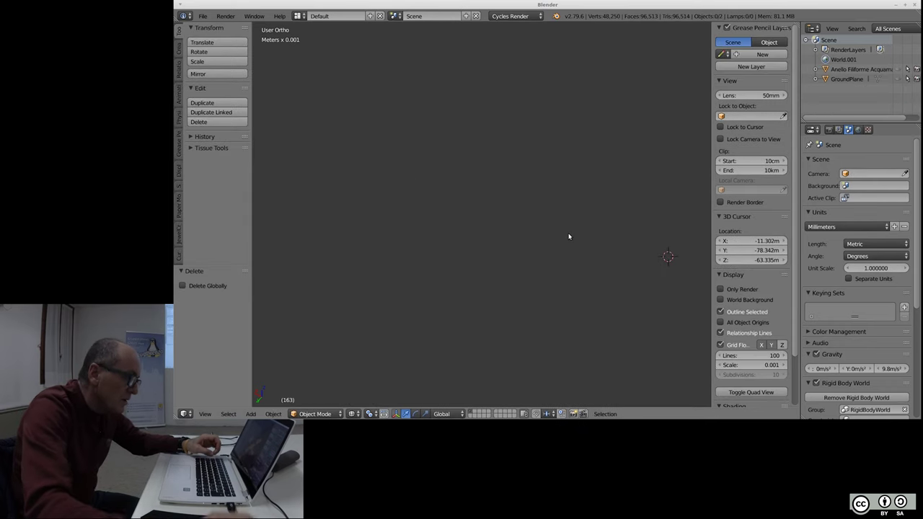
{"action": "left_click", "coordinate": [201, 16]}
{"action": "mouse_move", "coordinate": [218, 201]}
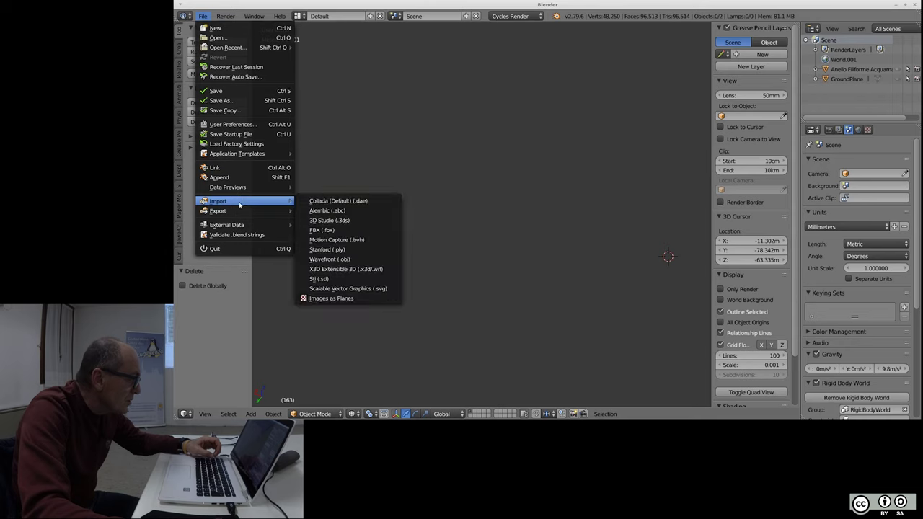
{"action": "left_click", "coordinate": [342, 278]}
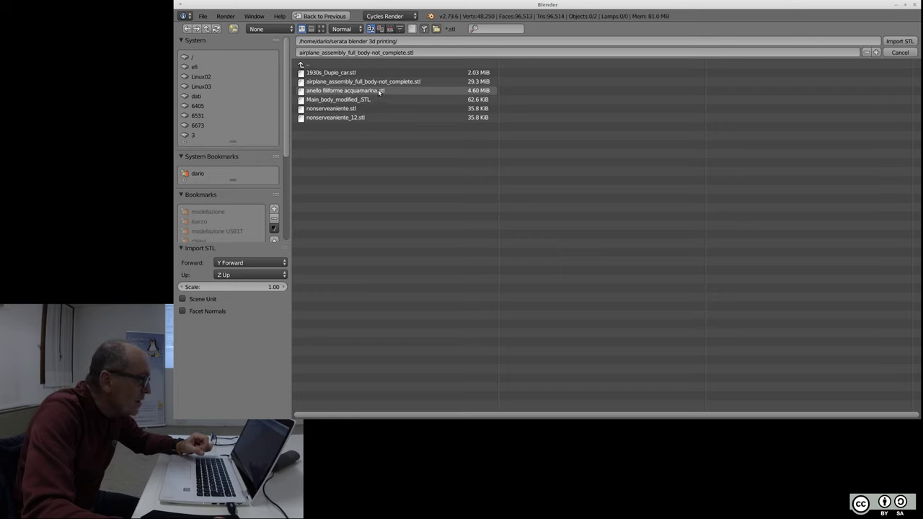
{"action": "left_click", "coordinate": [382, 81]}
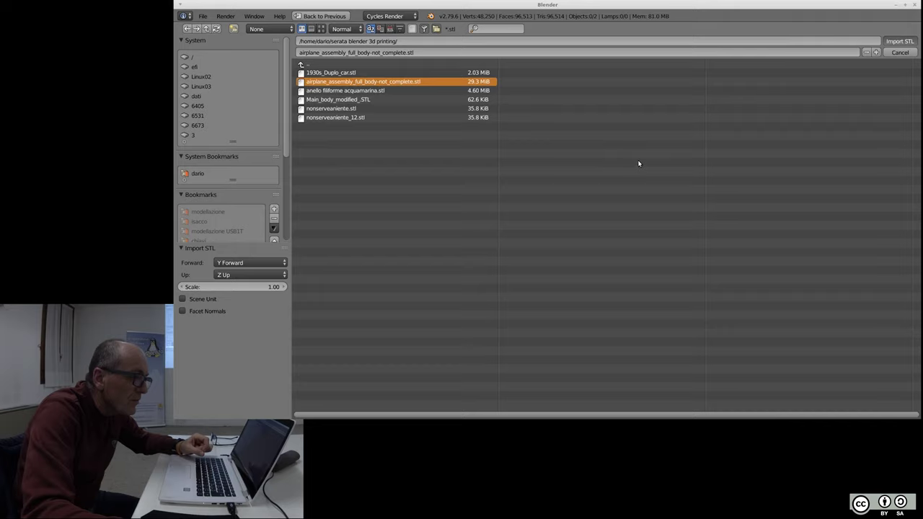
{"action": "key", "text": "Return"}
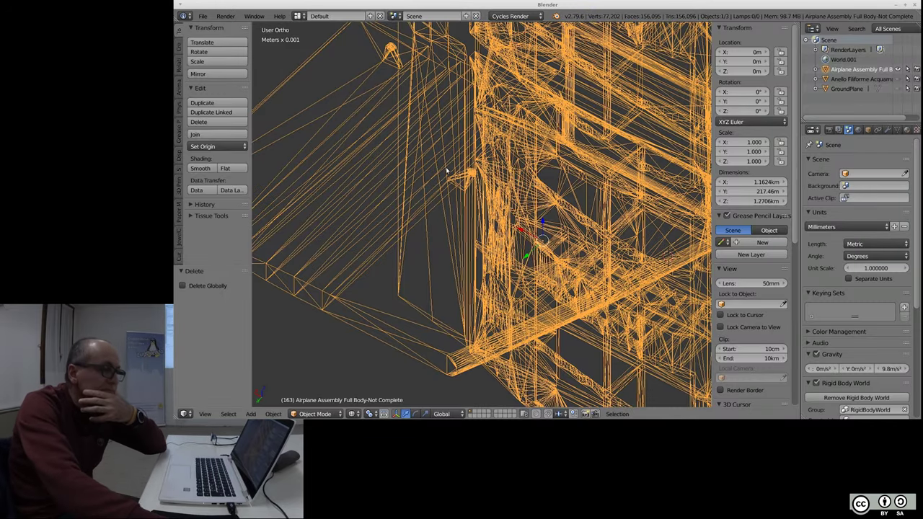
- Zoom out until the whole airplane fits, then switch to Front Ortho view (Numpad 1)
{"action": "scroll", "coordinate": [446, 171], "scroll_direction": "down", "scroll_amount": 3}
{"action": "scroll", "coordinate": [440, 175], "scroll_direction": "down", "scroll_amount": 2}
{"action": "scroll", "coordinate": [432, 180], "scroll_direction": "down", "scroll_amount": 2}
{"action": "scroll", "coordinate": [424, 185], "scroll_direction": "down", "scroll_amount": 1}
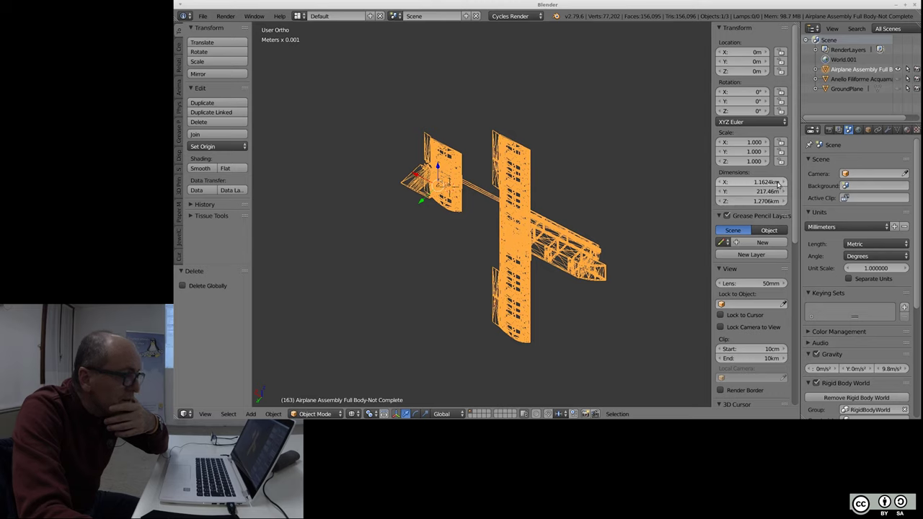
{"action": "key", "text": "KP_1"}
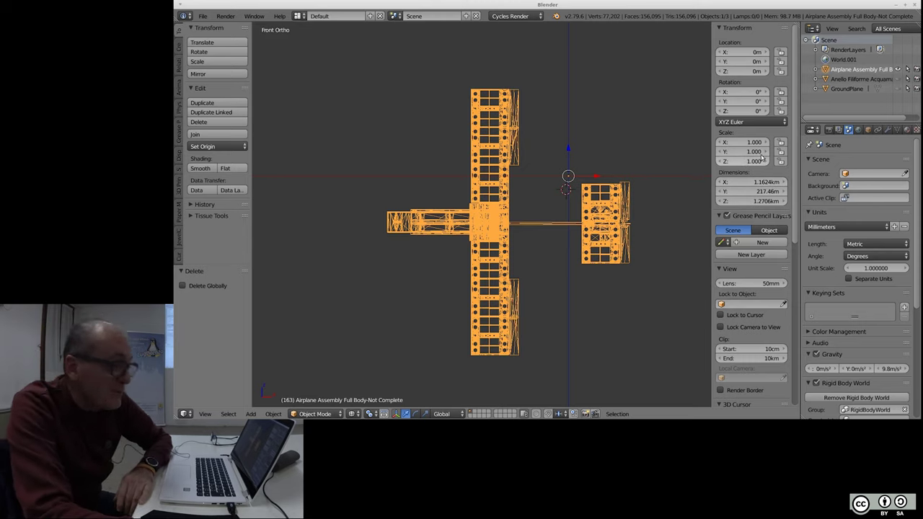
- Set the airplane's X and Y scale to 0.1 in the Transform panel
{"action": "left_click", "coordinate": [750, 142]}
{"action": "type", "text": "0.1"}
{"action": "key", "text": "Tab"}
{"action": "type", "text": ".1"}
{"action": "key", "text": "Tab"}
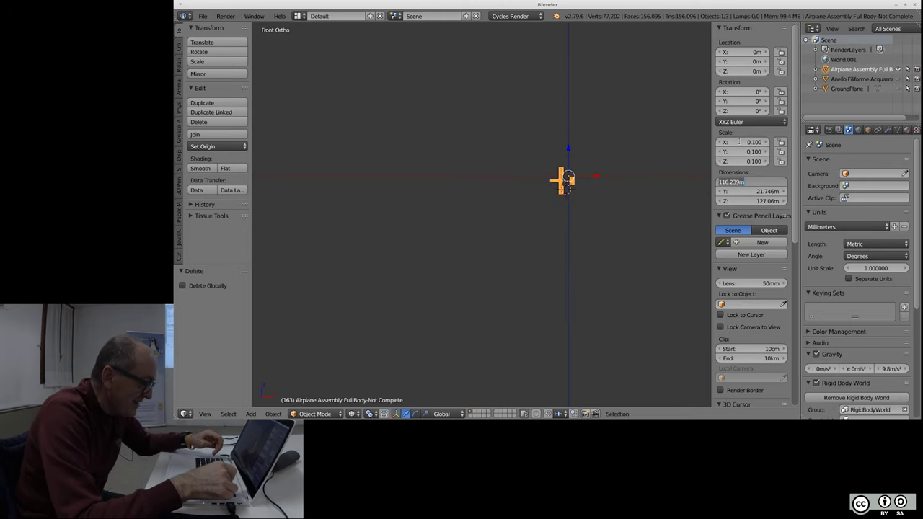
{"action": "key", "text": "Return"}
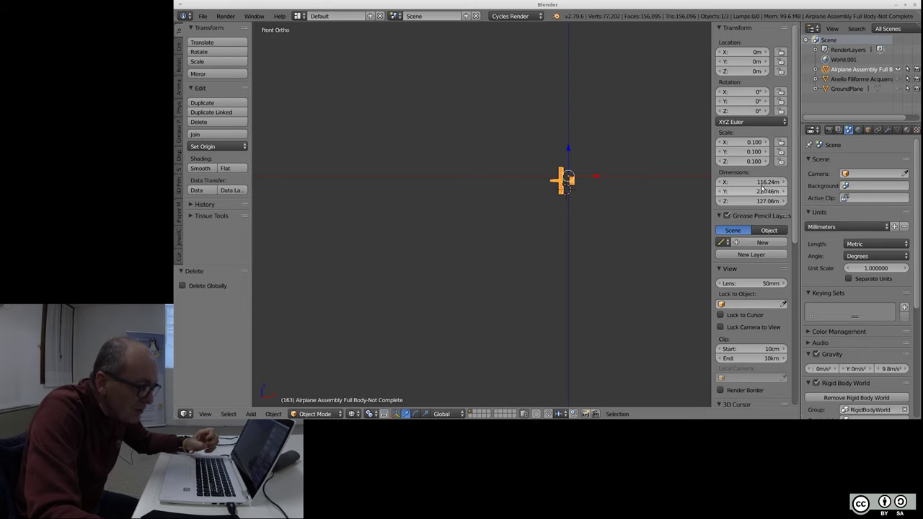
- Reduce the airplane's X, Y and Z scale to 0.01
{"action": "left_click", "coordinate": [750, 142]}
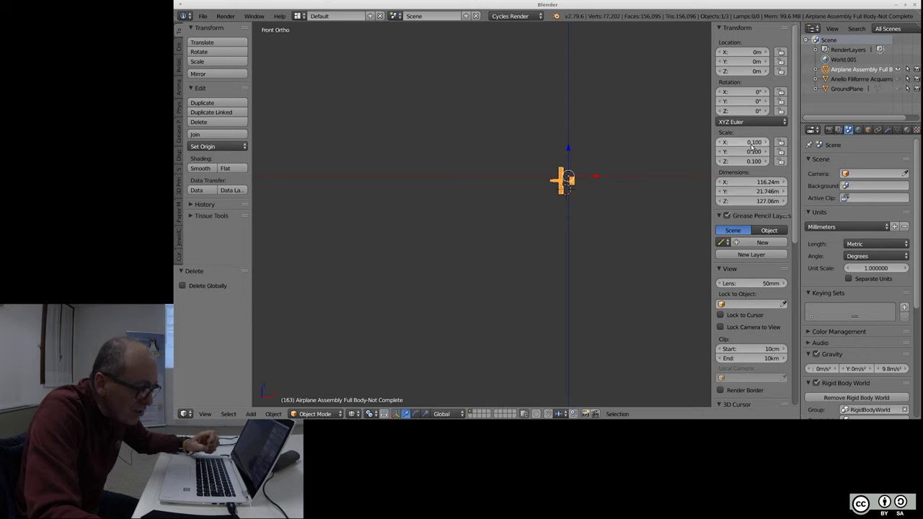
{"action": "type", "text": "0.1"}
{"action": "key", "text": "Tab"}
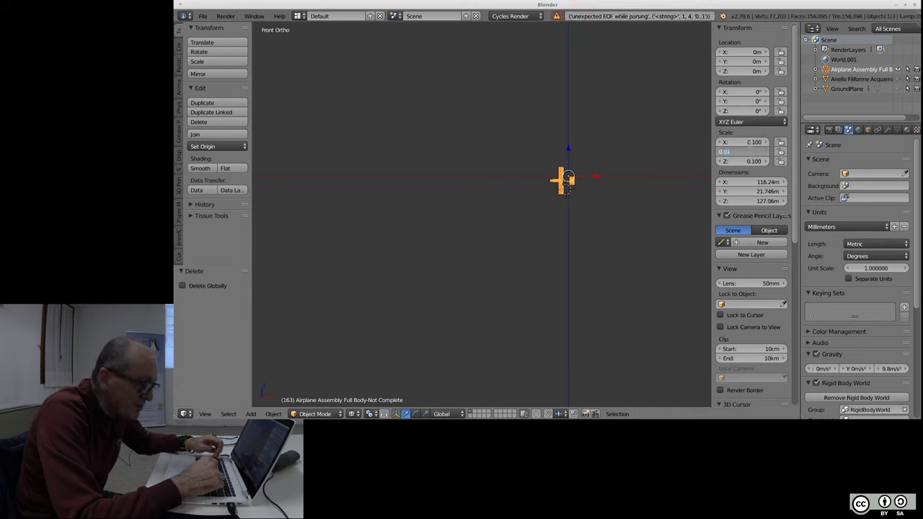
{"action": "key", "text": "Return"}
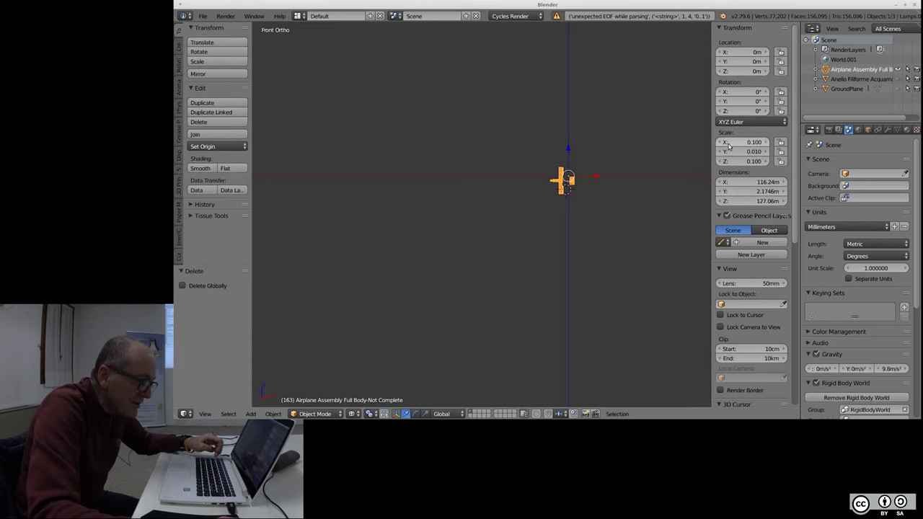
{"action": "left_click", "coordinate": [729, 144]}
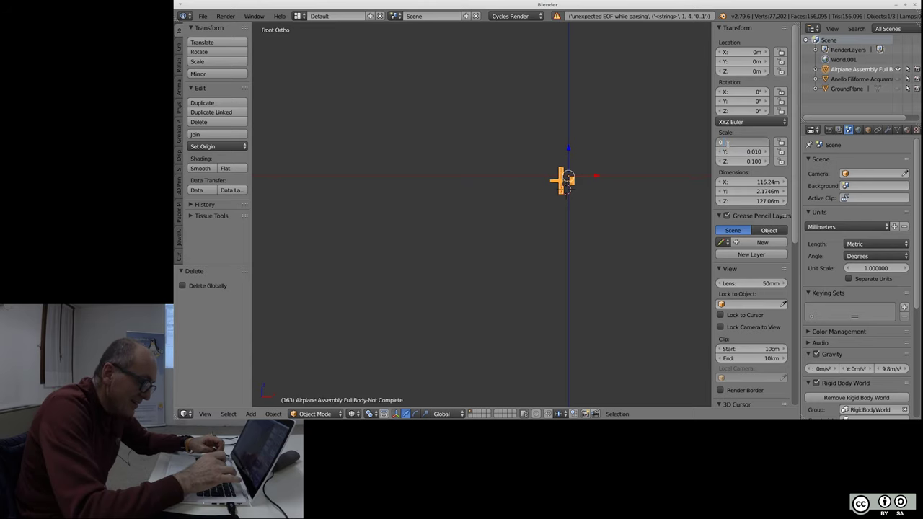
{"action": "type", "text": "01"}
{"action": "key", "text": "Return"}
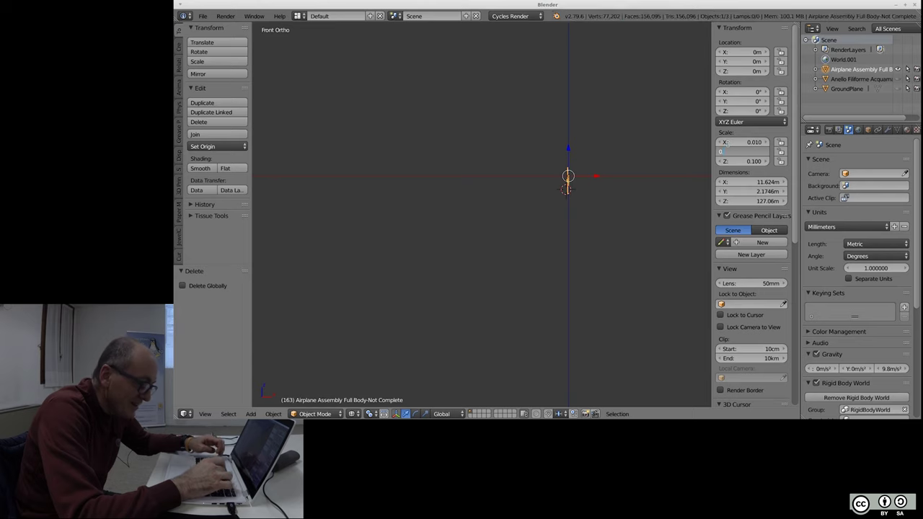
{"action": "key", "text": "Tab"}
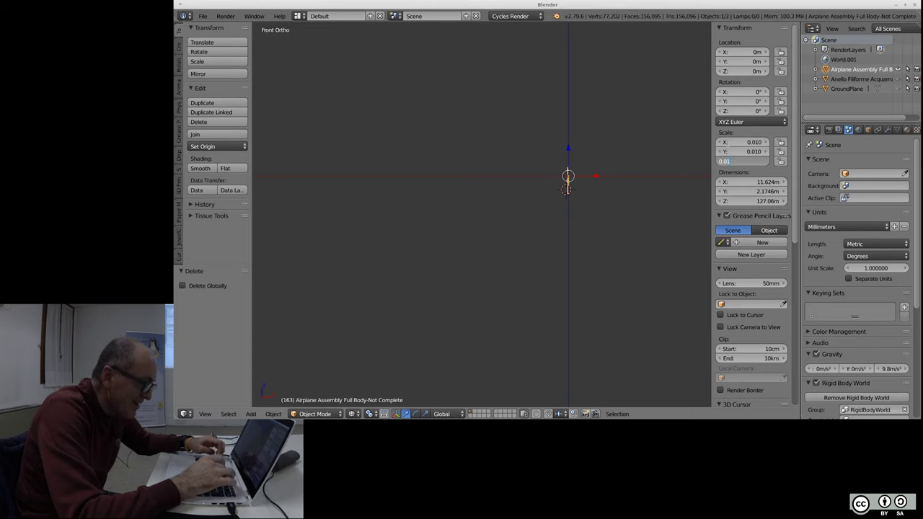
{"action": "key", "text": "Return"}
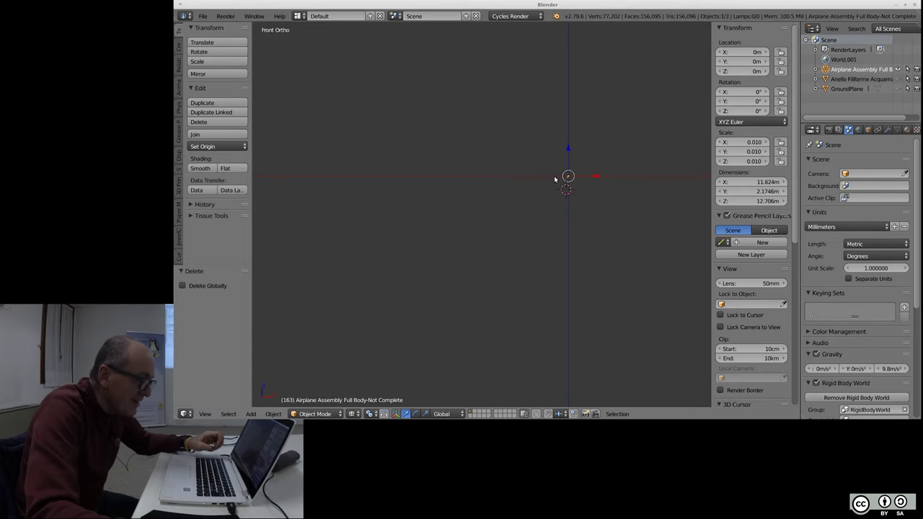
- Set the airplane's scale to 0.001 on X, Y and Z
{"action": "scroll", "coordinate": [566, 177], "scroll_direction": "up", "scroll_amount": 3}
{"action": "scroll", "coordinate": [555, 184], "scroll_direction": "up", "scroll_amount": 3}
{"action": "scroll", "coordinate": [551, 210], "scroll_direction": "up", "scroll_amount": 3}
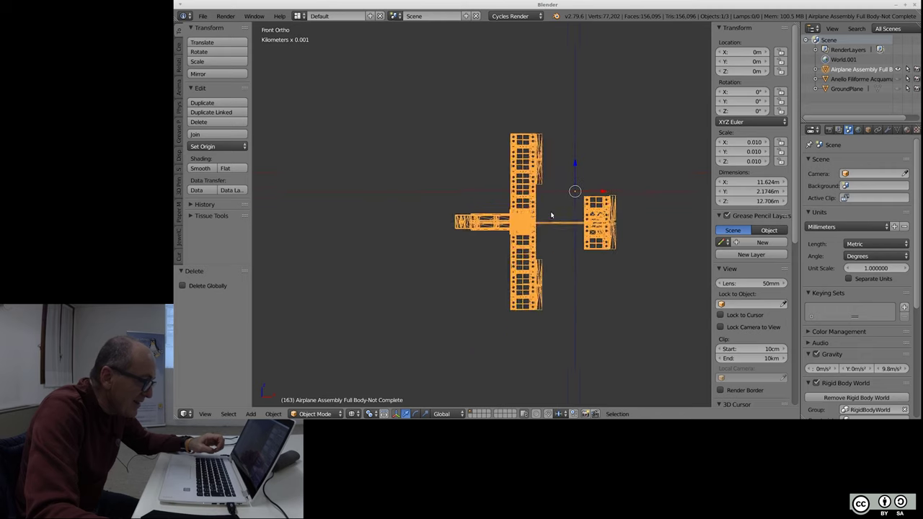
{"action": "scroll", "coordinate": [551, 215], "scroll_direction": "up", "scroll_amount": 1}
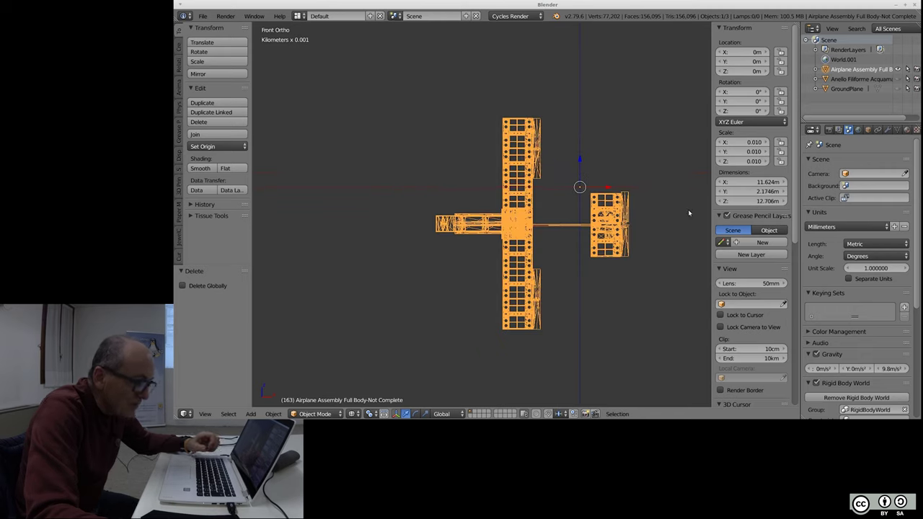
{"action": "left_click", "coordinate": [686, 212]}
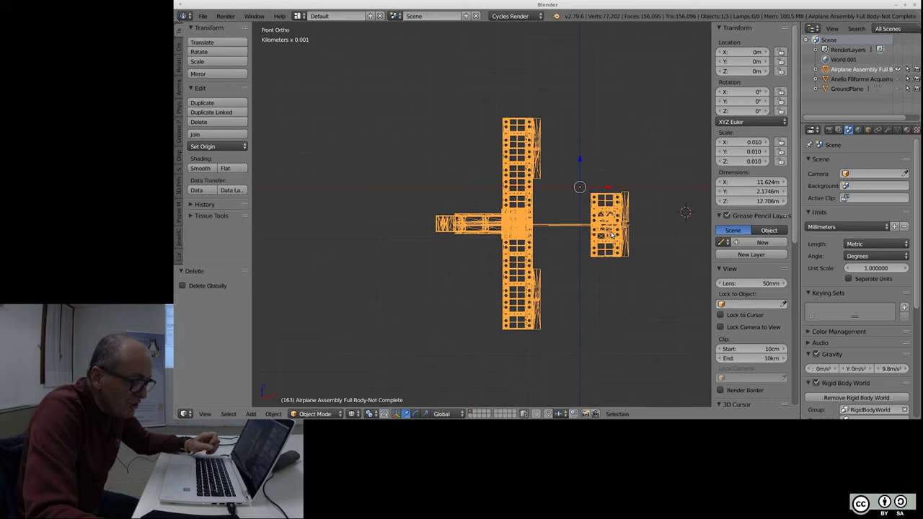
{"action": "left_click", "coordinate": [730, 142]}
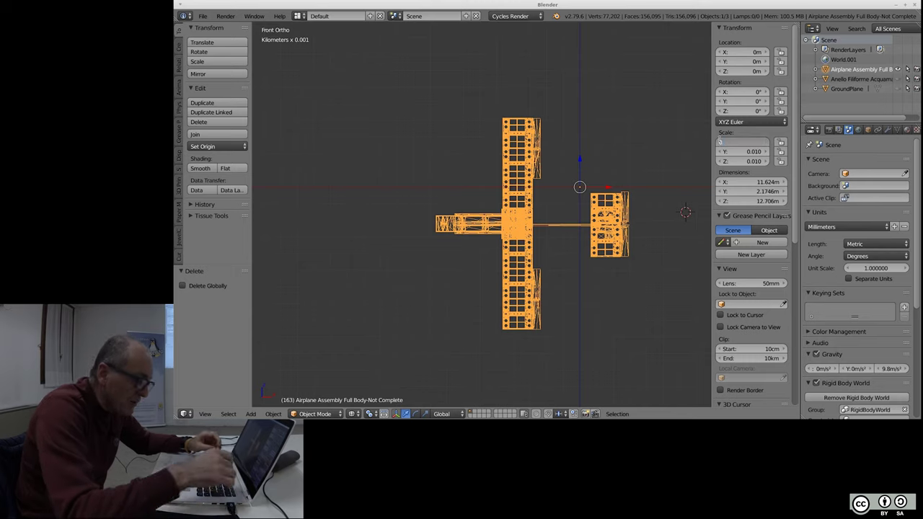
{"action": "type", "text": "0.001"}
{"action": "key", "text": "Tab"}
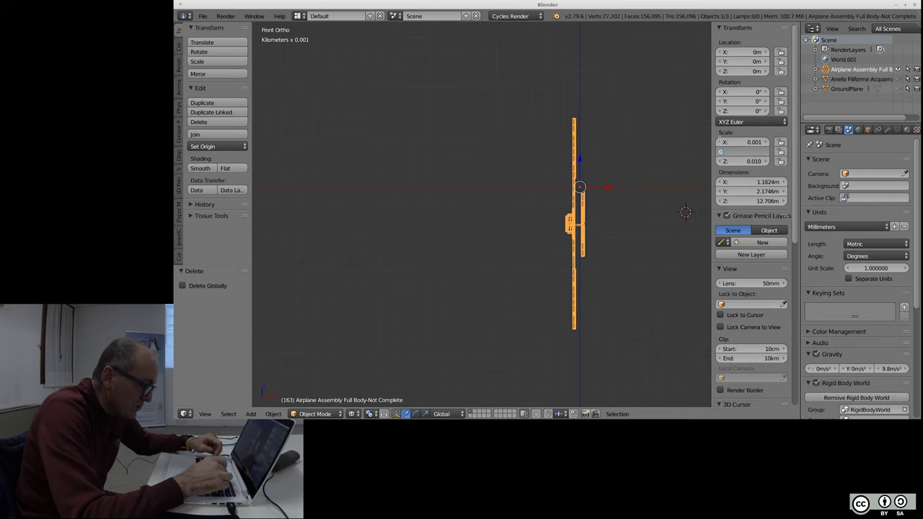
{"action": "type", "text": "0.001"}
{"action": "key", "text": "Tab"}
{"action": "type", "text": "01"}
{"action": "key", "text": "Return"}
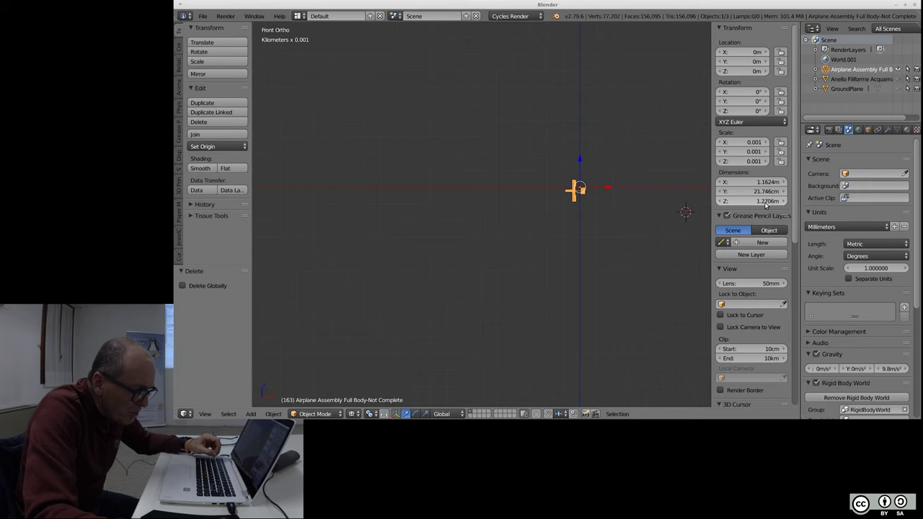
{"action": "scroll", "coordinate": [686, 192], "scroll_direction": "up", "scroll_amount": 5}
- Deselect everything and place the 3D cursor in the scene
{"action": "scroll", "coordinate": [617, 230], "scroll_direction": "up", "scroll_amount": 8}
{"action": "scroll", "coordinate": [616, 231], "scroll_direction": "up", "scroll_amount": 1}
{"action": "scroll", "coordinate": [562, 210], "scroll_direction": "up", "scroll_amount": 1}
{"action": "scroll", "coordinate": [495, 175], "scroll_direction": "up", "scroll_amount": 1}
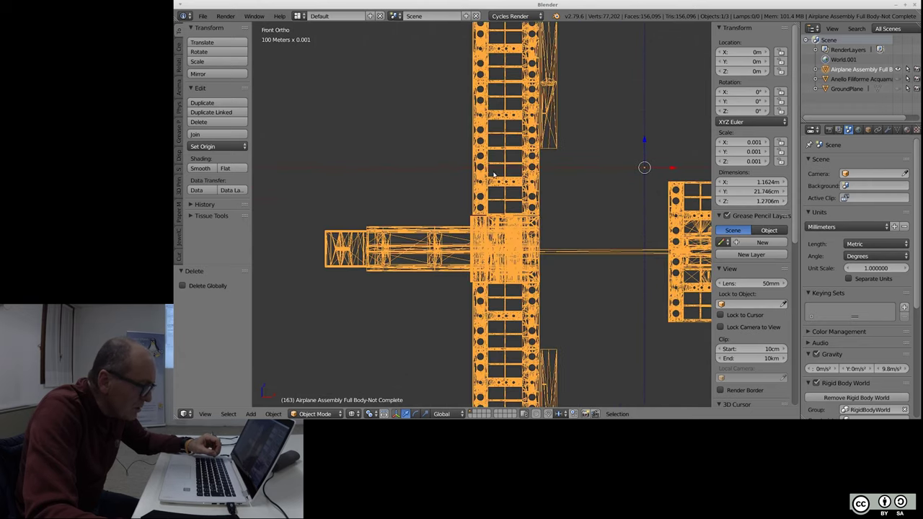
{"action": "scroll", "coordinate": [500, 182], "scroll_direction": "down", "scroll_amount": 1}
{"action": "key", "text": "a"}
{"action": "middle_click_drag", "start_coordinate": [581, 302], "coordinate": [582, 298]}
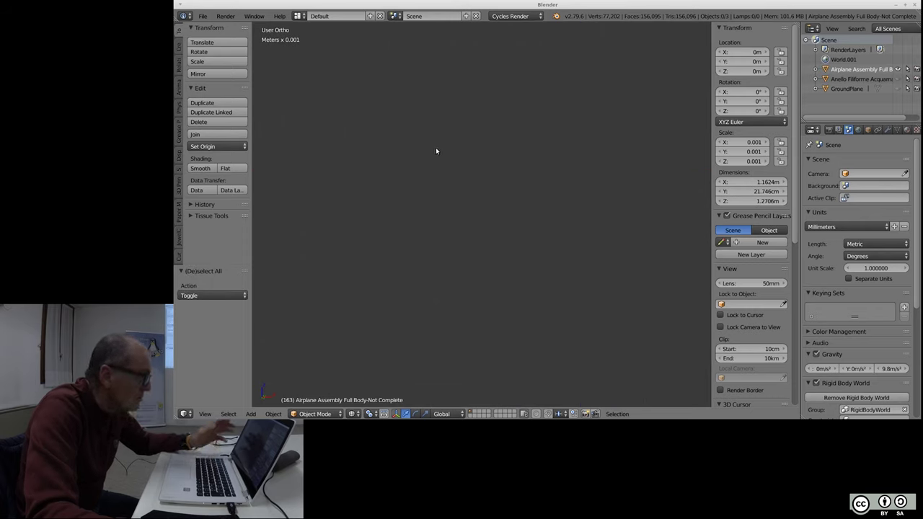
{"action": "left_click", "coordinate": [464, 329]}
- Select Airplane Assembly in the Outliner and frame it in Top view
{"action": "left_click", "coordinate": [852, 69]}
{"action": "key", "text": "KP_7"}
{"action": "key", "text": "KP_Decimal"}
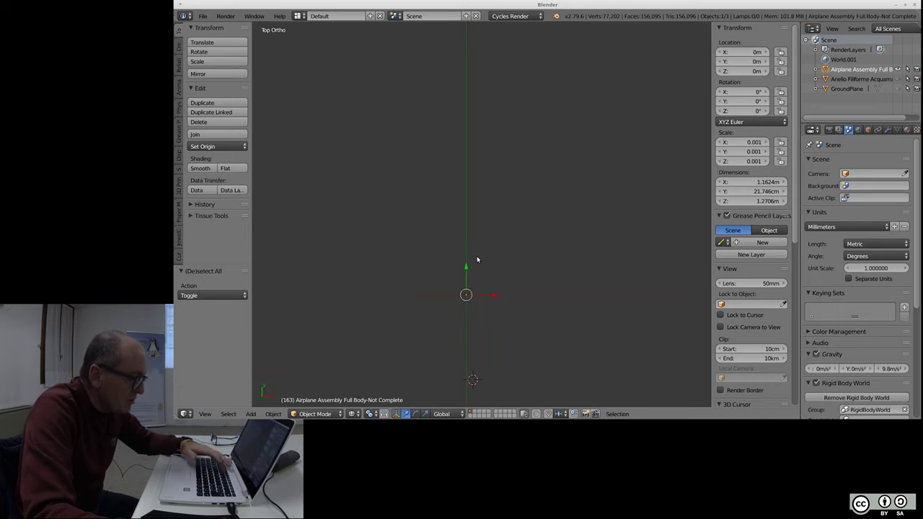
{"action": "middle_click_drag", "start_coordinate": [477, 248], "coordinate": [501, 284], "text": "shift"}
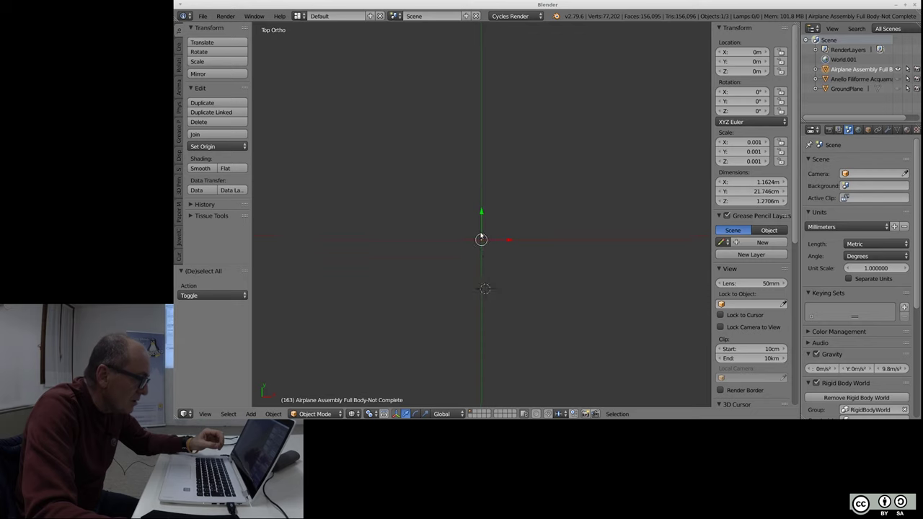
{"action": "scroll", "coordinate": [501, 283], "scroll_direction": "up", "scroll_amount": 3}
{"action": "scroll", "coordinate": [496, 253], "scroll_direction": "up", "scroll_amount": 2}
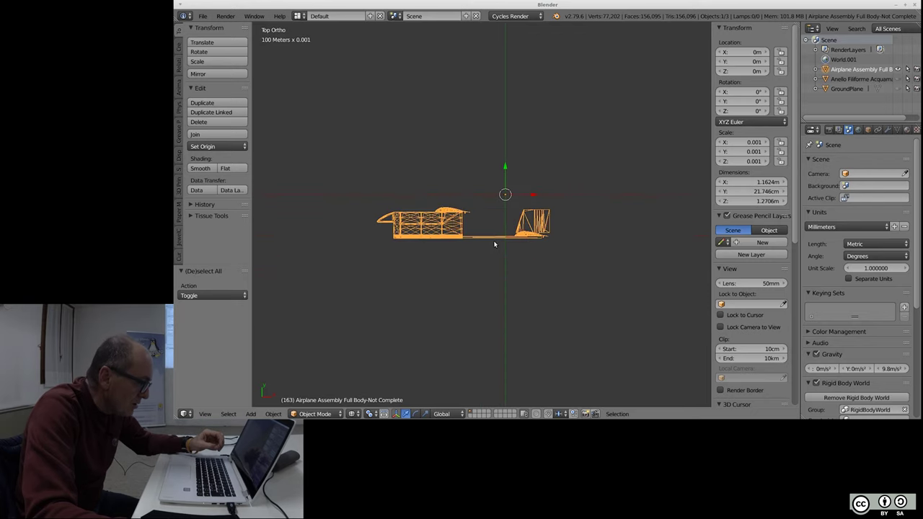
- Set the airplane's X rotation to 90° and bring up the Apply transforms menu
{"action": "left_click", "coordinate": [740, 94]}
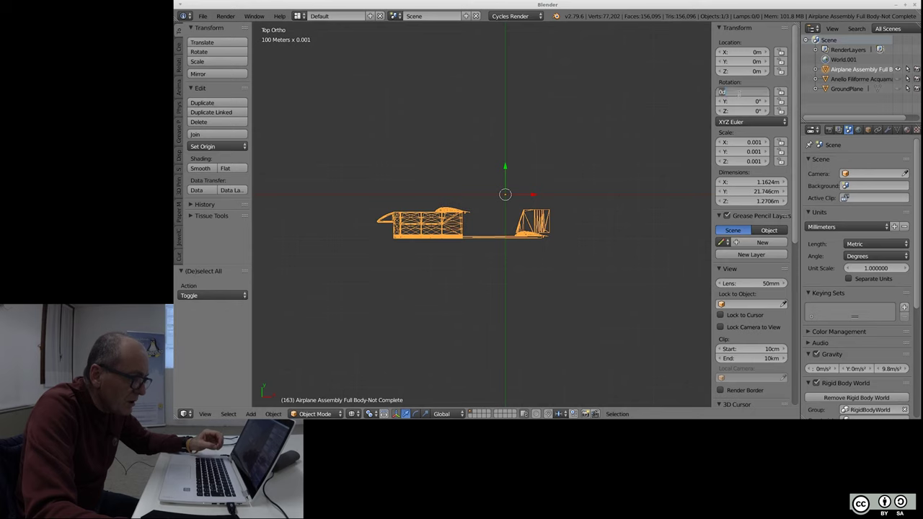
{"action": "type", "text": "90"}
{"action": "key", "text": "Return"}
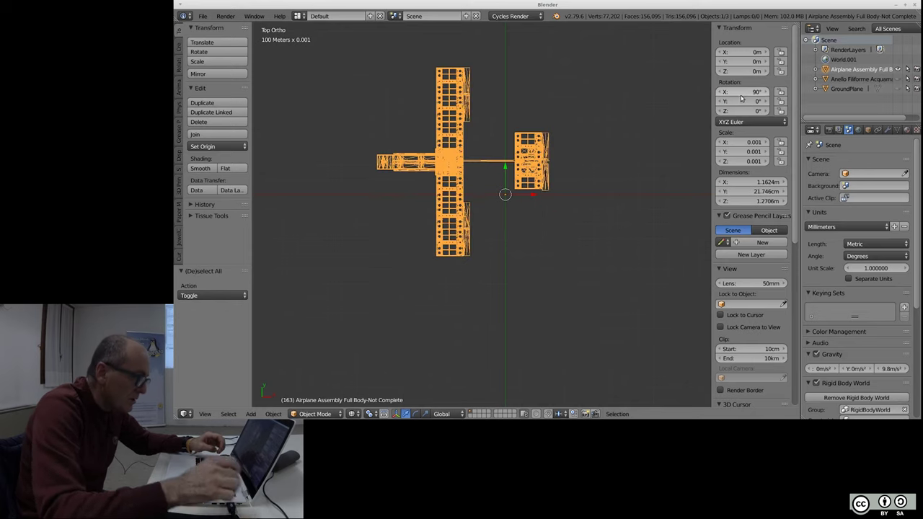
{"action": "key", "text": "ctrl+a"}
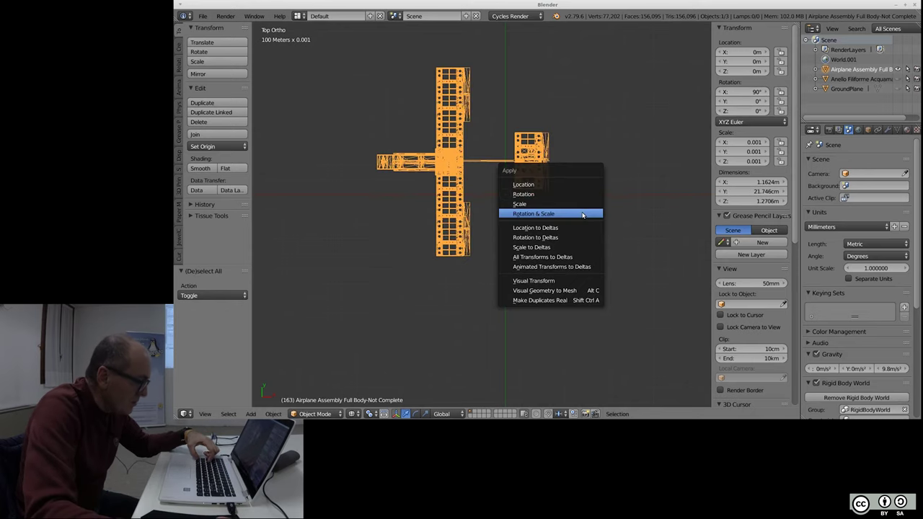
{"action": "left_click", "coordinate": [574, 212]}
{"action": "scroll", "coordinate": [497, 189], "scroll_direction": "up", "scroll_amount": 3}
{"action": "scroll", "coordinate": [505, 217], "scroll_direction": "up", "scroll_amount": 2}
{"action": "scroll", "coordinate": [577, 325], "scroll_direction": "down", "scroll_amount": 2}
{"action": "scroll", "coordinate": [582, 354], "scroll_direction": "down", "scroll_amount": 1}
{"action": "mouse_move", "coordinate": [584, 367]}
{"action": "middle_mouse_down"}
{"action": "mouse_move", "coordinate": [606, 310]}
{"action": "mouse_move", "coordinate": [655, 260]}
{"action": "mouse_move", "coordinate": [700, 279]}
{"action": "middle_mouse_up"}
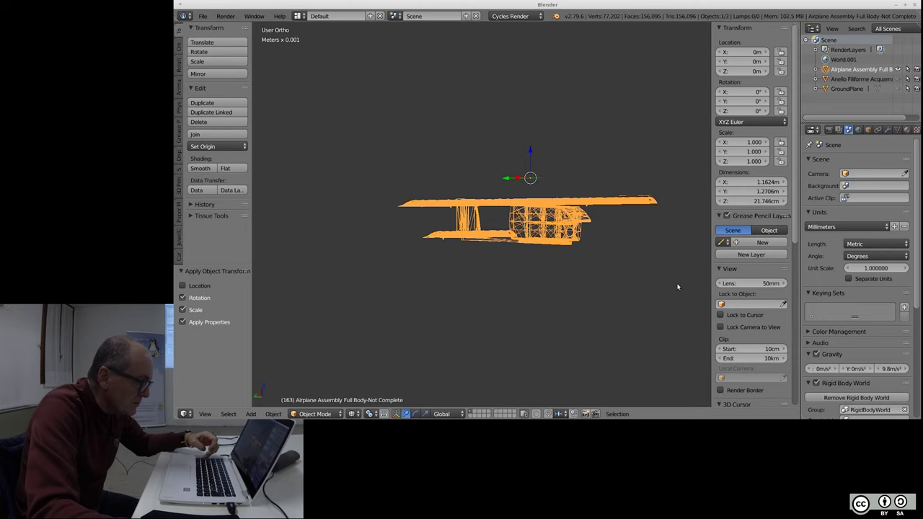
{"action": "scroll", "coordinate": [775, 303], "scroll_direction": "down", "scroll_amount": 3}
{"action": "scroll", "coordinate": [776, 303], "scroll_direction": "down", "scroll_amount": 2}
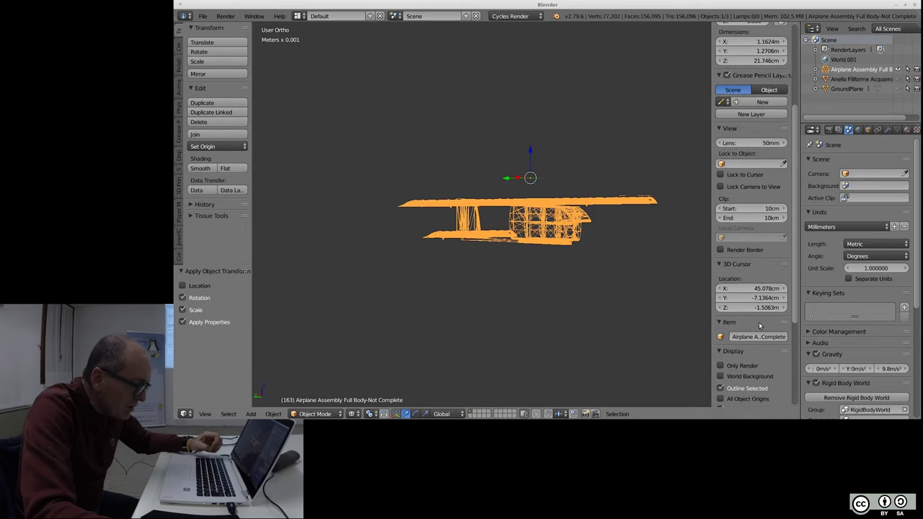
{"action": "scroll", "coordinate": [759, 326], "scroll_direction": "down", "scroll_amount": 2}
{"action": "scroll", "coordinate": [761, 326], "scroll_direction": "down", "scroll_amount": 2}
{"action": "scroll", "coordinate": [762, 326], "scroll_direction": "down", "scroll_amount": 2}
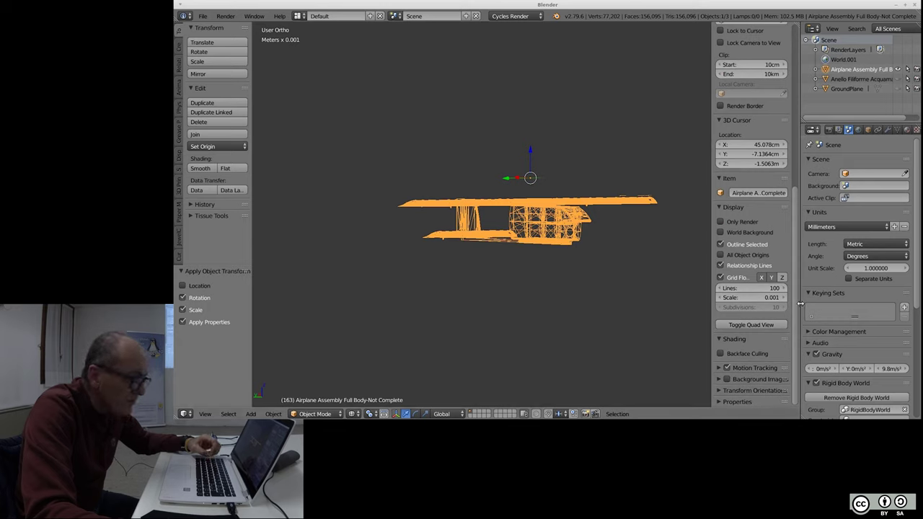
{"action": "scroll", "coordinate": [766, 293], "scroll_direction": "up", "scroll_amount": 1}
{"action": "scroll", "coordinate": [766, 293], "scroll_direction": "up", "scroll_amount": 3}
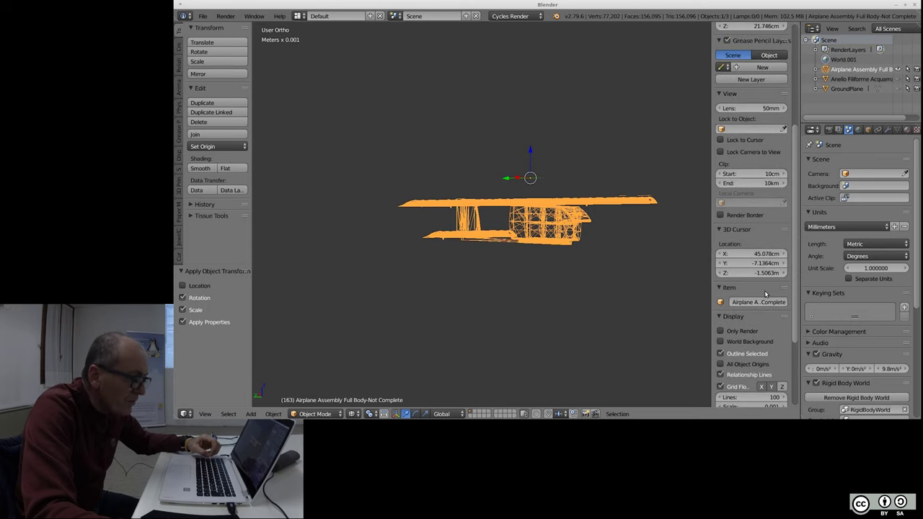
{"action": "scroll", "coordinate": [768, 296], "scroll_direction": "down", "scroll_amount": 5}
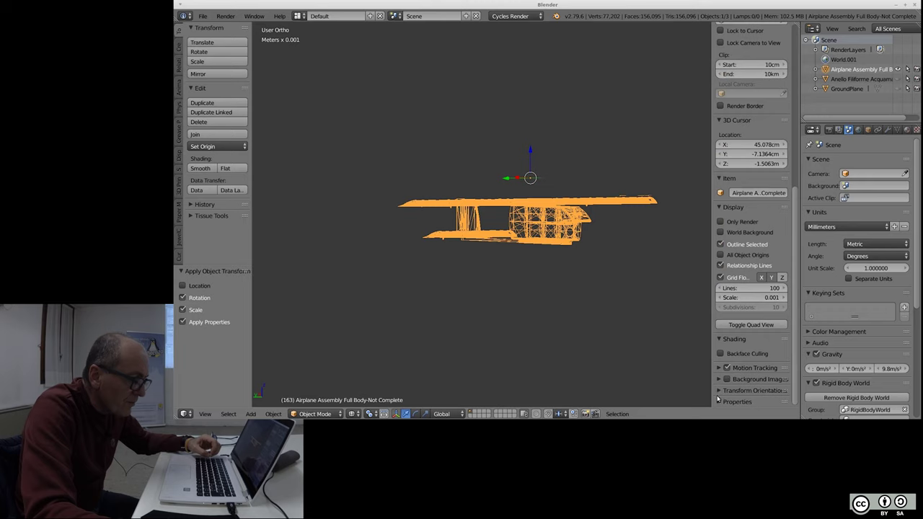
{"action": "scroll", "coordinate": [719, 396], "scroll_direction": "up", "scroll_amount": 3}
{"action": "scroll", "coordinate": [730, 370], "scroll_direction": "up", "scroll_amount": 2}
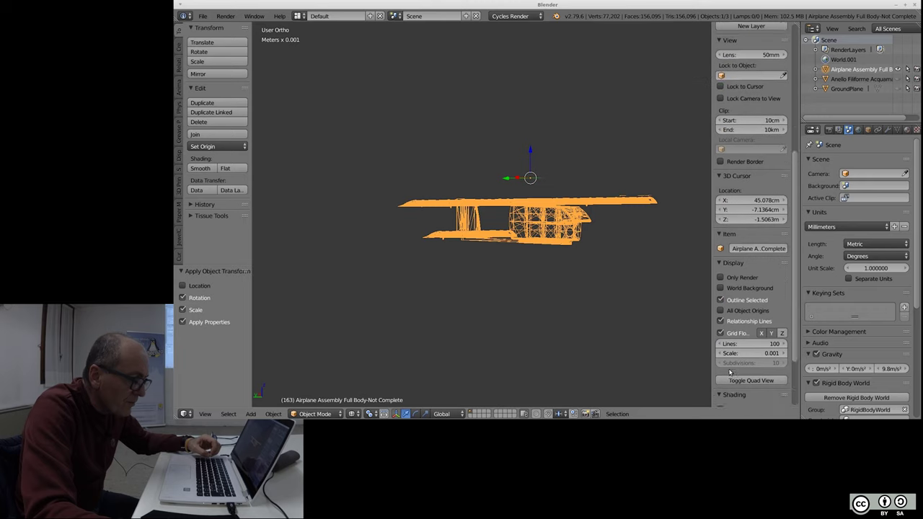
{"action": "scroll", "coordinate": [730, 371], "scroll_direction": "up", "scroll_amount": 1}
{"action": "scroll", "coordinate": [730, 371], "scroll_direction": "up", "scroll_amount": 1}
{"action": "scroll", "coordinate": [730, 370], "scroll_direction": "up", "scroll_amount": 2}
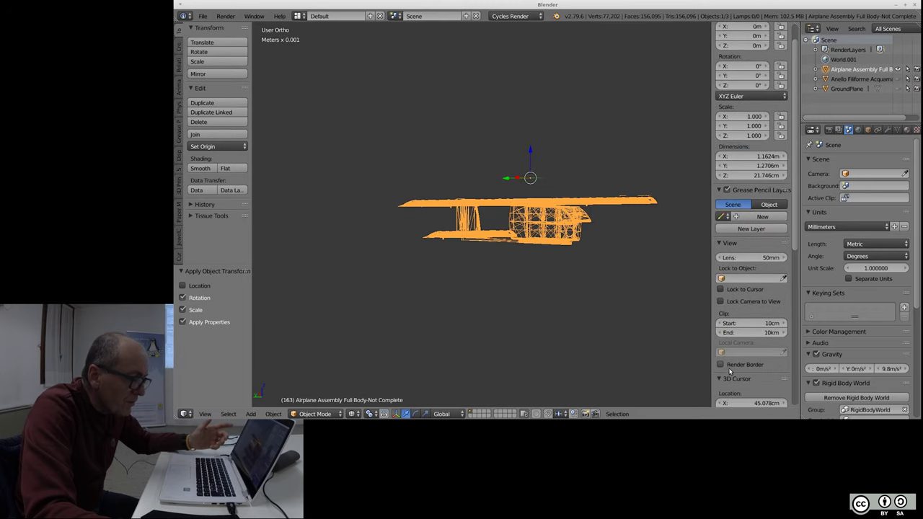
{"action": "scroll", "coordinate": [730, 371], "scroll_direction": "up", "scroll_amount": 1}
{"action": "scroll", "coordinate": [730, 371], "scroll_direction": "down", "scroll_amount": 1}
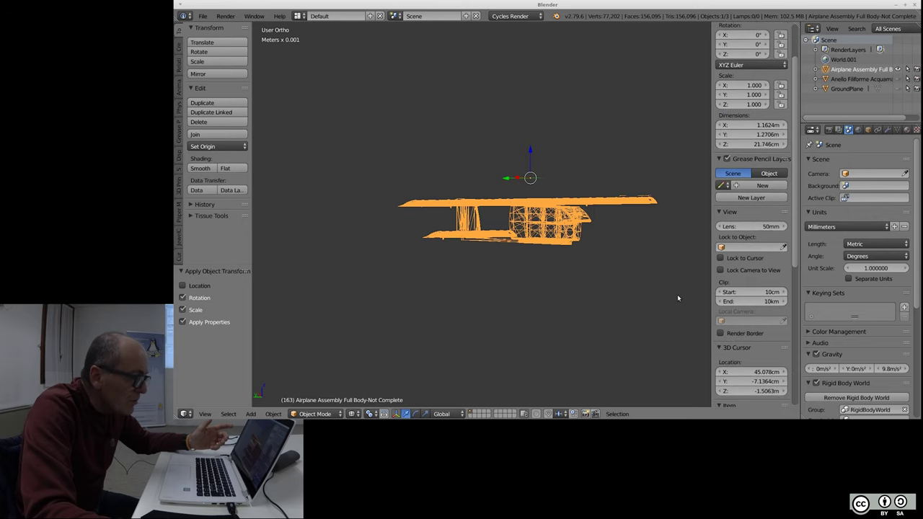
{"action": "scroll", "coordinate": [744, 281], "scroll_direction": "down", "scroll_amount": 2}
{"action": "scroll", "coordinate": [744, 281], "scroll_direction": "down", "scroll_amount": 2}
{"action": "scroll", "coordinate": [745, 281], "scroll_direction": "down", "scroll_amount": 1}
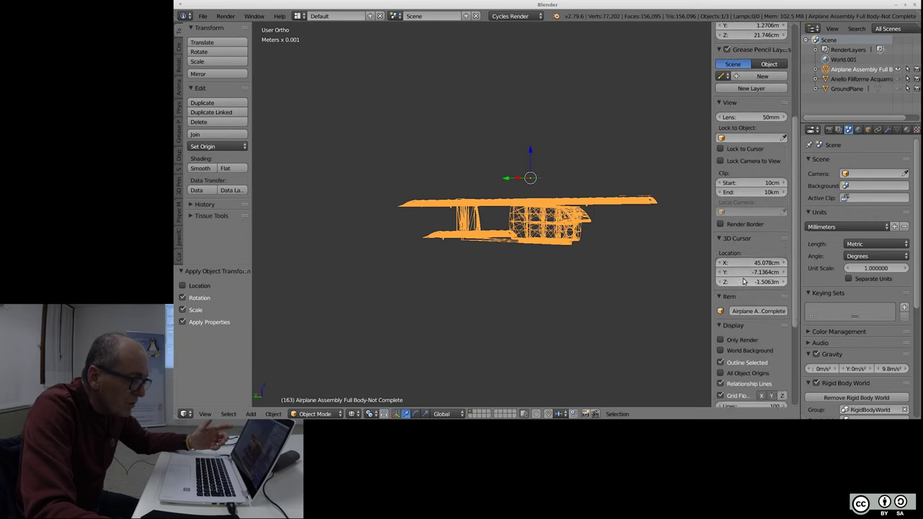
{"action": "scroll", "coordinate": [745, 281], "scroll_direction": "down", "scroll_amount": 1}
{"action": "scroll", "coordinate": [744, 282], "scroll_direction": "down", "scroll_amount": 1}
{"action": "scroll", "coordinate": [744, 281], "scroll_direction": "down", "scroll_amount": 1}
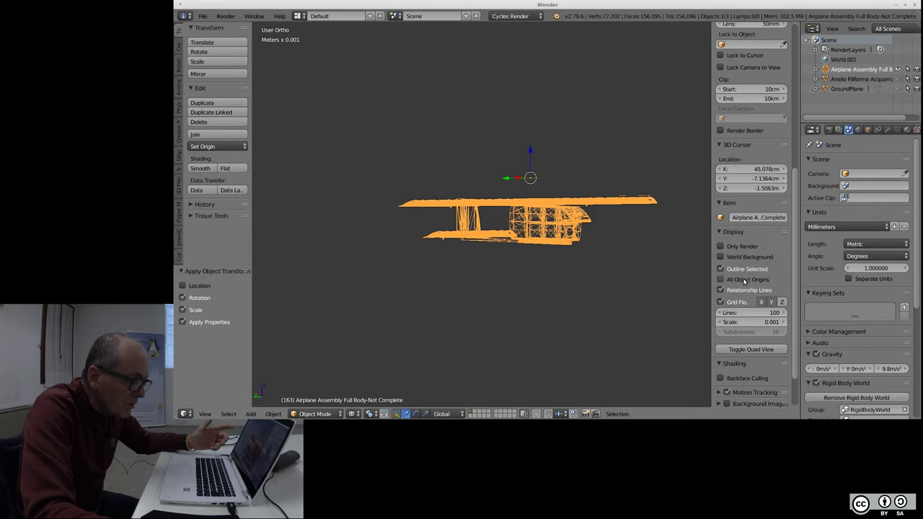
{"action": "scroll", "coordinate": [744, 281], "scroll_direction": "down", "scroll_amount": 1}
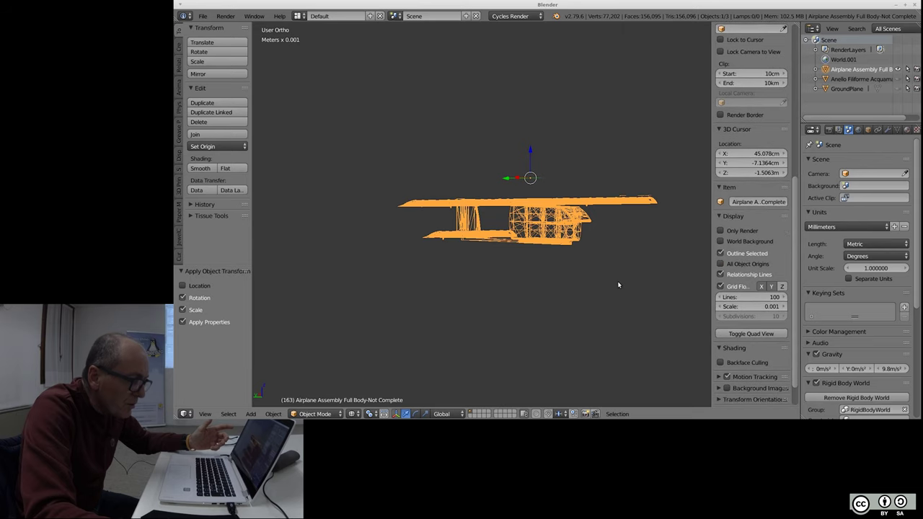
{"action": "key", "text": "Tab"}
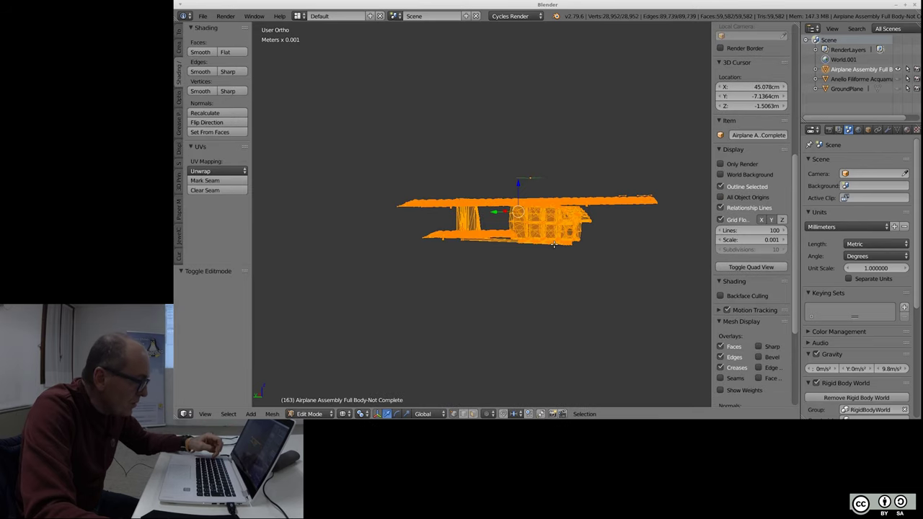
- Enable Mesh Analysis with type Overhang and deselect all mesh geometry
{"action": "scroll", "coordinate": [751, 256], "scroll_direction": "down", "scroll_amount": 1}
{"action": "scroll", "coordinate": [756, 260], "scroll_direction": "down", "scroll_amount": 2}
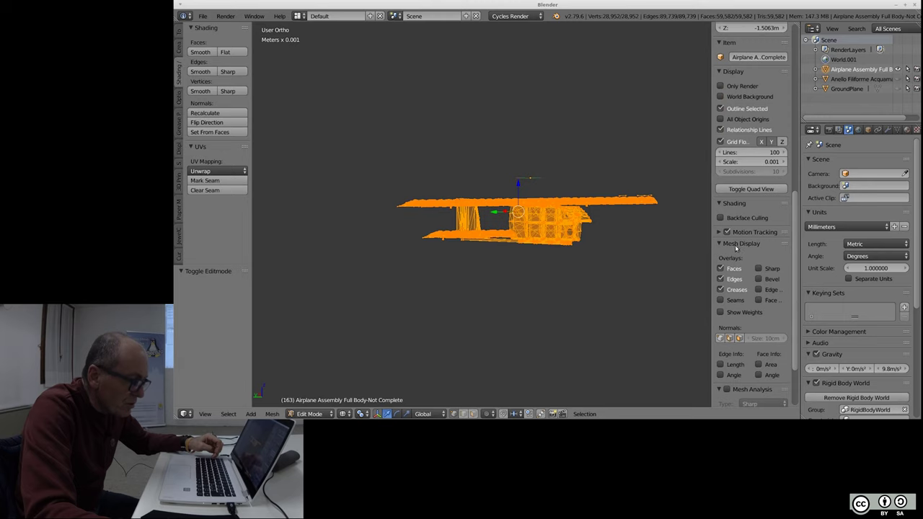
{"action": "scroll", "coordinate": [723, 336], "scroll_direction": "down", "scroll_amount": 2}
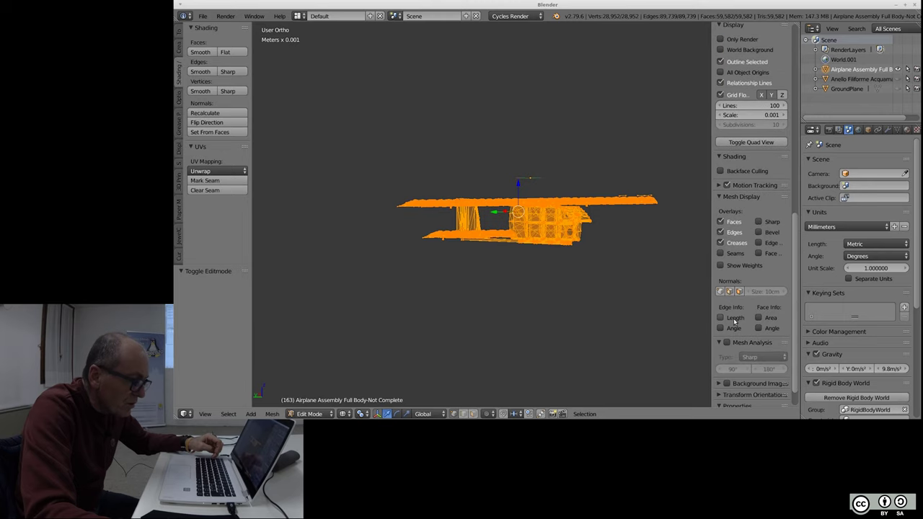
{"action": "left_click", "coordinate": [728, 343]}
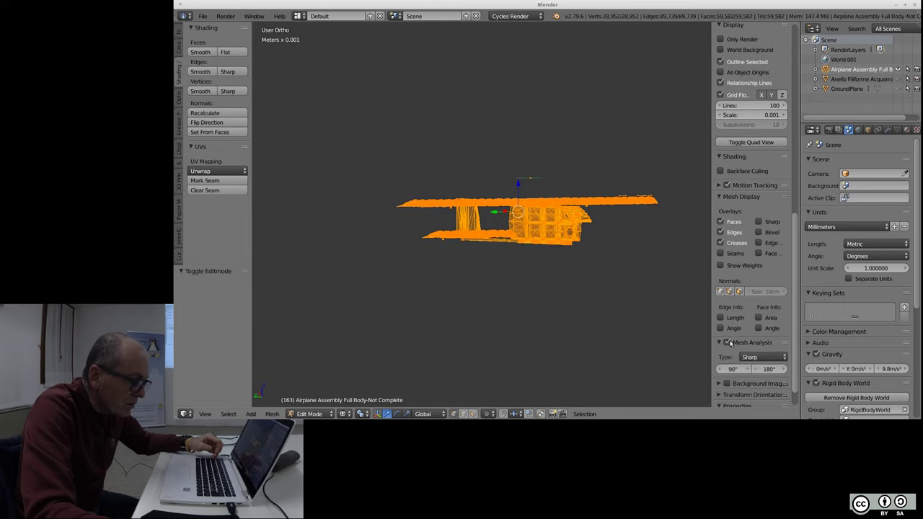
{"action": "left_click", "coordinate": [759, 358]}
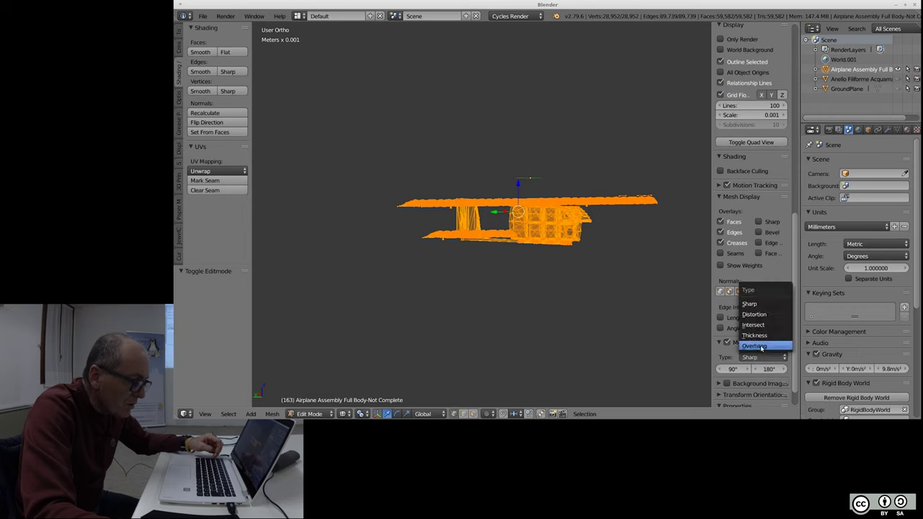
{"action": "left_click", "coordinate": [754, 349]}
{"action": "key", "text": "a"}
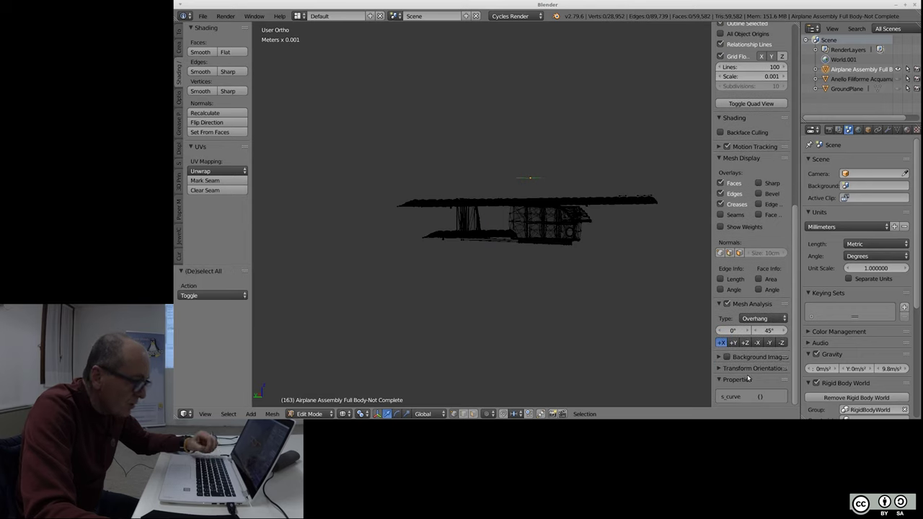
- Zoom and orbit around the airplane to inspect overhangs on the wing
{"action": "scroll", "coordinate": [548, 214], "scroll_direction": "up", "scroll_amount": 1}
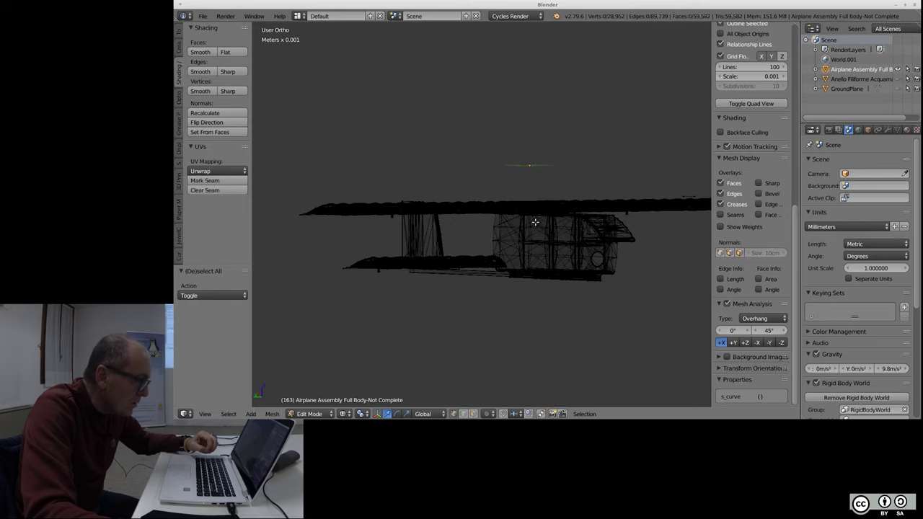
{"action": "scroll", "coordinate": [556, 267], "scroll_direction": "up", "scroll_amount": 1}
{"action": "scroll", "coordinate": [570, 281], "scroll_direction": "up", "scroll_amount": 1}
{"action": "mouse_move", "coordinate": [589, 290]}
{"action": "middle_mouse_down"}
{"action": "mouse_move", "coordinate": [590, 256]}
{"action": "mouse_move", "coordinate": [635, 353]}
{"action": "middle_mouse_up"}
{"action": "scroll", "coordinate": [671, 390], "scroll_direction": "up", "scroll_amount": 2}
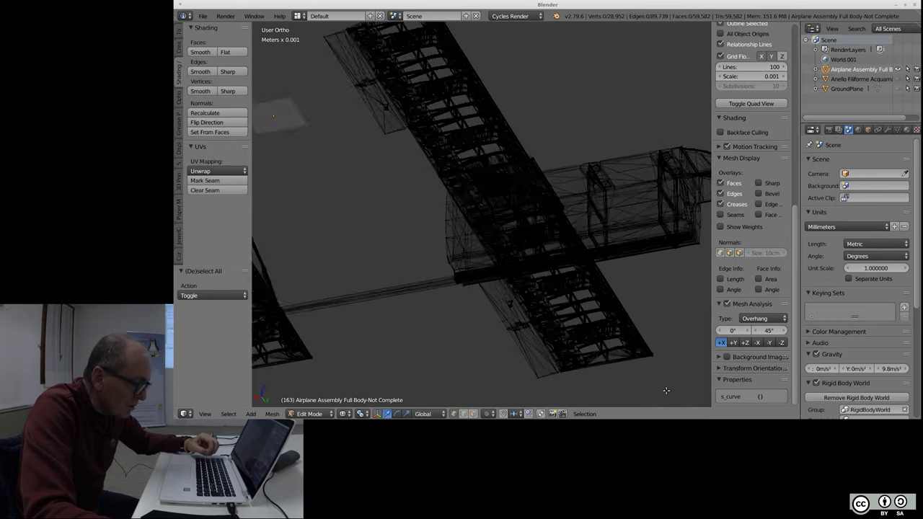
{"action": "scroll", "coordinate": [665, 387], "scroll_direction": "up", "scroll_amount": 2}
{"action": "scroll", "coordinate": [591, 267], "scroll_direction": "up", "scroll_amount": 2}
{"action": "scroll", "coordinate": [590, 278], "scroll_direction": "up", "scroll_amount": 2}
{"action": "mouse_move", "coordinate": [590, 278]}
{"action": "middle_mouse_down"}
{"action": "mouse_move", "coordinate": [581, 239]}
{"action": "mouse_move", "coordinate": [541, 231]}
{"action": "mouse_move", "coordinate": [571, 229]}
{"action": "middle_mouse_up"}
- Change the Mesh Analysis type from Overhang to Thickness
{"action": "left_click", "coordinate": [763, 318]}
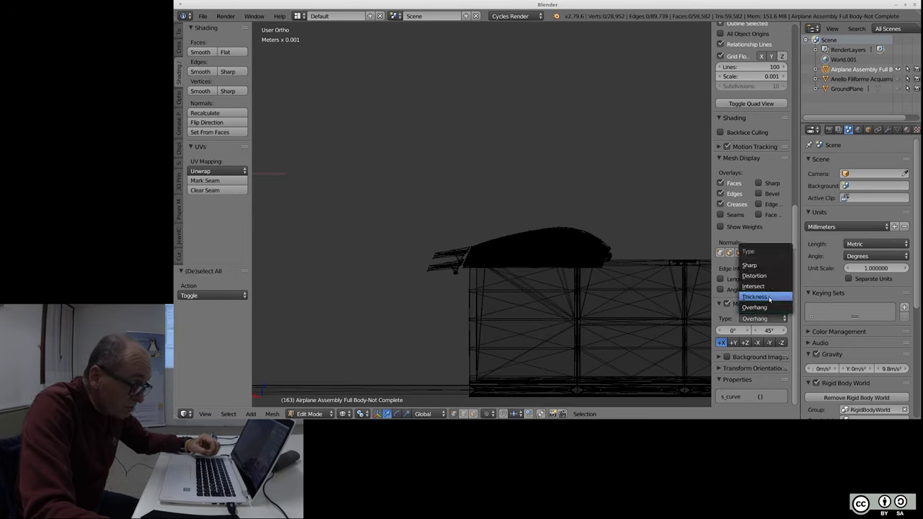
{"action": "left_click", "coordinate": [769, 298]}
{"action": "middle_click_drag", "start_coordinate": [489, 227], "coordinate": [486, 227]}
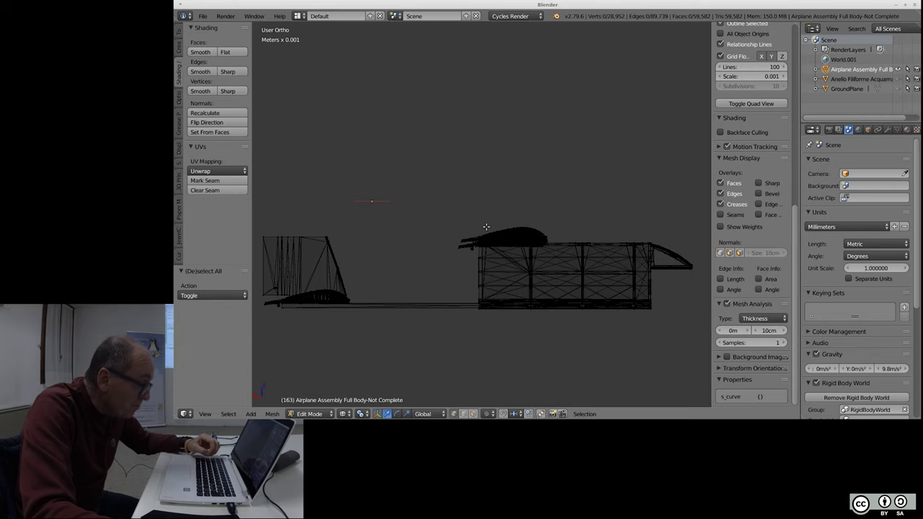
{"action": "left_click", "coordinate": [762, 320]}
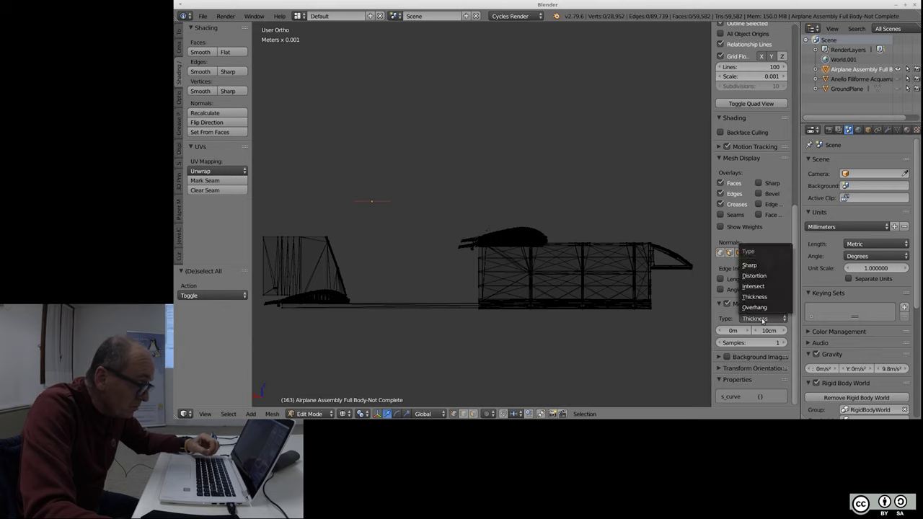
{"action": "left_click", "coordinate": [759, 328]}
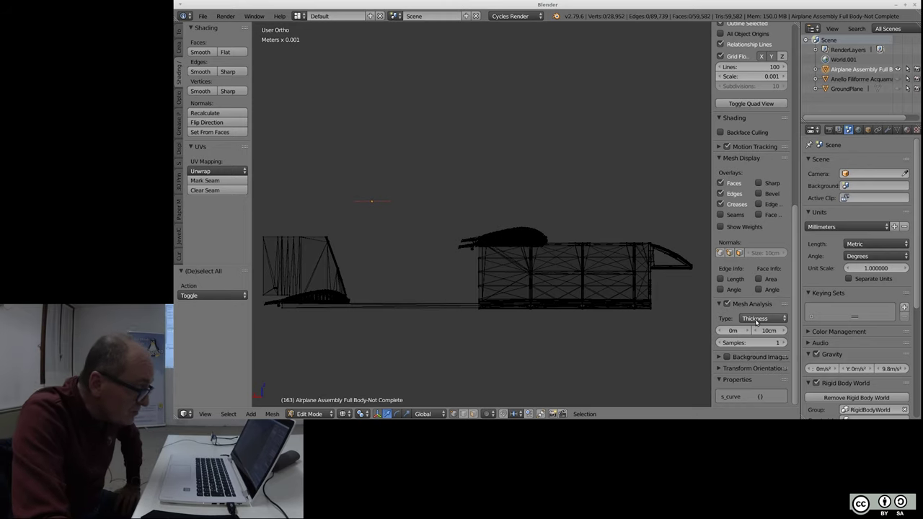
- Zoom and orbit over the airplane to look for thin areas, then return to Object Mode
{"action": "scroll", "coordinate": [348, 299], "scroll_direction": "up", "scroll_amount": 4}
{"action": "scroll", "coordinate": [348, 298], "scroll_direction": "up", "scroll_amount": 3}
{"action": "scroll", "coordinate": [349, 299], "scroll_direction": "up", "scroll_amount": 1}
{"action": "scroll", "coordinate": [353, 297], "scroll_direction": "down", "scroll_amount": 2}
{"action": "scroll", "coordinate": [358, 304], "scroll_direction": "down", "scroll_amount": 2}
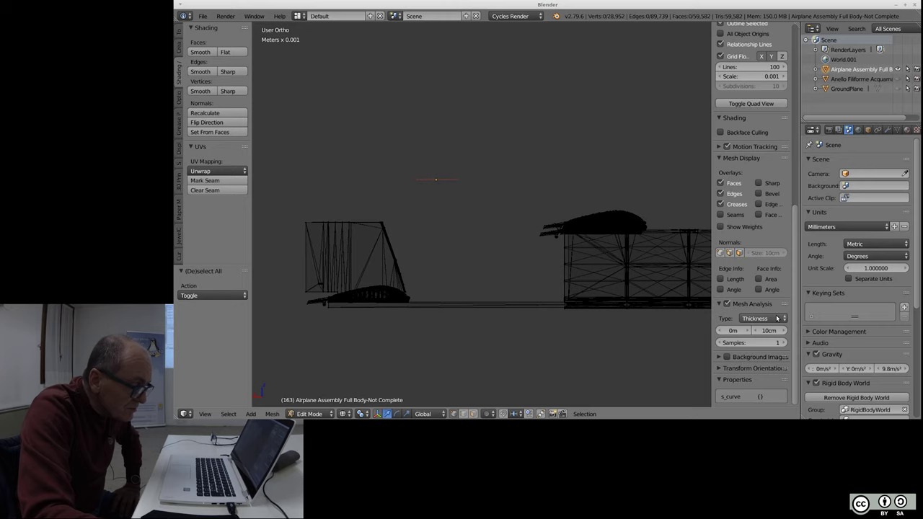
{"action": "mouse_move", "coordinate": [664, 320]}
{"action": "middle_mouse_down"}
{"action": "mouse_move", "coordinate": [622, 314]}
{"action": "mouse_move", "coordinate": [589, 371]}
{"action": "mouse_move", "coordinate": [707, 281]}
{"action": "middle_mouse_up"}
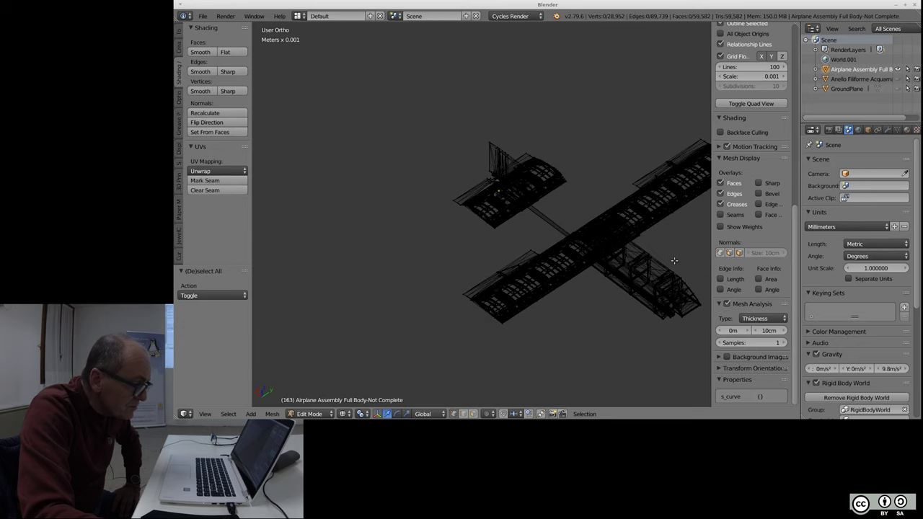
{"action": "scroll", "coordinate": [678, 264], "scroll_direction": "up", "scroll_amount": 3}
{"action": "scroll", "coordinate": [660, 261], "scroll_direction": "up", "scroll_amount": 3}
{"action": "scroll", "coordinate": [532, 278], "scroll_direction": "up", "scroll_amount": 3}
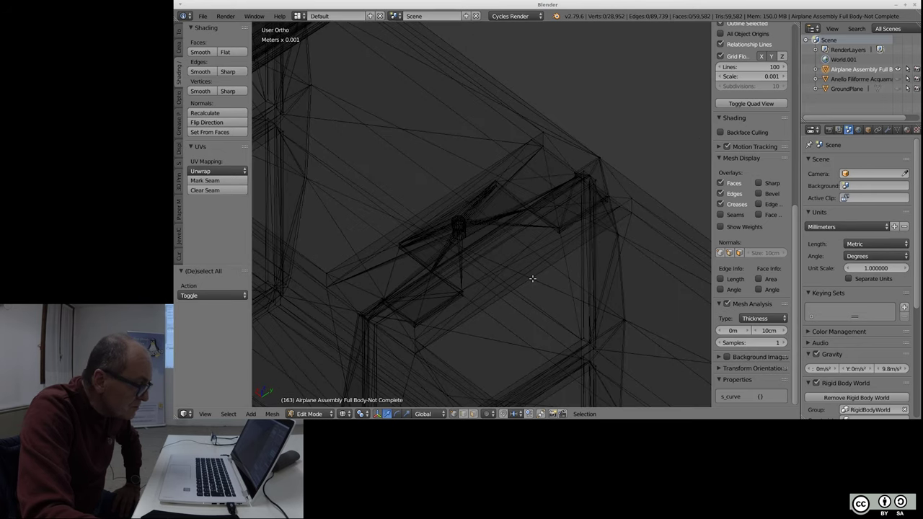
{"action": "scroll", "coordinate": [533, 278], "scroll_direction": "up", "scroll_amount": 2}
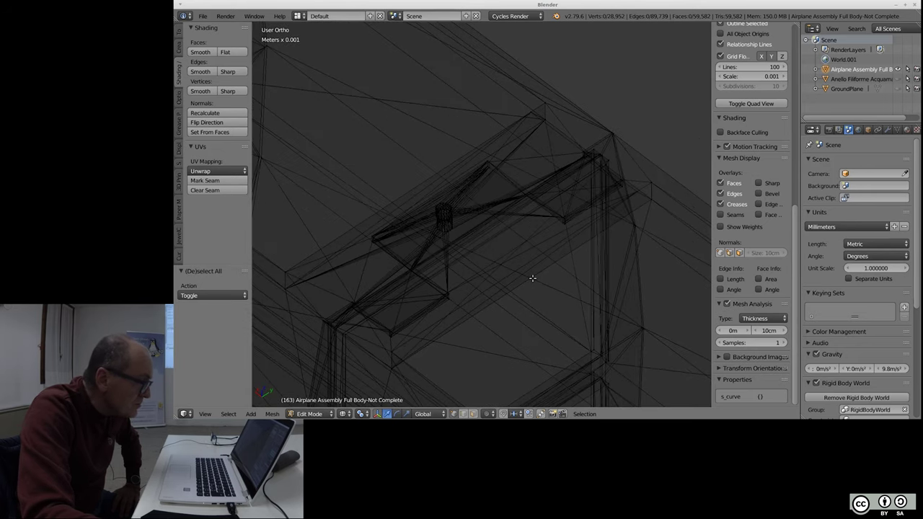
{"action": "scroll", "coordinate": [533, 279], "scroll_direction": "down", "scroll_amount": 2}
{"action": "scroll", "coordinate": [530, 274], "scroll_direction": "down", "scroll_amount": 2}
{"action": "scroll", "coordinate": [513, 167], "scroll_direction": "down", "scroll_amount": 2}
{"action": "scroll", "coordinate": [509, 167], "scroll_direction": "down", "scroll_amount": 2}
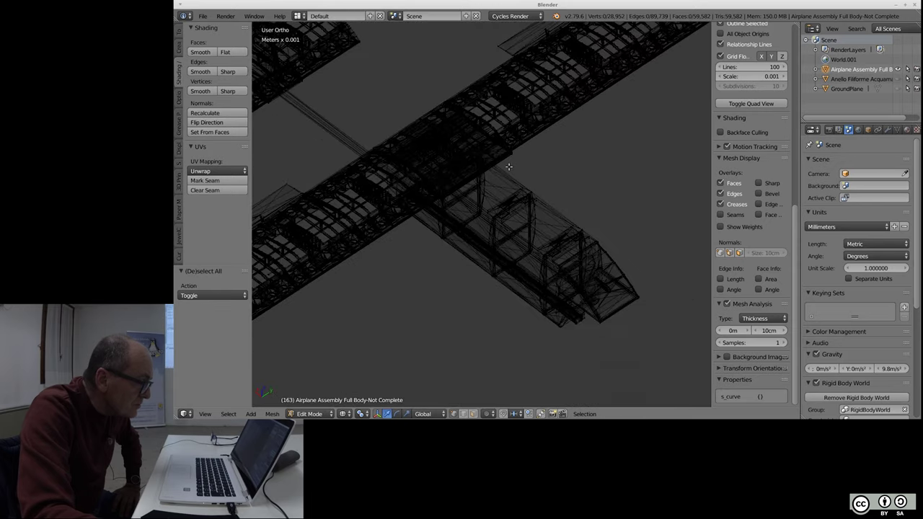
{"action": "scroll", "coordinate": [501, 221], "scroll_direction": "down", "scroll_amount": 3}
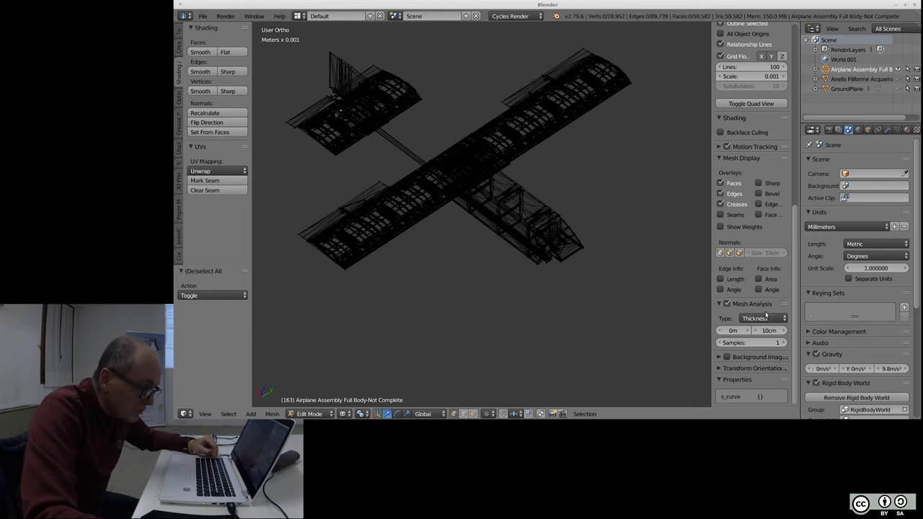
{"action": "key", "text": "Tab"}
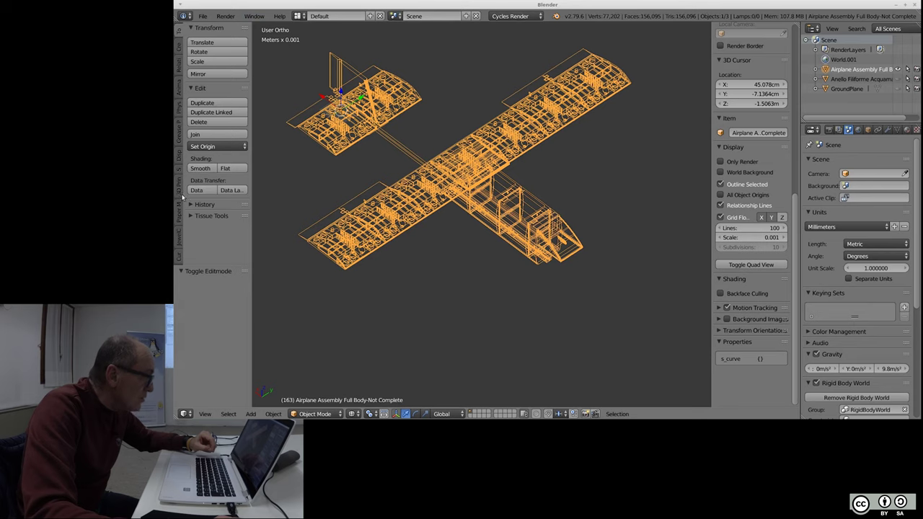
- Place the 3D cursor below the airplane and go back into Edit Mode on its mesh
{"action": "left_click", "coordinate": [273, 414]}
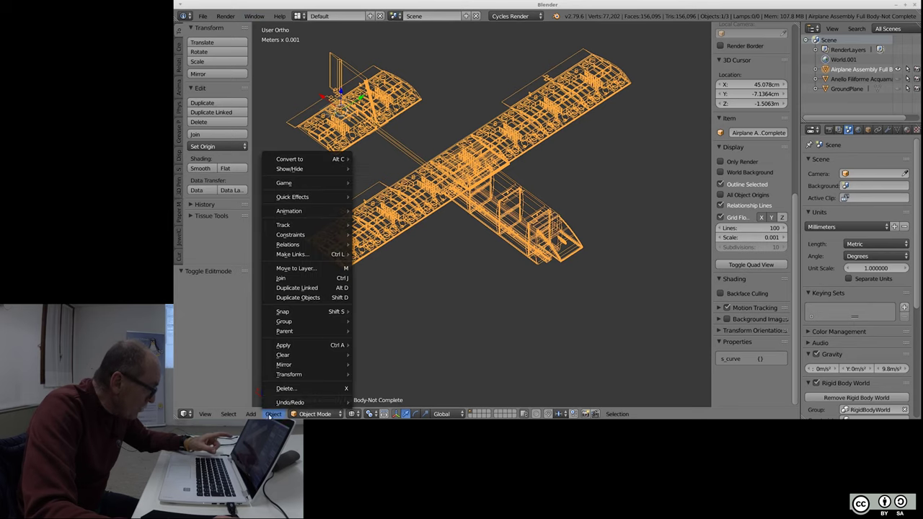
{"action": "left_click", "coordinate": [376, 368]}
{"action": "key", "text": "a"}
{"action": "key", "text": "a"}
{"action": "key", "text": "Tab"}
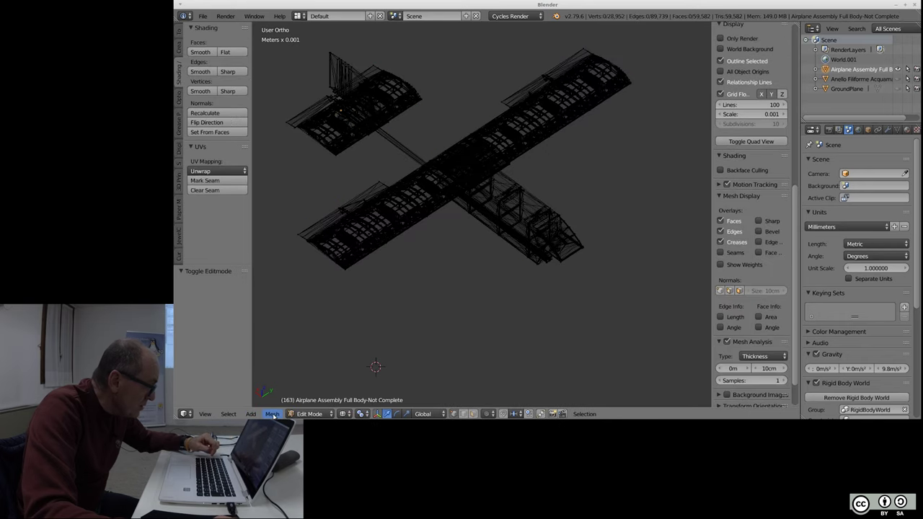
- Run Mesh > Clean Up > Make Planar Faces on the airplane mesh
{"action": "left_click", "coordinate": [273, 415]}
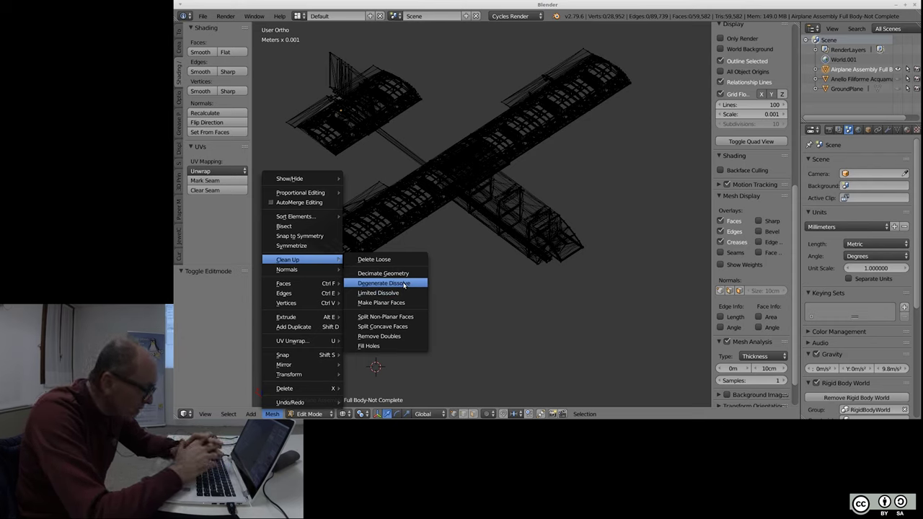
{"action": "key", "text": "Escape"}
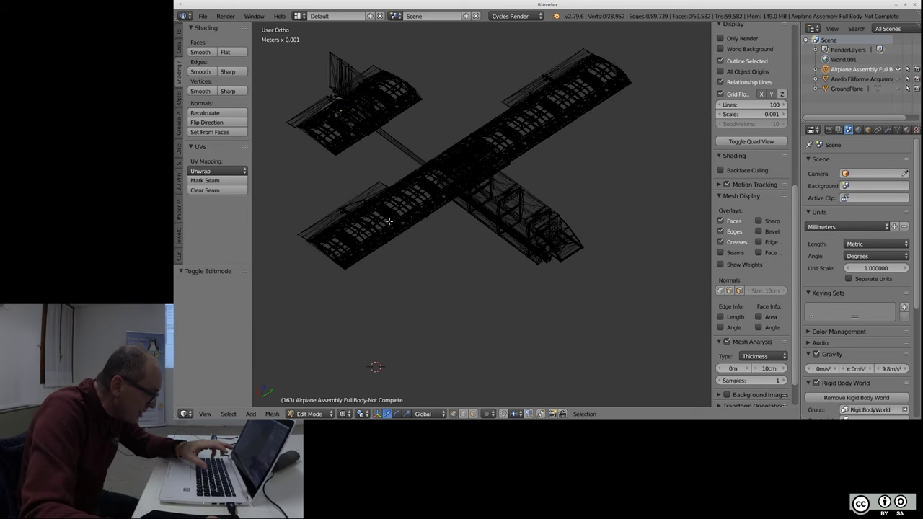
{"action": "left_click", "coordinate": [272, 415]}
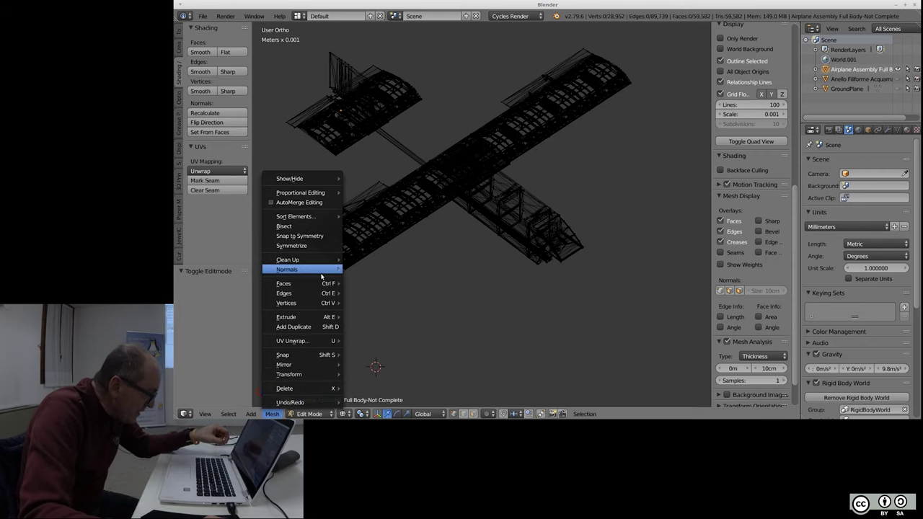
{"action": "mouse_move", "coordinate": [288, 260]}
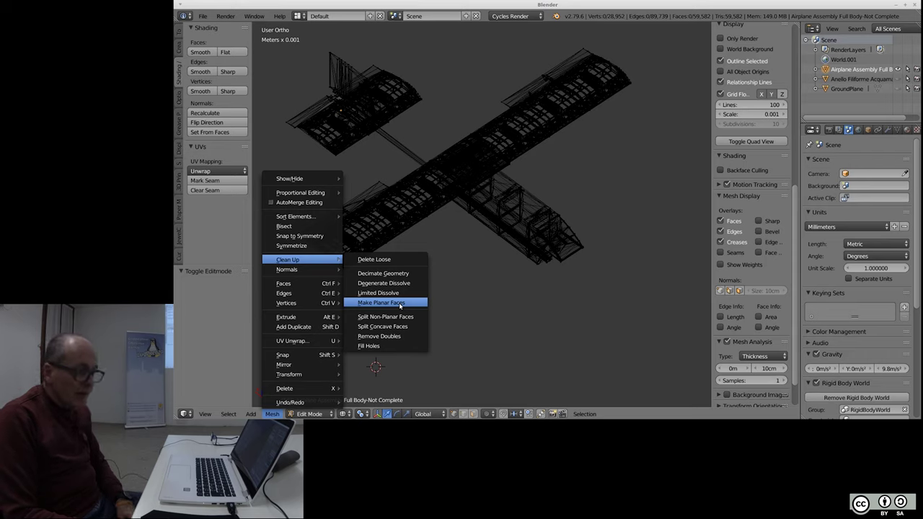
{"action": "left_click", "coordinate": [401, 306]}
{"action": "left_click", "coordinate": [605, 310]}
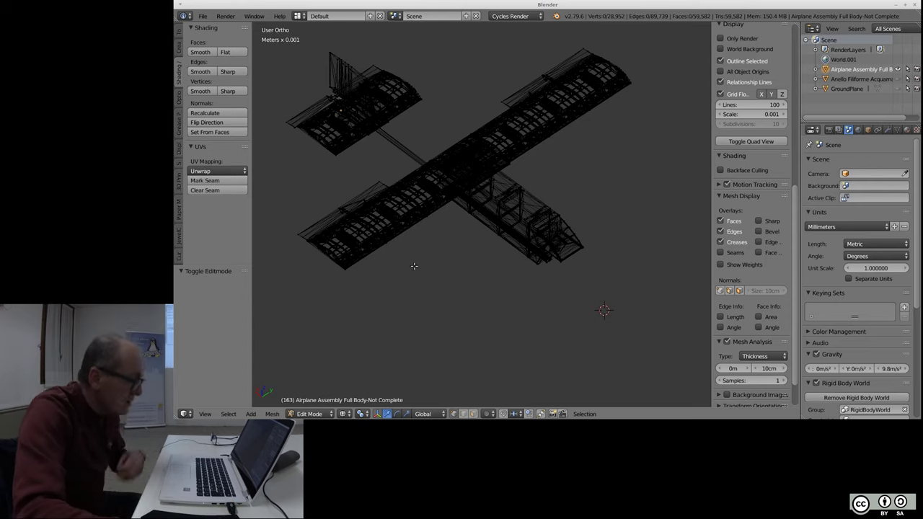
{"action": "left_click", "coordinate": [272, 413]}
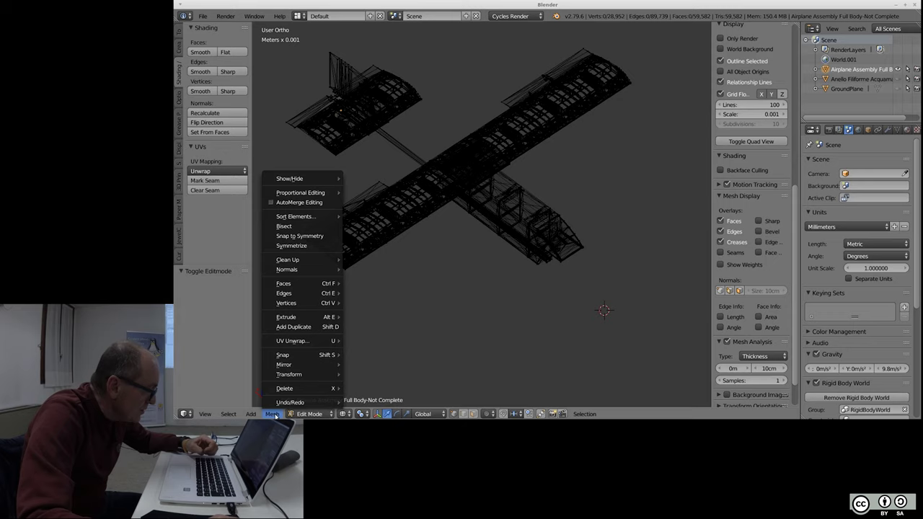
- In Top view and Object Mode, move the airplane 4.72 m up along Y
{"action": "scroll", "coordinate": [482, 205], "scroll_direction": "down", "scroll_amount": 5}
{"action": "scroll", "coordinate": [505, 232], "scroll_direction": "down", "scroll_amount": 2}
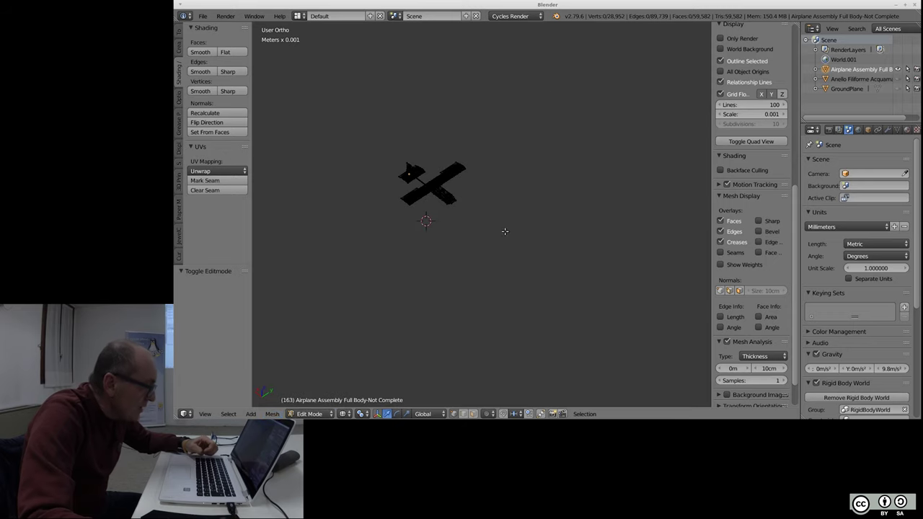
{"action": "key", "text": "KP_7"}
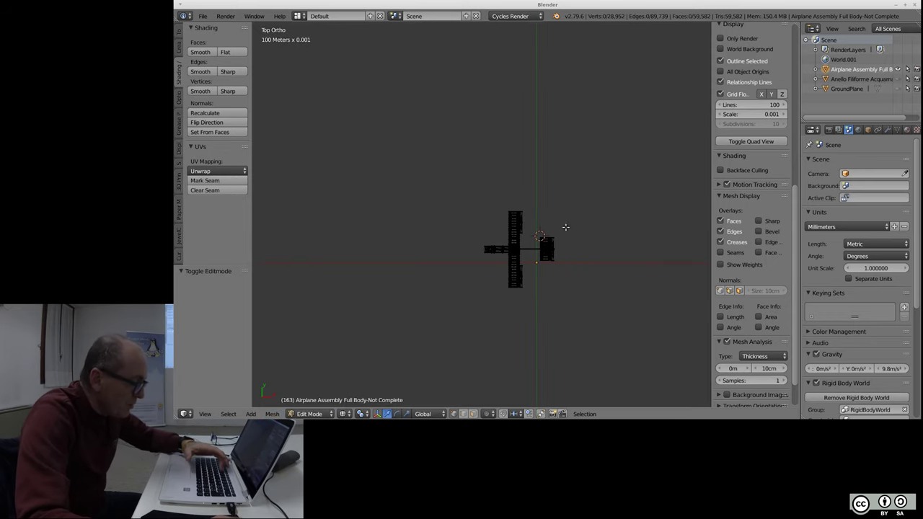
{"action": "scroll", "coordinate": [347, 279], "scroll_direction": "down", "scroll_amount": 2}
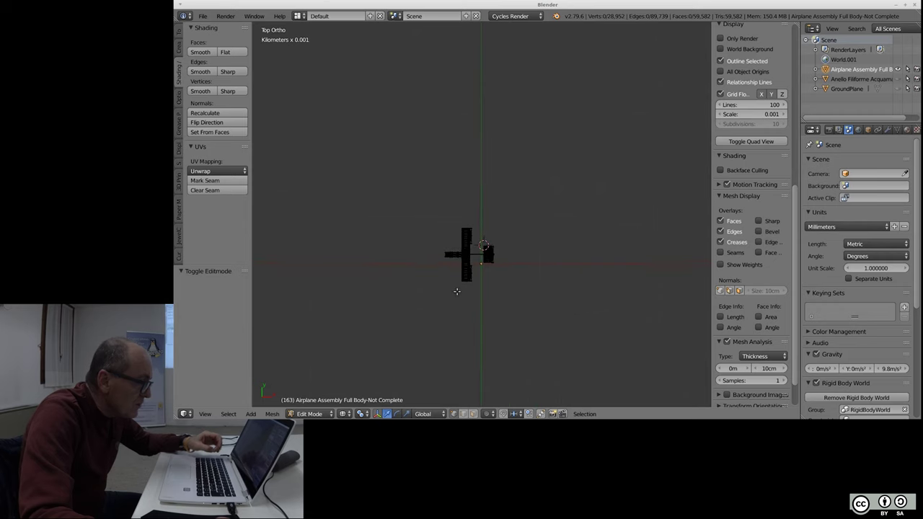
{"action": "key", "text": "Tab"}
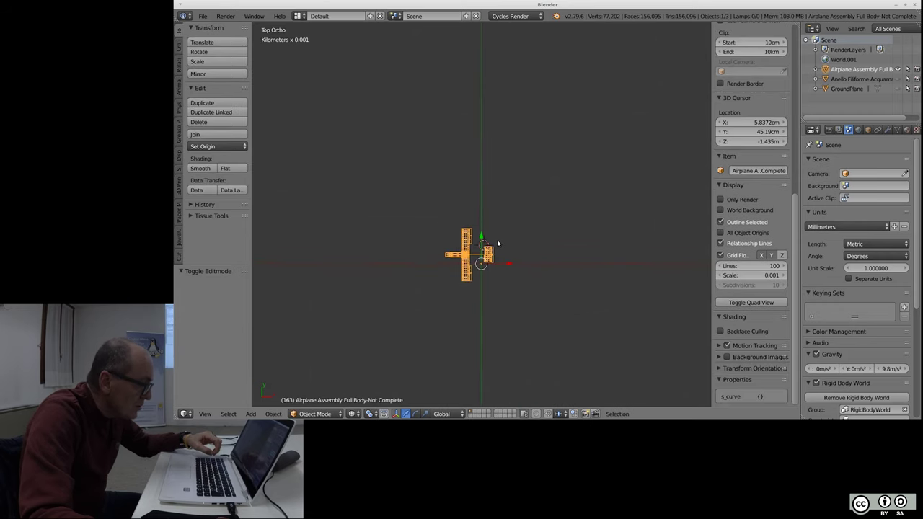
{"action": "left_click_drag", "start_coordinate": [481, 236], "coordinate": [482, 42]}
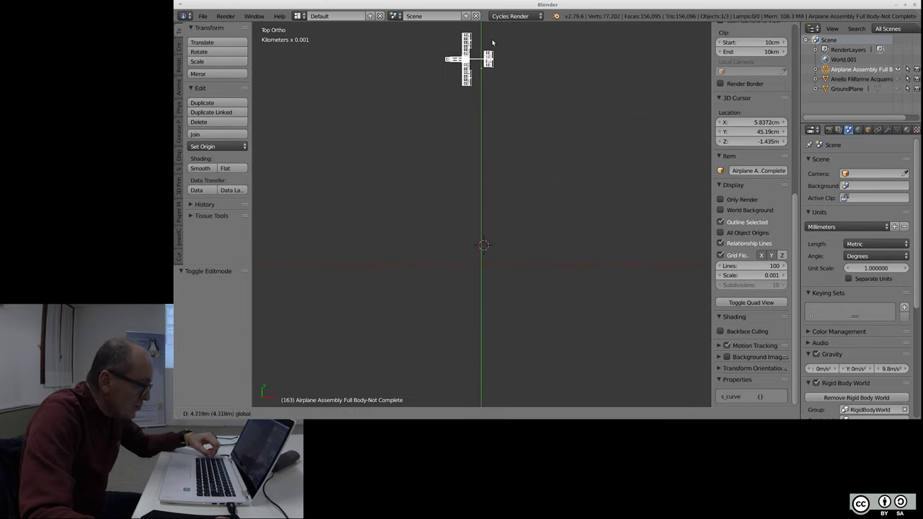
- Snap the 3D cursor back to the world origin (0, 0, 0)
{"action": "key", "text": "shift+s"}
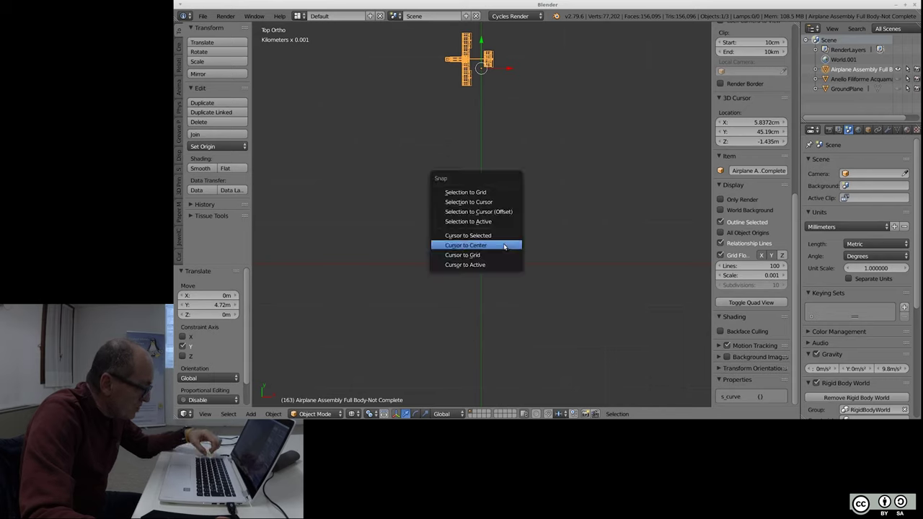
{"action": "left_click", "coordinate": [502, 246]}
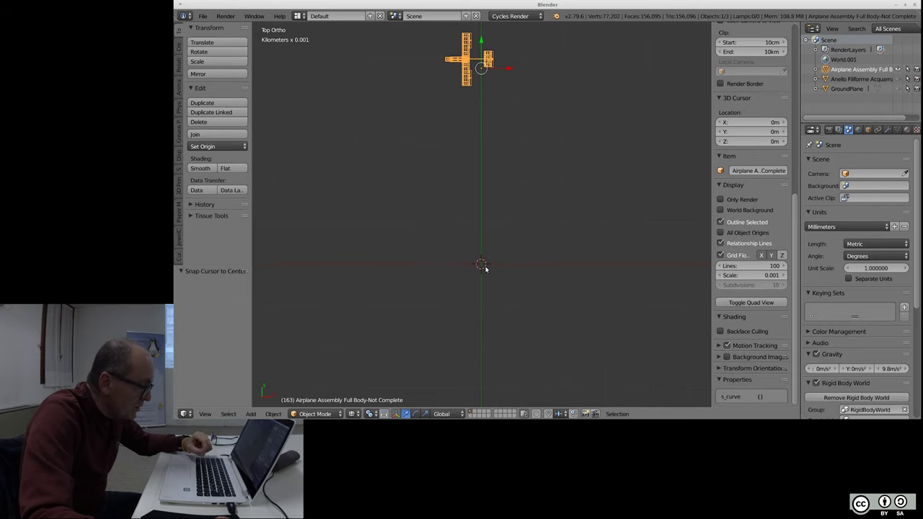
{"action": "key", "text": "shift+s"}
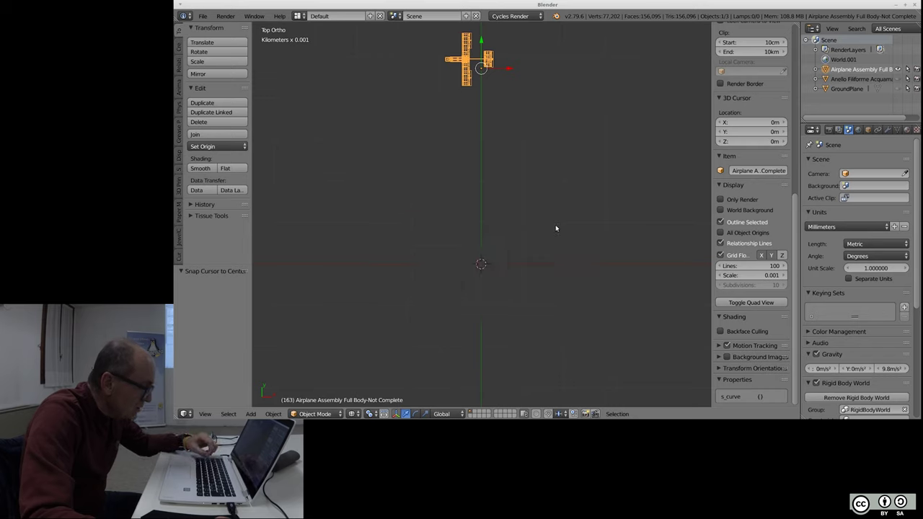
{"action": "key", "text": "shift+s"}
{"action": "left_click", "coordinate": [472, 260]}
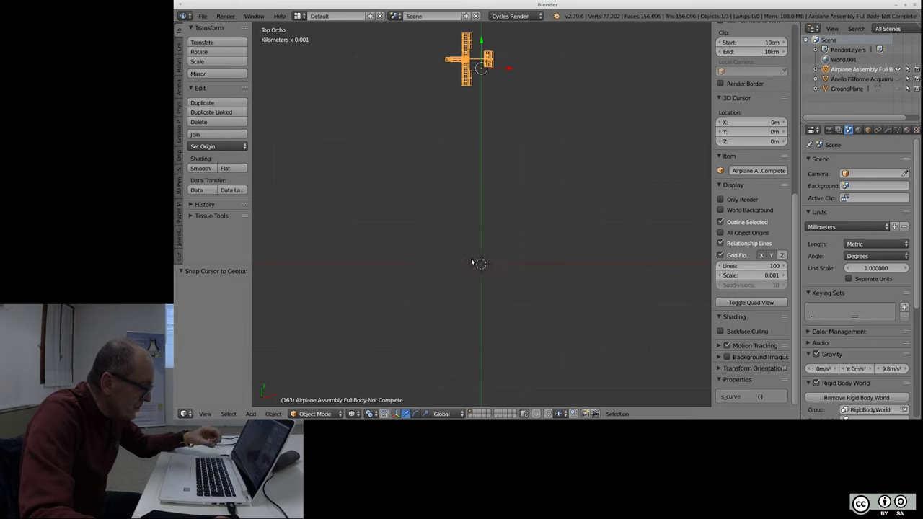
{"action": "key", "text": "shift+a"}
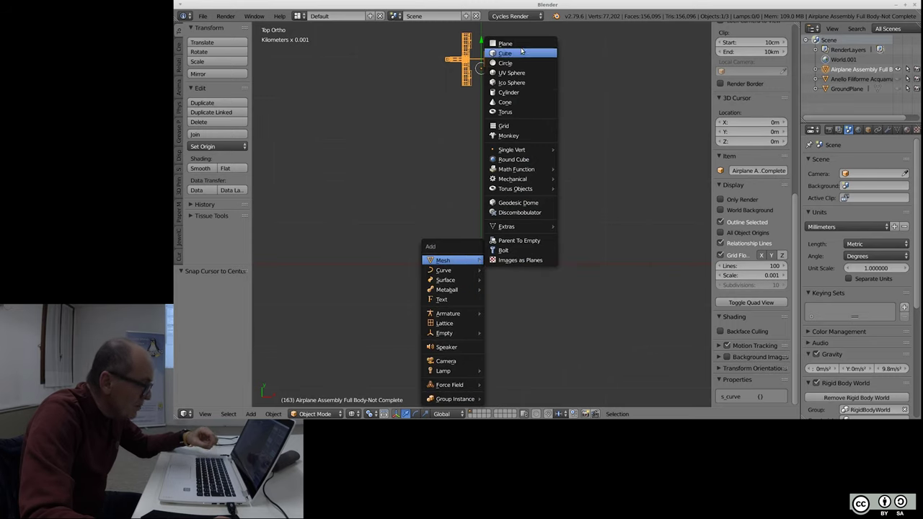
- Add a 2 mm cube at the world origin and zoom in to view it in 3D
{"action": "left_click", "coordinate": [521, 53]}
{"action": "scroll", "coordinate": [494, 278], "scroll_direction": "up", "scroll_amount": 2}
{"action": "scroll", "coordinate": [495, 276], "scroll_direction": "up", "scroll_amount": 2}
{"action": "scroll", "coordinate": [495, 274], "scroll_direction": "up", "scroll_amount": 2}
{"action": "scroll", "coordinate": [494, 271], "scroll_direction": "up", "scroll_amount": 2}
{"action": "scroll", "coordinate": [494, 265], "scroll_direction": "up", "scroll_amount": 3}
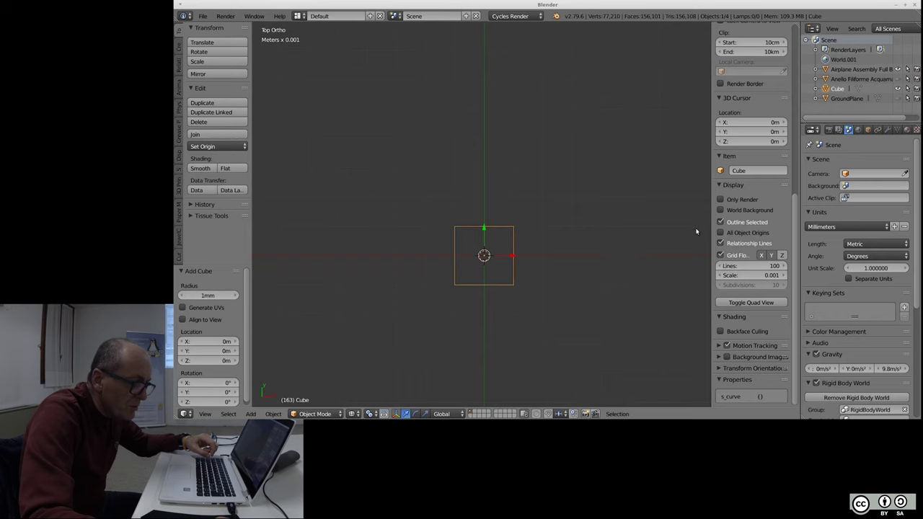
{"action": "scroll", "coordinate": [752, 225], "scroll_direction": "up", "scroll_amount": 3}
{"action": "scroll", "coordinate": [753, 225], "scroll_direction": "up", "scroll_amount": 3}
{"action": "scroll", "coordinate": [753, 225], "scroll_direction": "up", "scroll_amount": 3}
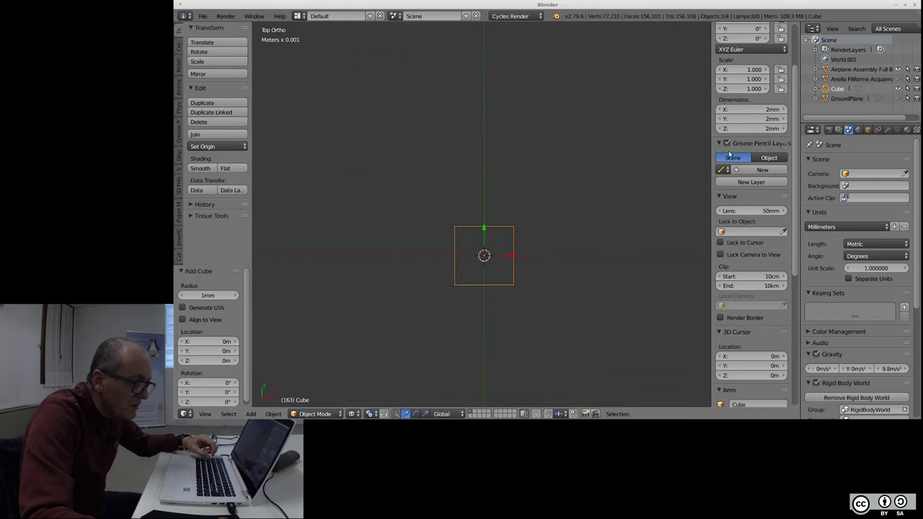
{"action": "scroll", "coordinate": [476, 262], "scroll_direction": "up", "scroll_amount": 1}
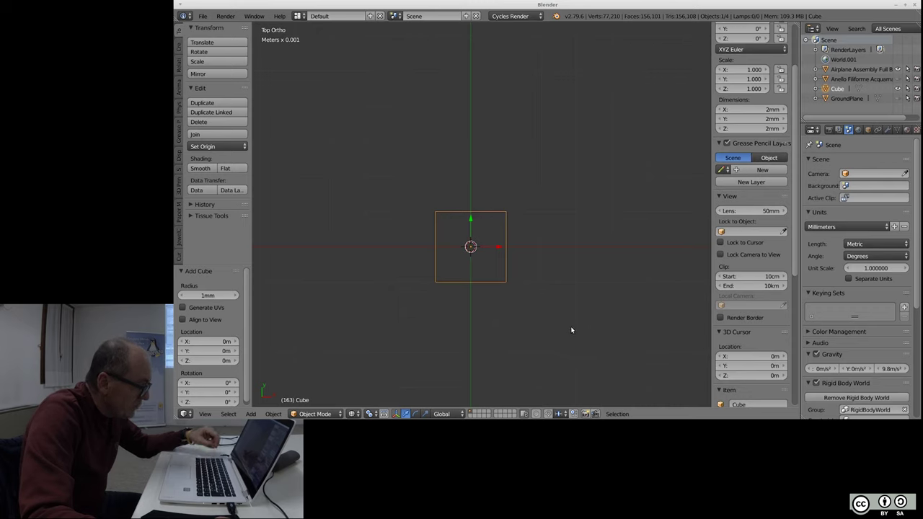
{"action": "mouse_move", "coordinate": [570, 329]}
{"action": "middle_mouse_down"}
{"action": "mouse_move", "coordinate": [535, 277]}
{"action": "mouse_move", "coordinate": [542, 264]}
{"action": "mouse_move", "coordinate": [549, 269]}
{"action": "middle_mouse_up"}
- Enter Edit Mode on the 2 mm test cube and deselect all its vertices, framing it from the top view
{"action": "key", "text": "Tab"}
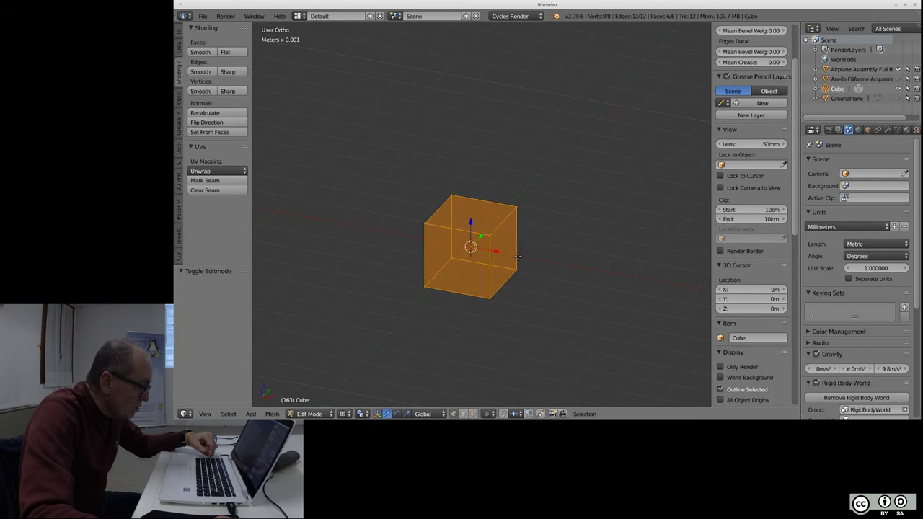
{"action": "key", "text": "a"}
{"action": "scroll", "coordinate": [561, 236], "scroll_direction": "up", "scroll_amount": 5}
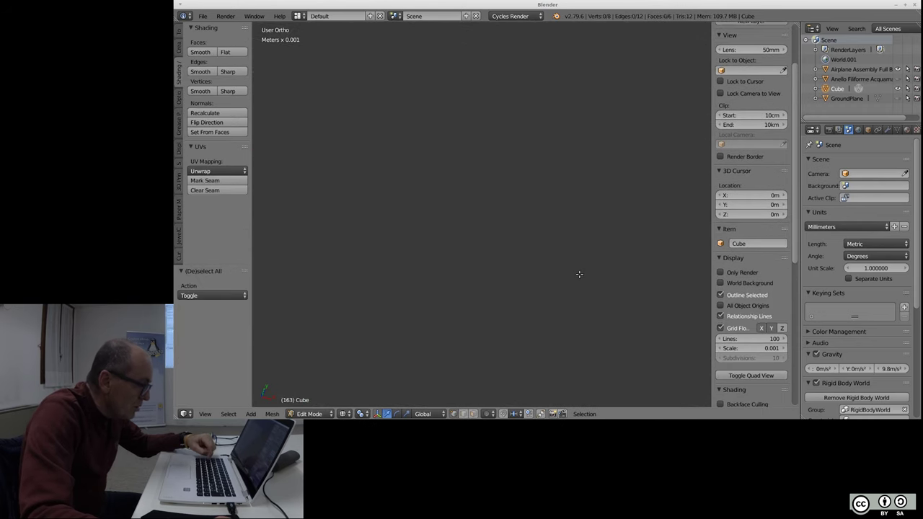
{"action": "key", "text": "KP_7"}
{"action": "scroll", "coordinate": [541, 238], "scroll_direction": "down", "scroll_amount": 5}
{"action": "key", "text": "Home"}
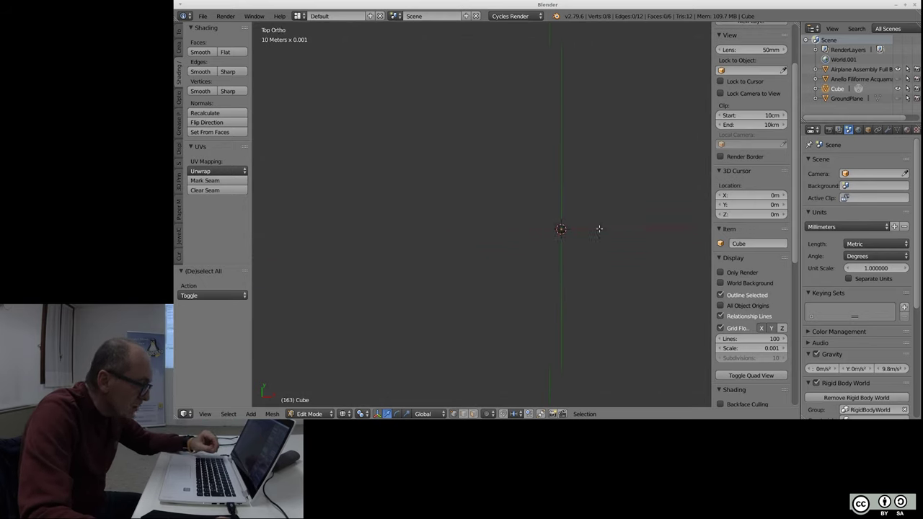
{"action": "scroll", "coordinate": [539, 229], "scroll_direction": "up", "scroll_amount": 3}
{"action": "scroll", "coordinate": [477, 227], "scroll_direction": "up", "scroll_amount": 2}
{"action": "middle_click_drag", "start_coordinate": [560, 301], "coordinate": [554, 299]}
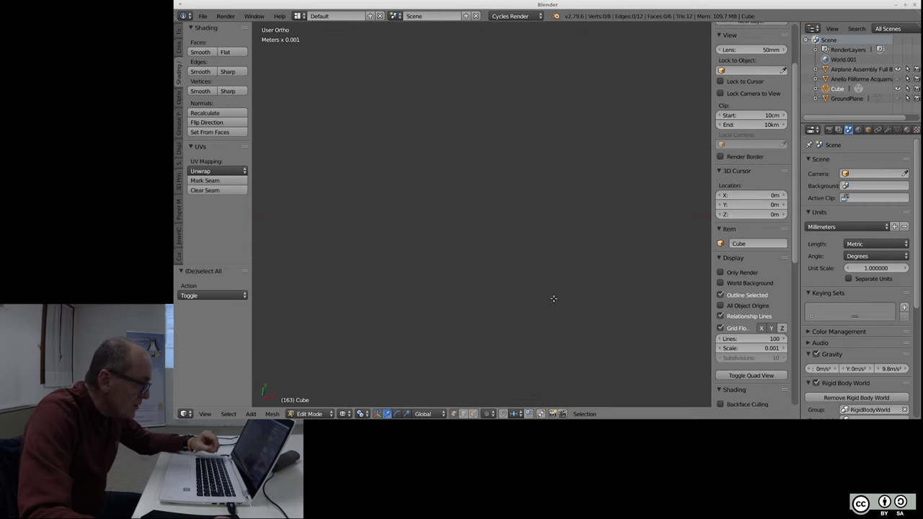
{"action": "scroll", "coordinate": [561, 199], "scroll_direction": "up", "scroll_amount": 2}
{"action": "scroll", "coordinate": [570, 249], "scroll_direction": "up", "scroll_amount": 3}
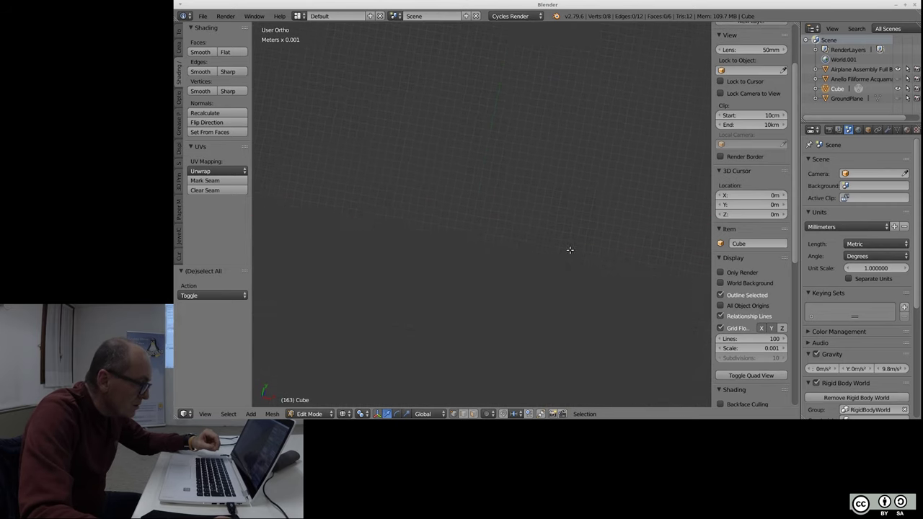
{"action": "scroll", "coordinate": [515, 190], "scroll_direction": "down", "scroll_amount": 3}
{"action": "scroll", "coordinate": [497, 312], "scroll_direction": "down", "scroll_amount": 1}
- Leave Edit Mode, tilt the view onto the cube, and re-enter Edit Mode
{"action": "key", "text": "Tab"}
{"action": "scroll", "coordinate": [490, 291], "scroll_direction": "up", "scroll_amount": 2}
{"action": "scroll", "coordinate": [498, 252], "scroll_direction": "up", "scroll_amount": 2}
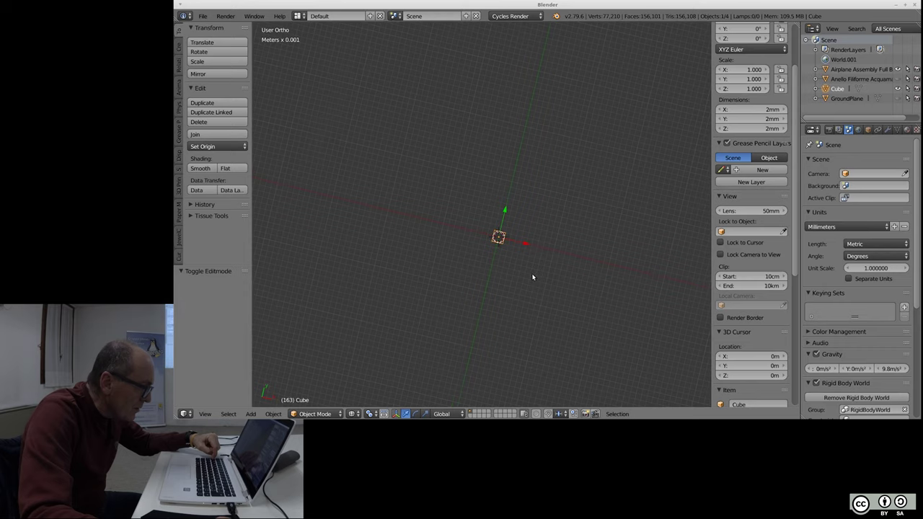
{"action": "middle_click_drag", "start_coordinate": [526, 248], "coordinate": [541, 216]}
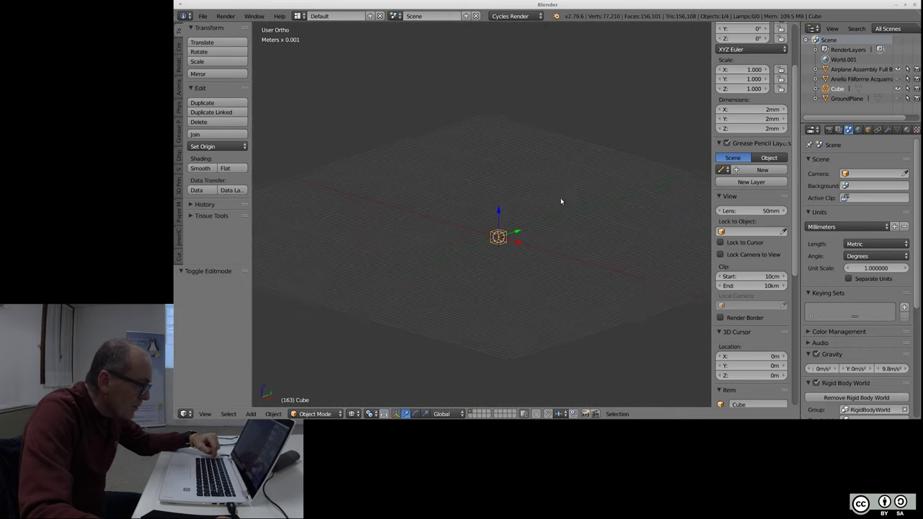
{"action": "scroll", "coordinate": [511, 239], "scroll_direction": "up", "scroll_amount": 4}
{"action": "scroll", "coordinate": [483, 248], "scroll_direction": "up", "scroll_amount": 4}
{"action": "key", "text": "Tab"}
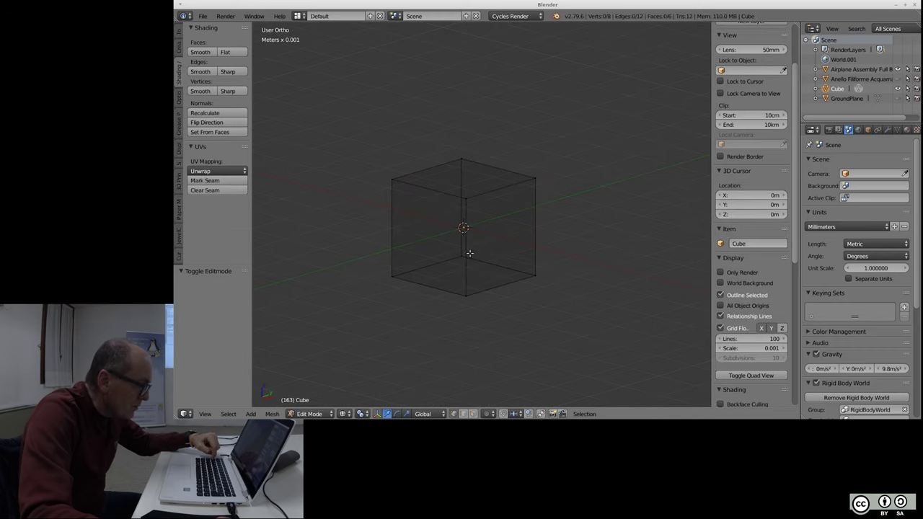
{"action": "scroll", "coordinate": [524, 189], "scroll_direction": "up", "scroll_amount": 5}
- Pull the cube's top-right corner vertex outward by about 0.78, 0.591 and -0.263 mm
{"action": "right_click", "coordinate": [552, 163]}
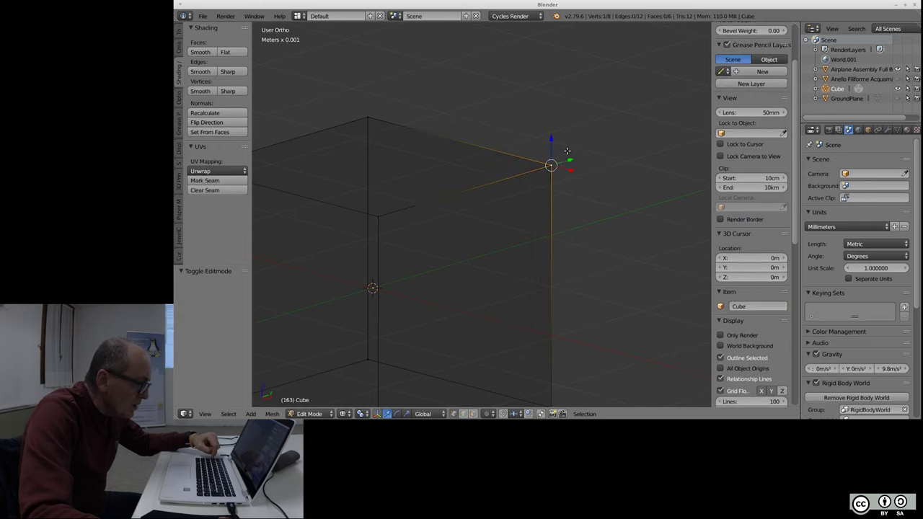
{"action": "scroll", "coordinate": [592, 157], "scroll_direction": "down", "scroll_amount": 5}
{"action": "middle_click_drag", "start_coordinate": [612, 171], "coordinate": [596, 209]}
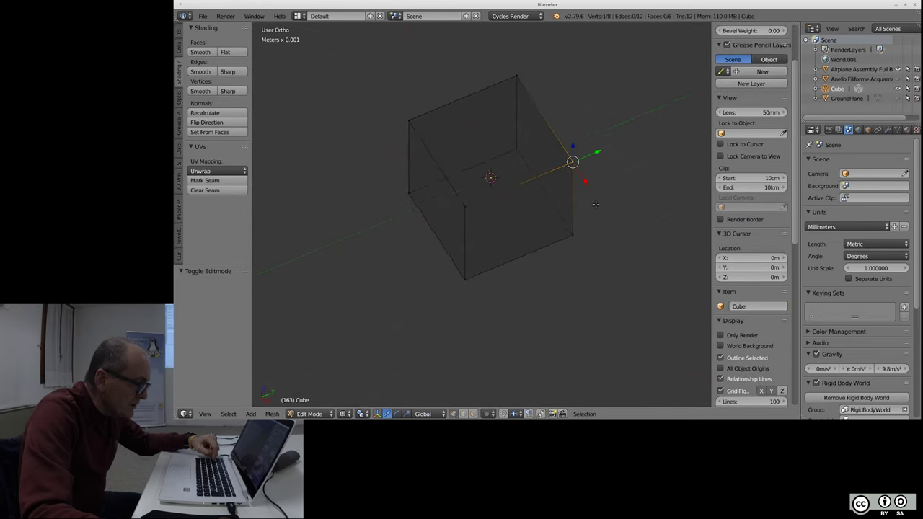
{"action": "key", "text": "g"}
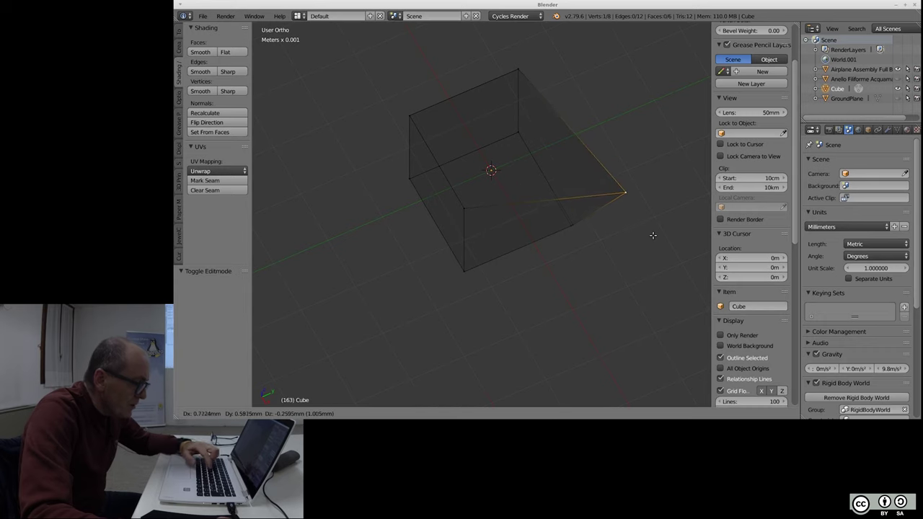
{"action": "left_click", "coordinate": [652, 236]}
{"action": "mouse_move", "coordinate": [602, 312]}
{"action": "middle_mouse_down"}
{"action": "mouse_move", "coordinate": [648, 239]}
{"action": "mouse_move", "coordinate": [654, 257]}
{"action": "mouse_move", "coordinate": [628, 191]}
{"action": "middle_mouse_up"}
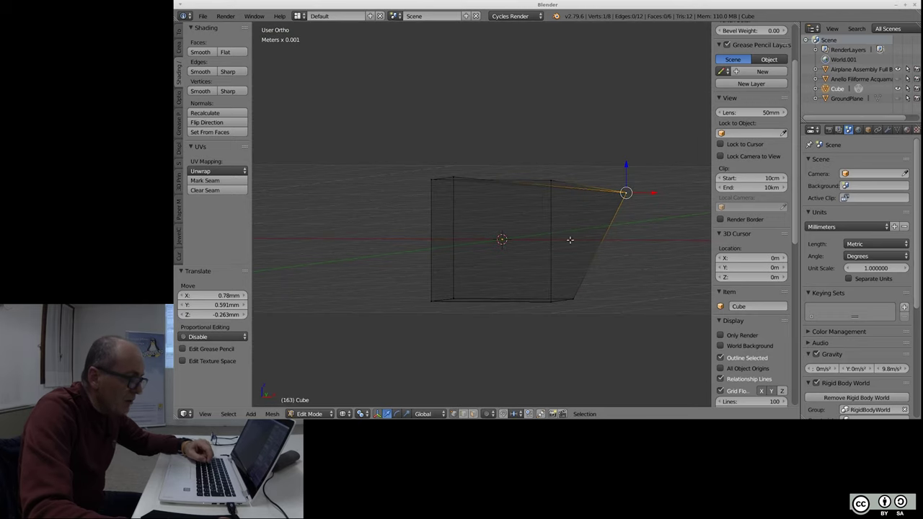
{"action": "middle_click_drag", "start_coordinate": [651, 285], "coordinate": [592, 279]}
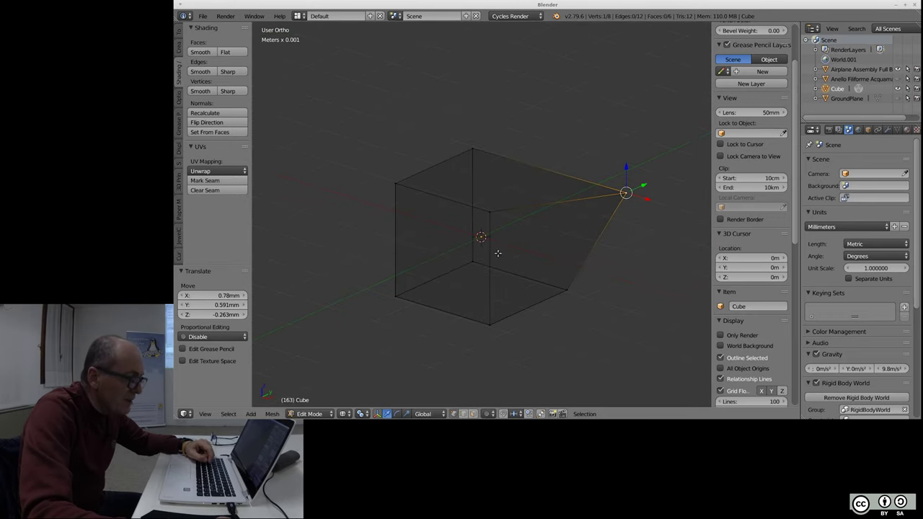
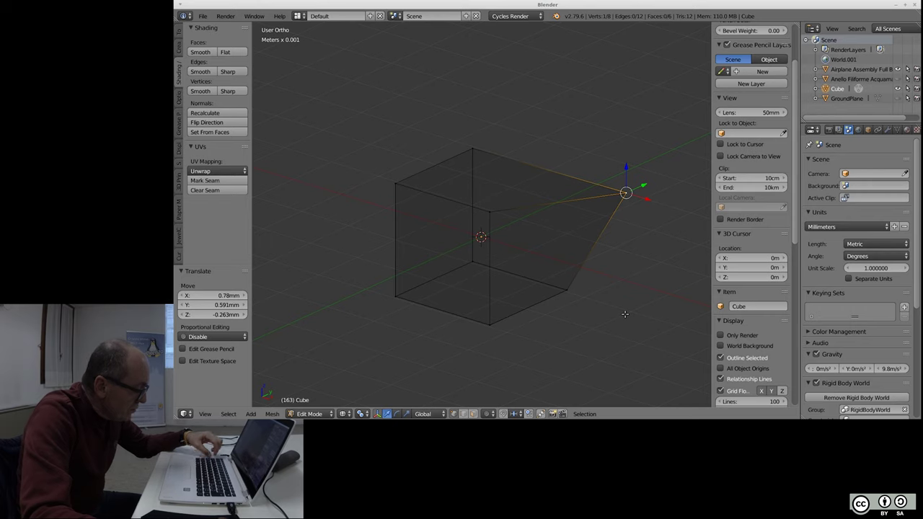
- Try Make Planar Faces on the whole cube, then undo it
{"action": "key", "text": "shift+a"}
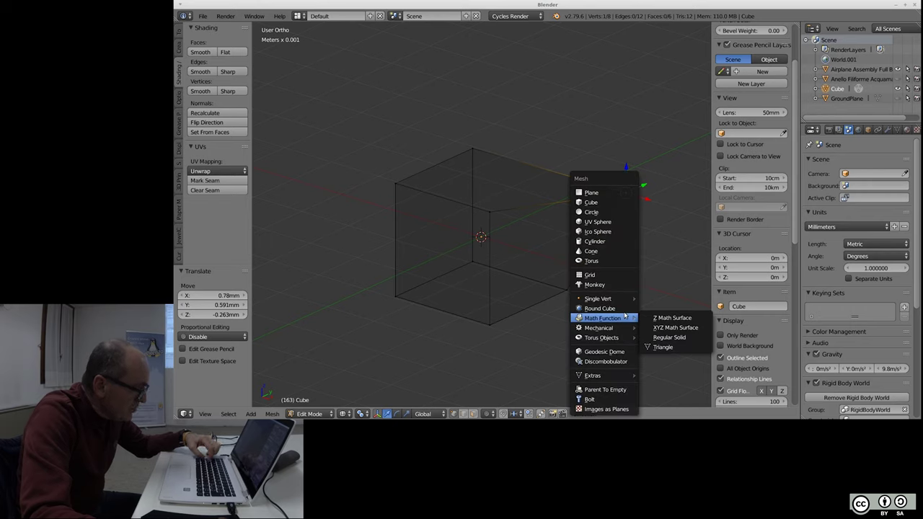
{"action": "key", "text": "Escape"}
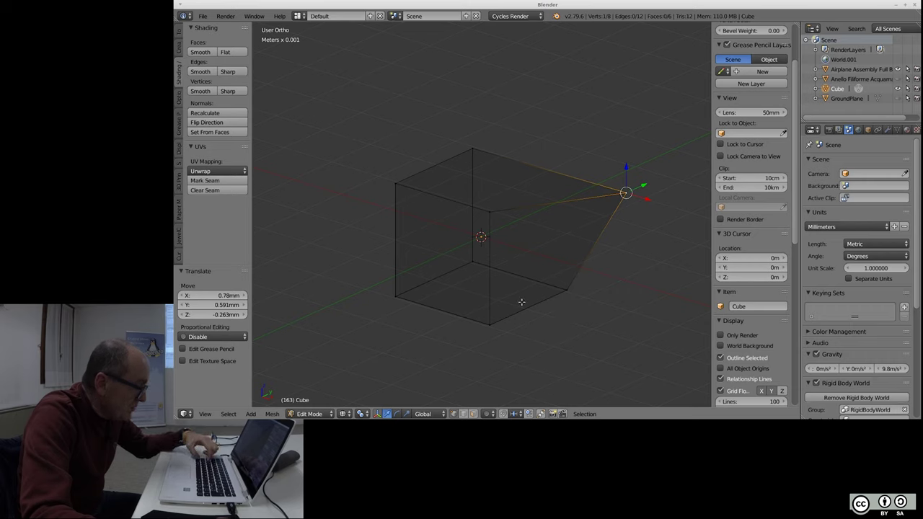
{"action": "key", "text": "a"}
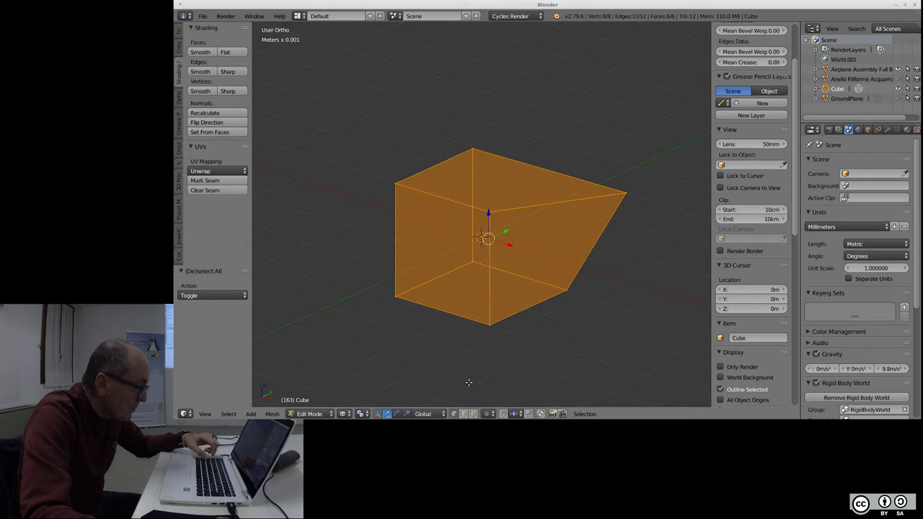
{"action": "left_click", "coordinate": [272, 413]}
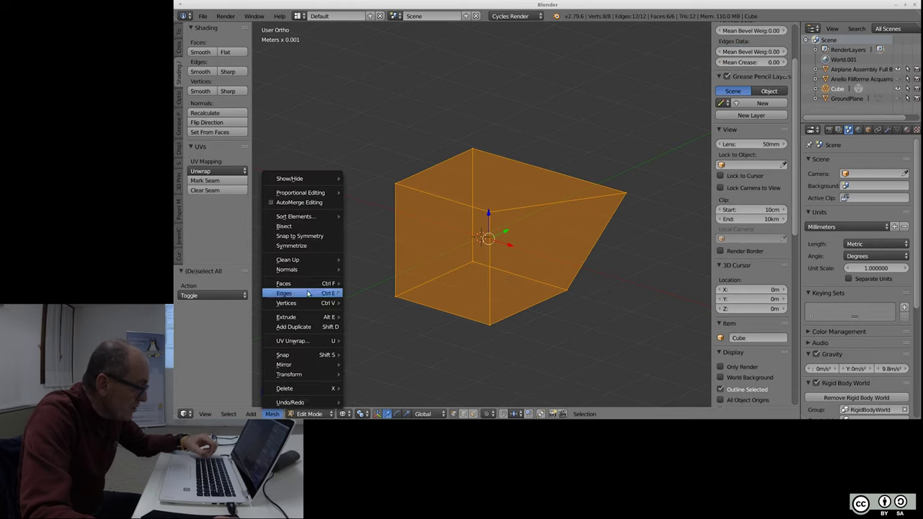
{"action": "mouse_move", "coordinate": [289, 260]}
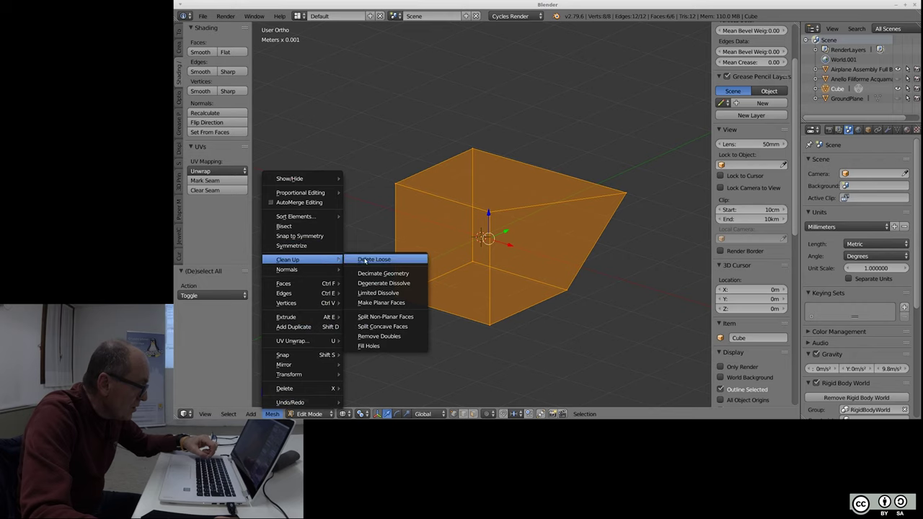
{"action": "left_click", "coordinate": [419, 303]}
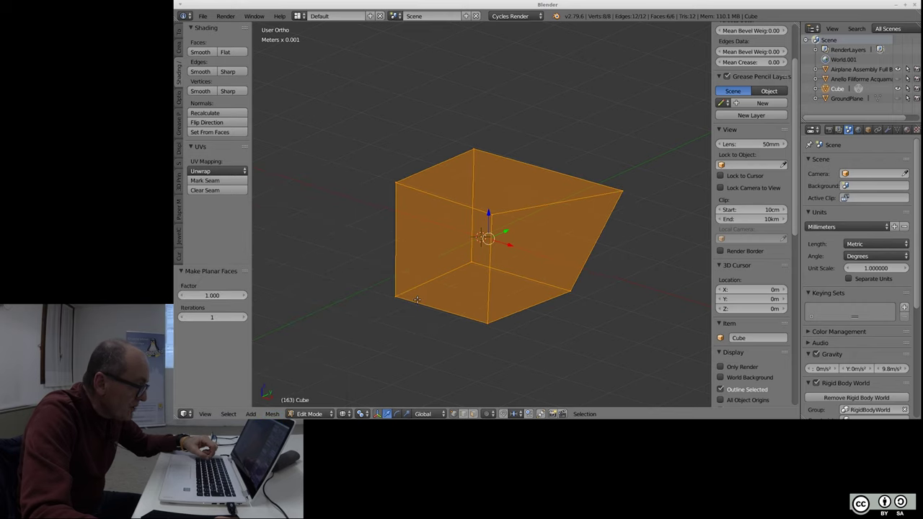
{"action": "key", "text": "ctrl+z"}
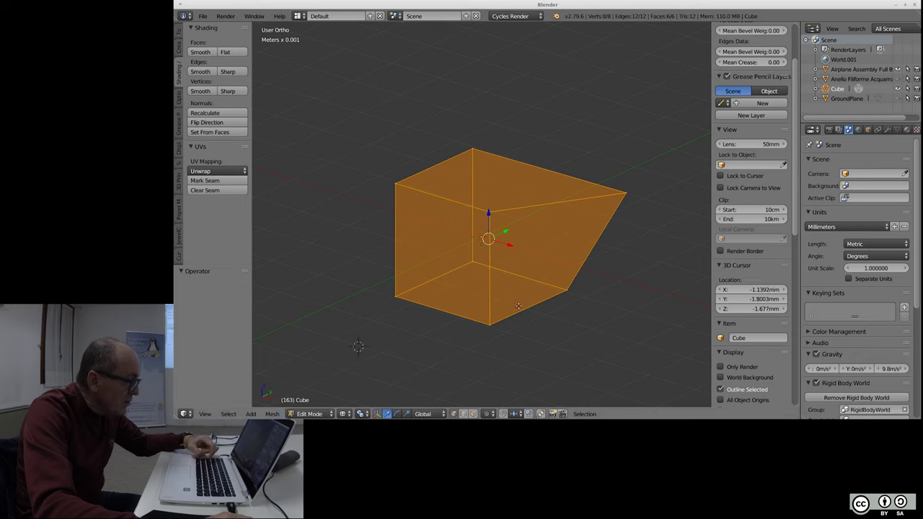
- With nothing selected, run Split Concave Faces and then Make Planar Faces on the mesh
{"action": "key", "text": "a"}
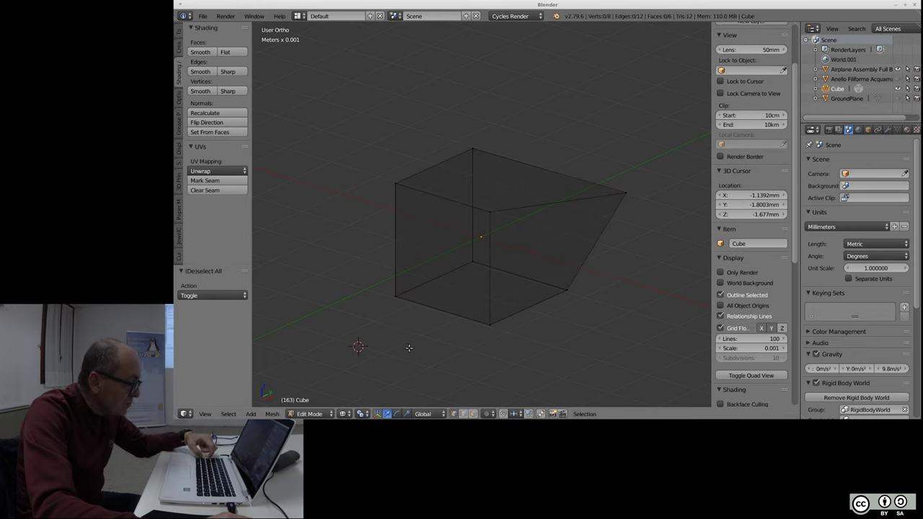
{"action": "left_click", "coordinate": [272, 414]}
{"action": "mouse_move", "coordinate": [284, 293]}
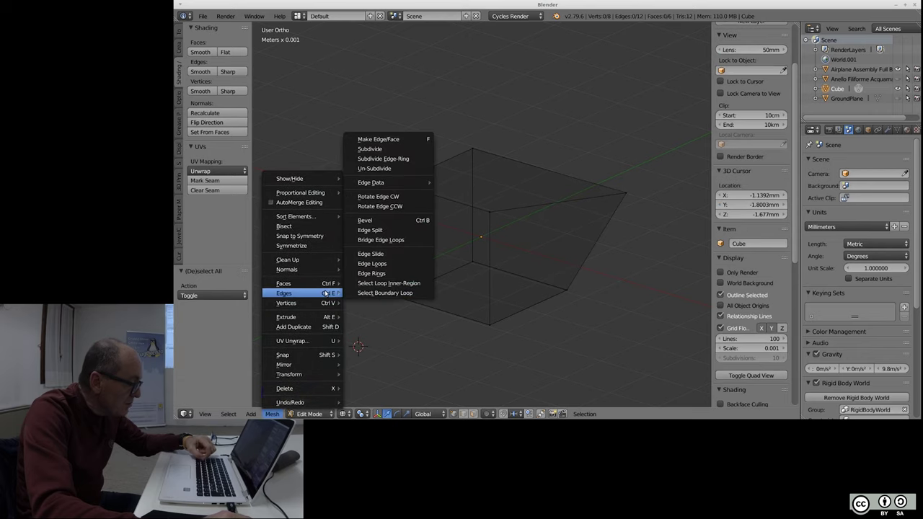
{"action": "left_click", "coordinate": [388, 327]}
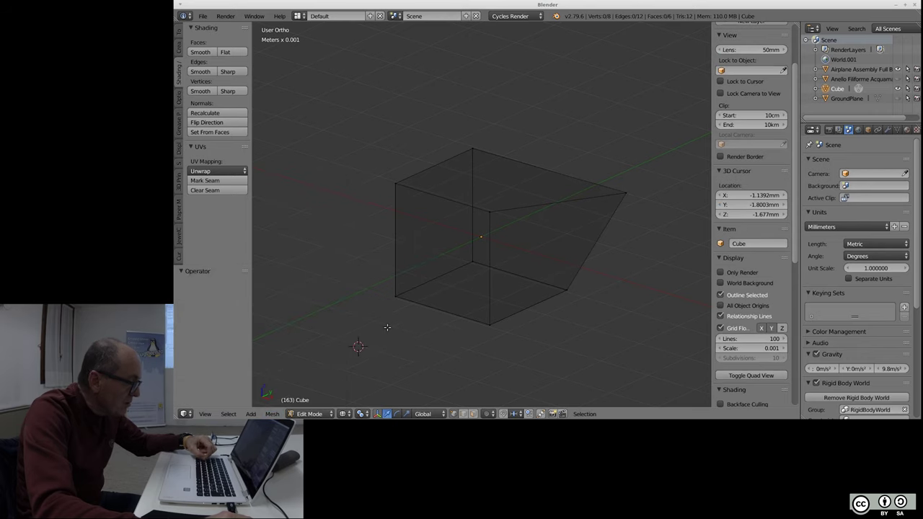
{"action": "left_click", "coordinate": [273, 414]}
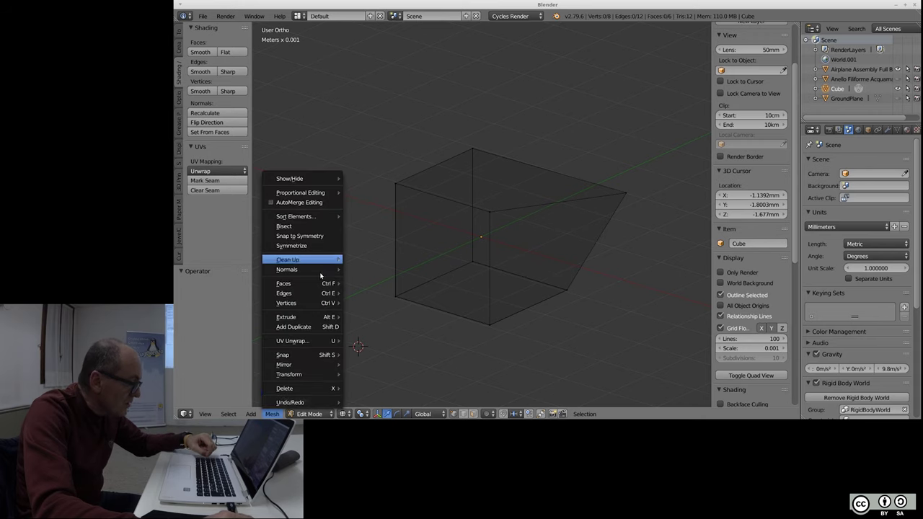
{"action": "mouse_move", "coordinate": [288, 259]}
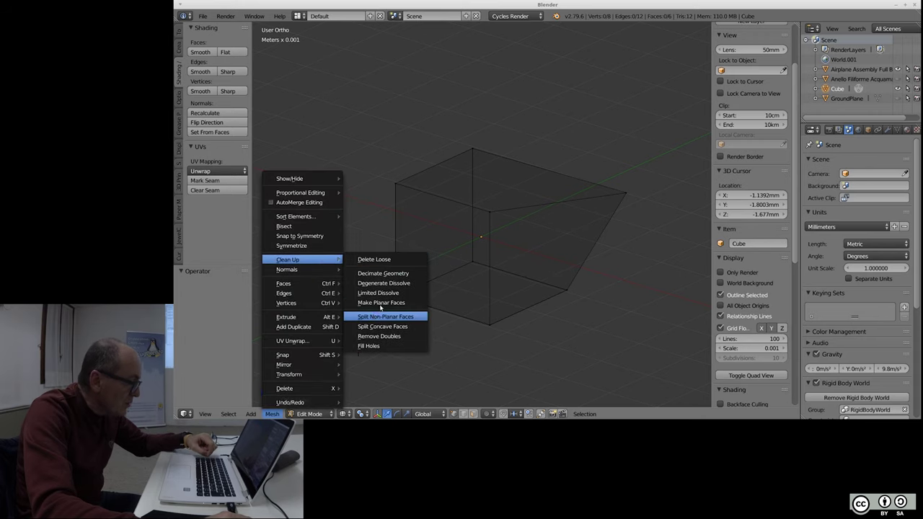
{"action": "left_click", "coordinate": [382, 303]}
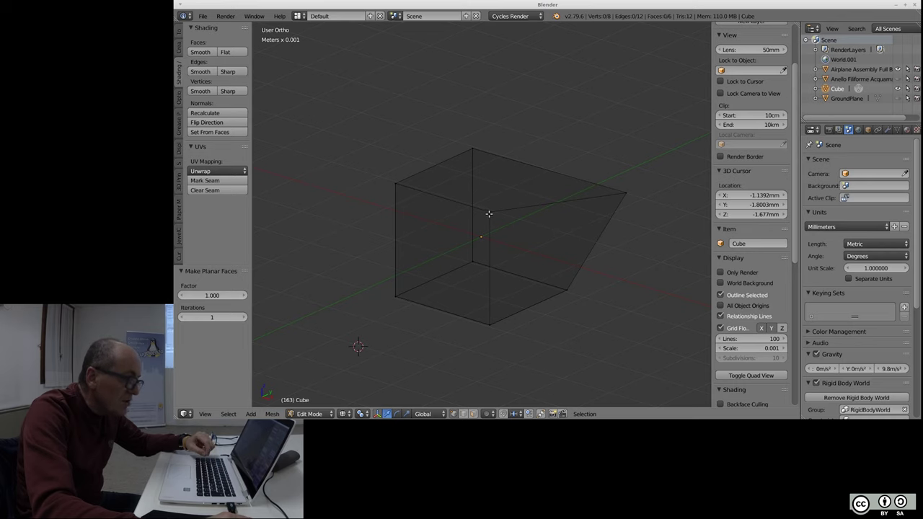
- Select the warped front face's four corner vertices and apply Make Planar Faces to it
{"action": "right_click", "coordinate": [489, 214]}
{"action": "right_click", "coordinate": [489, 322], "text": "ctrl"}
{"action": "right_click", "coordinate": [569, 282], "text": "ctrl"}
{"action": "right_click", "coordinate": [619, 194], "text": "ctrl"}
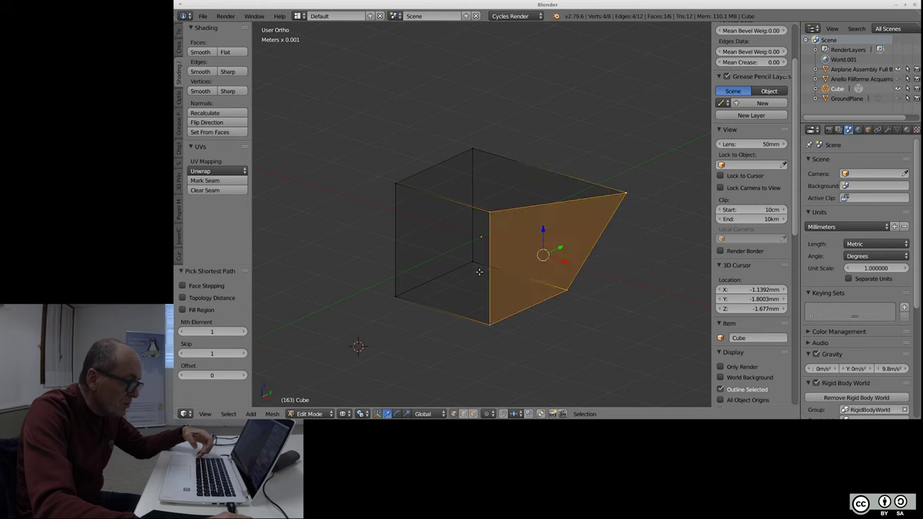
{"action": "left_click", "coordinate": [272, 414]}
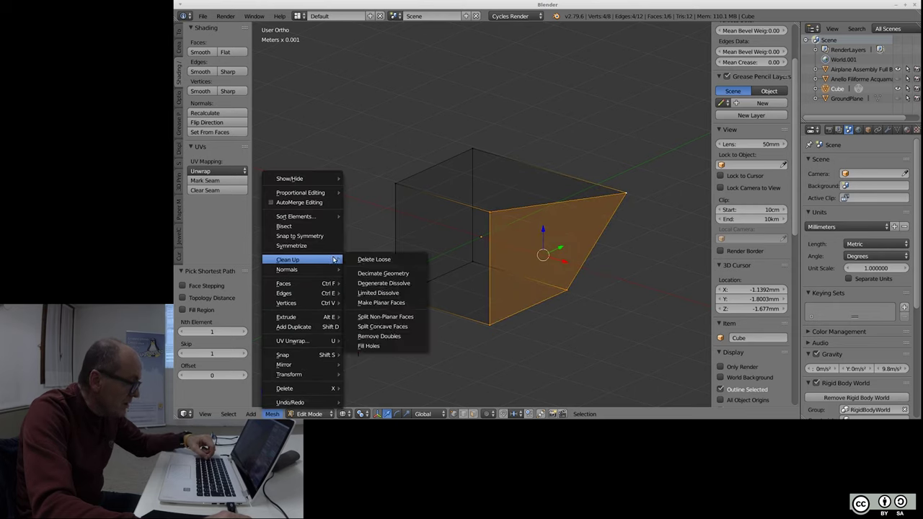
{"action": "mouse_move", "coordinate": [288, 260]}
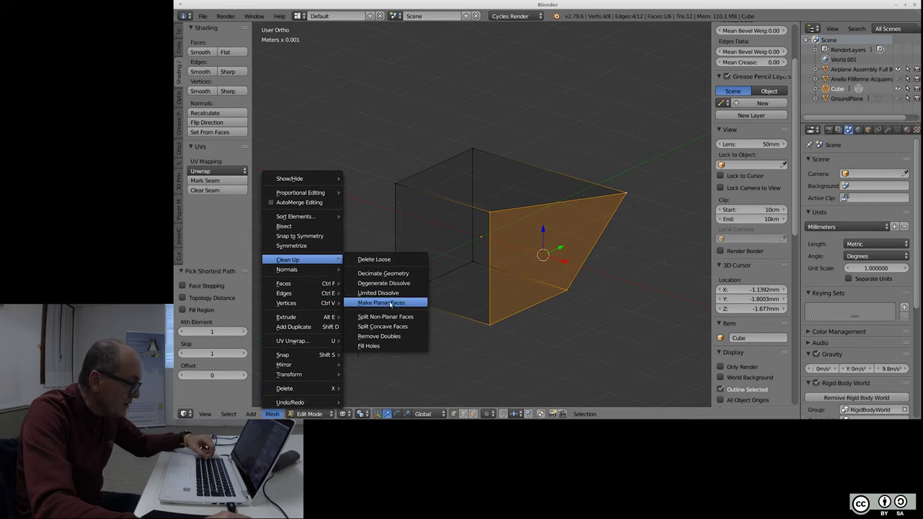
{"action": "left_click", "coordinate": [390, 304]}
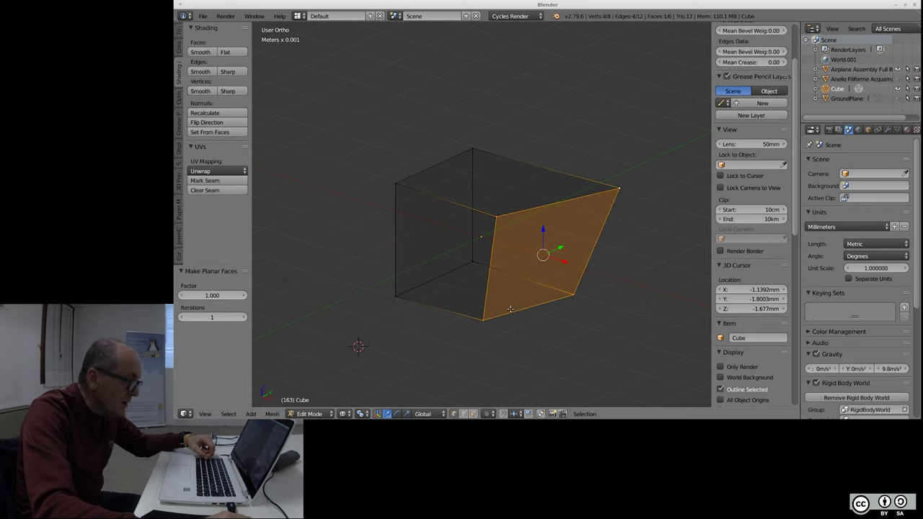
- Deselect, check the cube from top view, then select all and orbit to an angled view
{"action": "key", "text": "a"}
{"action": "middle_click_drag", "start_coordinate": [640, 291], "coordinate": [640, 285]}
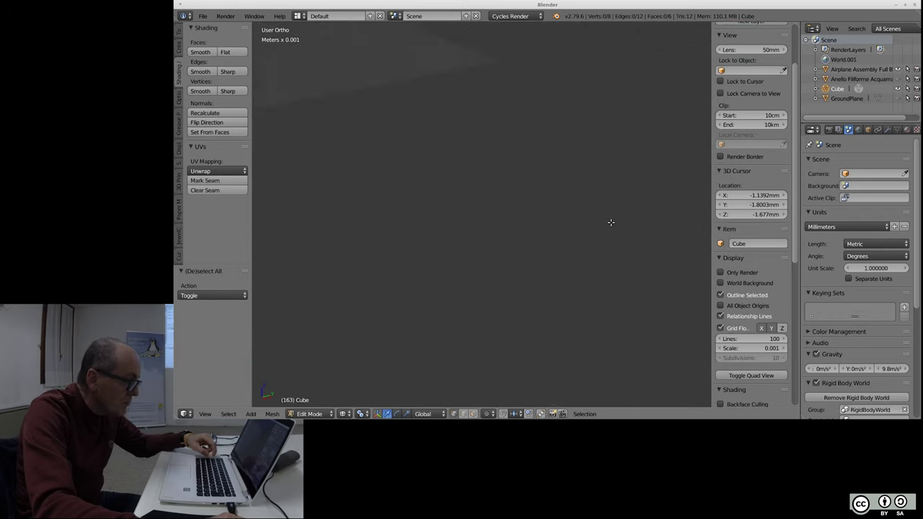
{"action": "key", "text": "KP_7"}
{"action": "scroll", "coordinate": [476, 271], "scroll_direction": "down", "scroll_amount": 3}
{"action": "scroll", "coordinate": [459, 254], "scroll_direction": "down", "scroll_amount": 2}
{"action": "scroll", "coordinate": [614, 335], "scroll_direction": "up", "scroll_amount": 15}
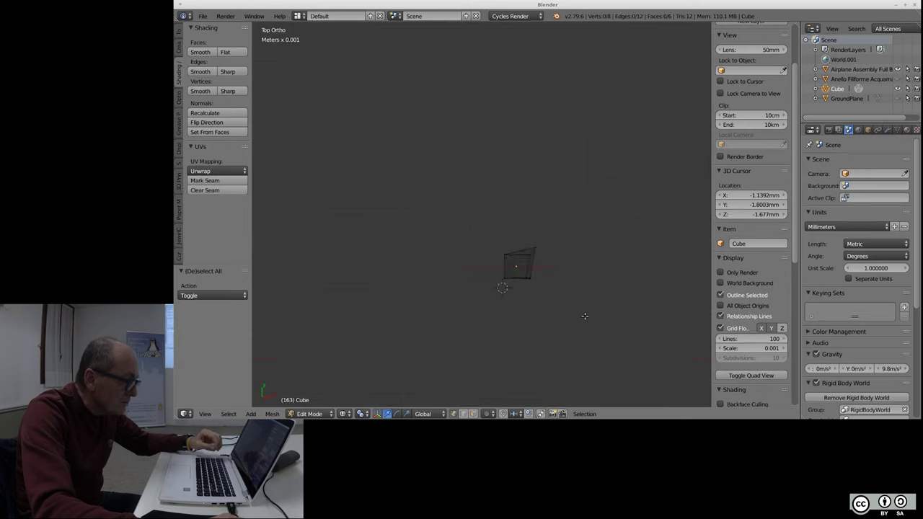
{"action": "scroll", "coordinate": [584, 313], "scroll_direction": "up", "scroll_amount": 3}
{"action": "scroll", "coordinate": [563, 288], "scroll_direction": "up", "scroll_amount": 4}
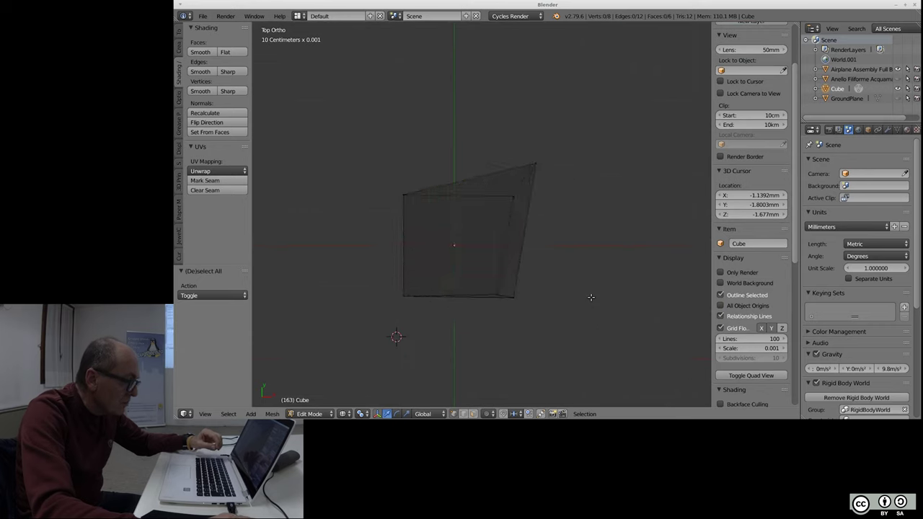
{"action": "key", "text": "a"}
{"action": "mouse_move", "coordinate": [600, 318]}
{"action": "middle_mouse_down"}
{"action": "mouse_move", "coordinate": [572, 304]}
{"action": "mouse_move", "coordinate": [507, 223]}
{"action": "mouse_move", "coordinate": [369, 264]}
{"action": "middle_mouse_up"}
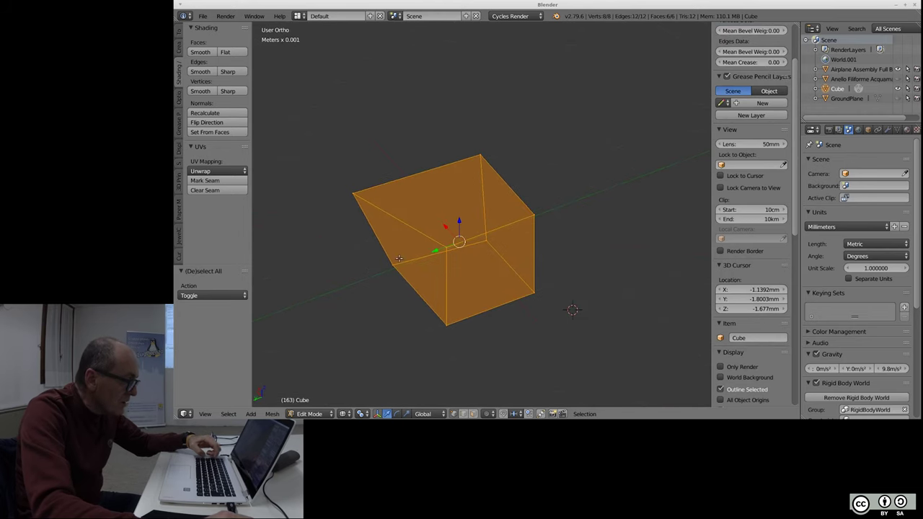
- Select the stretched left side face's corners, apply Make Planar Faces, and orbit to inspect it
{"action": "right_click", "coordinate": [399, 260]}
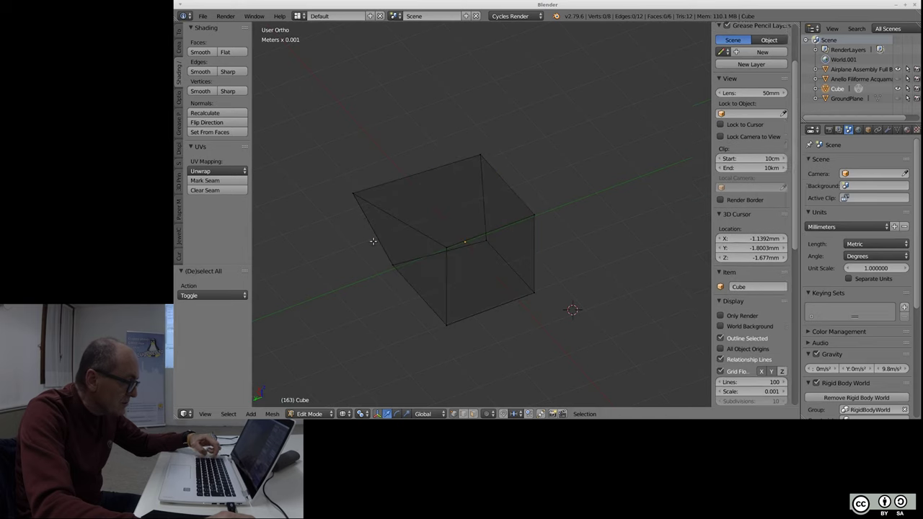
{"action": "right_click", "coordinate": [353, 195]}
{"action": "right_click", "coordinate": [447, 248], "text": "ctrl"}
{"action": "right_click", "coordinate": [447, 324], "text": "ctrl"}
{"action": "right_click", "coordinate": [393, 266], "text": "ctrl"}
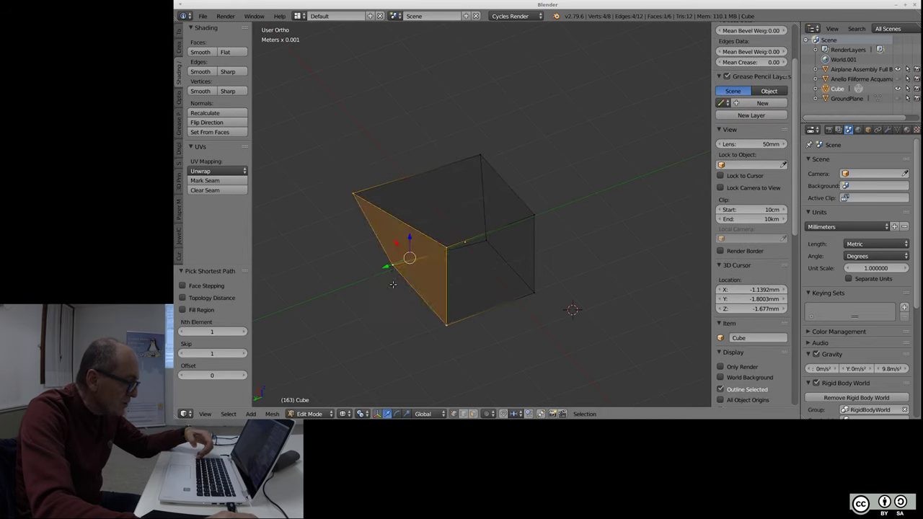
{"action": "left_click", "coordinate": [272, 414]}
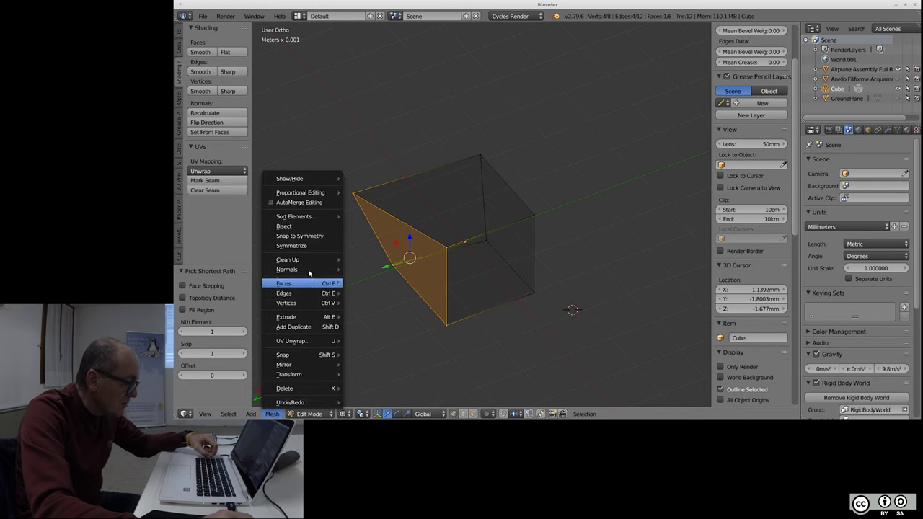
{"action": "mouse_move", "coordinate": [288, 260]}
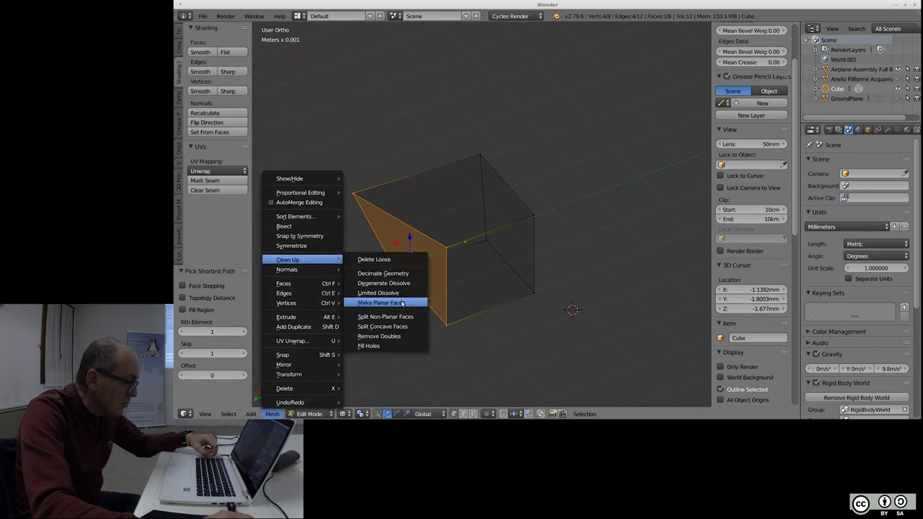
{"action": "left_click", "coordinate": [402, 303]}
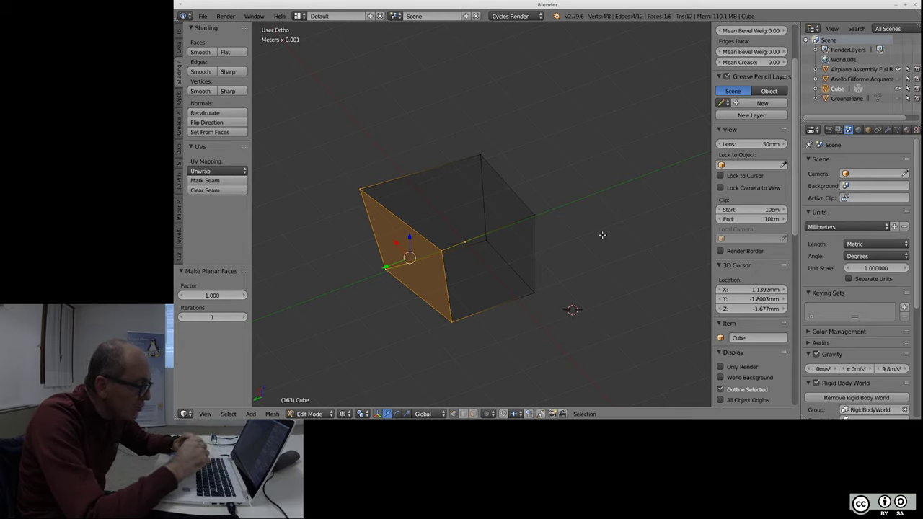
{"action": "mouse_move", "coordinate": [402, 287]}
{"action": "middle_mouse_down"}
{"action": "mouse_move", "coordinate": [568, 263]}
{"action": "mouse_move", "coordinate": [544, 274]}
{"action": "mouse_move", "coordinate": [481, 275]}
{"action": "mouse_move", "coordinate": [511, 271]}
{"action": "mouse_move", "coordinate": [531, 226]}
{"action": "middle_mouse_up"}
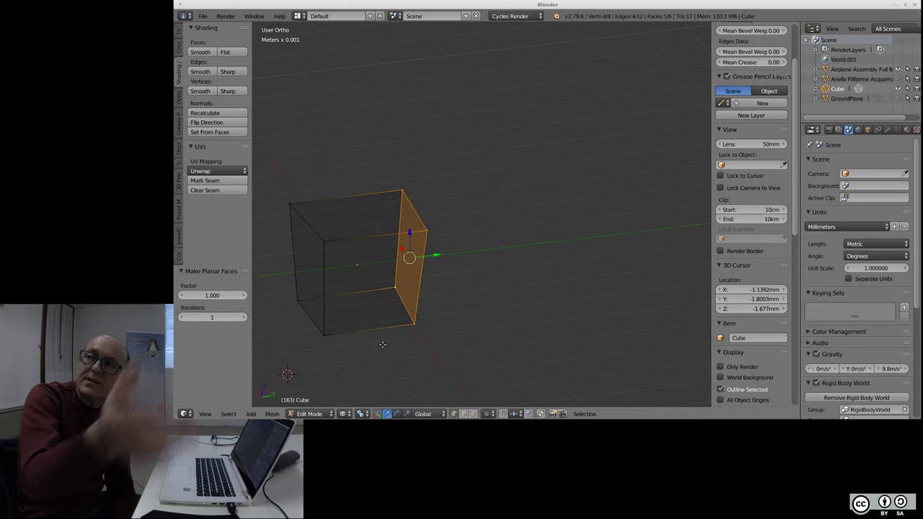
{"action": "key", "text": "super+s"}
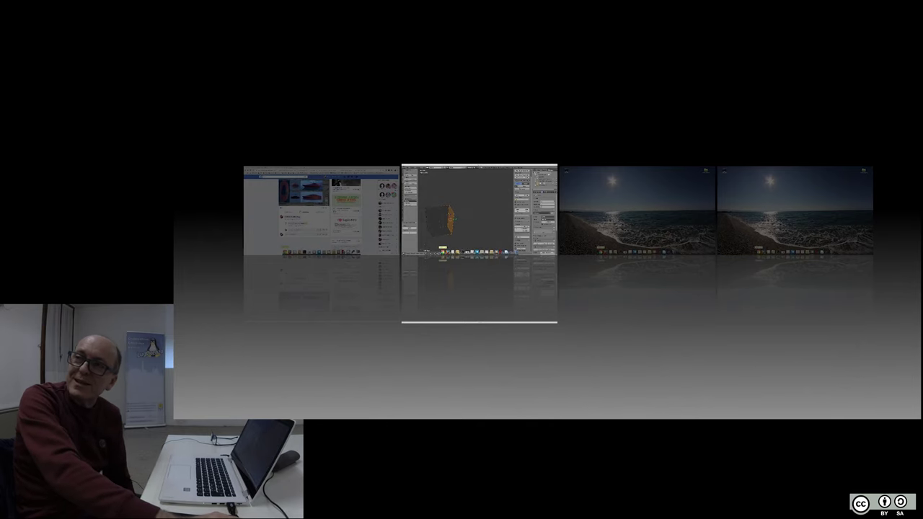
- Back in Blender, grab one cube corner vertex and pull it outward to distort the mesh
{"action": "left_click", "coordinate": [497, 208]}
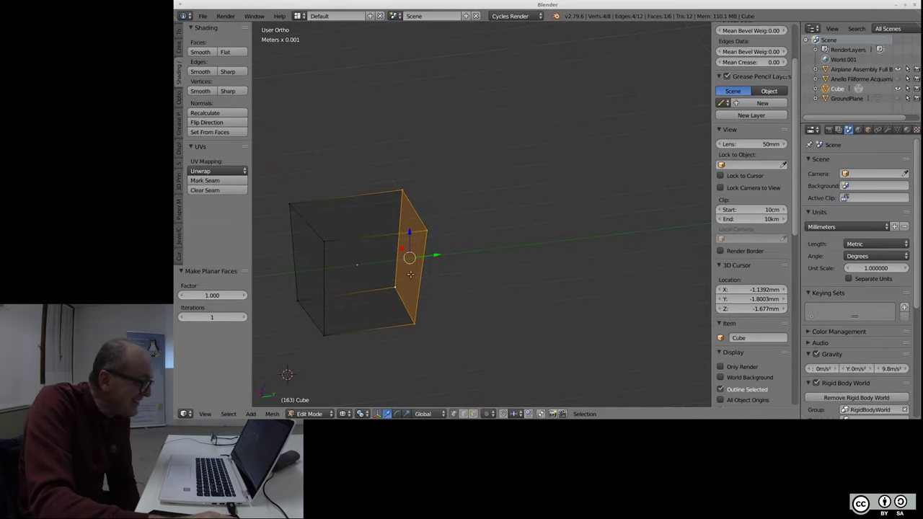
{"action": "key", "text": "a"}
{"action": "key", "text": "a"}
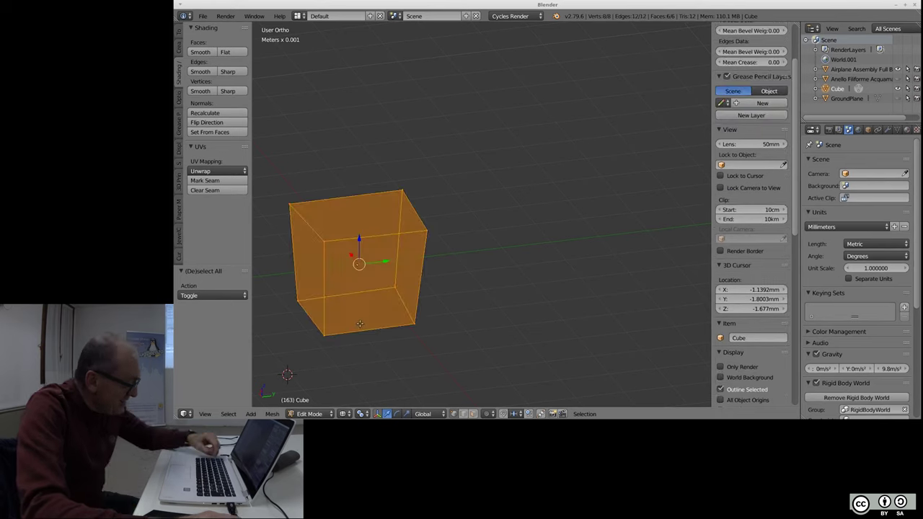
{"action": "left_click", "coordinate": [270, 414]}
{"action": "mouse_move", "coordinate": [288, 260]}
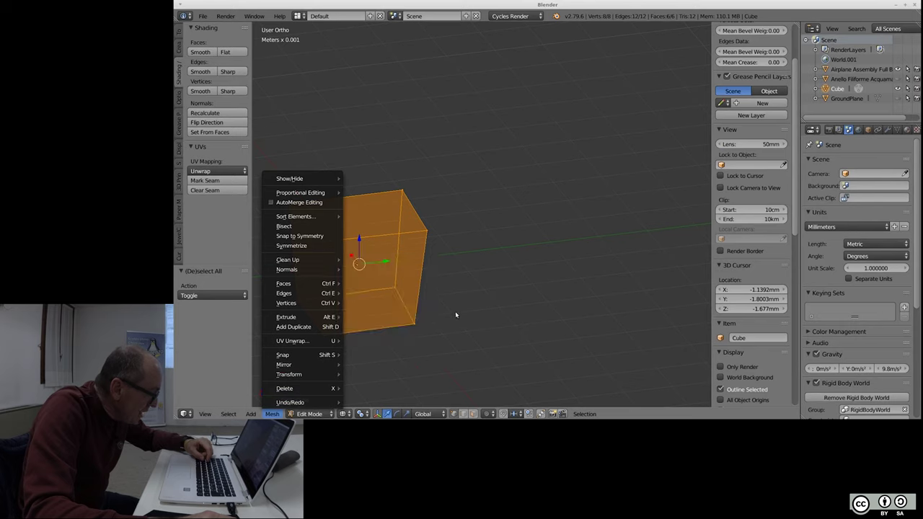
{"action": "key", "text": "Escape"}
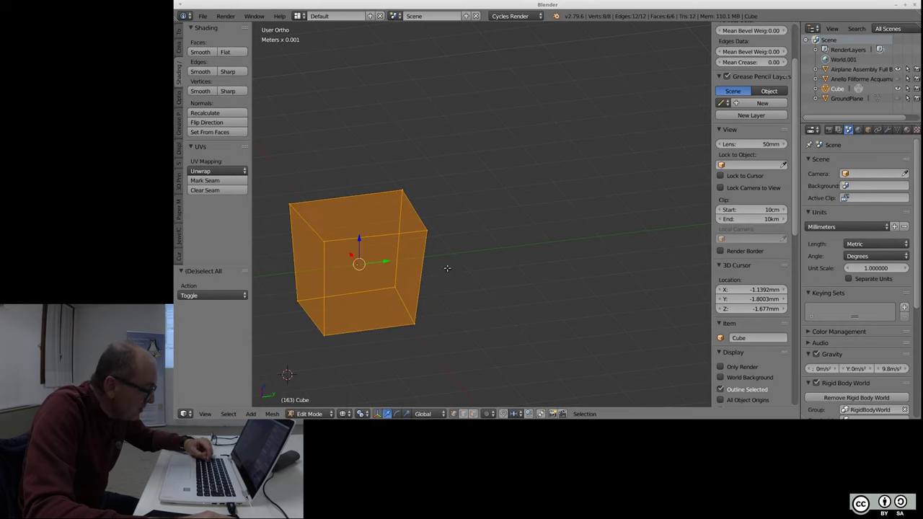
{"action": "key", "text": "a"}
{"action": "right_click", "coordinate": [425, 232]}
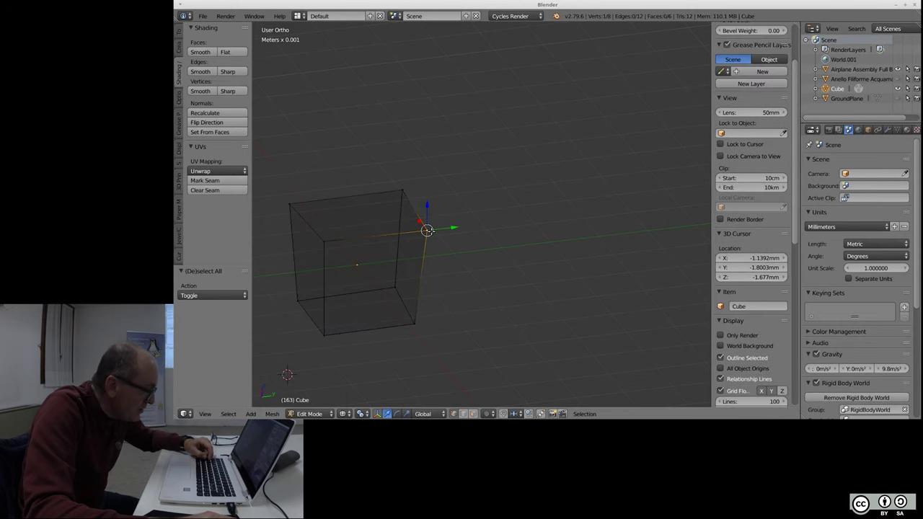
{"action": "key", "text": "g"}
{"action": "left_click", "coordinate": [495, 277]}
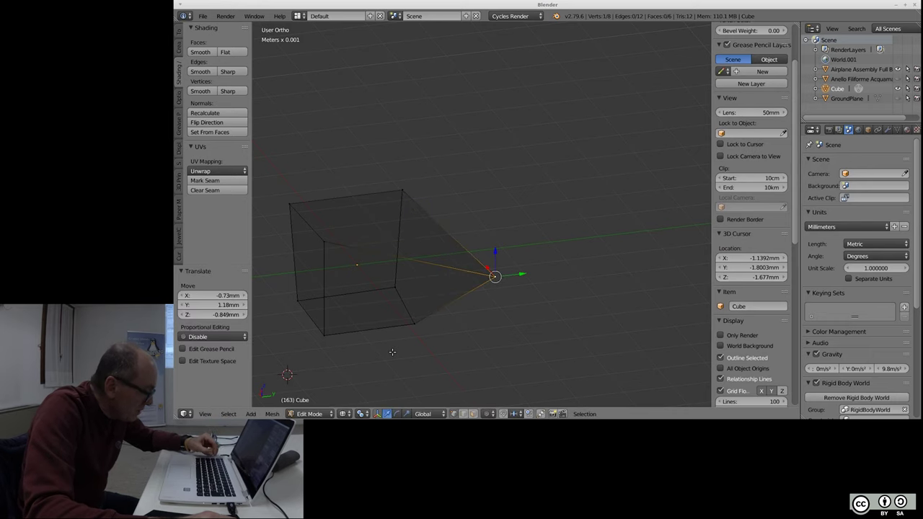
- Split the whole distorted cube's non-planar faces, then deselect all and zoom
{"action": "key", "text": "a"}
{"action": "key", "text": "a"}
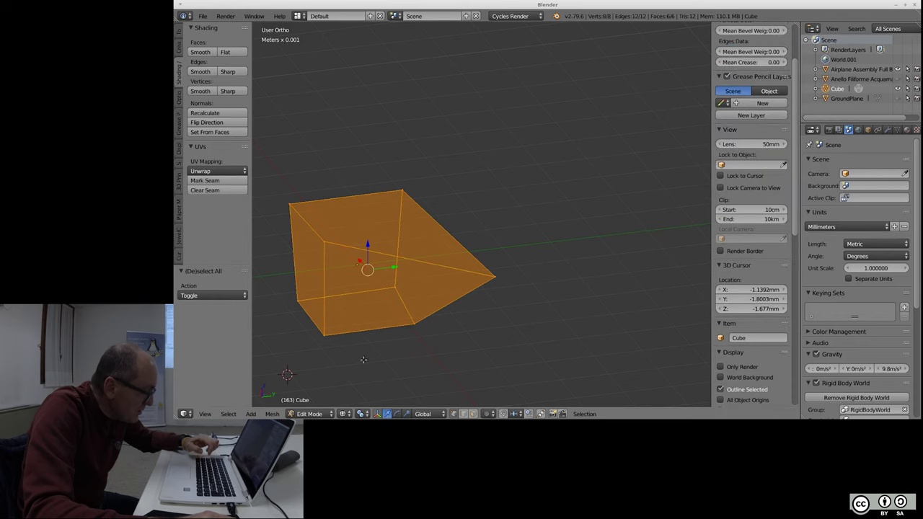
{"action": "left_click", "coordinate": [272, 414]}
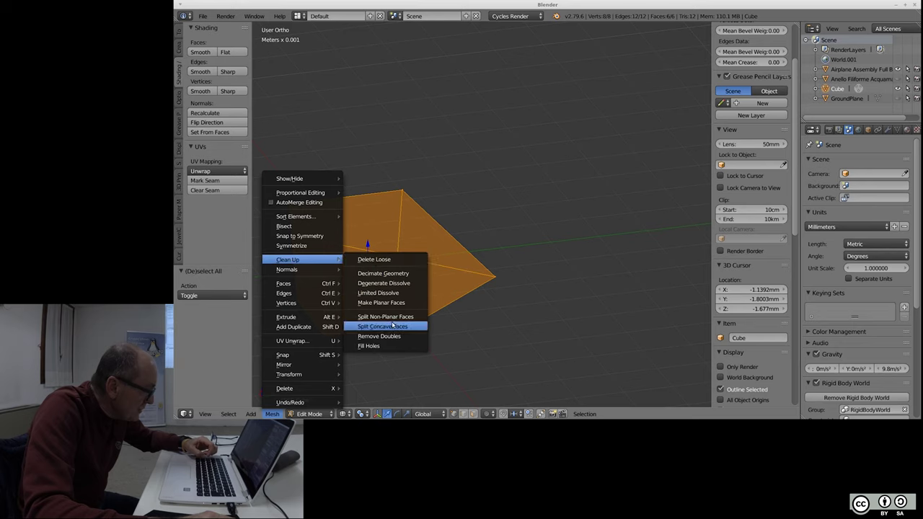
{"action": "left_click", "coordinate": [396, 318]}
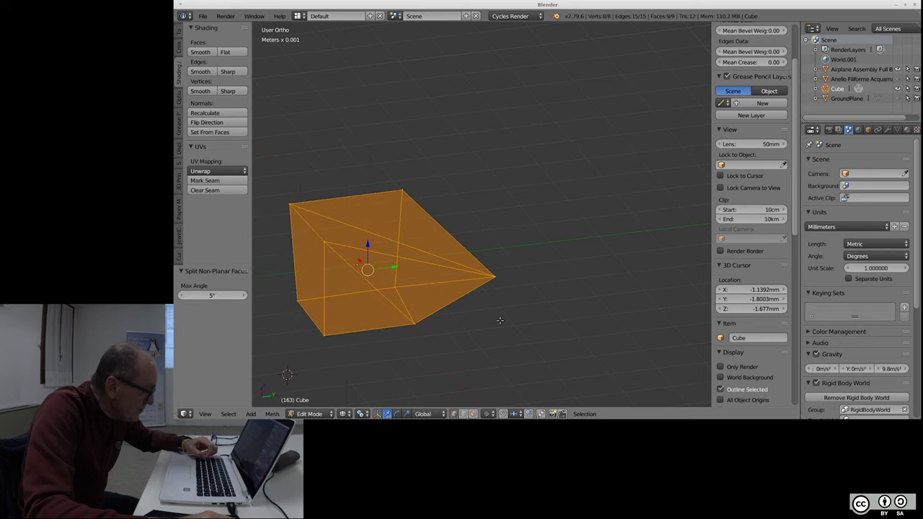
{"action": "key", "text": "a"}
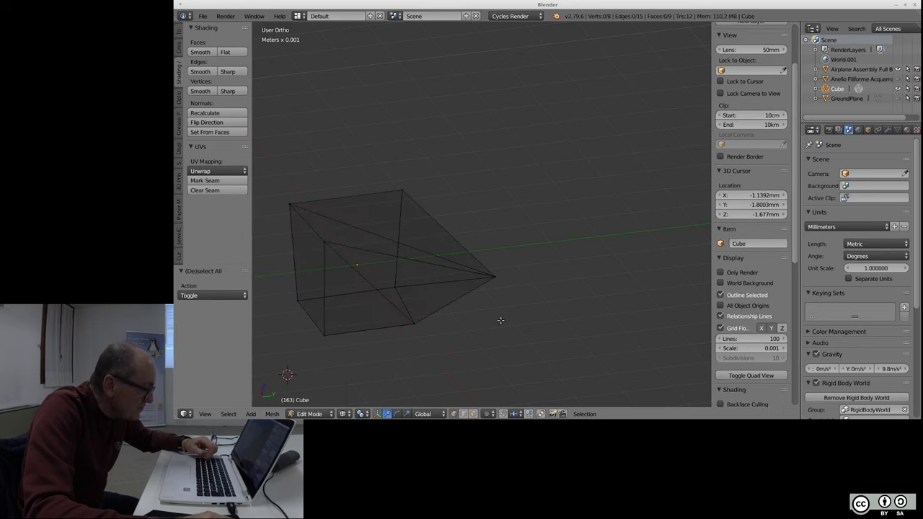
{"action": "scroll", "coordinate": [510, 318], "scroll_direction": "down", "scroll_amount": 3}
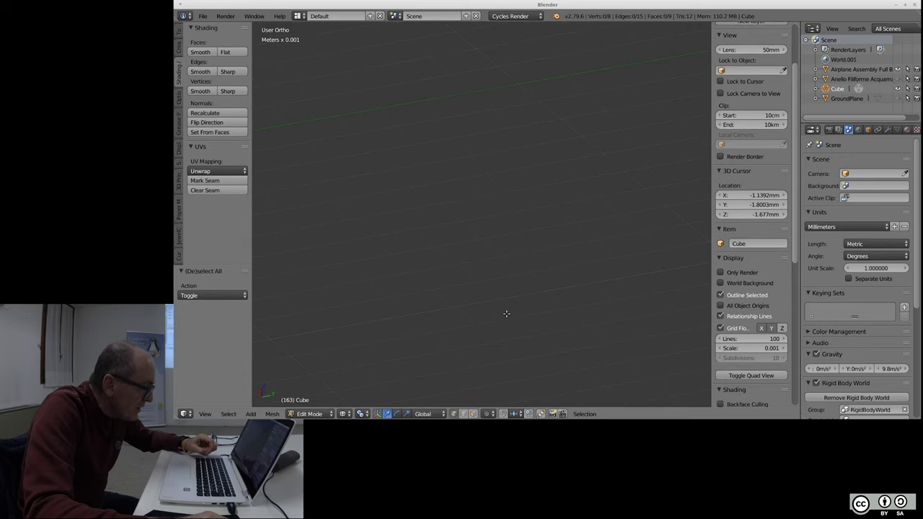
{"action": "scroll", "coordinate": [578, 279], "scroll_direction": "down", "scroll_amount": 3}
{"action": "scroll", "coordinate": [459, 298], "scroll_direction": "up", "scroll_amount": 3}
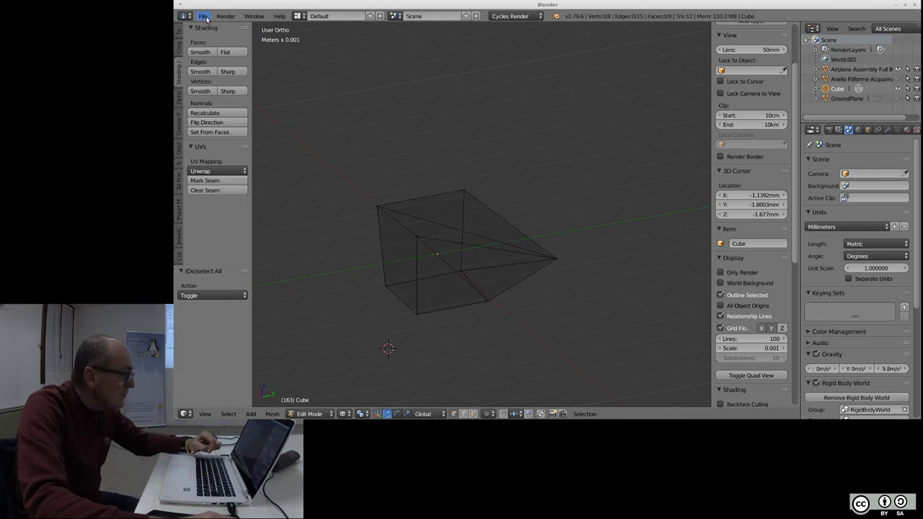
{"action": "left_click", "coordinate": [204, 15]}
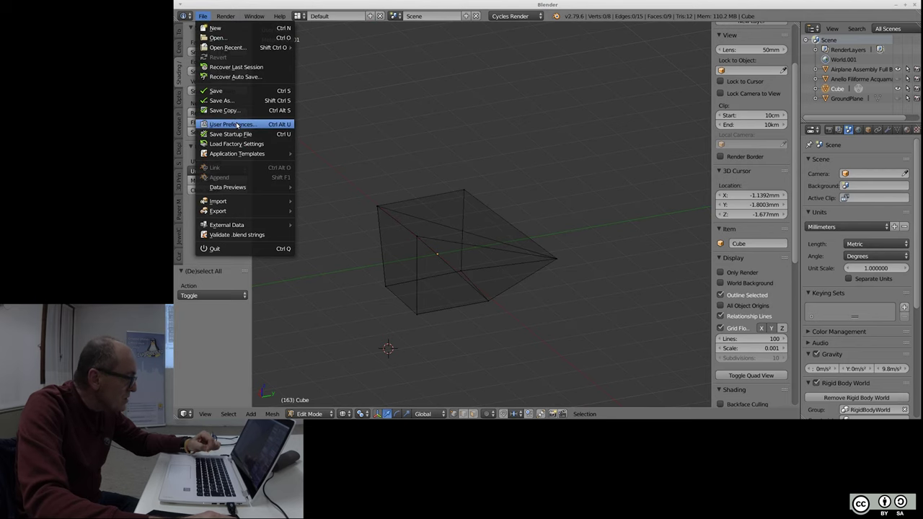
{"action": "left_click", "coordinate": [237, 125]}
{"action": "left_click_drag", "start_coordinate": [399, 6], "coordinate": [504, 34]}
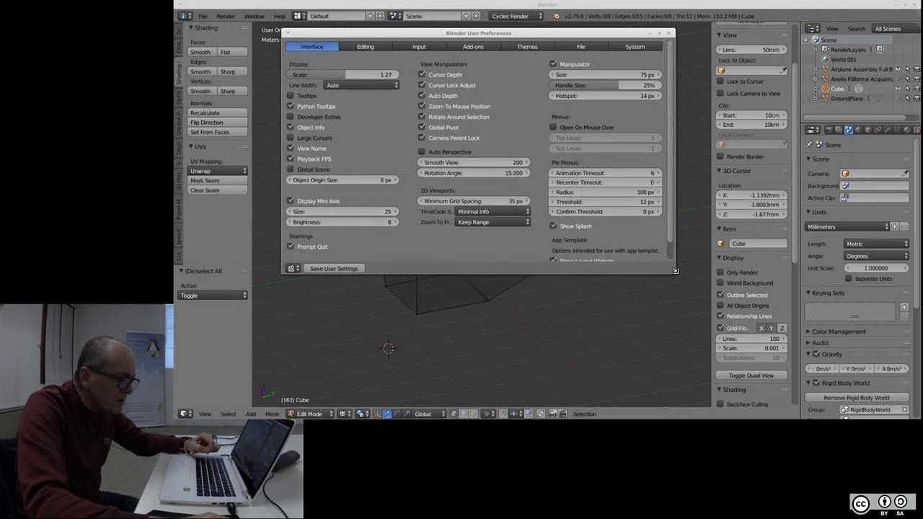
{"action": "left_click_drag", "start_coordinate": [676, 271], "coordinate": [808, 347]}
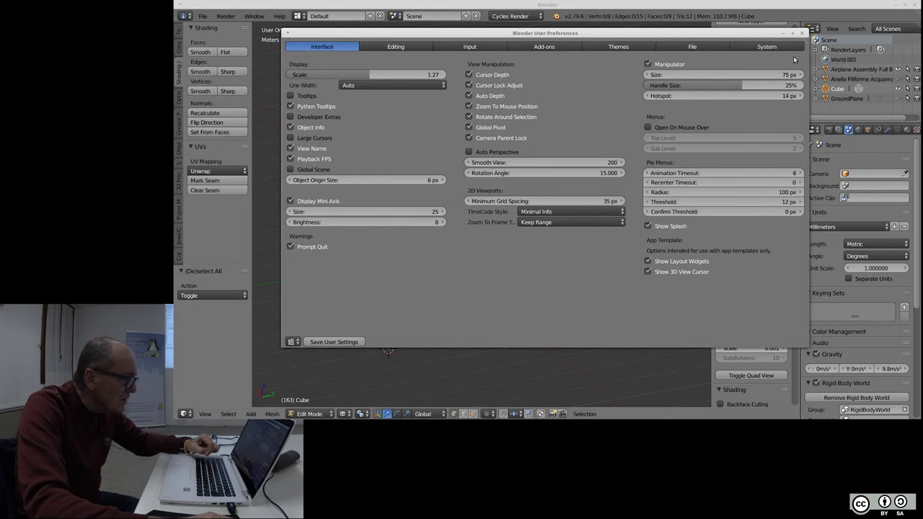
{"action": "left_click", "coordinate": [802, 32]}
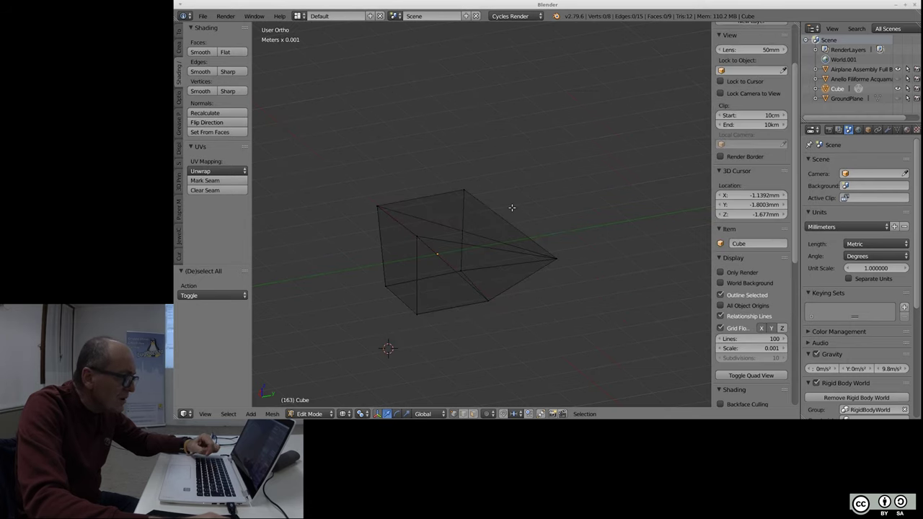
{"action": "key", "text": "a"}
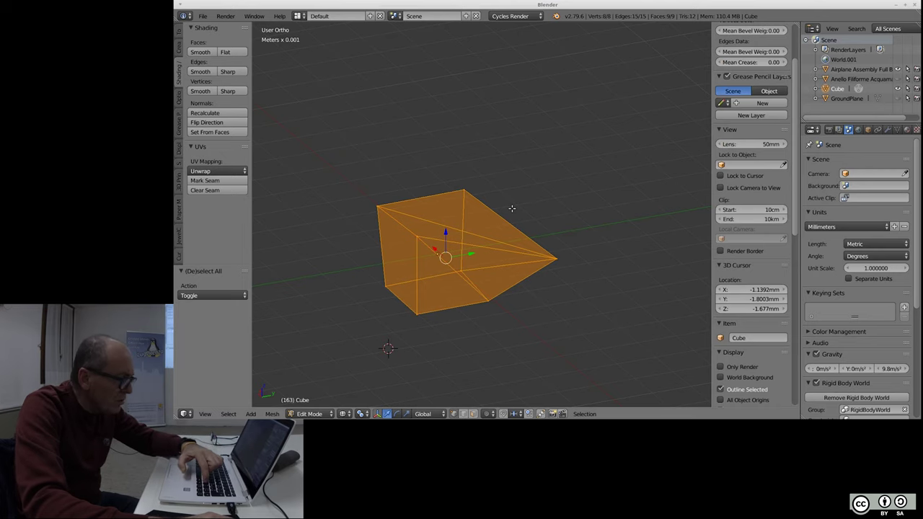
- Set the transform pivot point to the 3D Cursor
{"action": "scroll", "coordinate": [468, 209], "scroll_direction": "down", "scroll_amount": 4}
{"action": "scroll", "coordinate": [454, 216], "scroll_direction": "down", "scroll_amount": 2}
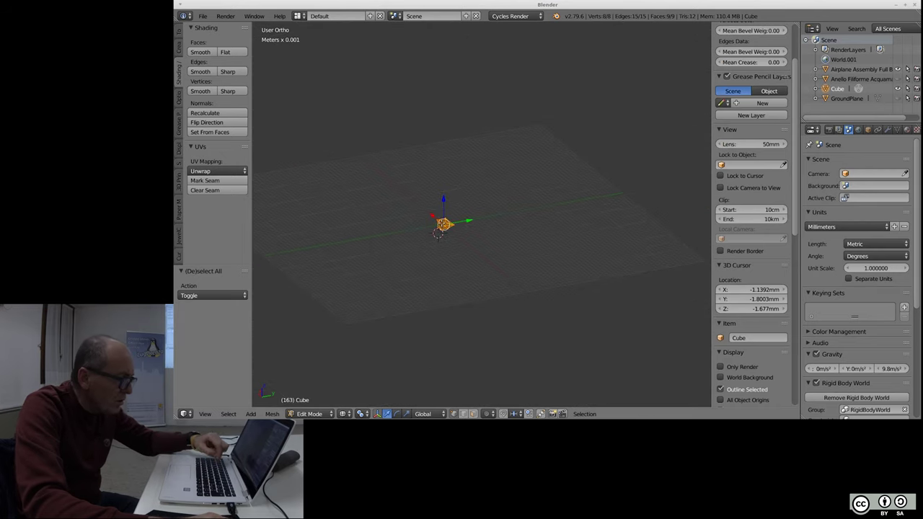
{"action": "scroll", "coordinate": [448, 220], "scroll_direction": "up", "scroll_amount": 5}
{"action": "scroll", "coordinate": [450, 219], "scroll_direction": "up", "scroll_amount": 4}
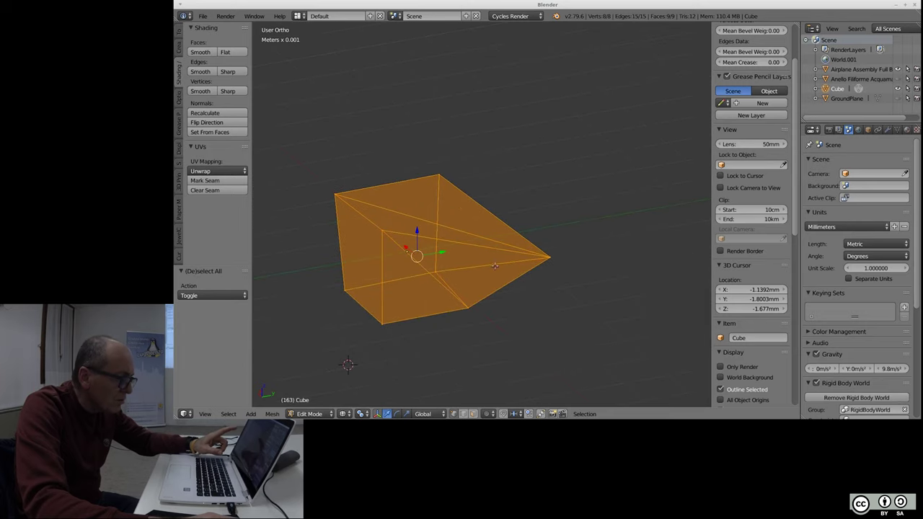
{"action": "key", "text": "period"}
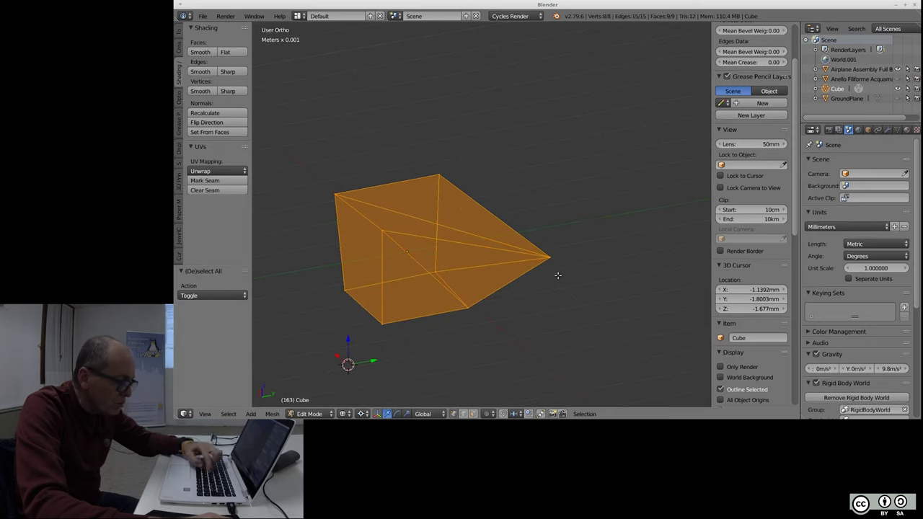
- Deselect the cube, pan the view around it, and reframe it with Home
{"action": "mouse_move", "coordinate": [560, 288]}
{"action": "middle_mouse_down"}
{"action": "mouse_move", "coordinate": [327, 382]}
{"action": "mouse_move", "coordinate": [573, 300]}
{"action": "middle_mouse_up"}
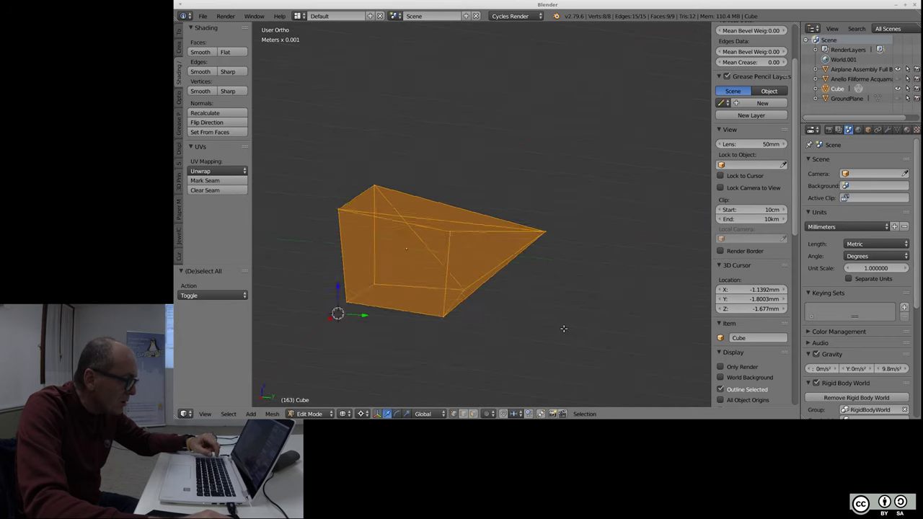
{"action": "key", "text": "a"}
{"action": "key", "text": "ctrl+KP_4"}
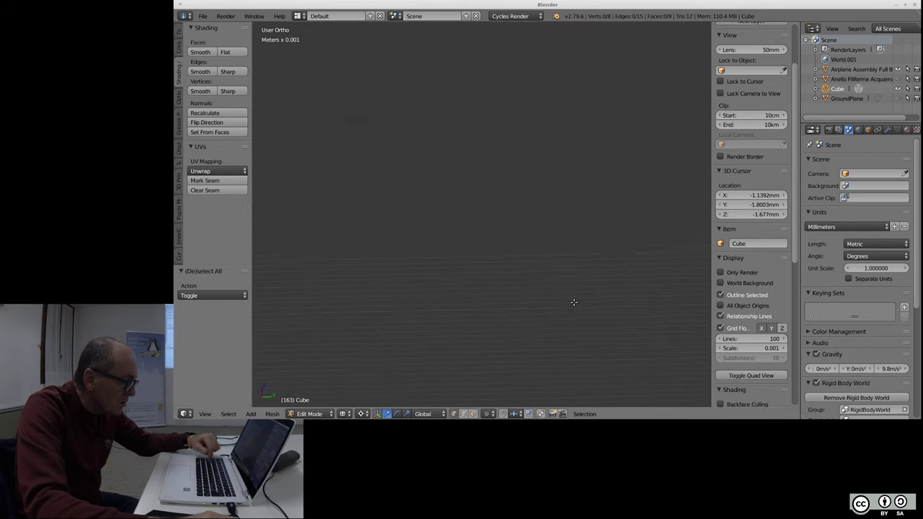
{"action": "key", "text": "ctrl+KP_2"}
{"action": "key", "text": "ctrl+KP_8"}
{"action": "key", "text": "ctrl+KP_2"}
{"action": "key", "text": "ctrl+KP_2"}
{"action": "key", "text": "ctrl+KP_6"}
{"action": "key", "text": "Home"}
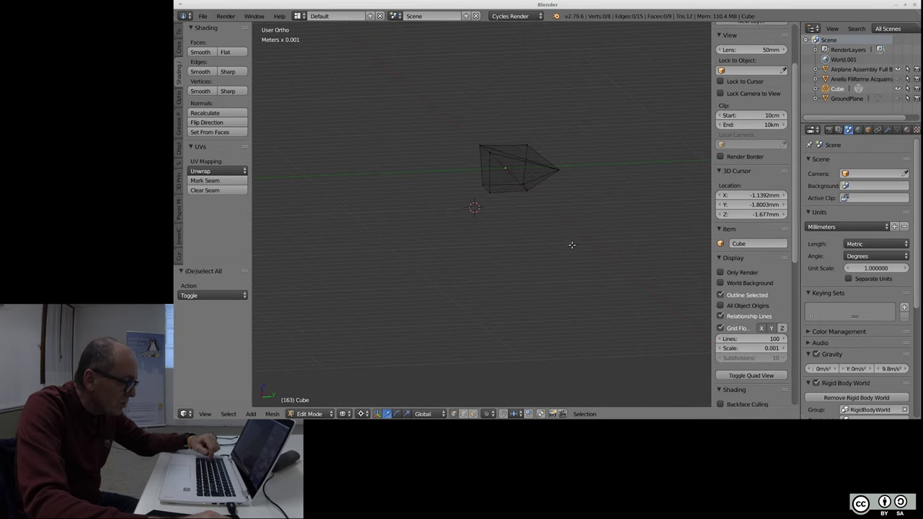
- Select the whole cube and inspect it from several orbit angles and from top view
{"action": "key", "text": "a"}
{"action": "middle_click_drag", "start_coordinate": [570, 206], "coordinate": [617, 177]}
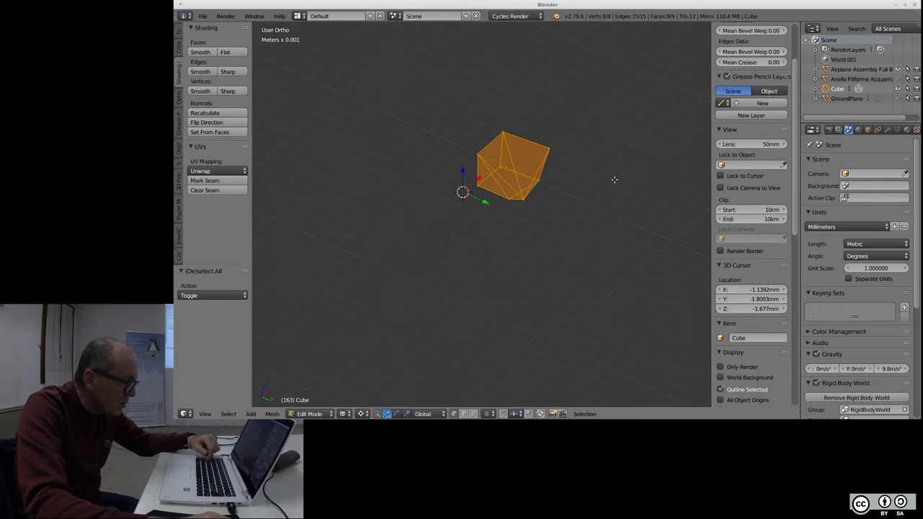
{"action": "mouse_move", "coordinate": [610, 185]}
{"action": "middle_mouse_down"}
{"action": "mouse_move", "coordinate": [551, 115]}
{"action": "mouse_move", "coordinate": [609, 194]}
{"action": "mouse_move", "coordinate": [607, 215]}
{"action": "middle_mouse_up"}
{"action": "scroll", "coordinate": [539, 150], "scroll_direction": "up", "scroll_amount": 3}
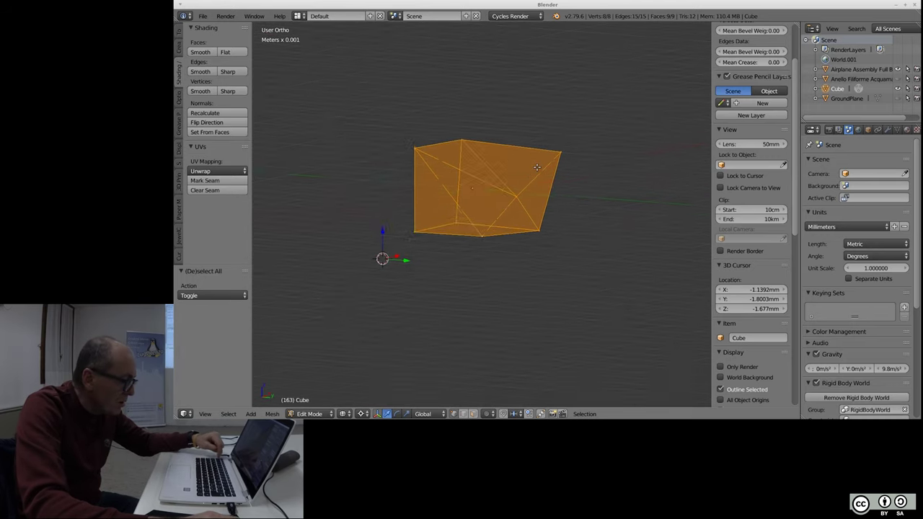
{"action": "scroll", "coordinate": [539, 150], "scroll_direction": "up", "scroll_amount": 3}
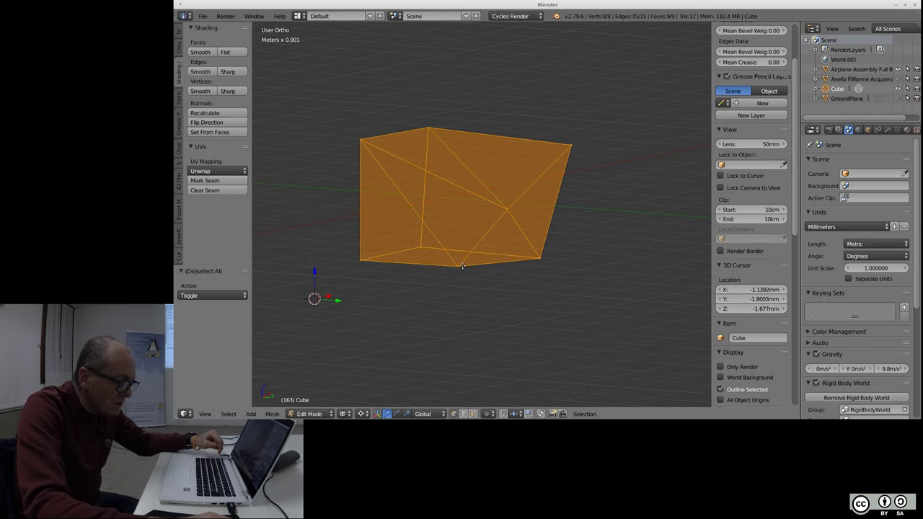
{"action": "mouse_move", "coordinate": [481, 252]}
{"action": "middle_mouse_down"}
{"action": "mouse_move", "coordinate": [409, 201]}
{"action": "mouse_move", "coordinate": [370, 227]}
{"action": "middle_mouse_up"}
{"action": "middle_click_drag", "start_coordinate": [540, 239], "coordinate": [494, 250]}
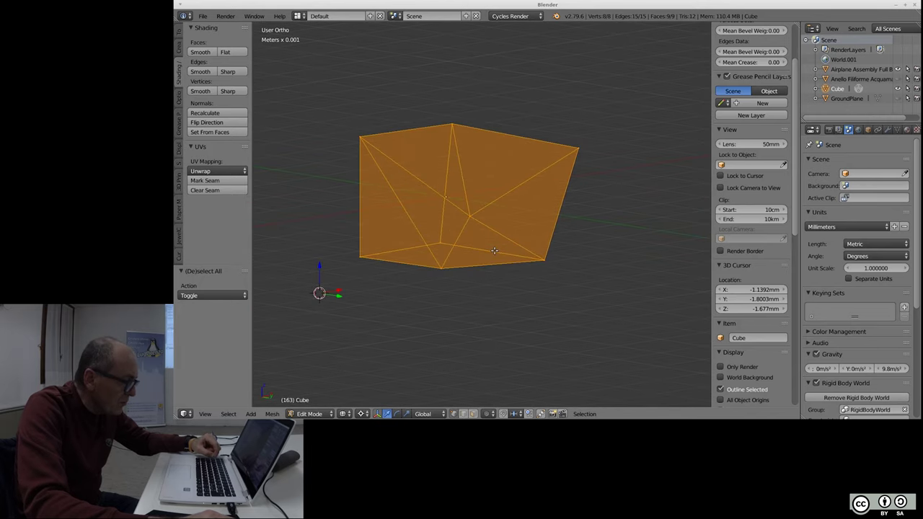
{"action": "key", "text": "KP_7"}
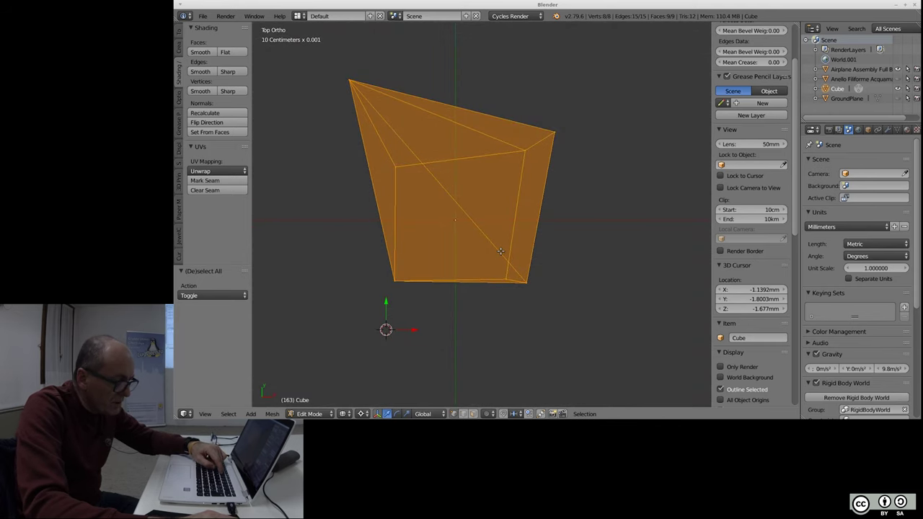
{"action": "middle_click_drag", "start_coordinate": [500, 251], "coordinate": [555, 216]}
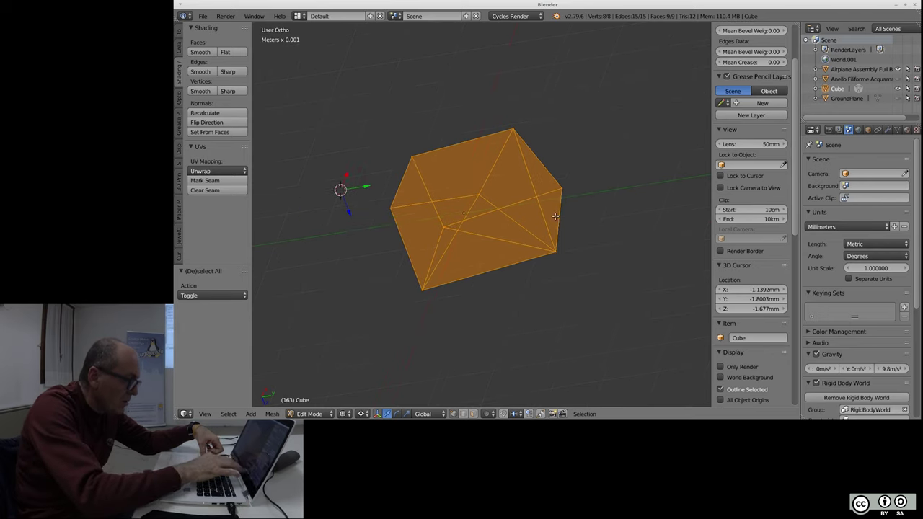
{"action": "mouse_move", "coordinate": [555, 216]}
{"action": "middle_mouse_down"}
{"action": "mouse_move", "coordinate": [358, 124]}
{"action": "mouse_move", "coordinate": [598, 220]}
{"action": "mouse_move", "coordinate": [394, 253]}
{"action": "mouse_move", "coordinate": [542, 278]}
{"action": "mouse_move", "coordinate": [437, 122]}
{"action": "mouse_move", "coordinate": [512, 127]}
{"action": "mouse_move", "coordinate": [462, 181]}
{"action": "mouse_move", "coordinate": [481, 227]}
{"action": "mouse_move", "coordinate": [479, 251]}
{"action": "middle_mouse_up"}
{"action": "scroll", "coordinate": [556, 276], "scroll_direction": "down", "scroll_amount": 5}
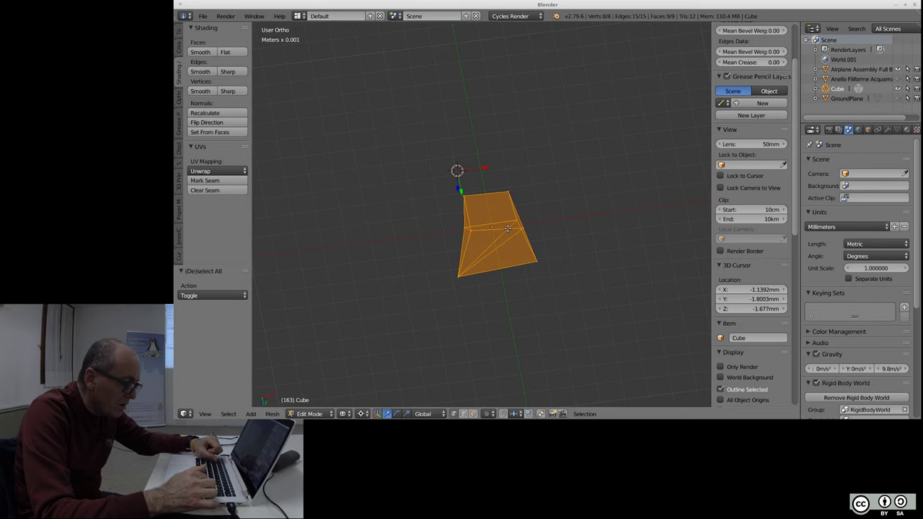
- Frame the whole airplane model, then zoom in toward the cube
{"action": "key", "text": "Home"}
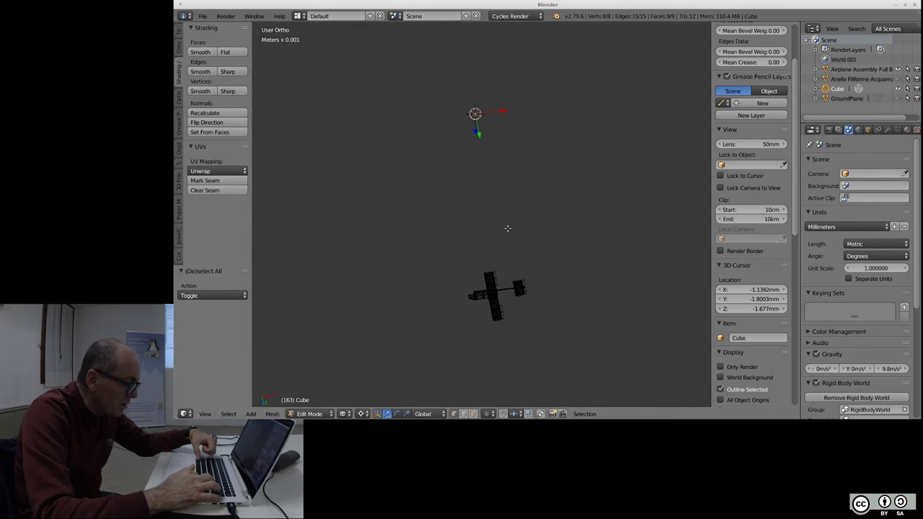
{"action": "scroll", "coordinate": [472, 112], "scroll_direction": "up", "scroll_amount": 2}
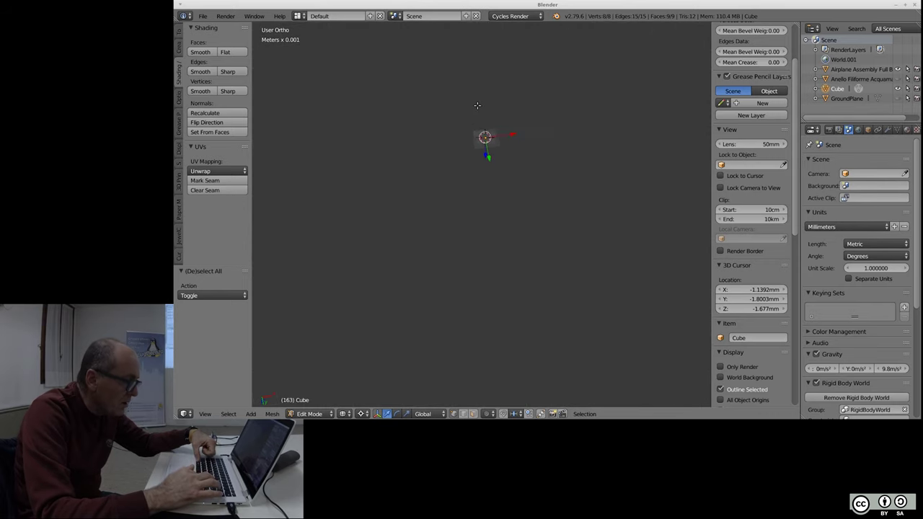
{"action": "scroll", "coordinate": [476, 123], "scroll_direction": "up", "scroll_amount": 2}
{"action": "scroll", "coordinate": [482, 134], "scroll_direction": "up", "scroll_amount": 2}
{"action": "scroll", "coordinate": [487, 144], "scroll_direction": "up", "scroll_amount": 1}
{"action": "scroll", "coordinate": [505, 166], "scroll_direction": "up", "scroll_amount": 3}
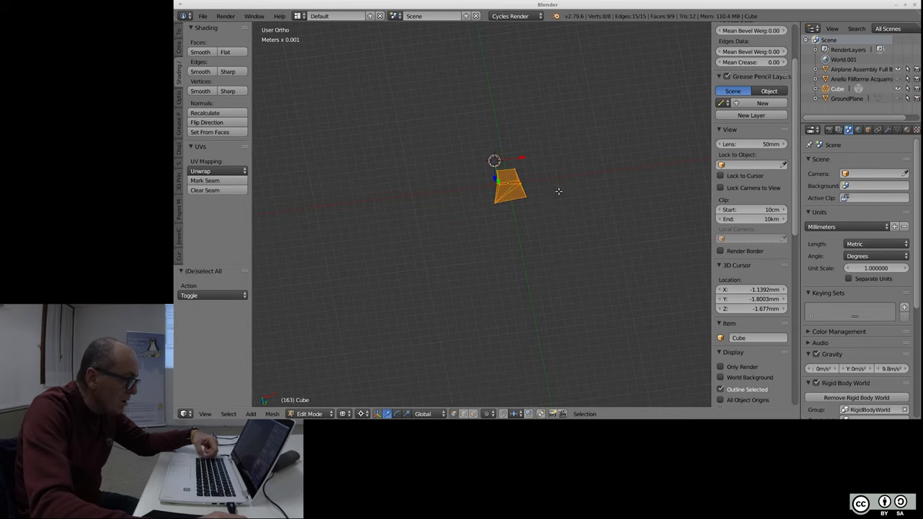
{"action": "scroll", "coordinate": [533, 184], "scroll_direction": "up", "scroll_amount": 4}
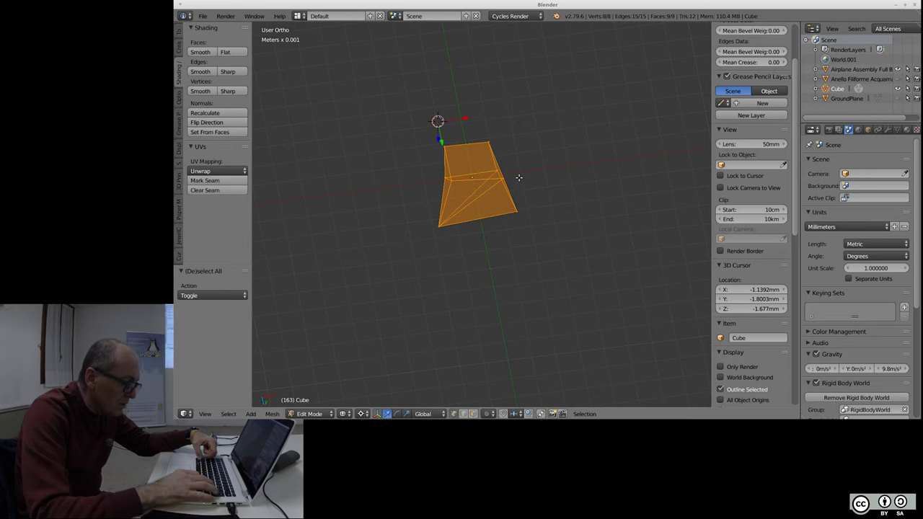
{"action": "scroll", "coordinate": [519, 177], "scroll_direction": "down", "scroll_amount": 10}
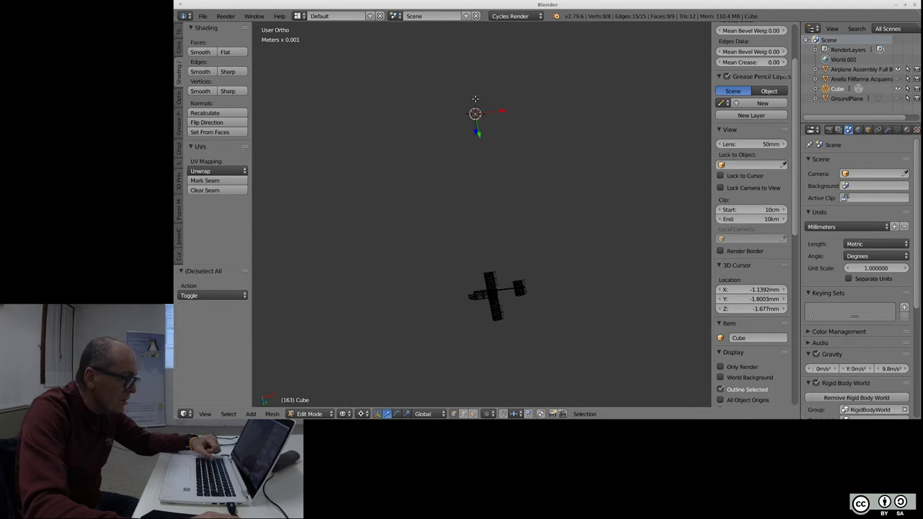
- Zoom in closer on the cube, orbit around it, and browse the mesh Clean Up options
{"action": "scroll", "coordinate": [476, 101], "scroll_direction": "up", "scroll_amount": 3}
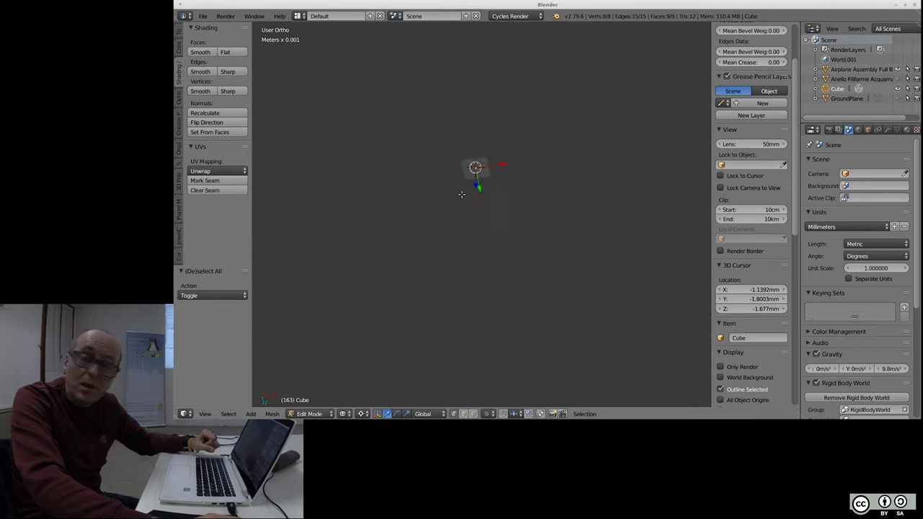
{"action": "scroll", "coordinate": [505, 115], "scroll_direction": "up", "scroll_amount": 3}
{"action": "scroll", "coordinate": [526, 116], "scroll_direction": "up", "scroll_amount": 2}
{"action": "scroll", "coordinate": [530, 126], "scroll_direction": "up", "scroll_amount": 2}
{"action": "scroll", "coordinate": [534, 188], "scroll_direction": "up", "scroll_amount": 2}
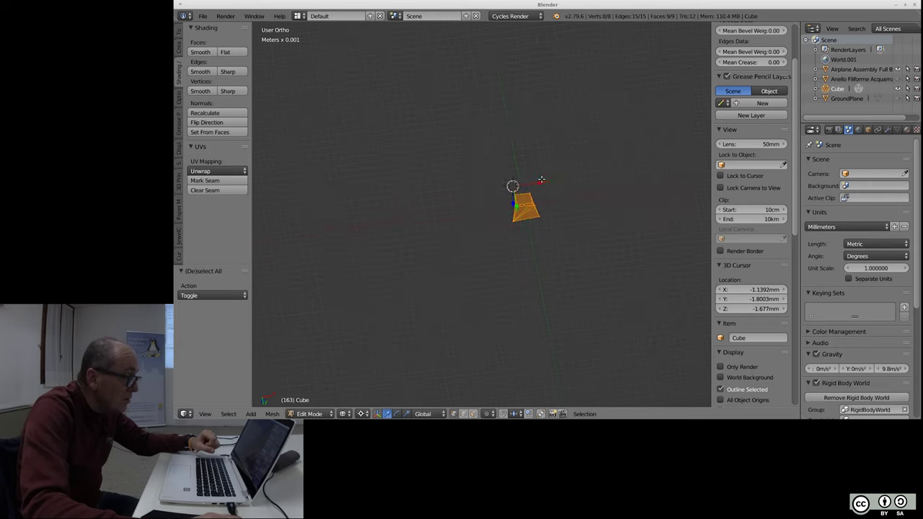
{"action": "scroll", "coordinate": [559, 190], "scroll_direction": "up", "scroll_amount": 2}
{"action": "scroll", "coordinate": [559, 190], "scroll_direction": "up", "scroll_amount": 1}
{"action": "scroll", "coordinate": [554, 205], "scroll_direction": "up", "scroll_amount": 2}
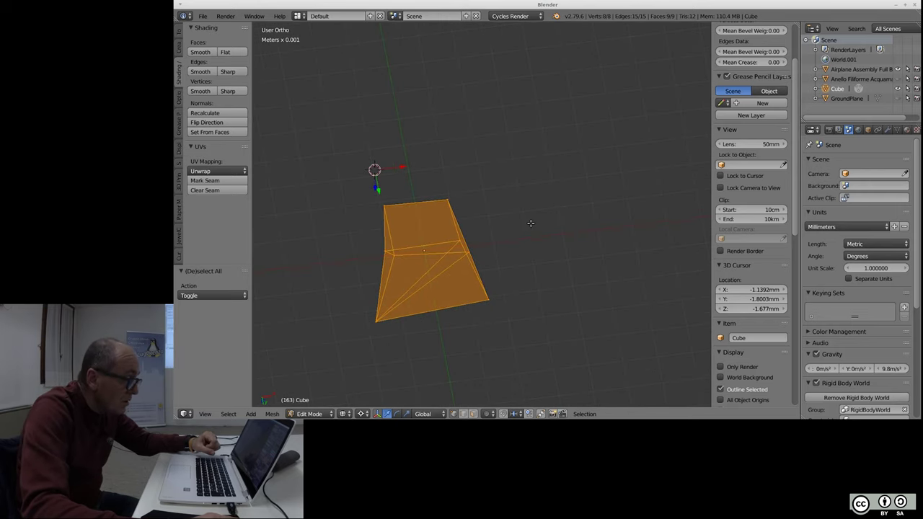
{"action": "scroll", "coordinate": [499, 267], "scroll_direction": "down", "scroll_amount": 2}
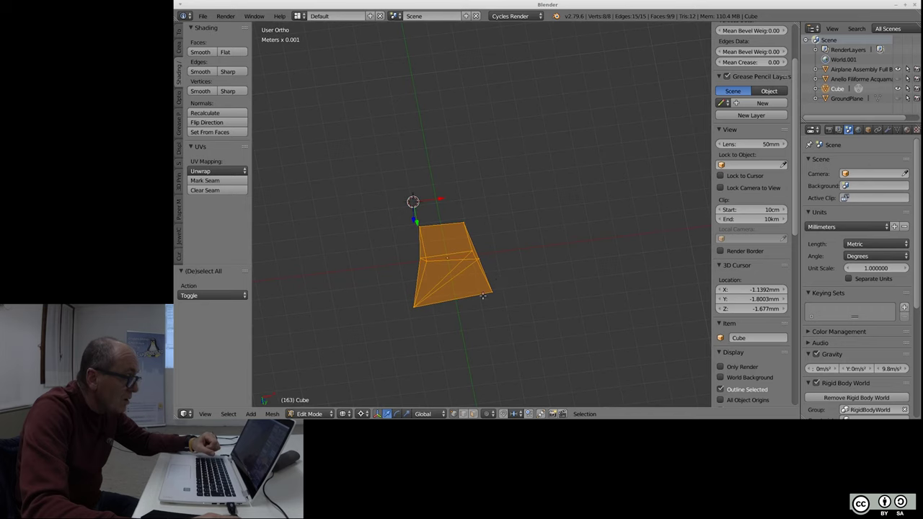
{"action": "scroll", "coordinate": [459, 294], "scroll_direction": "down", "scroll_amount": 1}
{"action": "mouse_move", "coordinate": [454, 303]}
{"action": "middle_mouse_down"}
{"action": "mouse_move", "coordinate": [501, 300]}
{"action": "mouse_move", "coordinate": [541, 231]}
{"action": "mouse_move", "coordinate": [544, 257]}
{"action": "mouse_move", "coordinate": [507, 279]}
{"action": "middle_mouse_up"}
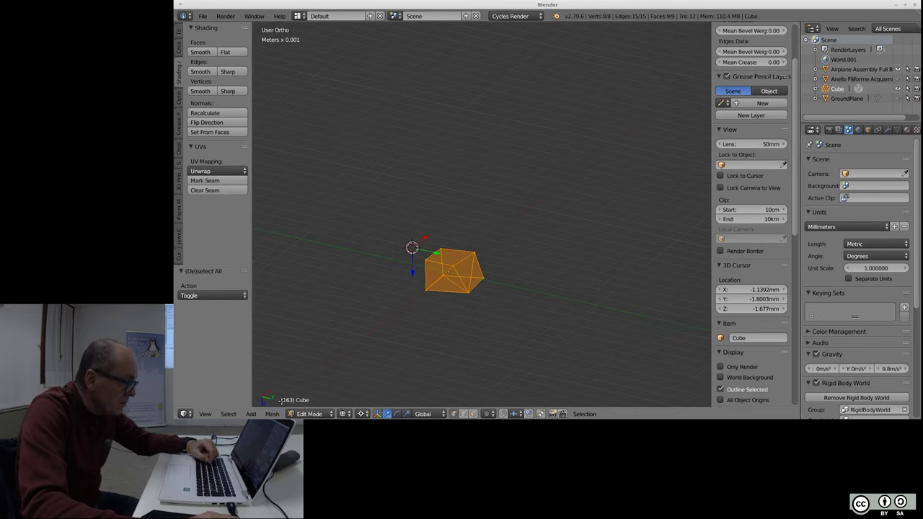
{"action": "left_click", "coordinate": [271, 415]}
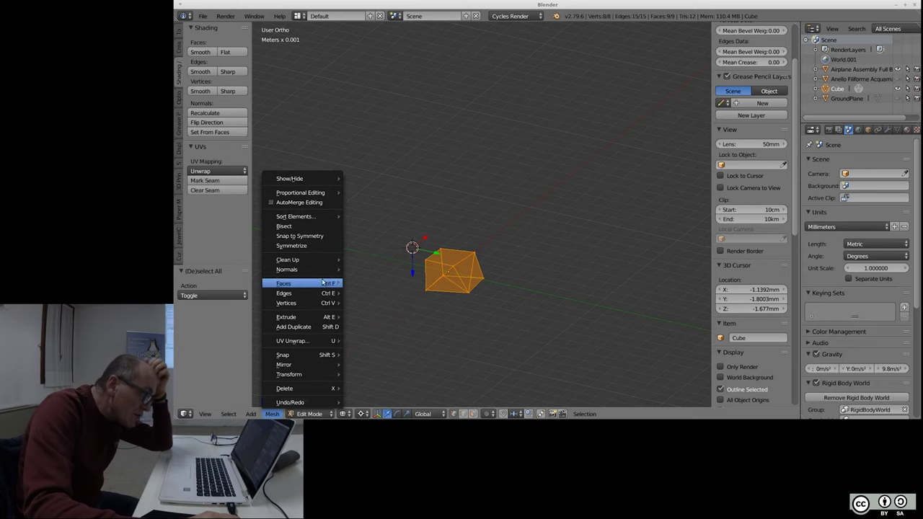
{"action": "mouse_move", "coordinate": [287, 260]}
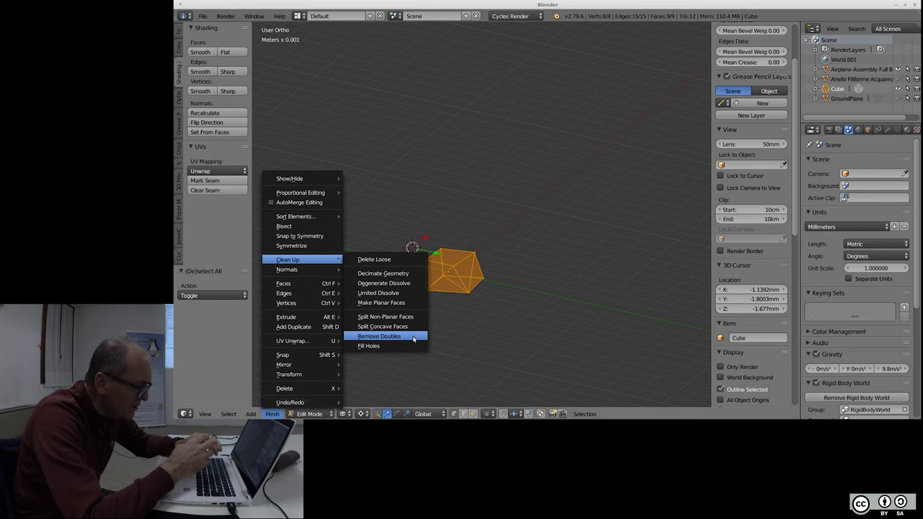
- Run Remove Doubles at 0.1 mm on the selected cube, which merges no vertices, then deselect
{"action": "left_click", "coordinate": [413, 339]}
{"action": "left_click", "coordinate": [521, 151]}
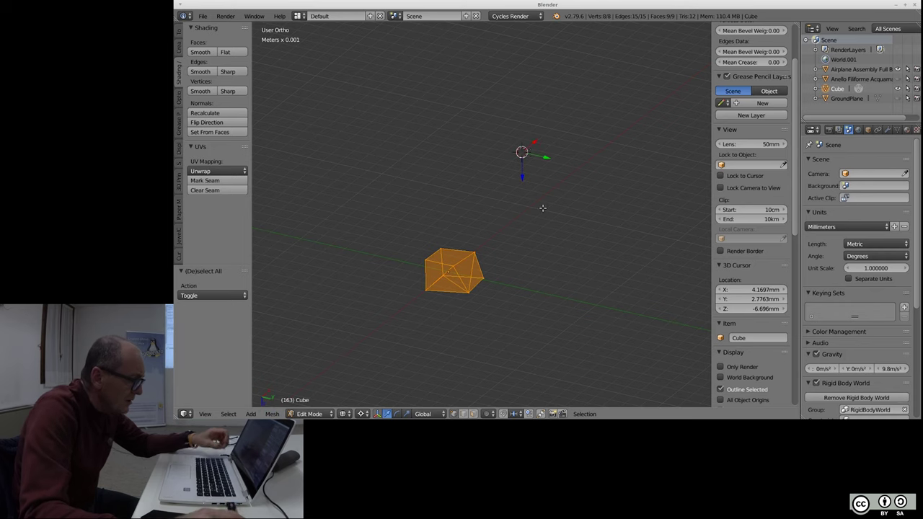
{"action": "key", "text": "w"}
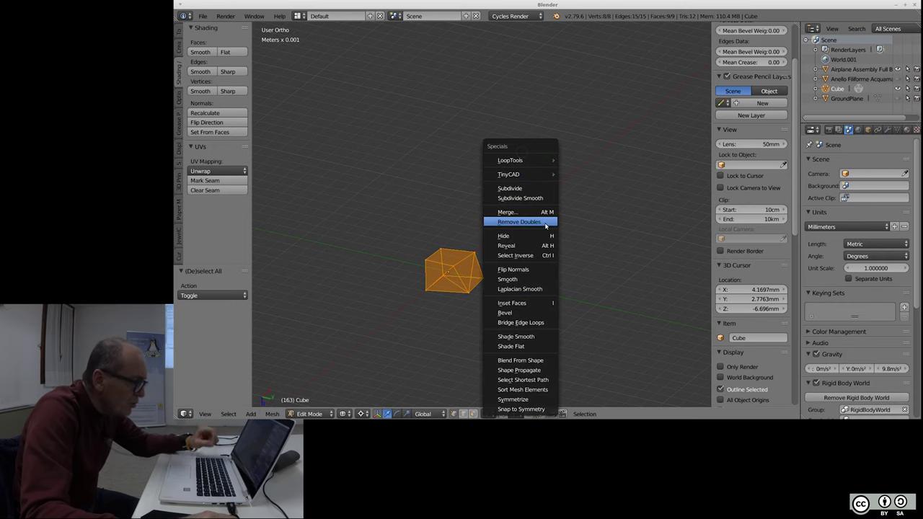
{"action": "left_click", "coordinate": [546, 222]}
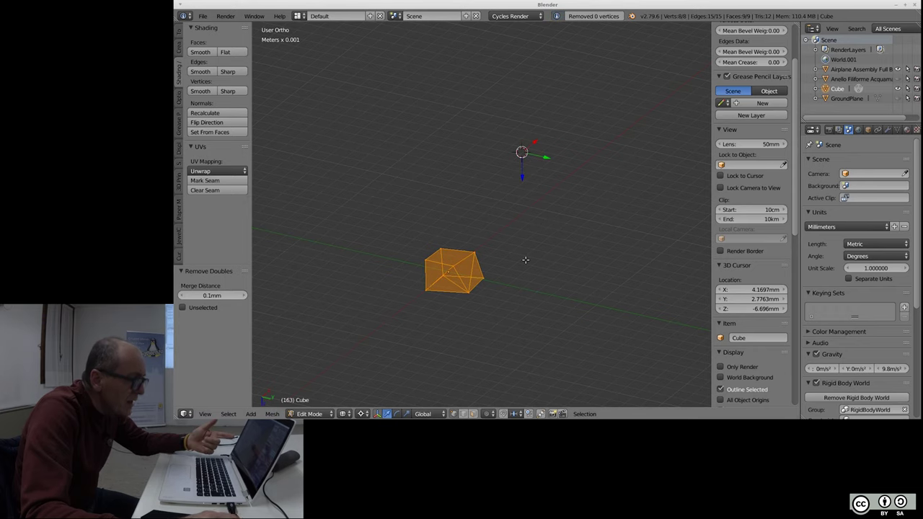
{"action": "key", "text": "a"}
{"action": "scroll", "coordinate": [477, 278], "scroll_direction": "up", "scroll_amount": 2}
{"action": "scroll", "coordinate": [476, 280], "scroll_direction": "up", "scroll_amount": 6}
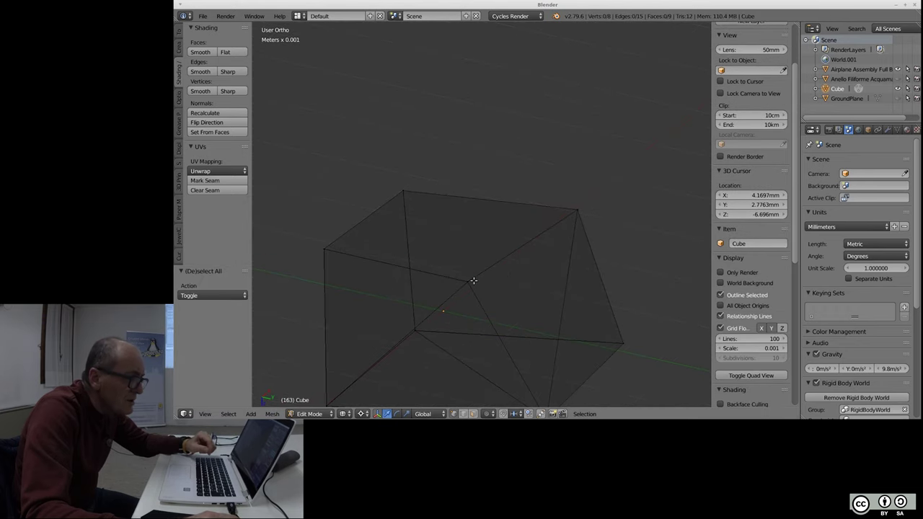
- Select one cube edge and extrude it in place, leaving overlapping duplicate vertices
{"action": "left_click", "coordinate": [469, 281]}
{"action": "left_click", "coordinate": [576, 210], "text": "ctrl"}
{"action": "scroll", "coordinate": [444, 156], "scroll_direction": "down", "scroll_amount": 5}
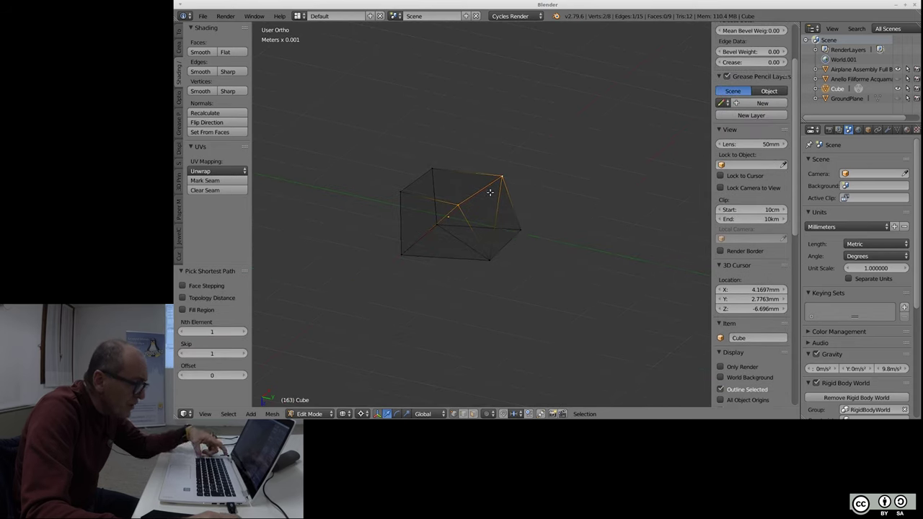
{"action": "key", "text": "e"}
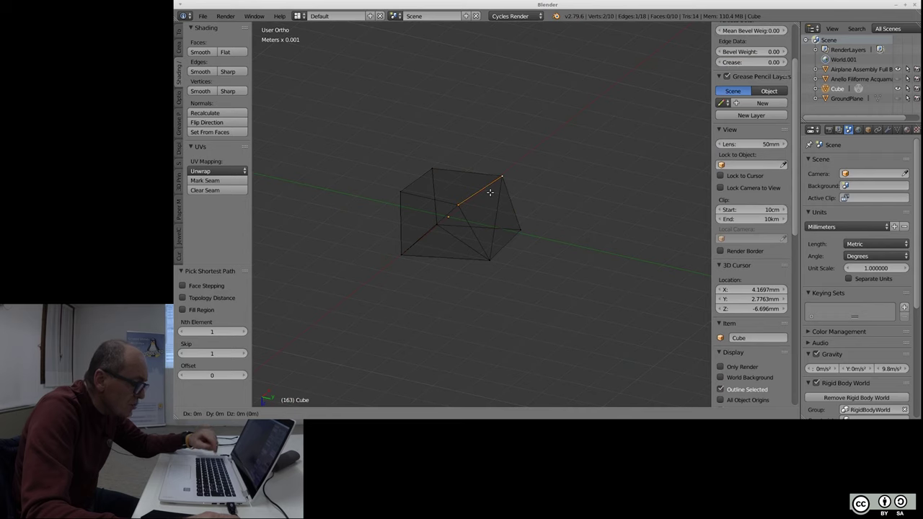
{"action": "right_click", "coordinate": [490, 192]}
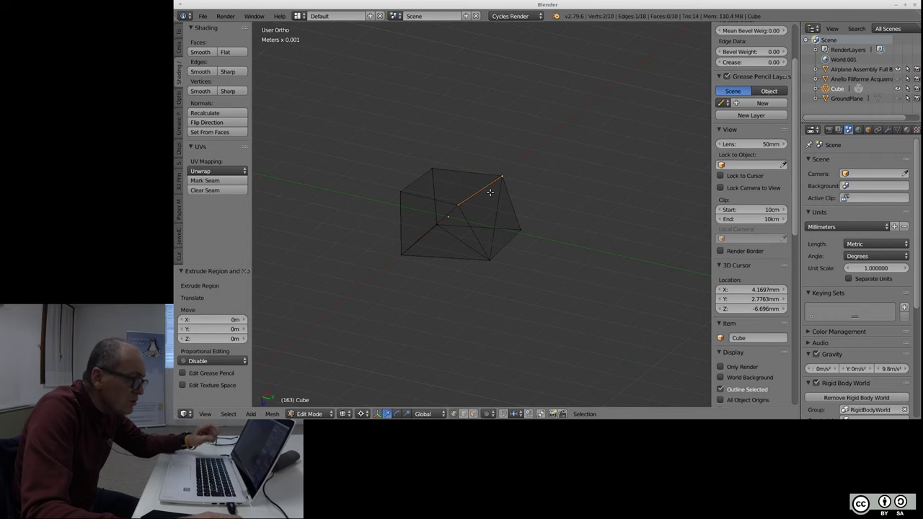
{"action": "key", "text": "a"}
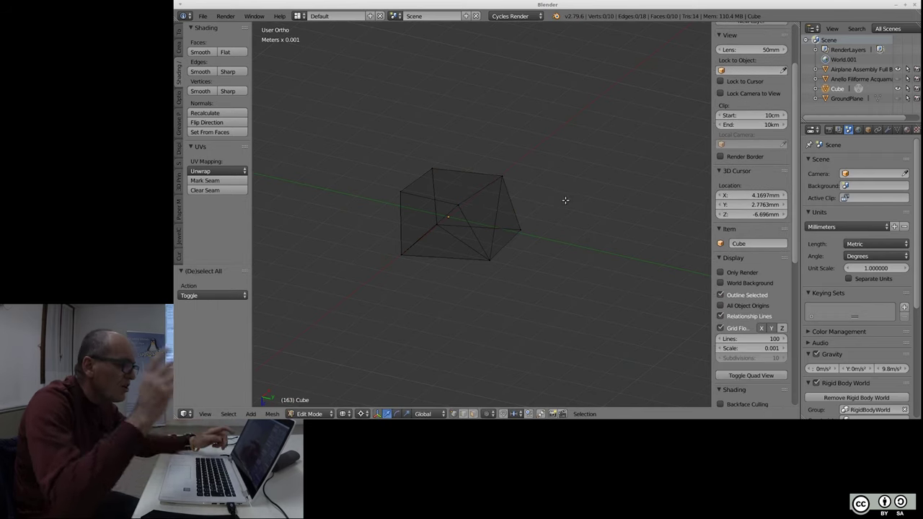
- Drag vertices aside to reveal the duplicates, then undo the move and deselect
{"action": "scroll", "coordinate": [487, 167], "scroll_direction": "up", "scroll_amount": 3}
{"action": "scroll", "coordinate": [487, 167], "scroll_direction": "up", "scroll_amount": 2}
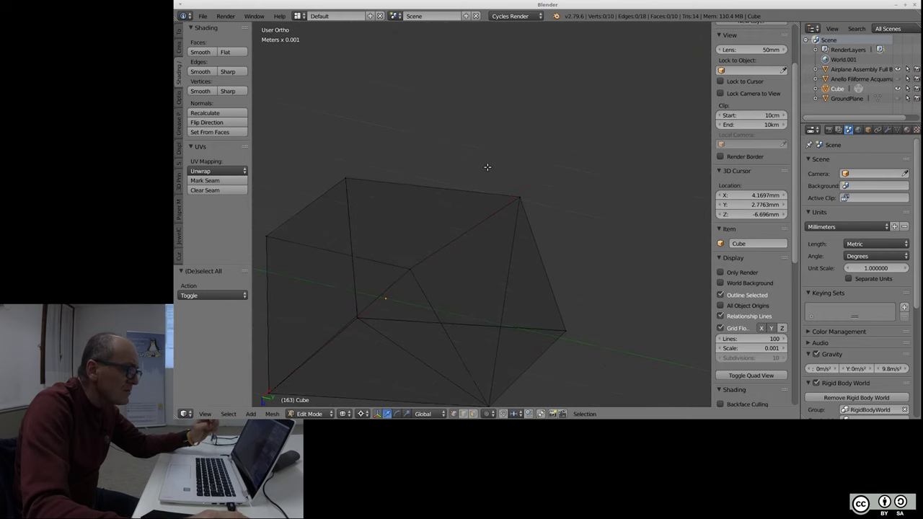
{"action": "scroll", "coordinate": [398, 269], "scroll_direction": "up", "scroll_amount": 2}
{"action": "scroll", "coordinate": [397, 269], "scroll_direction": "up", "scroll_amount": 1}
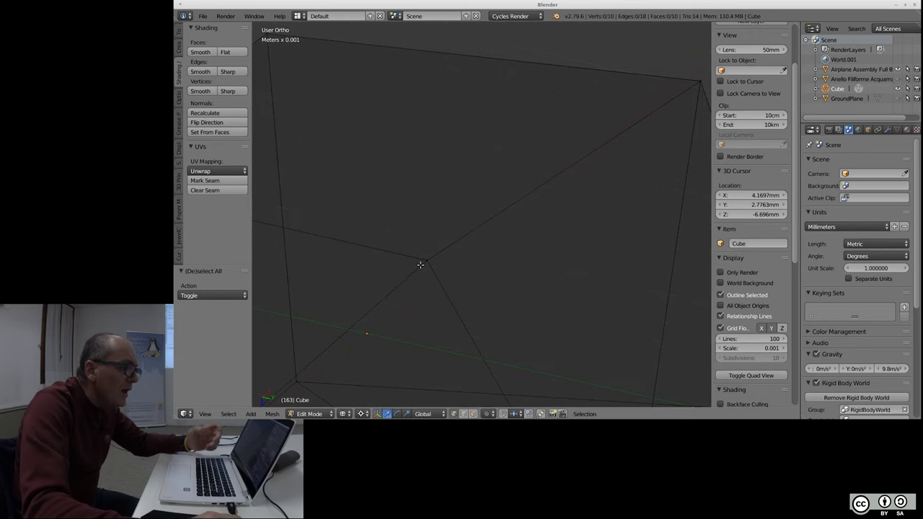
{"action": "mouse_move", "coordinate": [428, 260]}
{"action": "right_mouse_down"}
{"action": "mouse_move", "coordinate": [447, 259]}
{"action": "mouse_move", "coordinate": [499, 329]}
{"action": "right_mouse_up"}
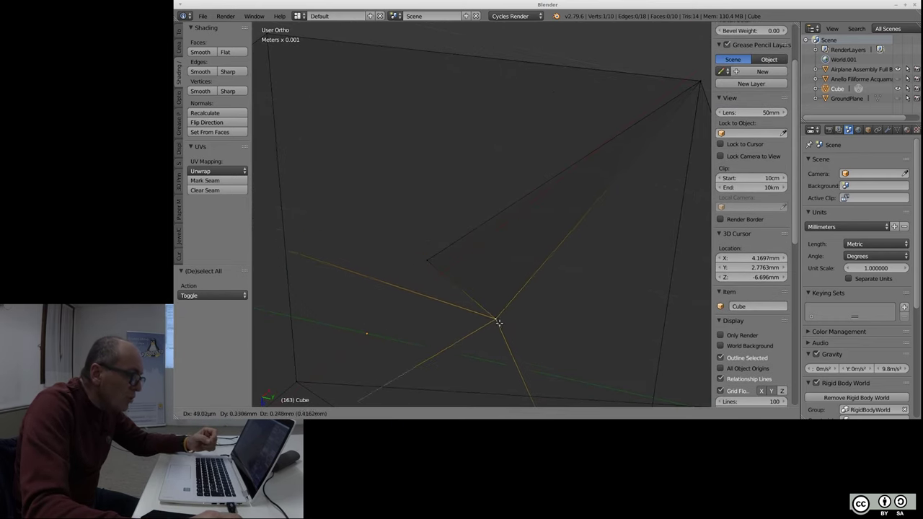
{"action": "scroll", "coordinate": [454, 303], "scroll_direction": "down", "scroll_amount": 2}
{"action": "scroll", "coordinate": [447, 259], "scroll_direction": "down", "scroll_amount": 3}
{"action": "right_click_drag", "start_coordinate": [492, 218], "coordinate": [629, 220]}
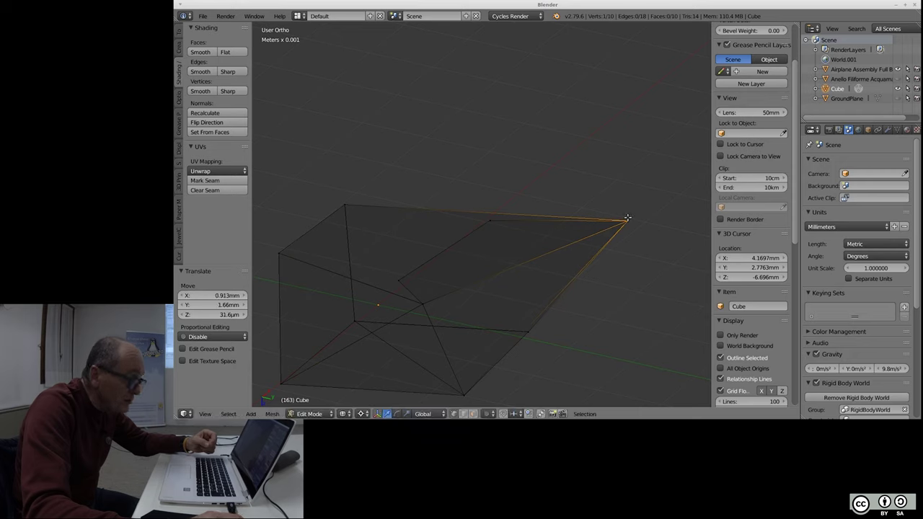
{"action": "left_click", "coordinate": [608, 210]}
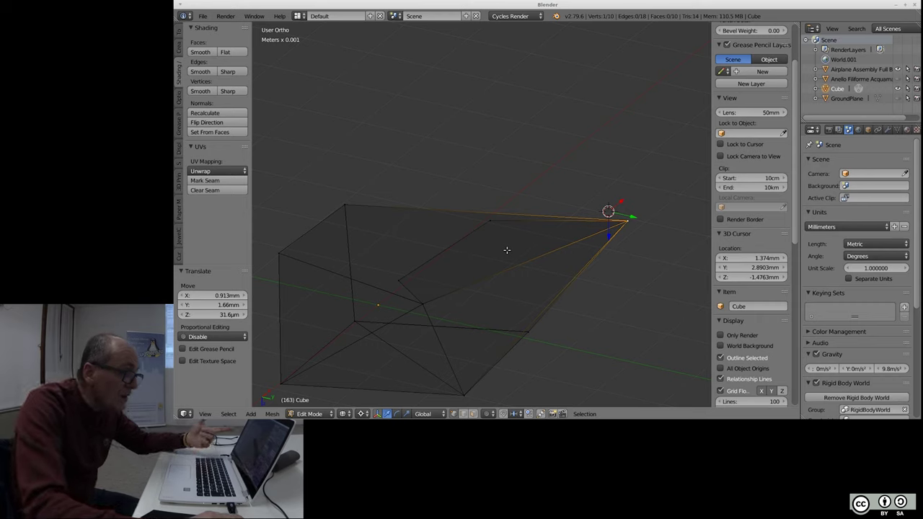
{"action": "key", "text": "ctrl+z"}
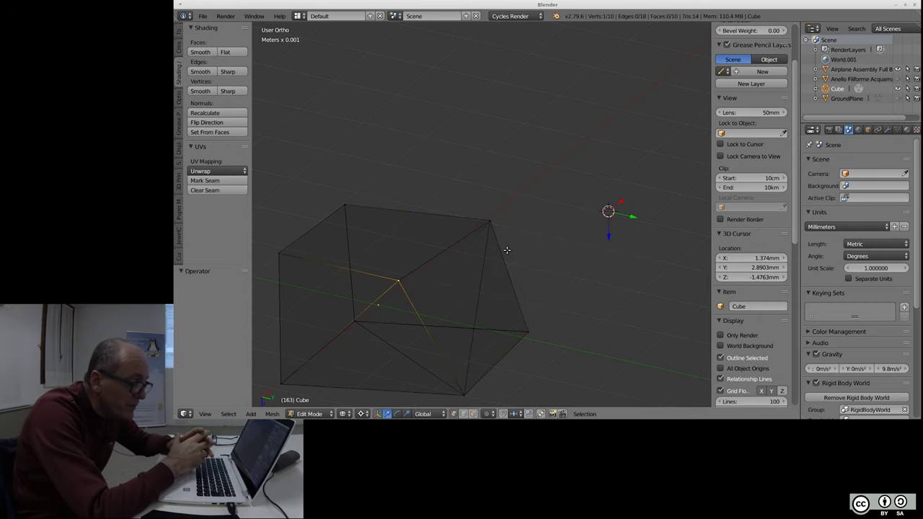
{"action": "key", "text": "a"}
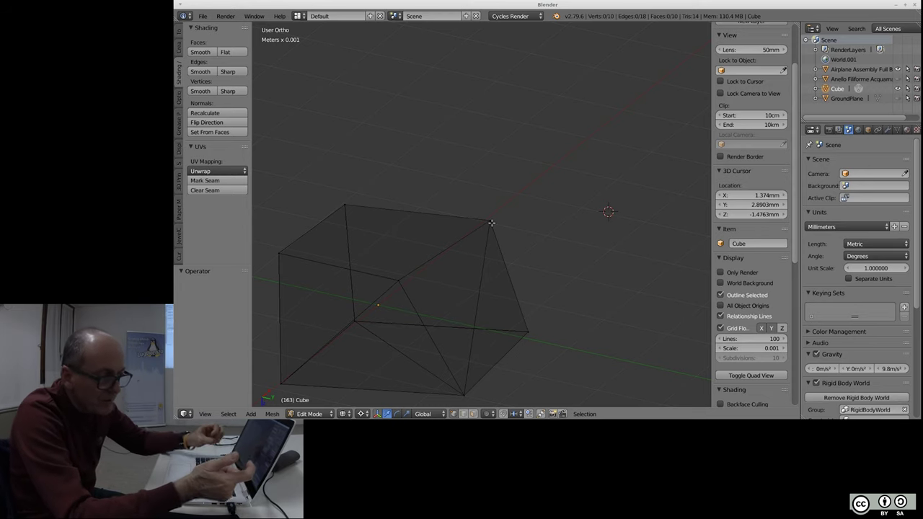
- Select all and run Remove Doubles at 0.1 mm, merging 2 duplicate vertices, then deselect
{"action": "scroll", "coordinate": [484, 148], "scroll_direction": "up", "scroll_amount": 2}
{"action": "scroll", "coordinate": [561, 149], "scroll_direction": "down", "scroll_amount": 4}
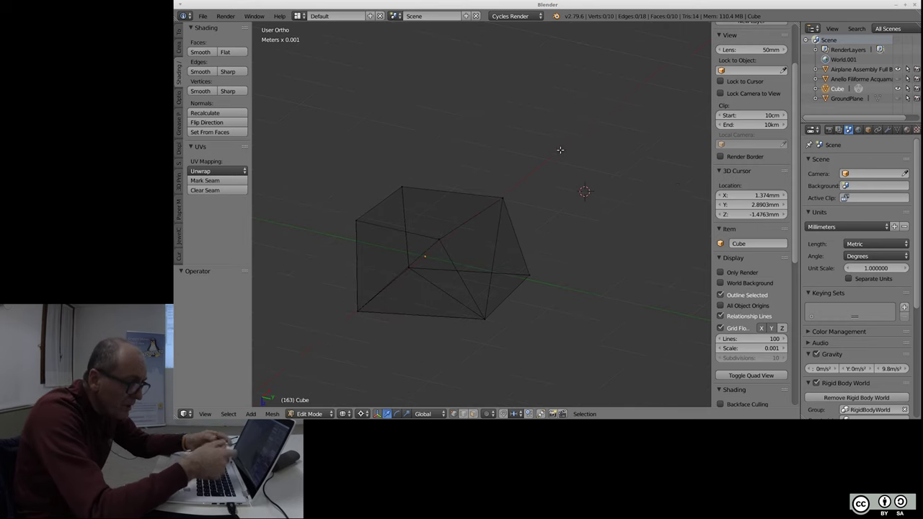
{"action": "key", "text": "a"}
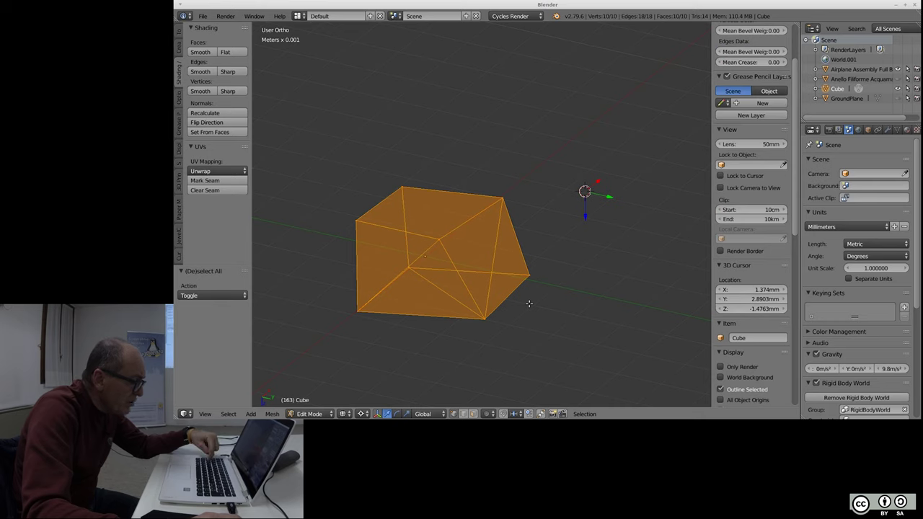
{"action": "key", "text": "w"}
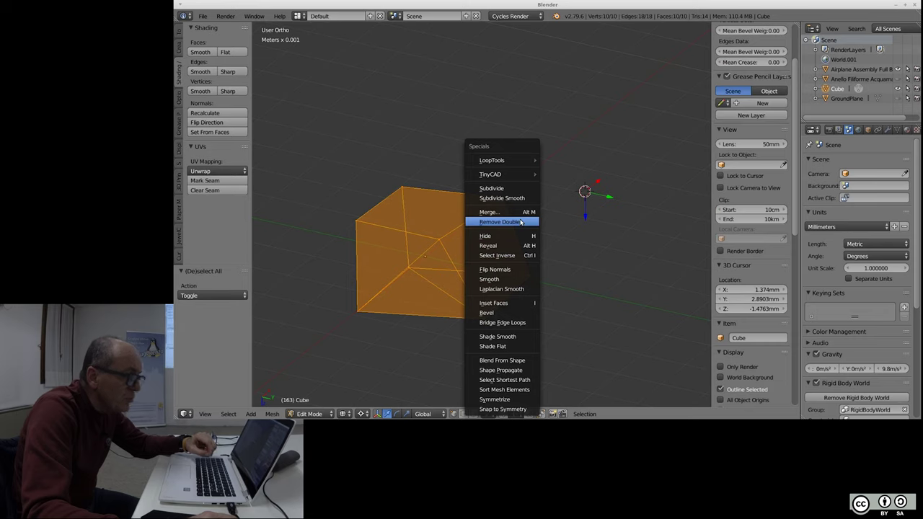
{"action": "left_click", "coordinate": [521, 222]}
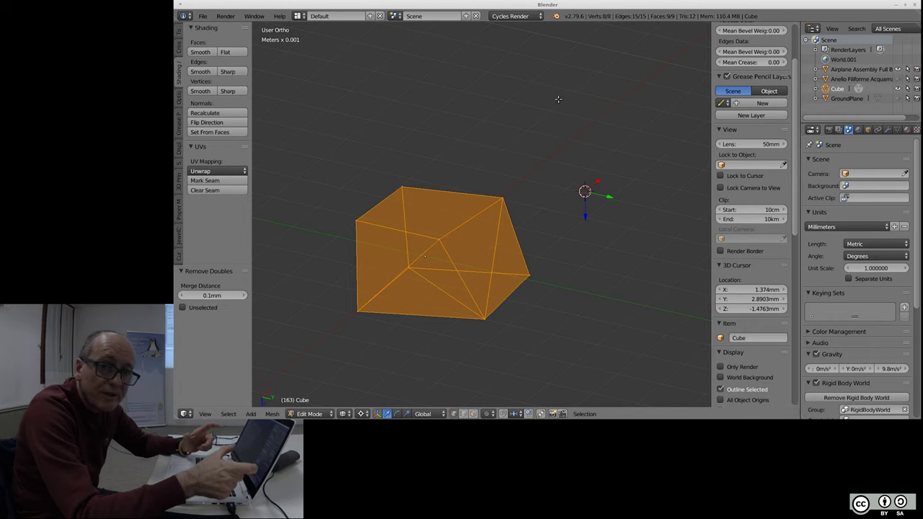
{"action": "key", "text": "a"}
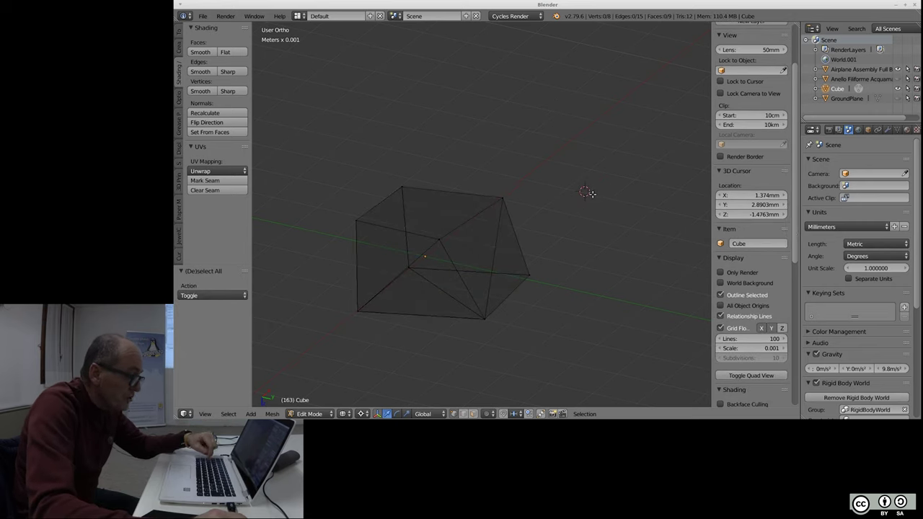
{"action": "right_click", "coordinate": [570, 162], "text": "ctrl"}
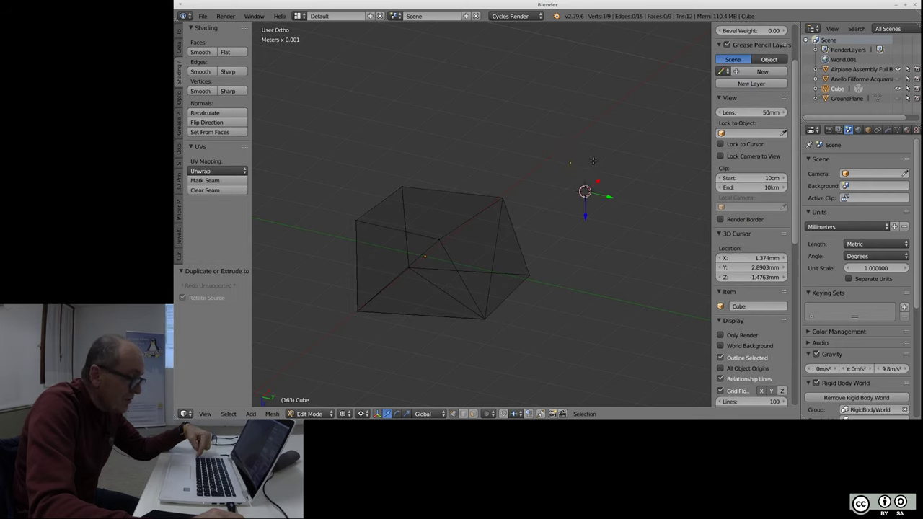
{"action": "key", "text": "e"}
{"action": "left_click", "coordinate": [626, 147]}
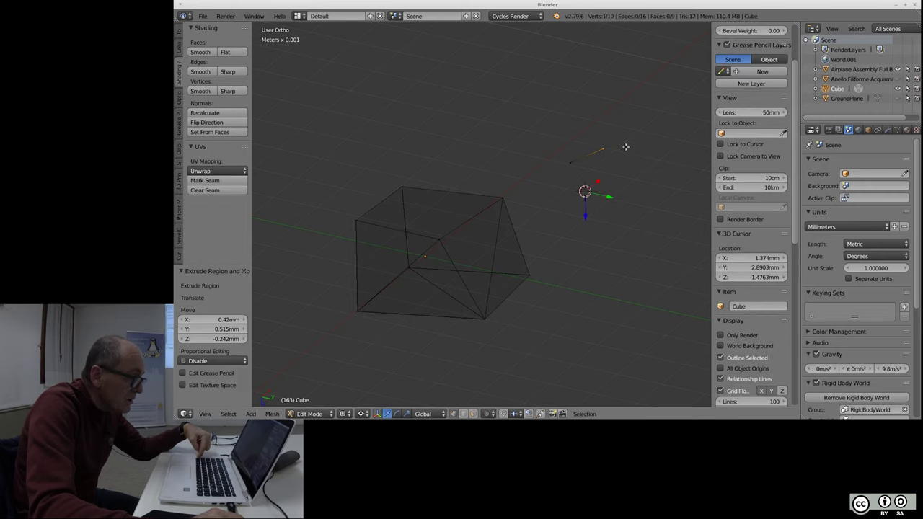
{"action": "key", "text": "e"}
{"action": "left_click", "coordinate": [651, 167]}
{"action": "key", "text": "e"}
{"action": "left_click", "coordinate": [649, 196]}
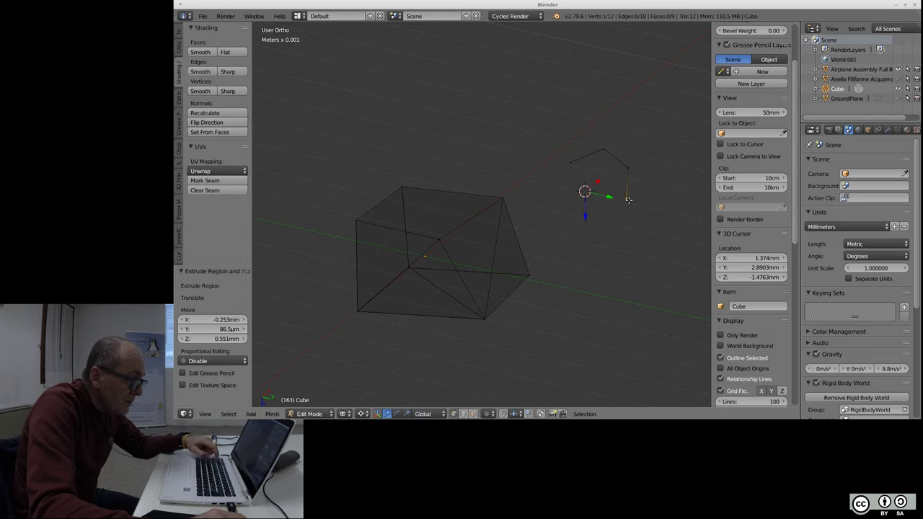
{"action": "key", "text": "x"}
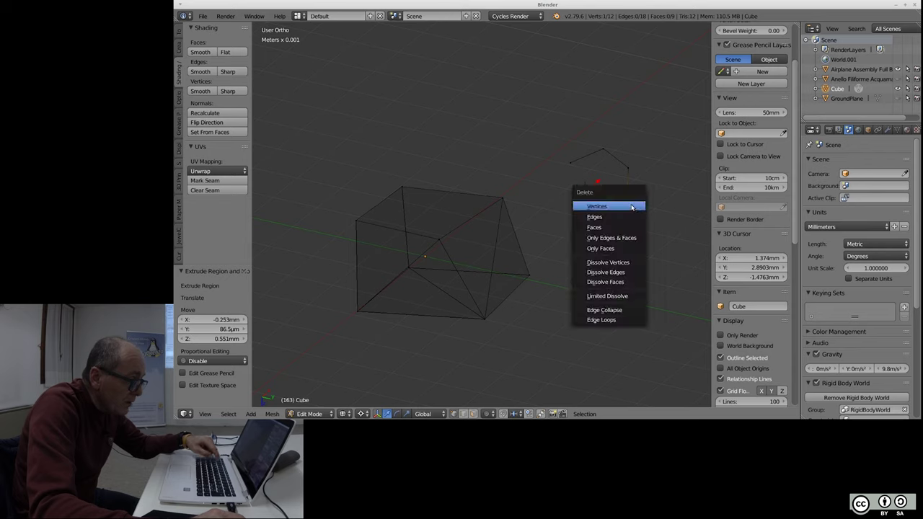
{"action": "left_click", "coordinate": [632, 208]}
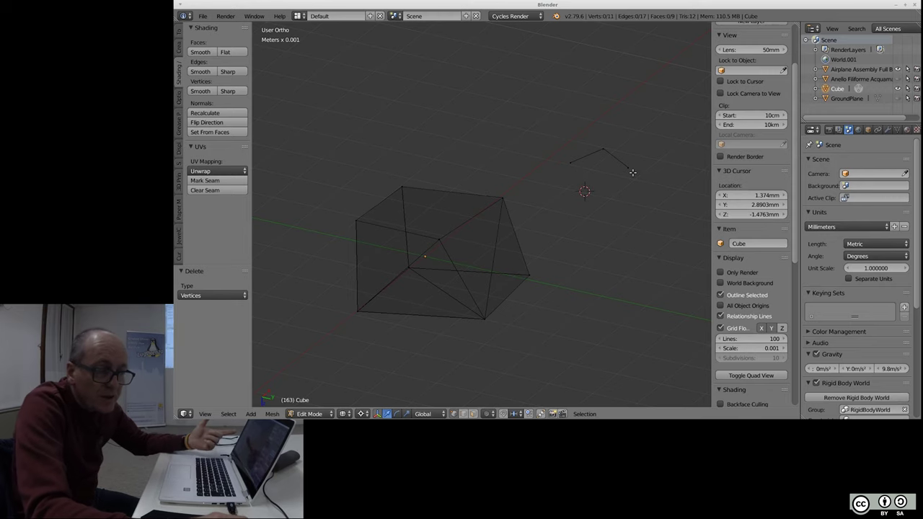
{"action": "key", "text": "b"}
{"action": "left_click_drag", "start_coordinate": [547, 136], "coordinate": [636, 185]}
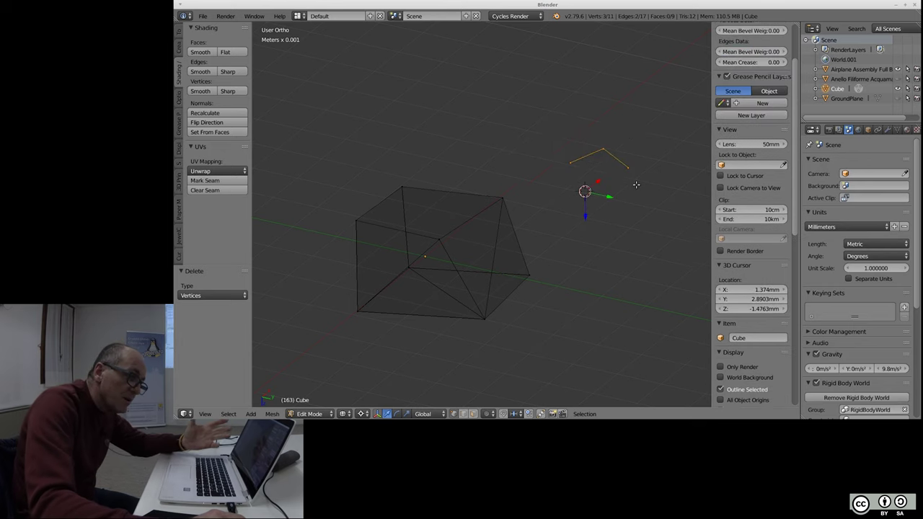
{"action": "key", "text": "x"}
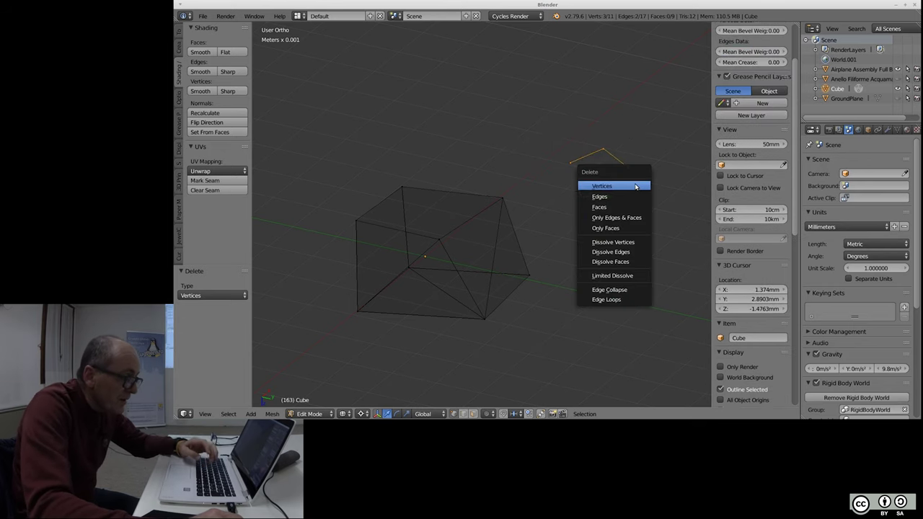
{"action": "left_click", "coordinate": [636, 187]}
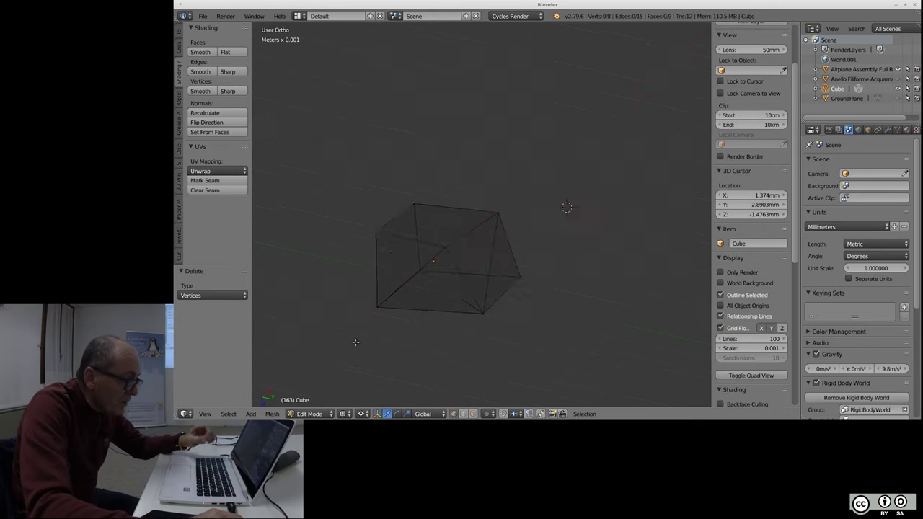
{"action": "key", "text": "Home"}
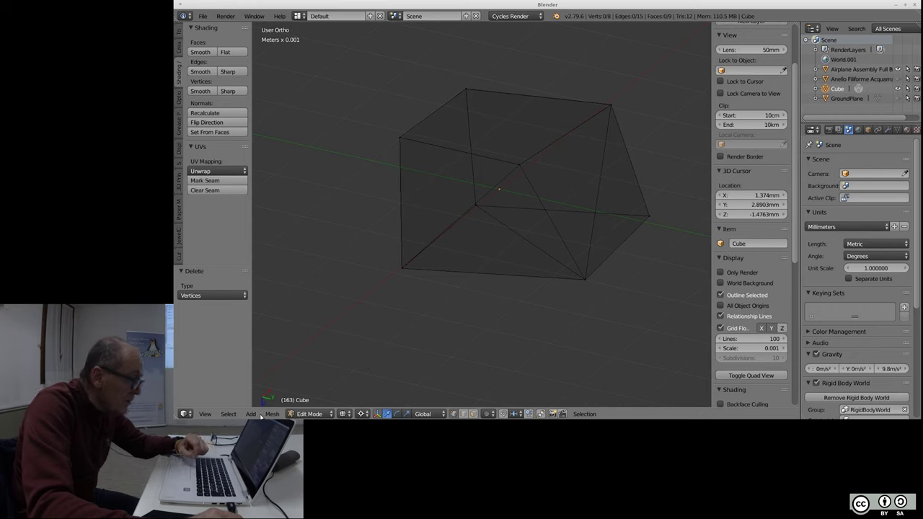
- Browse the Mesh menu and nudge the top corner vertex down and back into place
{"action": "left_click", "coordinate": [272, 414]}
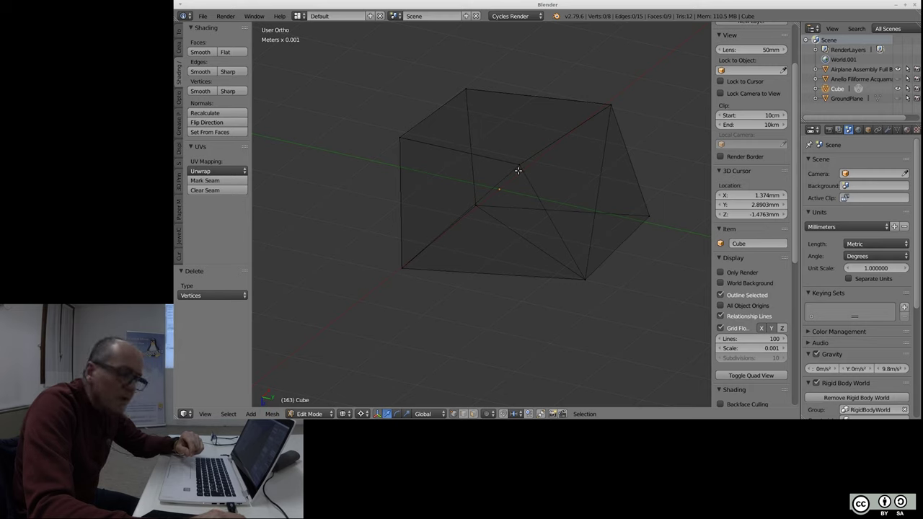
{"action": "scroll", "coordinate": [534, 142], "scroll_direction": "up", "scroll_amount": 4}
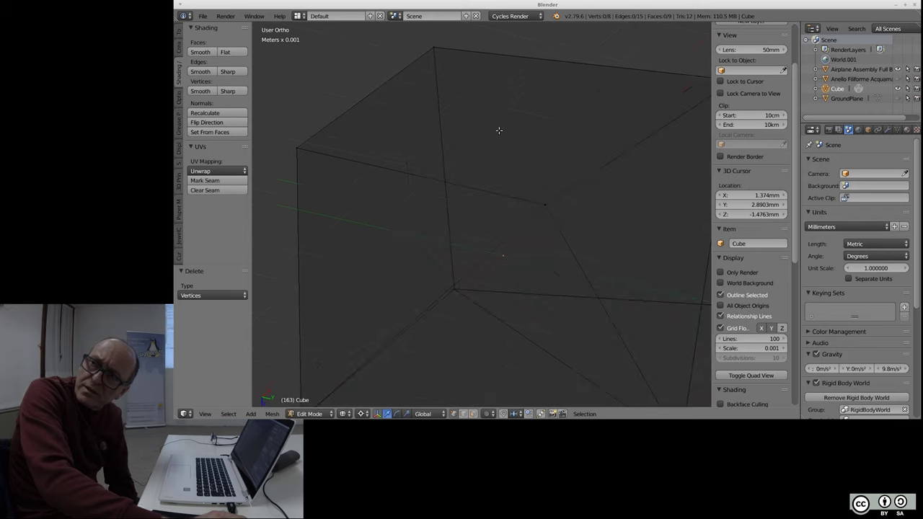
{"action": "right_click", "coordinate": [544, 202]}
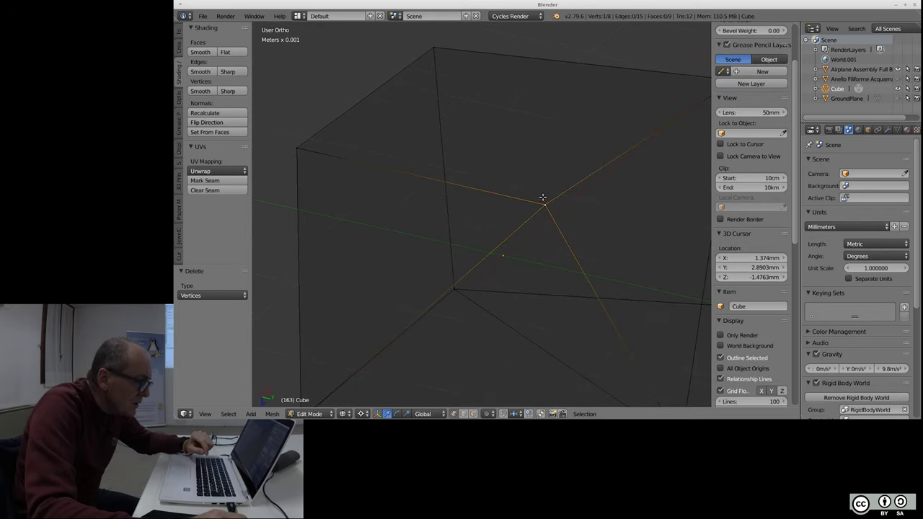
{"action": "right_click_drag", "start_coordinate": [543, 202], "coordinate": [543, 205]}
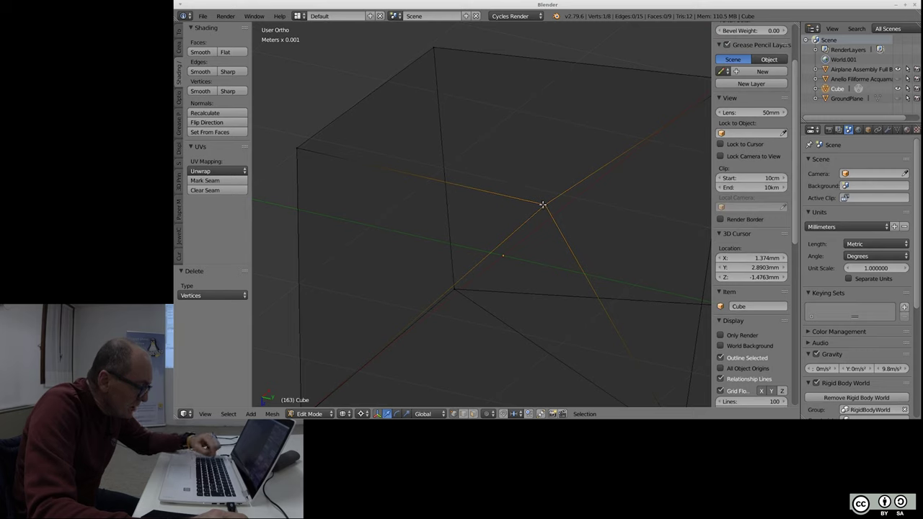
{"action": "right_click_drag", "start_coordinate": [543, 205], "coordinate": [545, 201]}
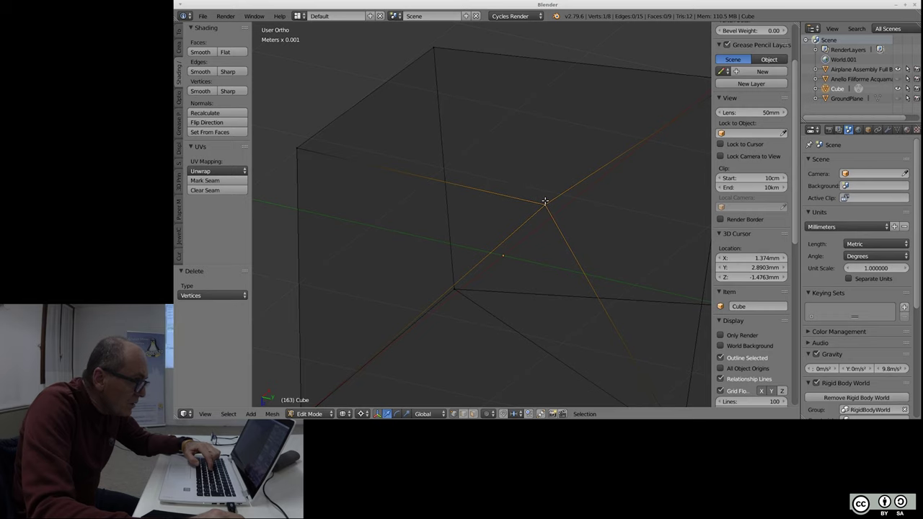
{"action": "key", "text": "a"}
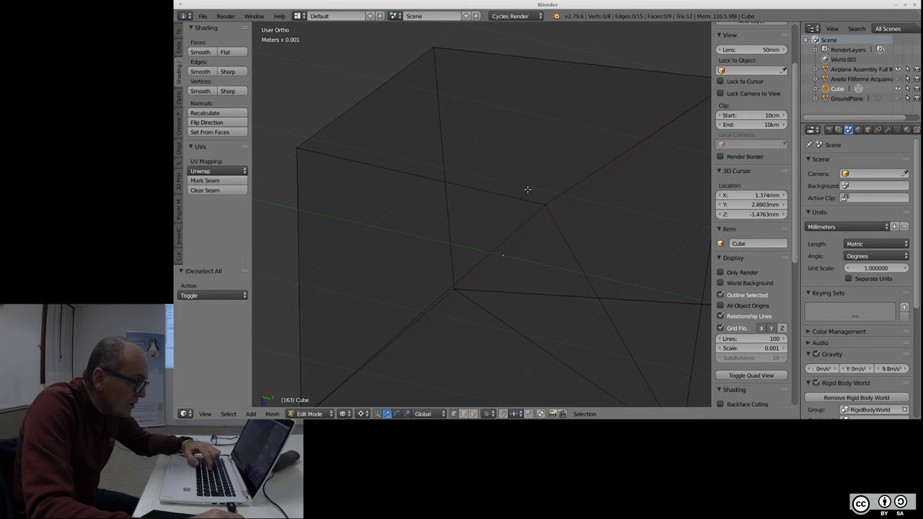
- Delete only the cube's top face, keeping its edges, and toggle limit selection to visible
{"action": "right_click", "coordinate": [509, 125]}
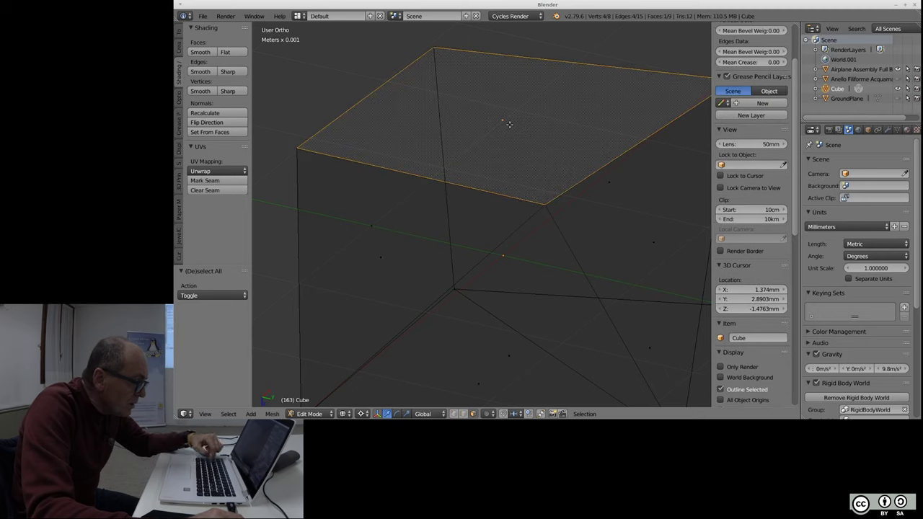
{"action": "key", "text": "x"}
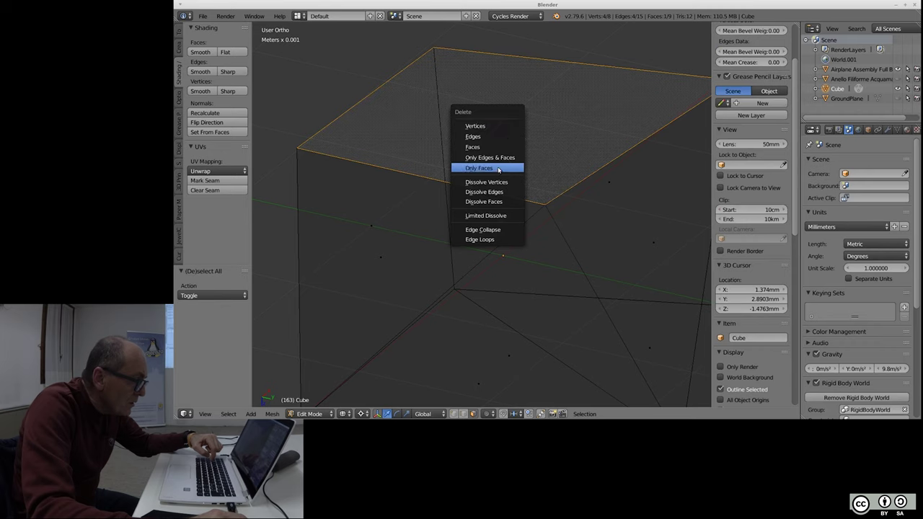
{"action": "left_click", "coordinate": [498, 168]}
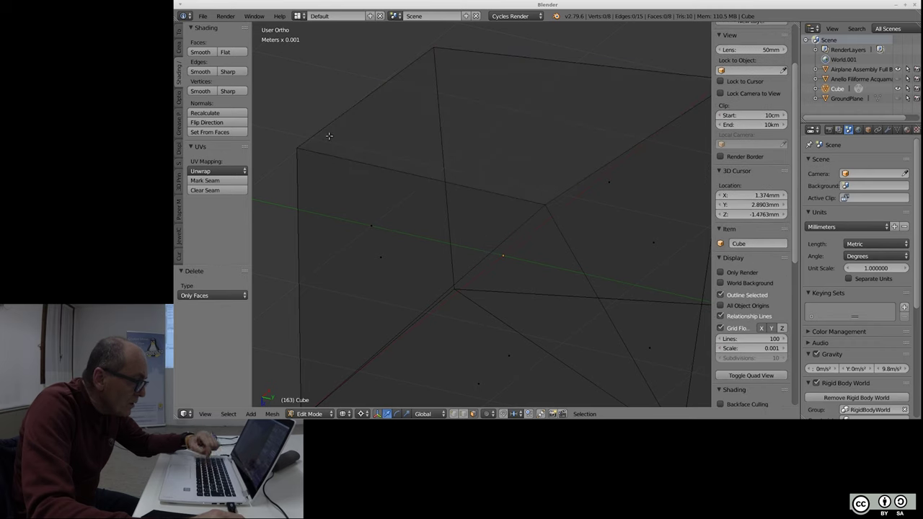
{"action": "left_click", "coordinate": [464, 414]}
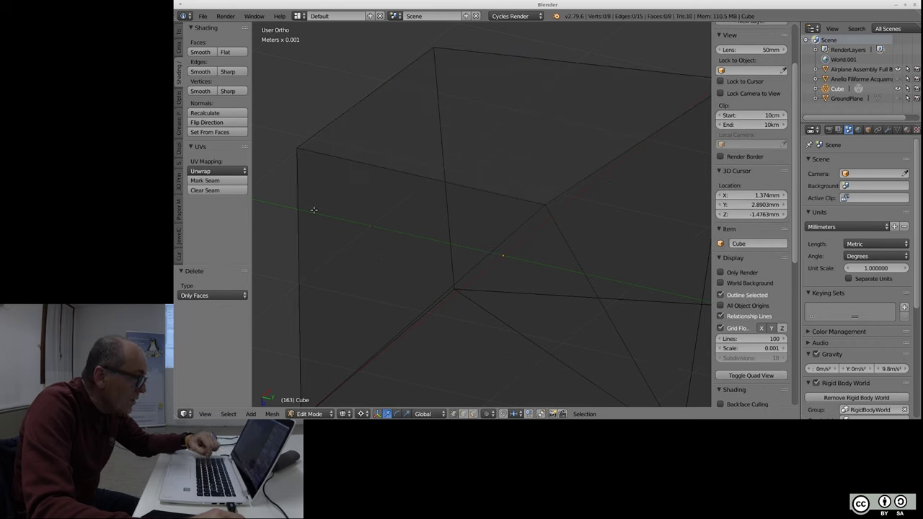
- Extrude two vertices from the top-left corner and merge the second into the central corner At Last
{"action": "right_click", "coordinate": [296, 147]}
{"action": "key", "text": "e"}
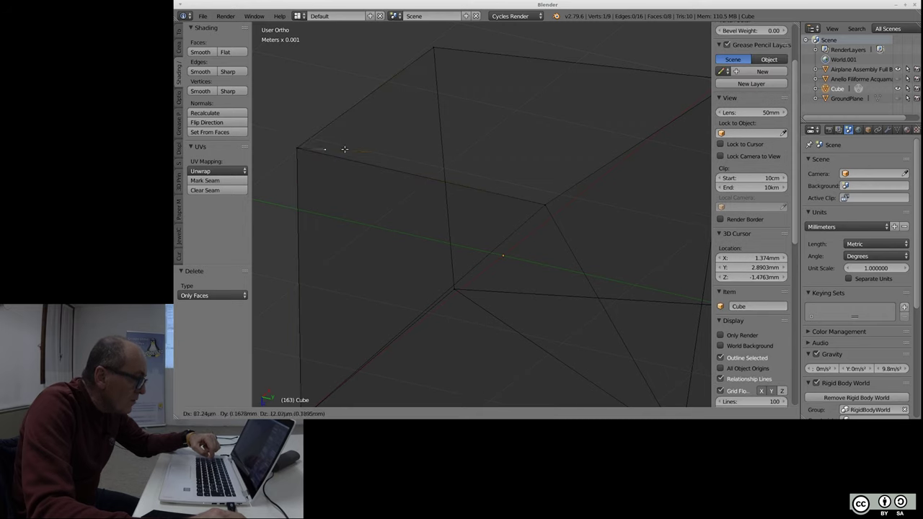
{"action": "left_click", "coordinate": [459, 165]}
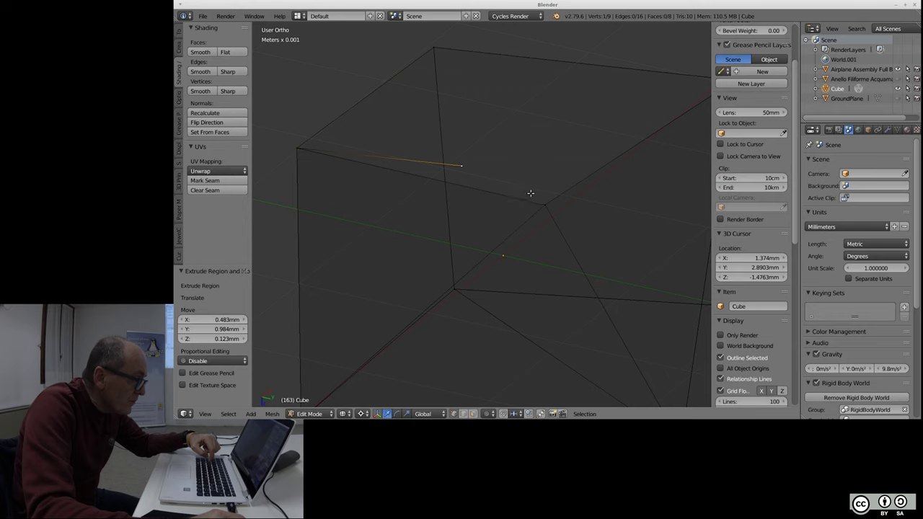
{"action": "key", "text": "e"}
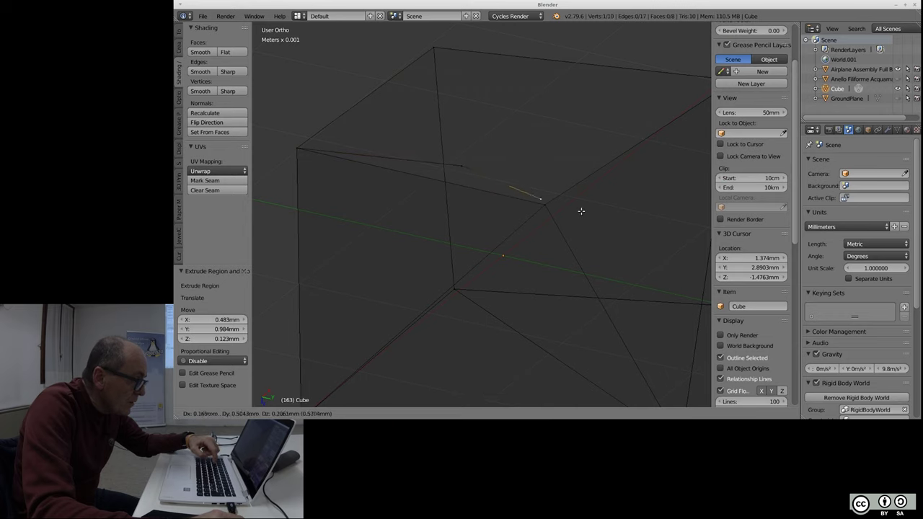
{"action": "left_click", "coordinate": [582, 210]}
{"action": "right_click", "coordinate": [546, 202], "text": "shift"}
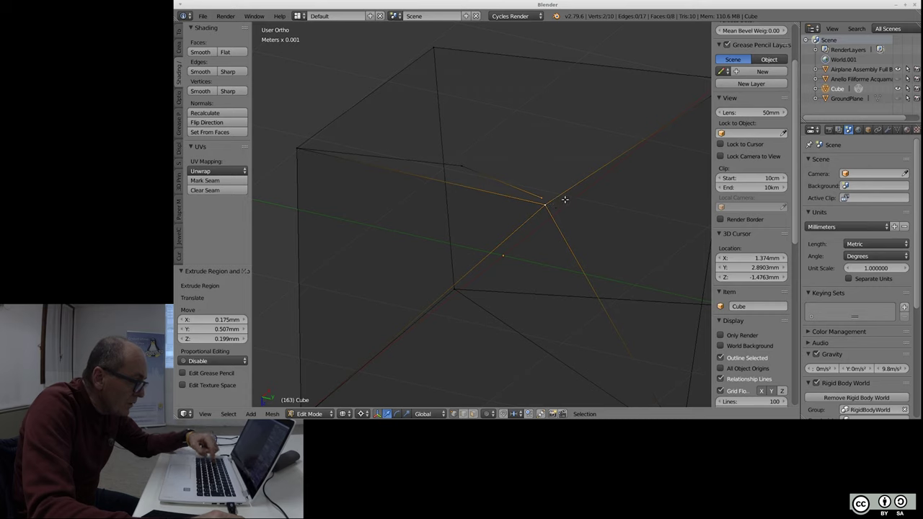
{"action": "key", "text": "alt+m"}
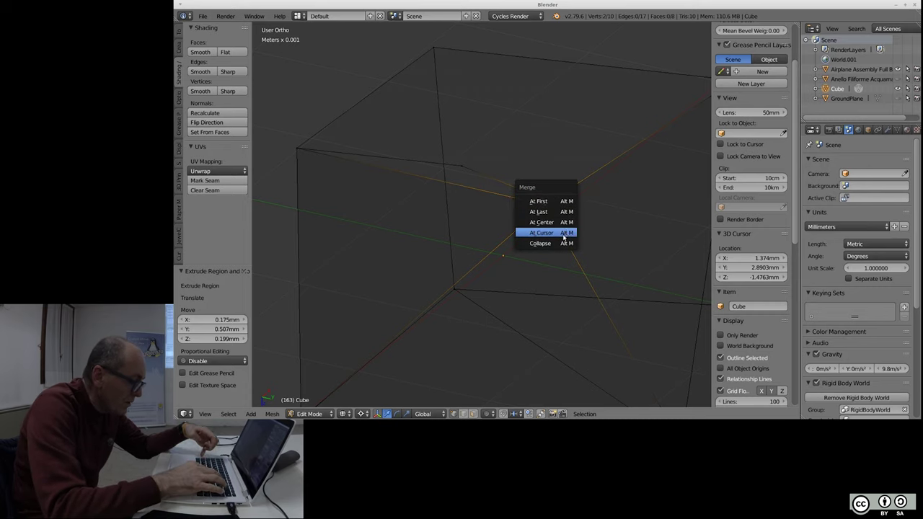
{"action": "left_click", "coordinate": [541, 212]}
- Fill a face across the extruded vertex and the top-left, back, top-right and central corners
{"action": "right_click", "coordinate": [468, 161]}
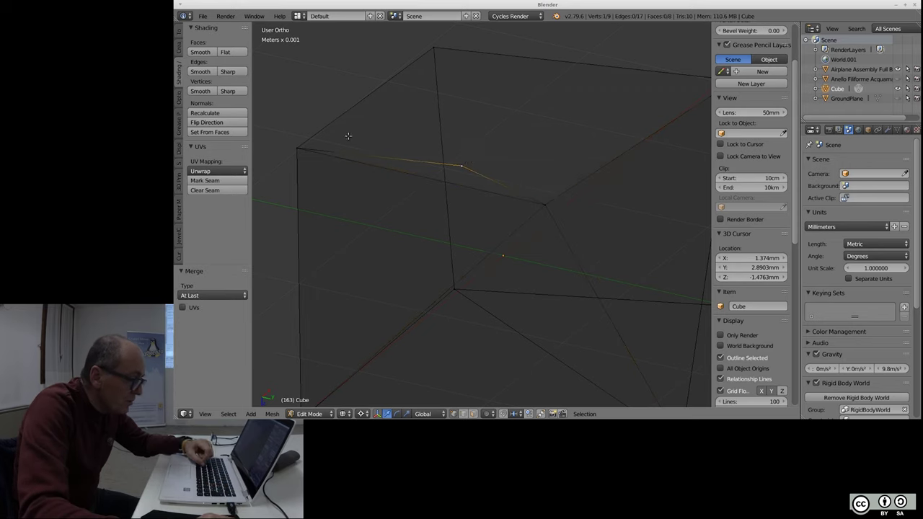
{"action": "right_click", "coordinate": [300, 139], "text": "shift"}
{"action": "right_click", "coordinate": [442, 42], "text": "shift"}
{"action": "scroll", "coordinate": [424, 201], "scroll_direction": "down", "scroll_amount": 2}
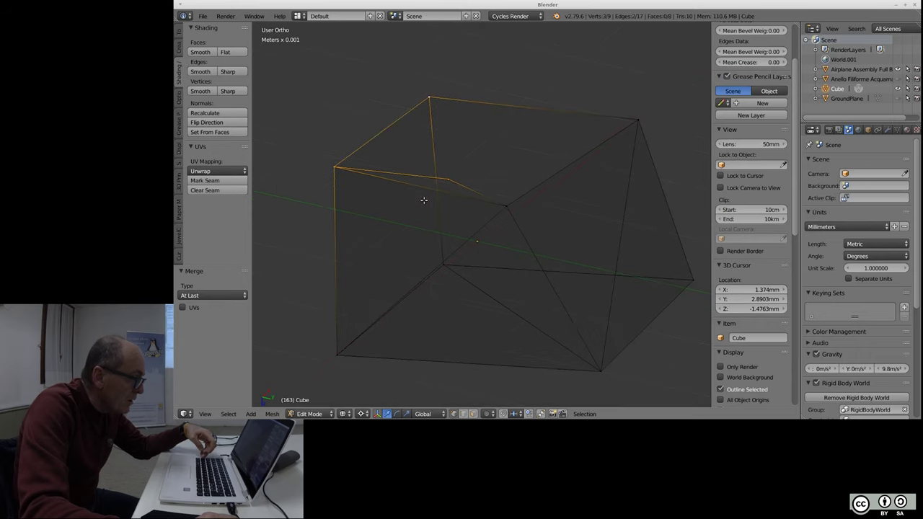
{"action": "right_click", "coordinate": [645, 114], "text": "shift"}
{"action": "right_click", "coordinate": [502, 201], "text": "shift"}
{"action": "key", "text": "f"}
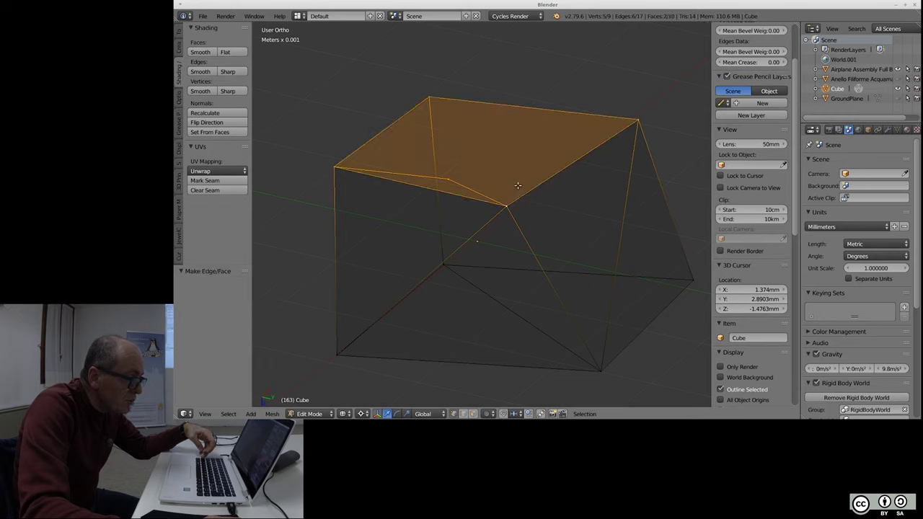
- Delete only the thin sliver face on top, leaving 9 vertices, 17 edges and 9 faces
{"action": "key", "text": "a"}
{"action": "scroll", "coordinate": [468, 169], "scroll_direction": "up", "scroll_amount": 2}
{"action": "scroll", "coordinate": [433, 194], "scroll_direction": "up", "scroll_amount": 2}
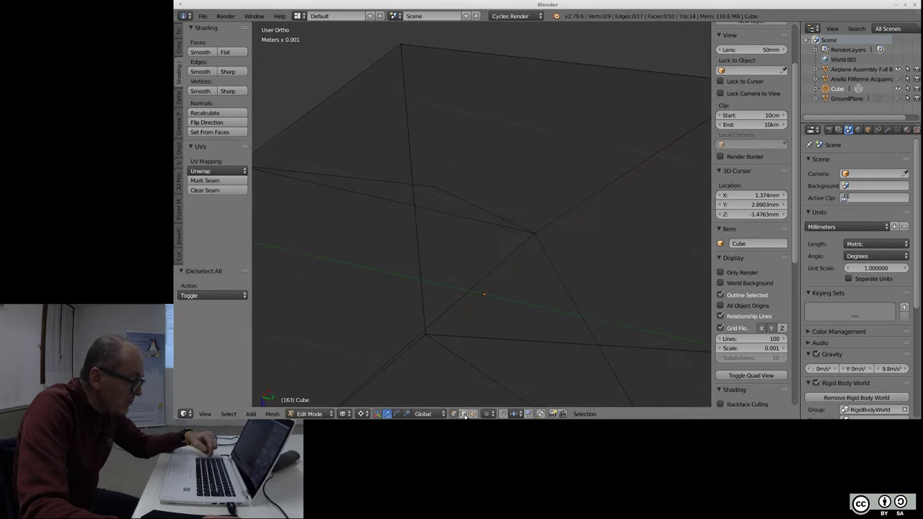
{"action": "left_click", "coordinate": [473, 414]}
{"action": "right_click", "coordinate": [407, 198]}
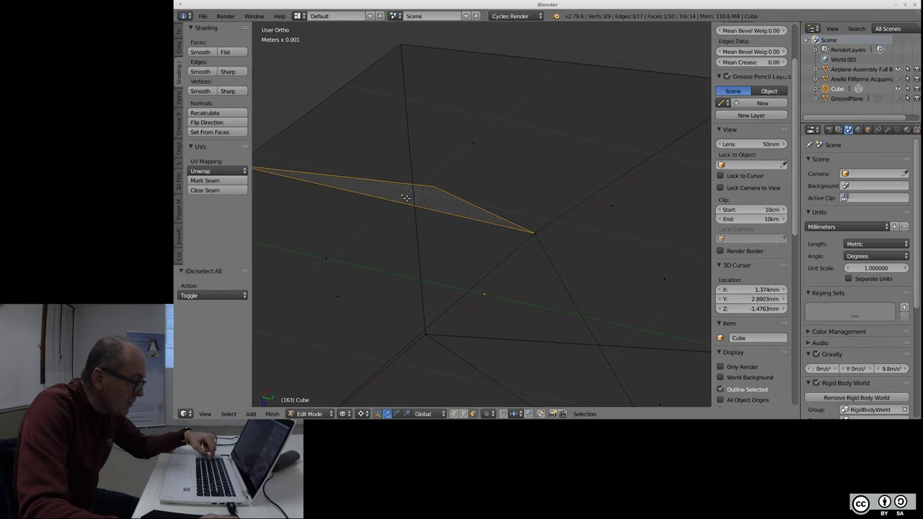
{"action": "key", "text": "x"}
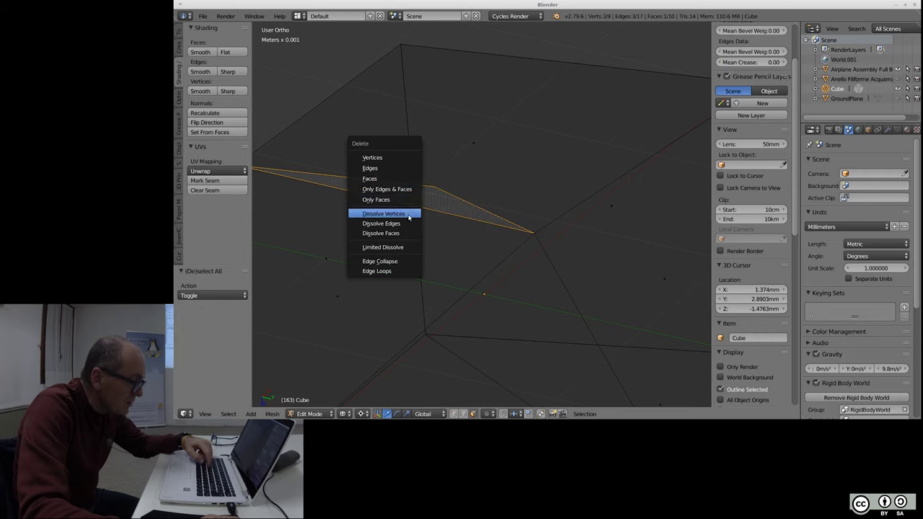
{"action": "left_click", "coordinate": [410, 199]}
{"action": "key", "text": "Home"}
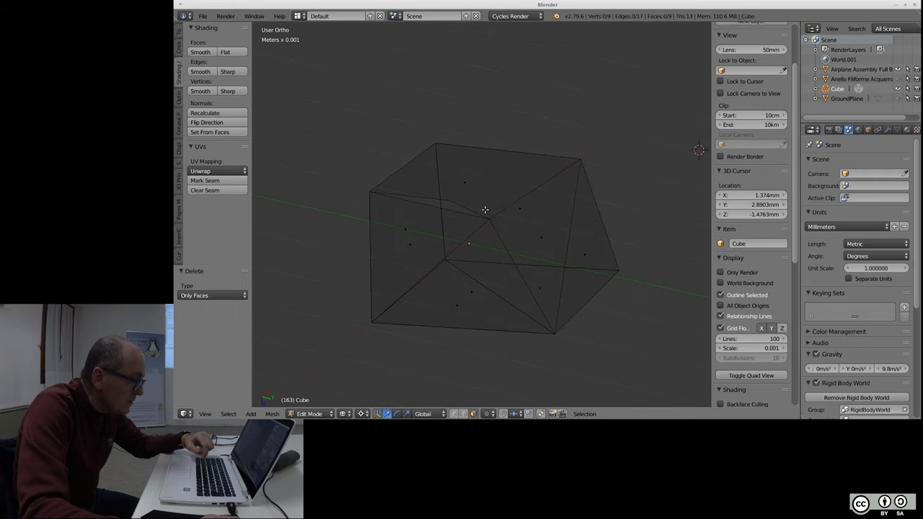
{"action": "scroll", "coordinate": [422, 189], "scroll_direction": "up", "scroll_amount": 3}
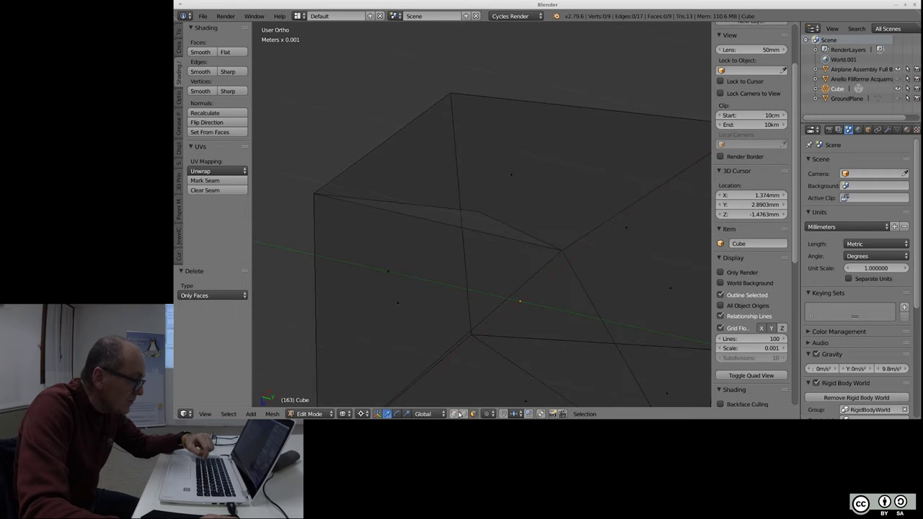
- Move a vertex on the cube's top edge to a new position
{"action": "right_click", "coordinate": [475, 212]}
{"action": "scroll", "coordinate": [476, 212], "scroll_direction": "up", "scroll_amount": 3}
{"action": "key", "text": "g"}
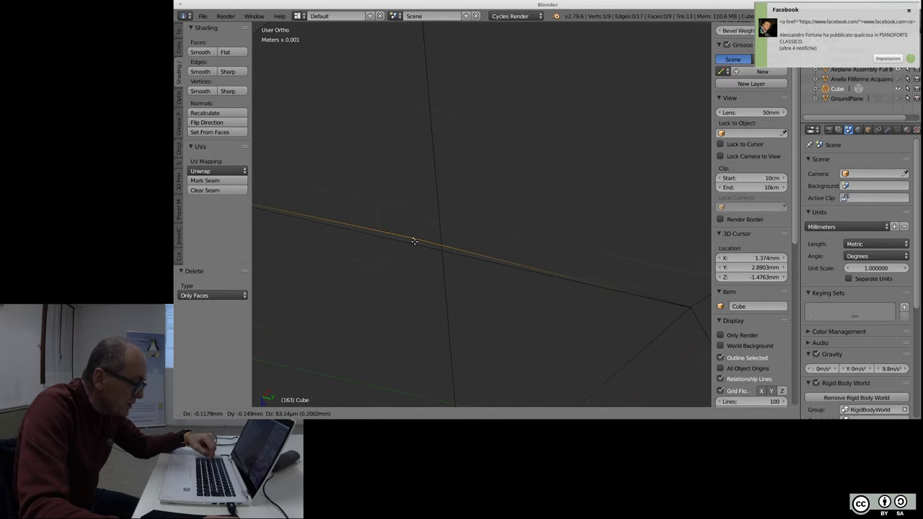
{"action": "left_click", "coordinate": [414, 241]}
{"action": "scroll", "coordinate": [455, 170], "scroll_direction": "down", "scroll_amount": 2}
{"action": "scroll", "coordinate": [485, 220], "scroll_direction": "down", "scroll_amount": 2}
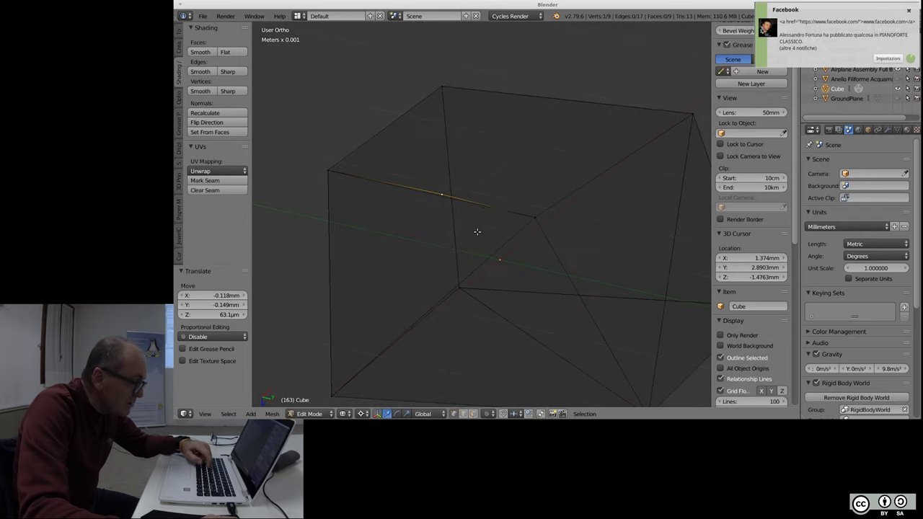
{"action": "scroll", "coordinate": [462, 207], "scroll_direction": "up", "scroll_amount": 3}
{"action": "scroll", "coordinate": [381, 192], "scroll_direction": "up", "scroll_amount": 2}
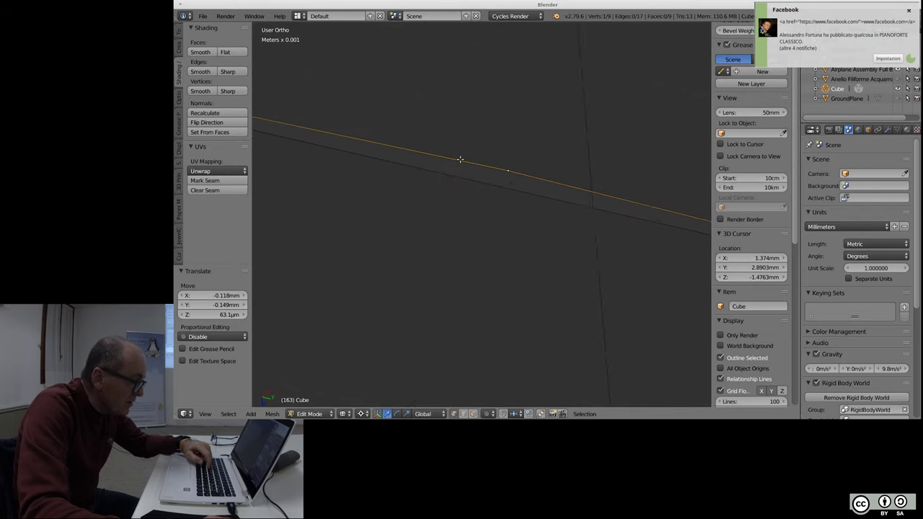
{"action": "left_click", "coordinate": [909, 10]}
{"action": "scroll", "coordinate": [525, 192], "scroll_direction": "up", "scroll_amount": 1}
{"action": "scroll", "coordinate": [526, 189], "scroll_direction": "up", "scroll_amount": 2}
{"action": "scroll", "coordinate": [527, 189], "scroll_direction": "down", "scroll_amount": 3}
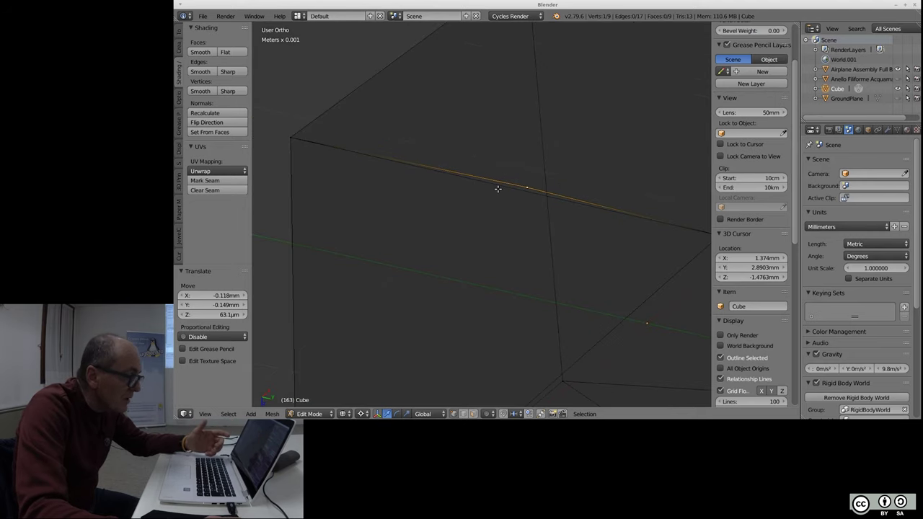
- Run Mesh > Clean Up > Fill Holes on the whole mesh, reaching 10 faces, then deselect
{"action": "key", "text": "a"}
{"action": "key", "text": "a"}
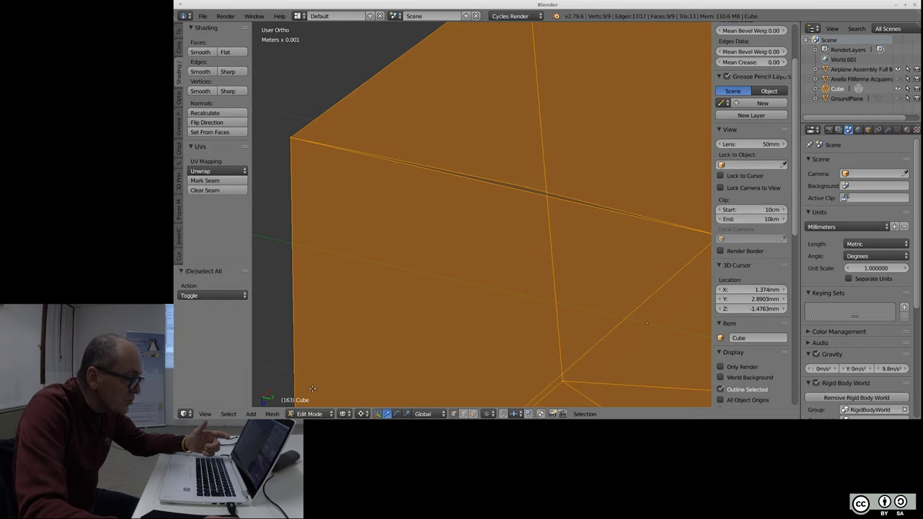
{"action": "left_click", "coordinate": [282, 414]}
{"action": "mouse_move", "coordinate": [296, 260]}
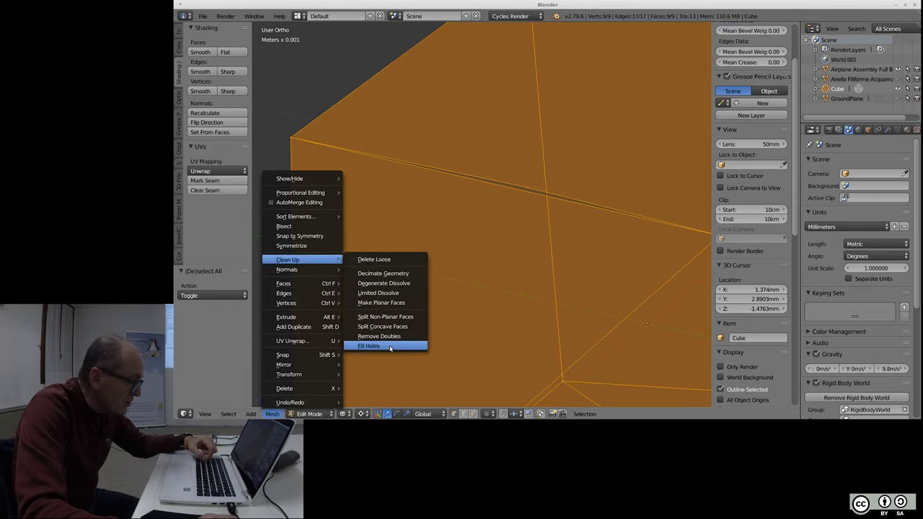
{"action": "left_click", "coordinate": [390, 347]}
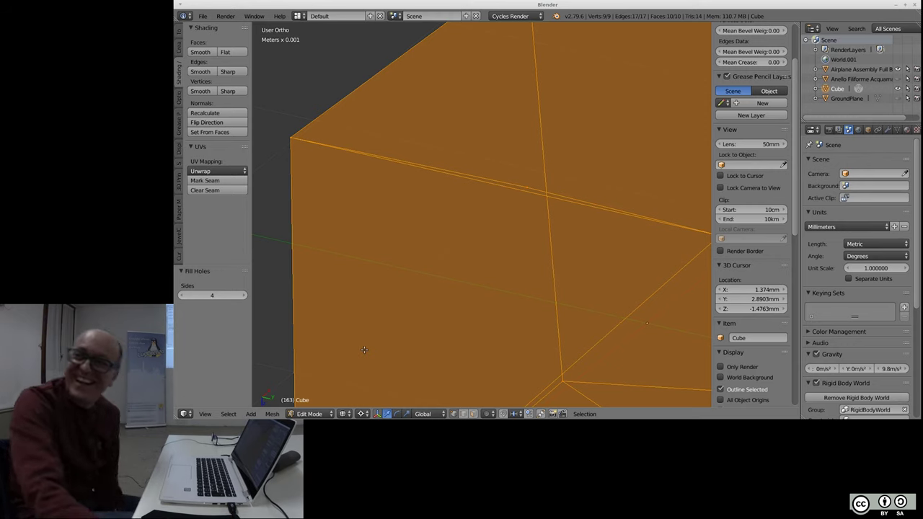
{"action": "scroll", "coordinate": [463, 264], "scroll_direction": "down", "scroll_amount": 3}
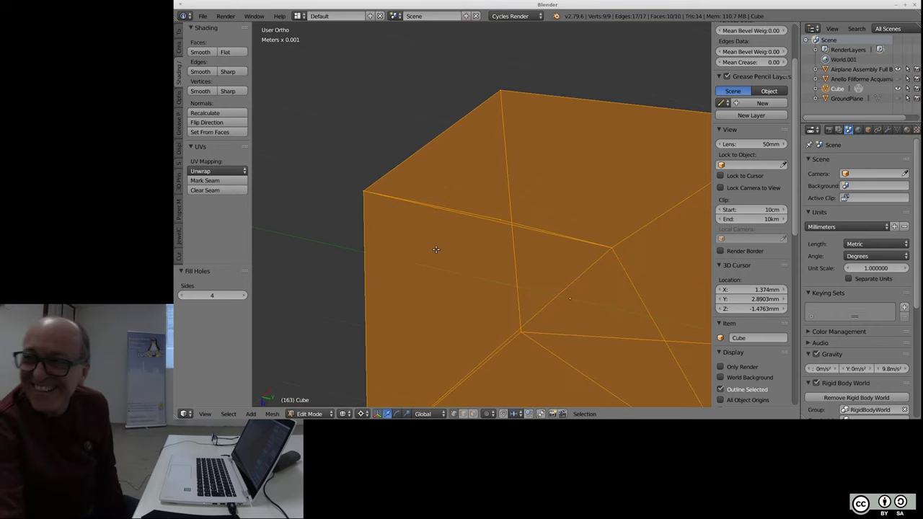
{"action": "scroll", "coordinate": [491, 249], "scroll_direction": "down", "scroll_amount": 1}
{"action": "key", "text": "a"}
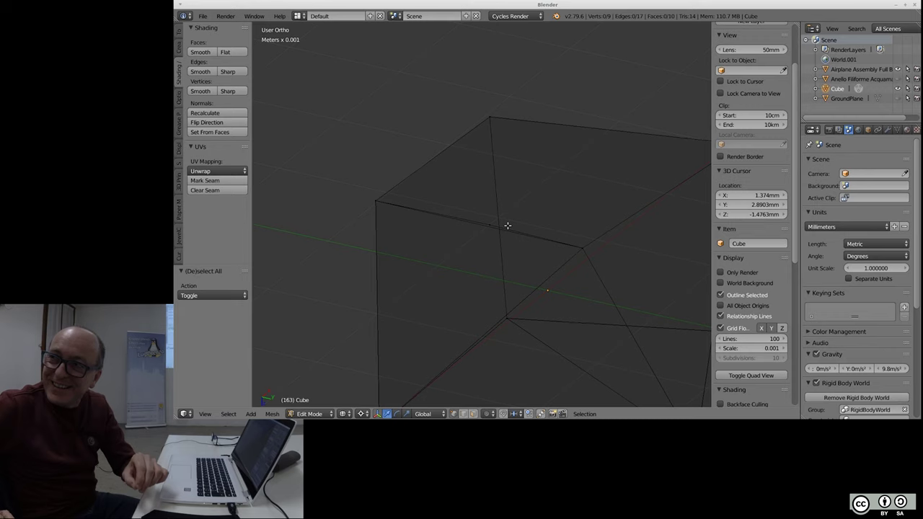
{"action": "scroll", "coordinate": [445, 203], "scroll_direction": "down", "scroll_amount": 5}
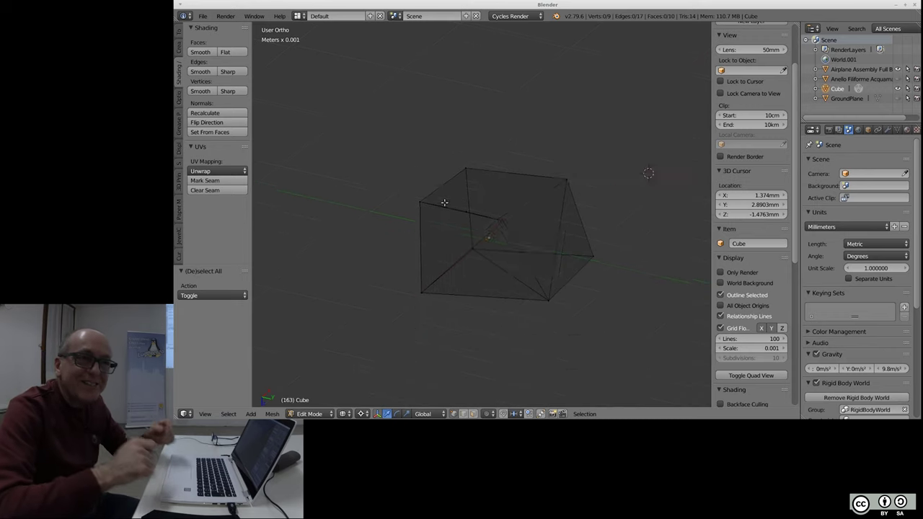
- Return to Object Mode so the scene totals 77,211 vertices and 156,105 faces
{"action": "scroll", "coordinate": [462, 267], "scroll_direction": "up", "scroll_amount": 5}
{"action": "scroll", "coordinate": [451, 284], "scroll_direction": "down", "scroll_amount": 4}
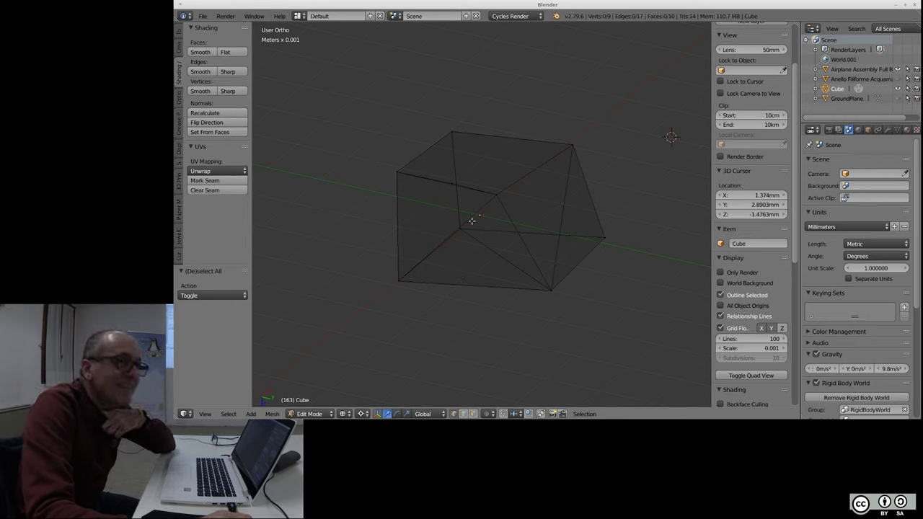
{"action": "scroll", "coordinate": [442, 178], "scroll_direction": "up", "scroll_amount": 2}
{"action": "scroll", "coordinate": [469, 189], "scroll_direction": "up", "scroll_amount": 3}
{"action": "scroll", "coordinate": [458, 191], "scroll_direction": "up", "scroll_amount": 2}
{"action": "scroll", "coordinate": [457, 192], "scroll_direction": "down", "scroll_amount": 3}
{"action": "scroll", "coordinate": [442, 205], "scroll_direction": "down", "scroll_amount": 3}
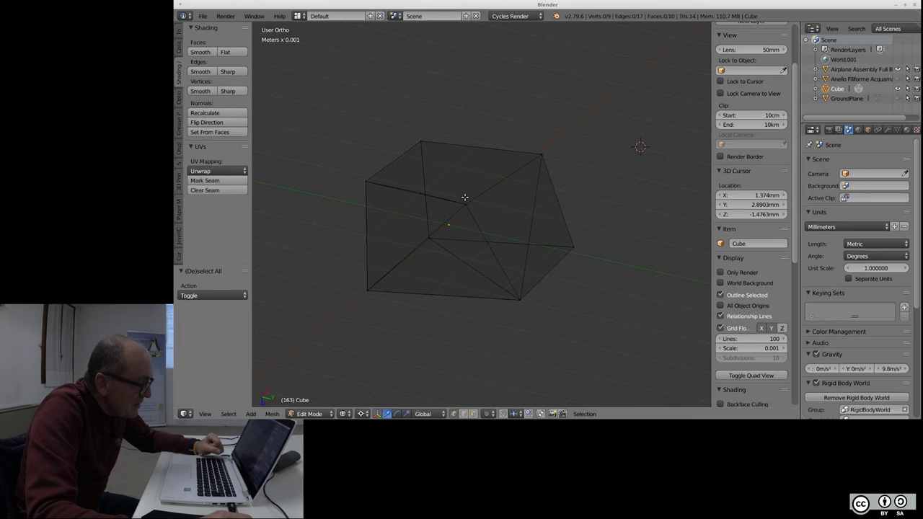
{"action": "scroll", "coordinate": [464, 197], "scroll_direction": "up", "scroll_amount": 2}
{"action": "scroll", "coordinate": [463, 199], "scroll_direction": "up", "scroll_amount": 1}
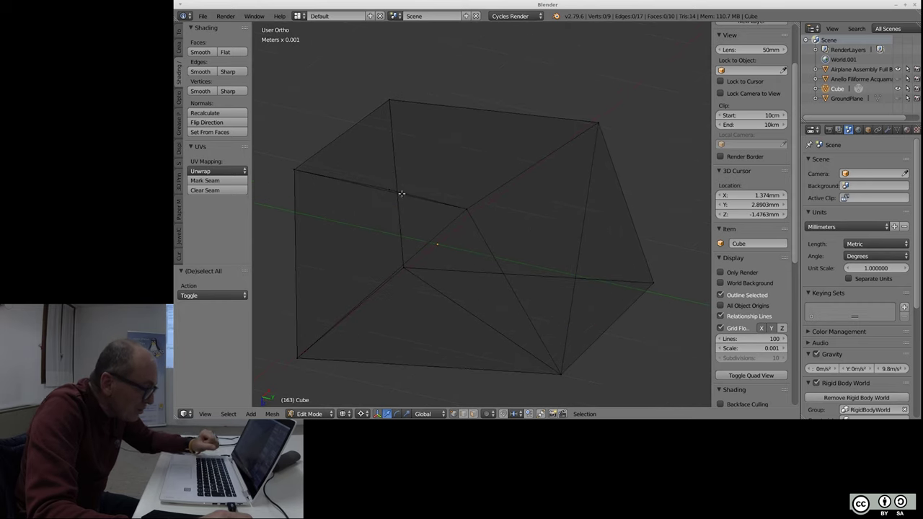
{"action": "scroll", "coordinate": [389, 192], "scroll_direction": "up", "scroll_amount": 3}
{"action": "scroll", "coordinate": [389, 192], "scroll_direction": "down", "scroll_amount": 3}
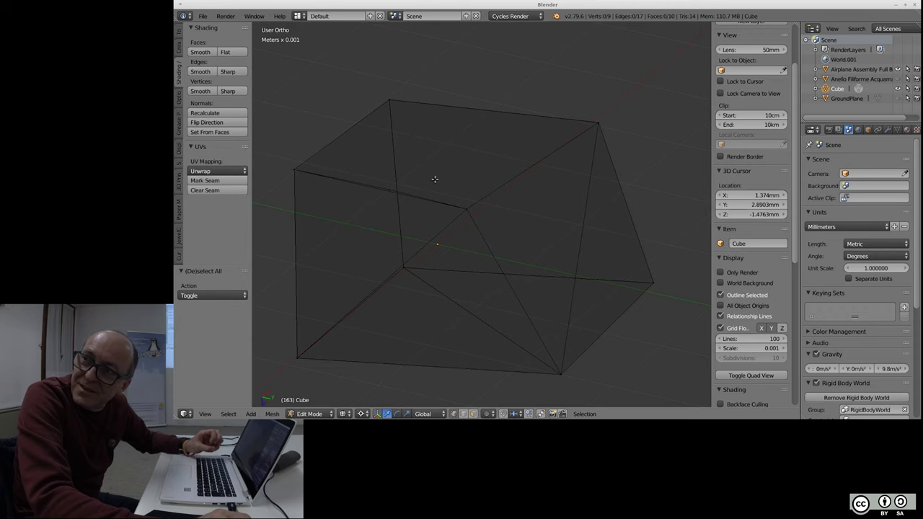
{"action": "key", "text": "Tab"}
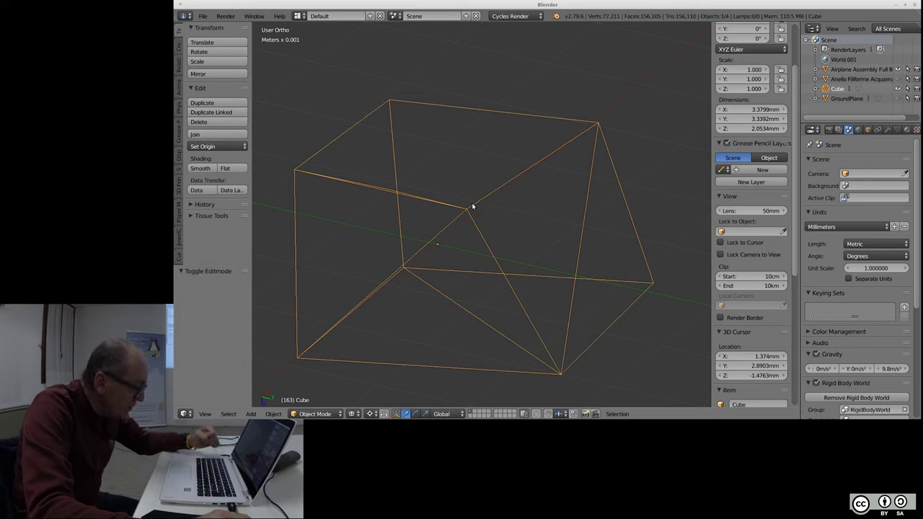
- Delete the cube object, leaving three objects, and orbit around the scene
{"action": "key", "text": "x"}
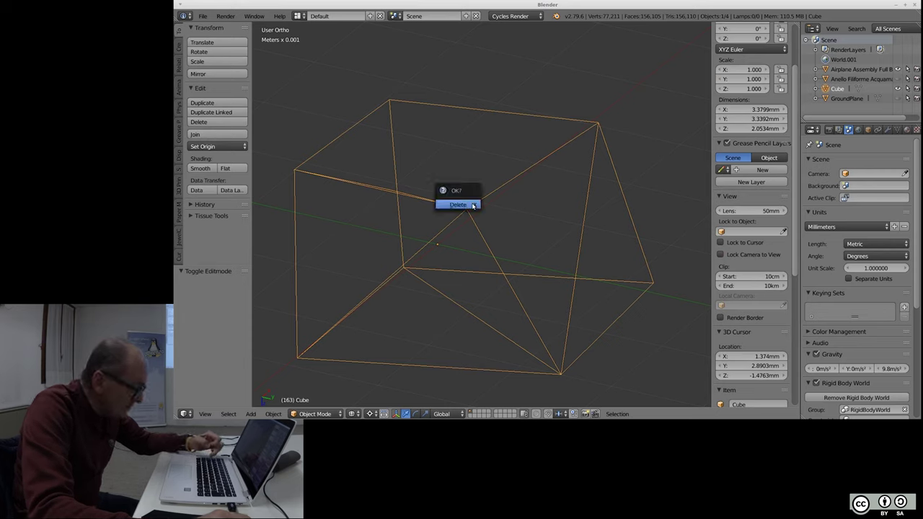
{"action": "left_click", "coordinate": [473, 207]}
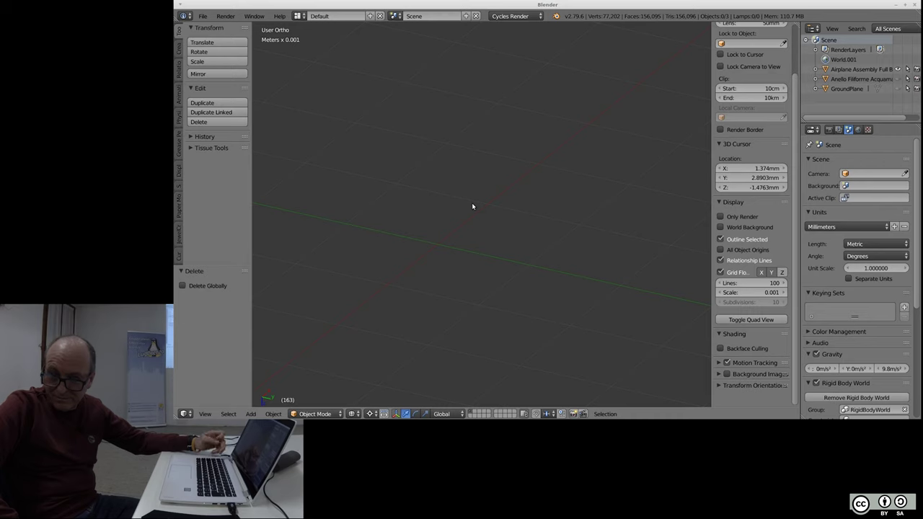
{"action": "mouse_move", "coordinate": [473, 207]}
{"action": "middle_mouse_down"}
{"action": "mouse_move", "coordinate": [581, 230]}
{"action": "mouse_move", "coordinate": [429, 226]}
{"action": "middle_mouse_up"}
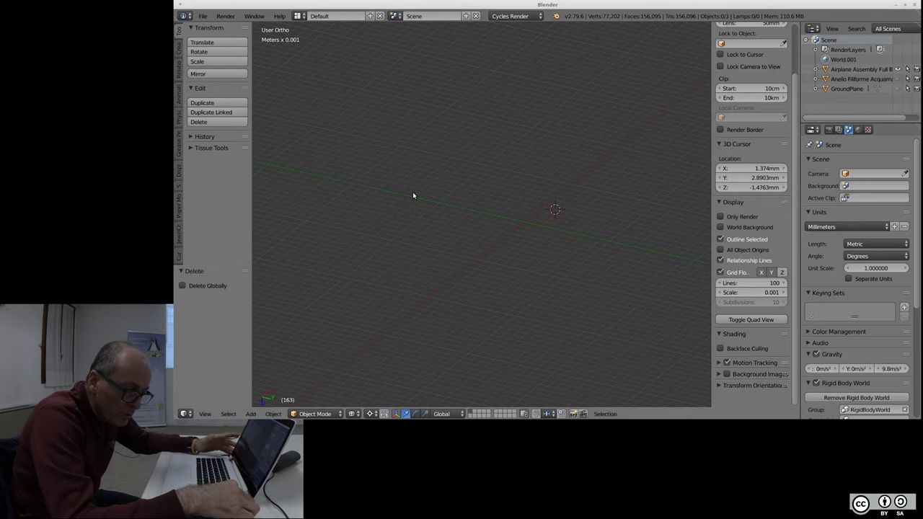
{"action": "scroll", "coordinate": [420, 194], "scroll_direction": "down", "scroll_amount": 4}
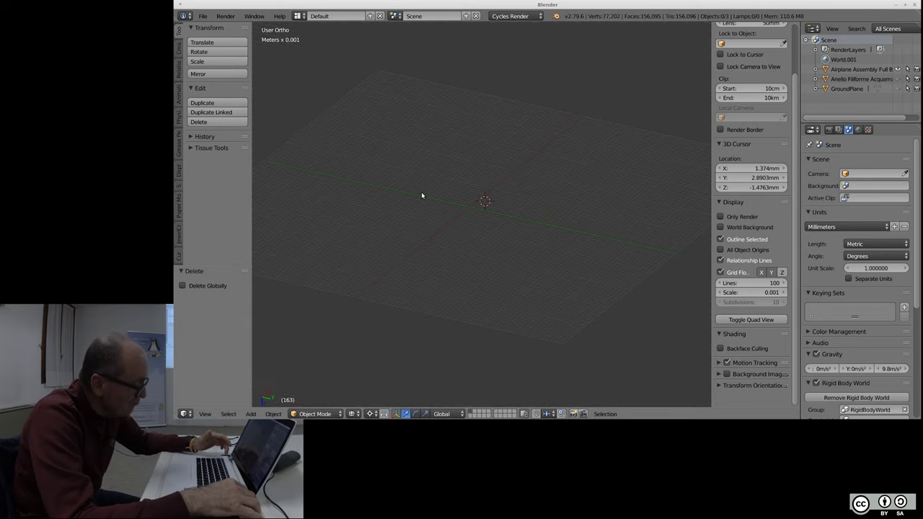
{"action": "scroll", "coordinate": [446, 203], "scroll_direction": "up", "scroll_amount": 4}
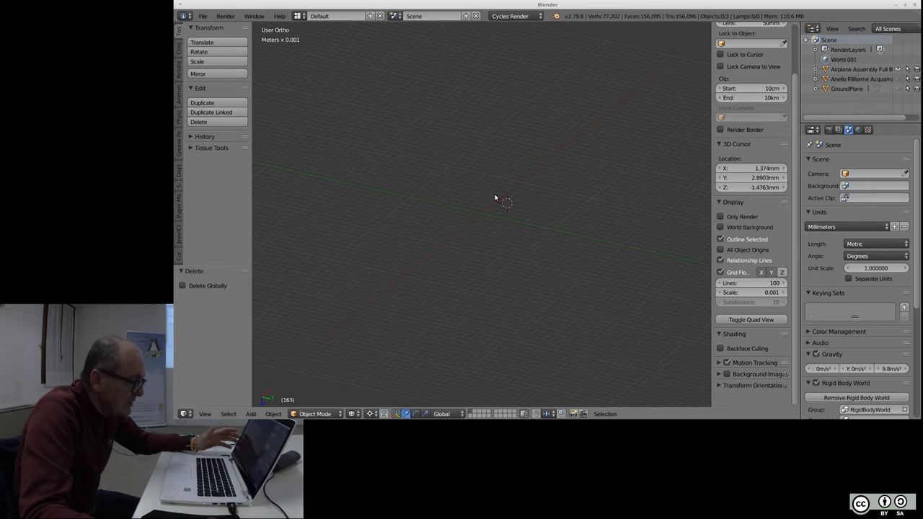
{"action": "left_click", "coordinate": [203, 16]}
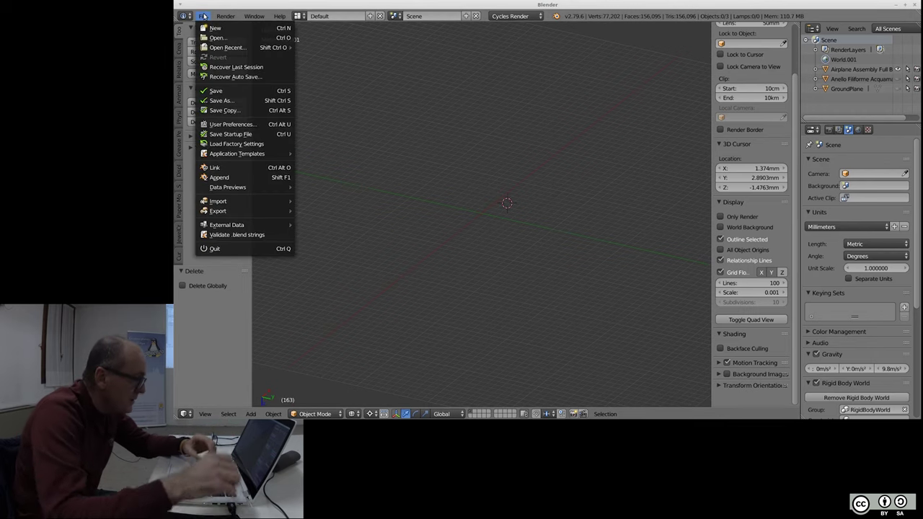
{"action": "left_click", "coordinate": [243, 127]}
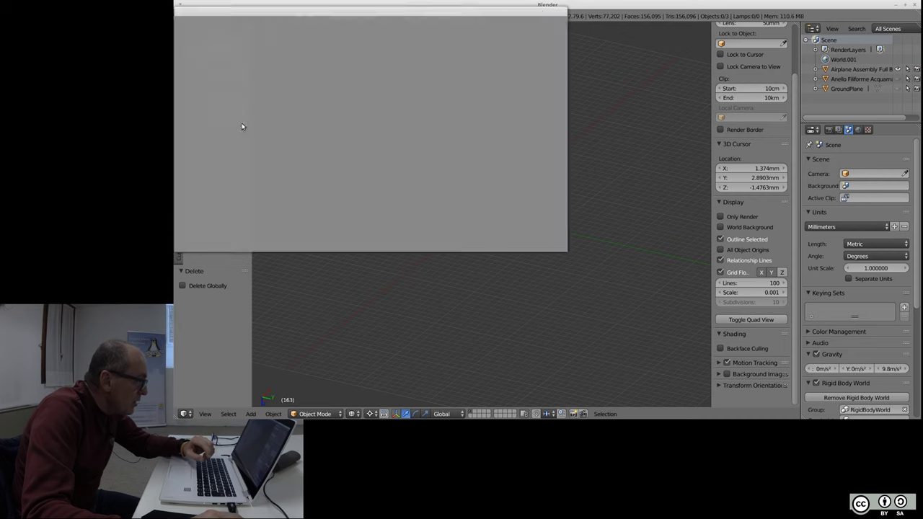
{"action": "left_click_drag", "start_coordinate": [395, 12], "coordinate": [485, 38]}
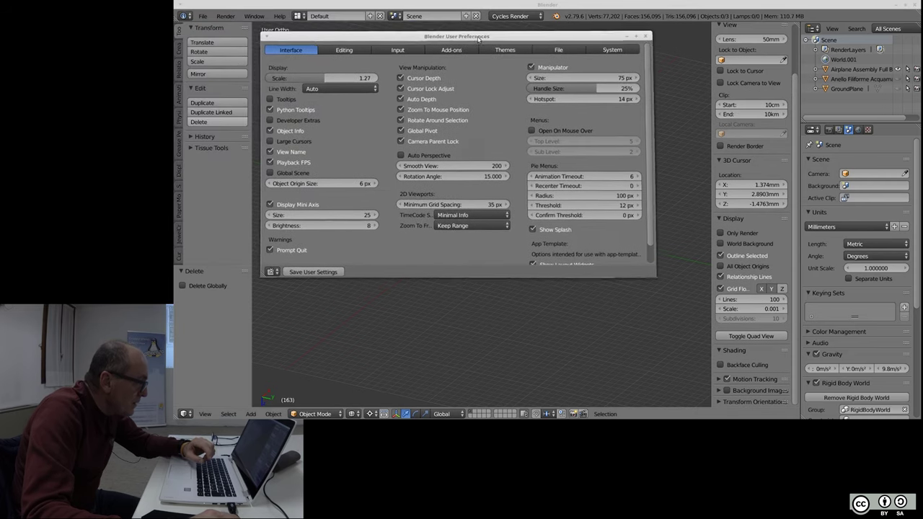
{"action": "left_click_drag", "start_coordinate": [739, 326], "coordinate": [802, 366]}
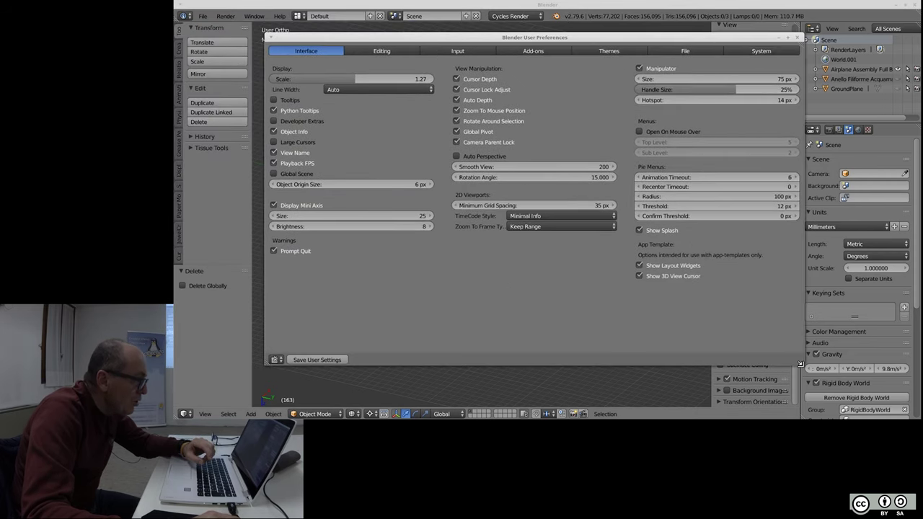
{"action": "left_click", "coordinate": [533, 51]}
{"action": "left_click", "coordinate": [322, 67]}
{"action": "key", "text": "Return"}
{"action": "type", "text": "d"}
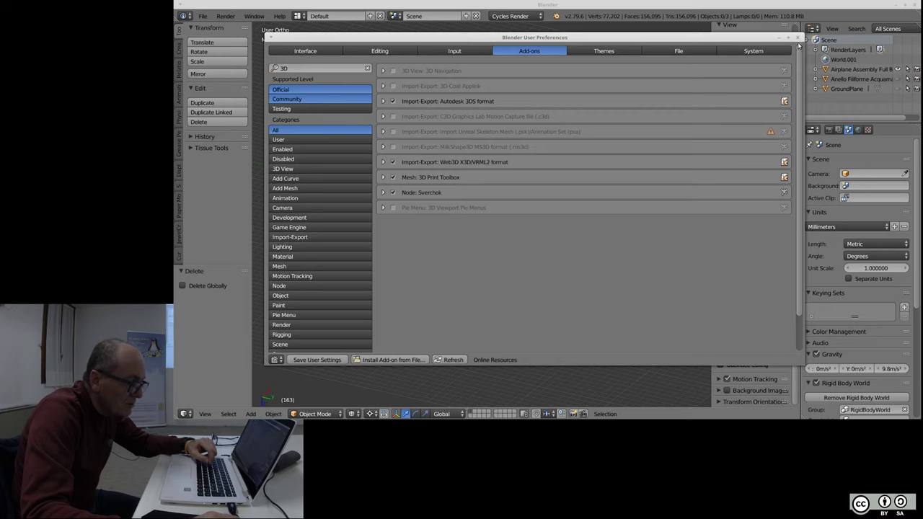
{"action": "left_click", "coordinate": [610, 31]}
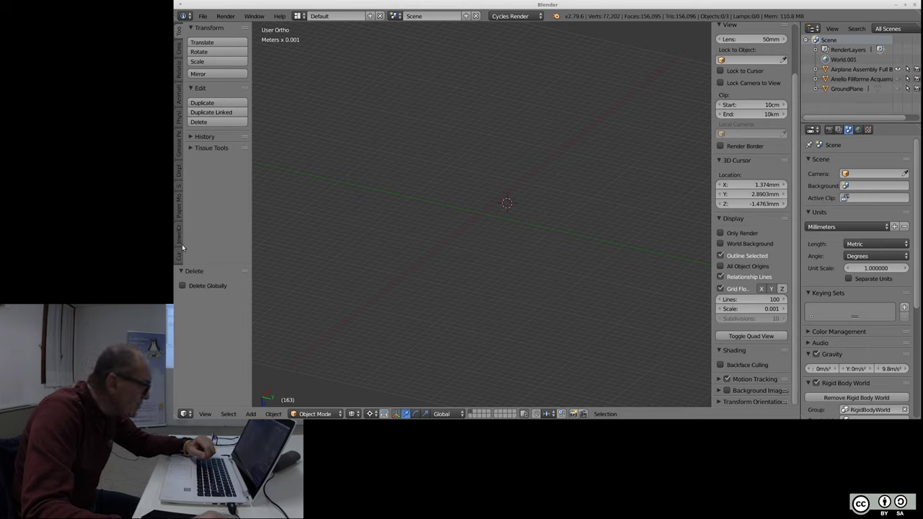
- Select Airplane Assembly in the Outliner, frame it, and switch to top view
{"action": "scroll", "coordinate": [179, 238], "scroll_direction": "down", "scroll_amount": 1}
{"action": "scroll", "coordinate": [179, 238], "scroll_direction": "down", "scroll_amount": 1}
{"action": "scroll", "coordinate": [179, 237], "scroll_direction": "down", "scroll_amount": 2}
{"action": "scroll", "coordinate": [179, 236], "scroll_direction": "up", "scroll_amount": 2}
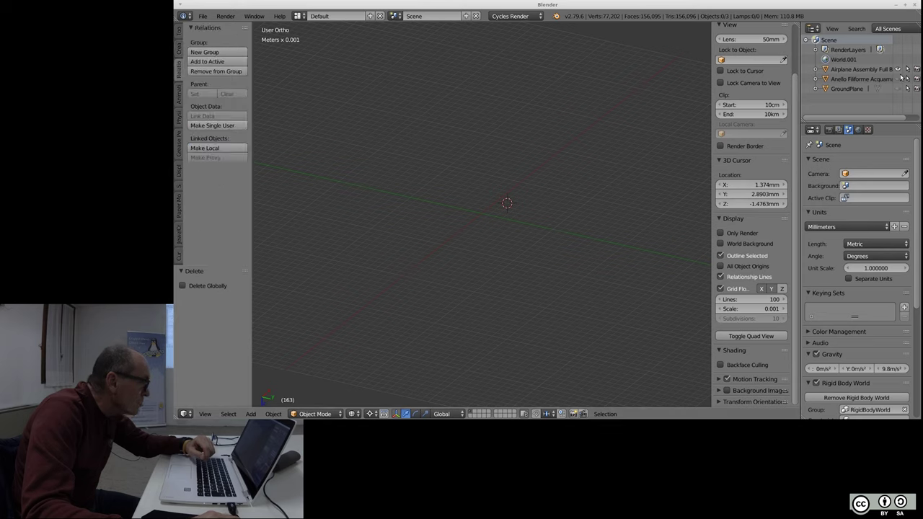
{"action": "left_click", "coordinate": [878, 69]}
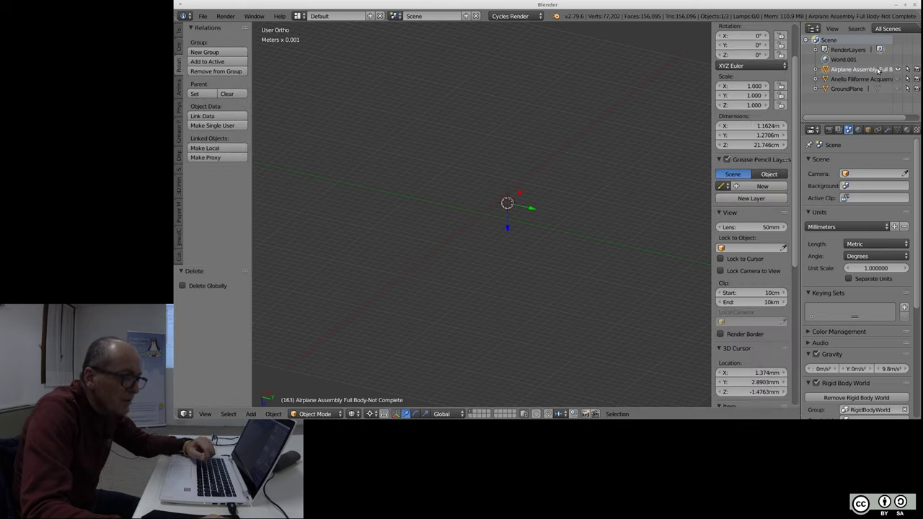
{"action": "middle_click_drag", "start_coordinate": [511, 119], "coordinate": [459, 120]}
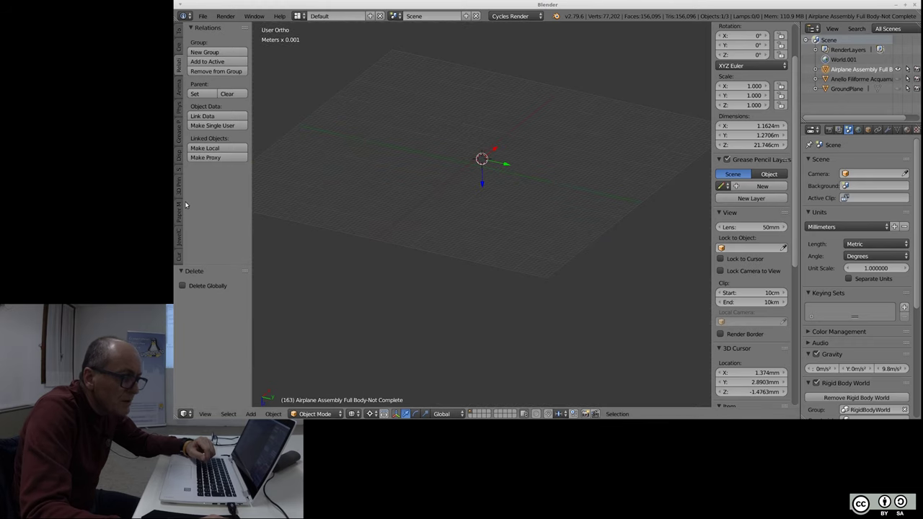
{"action": "left_click", "coordinate": [179, 45]}
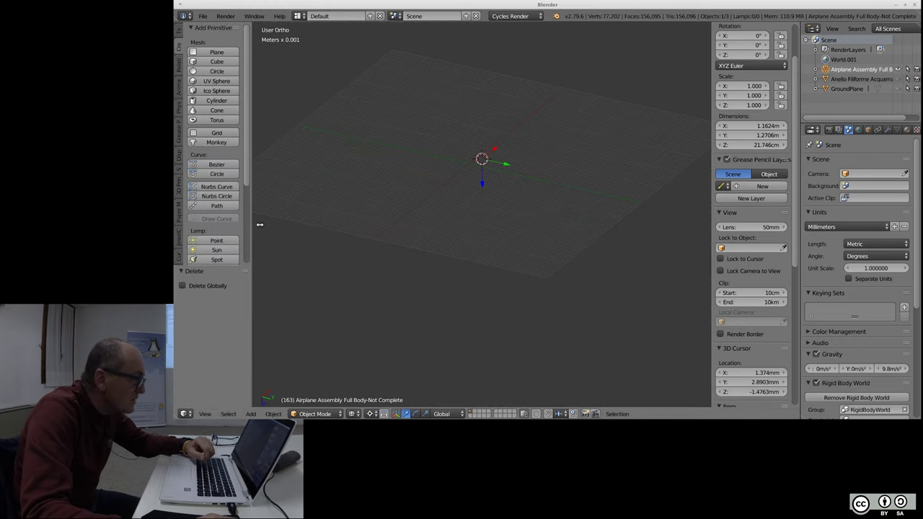
{"action": "scroll", "coordinate": [456, 216], "scroll_direction": "down", "scroll_amount": 3}
{"action": "scroll", "coordinate": [457, 216], "scroll_direction": "down", "scroll_amount": 2}
{"action": "scroll", "coordinate": [474, 154], "scroll_direction": "up", "scroll_amount": 3}
{"action": "scroll", "coordinate": [472, 158], "scroll_direction": "up", "scroll_amount": 3}
{"action": "scroll", "coordinate": [471, 162], "scroll_direction": "down", "scroll_amount": 2}
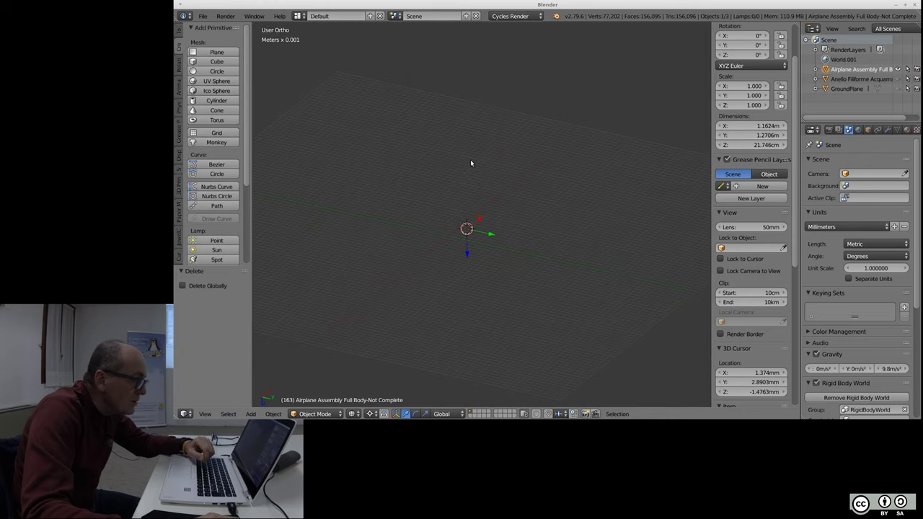
{"action": "key", "text": "KP_Decimal"}
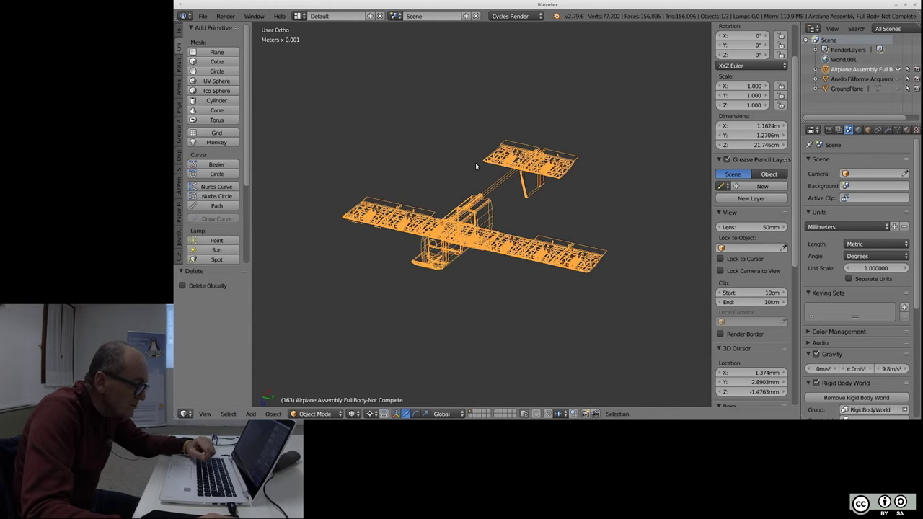
{"action": "key", "text": "KP_7"}
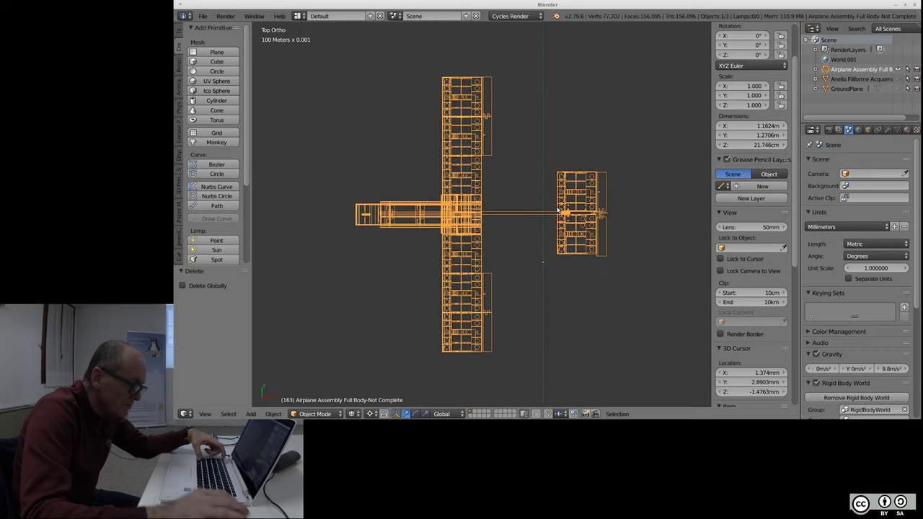
{"action": "scroll", "coordinate": [534, 207], "scroll_direction": "down", "scroll_amount": 1}
{"action": "scroll", "coordinate": [534, 207], "scroll_direction": "down", "scroll_amount": 6}
{"action": "scroll", "coordinate": [534, 207], "scroll_direction": "down", "scroll_amount": 3}
{"action": "scroll", "coordinate": [512, 208], "scroll_direction": "down", "scroll_amount": 1}
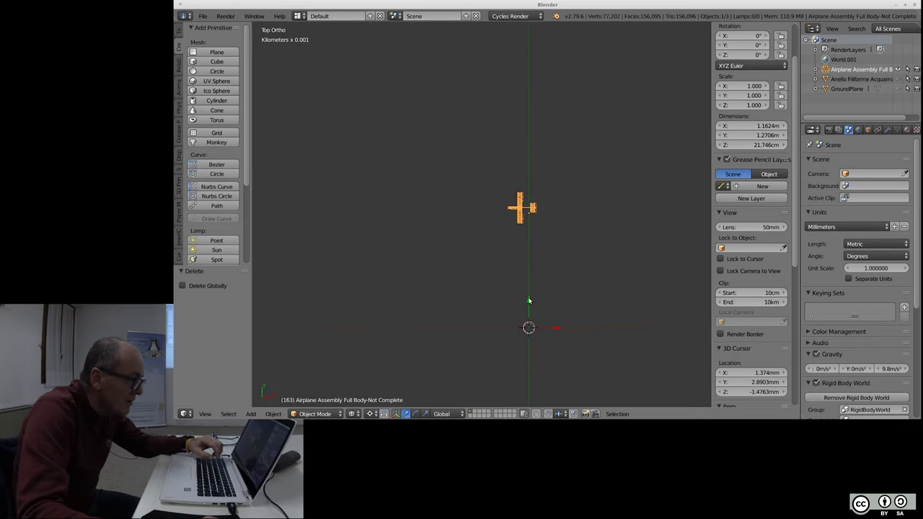
- Move the airplane -4.86 m along Y toward the world origin, then view it at an angle
{"action": "key", "text": "g"}
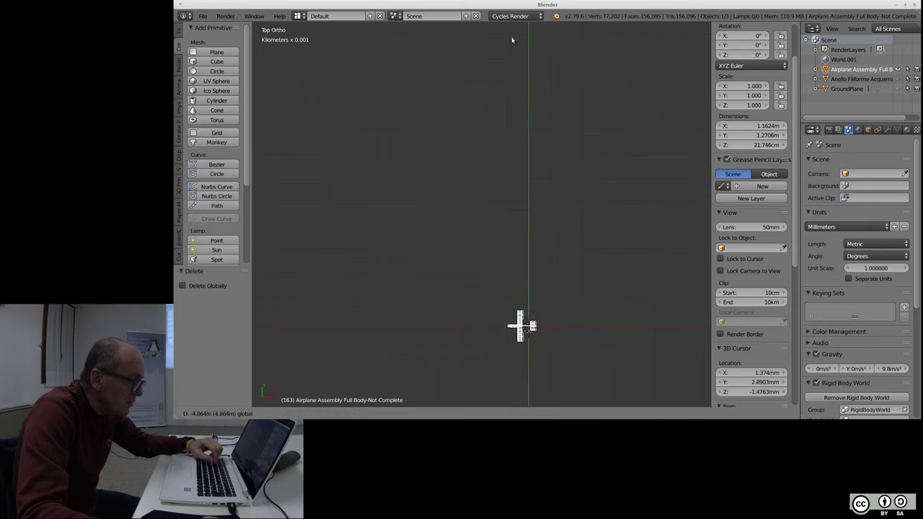
{"action": "left_click", "coordinate": [512, 36]}
{"action": "scroll", "coordinate": [516, 358], "scroll_direction": "up", "scroll_amount": 2}
{"action": "scroll", "coordinate": [517, 161], "scroll_direction": "up", "scroll_amount": 3}
{"action": "scroll", "coordinate": [516, 160], "scroll_direction": "down", "scroll_amount": 3}
{"action": "mouse_move", "coordinate": [517, 160]}
{"action": "middle_mouse_down"}
{"action": "mouse_move", "coordinate": [457, 241]}
{"action": "mouse_move", "coordinate": [585, 151]}
{"action": "mouse_move", "coordinate": [571, 171]}
{"action": "mouse_move", "coordinate": [463, 169]}
{"action": "middle_mouse_up"}
{"action": "scroll", "coordinate": [462, 169], "scroll_direction": "up", "scroll_amount": 3}
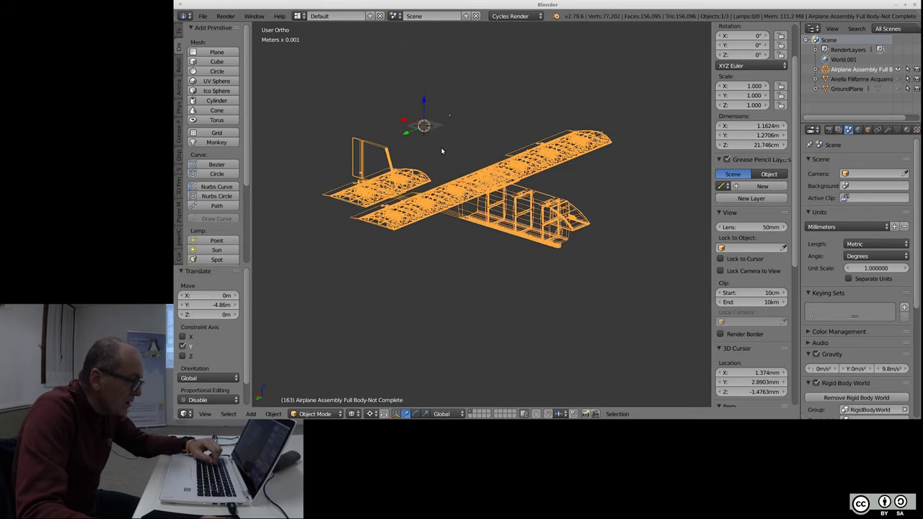
{"action": "scroll", "coordinate": [440, 148], "scroll_direction": "up", "scroll_amount": 2}
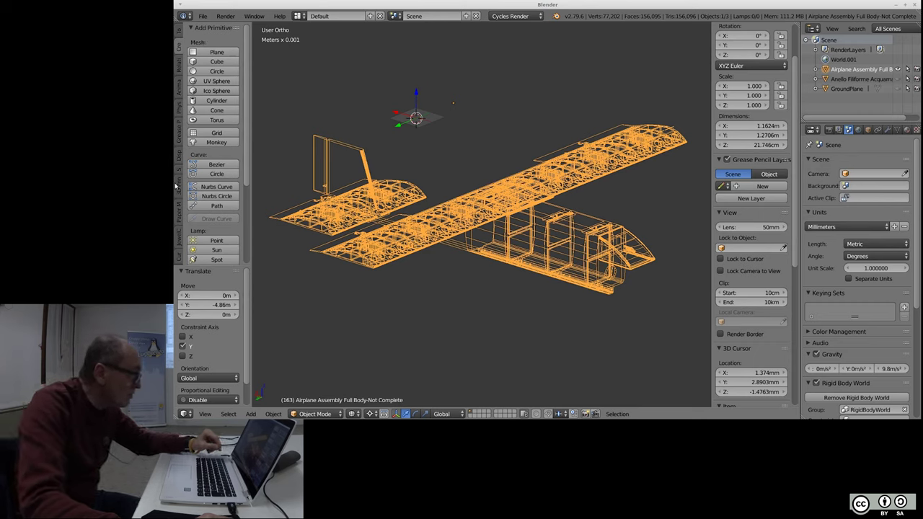
- Show the 3D Printing tab in the Tool Shelf and enter Edit Mode on the airplane assembly
{"action": "key", "text": "a"}
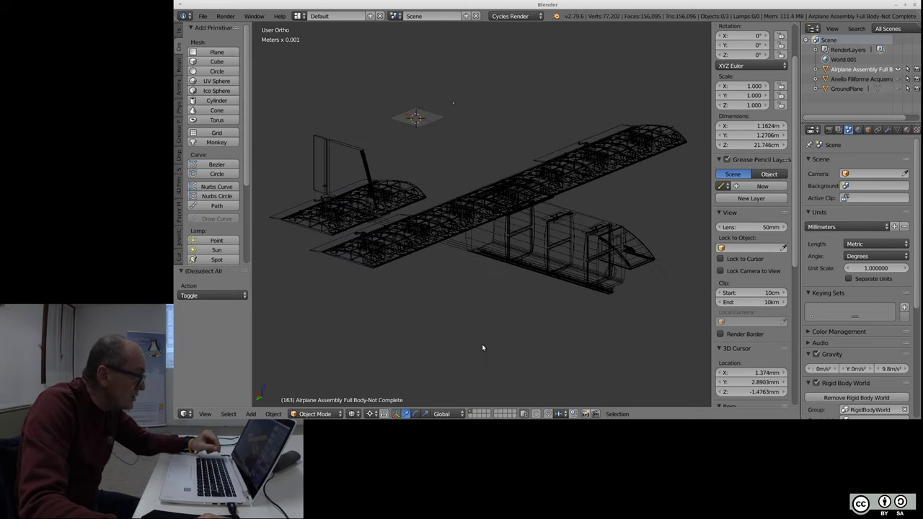
{"action": "key", "text": "a"}
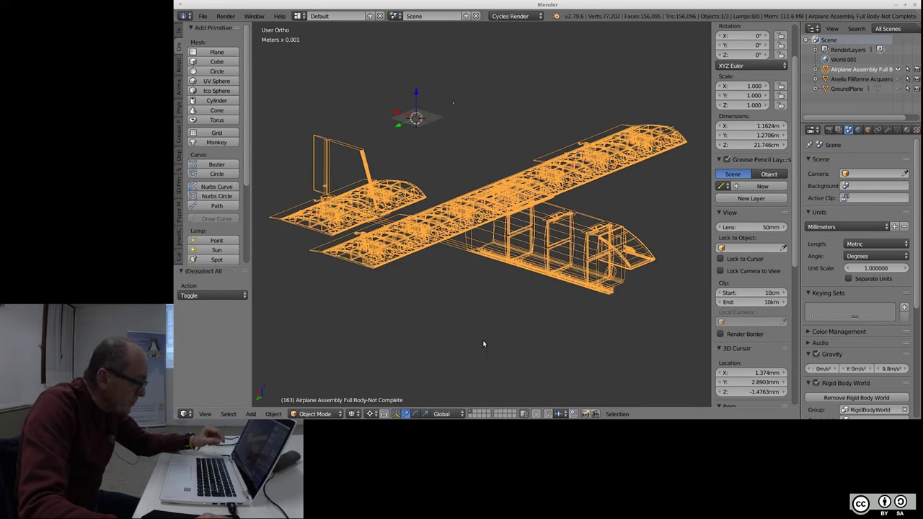
{"action": "left_click", "coordinate": [178, 187]}
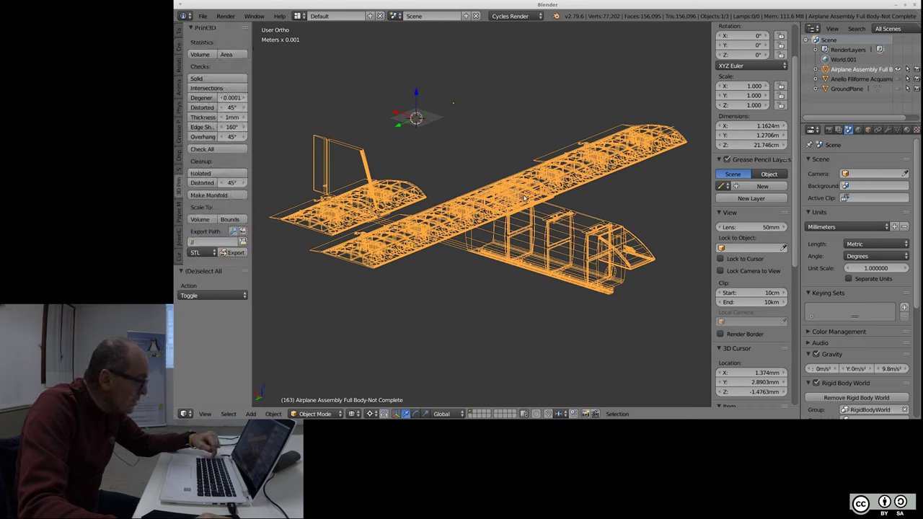
{"action": "key", "text": "a"}
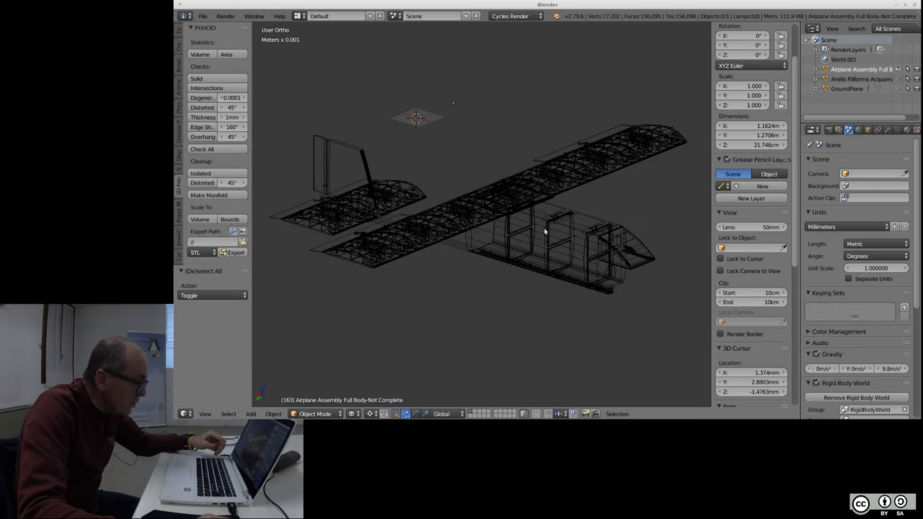
{"action": "key", "text": "a"}
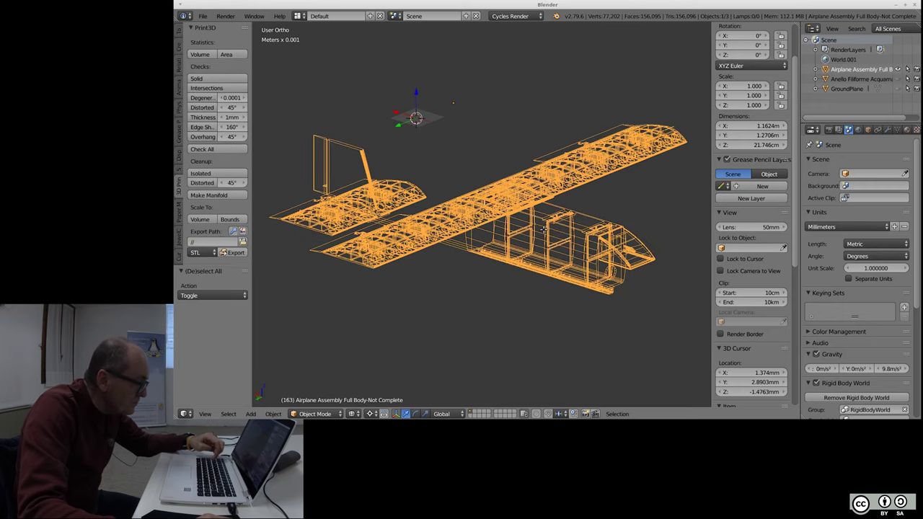
{"action": "key", "text": "Tab"}
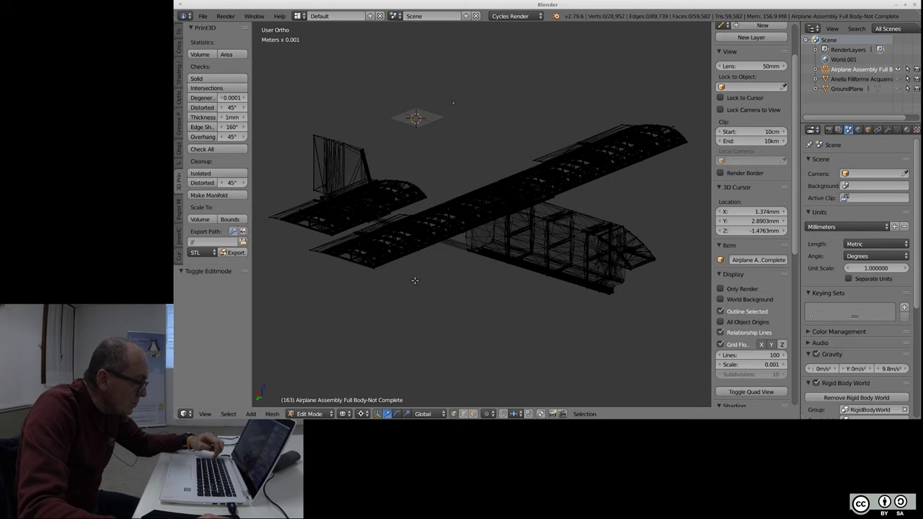
- Compute the airplane mesh's volume (4362.375 cm³) and area (19160.6245 cm²) under Statistics
{"action": "left_click", "coordinate": [204, 55]}
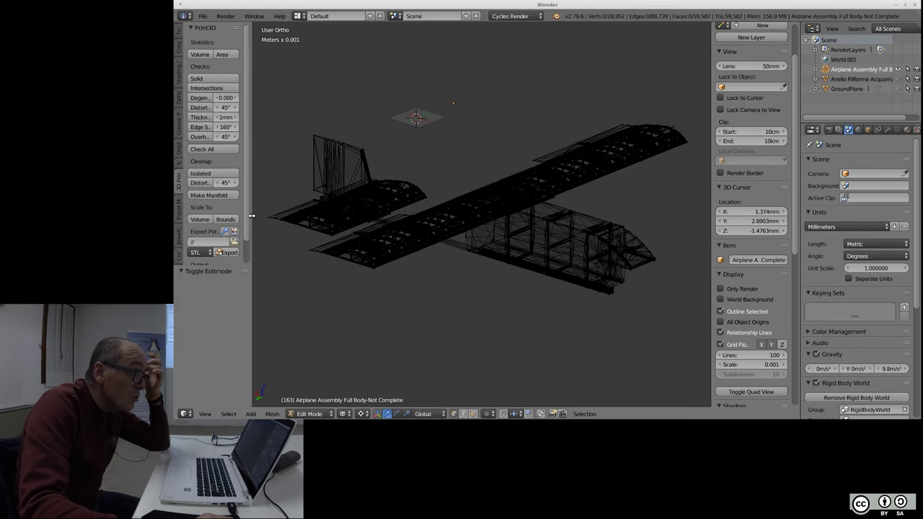
{"action": "left_click_drag", "start_coordinate": [251, 216], "coordinate": [301, 216]}
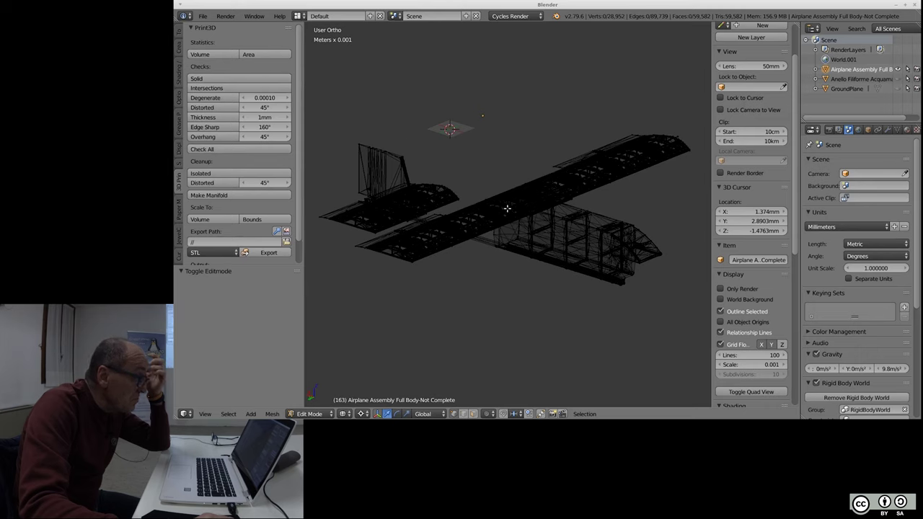
{"action": "key", "text": "a"}
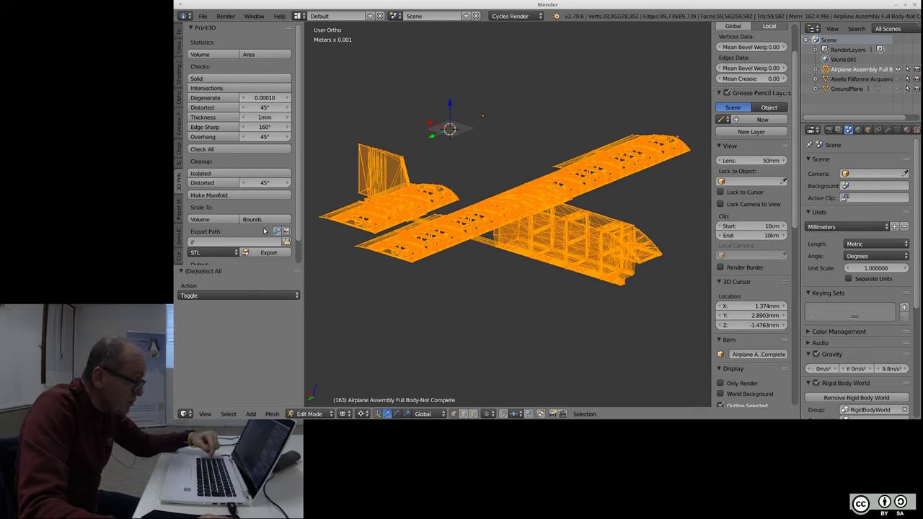
{"action": "left_click_drag", "start_coordinate": [299, 231], "coordinate": [297, 267]}
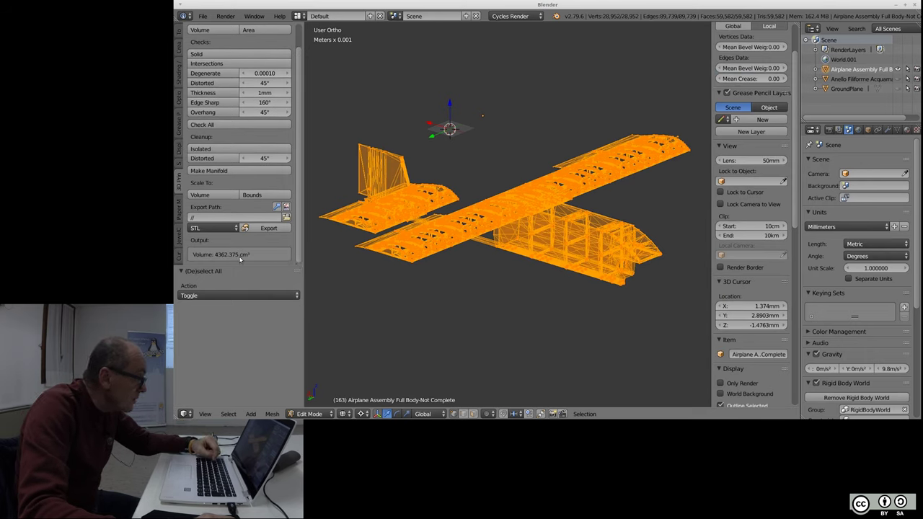
{"action": "left_click", "coordinate": [248, 30]}
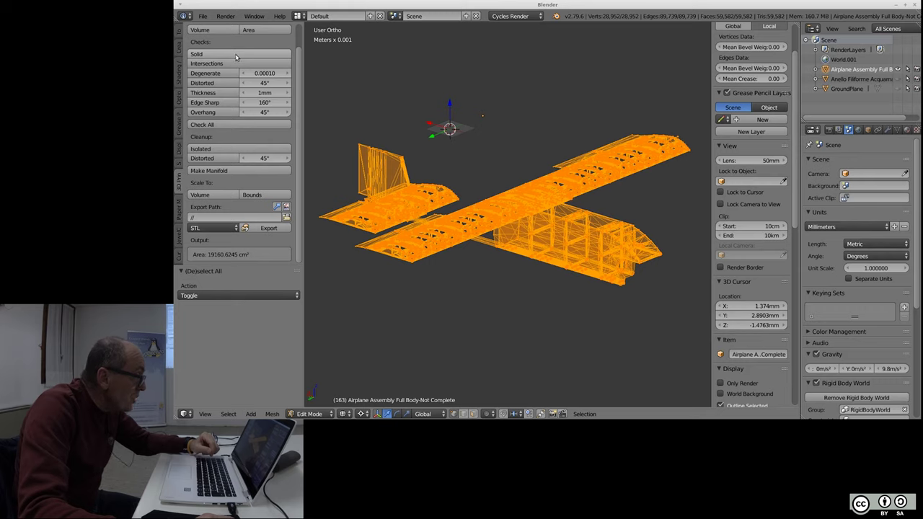
- Run the Solid check, reporting 1615 non-manifold and 0 bad contiguous edges, then deselect all
{"action": "left_click", "coordinate": [236, 57]}
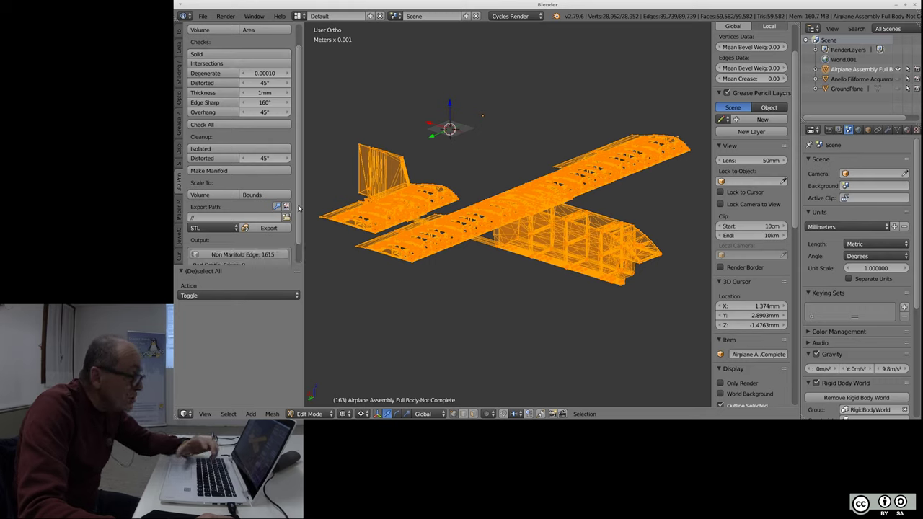
{"action": "scroll", "coordinate": [299, 207], "scroll_direction": "down", "scroll_amount": 2}
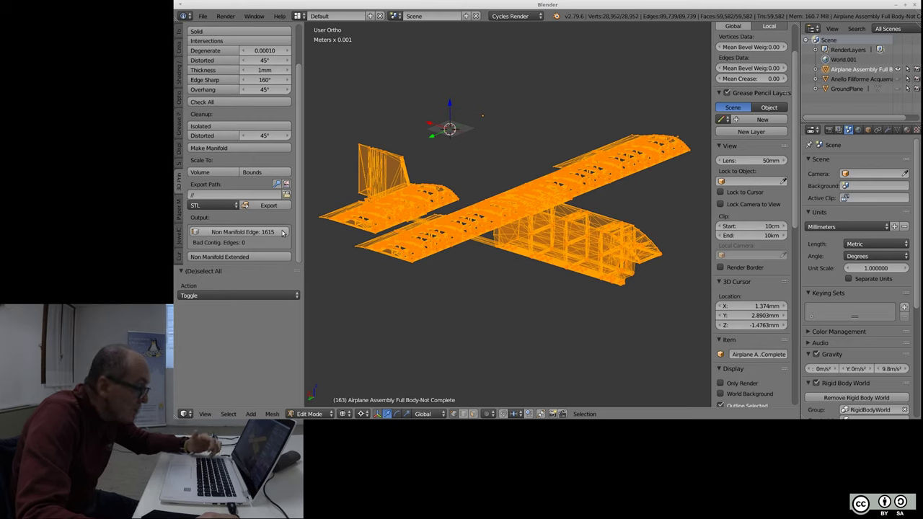
{"action": "key", "text": "a"}
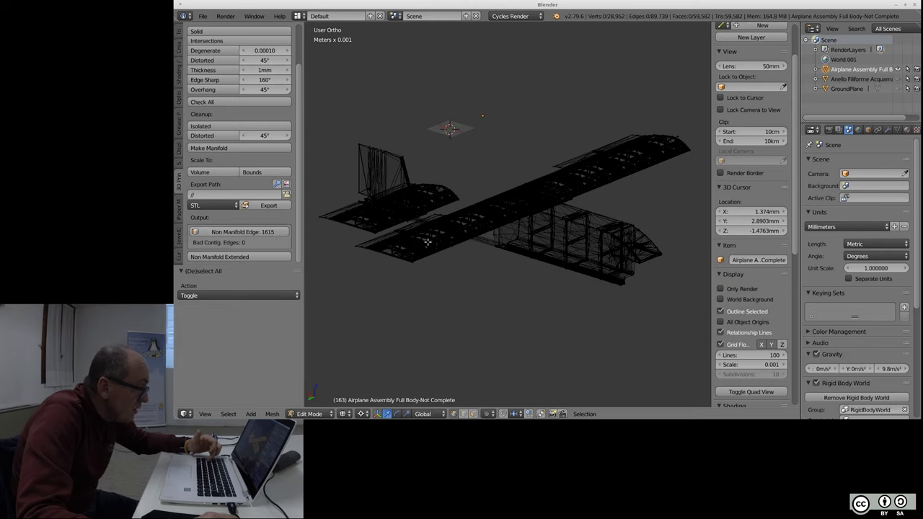
- Select the 1615 non-manifold edges, zoom in to inspect them, then select the whole mesh
{"action": "left_click", "coordinate": [256, 232]}
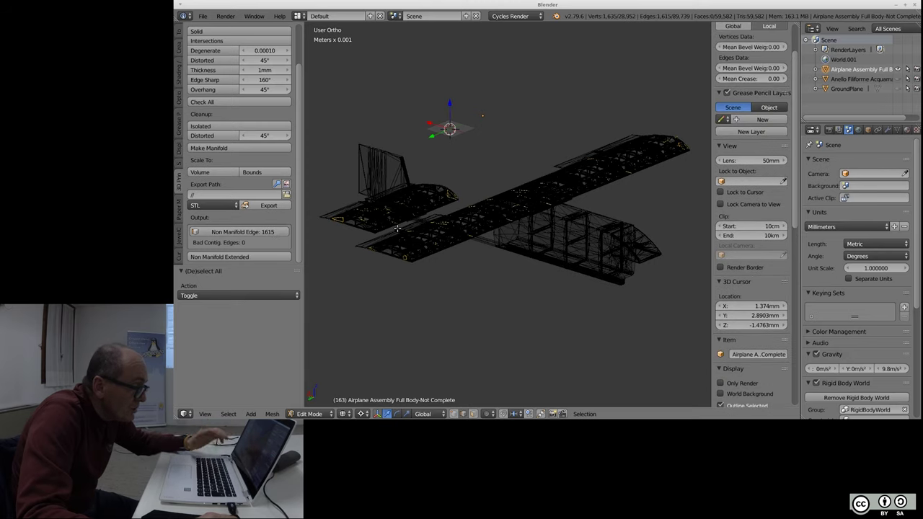
{"action": "scroll", "coordinate": [387, 251], "scroll_direction": "up", "scroll_amount": 3}
{"action": "scroll", "coordinate": [433, 260], "scroll_direction": "up", "scroll_amount": 3}
{"action": "scroll", "coordinate": [505, 267], "scroll_direction": "up", "scroll_amount": 3}
{"action": "scroll", "coordinate": [522, 281], "scroll_direction": "up", "scroll_amount": 2}
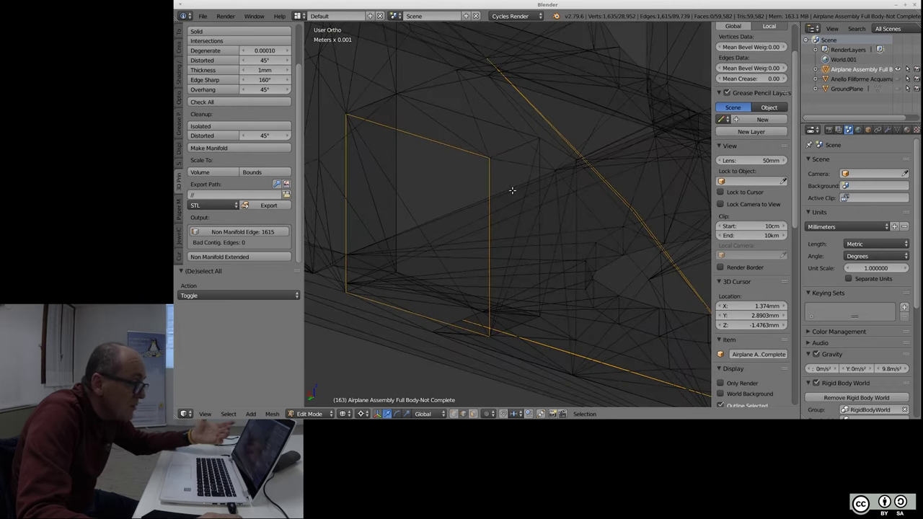
{"action": "scroll", "coordinate": [522, 281], "scroll_direction": "down", "scroll_amount": 5}
{"action": "scroll", "coordinate": [469, 195], "scroll_direction": "up", "scroll_amount": 2}
{"action": "scroll", "coordinate": [461, 176], "scroll_direction": "up", "scroll_amount": 4}
{"action": "scroll", "coordinate": [461, 176], "scroll_direction": "down", "scroll_amount": 3}
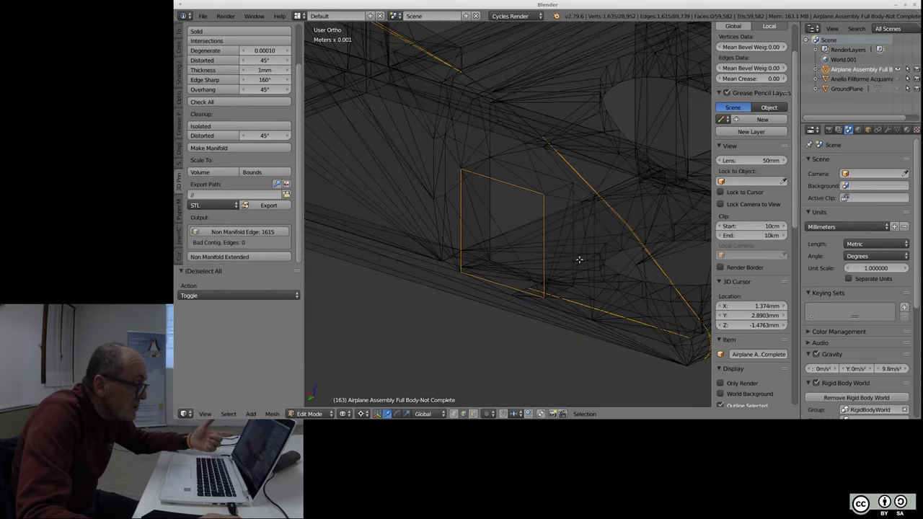
{"action": "scroll", "coordinate": [586, 227], "scroll_direction": "up", "scroll_amount": 2}
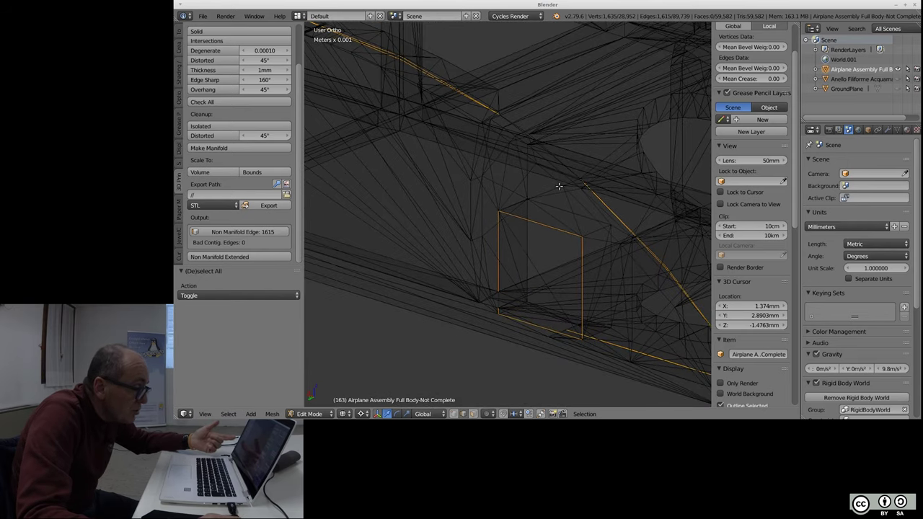
{"action": "scroll", "coordinate": [546, 165], "scroll_direction": "down", "scroll_amount": 3}
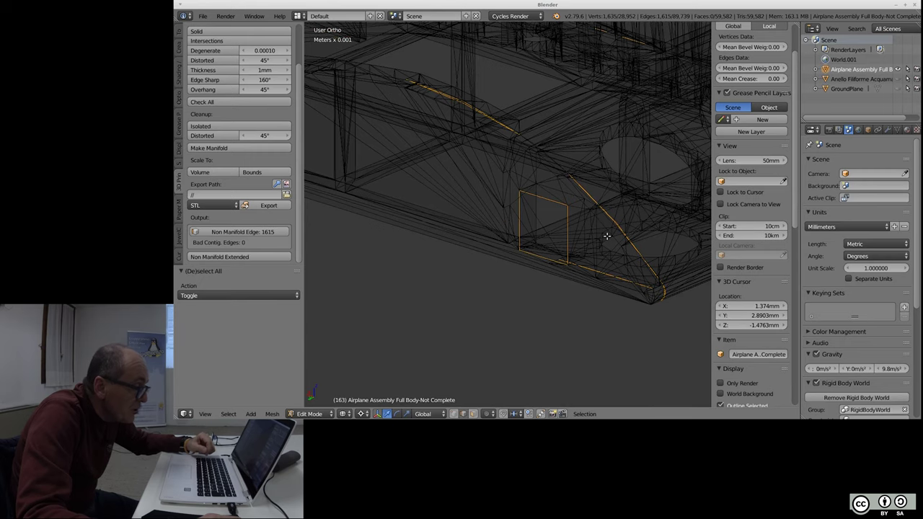
{"action": "scroll", "coordinate": [557, 228], "scroll_direction": "down", "scroll_amount": 3}
{"action": "scroll", "coordinate": [505, 259], "scroll_direction": "down", "scroll_amount": 2}
{"action": "scroll", "coordinate": [491, 267], "scroll_direction": "down", "scroll_amount": 2}
{"action": "scroll", "coordinate": [487, 269], "scroll_direction": "down", "scroll_amount": 2}
{"action": "scroll", "coordinate": [524, 239], "scroll_direction": "down", "scroll_amount": 2}
{"action": "scroll", "coordinate": [370, 204], "scroll_direction": "down", "scroll_amount": 2}
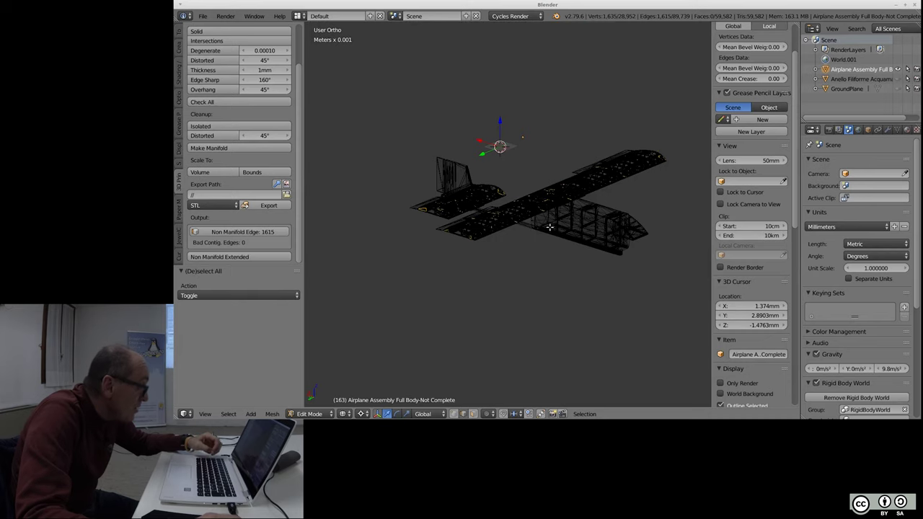
{"action": "key", "text": "a"}
{"action": "key", "text": "a"}
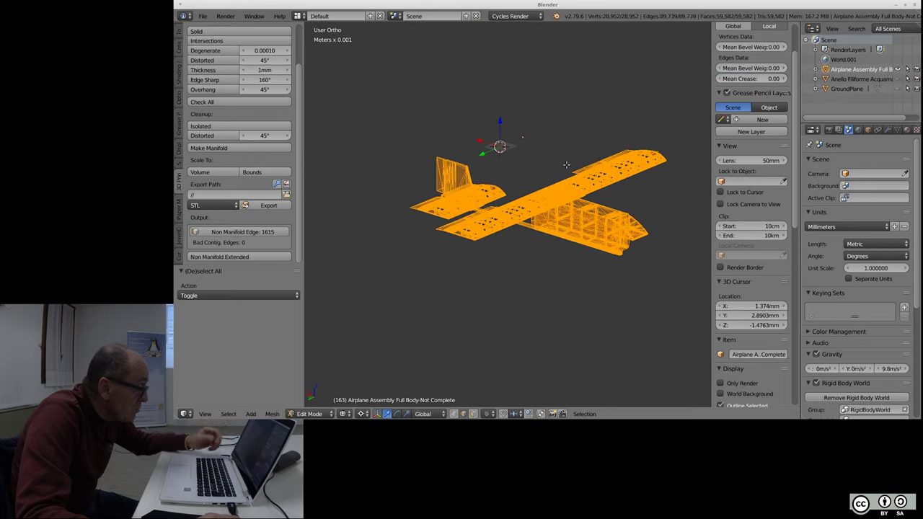
- Remove doubles across the whole airplane mesh at 0.1mm merge distance, leaving 26,519 vertices
{"action": "left_click", "coordinate": [454, 415]}
{"action": "key", "text": "a"}
{"action": "key", "text": "a"}
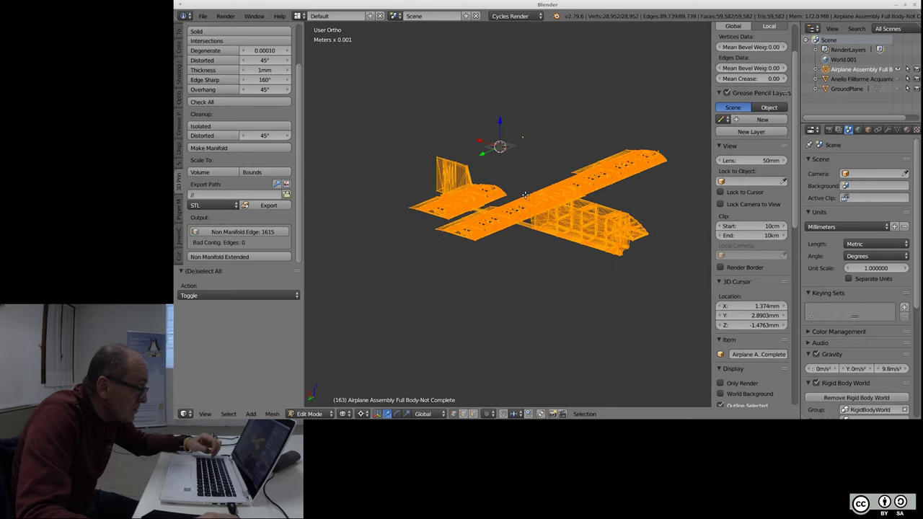
{"action": "key", "text": "w"}
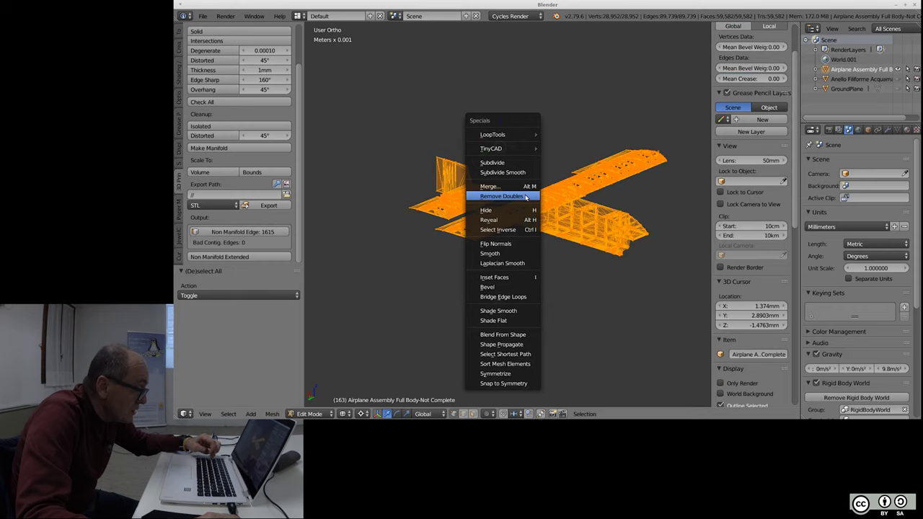
{"action": "key", "text": "Return"}
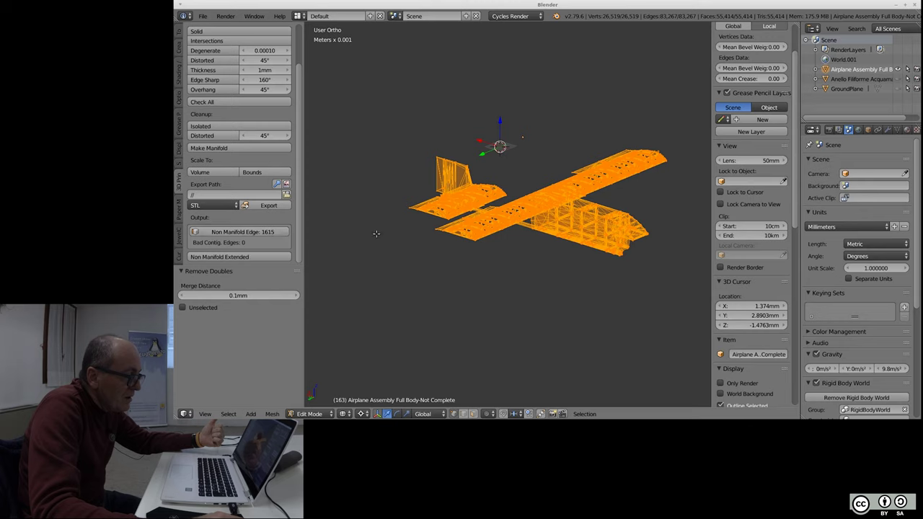
- Place the 3D cursor at X 47.67 cm, Y 57.381 cm, Z -31.704 cm beside the airplane
{"action": "right_click", "coordinate": [287, 231]}
{"action": "left_click", "coordinate": [331, 225]}
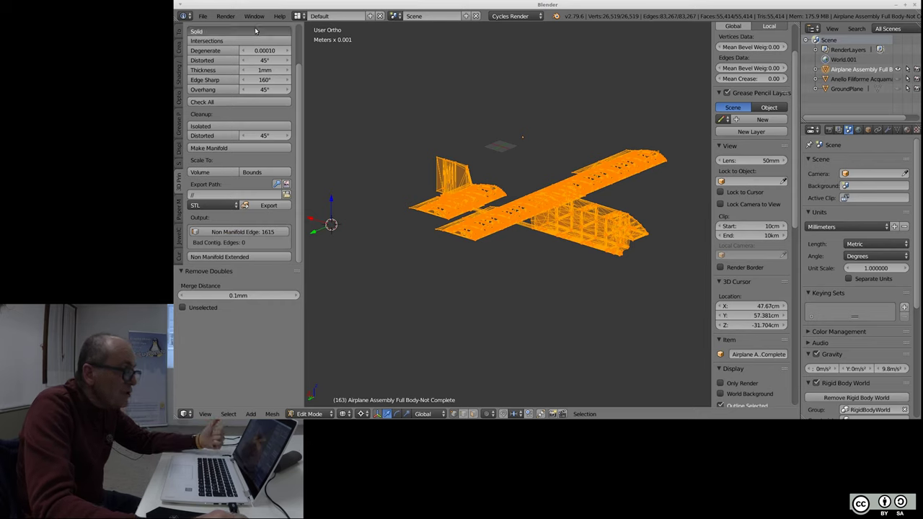
{"action": "left_click", "coordinate": [268, 232]}
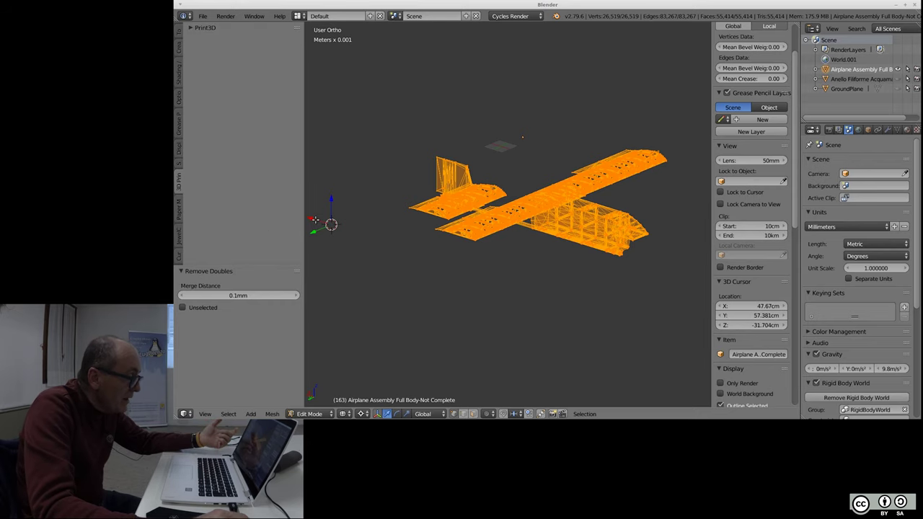
- Deselect the mesh and rerun the 3D-Print Solid check, now reporting 1226 non-manifold edges
{"action": "scroll", "coordinate": [192, 30], "scroll_direction": "up", "scroll_amount": 3}
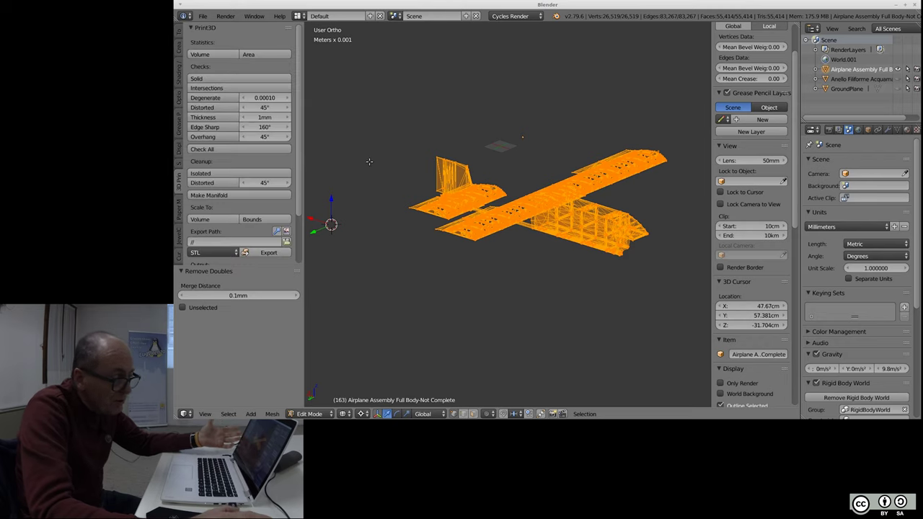
{"action": "key", "text": "a"}
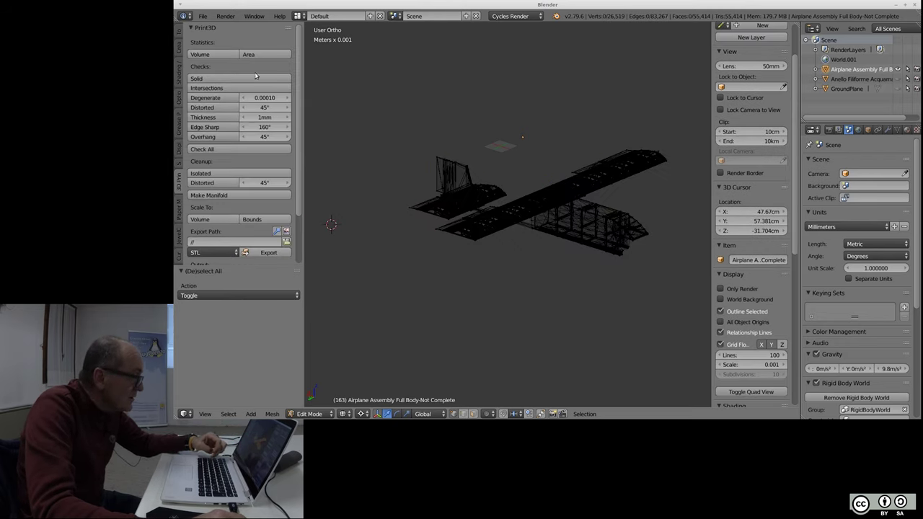
{"action": "left_click", "coordinate": [256, 78]}
{"action": "scroll", "coordinate": [256, 78], "scroll_direction": "down", "scroll_amount": 3}
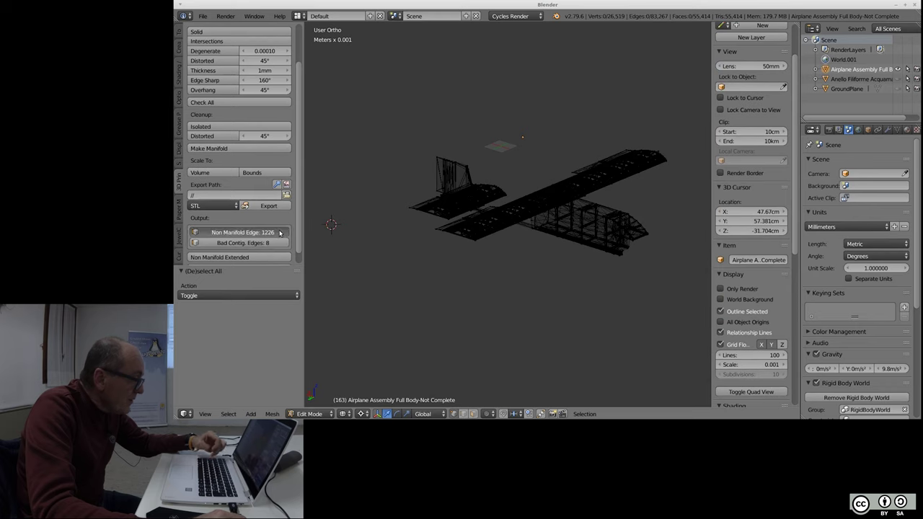
{"action": "scroll", "coordinate": [470, 210], "scroll_direction": "up", "scroll_amount": 3}
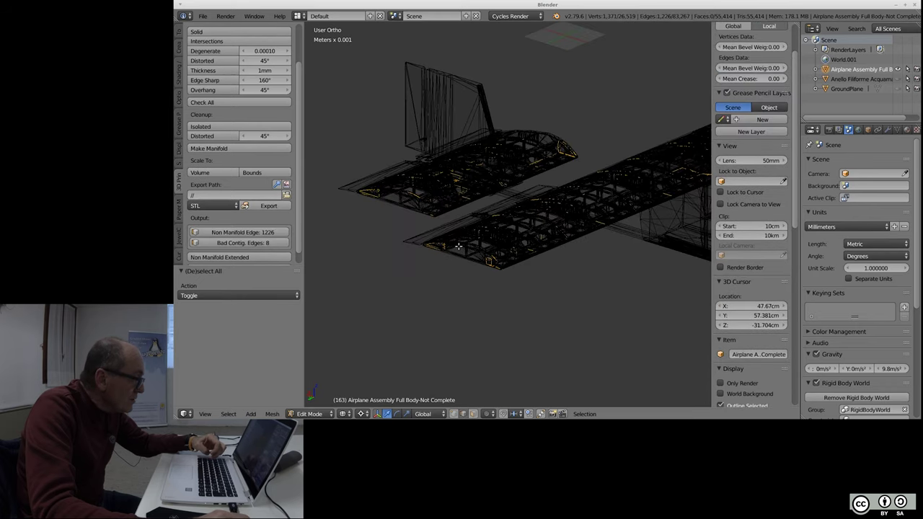
{"action": "scroll", "coordinate": [505, 224], "scroll_direction": "up", "scroll_amount": 3}
{"action": "scroll", "coordinate": [563, 245], "scroll_direction": "up", "scroll_amount": 3}
{"action": "scroll", "coordinate": [556, 230], "scroll_direction": "up", "scroll_amount": 2}
{"action": "scroll", "coordinate": [555, 230], "scroll_direction": "up", "scroll_amount": 2}
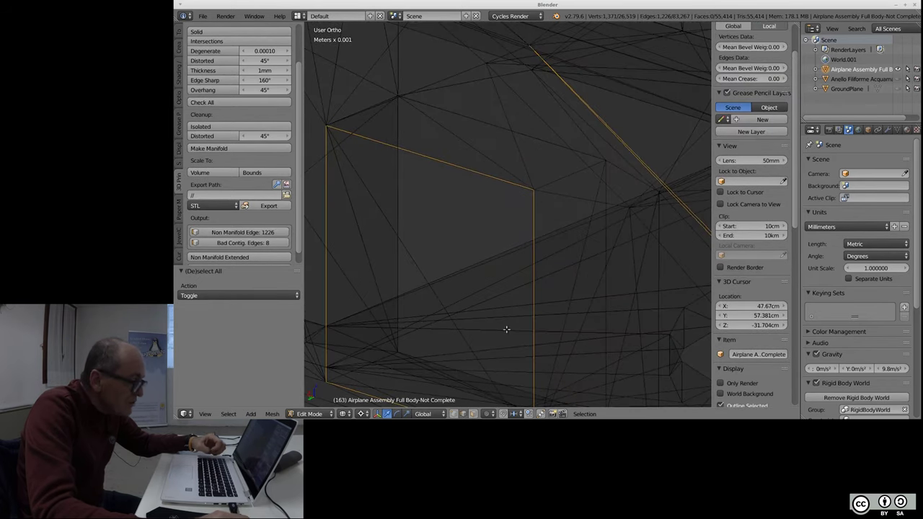
- Select a single problem vertex, start moving it, then cancel to keep its position
{"action": "left_click", "coordinate": [453, 413]}
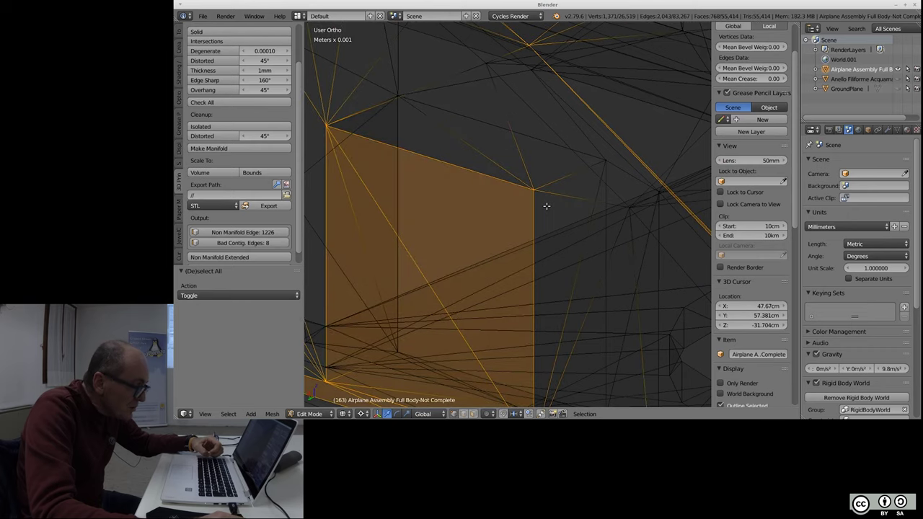
{"action": "key", "text": "a"}
{"action": "right_click", "coordinate": [534, 190]}
{"action": "key", "text": "g"}
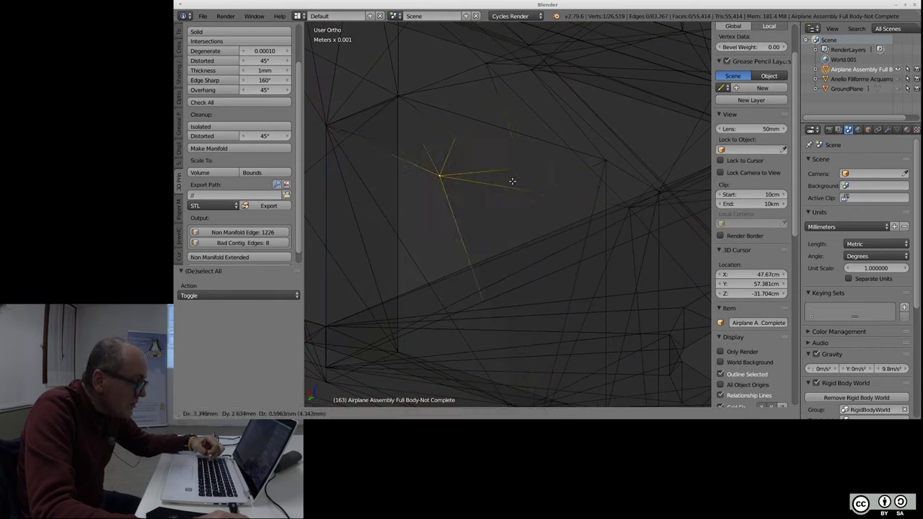
{"action": "right_click", "coordinate": [513, 181]}
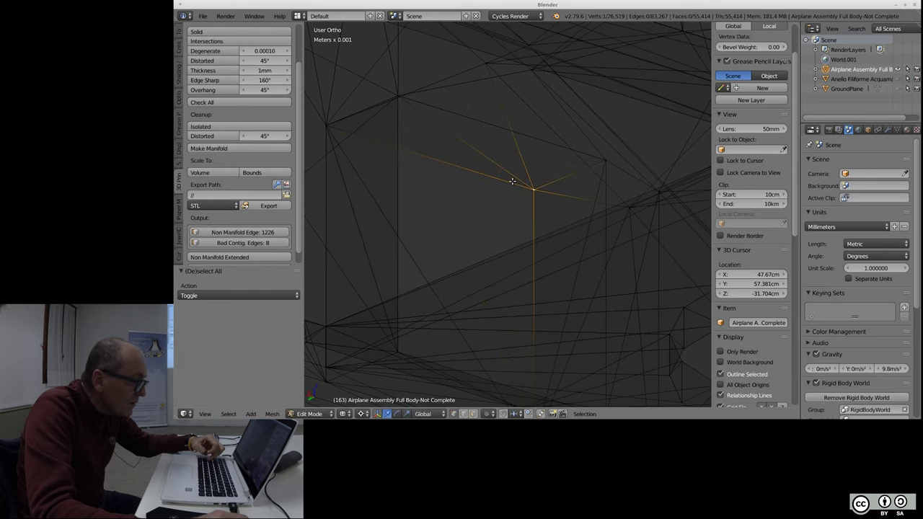
- Zoom back out and select the entire airplane mesh
{"action": "scroll", "coordinate": [512, 181], "scroll_direction": "down", "scroll_amount": 3}
{"action": "scroll", "coordinate": [512, 181], "scroll_direction": "down", "scroll_amount": 2}
{"action": "scroll", "coordinate": [498, 216], "scroll_direction": "down", "scroll_amount": 3}
{"action": "scroll", "coordinate": [468, 306], "scroll_direction": "down", "scroll_amount": 3}
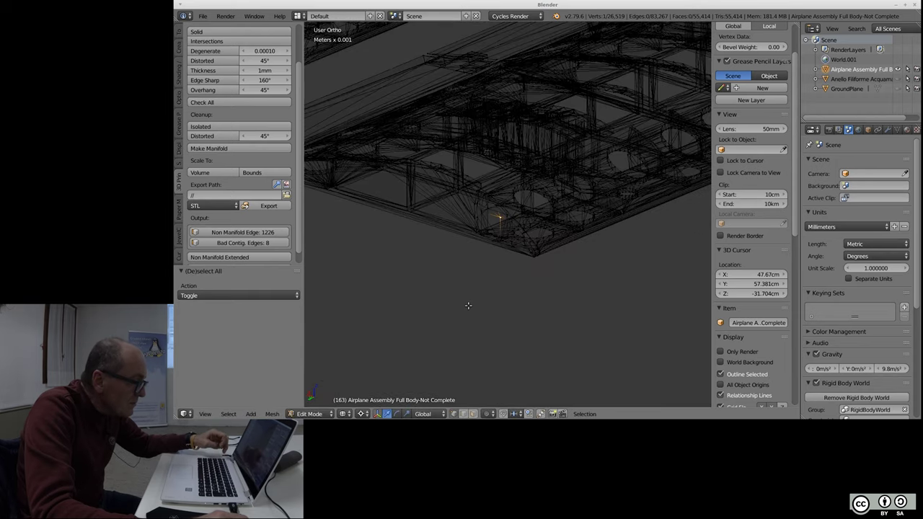
{"action": "scroll", "coordinate": [468, 306], "scroll_direction": "down", "scroll_amount": 3}
{"action": "scroll", "coordinate": [469, 306], "scroll_direction": "down", "scroll_amount": 2}
{"action": "scroll", "coordinate": [454, 209], "scroll_direction": "down", "scroll_amount": 1}
{"action": "scroll", "coordinate": [421, 156], "scroll_direction": "down", "scroll_amount": 1}
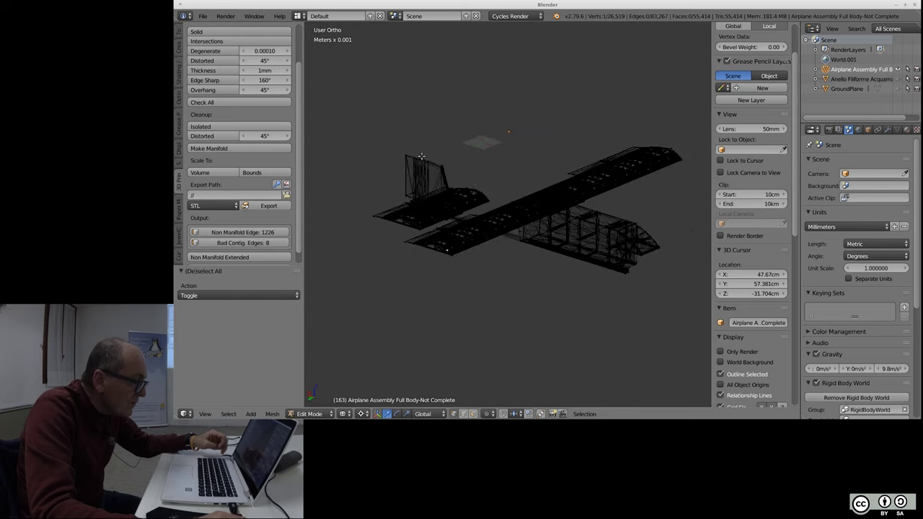
{"action": "key", "text": "a"}
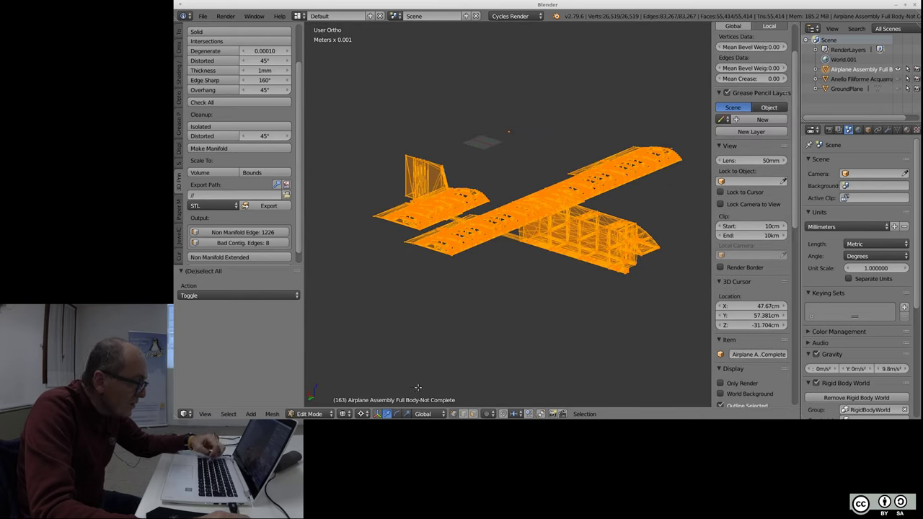
- Deselect all and select only the 1226 non-manifold edges from the 3D Print toolbox
{"action": "left_click", "coordinate": [272, 415]}
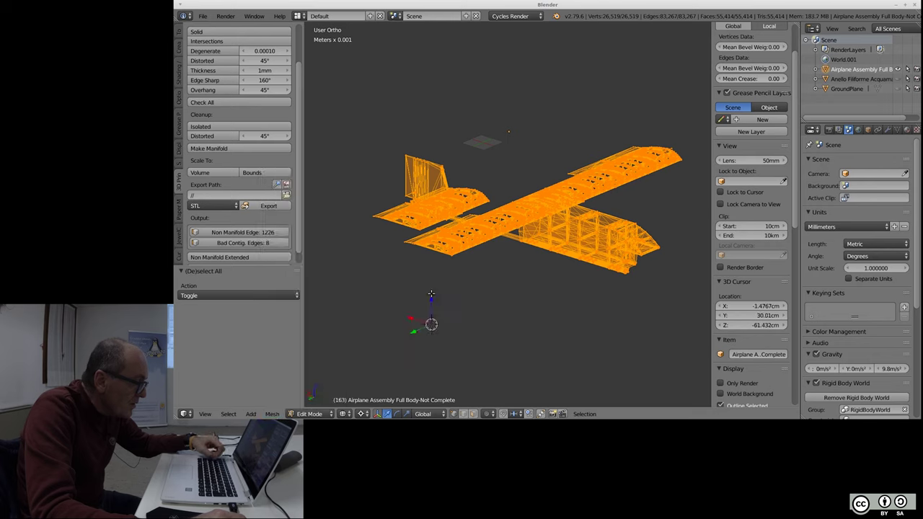
{"action": "key", "text": "g"}
{"action": "key", "text": "z"}
{"action": "key", "text": "Return"}
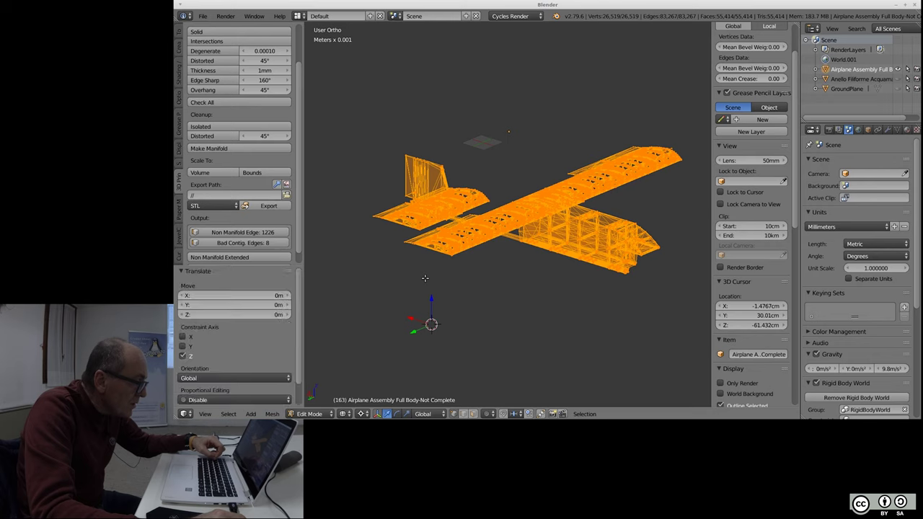
{"action": "key", "text": "a"}
{"action": "left_click", "coordinate": [278, 233]}
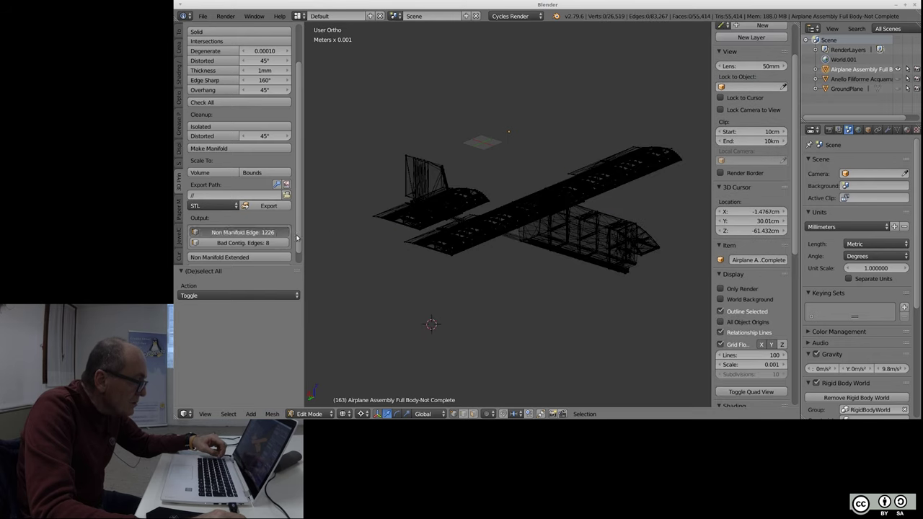
{"action": "left_click", "coordinate": [272, 414]}
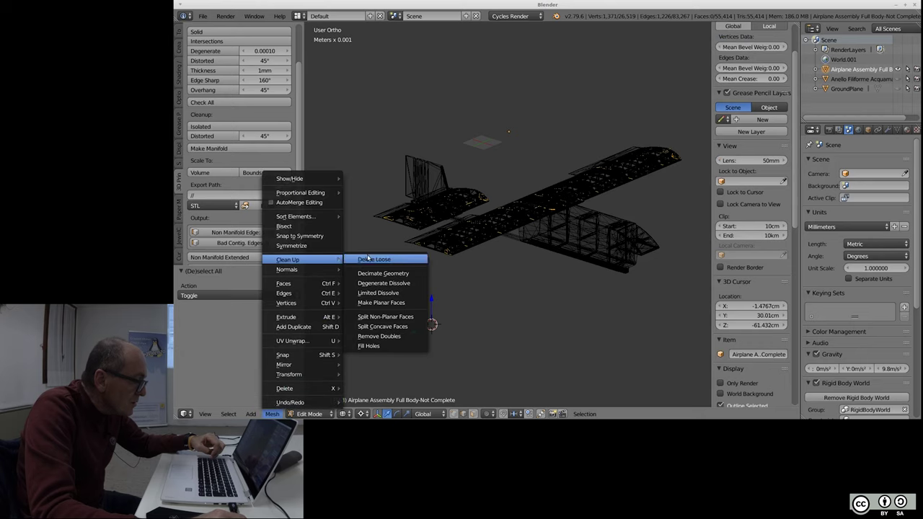
{"action": "mouse_move", "coordinate": [289, 260]}
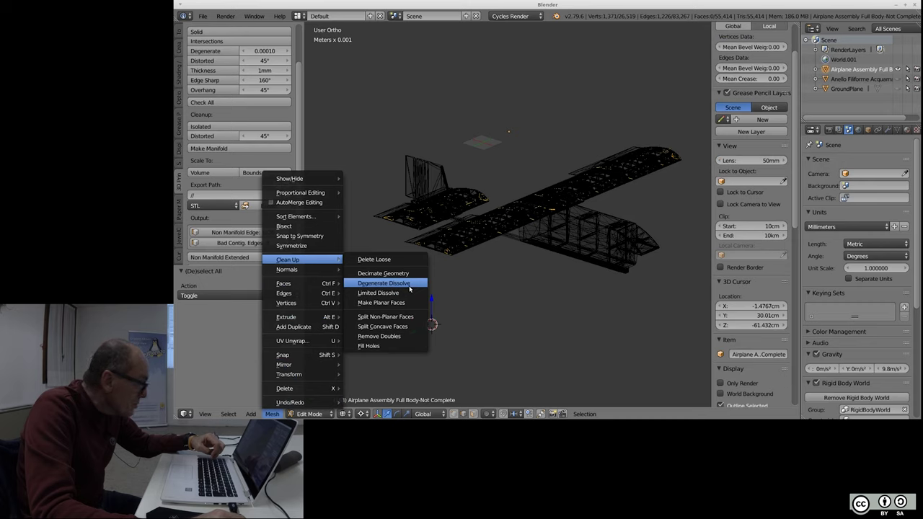
- Dissolve the selected non-manifold edges with the Dissolve Edges command found by searching 'dissolve'
{"action": "key", "text": "Escape"}
{"action": "key", "text": "space"}
{"action": "type", "text": "di"}
{"action": "type", "text": "ssolve"}
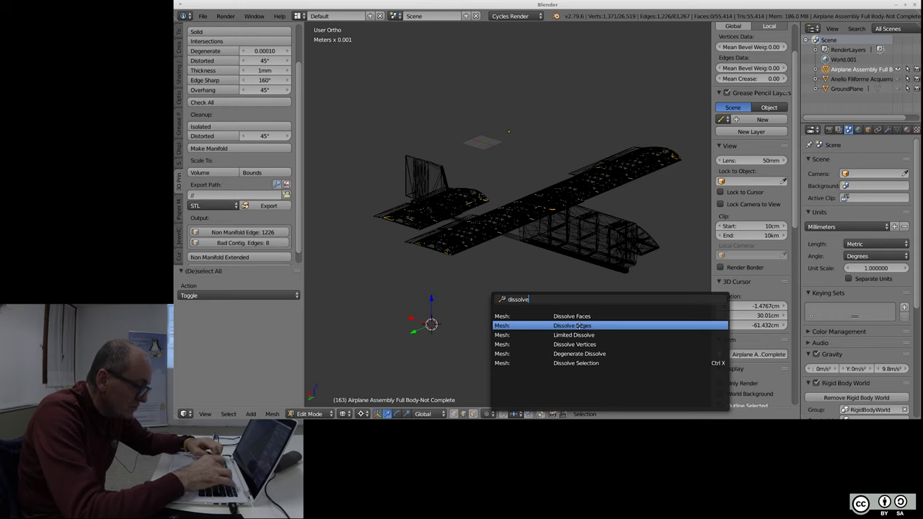
{"action": "left_click", "coordinate": [575, 325]}
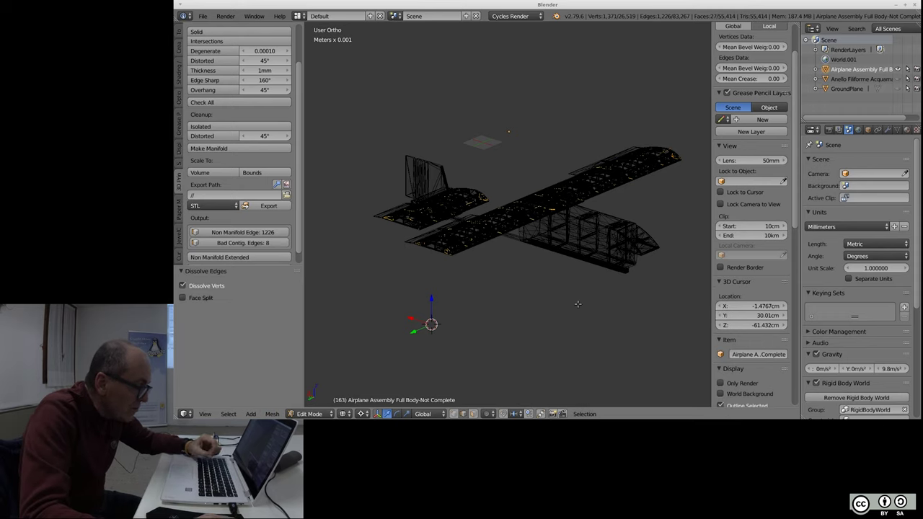
{"action": "scroll", "coordinate": [437, 256], "scroll_direction": "up", "scroll_amount": 3}
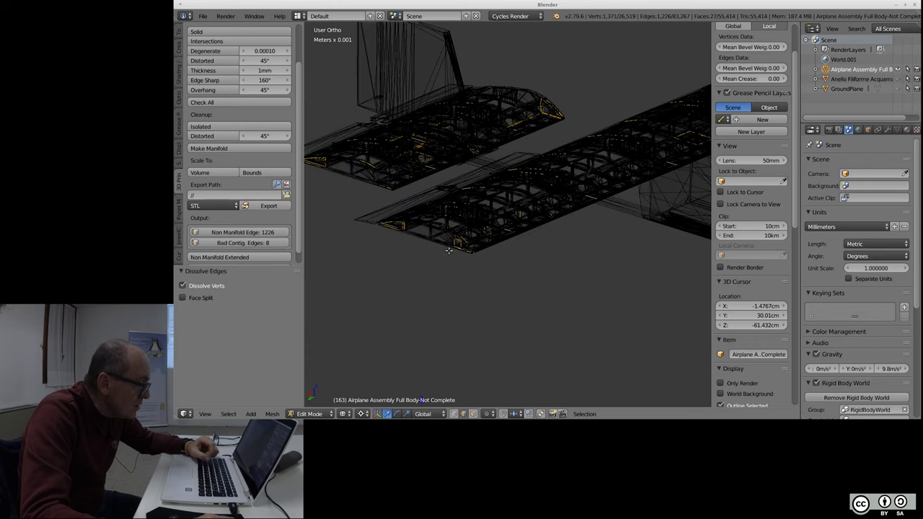
- Zoom in on the dissolved wing wireframe and back out to inspect the result
{"action": "scroll", "coordinate": [446, 250], "scroll_direction": "up", "scroll_amount": 3}
{"action": "scroll", "coordinate": [457, 244], "scroll_direction": "up", "scroll_amount": 2}
{"action": "scroll", "coordinate": [456, 243], "scroll_direction": "up", "scroll_amount": 2}
{"action": "scroll", "coordinate": [468, 243], "scroll_direction": "up", "scroll_amount": 2}
{"action": "scroll", "coordinate": [468, 243], "scroll_direction": "down", "scroll_amount": 2}
{"action": "scroll", "coordinate": [468, 242], "scroll_direction": "down", "scroll_amount": 1}
{"action": "scroll", "coordinate": [468, 242], "scroll_direction": "down", "scroll_amount": 2}
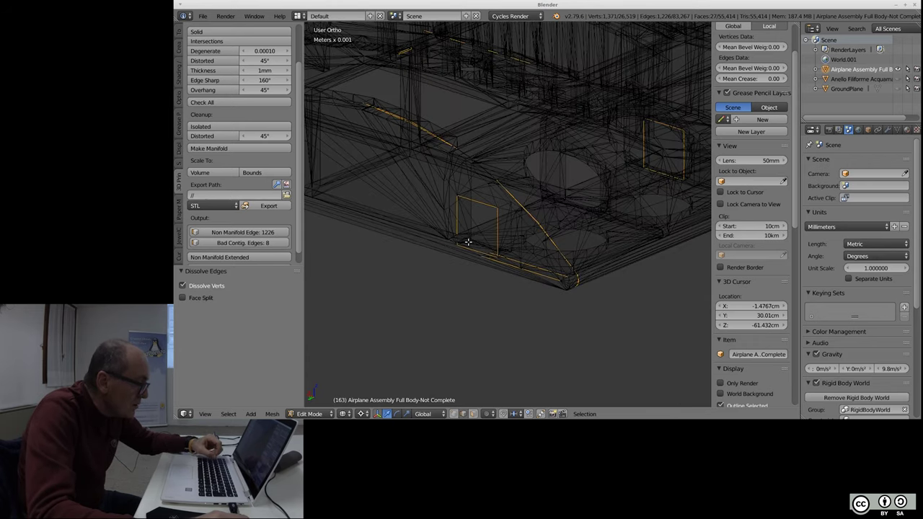
{"action": "scroll", "coordinate": [468, 242], "scroll_direction": "down", "scroll_amount": 3}
{"action": "scroll", "coordinate": [469, 240], "scroll_direction": "down", "scroll_amount": 3}
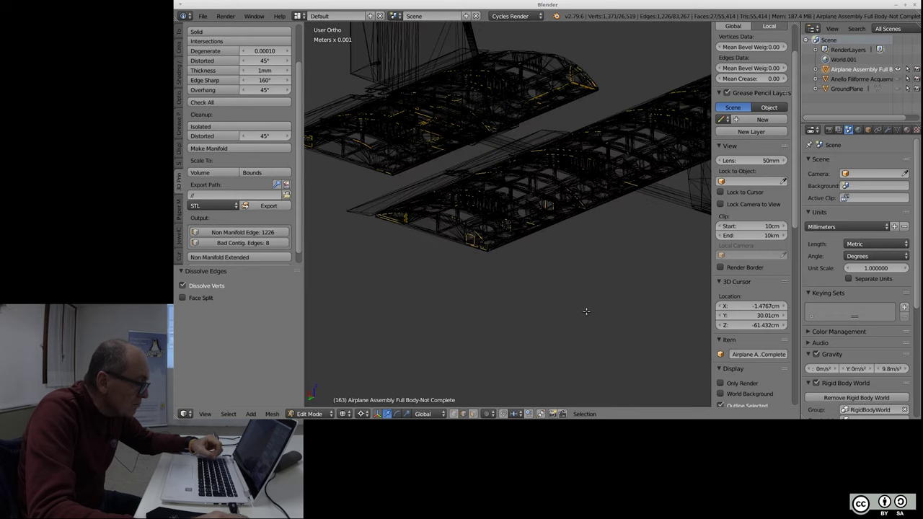
{"action": "scroll", "coordinate": [586, 312], "scroll_direction": "down", "scroll_amount": 3}
{"action": "scroll", "coordinate": [588, 300], "scroll_direction": "down", "scroll_amount": 2}
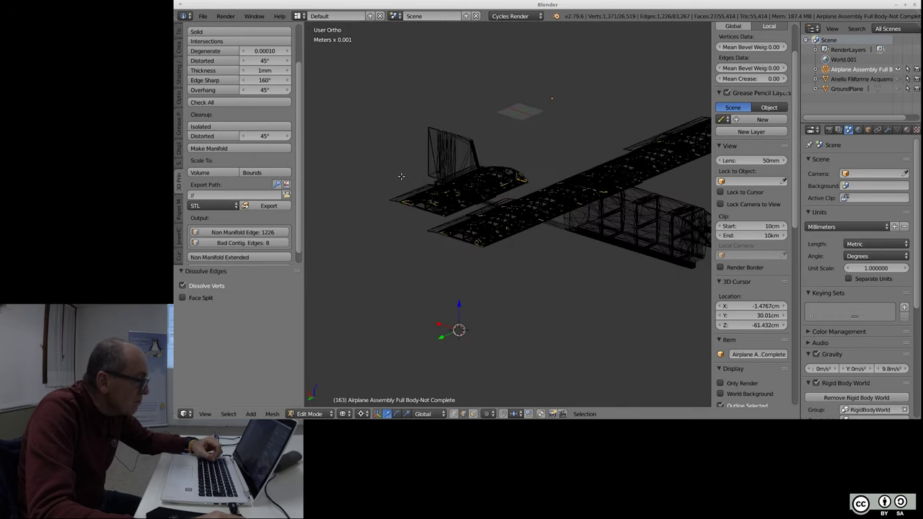
{"action": "scroll", "coordinate": [520, 216], "scroll_direction": "down", "scroll_amount": 1}
{"action": "scroll", "coordinate": [479, 157], "scroll_direction": "down", "scroll_amount": 1}
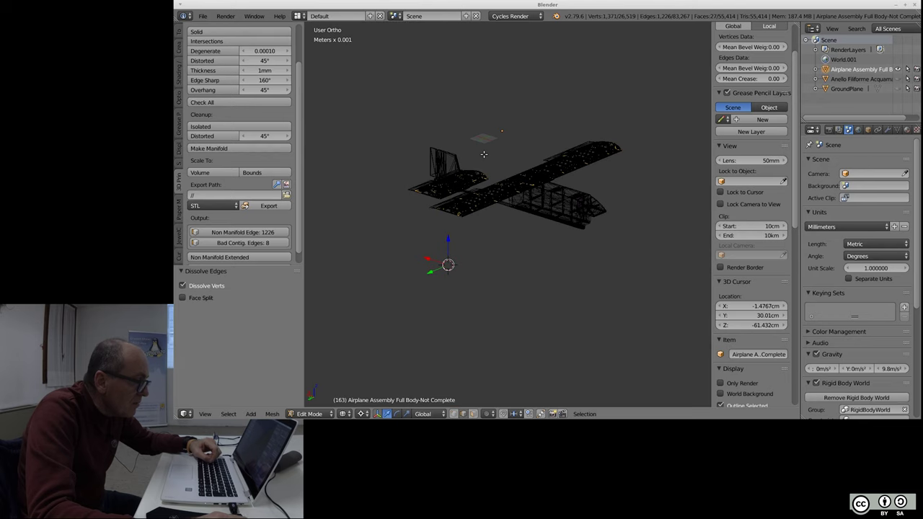
- Select the entire airplane mesh and return to Object Mode
{"action": "key", "text": "a"}
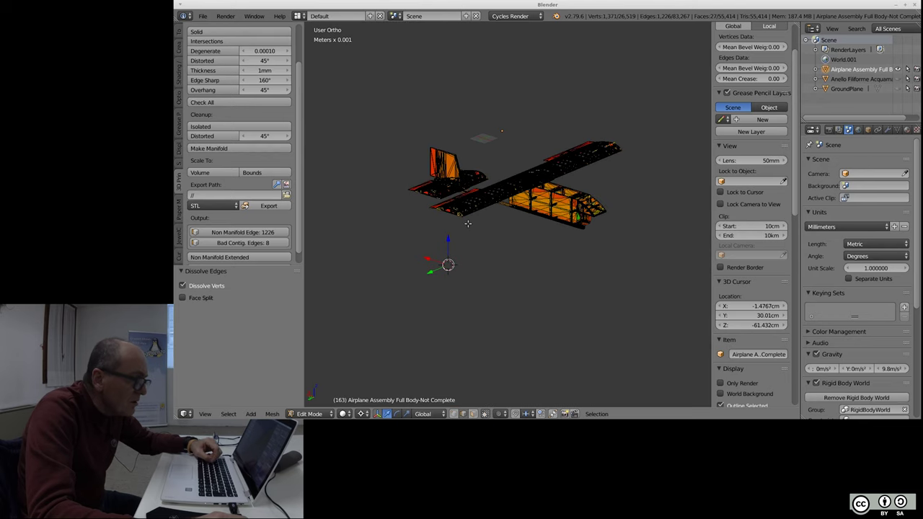
{"action": "scroll", "coordinate": [484, 273], "scroll_direction": "up", "scroll_amount": 2}
{"action": "scroll", "coordinate": [494, 256], "scroll_direction": "up", "scroll_amount": 2}
{"action": "scroll", "coordinate": [505, 241], "scroll_direction": "up", "scroll_amount": 2}
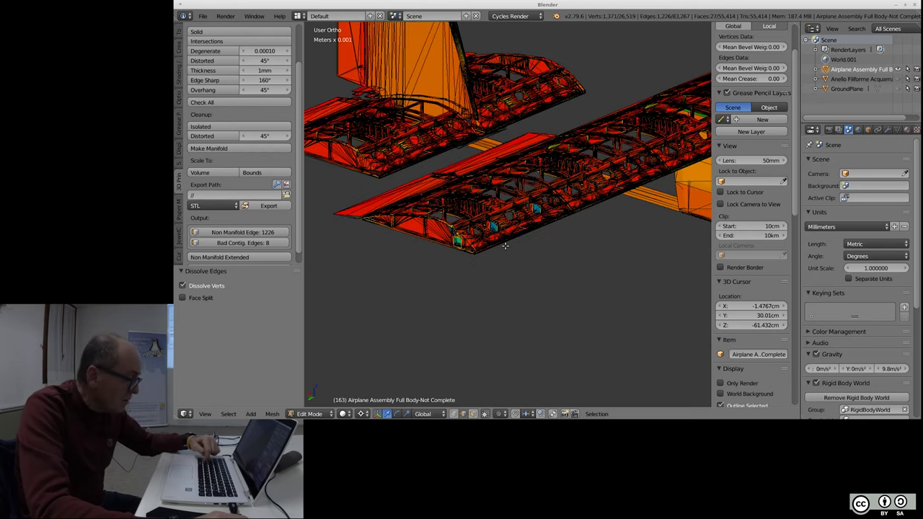
{"action": "key", "text": "Tab"}
- Orbit and zoom around the wing structure and fuselage side, turning the triangular face edge-on
{"action": "scroll", "coordinate": [505, 246], "scroll_direction": "down", "scroll_amount": 2}
{"action": "scroll", "coordinate": [498, 238], "scroll_direction": "down", "scroll_amount": 1}
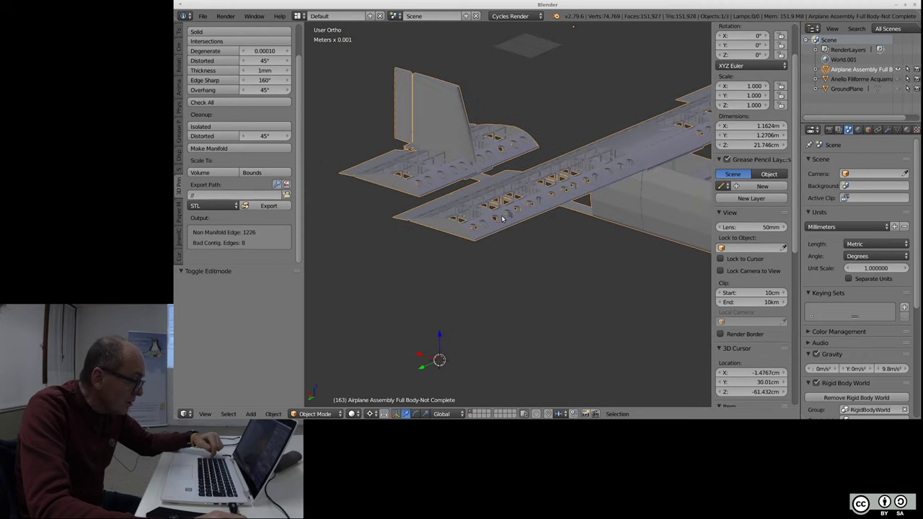
{"action": "scroll", "coordinate": [481, 226], "scroll_direction": "down", "scroll_amount": 1}
{"action": "scroll", "coordinate": [520, 216], "scroll_direction": "down", "scroll_amount": 1}
{"action": "scroll", "coordinate": [556, 213], "scroll_direction": "up", "scroll_amount": 2}
{"action": "scroll", "coordinate": [556, 220], "scroll_direction": "up", "scroll_amount": 3}
{"action": "scroll", "coordinate": [556, 231], "scroll_direction": "up", "scroll_amount": 2}
{"action": "mouse_move", "coordinate": [541, 282]}
{"action": "middle_mouse_down"}
{"action": "mouse_move", "coordinate": [591, 274]}
{"action": "mouse_move", "coordinate": [598, 221]}
{"action": "middle_mouse_up"}
{"action": "scroll", "coordinate": [598, 221], "scroll_direction": "up", "scroll_amount": 3}
{"action": "scroll", "coordinate": [536, 239], "scroll_direction": "up", "scroll_amount": 2}
{"action": "mouse_move", "coordinate": [536, 239]}
{"action": "middle_mouse_down"}
{"action": "mouse_move", "coordinate": [517, 264]}
{"action": "mouse_move", "coordinate": [581, 283]}
{"action": "mouse_move", "coordinate": [573, 336]}
{"action": "mouse_move", "coordinate": [508, 323]}
{"action": "mouse_move", "coordinate": [483, 294]}
{"action": "mouse_move", "coordinate": [492, 324]}
{"action": "middle_mouse_up"}
{"action": "scroll", "coordinate": [527, 209], "scroll_direction": "down", "scroll_amount": 2}
{"action": "scroll", "coordinate": [506, 233], "scroll_direction": "down", "scroll_amount": 4}
{"action": "scroll", "coordinate": [492, 323], "scroll_direction": "up", "scroll_amount": 3}
{"action": "scroll", "coordinate": [490, 264], "scroll_direction": "up", "scroll_amount": 3}
{"action": "scroll", "coordinate": [491, 267], "scroll_direction": "up", "scroll_amount": 2}
{"action": "mouse_move", "coordinate": [480, 223]}
{"action": "middle_mouse_down"}
{"action": "mouse_move", "coordinate": [528, 252]}
{"action": "mouse_move", "coordinate": [568, 223]}
{"action": "mouse_move", "coordinate": [602, 221]}
{"action": "mouse_move", "coordinate": [545, 215]}
{"action": "middle_mouse_up"}
{"action": "scroll", "coordinate": [559, 232], "scroll_direction": "up", "scroll_amount": 3}
{"action": "scroll", "coordinate": [545, 215], "scroll_direction": "down", "scroll_amount": 5}
{"action": "scroll", "coordinate": [482, 114], "scroll_direction": "up", "scroll_amount": 3}
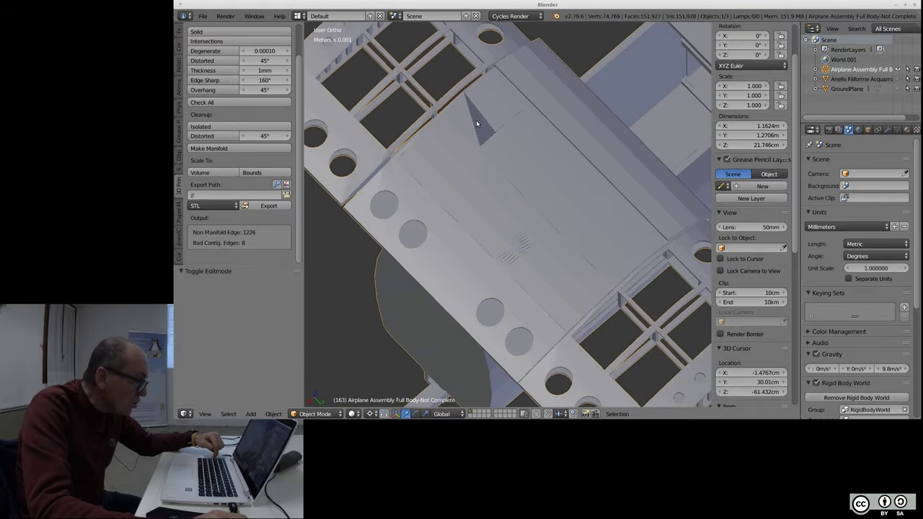
{"action": "scroll", "coordinate": [522, 124], "scroll_direction": "up", "scroll_amount": 3}
{"action": "mouse_move", "coordinate": [505, 142]}
{"action": "middle_mouse_down"}
{"action": "mouse_move", "coordinate": [567, 171]}
{"action": "mouse_move", "coordinate": [546, 212]}
{"action": "mouse_move", "coordinate": [567, 192]}
{"action": "mouse_move", "coordinate": [552, 198]}
{"action": "middle_mouse_up"}
- Zoom in and out repeatedly to inspect the wing panel surfaces for remaining defects
{"action": "scroll", "coordinate": [353, 283], "scroll_direction": "up", "scroll_amount": 2}
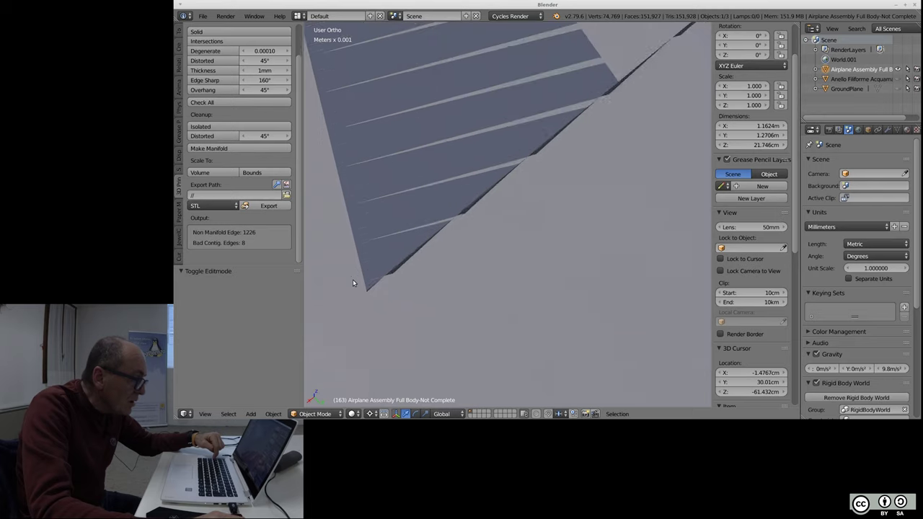
{"action": "scroll", "coordinate": [367, 281], "scroll_direction": "up", "scroll_amount": 2}
{"action": "scroll", "coordinate": [433, 267], "scroll_direction": "up", "scroll_amount": 1}
{"action": "scroll", "coordinate": [480, 231], "scroll_direction": "up", "scroll_amount": 1}
{"action": "scroll", "coordinate": [465, 229], "scroll_direction": "up", "scroll_amount": 2}
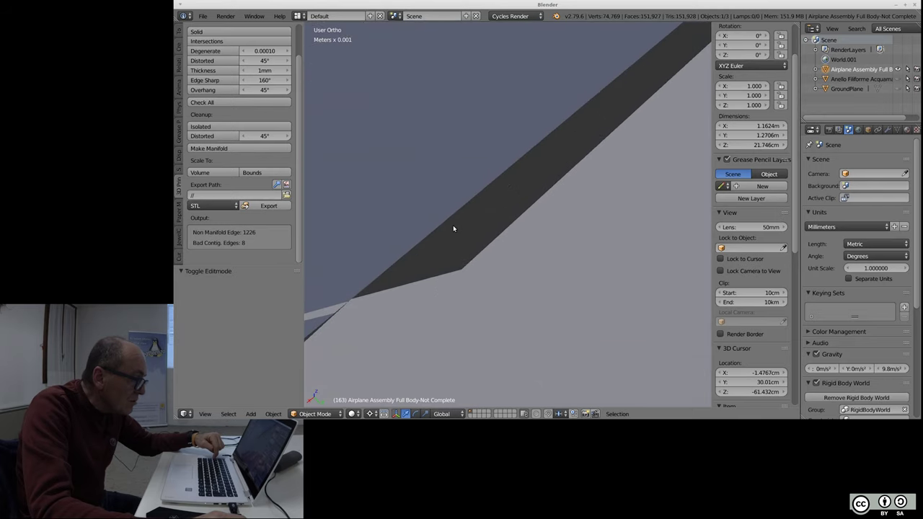
{"action": "scroll", "coordinate": [453, 226], "scroll_direction": "down", "scroll_amount": 2}
{"action": "scroll", "coordinate": [456, 217], "scroll_direction": "down", "scroll_amount": 2}
{"action": "scroll", "coordinate": [453, 215], "scroll_direction": "down", "scroll_amount": 2}
{"action": "scroll", "coordinate": [451, 218], "scroll_direction": "down", "scroll_amount": 3}
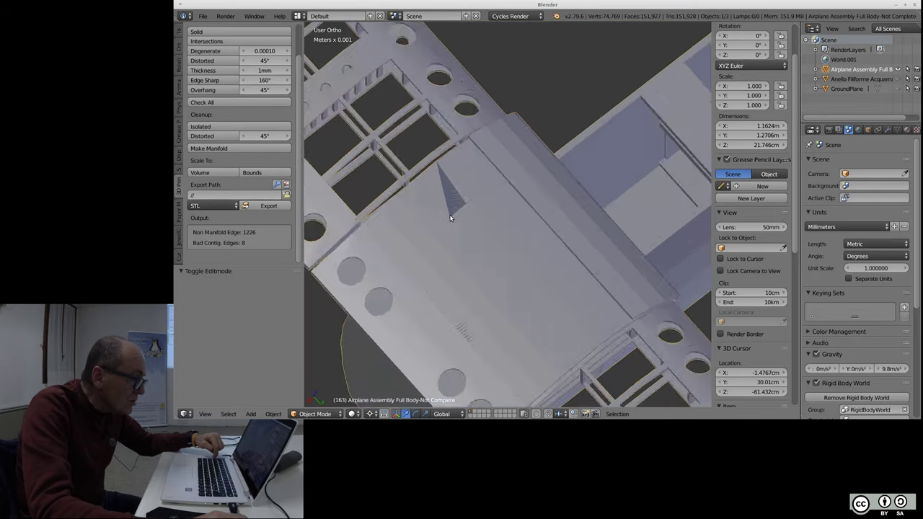
{"action": "scroll", "coordinate": [450, 218], "scroll_direction": "down", "scroll_amount": 3}
{"action": "scroll", "coordinate": [452, 216], "scroll_direction": "down", "scroll_amount": 2}
{"action": "scroll", "coordinate": [452, 215], "scroll_direction": "down", "scroll_amount": 2}
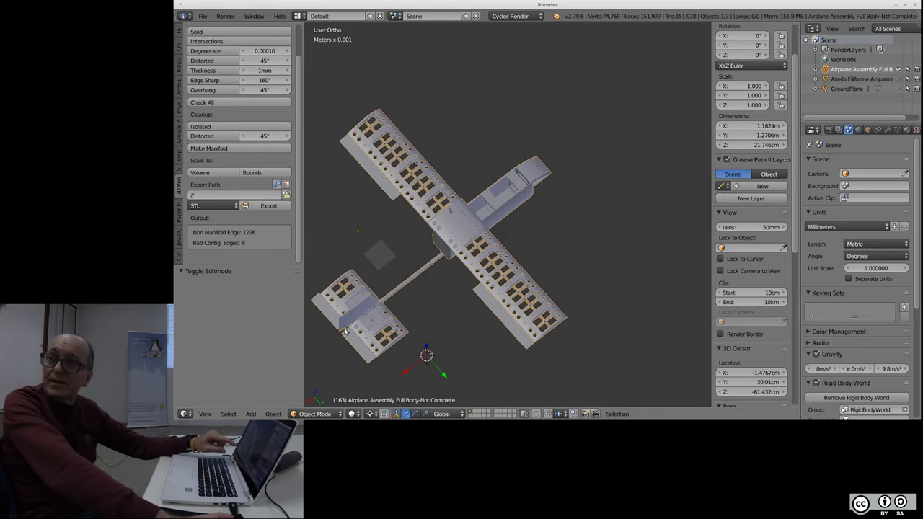
{"action": "scroll", "coordinate": [412, 239], "scroll_direction": "up", "scroll_amount": 4}
{"action": "scroll", "coordinate": [429, 269], "scroll_direction": "up", "scroll_amount": 4}
{"action": "scroll", "coordinate": [505, 216], "scroll_direction": "down", "scroll_amount": 3}
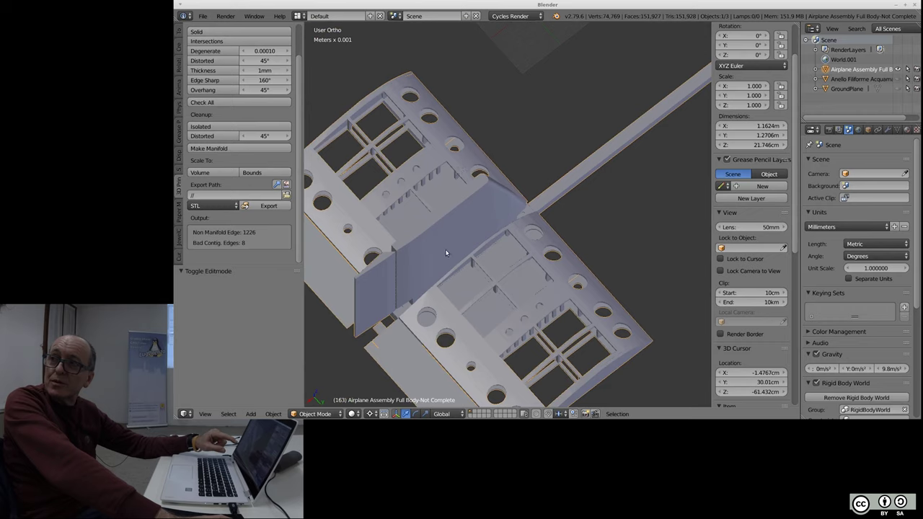
{"action": "scroll", "coordinate": [480, 309], "scroll_direction": "up", "scroll_amount": 3}
{"action": "scroll", "coordinate": [505, 281], "scroll_direction": "up", "scroll_amount": 2}
{"action": "scroll", "coordinate": [483, 251], "scroll_direction": "down", "scroll_amount": 2}
{"action": "scroll", "coordinate": [484, 255], "scroll_direction": "down", "scroll_amount": 3}
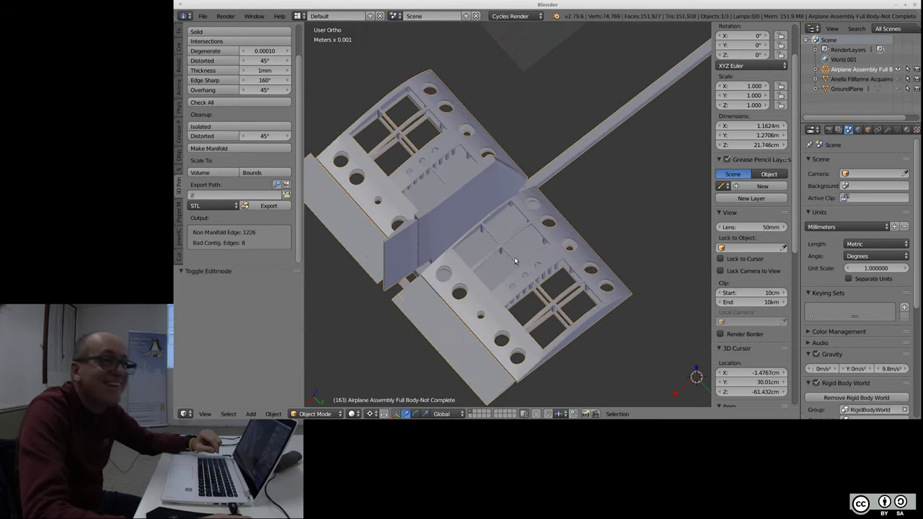
{"action": "scroll", "coordinate": [505, 264], "scroll_direction": "up", "scroll_amount": 3}
{"action": "scroll", "coordinate": [517, 268], "scroll_direction": "up", "scroll_amount": 3}
{"action": "scroll", "coordinate": [480, 261], "scroll_direction": "up", "scroll_amount": 2}
{"action": "scroll", "coordinate": [480, 261], "scroll_direction": "up", "scroll_amount": 3}
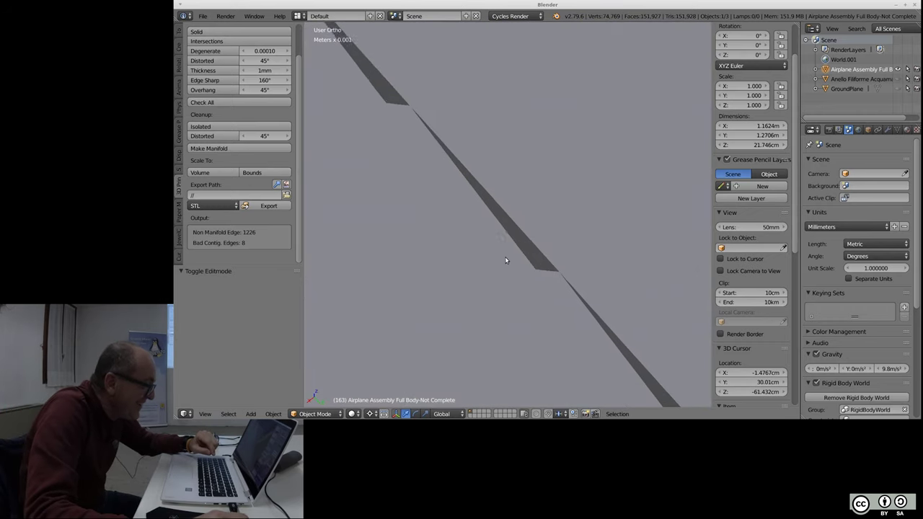
{"action": "scroll", "coordinate": [500, 258], "scroll_direction": "up", "scroll_amount": 2}
{"action": "scroll", "coordinate": [532, 259], "scroll_direction": "down", "scroll_amount": 3}
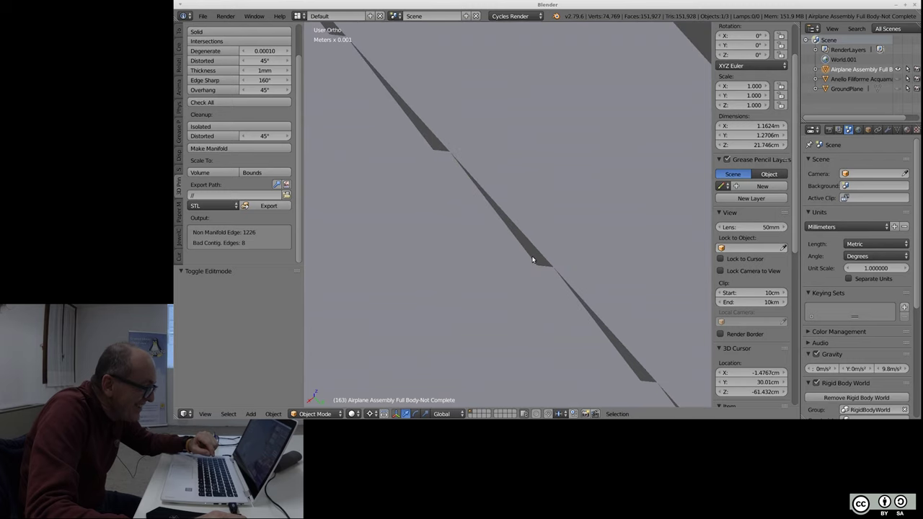
- Deselect all objects, re-enter Edit Mode on the airplane, and deselect its vertices
{"action": "key", "text": "a"}
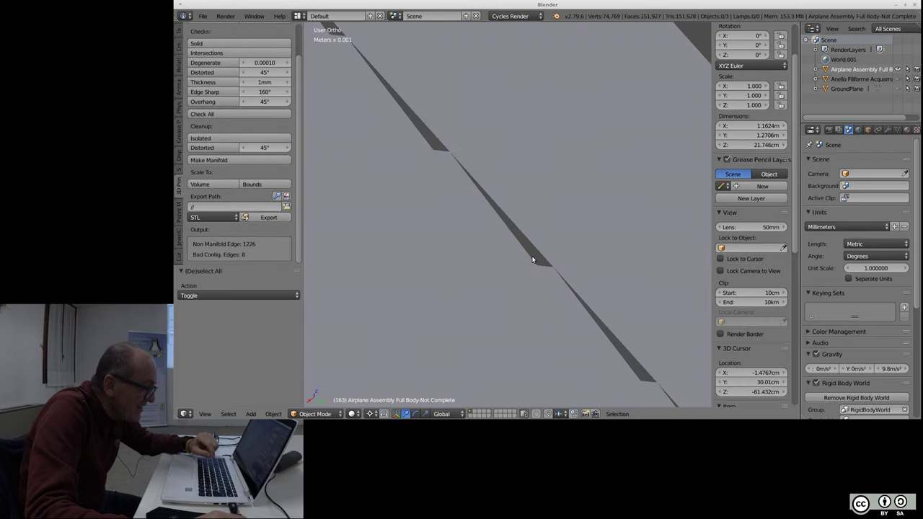
{"action": "key", "text": "Tab"}
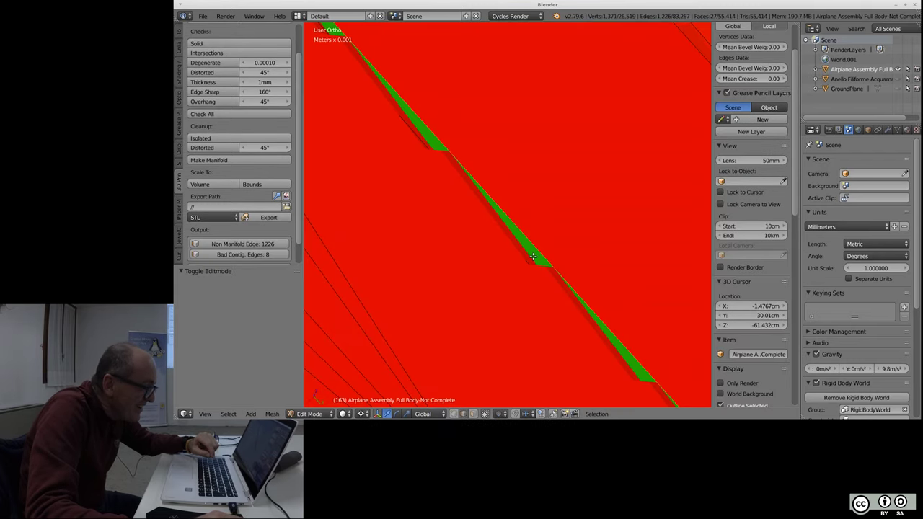
{"action": "scroll", "coordinate": [534, 257], "scroll_direction": "down", "scroll_amount": 2}
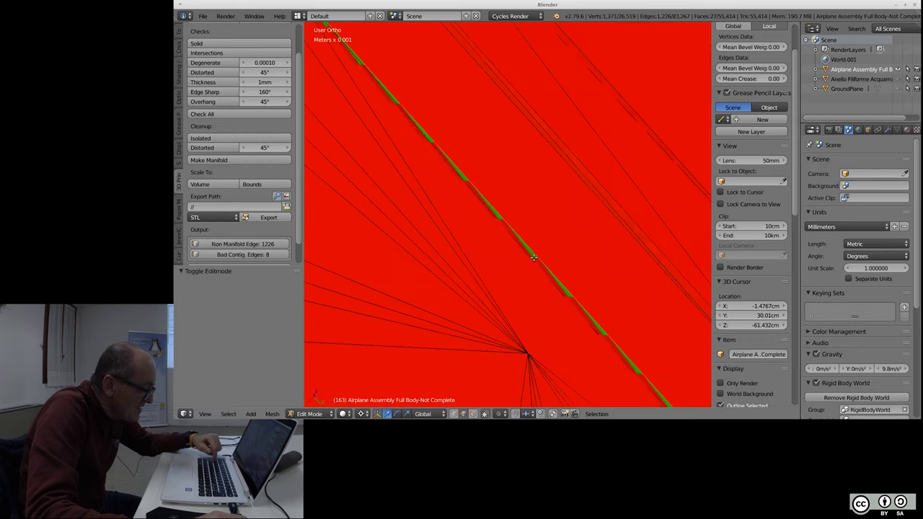
{"action": "scroll", "coordinate": [534, 258], "scroll_direction": "down", "scroll_amount": 3}
{"action": "scroll", "coordinate": [534, 258], "scroll_direction": "down", "scroll_amount": 3}
{"action": "scroll", "coordinate": [534, 258], "scroll_direction": "down", "scroll_amount": 2}
{"action": "scroll", "coordinate": [534, 257], "scroll_direction": "down", "scroll_amount": 2}
{"action": "scroll", "coordinate": [534, 258], "scroll_direction": "down", "scroll_amount": 2}
{"action": "key", "text": "a"}
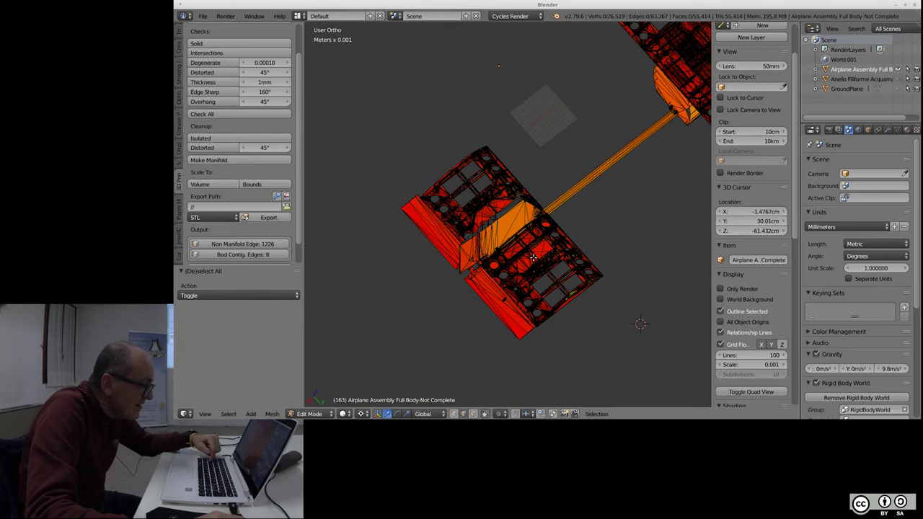
- Orbit the airplane and scroll the N panel to the Thickness Mesh Analysis settings (0 m to 10 cm)
{"action": "key", "text": "a"}
{"action": "key", "text": "a"}
{"action": "scroll", "coordinate": [613, 314], "scroll_direction": "down", "scroll_amount": 2}
{"action": "scroll", "coordinate": [614, 314], "scroll_direction": "down", "scroll_amount": 2}
{"action": "scroll", "coordinate": [559, 197], "scroll_direction": "up", "scroll_amount": 2}
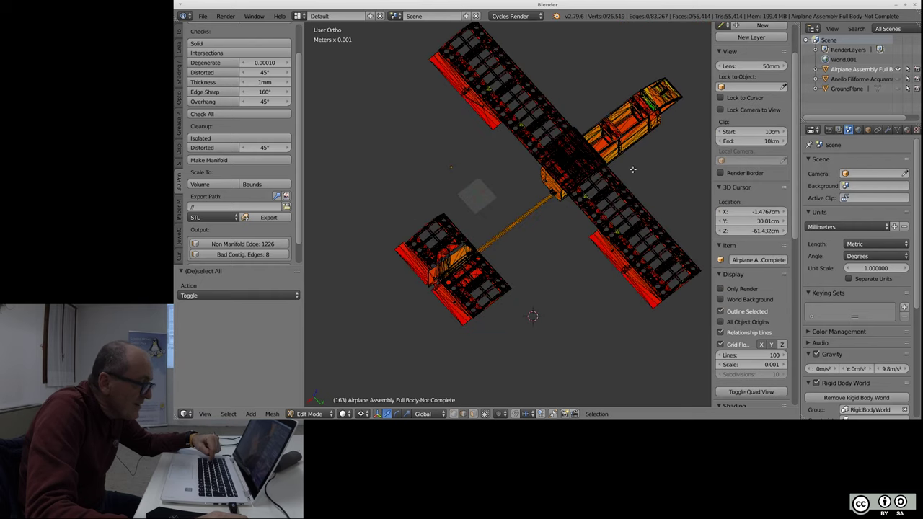
{"action": "scroll", "coordinate": [548, 188], "scroll_direction": "up", "scroll_amount": 3}
{"action": "scroll", "coordinate": [505, 159], "scroll_direction": "up", "scroll_amount": 3}
{"action": "scroll", "coordinate": [472, 133], "scroll_direction": "up", "scroll_amount": 2}
{"action": "scroll", "coordinate": [490, 140], "scroll_direction": "down", "scroll_amount": 3}
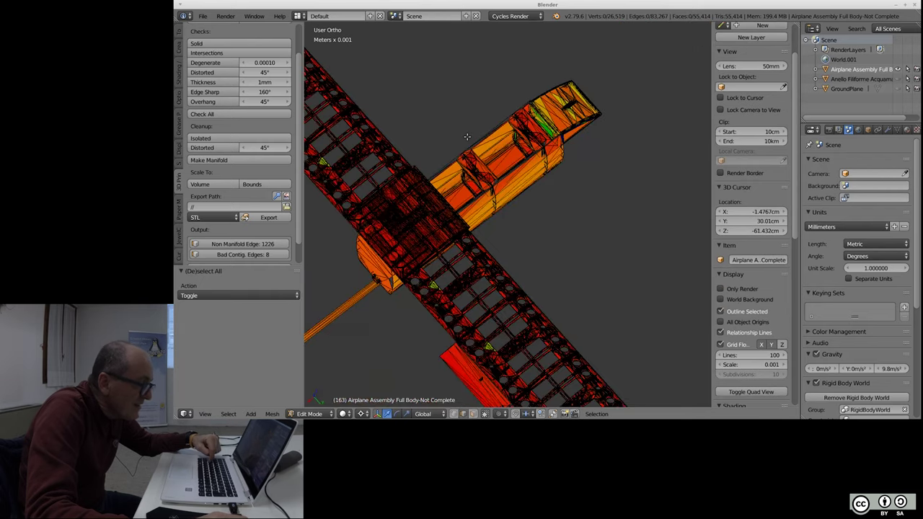
{"action": "scroll", "coordinate": [541, 153], "scroll_direction": "down", "scroll_amount": 2}
{"action": "scroll", "coordinate": [593, 167], "scroll_direction": "down", "scroll_amount": 1}
{"action": "middle_click_drag", "start_coordinate": [541, 316], "coordinate": [583, 296]}
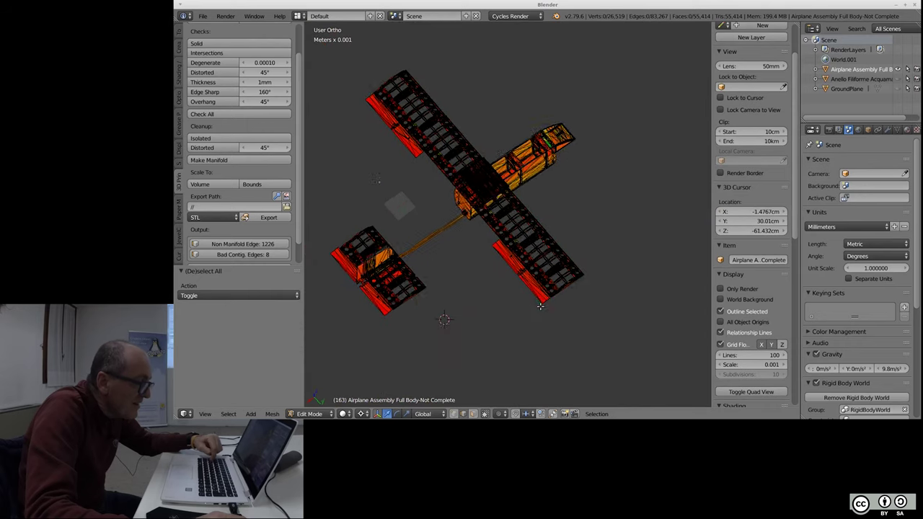
{"action": "scroll", "coordinate": [743, 318], "scroll_direction": "down", "scroll_amount": 2}
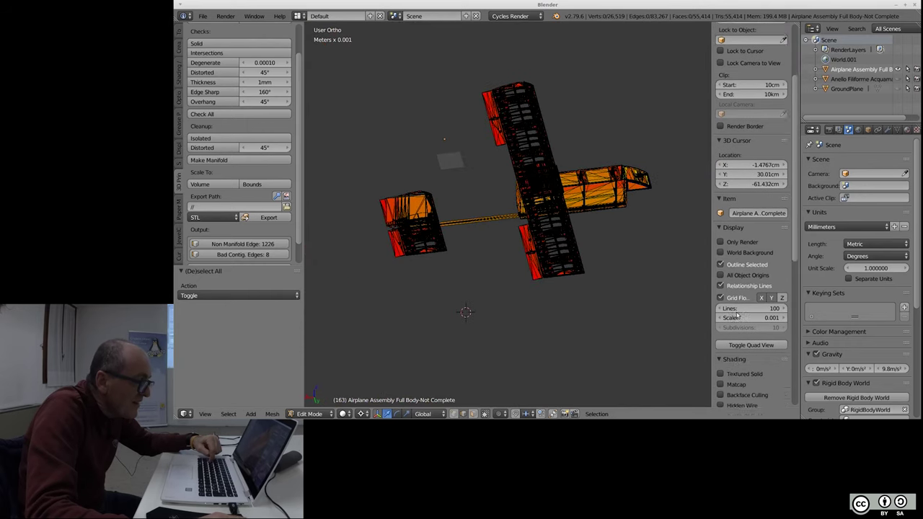
{"action": "scroll", "coordinate": [743, 318], "scroll_direction": "down", "scroll_amount": 4}
{"action": "scroll", "coordinate": [745, 321], "scroll_direction": "down", "scroll_amount": 4}
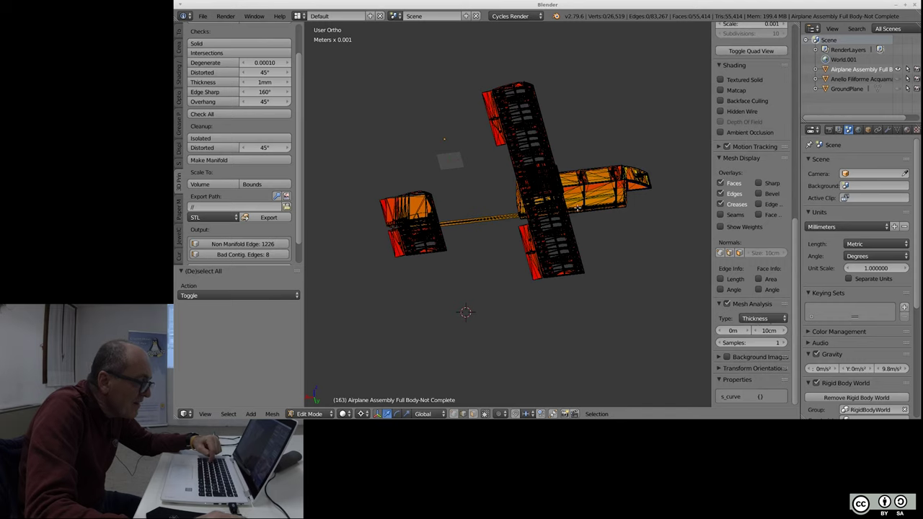
- Switch Mesh Analysis to Overhang, inspect the red fuselage panel, then reopen the Type list
{"action": "left_click", "coordinate": [773, 319]}
{"action": "left_click", "coordinate": [770, 308]}
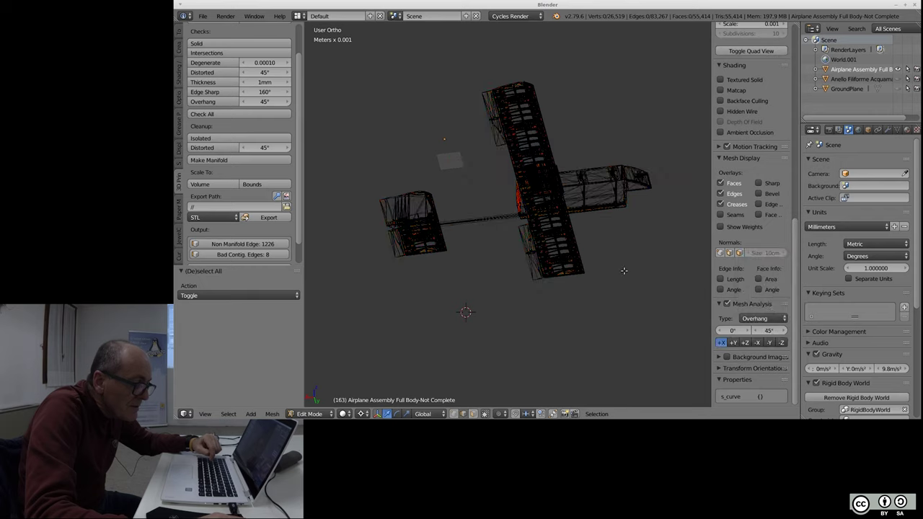
{"action": "mouse_move", "coordinate": [505, 238]}
{"action": "middle_mouse_down"}
{"action": "mouse_move", "coordinate": [538, 214]}
{"action": "mouse_move", "coordinate": [387, 255]}
{"action": "middle_mouse_up"}
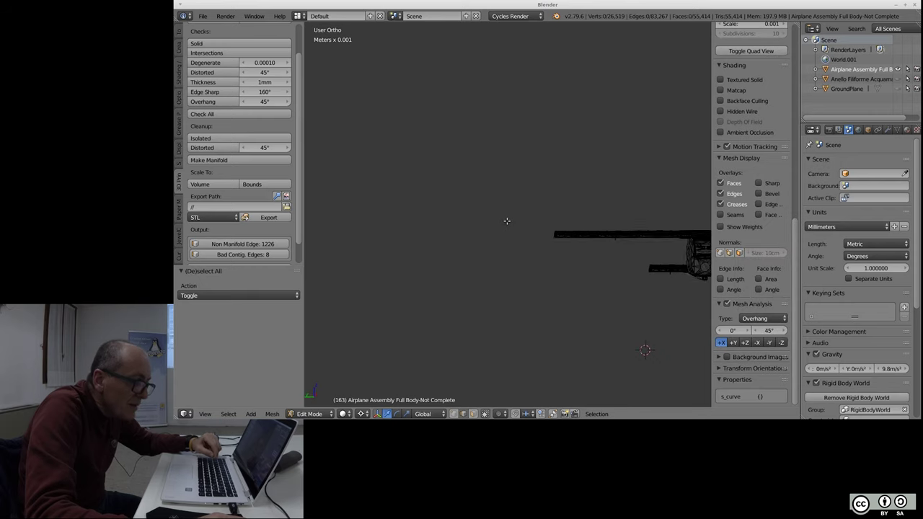
{"action": "scroll", "coordinate": [529, 315], "scroll_direction": "up", "scroll_amount": 5}
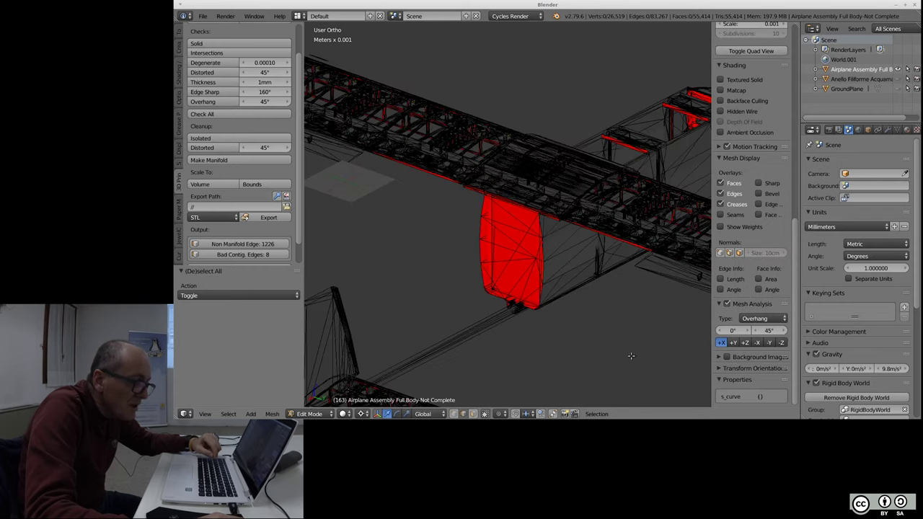
{"action": "middle_click_drag", "start_coordinate": [517, 287], "coordinate": [570, 296]}
{"action": "scroll", "coordinate": [611, 304], "scroll_direction": "down", "scroll_amount": 2}
{"action": "scroll", "coordinate": [610, 303], "scroll_direction": "down", "scroll_amount": 4}
{"action": "mouse_move", "coordinate": [631, 319]}
{"action": "middle_mouse_down"}
{"action": "mouse_move", "coordinate": [625, 289]}
{"action": "mouse_move", "coordinate": [603, 316]}
{"action": "middle_mouse_up"}
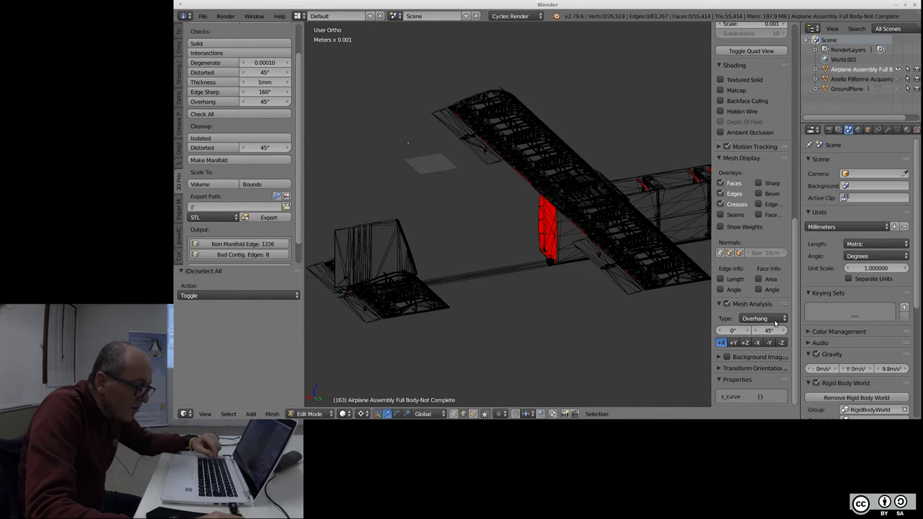
{"action": "left_click", "coordinate": [764, 318]}
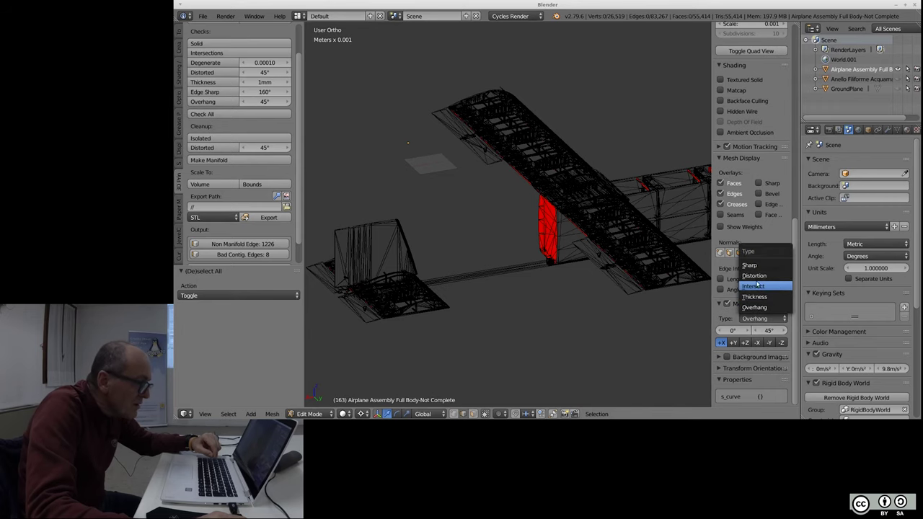
- Switch the Mesh Analysis type to Intersect so intersecting faces show in red
{"action": "left_click", "coordinate": [769, 287]}
{"action": "scroll", "coordinate": [532, 258], "scroll_direction": "down", "scroll_amount": 2}
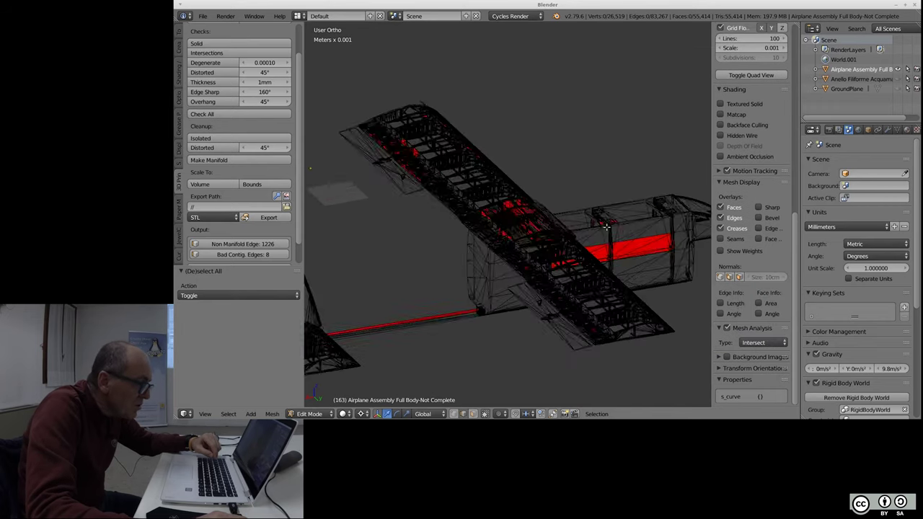
{"action": "scroll", "coordinate": [625, 254], "scroll_direction": "up", "scroll_amount": 5}
{"action": "scroll", "coordinate": [625, 254], "scroll_direction": "up", "scroll_amount": 3}
{"action": "scroll", "coordinate": [513, 168], "scroll_direction": "down", "scroll_amount": 3}
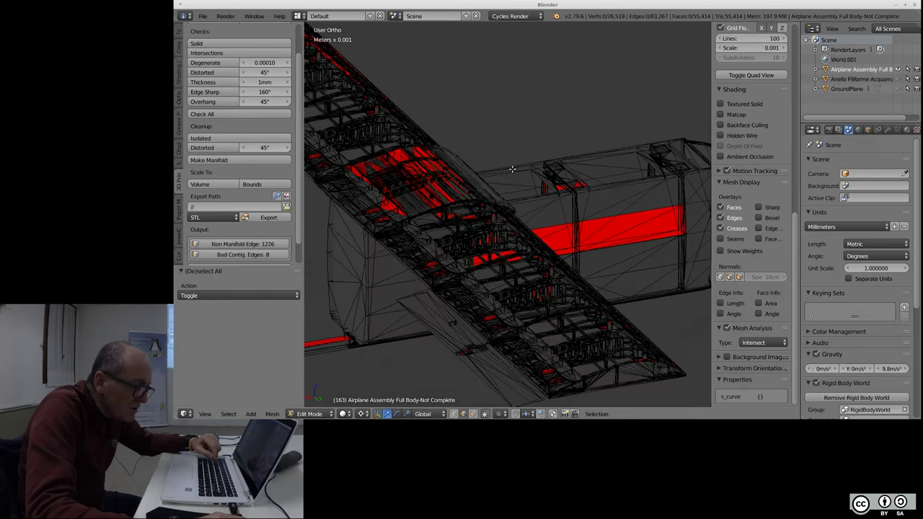
{"action": "scroll", "coordinate": [512, 169], "scroll_direction": "down", "scroll_amount": 2}
{"action": "scroll", "coordinate": [513, 170], "scroll_direction": "down", "scroll_amount": 2}
{"action": "scroll", "coordinate": [517, 170], "scroll_direction": "down", "scroll_amount": 2}
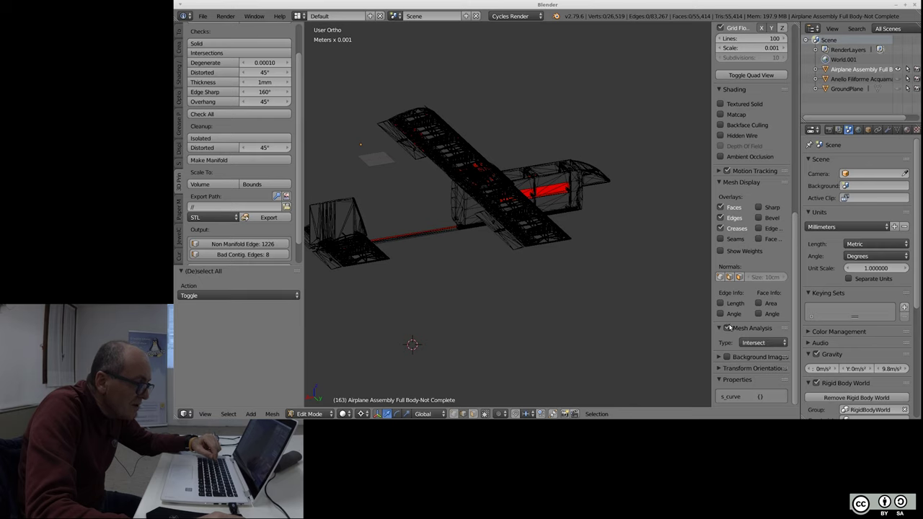
- Toggle Mesh Analysis off and back on, then zoom and orbit to examine the wing's intersections
{"action": "left_click", "coordinate": [727, 328]}
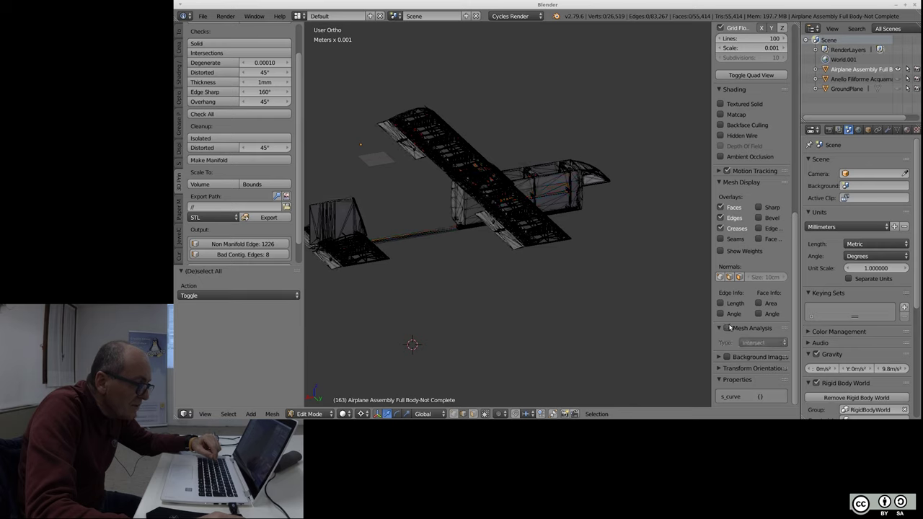
{"action": "left_click", "coordinate": [727, 329]}
{"action": "scroll", "coordinate": [480, 234], "scroll_direction": "up", "scroll_amount": 4}
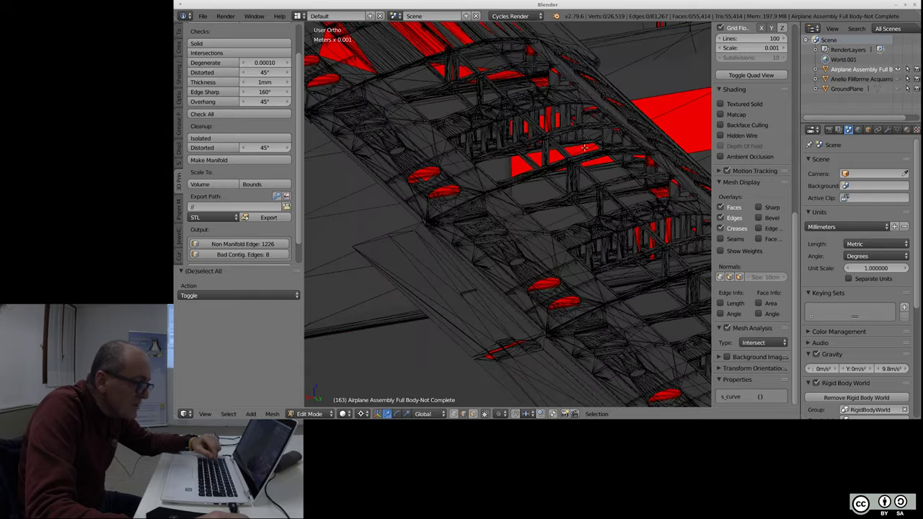
{"action": "scroll", "coordinate": [527, 202], "scroll_direction": "up", "scroll_amount": 2}
{"action": "scroll", "coordinate": [569, 167], "scroll_direction": "up", "scroll_amount": 3}
{"action": "scroll", "coordinate": [578, 173], "scroll_direction": "up", "scroll_amount": 2}
{"action": "scroll", "coordinate": [580, 187], "scroll_direction": "up", "scroll_amount": 2}
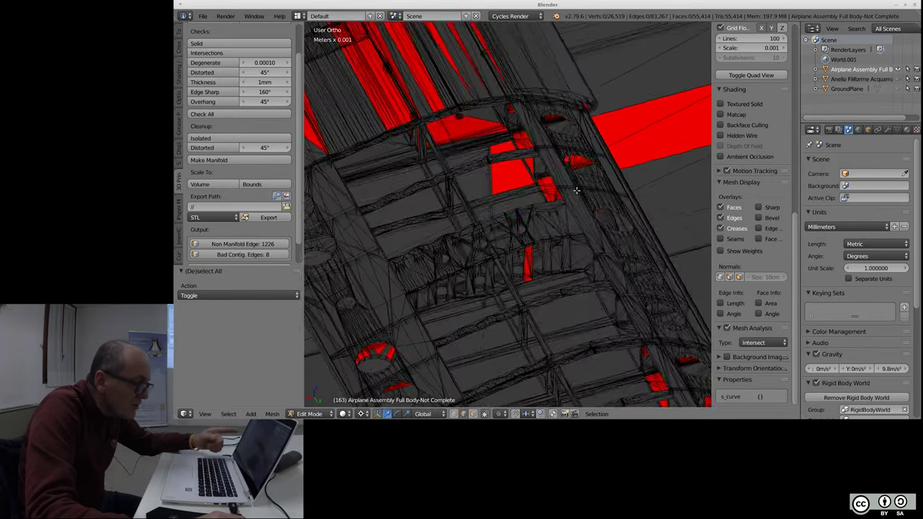
{"action": "scroll", "coordinate": [582, 206], "scroll_direction": "up", "scroll_amount": 2}
{"action": "scroll", "coordinate": [583, 232], "scroll_direction": "up", "scroll_amount": 2}
{"action": "mouse_move", "coordinate": [583, 231]}
{"action": "middle_mouse_down"}
{"action": "mouse_move", "coordinate": [641, 169]}
{"action": "mouse_move", "coordinate": [502, 144]}
{"action": "middle_mouse_up"}
{"action": "scroll", "coordinate": [523, 152], "scroll_direction": "up", "scroll_amount": 2}
{"action": "scroll", "coordinate": [513, 147], "scroll_direction": "up", "scroll_amount": 3}
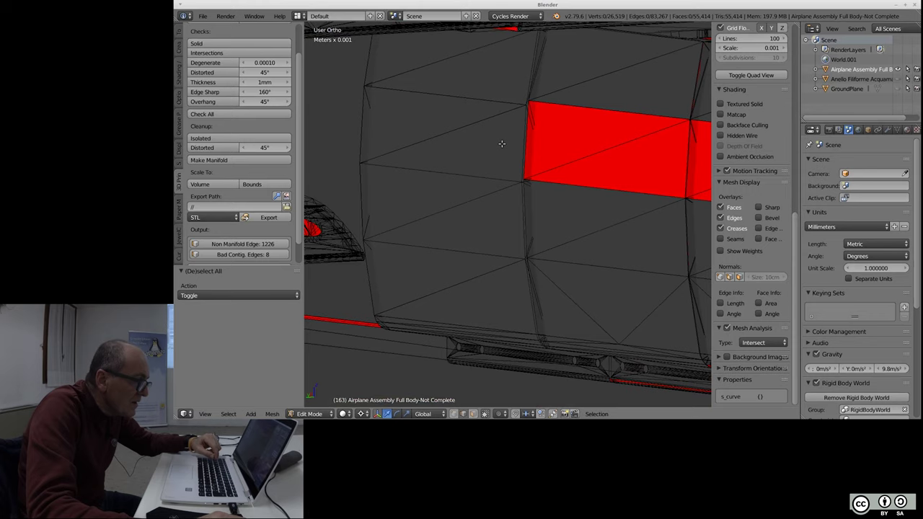
- Set the Mesh Analysis type to Distortion and frame the whole airplane
{"action": "left_click", "coordinate": [771, 344]}
{"action": "left_click", "coordinate": [762, 300]}
{"action": "key", "text": "Home"}
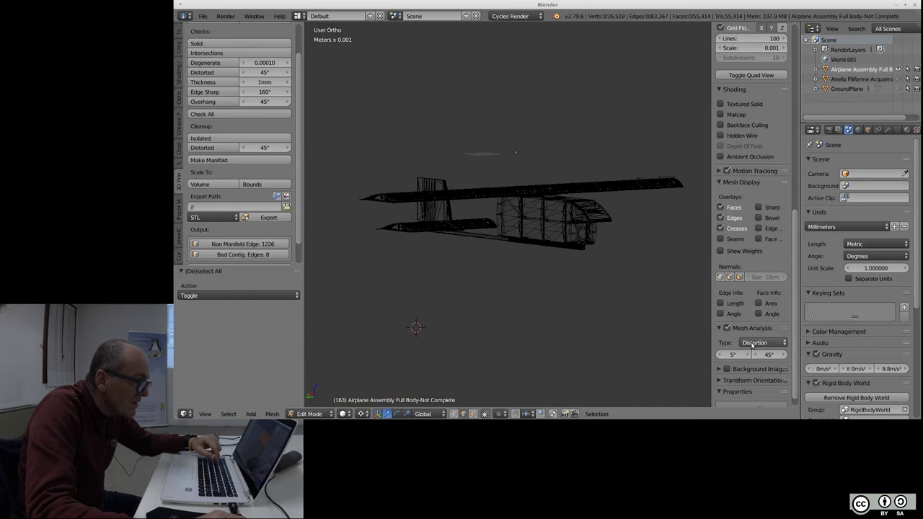
- Switch the analysis to Sharp, inspect the fuselage from several angles, then turn Mesh Analysis off
{"action": "left_click", "coordinate": [753, 345]}
{"action": "left_click", "coordinate": [762, 275]}
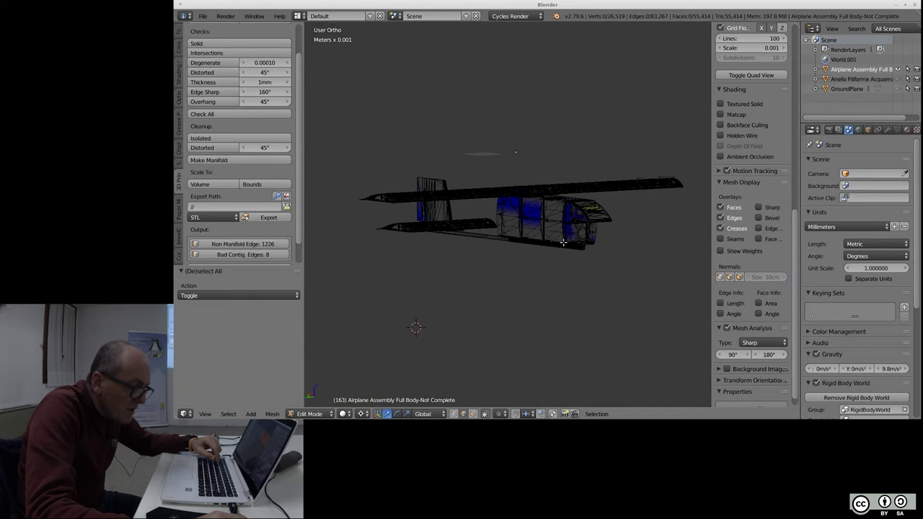
{"action": "scroll", "coordinate": [545, 175], "scroll_direction": "up", "scroll_amount": 2}
{"action": "scroll", "coordinate": [504, 188], "scroll_direction": "up", "scroll_amount": 2}
{"action": "scroll", "coordinate": [577, 209], "scroll_direction": "up", "scroll_amount": 1}
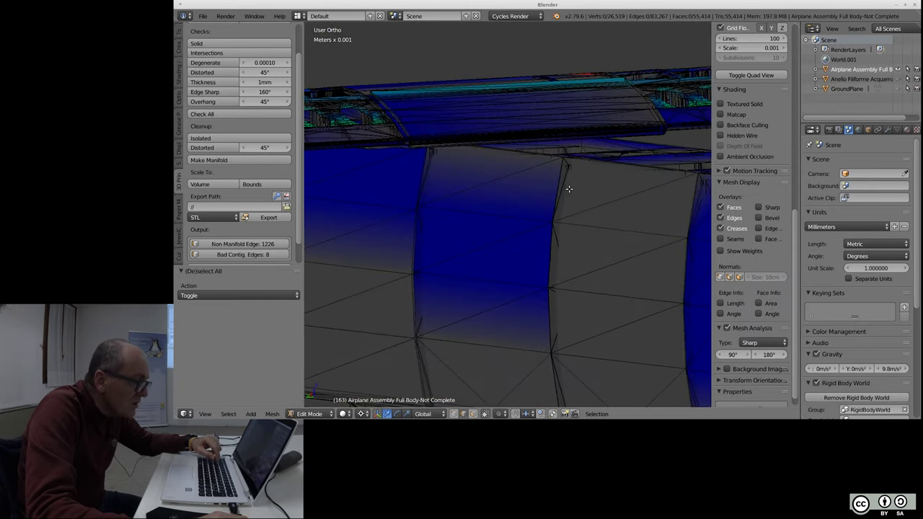
{"action": "scroll", "coordinate": [657, 233], "scroll_direction": "up", "scroll_amount": 2}
{"action": "mouse_move", "coordinate": [658, 233]}
{"action": "middle_mouse_down"}
{"action": "mouse_move", "coordinate": [575, 267]}
{"action": "mouse_move", "coordinate": [490, 214]}
{"action": "mouse_move", "coordinate": [432, 217]}
{"action": "mouse_move", "coordinate": [425, 233]}
{"action": "mouse_move", "coordinate": [513, 170]}
{"action": "middle_mouse_up"}
{"action": "scroll", "coordinate": [514, 170], "scroll_direction": "down", "scroll_amount": 5}
{"action": "mouse_move", "coordinate": [577, 205]}
{"action": "middle_mouse_down"}
{"action": "mouse_move", "coordinate": [541, 232]}
{"action": "mouse_move", "coordinate": [597, 215]}
{"action": "middle_mouse_up"}
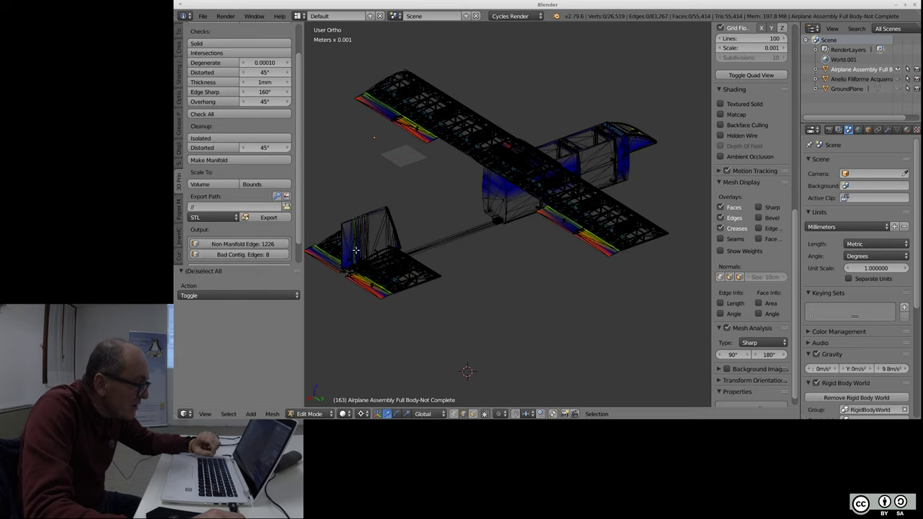
{"action": "left_click", "coordinate": [727, 328]}
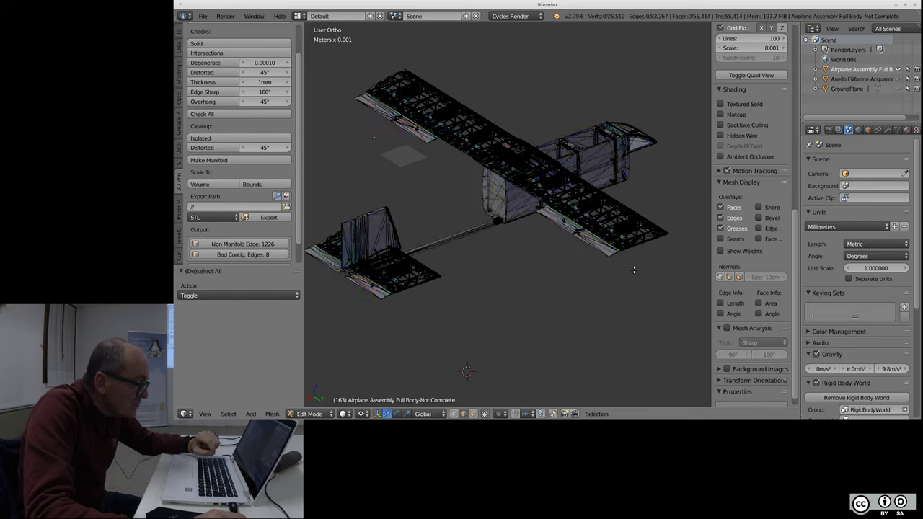
- Cancel the delete menu without deleting and switch the viewport to wireframe shading
{"action": "scroll", "coordinate": [499, 290], "scroll_direction": "down", "scroll_amount": 2}
{"action": "scroll", "coordinate": [499, 290], "scroll_direction": "up", "scroll_amount": 2}
{"action": "scroll", "coordinate": [499, 290], "scroll_direction": "up", "scroll_amount": 1}
{"action": "scroll", "coordinate": [499, 290], "scroll_direction": "up", "scroll_amount": 1}
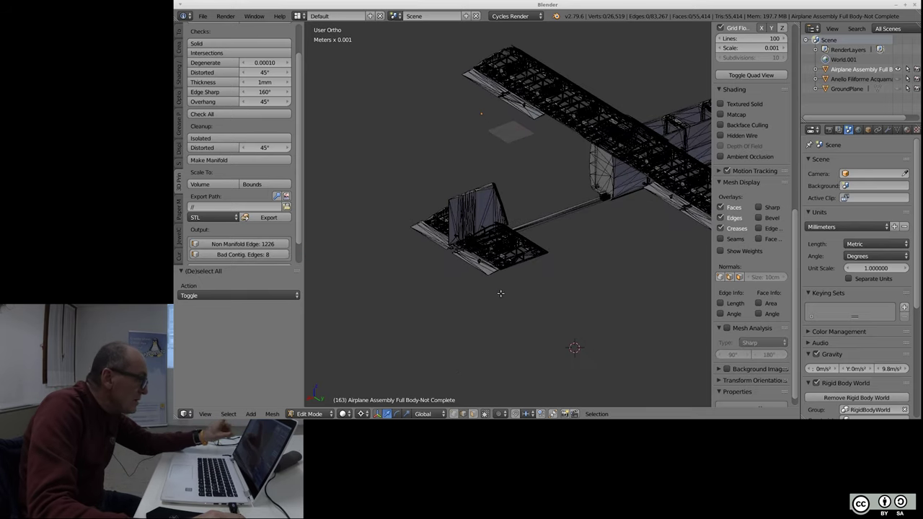
{"action": "key", "text": "x"}
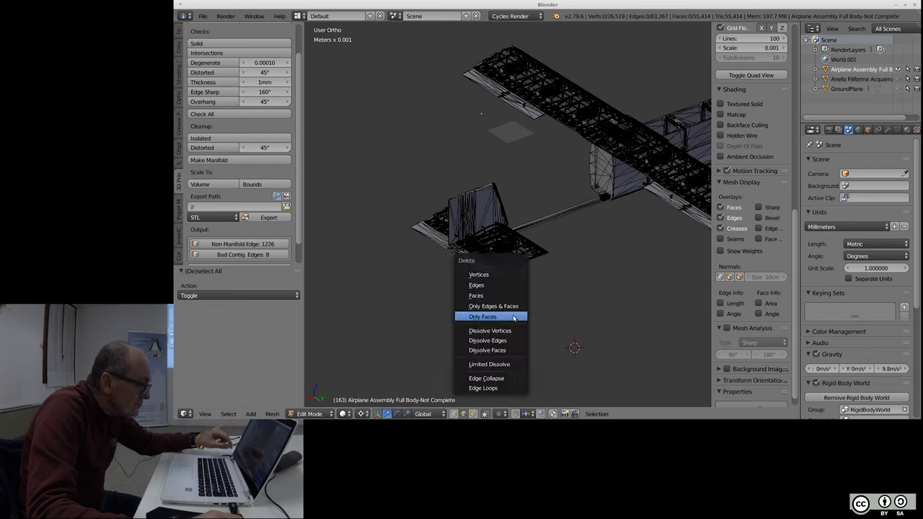
{"action": "left_click", "coordinate": [514, 318]}
{"action": "key", "text": "z"}
{"action": "scroll", "coordinate": [513, 312], "scroll_direction": "down", "scroll_amount": 2}
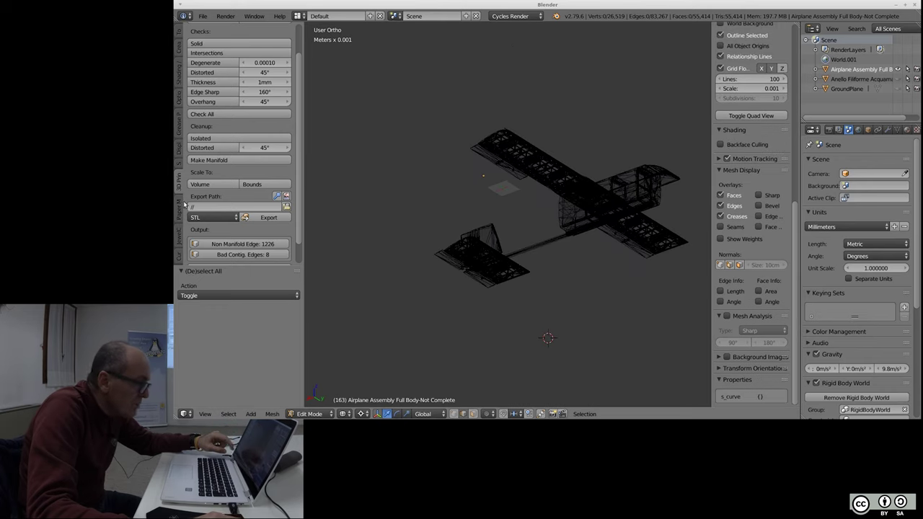
- Select the 1226 non-manifold edges, clear them, then select and zoom in on the 8 bad contiguous edges
{"action": "left_click", "coordinate": [230, 246]}
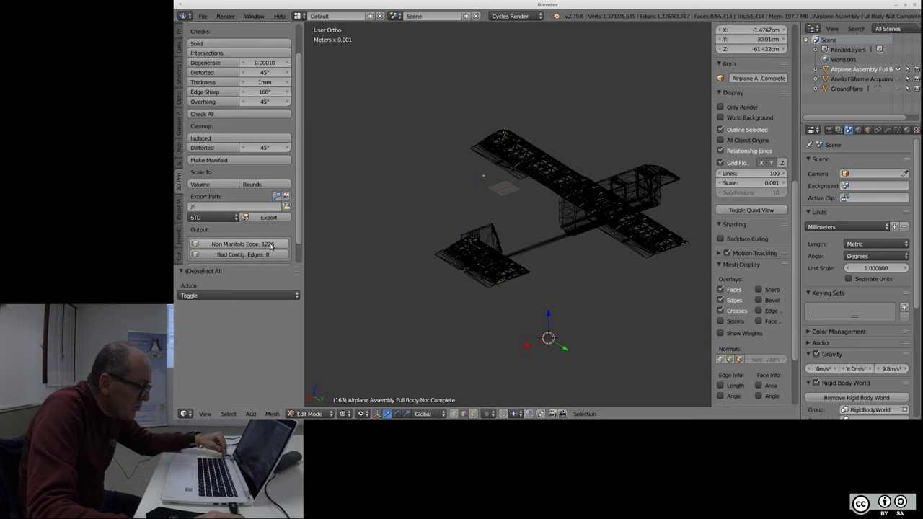
{"action": "key", "text": "a"}
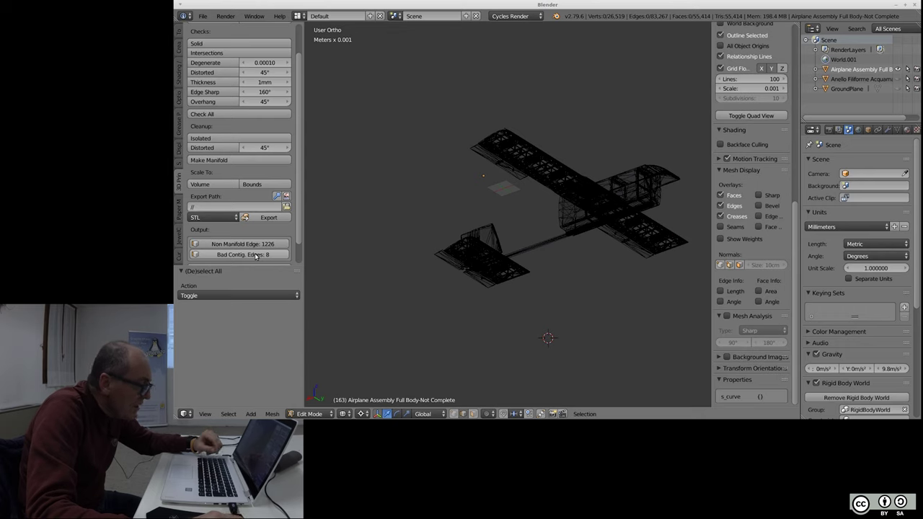
{"action": "left_click", "coordinate": [256, 256]}
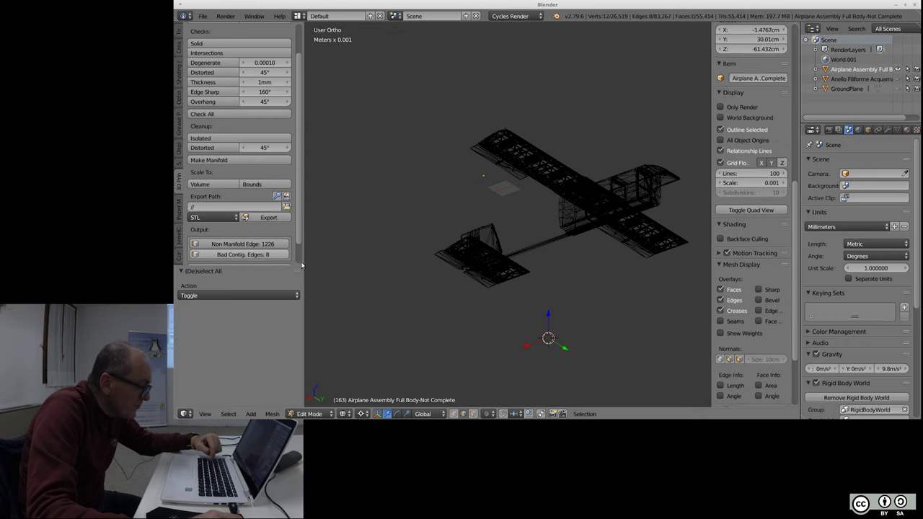
{"action": "scroll", "coordinate": [545, 278], "scroll_direction": "up", "scroll_amount": 1}
{"action": "scroll", "coordinate": [545, 278], "scroll_direction": "up", "scroll_amount": 1}
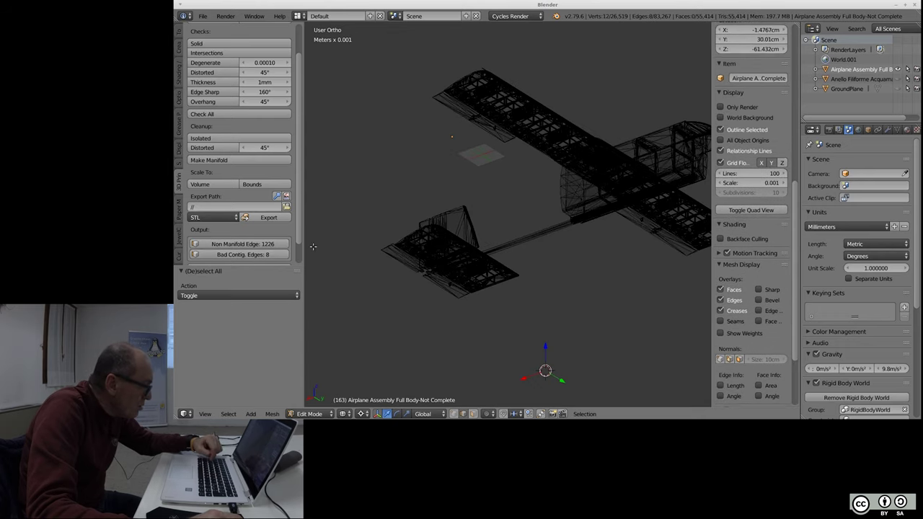
{"action": "scroll", "coordinate": [437, 249], "scroll_direction": "down", "scroll_amount": 5}
{"action": "scroll", "coordinate": [447, 254], "scroll_direction": "up", "scroll_amount": 5}
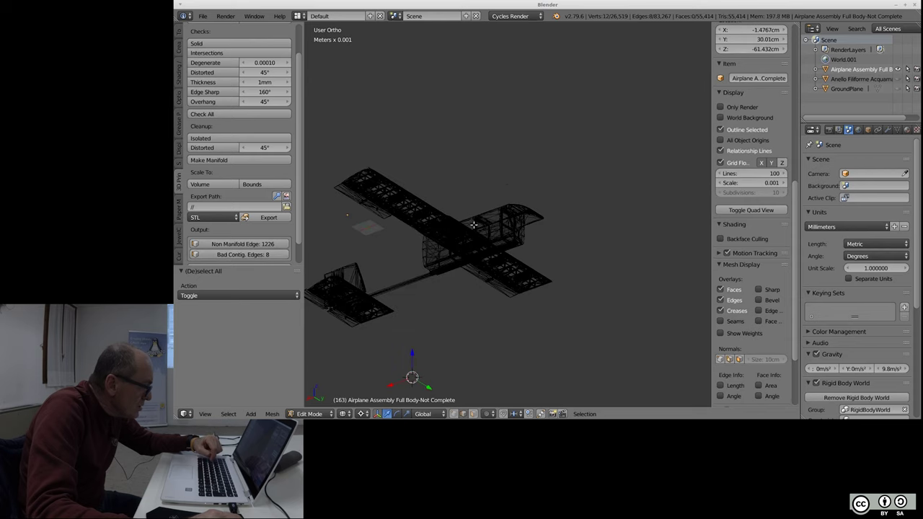
{"action": "scroll", "coordinate": [463, 263], "scroll_direction": "up", "scroll_amount": 5}
{"action": "scroll", "coordinate": [566, 235], "scroll_direction": "up", "scroll_amount": 2}
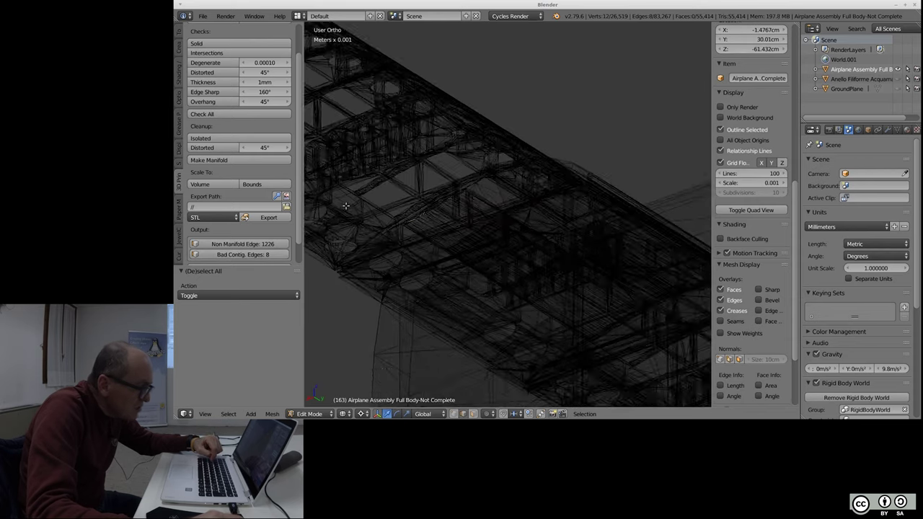
{"action": "scroll", "coordinate": [559, 238], "scroll_direction": "up", "scroll_amount": 2}
{"action": "scroll", "coordinate": [552, 242], "scroll_direction": "up", "scroll_amount": 2}
{"action": "scroll", "coordinate": [552, 241], "scroll_direction": "up", "scroll_amount": 2}
{"action": "scroll", "coordinate": [552, 235], "scroll_direction": "up", "scroll_amount": 2}
{"action": "scroll", "coordinate": [553, 225], "scroll_direction": "up", "scroll_amount": 2}
{"action": "scroll", "coordinate": [552, 216], "scroll_direction": "up", "scroll_amount": 2}
{"action": "scroll", "coordinate": [575, 202], "scroll_direction": "down", "scroll_amount": 2}
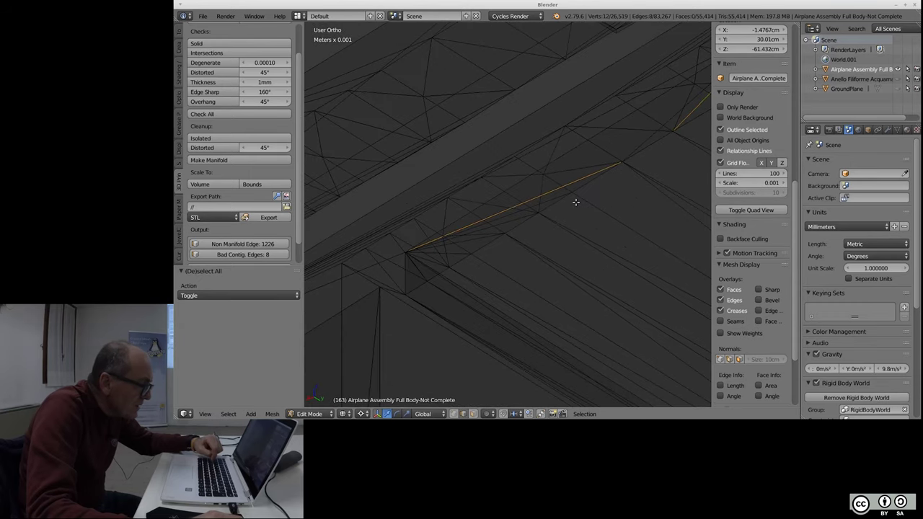
{"action": "scroll", "coordinate": [575, 202], "scroll_direction": "down", "scroll_amount": 2}
{"action": "scroll", "coordinate": [570, 202], "scroll_direction": "down", "scroll_amount": 2}
{"action": "scroll", "coordinate": [520, 201], "scroll_direction": "down", "scroll_amount": 2}
{"action": "scroll", "coordinate": [469, 200], "scroll_direction": "down", "scroll_amount": 2}
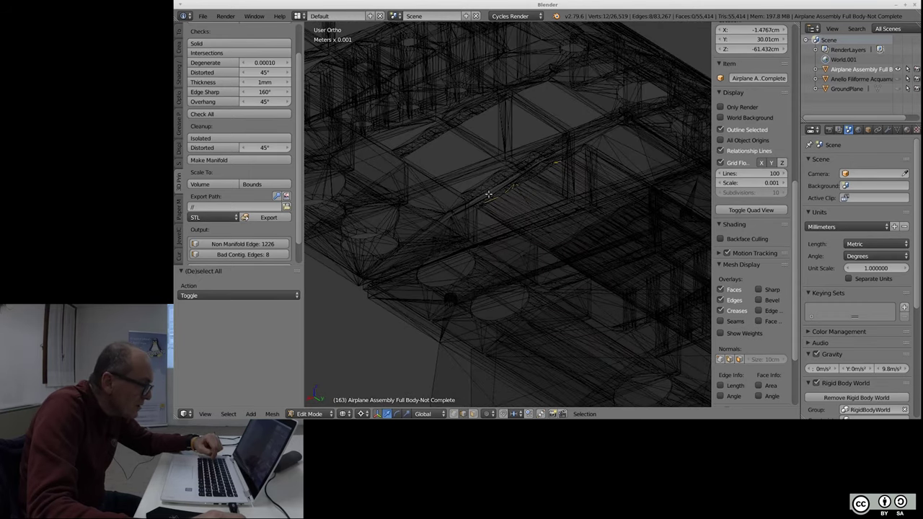
{"action": "scroll", "coordinate": [549, 182], "scroll_direction": "up", "scroll_amount": 2}
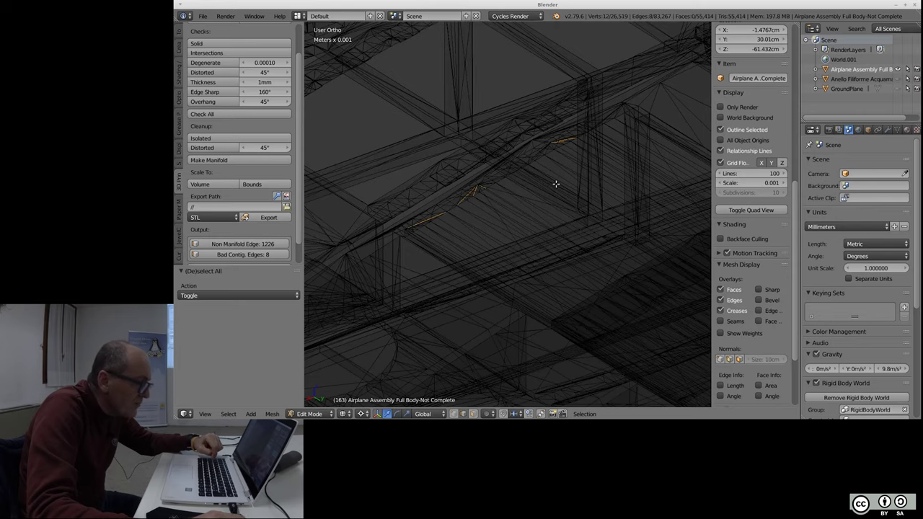
- Hide unselected geometry, return to solid shading, deselect all and hide again
{"action": "key", "text": "shift+h"}
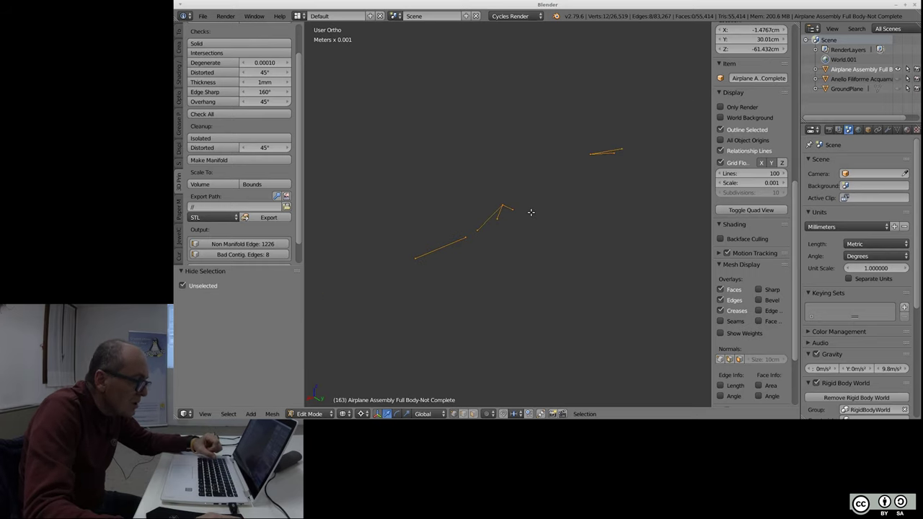
{"action": "key", "text": "z"}
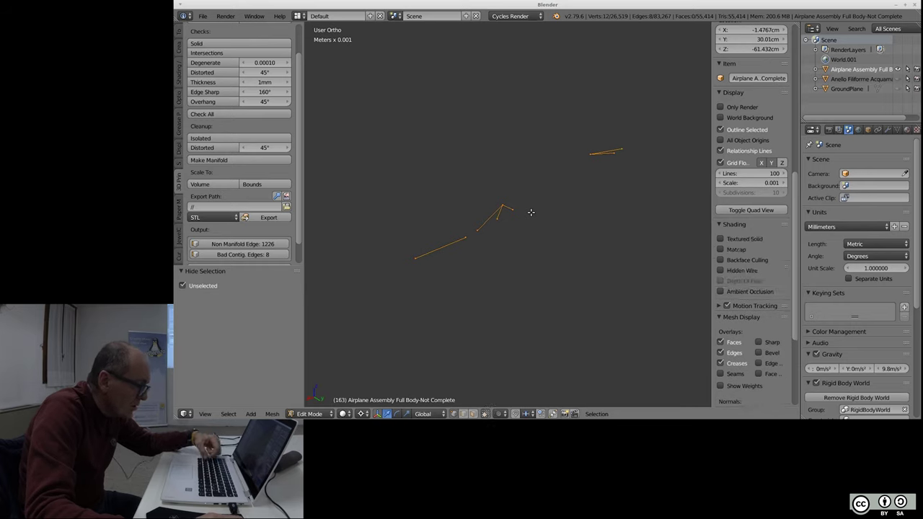
{"action": "key", "text": "a"}
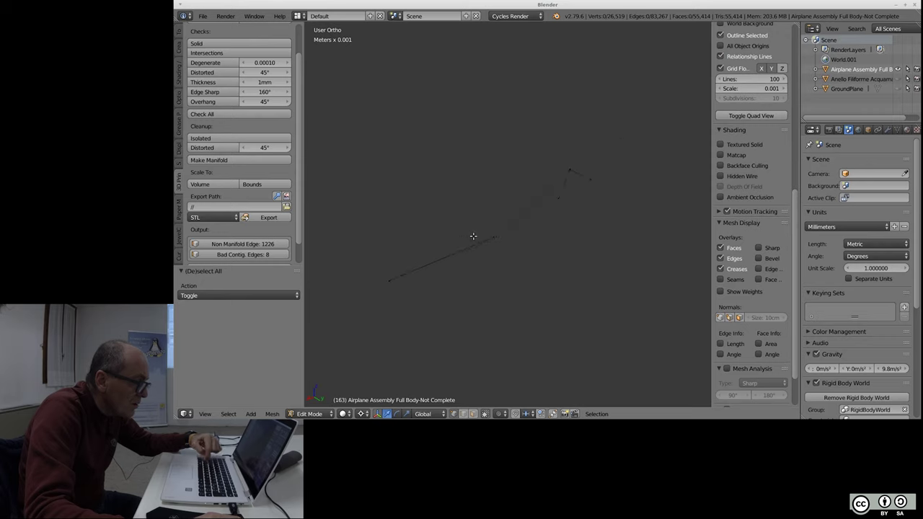
{"action": "key", "text": "shift+h"}
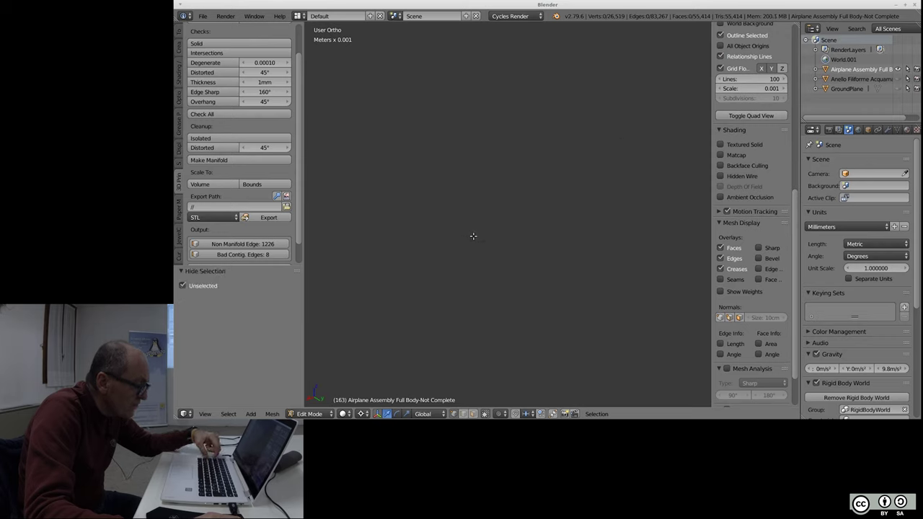
{"action": "scroll", "coordinate": [477, 245], "scroll_direction": "down", "scroll_amount": 5}
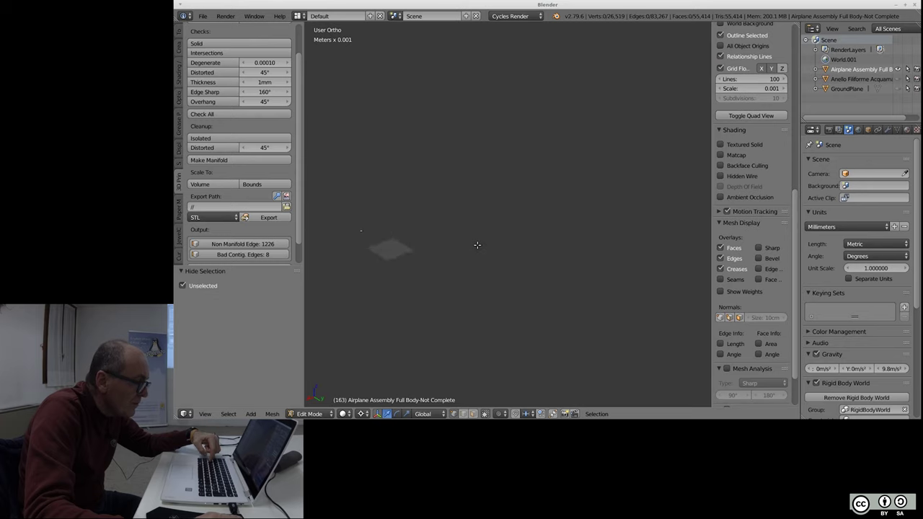
{"action": "scroll", "coordinate": [442, 252], "scroll_direction": "left", "scroll_amount": 2, "text": "ctrl"}
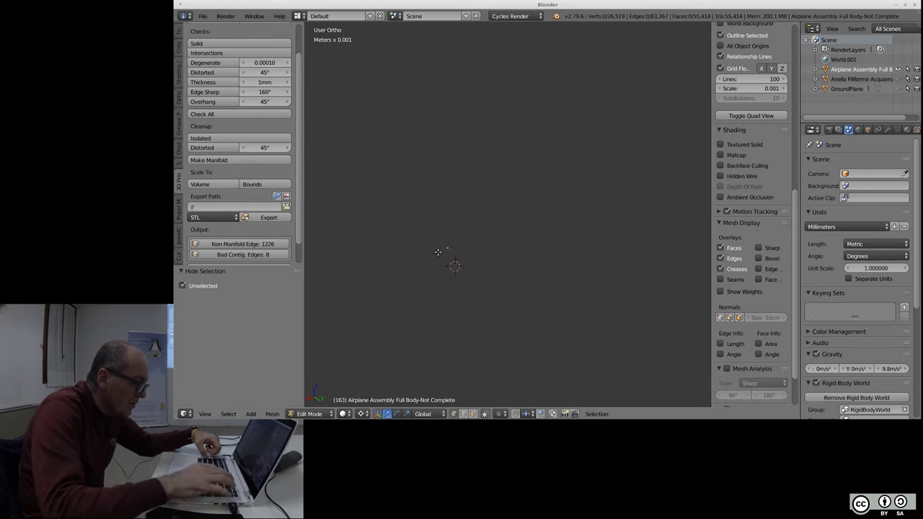
{"action": "scroll", "coordinate": [465, 233], "scroll_direction": "up", "scroll_amount": 3}
{"action": "scroll", "coordinate": [505, 231], "scroll_direction": "up", "scroll_amount": 2}
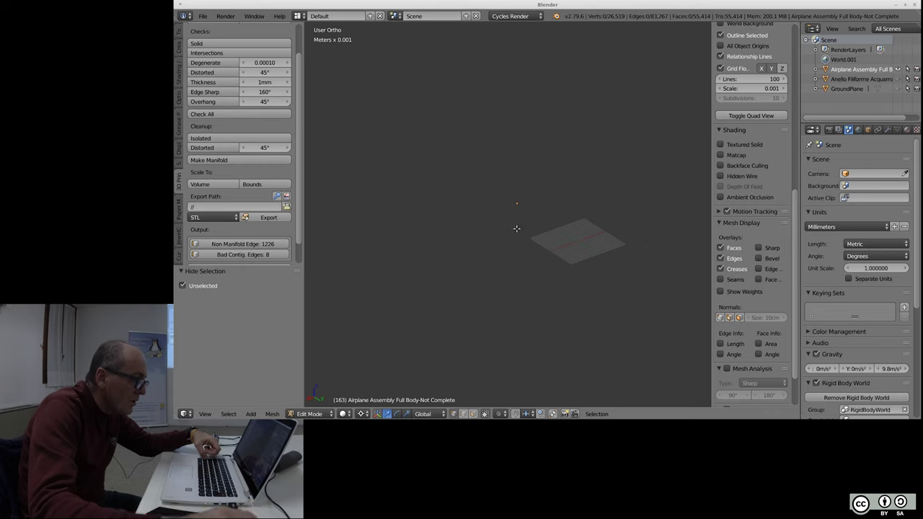
{"action": "scroll", "coordinate": [517, 229], "scroll_direction": "up", "scroll_amount": 2}
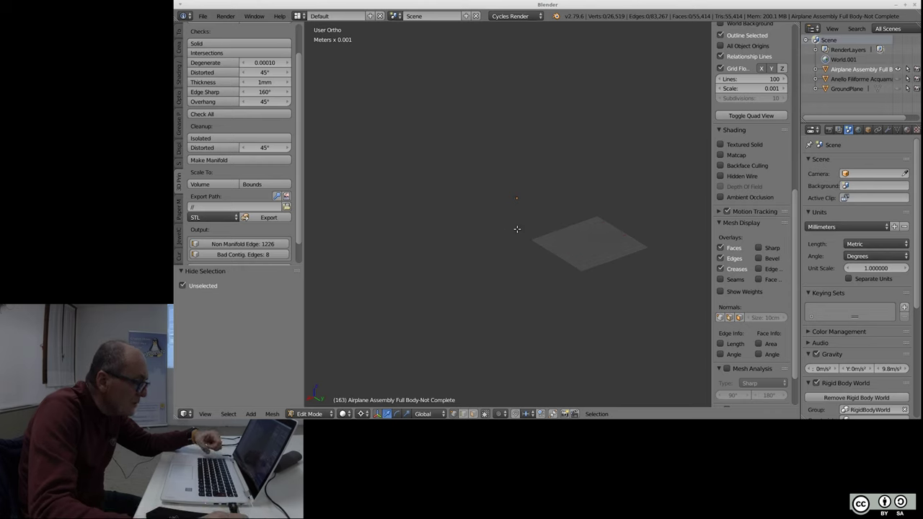
- Reveal all hidden airplane geometry, deselect everything, and switch to wireframe view
{"action": "key", "text": "alt+h"}
{"action": "scroll", "coordinate": [751, 238], "scroll_direction": "down", "scroll_amount": 3}
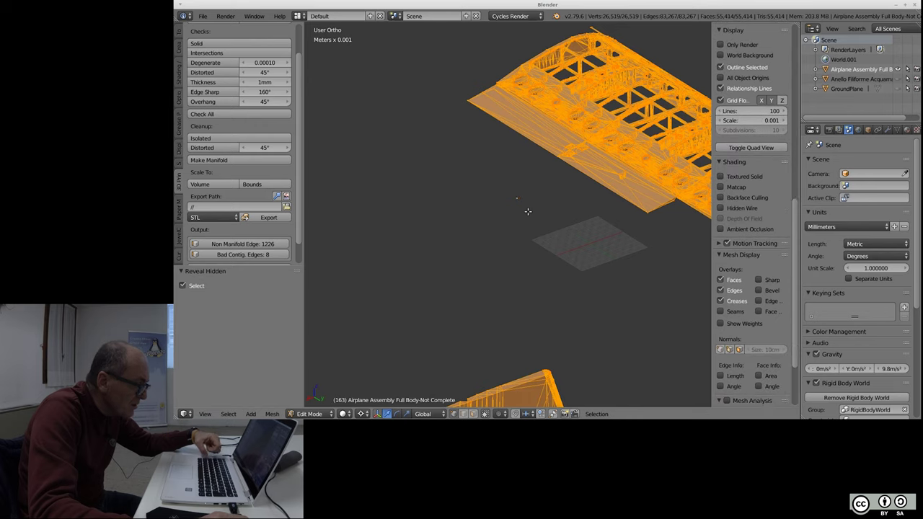
{"action": "scroll", "coordinate": [527, 210], "scroll_direction": "down", "scroll_amount": 3}
{"action": "scroll", "coordinate": [517, 187], "scroll_direction": "down", "scroll_amount": 2}
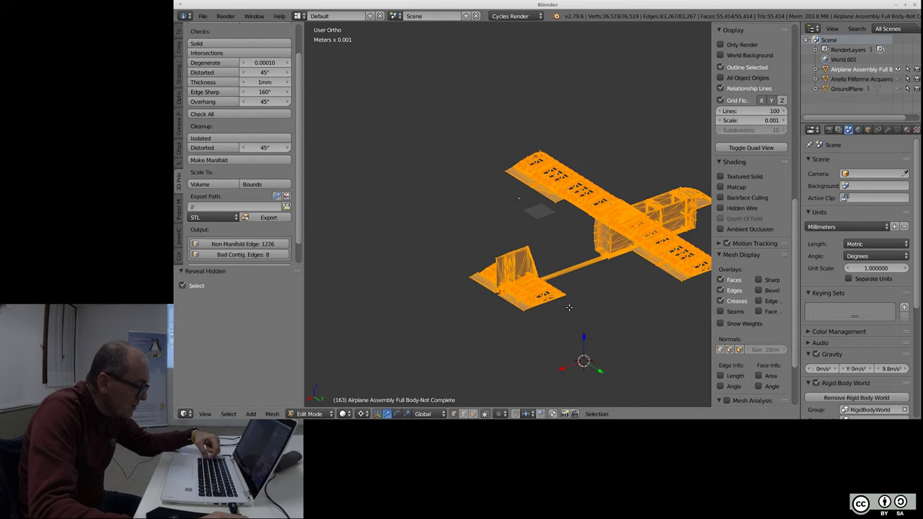
{"action": "scroll", "coordinate": [573, 304], "scroll_direction": "up", "scroll_amount": 2}
{"action": "scroll", "coordinate": [581, 299], "scroll_direction": "up", "scroll_amount": 1}
{"action": "scroll", "coordinate": [585, 295], "scroll_direction": "up", "scroll_amount": 1}
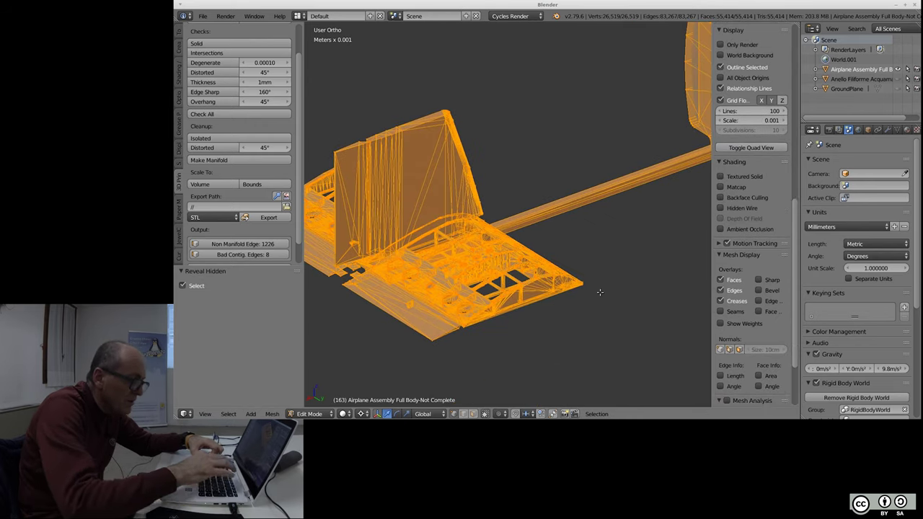
{"action": "key", "text": "a"}
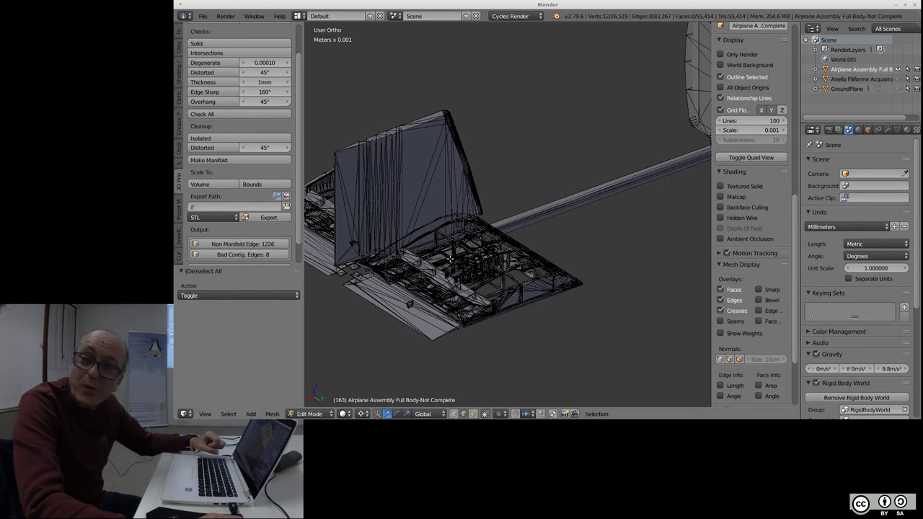
{"action": "scroll", "coordinate": [449, 256], "scroll_direction": "down", "scroll_amount": 3}
{"action": "scroll", "coordinate": [497, 194], "scroll_direction": "down", "scroll_amount": 1}
{"action": "key", "text": "z"}
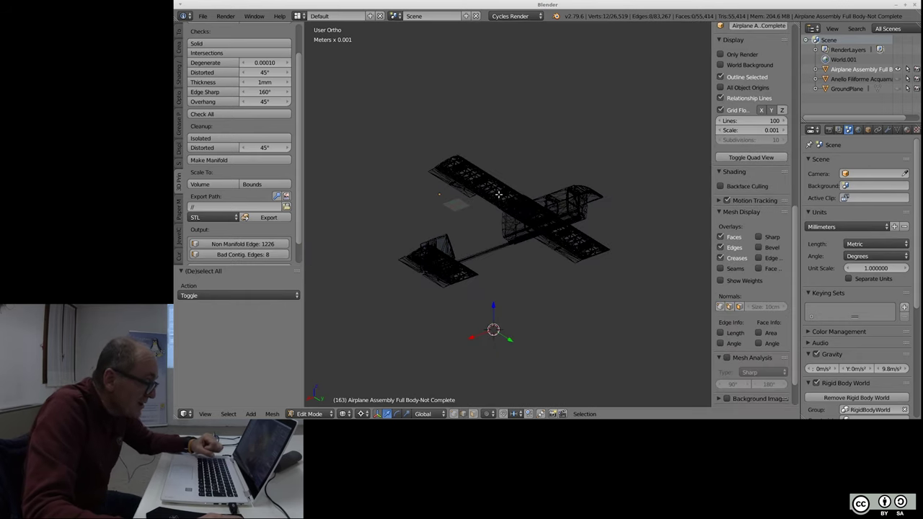
- Zoom into the wing and select the edges and faces around the problem vertex
{"action": "scroll", "coordinate": [497, 194], "scroll_direction": "up", "scroll_amount": 3}
{"action": "scroll", "coordinate": [541, 201], "scroll_direction": "up", "scroll_amount": 1}
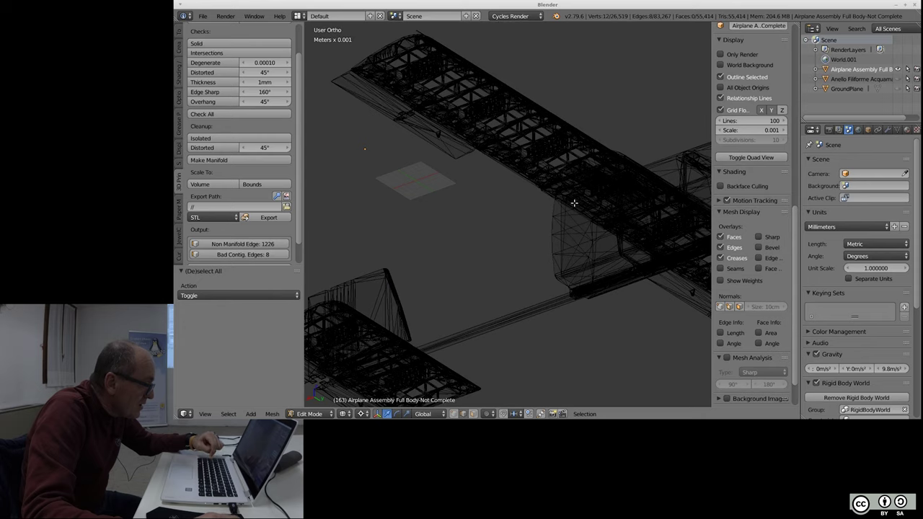
{"action": "scroll", "coordinate": [574, 204], "scroll_direction": "up", "scroll_amount": 2}
{"action": "scroll", "coordinate": [556, 209], "scroll_direction": "up", "scroll_amount": 2}
{"action": "scroll", "coordinate": [520, 216], "scroll_direction": "up", "scroll_amount": 2}
{"action": "scroll", "coordinate": [447, 245], "scroll_direction": "up", "scroll_amount": 2}
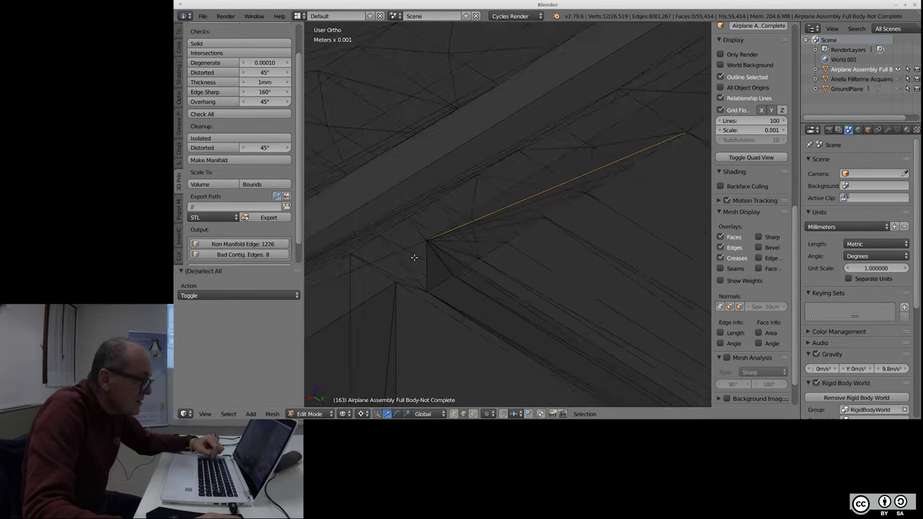
{"action": "scroll", "coordinate": [418, 252], "scroll_direction": "up", "scroll_amount": 1}
{"action": "scroll", "coordinate": [501, 224], "scroll_direction": "up", "scroll_amount": 1}
{"action": "scroll", "coordinate": [397, 209], "scroll_direction": "up", "scroll_amount": 2}
{"action": "scroll", "coordinate": [528, 186], "scroll_direction": "up", "scroll_amount": 1}
{"action": "scroll", "coordinate": [447, 191], "scroll_direction": "up", "scroll_amount": 1}
{"action": "scroll", "coordinate": [382, 199], "scroll_direction": "up", "scroll_amount": 1}
{"action": "scroll", "coordinate": [432, 216], "scroll_direction": "up", "scroll_amount": 1}
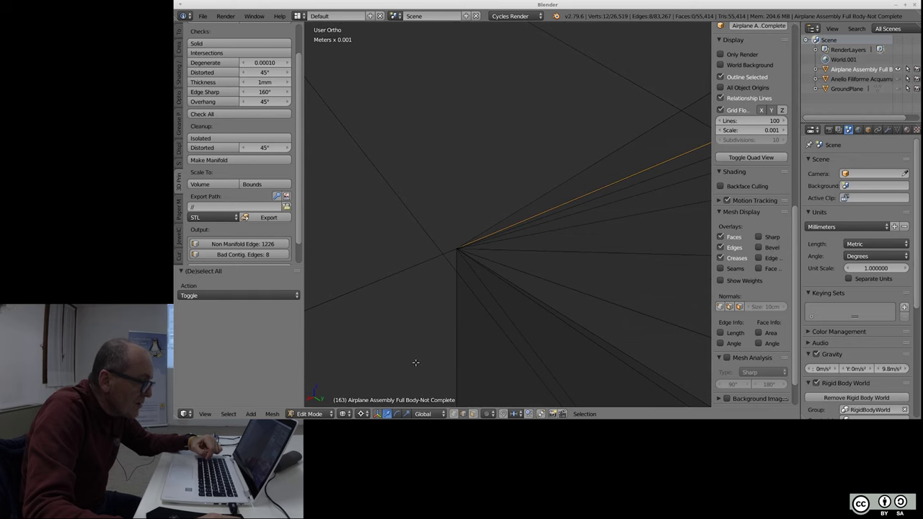
{"action": "left_click", "coordinate": [455, 414]}
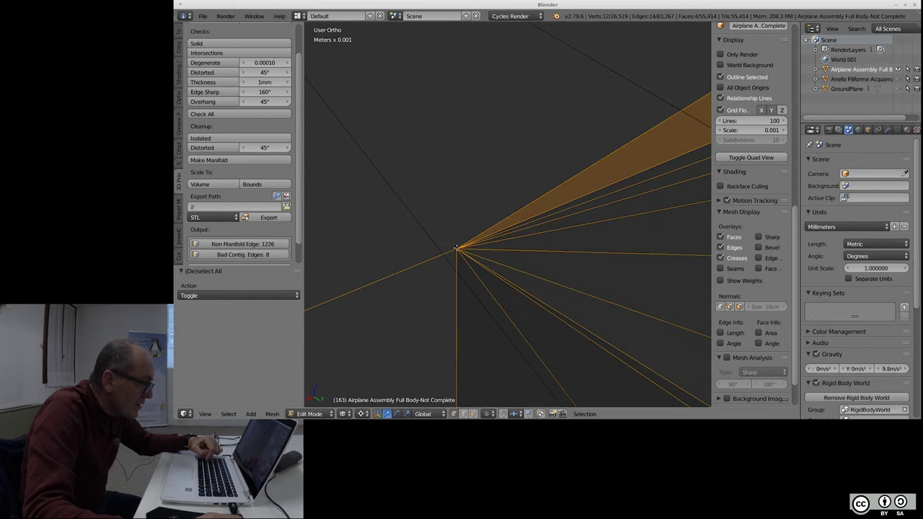
- Open the mesh cleanup commands and bring up the search showing Dissolve Edges
{"action": "scroll", "coordinate": [462, 212], "scroll_direction": "down", "scroll_amount": 1}
{"action": "scroll", "coordinate": [462, 211], "scroll_direction": "down", "scroll_amount": 2}
{"action": "scroll", "coordinate": [461, 211], "scroll_direction": "down", "scroll_amount": 1}
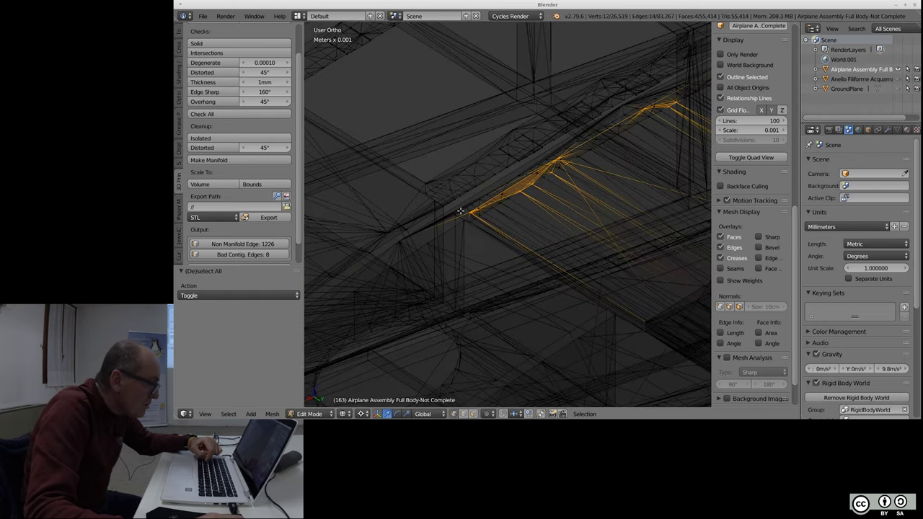
{"action": "scroll", "coordinate": [461, 210], "scroll_direction": "down", "scroll_amount": 2}
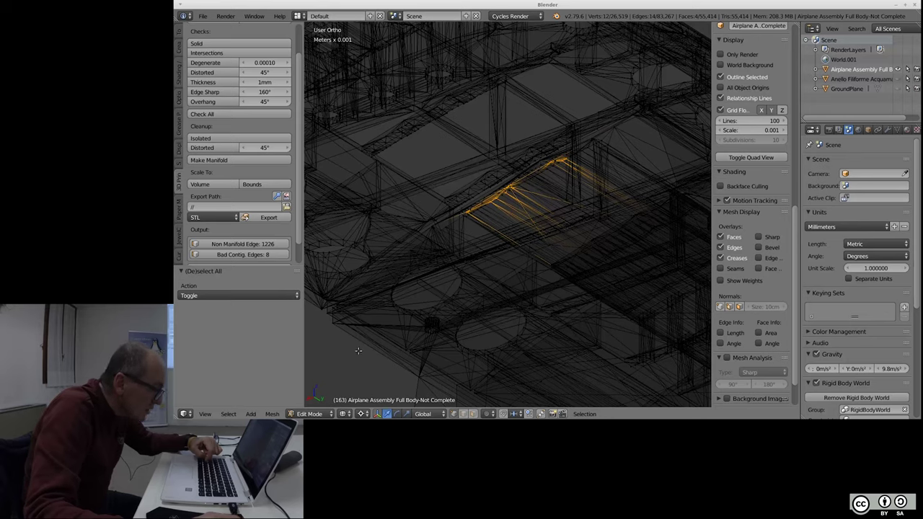
{"action": "left_click", "coordinate": [272, 414]}
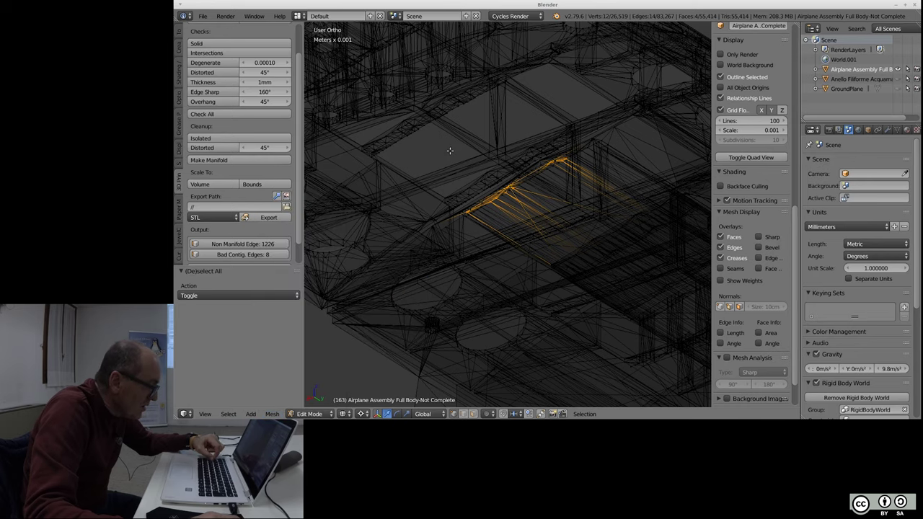
{"action": "key", "text": "space"}
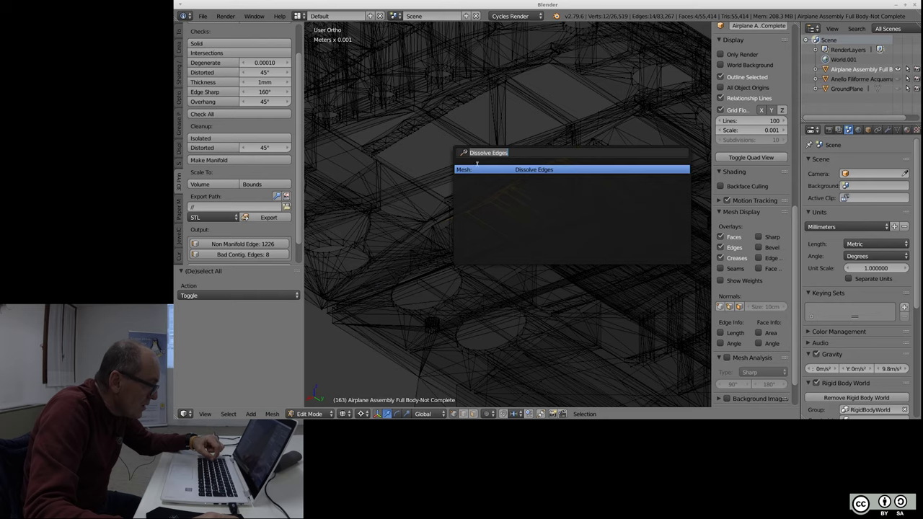
- Run Dissolve Edges, reducing non-manifold edges to 1225 and bad contiguous edges to 5
{"action": "key", "text": "Return"}
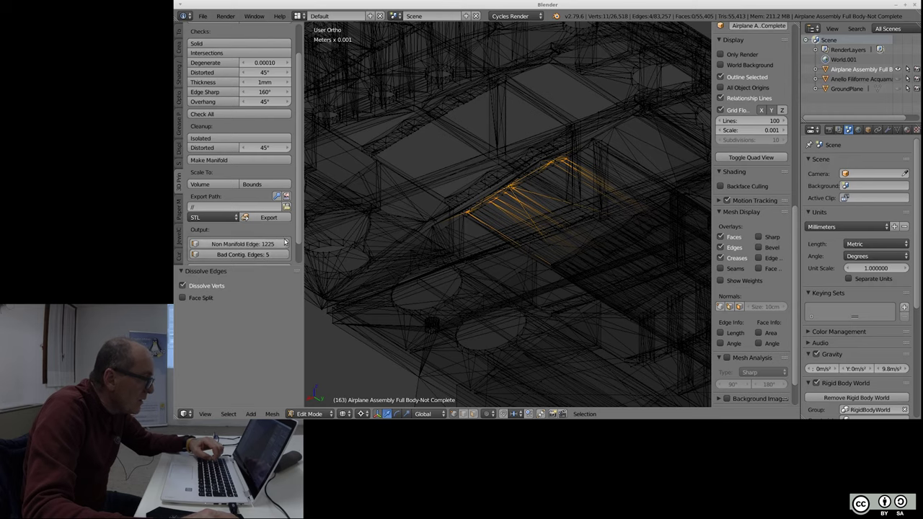
{"action": "scroll", "coordinate": [299, 251], "scroll_direction": "down", "scroll_amount": 2}
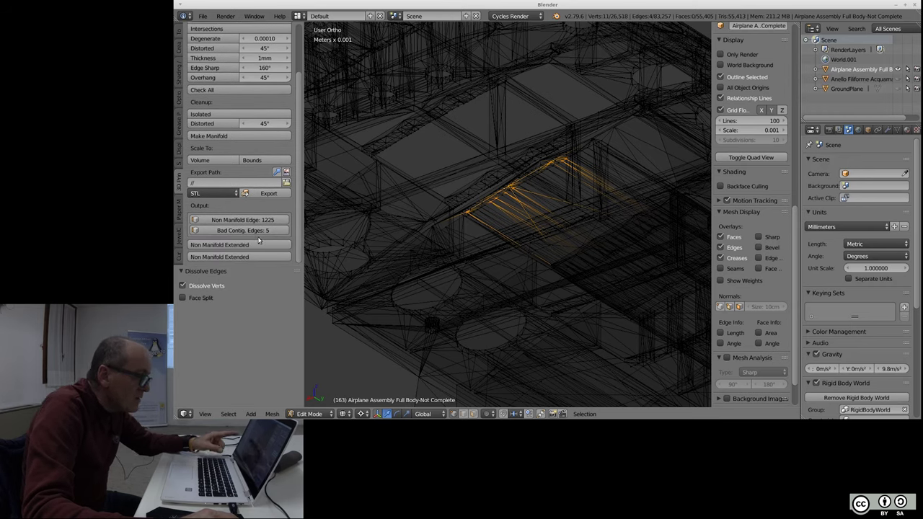
{"action": "scroll", "coordinate": [268, 201], "scroll_direction": "up", "scroll_amount": 2}
{"action": "scroll", "coordinate": [267, 200], "scroll_direction": "up", "scroll_amount": 1}
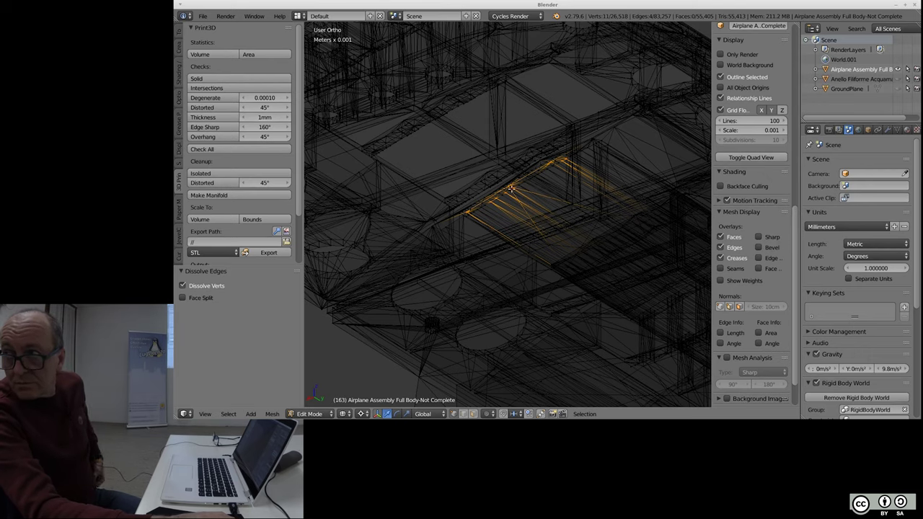
{"action": "scroll", "coordinate": [534, 194], "scroll_direction": "down", "scroll_amount": 2}
{"action": "scroll", "coordinate": [534, 195], "scroll_direction": "down", "scroll_amount": 3}
{"action": "scroll", "coordinate": [512, 193], "scroll_direction": "down", "scroll_amount": 2}
{"action": "scroll", "coordinate": [505, 189], "scroll_direction": "down", "scroll_amount": 3}
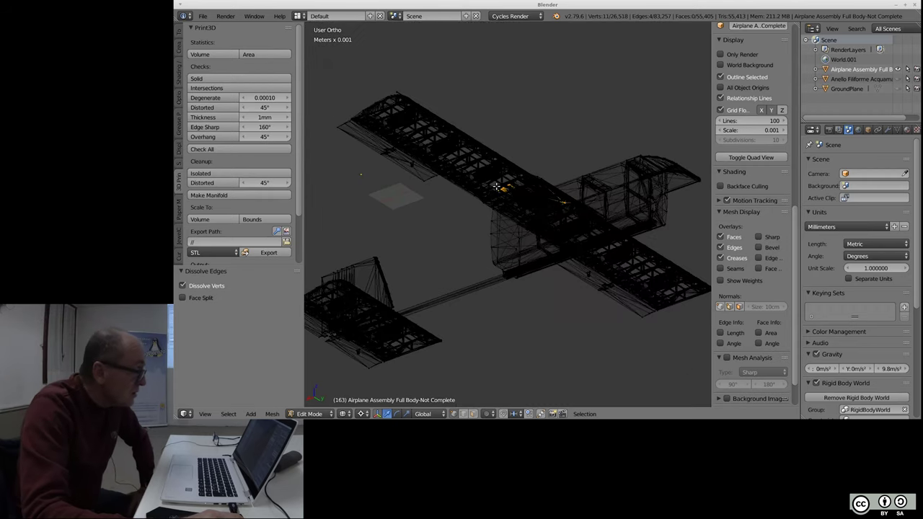
{"action": "scroll", "coordinate": [498, 186], "scroll_direction": "down", "scroll_amount": 2}
{"action": "scroll", "coordinate": [497, 187], "scroll_direction": "up", "scroll_amount": 2}
{"action": "scroll", "coordinate": [497, 191], "scroll_direction": "up", "scroll_amount": 3}
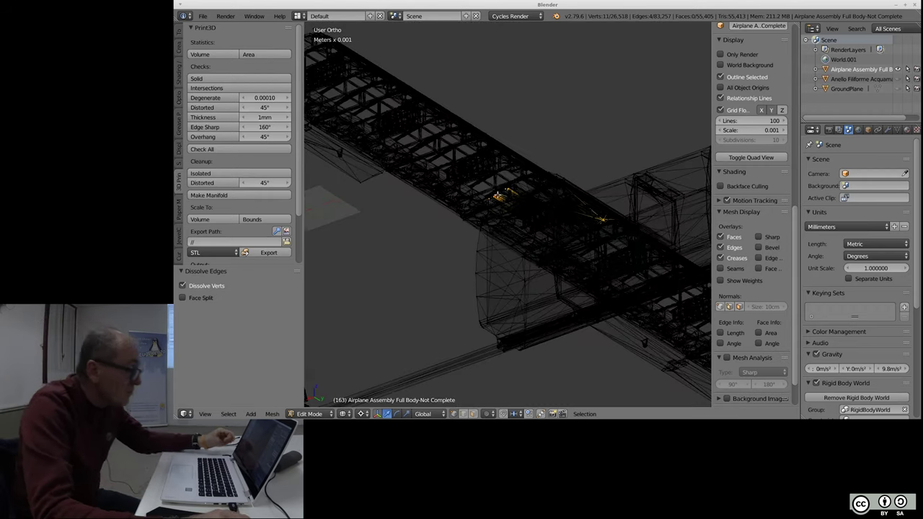
{"action": "scroll", "coordinate": [495, 198], "scroll_direction": "up", "scroll_amount": 3}
{"action": "scroll", "coordinate": [495, 200], "scroll_direction": "up", "scroll_amount": 3}
- Select a single vertex on the wing and zoom back out to the whole airplane
{"action": "right_click", "coordinate": [494, 178]}
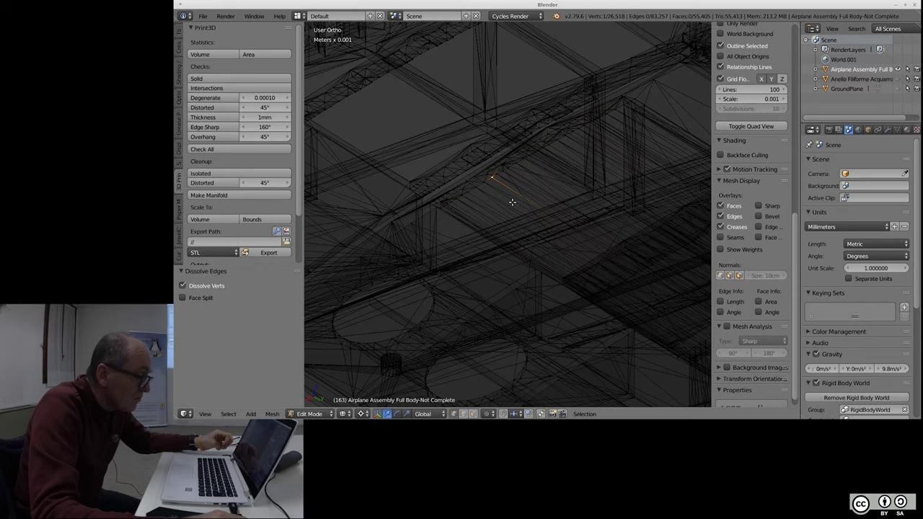
{"action": "scroll", "coordinate": [494, 182], "scroll_direction": "down", "scroll_amount": 1}
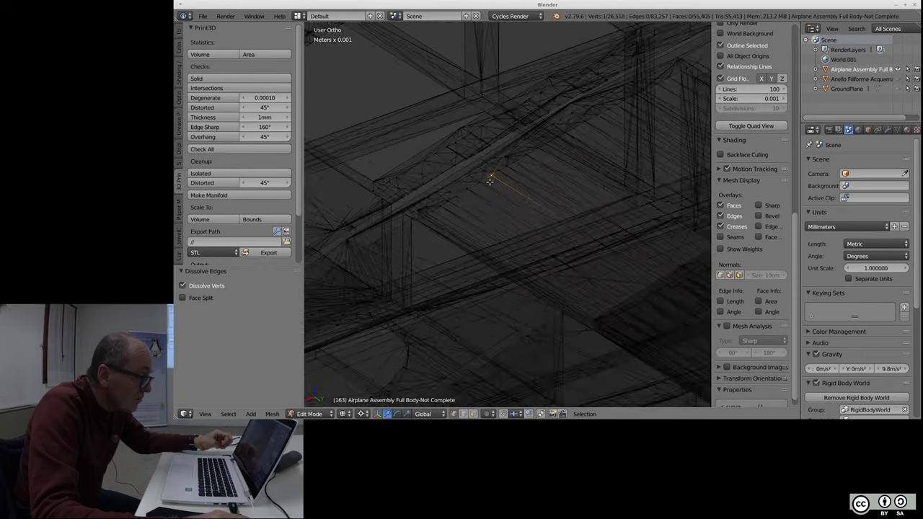
{"action": "scroll", "coordinate": [491, 182], "scroll_direction": "down", "scroll_amount": 3}
{"action": "scroll", "coordinate": [488, 182], "scroll_direction": "down", "scroll_amount": 3}
{"action": "scroll", "coordinate": [486, 183], "scroll_direction": "down", "scroll_amount": 2}
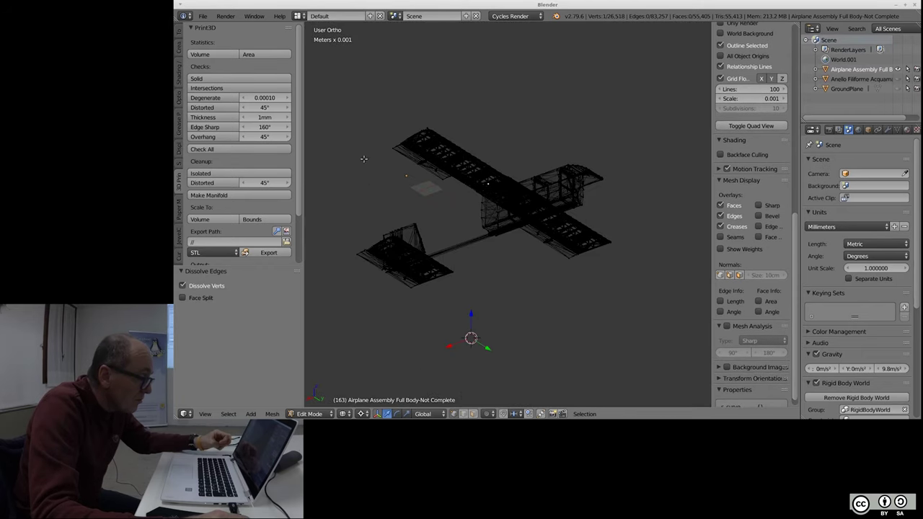
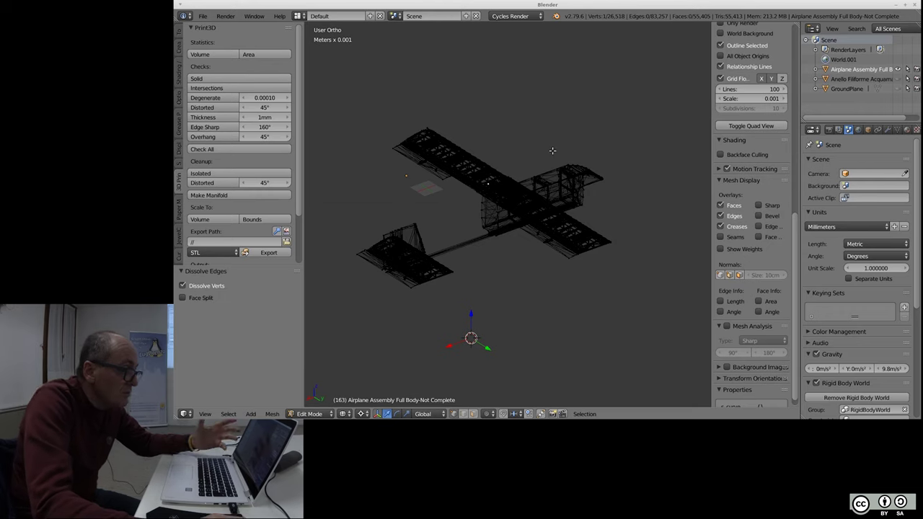
- In Object Mode top view, move the airplane assembly 3.14 m along Y
{"action": "key", "text": "Tab"}
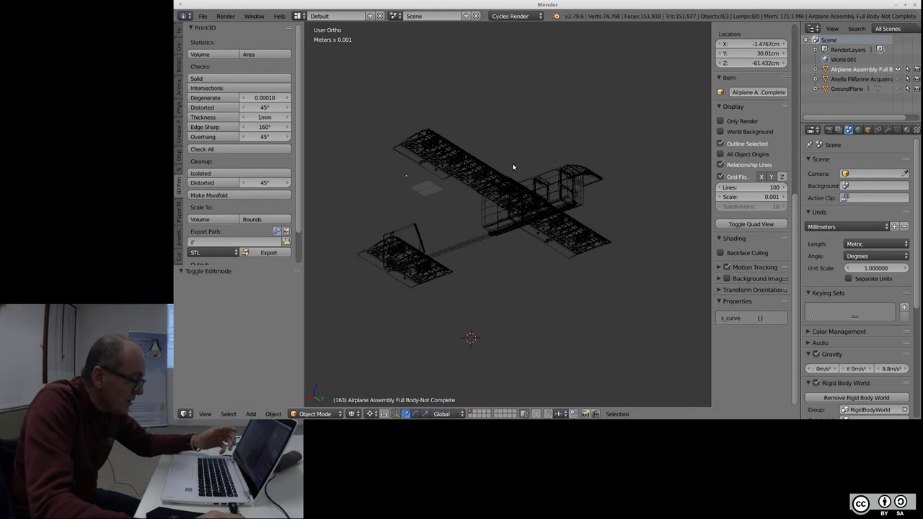
{"action": "scroll", "coordinate": [514, 167], "scroll_direction": "down", "scroll_amount": 5}
{"action": "key", "text": "KP_7"}
{"action": "right_click", "coordinate": [503, 226]}
{"action": "left_click_drag", "start_coordinate": [514, 188], "coordinate": [529, 53]}
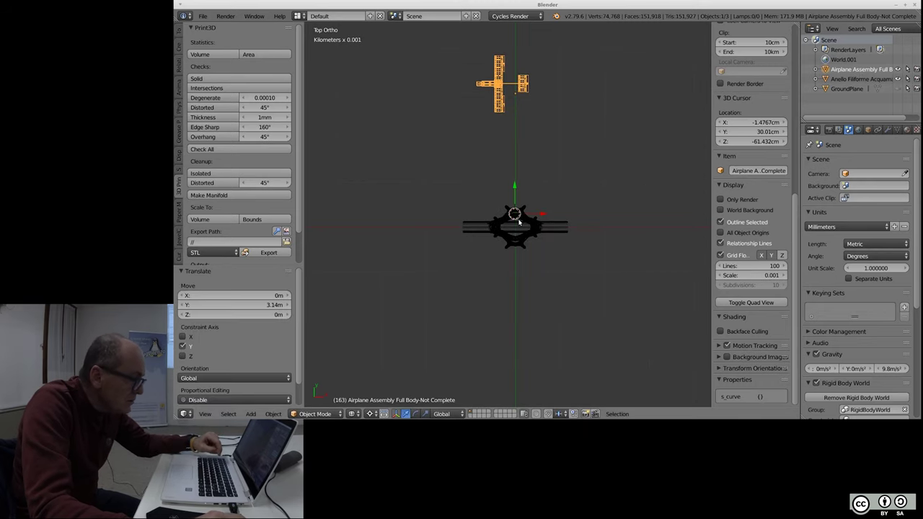
- Frame all objects in the view and select the ring
{"action": "scroll", "coordinate": [519, 222], "scroll_direction": "up", "scroll_amount": 4}
{"action": "scroll", "coordinate": [519, 222], "scroll_direction": "up", "scroll_amount": 2}
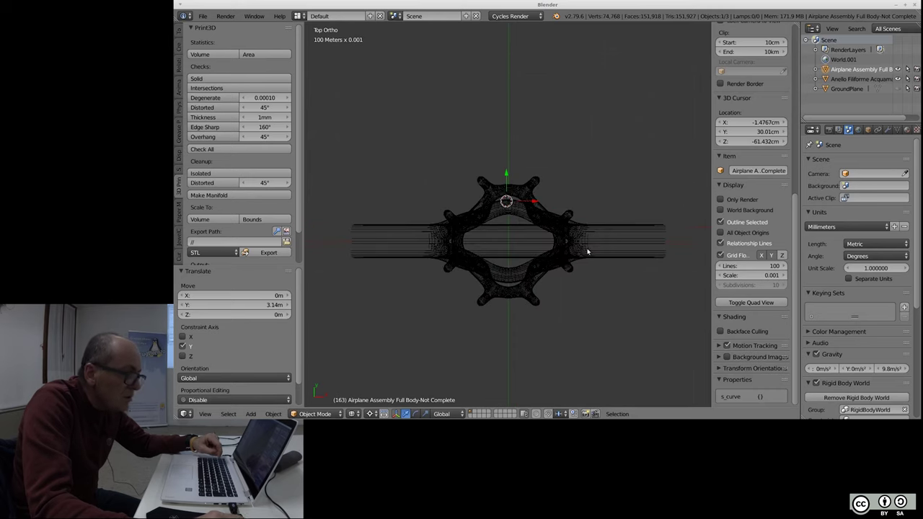
{"action": "scroll", "coordinate": [586, 249], "scroll_direction": "down", "scroll_amount": 2}
{"action": "mouse_move", "coordinate": [605, 296]}
{"action": "middle_mouse_down"}
{"action": "mouse_move", "coordinate": [615, 254]}
{"action": "mouse_move", "coordinate": [470, 272]}
{"action": "middle_mouse_up"}
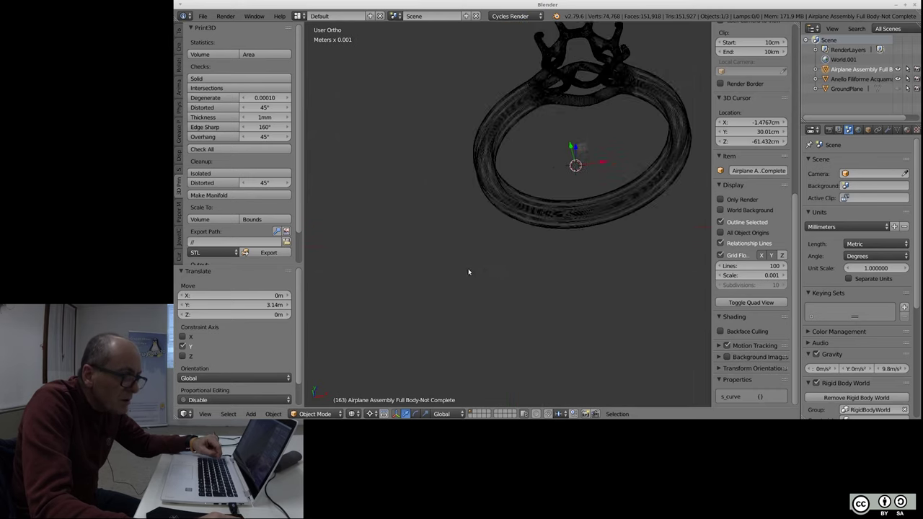
{"action": "key", "text": "Home"}
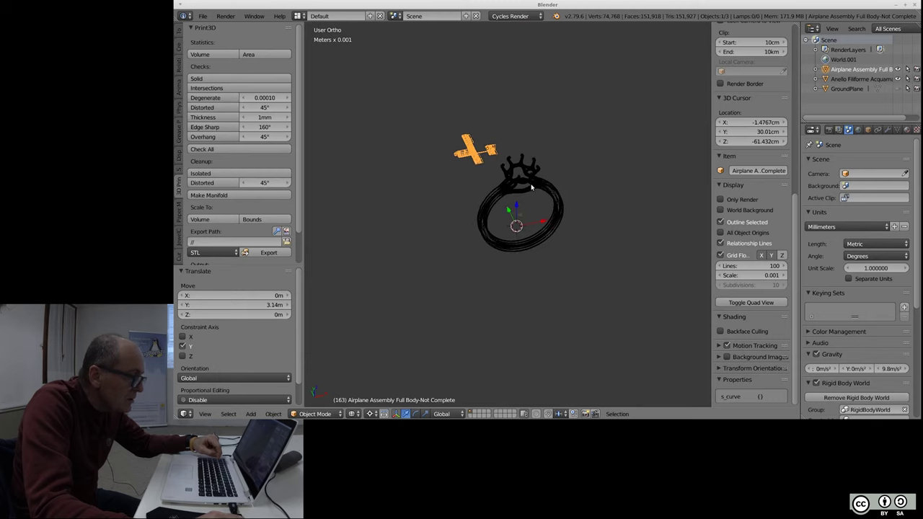
{"action": "right_click", "coordinate": [534, 186]}
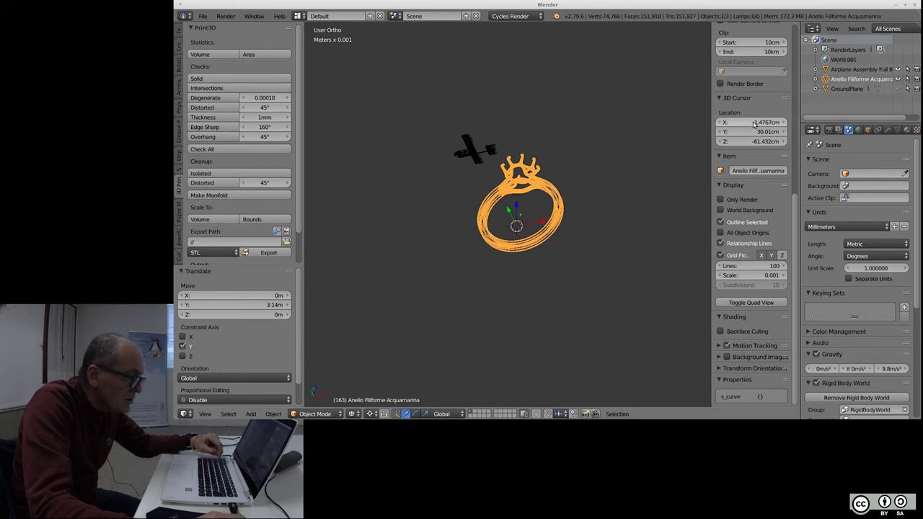
- Set the ring's X, Y and Z scale to 0.1 in the N panel
{"action": "scroll", "coordinate": [733, 261], "scroll_direction": "up", "scroll_amount": 4}
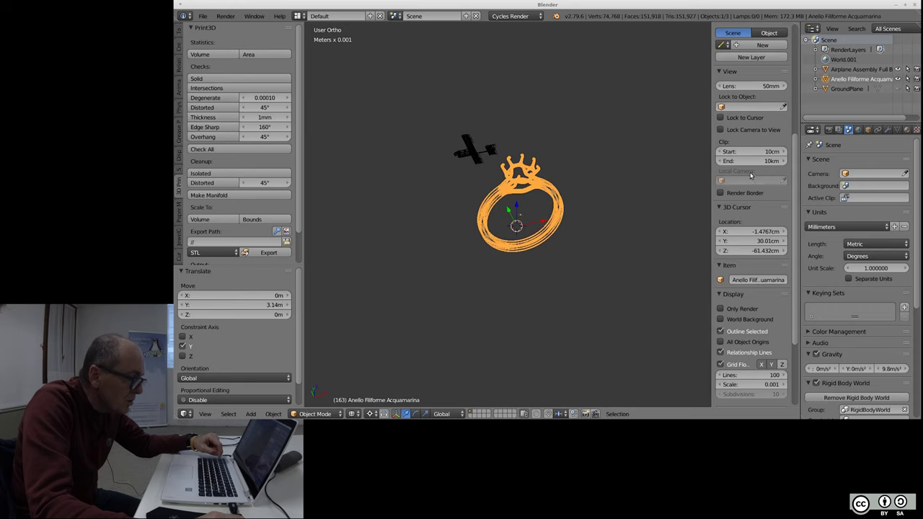
{"action": "scroll", "coordinate": [751, 175], "scroll_direction": "up", "scroll_amount": 2}
{"action": "scroll", "coordinate": [750, 180], "scroll_direction": "up", "scroll_amount": 4}
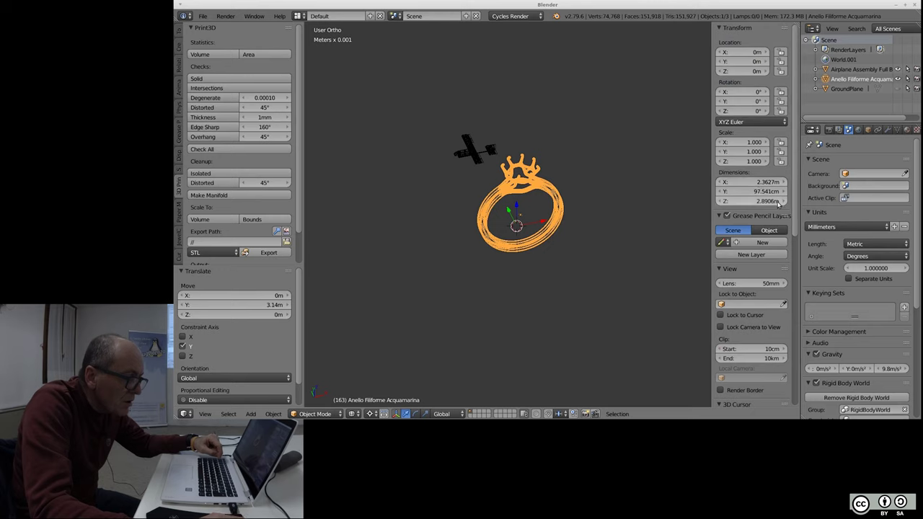
{"action": "left_click", "coordinate": [739, 142]}
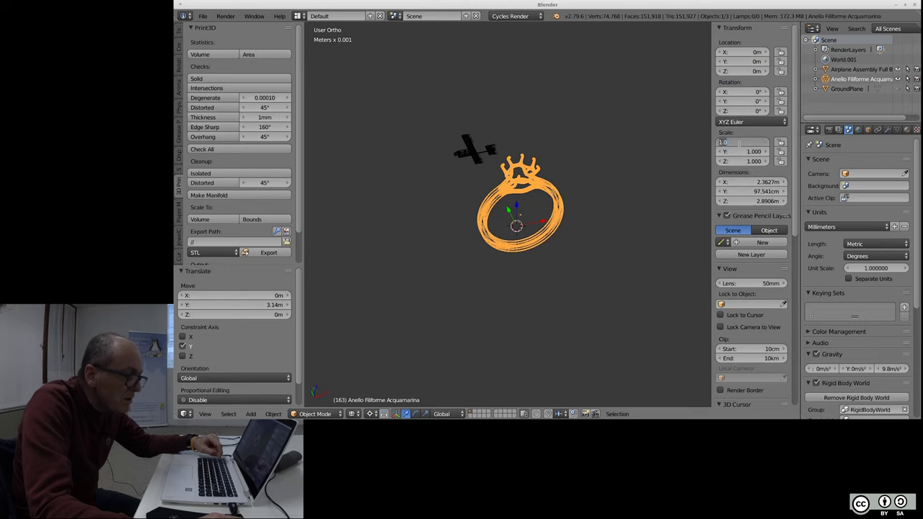
{"action": "type", "text": "0.1"}
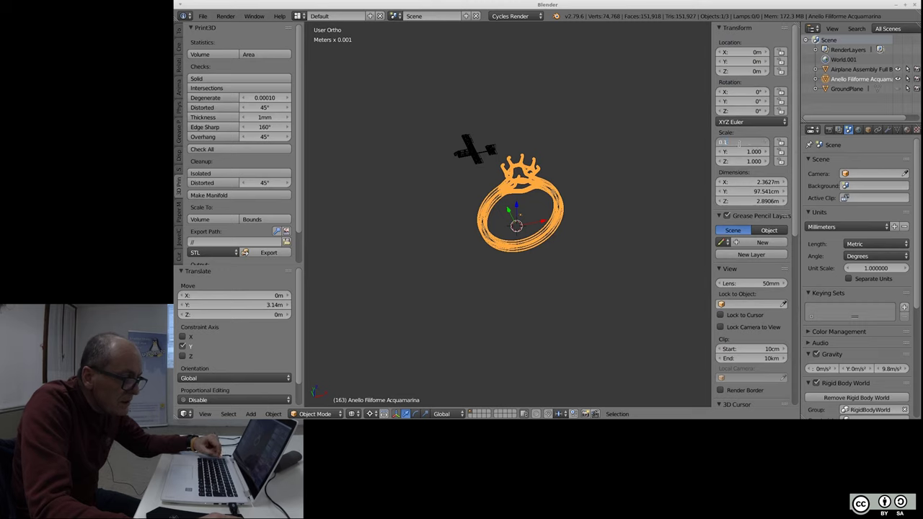
{"action": "key", "text": "Tab"}
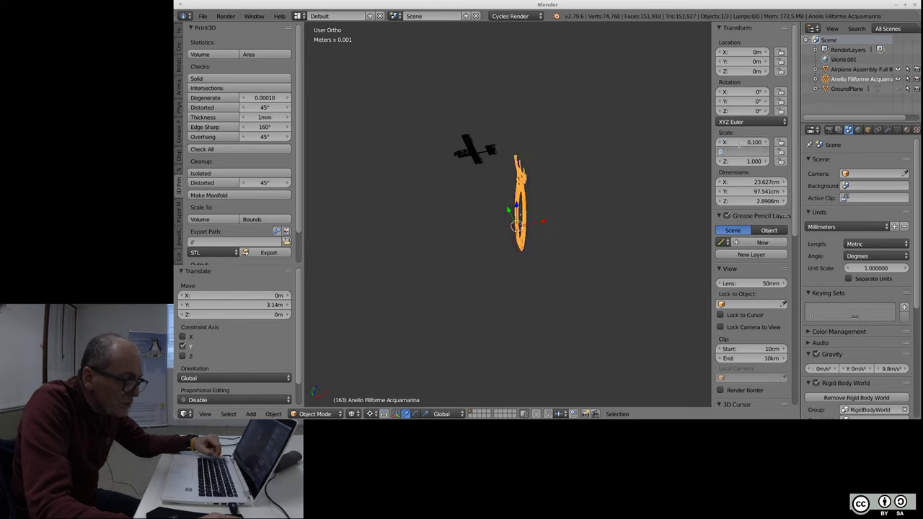
{"action": "key", "text": "Tab"}
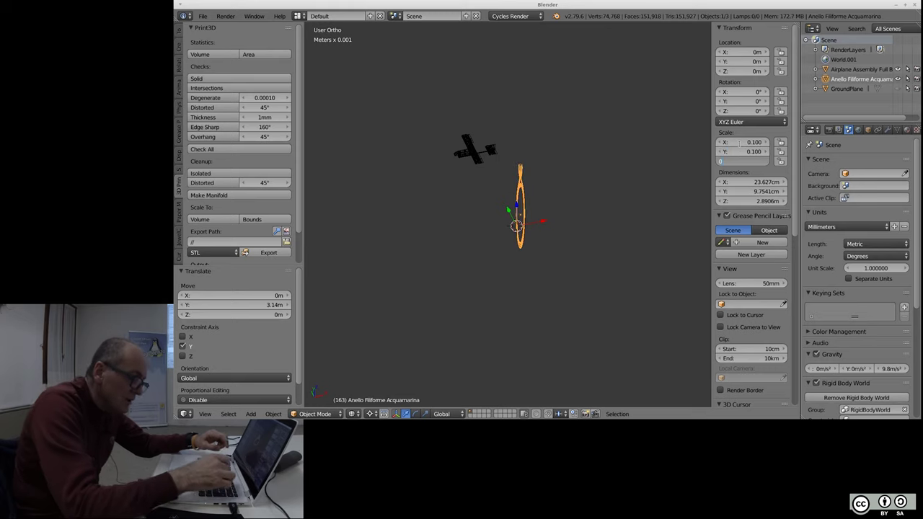
{"action": "type", "text": ".1"}
{"action": "key", "text": "Tab"}
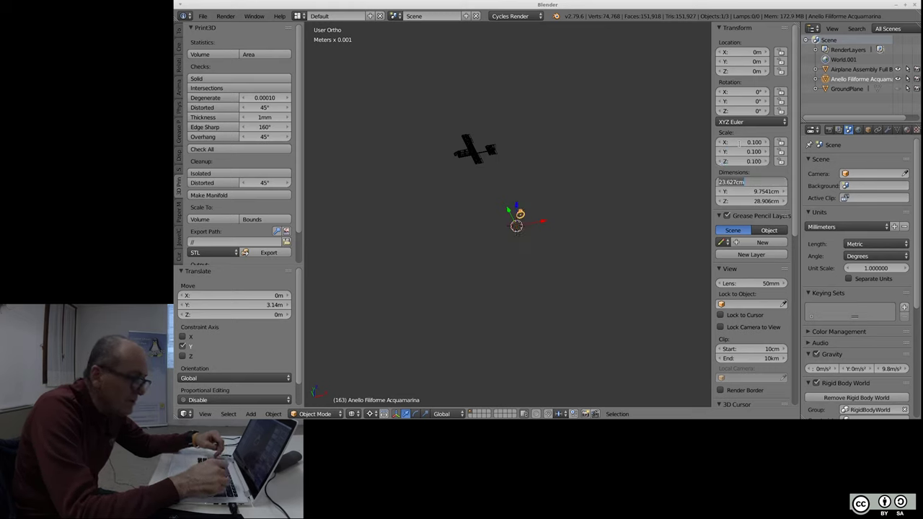
{"action": "key", "text": "Return"}
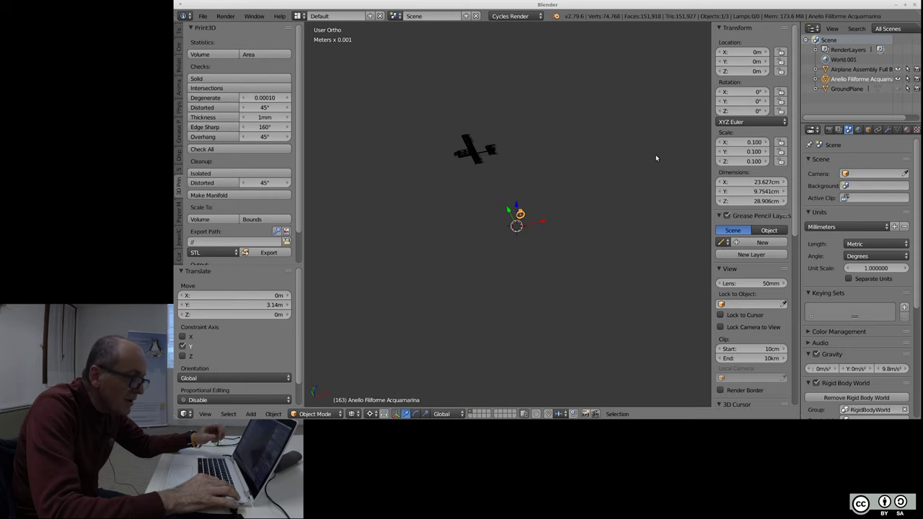
- Apply rotation and scale, then scale the ring to 0.1 again and frame it
{"action": "key", "text": "ctrl+a"}
{"action": "left_click", "coordinate": [660, 156]}
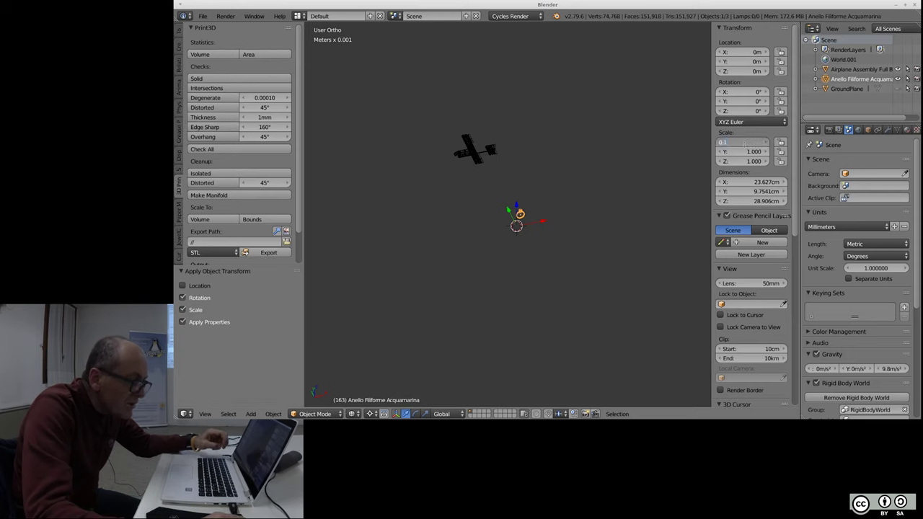
{"action": "key", "text": "Tab"}
{"action": "type", "text": "0"}
{"action": "key", "text": "Tab"}
{"action": "type", "text": "0"}
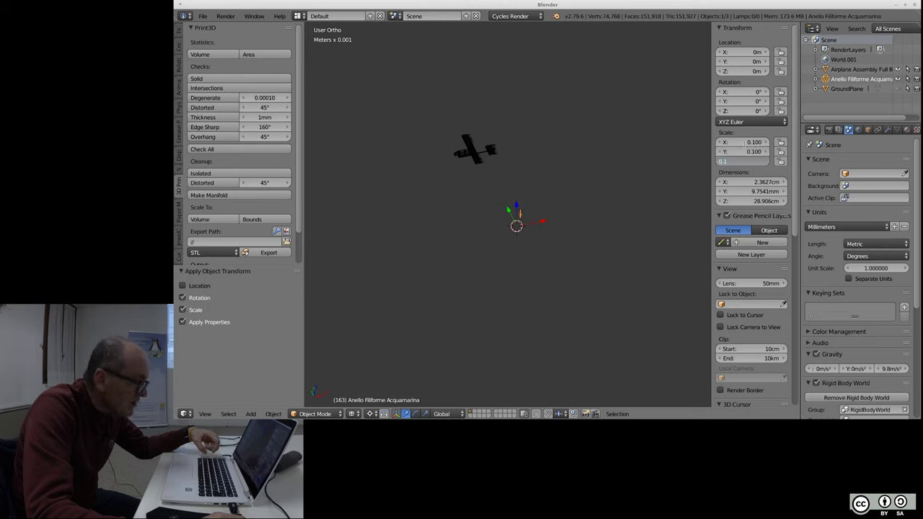
{"action": "key", "text": "Return"}
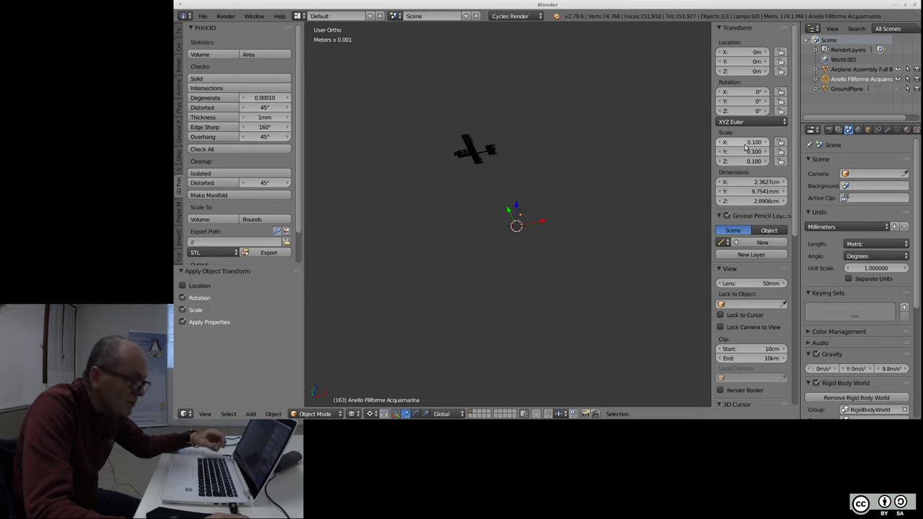
{"action": "key", "text": "KP_Decimal"}
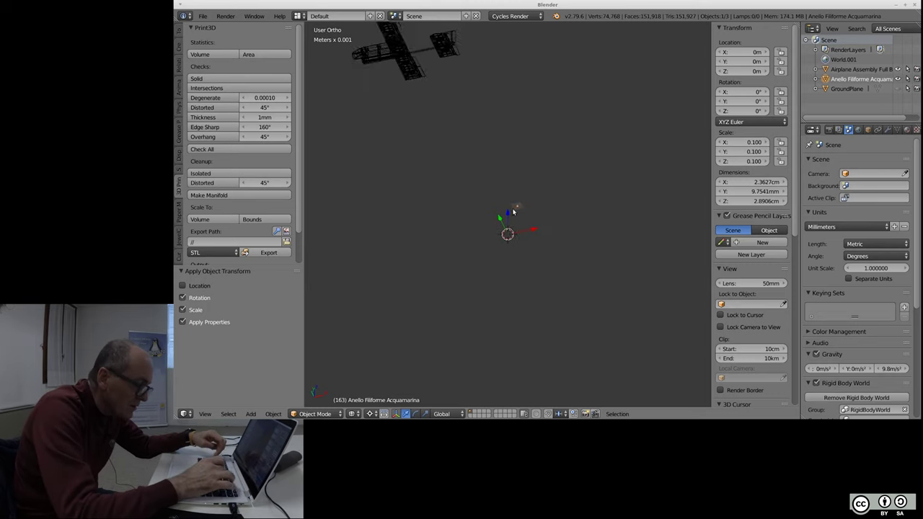
{"action": "key", "text": "KP_Decimal"}
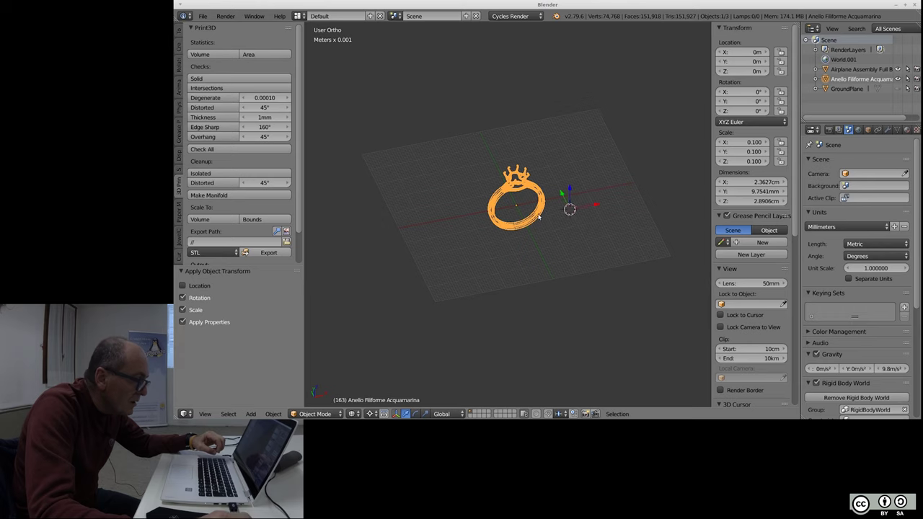
- Enter Edit Mode on the ring and measure its surface area (7.5784 cm²)
{"action": "scroll", "coordinate": [499, 218], "scroll_direction": "up", "scroll_amount": 3}
{"action": "scroll", "coordinate": [483, 218], "scroll_direction": "up", "scroll_amount": 1}
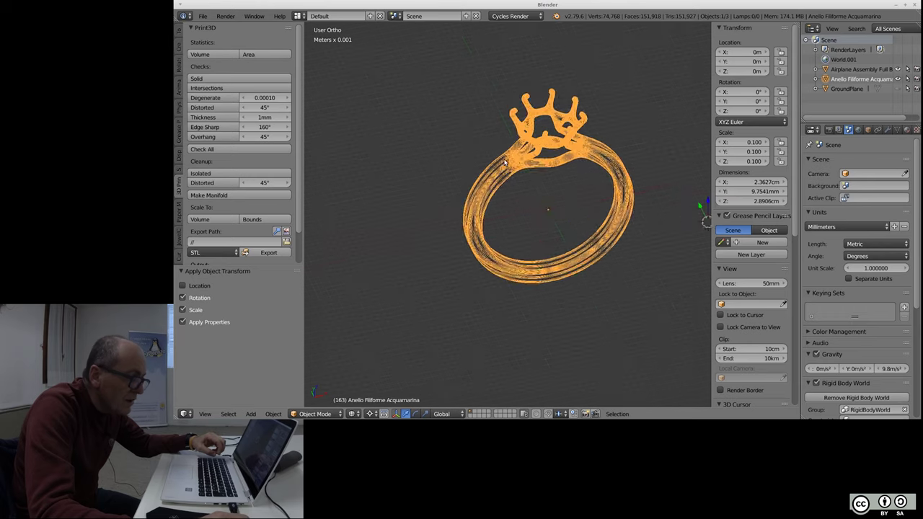
{"action": "scroll", "coordinate": [469, 218], "scroll_direction": "up", "scroll_amount": 1}
{"action": "mouse_move", "coordinate": [511, 214]}
{"action": "middle_mouse_down"}
{"action": "mouse_move", "coordinate": [517, 225]}
{"action": "mouse_move", "coordinate": [556, 192]}
{"action": "middle_mouse_up"}
{"action": "scroll", "coordinate": [556, 191], "scroll_direction": "up", "scroll_amount": 3}
{"action": "key", "text": "Tab"}
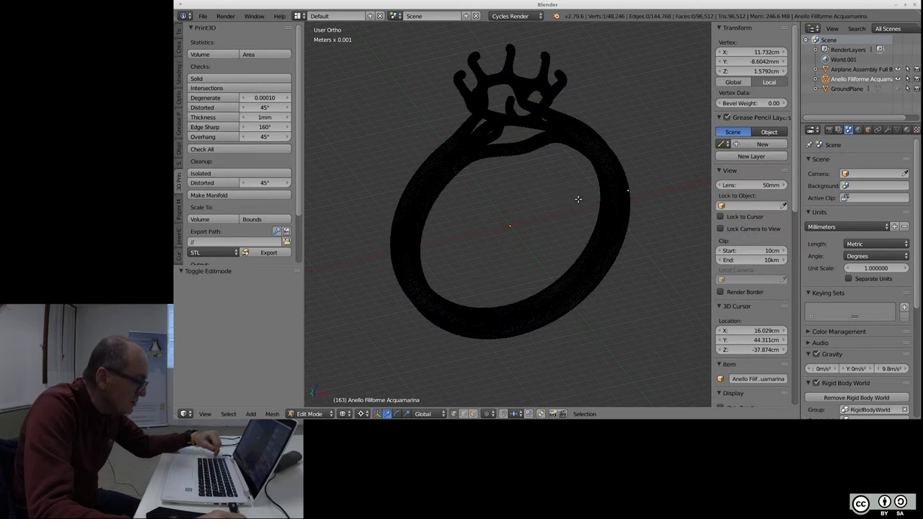
{"action": "scroll", "coordinate": [566, 336], "scroll_direction": "down", "scroll_amount": 1}
{"action": "scroll", "coordinate": [530, 247], "scroll_direction": "up", "scroll_amount": 3}
{"action": "scroll", "coordinate": [548, 260], "scroll_direction": "down", "scroll_amount": 2}
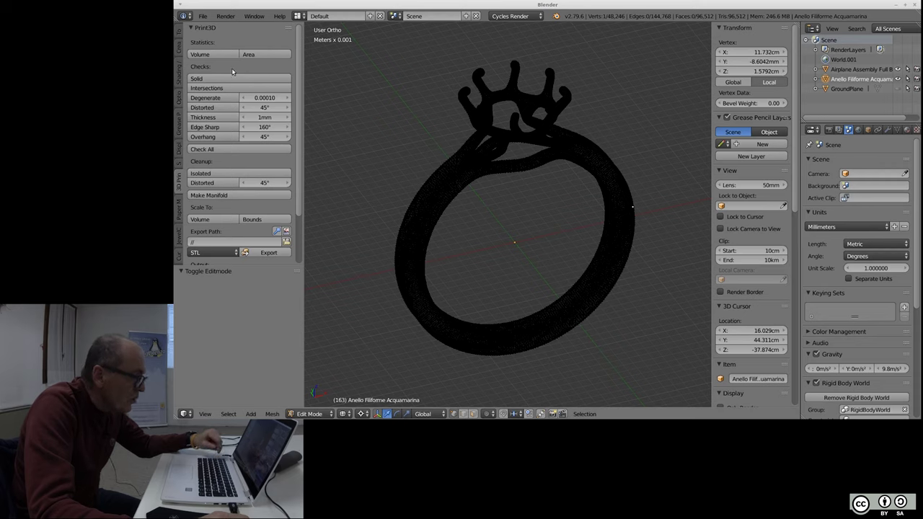
{"action": "scroll", "coordinate": [245, 202], "scroll_direction": "down", "scroll_amount": 1}
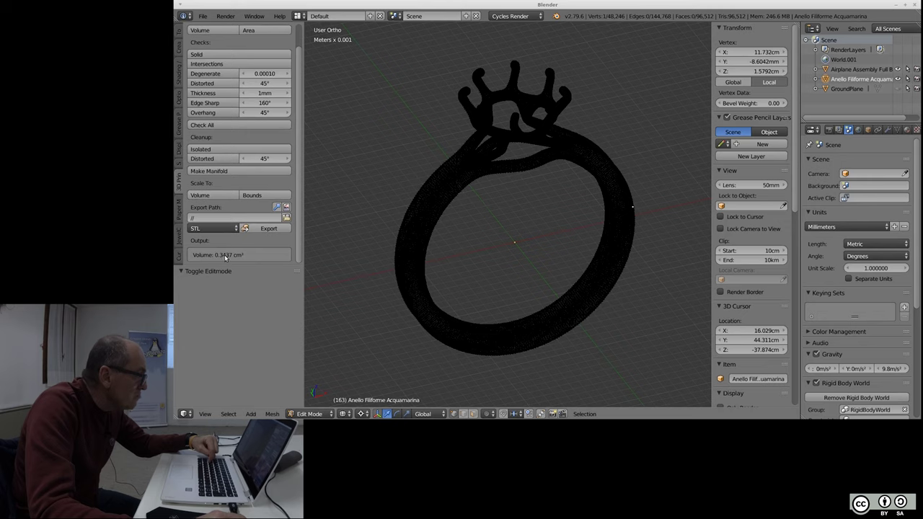
{"action": "left_click", "coordinate": [264, 31]}
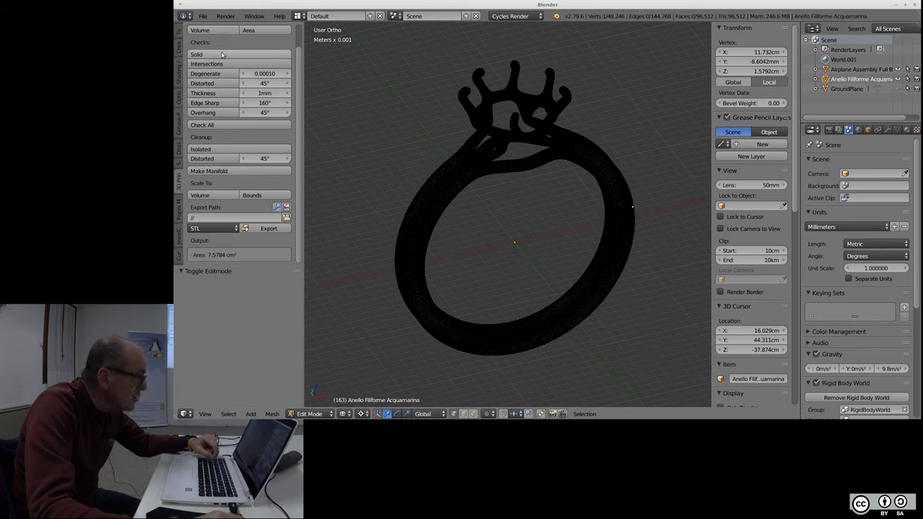
- Run Solid, Intersections and Degenerate checks: no non-manifold edges, no intersections, 96512 zero faces
{"action": "left_click", "coordinate": [223, 55]}
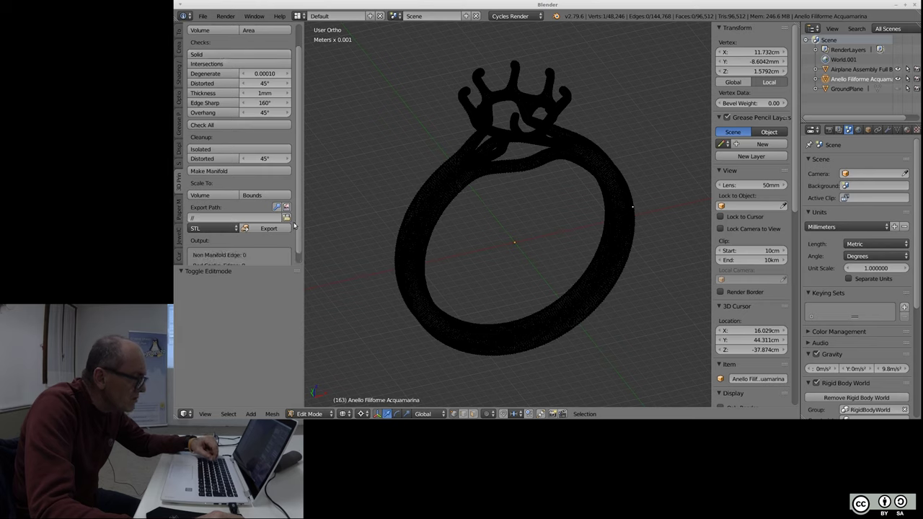
{"action": "left_click_drag", "start_coordinate": [295, 274], "coordinate": [295, 279]}
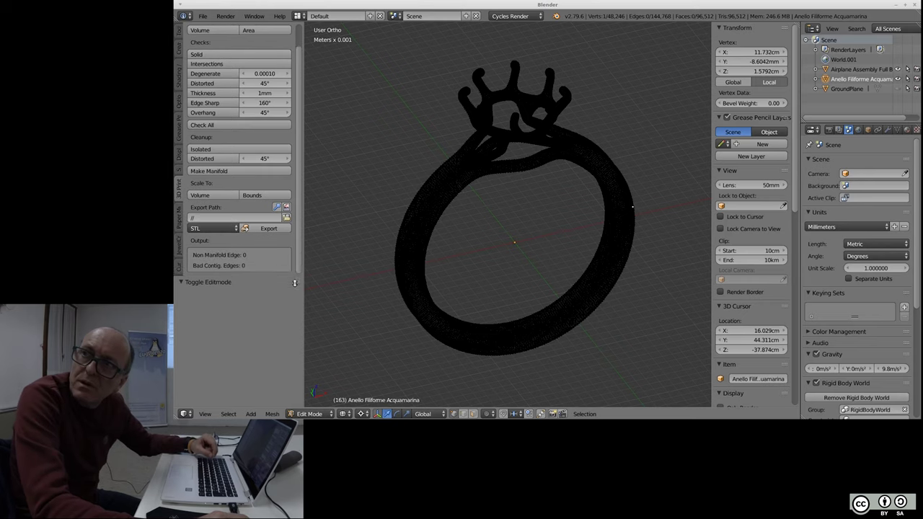
{"action": "scroll", "coordinate": [256, 284], "scroll_direction": "up", "scroll_amount": 2}
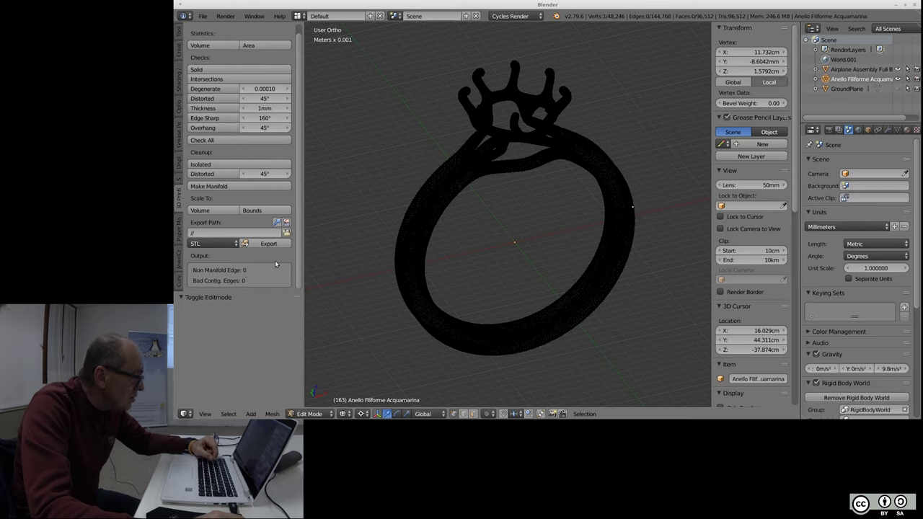
{"action": "left_click", "coordinate": [225, 79]}
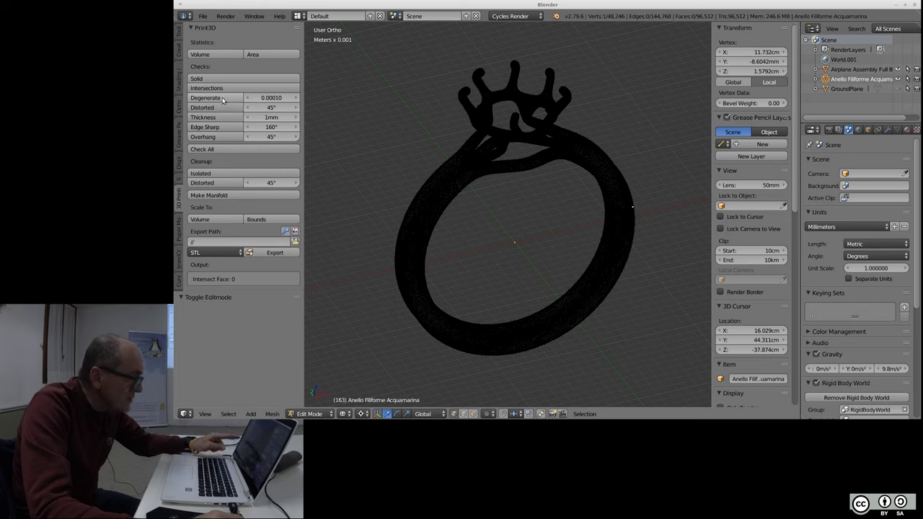
{"action": "left_click", "coordinate": [224, 99]}
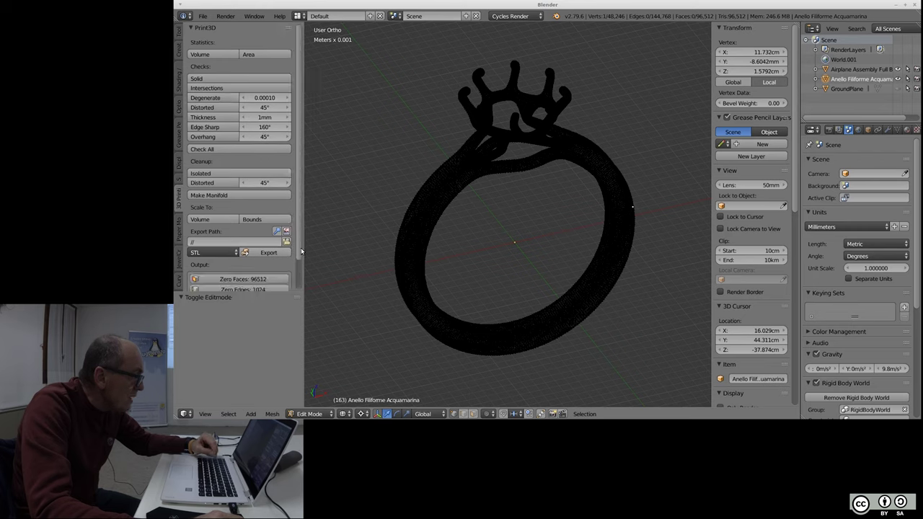
- Re-run the zero-face check (96512 faces) and deselect to zoom in on the dense mesh
{"action": "scroll", "coordinate": [301, 251], "scroll_direction": "down", "scroll_amount": 2}
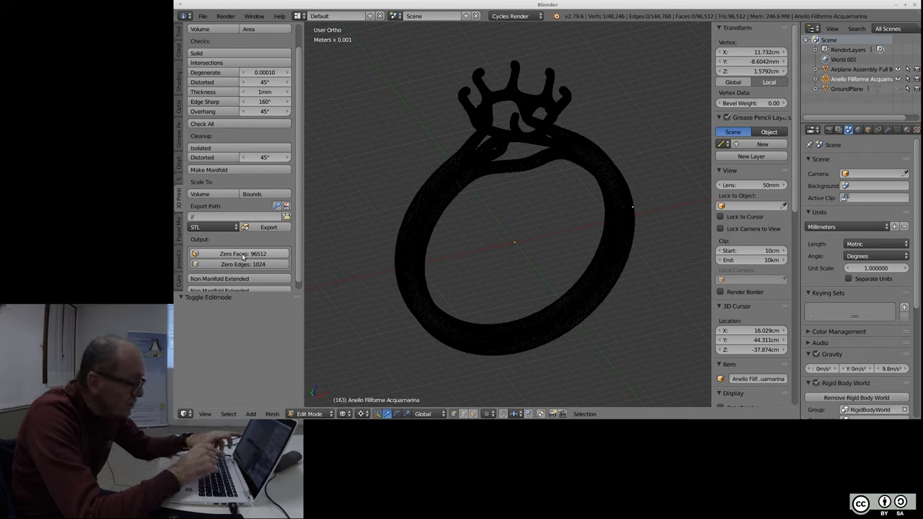
{"action": "left_click", "coordinate": [245, 256]}
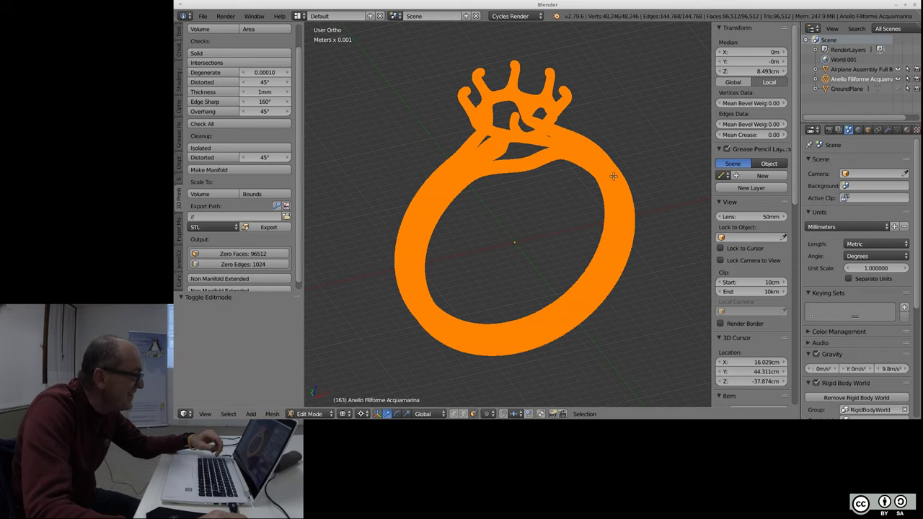
{"action": "key", "text": "a"}
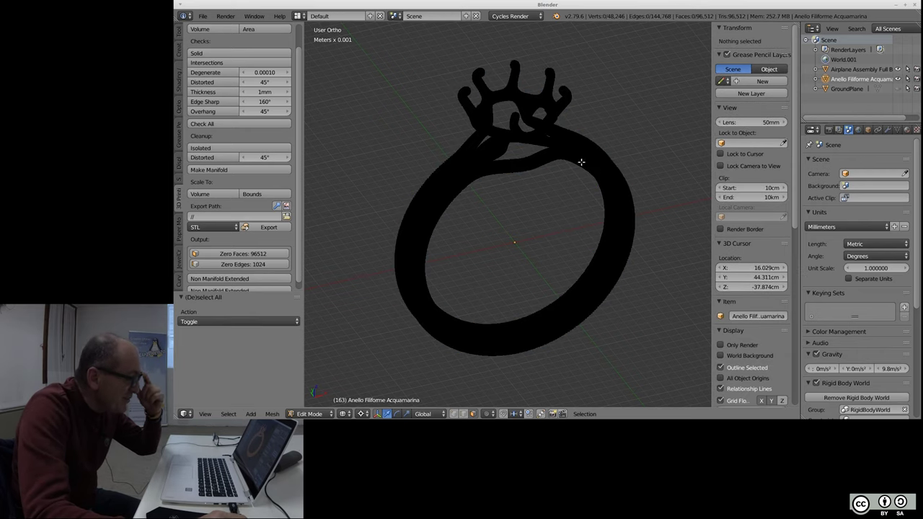
{"action": "scroll", "coordinate": [477, 153], "scroll_direction": "up", "scroll_amount": 5}
{"action": "scroll", "coordinate": [478, 153], "scroll_direction": "up", "scroll_amount": 2}
{"action": "scroll", "coordinate": [478, 153], "scroll_direction": "up", "scroll_amount": 2}
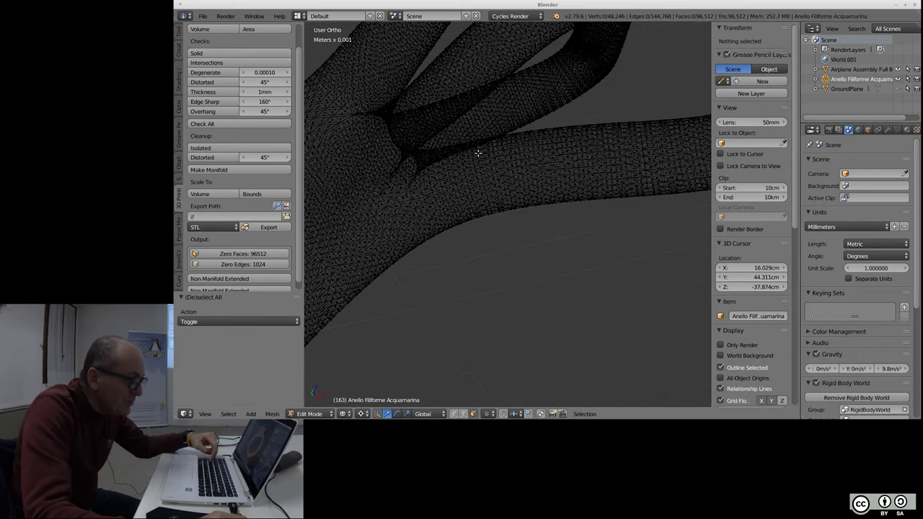
{"action": "scroll", "coordinate": [477, 153], "scroll_direction": "up", "scroll_amount": 3}
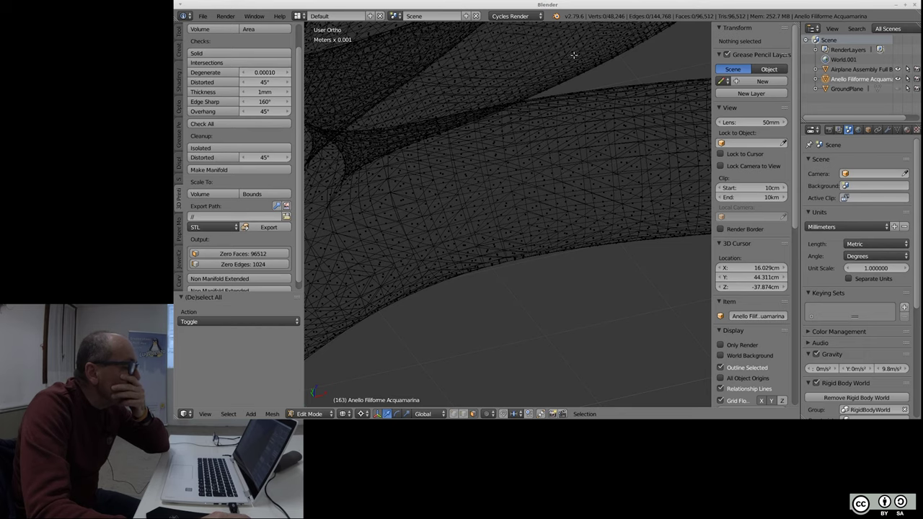
- Reselect the whole ring mesh and return to Object Mode
{"action": "key", "text": "a"}
{"action": "scroll", "coordinate": [613, 252], "scroll_direction": "down", "scroll_amount": 3}
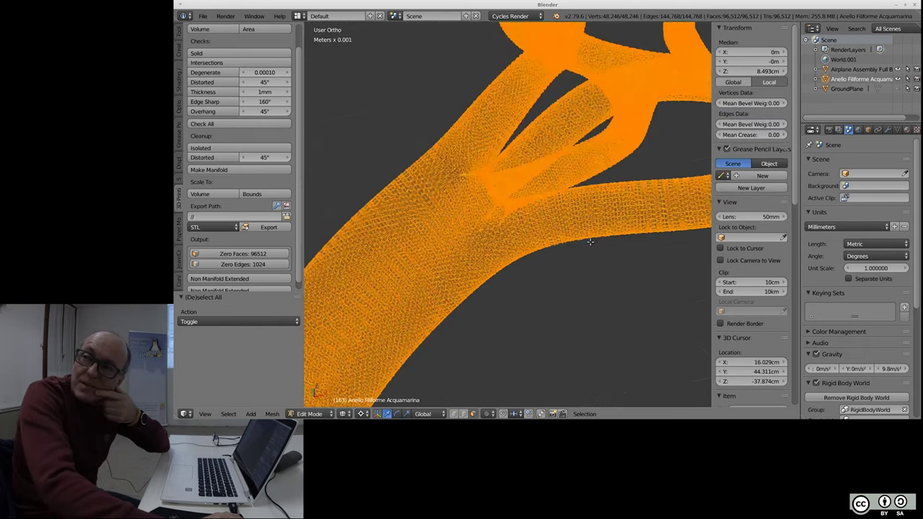
{"action": "scroll", "coordinate": [588, 251], "scroll_direction": "down", "scroll_amount": 3}
{"action": "key", "text": "Tab"}
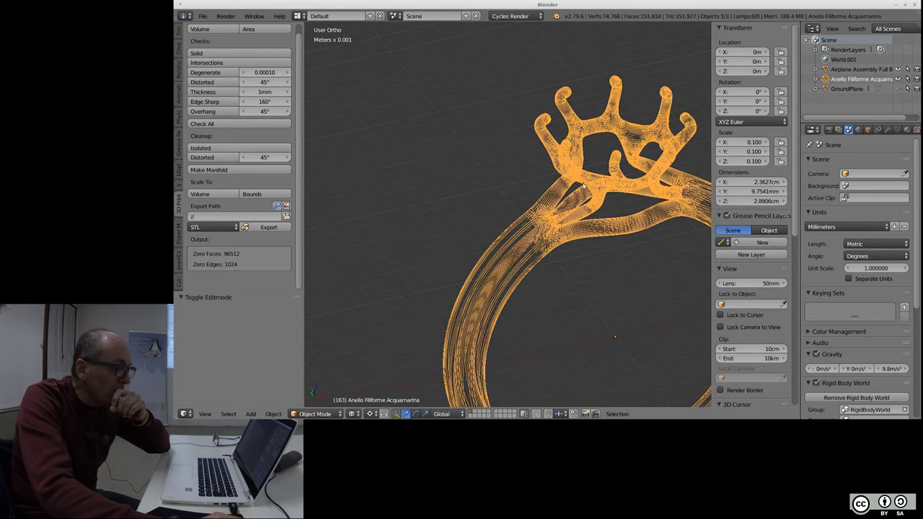
- Apply the ring's rotation and scale, then rerun the degenerate check (60870 zero edges)
{"action": "key", "text": "ctrl+a"}
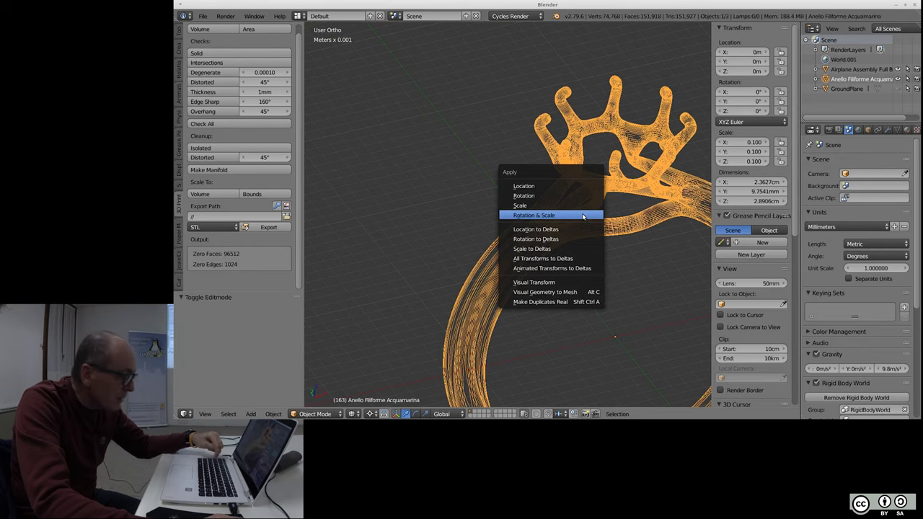
{"action": "left_click", "coordinate": [582, 215]}
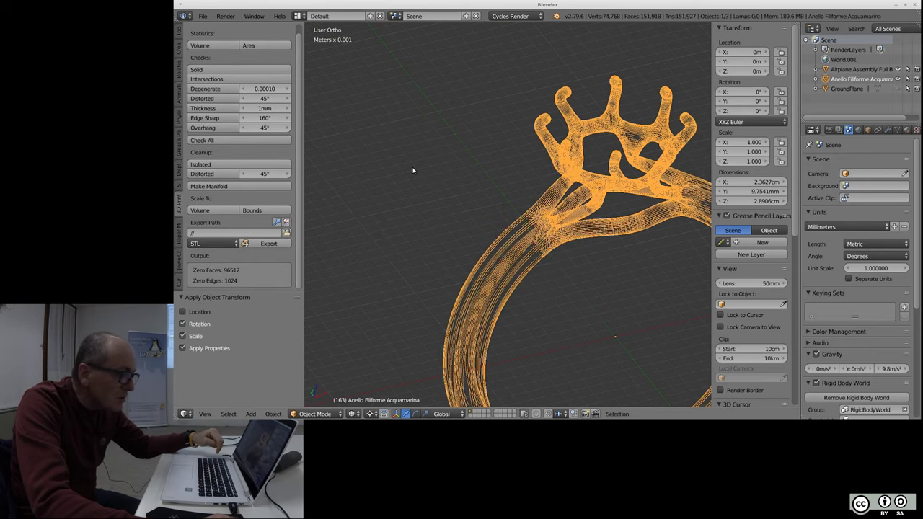
{"action": "key", "text": "Tab"}
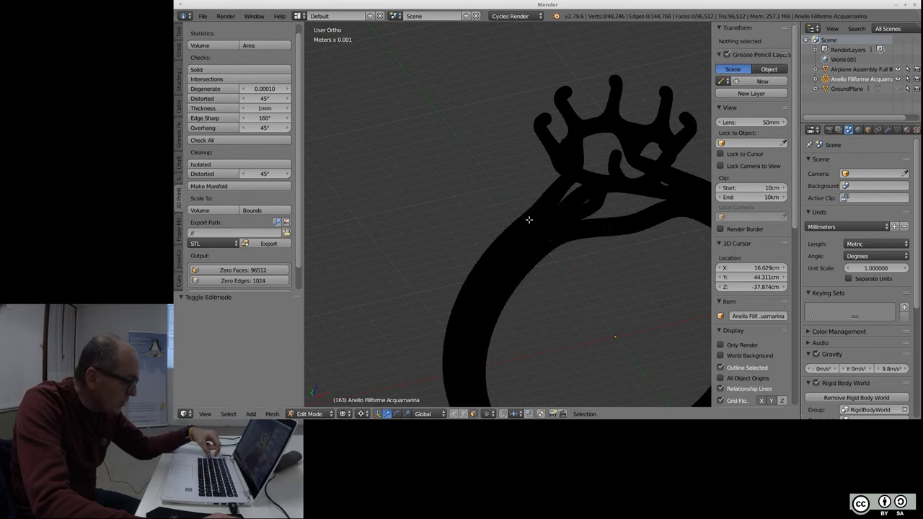
{"action": "scroll", "coordinate": [451, 200], "scroll_direction": "down", "scroll_amount": 4}
{"action": "scroll", "coordinate": [430, 207], "scroll_direction": "up", "scroll_amount": 2}
{"action": "scroll", "coordinate": [431, 206], "scroll_direction": "up", "scroll_amount": 4}
{"action": "scroll", "coordinate": [493, 176], "scroll_direction": "up", "scroll_amount": 2}
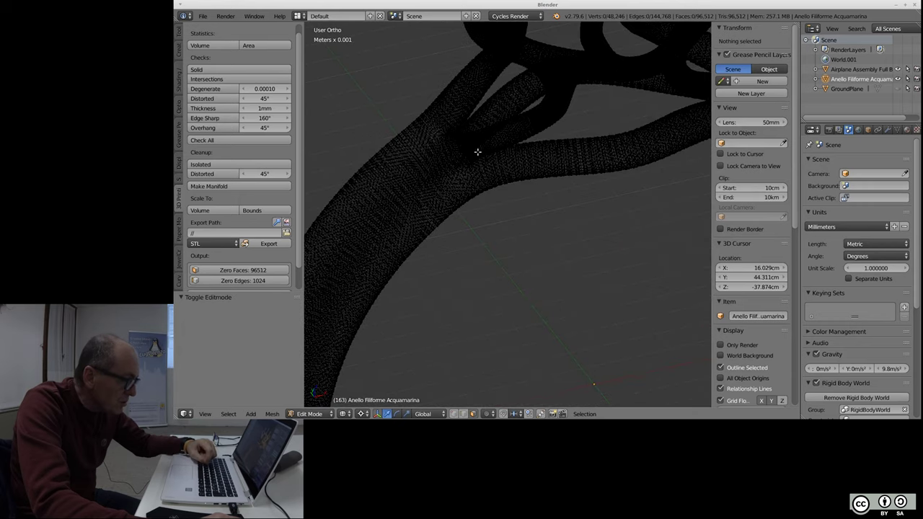
{"action": "left_click", "coordinate": [205, 89]}
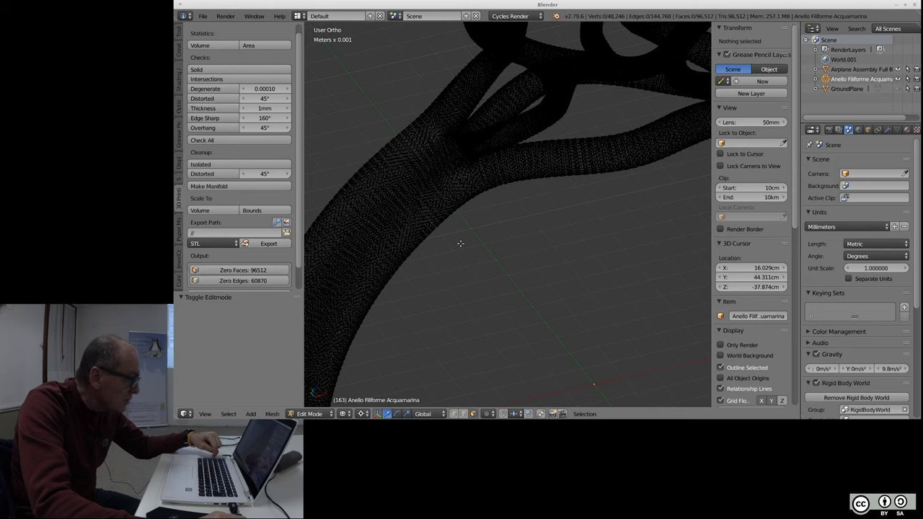
{"action": "scroll", "coordinate": [507, 280], "scroll_direction": "down", "scroll_amount": 1}
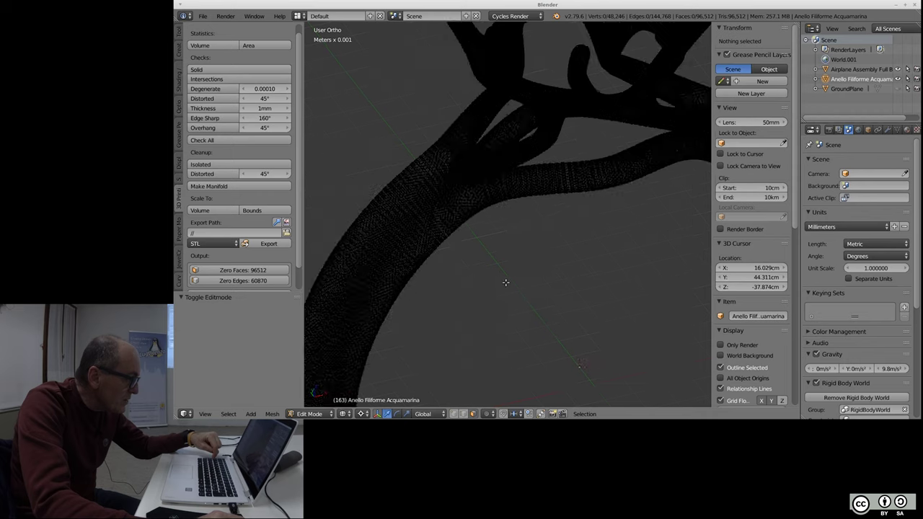
{"action": "scroll", "coordinate": [505, 282], "scroll_direction": "down", "scroll_amount": 1}
- Deselect the mesh and switch to solid shading to inspect the prongs up close
{"action": "key", "text": "a"}
{"action": "key", "text": "a"}
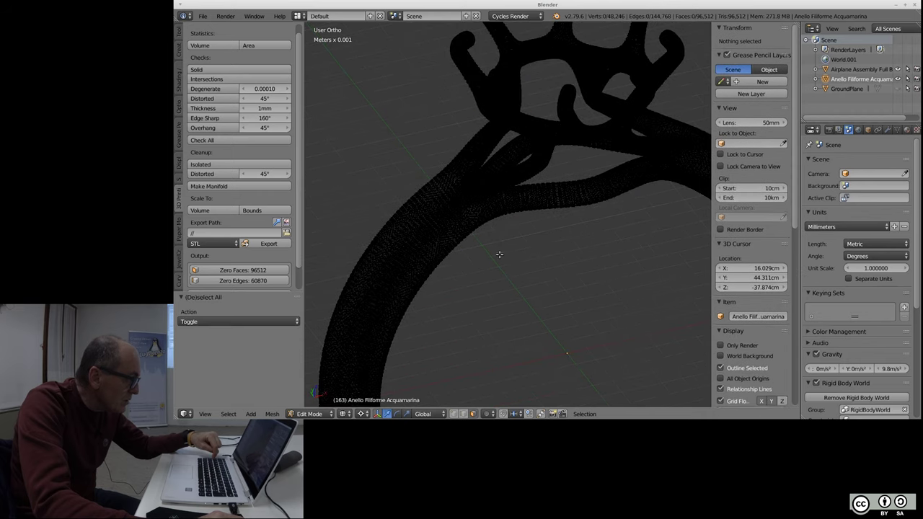
{"action": "scroll", "coordinate": [505, 187], "scroll_direction": "down", "scroll_amount": 1}
{"action": "scroll", "coordinate": [474, 305], "scroll_direction": "down", "scroll_amount": 1}
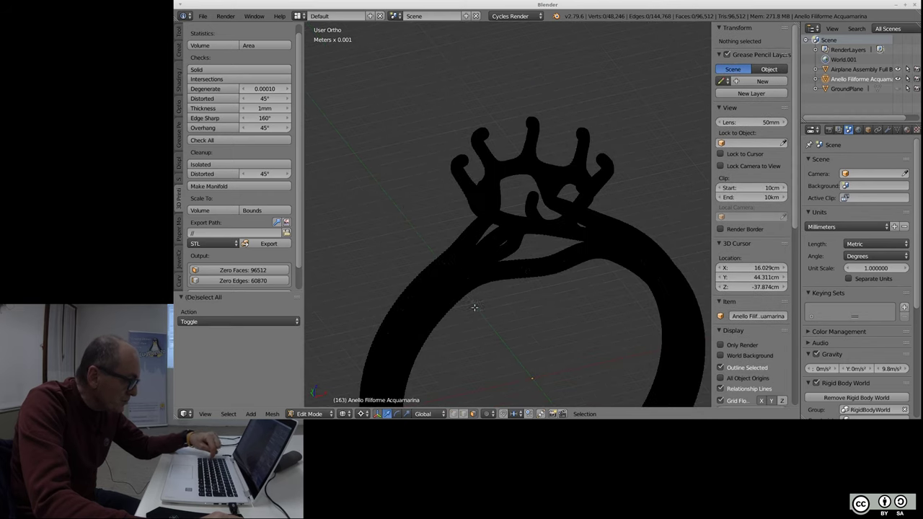
{"action": "scroll", "coordinate": [505, 140], "scroll_direction": "up", "scroll_amount": 1}
{"action": "scroll", "coordinate": [514, 170], "scroll_direction": "up", "scroll_amount": 3}
{"action": "scroll", "coordinate": [514, 171], "scroll_direction": "up", "scroll_amount": 2}
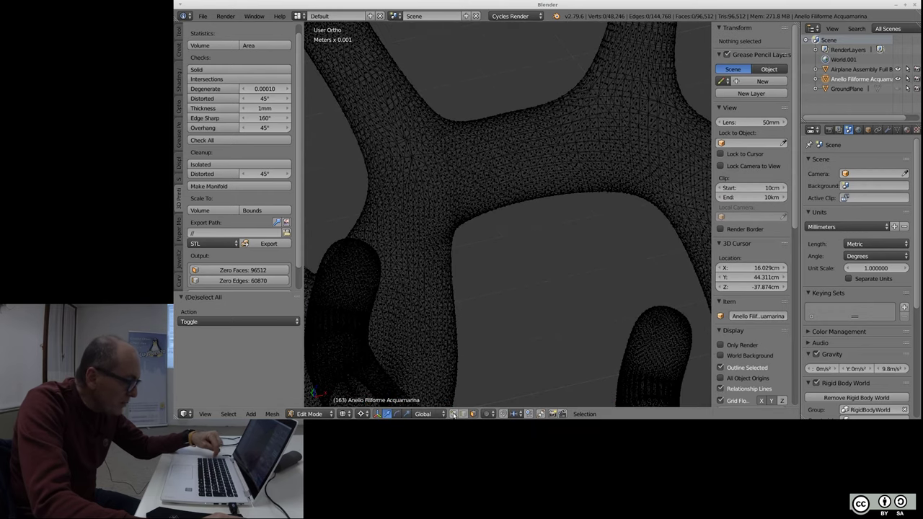
{"action": "scroll", "coordinate": [555, 103], "scroll_direction": "down", "scroll_amount": 3}
{"action": "scroll", "coordinate": [555, 107], "scroll_direction": "up", "scroll_amount": 2}
{"action": "scroll", "coordinate": [560, 154], "scroll_direction": "up", "scroll_amount": 2}
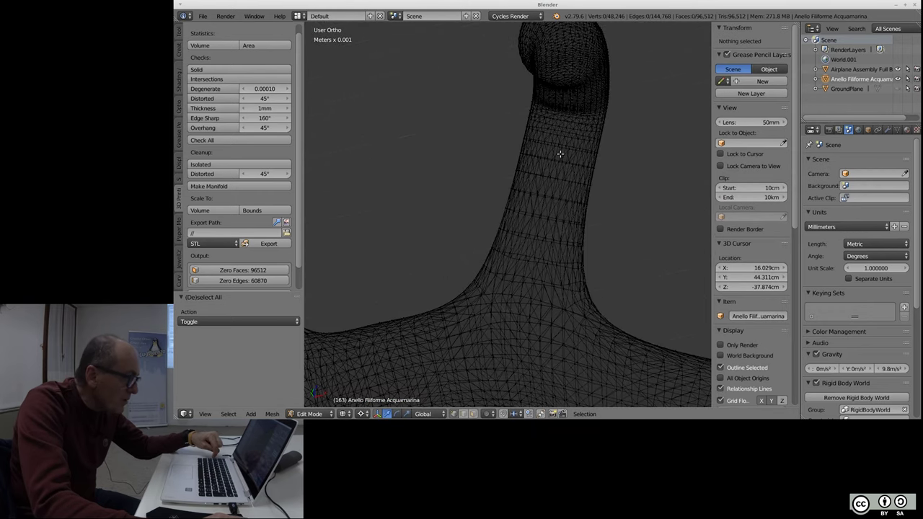
{"action": "scroll", "coordinate": [570, 123], "scroll_direction": "down", "scroll_amount": 3}
{"action": "scroll", "coordinate": [582, 116], "scroll_direction": "up", "scroll_amount": 2}
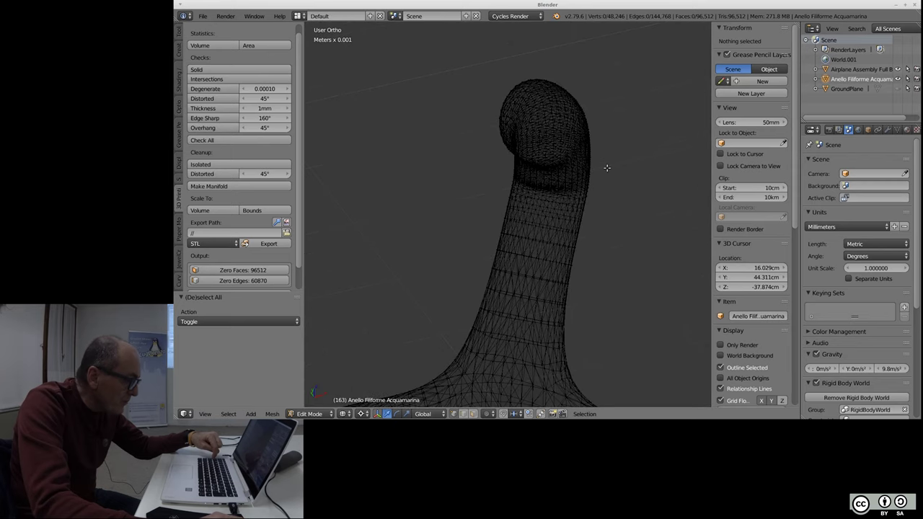
{"action": "key", "text": "z"}
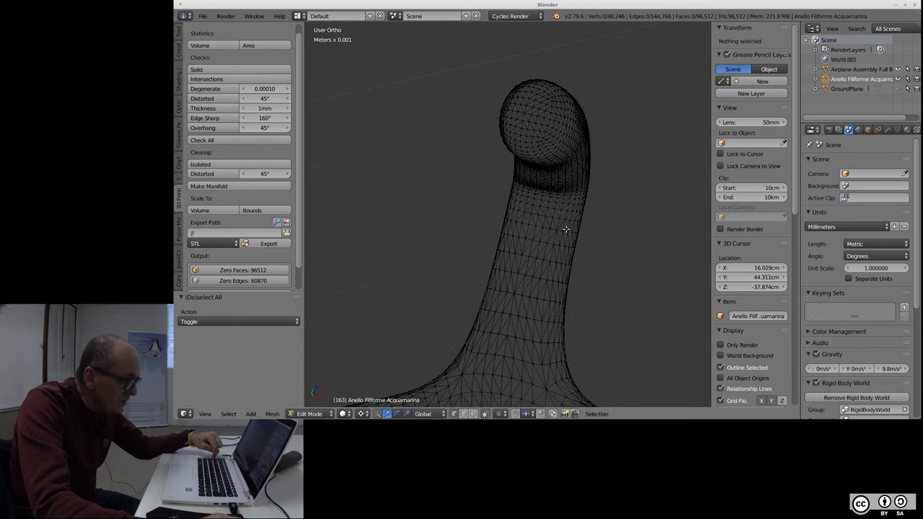
{"action": "scroll", "coordinate": [567, 227], "scroll_direction": "up", "scroll_amount": 2}
{"action": "scroll", "coordinate": [563, 227], "scroll_direction": "up", "scroll_amount": 2}
{"action": "scroll", "coordinate": [560, 227], "scroll_direction": "up", "scroll_amount": 2}
{"action": "scroll", "coordinate": [554, 228], "scroll_direction": "down", "scroll_amount": 2}
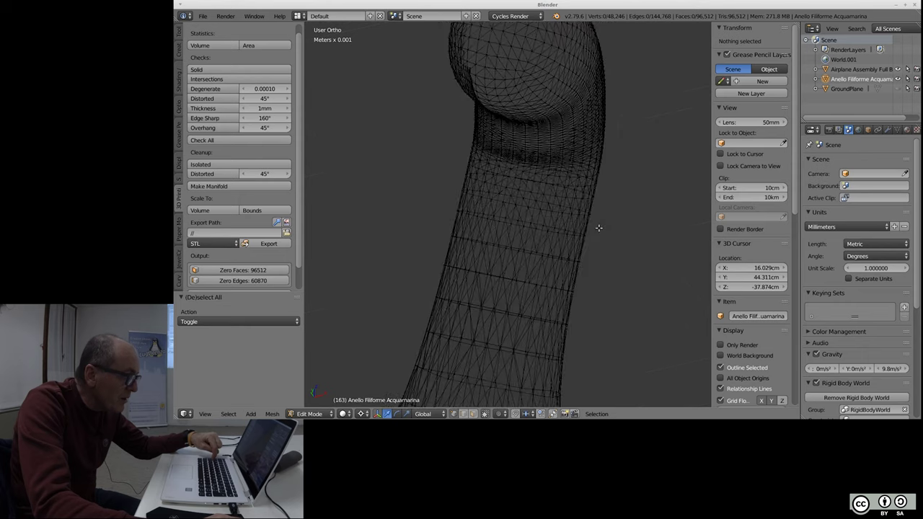
- Inspect the sphere-ended prong tips and bent crown tubes, then return to Object Mode
{"action": "mouse_move", "coordinate": [554, 228]}
{"action": "middle_mouse_down"}
{"action": "mouse_move", "coordinate": [546, 213]}
{"action": "mouse_move", "coordinate": [515, 215]}
{"action": "mouse_move", "coordinate": [513, 224]}
{"action": "mouse_move", "coordinate": [529, 221]}
{"action": "mouse_move", "coordinate": [519, 264]}
{"action": "mouse_move", "coordinate": [565, 273]}
{"action": "middle_mouse_up"}
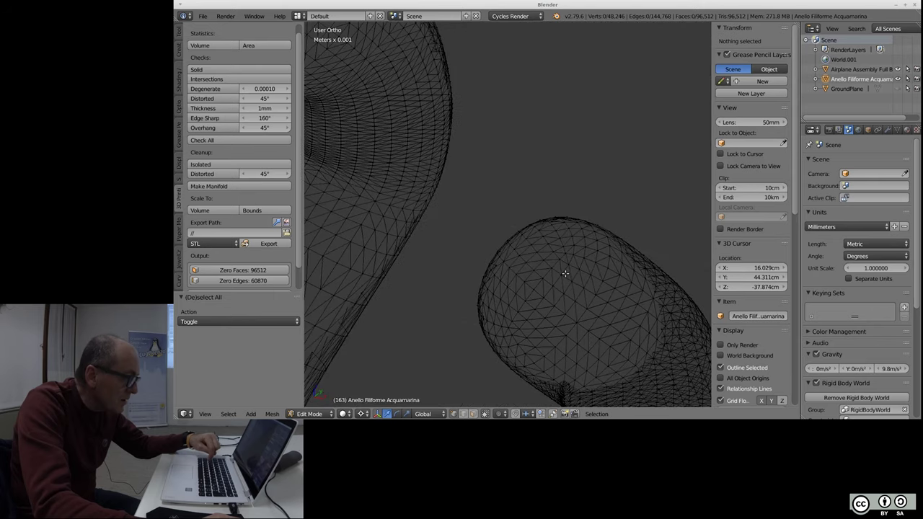
{"action": "middle_click_drag", "start_coordinate": [547, 306], "coordinate": [519, 289]}
{"action": "scroll", "coordinate": [505, 260], "scroll_direction": "up", "scroll_amount": 2}
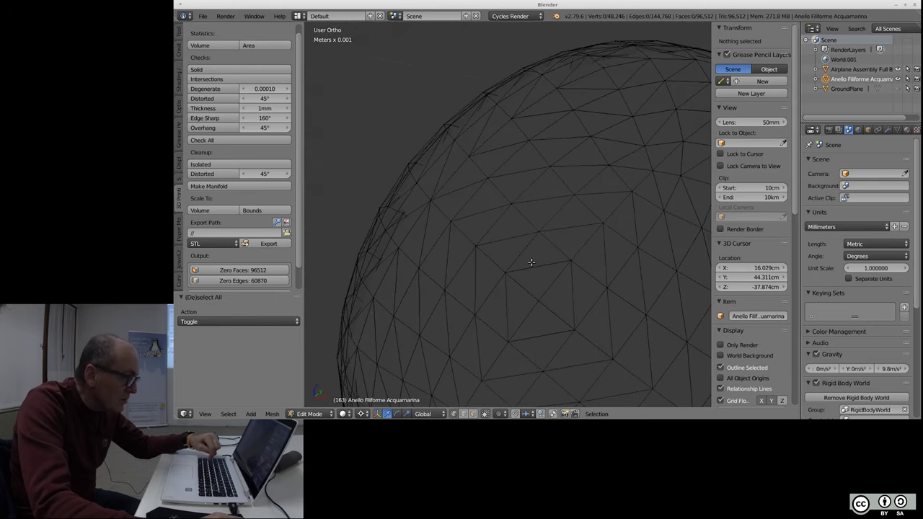
{"action": "scroll", "coordinate": [531, 262], "scroll_direction": "up", "scroll_amount": 1}
{"action": "scroll", "coordinate": [514, 200], "scroll_direction": "down", "scroll_amount": 2}
{"action": "scroll", "coordinate": [532, 216], "scroll_direction": "down", "scroll_amount": 1}
{"action": "middle_click_drag", "start_coordinate": [532, 216], "coordinate": [552, 202]}
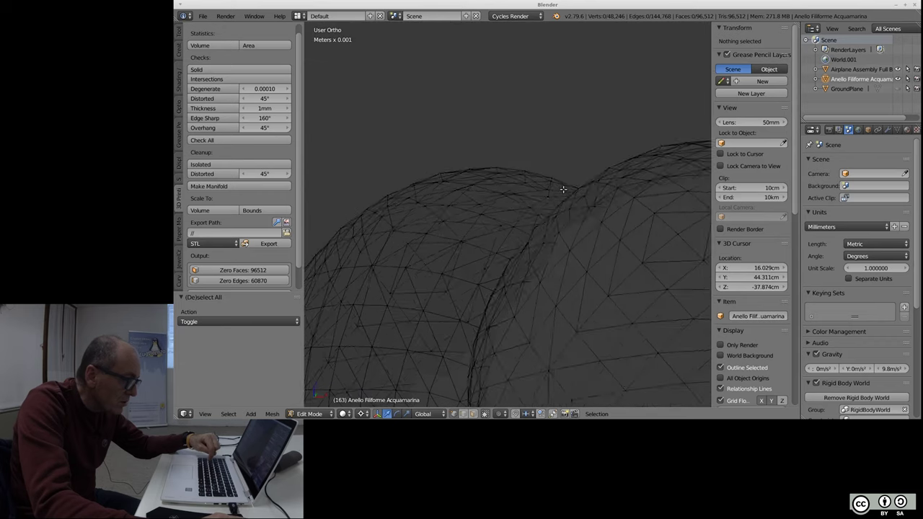
{"action": "scroll", "coordinate": [552, 202], "scroll_direction": "down", "scroll_amount": 2}
{"action": "mouse_move", "coordinate": [531, 206]}
{"action": "middle_mouse_down"}
{"action": "mouse_move", "coordinate": [487, 189]}
{"action": "mouse_move", "coordinate": [458, 211]}
{"action": "middle_mouse_up"}
{"action": "scroll", "coordinate": [487, 189], "scroll_direction": "down", "scroll_amount": 2}
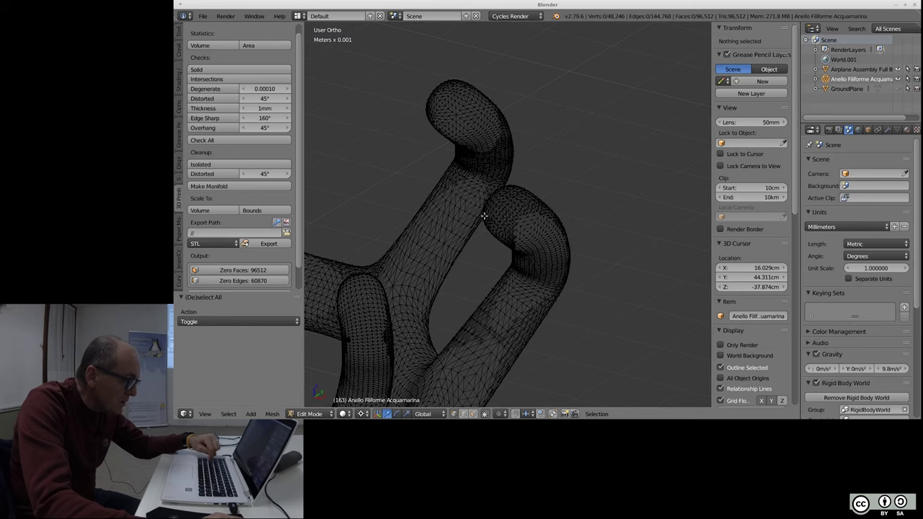
{"action": "key", "text": "Tab"}
{"action": "mouse_move", "coordinate": [523, 207]}
{"action": "middle_mouse_down"}
{"action": "mouse_move", "coordinate": [570, 230]}
{"action": "mouse_move", "coordinate": [546, 212]}
{"action": "mouse_move", "coordinate": [511, 215]}
{"action": "middle_mouse_up"}
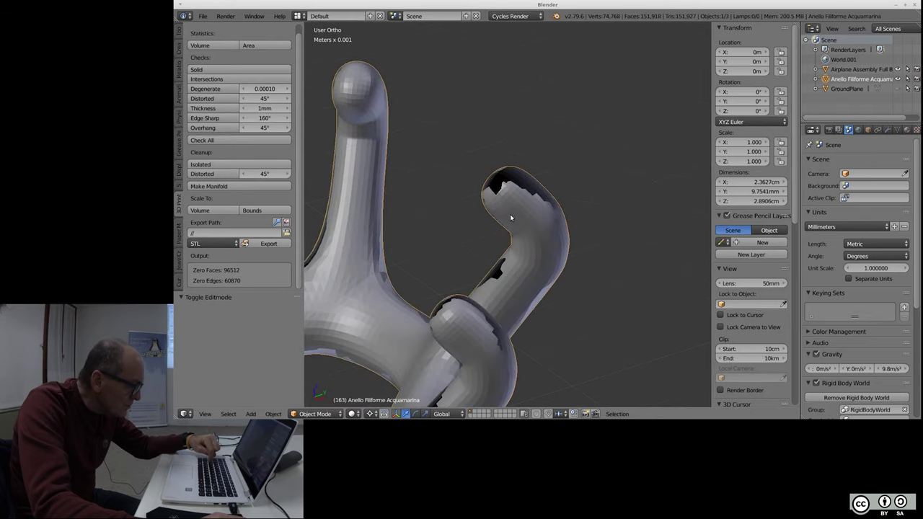
- Select the entire ring mesh and recalculate its normals to face consistently outward
{"action": "scroll", "coordinate": [511, 215], "scroll_direction": "up", "scroll_amount": 2}
{"action": "scroll", "coordinate": [519, 202], "scroll_direction": "up", "scroll_amount": 3}
{"action": "scroll", "coordinate": [532, 186], "scroll_direction": "up", "scroll_amount": 3}
{"action": "scroll", "coordinate": [530, 189], "scroll_direction": "up", "scroll_amount": 3}
{"action": "scroll", "coordinate": [529, 166], "scroll_direction": "down", "scroll_amount": 2}
{"action": "scroll", "coordinate": [525, 145], "scroll_direction": "down", "scroll_amount": 3}
{"action": "scroll", "coordinate": [445, 261], "scroll_direction": "down", "scroll_amount": 2}
{"action": "scroll", "coordinate": [457, 259], "scroll_direction": "down", "scroll_amount": 2}
{"action": "mouse_move", "coordinate": [456, 259]}
{"action": "middle_mouse_down"}
{"action": "mouse_move", "coordinate": [563, 254]}
{"action": "mouse_move", "coordinate": [665, 215]}
{"action": "mouse_move", "coordinate": [481, 281]}
{"action": "mouse_move", "coordinate": [618, 207]}
{"action": "mouse_move", "coordinate": [584, 169]}
{"action": "middle_mouse_up"}
{"action": "scroll", "coordinate": [548, 180], "scroll_direction": "up", "scroll_amount": 1}
{"action": "scroll", "coordinate": [507, 193], "scroll_direction": "up", "scroll_amount": 3}
{"action": "middle_click_drag", "start_coordinate": [508, 193], "coordinate": [566, 216]}
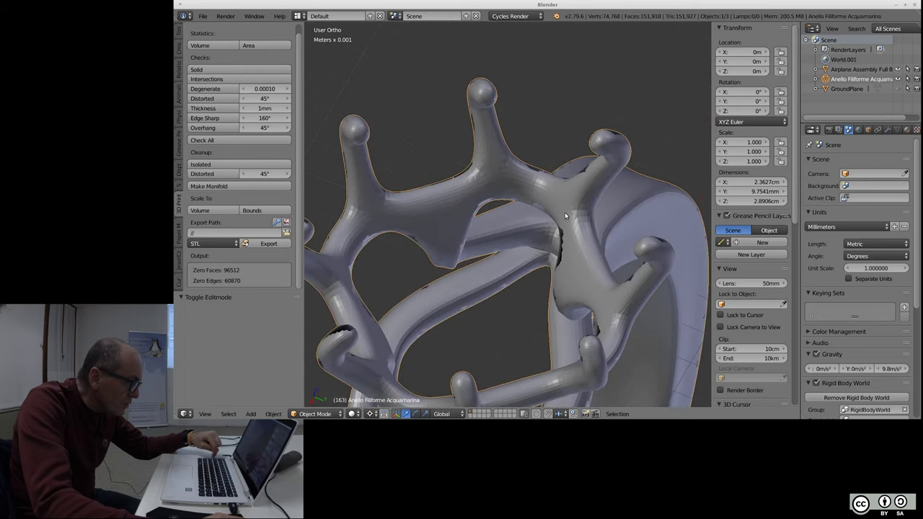
{"action": "key", "text": "Tab"}
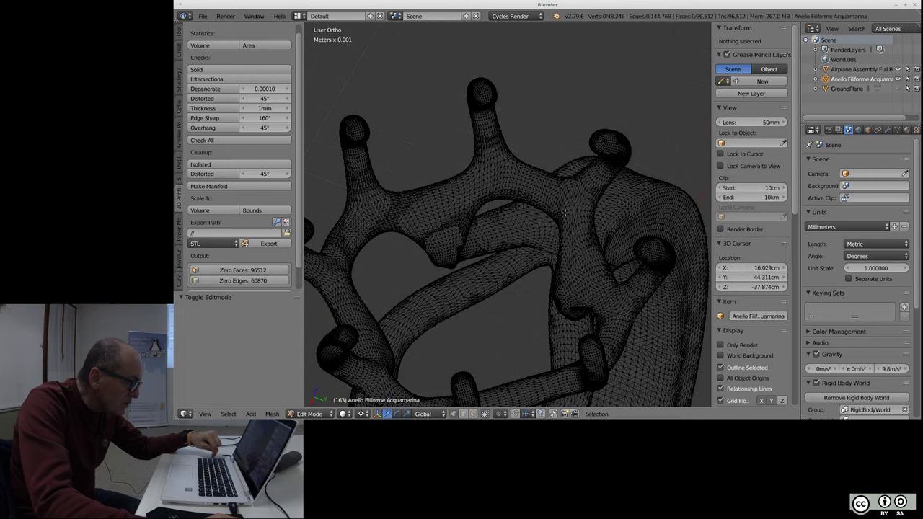
{"action": "key", "text": "a"}
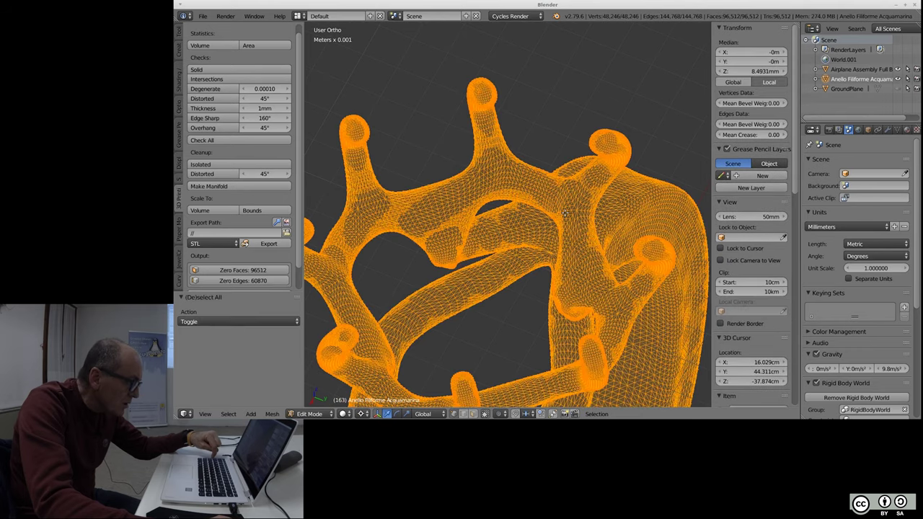
{"action": "key", "text": "ctrl+n"}
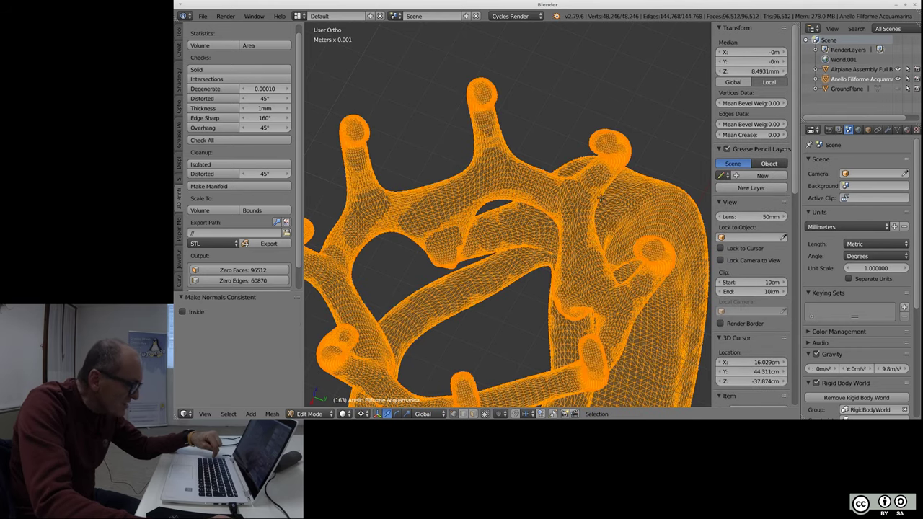
{"action": "key", "text": "Tab"}
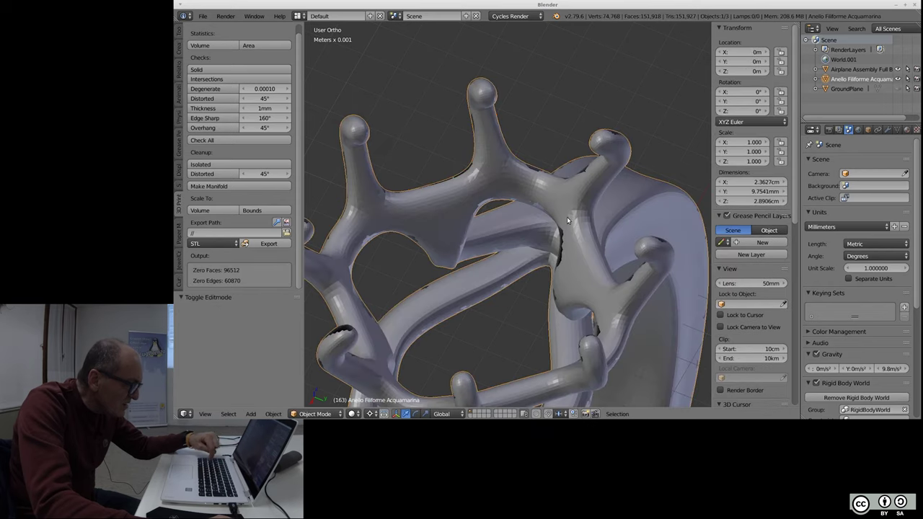
- Re-enter Edit Mode with all vertices selected and bring up the Specials menu
{"action": "scroll", "coordinate": [567, 217], "scroll_direction": "up", "scroll_amount": 5}
{"action": "mouse_move", "coordinate": [561, 247]}
{"action": "middle_mouse_down"}
{"action": "mouse_move", "coordinate": [600, 215]}
{"action": "mouse_move", "coordinate": [610, 212]}
{"action": "mouse_move", "coordinate": [611, 221]}
{"action": "middle_mouse_up"}
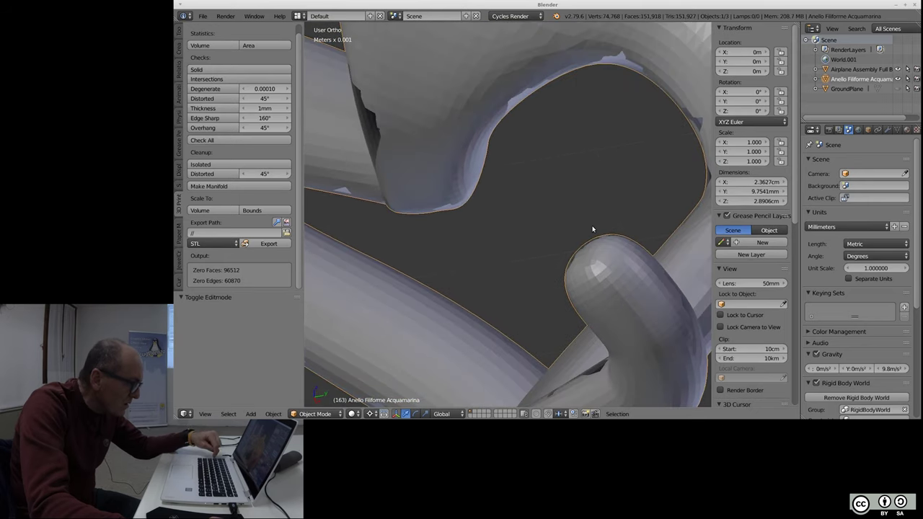
{"action": "key", "text": "Tab"}
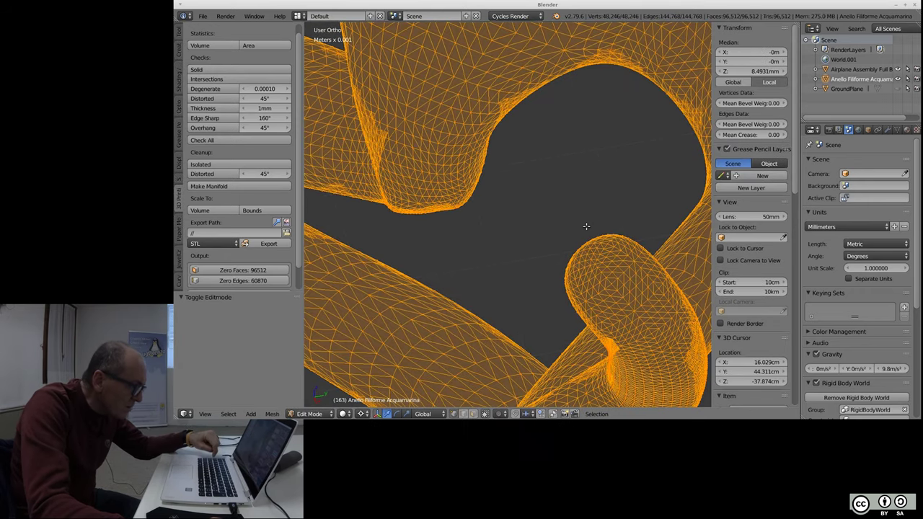
{"action": "key", "text": "w"}
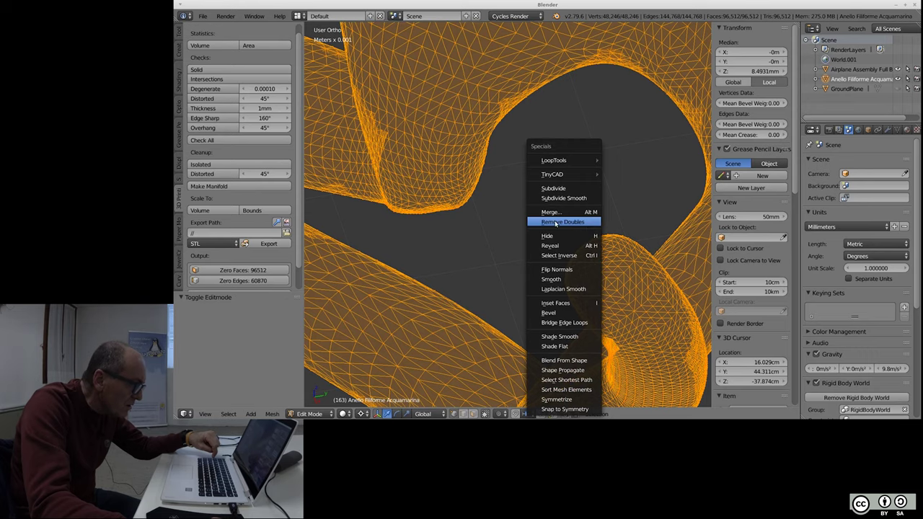
- Remove doubles, merging 21445 vertices at 0.1 mm, and deselect everything
{"action": "left_click", "coordinate": [555, 222]}
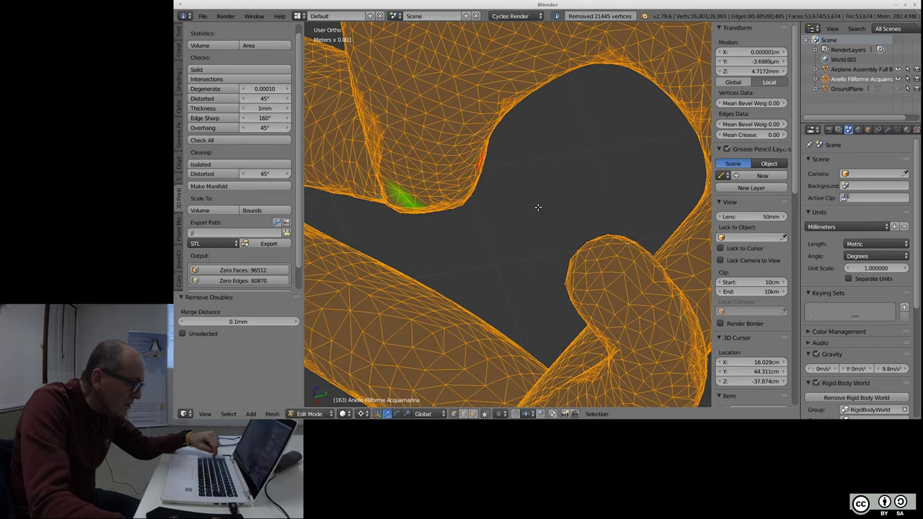
{"action": "scroll", "coordinate": [511, 187], "scroll_direction": "down", "scroll_amount": 4}
{"action": "scroll", "coordinate": [511, 187], "scroll_direction": "down", "scroll_amount": 4}
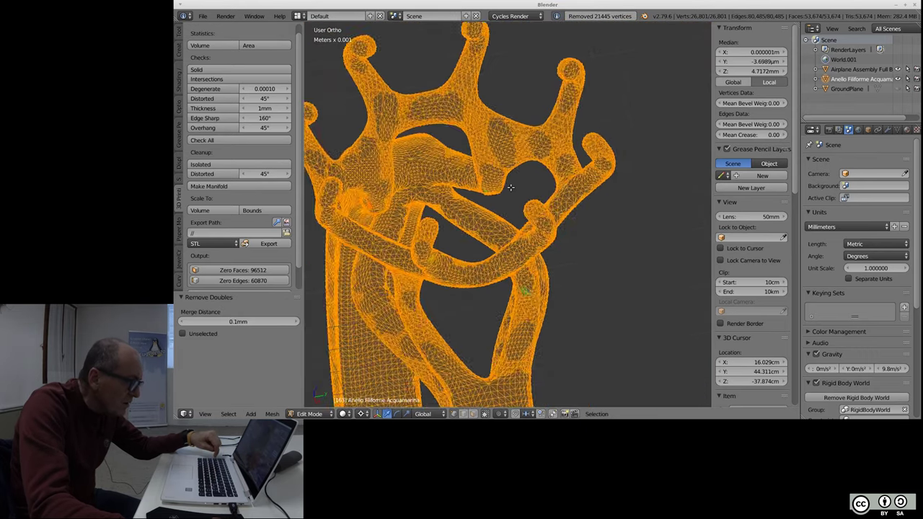
{"action": "scroll", "coordinate": [511, 187], "scroll_direction": "down", "scroll_amount": 2}
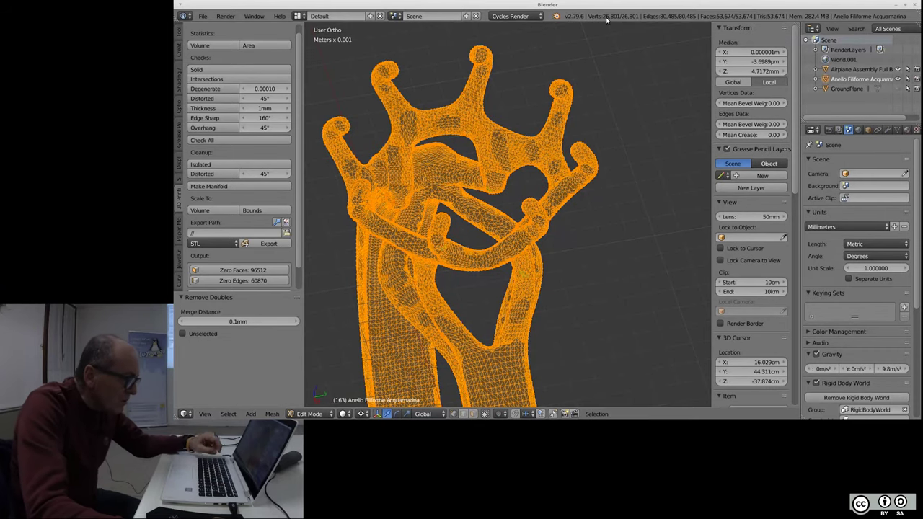
{"action": "key", "text": "a"}
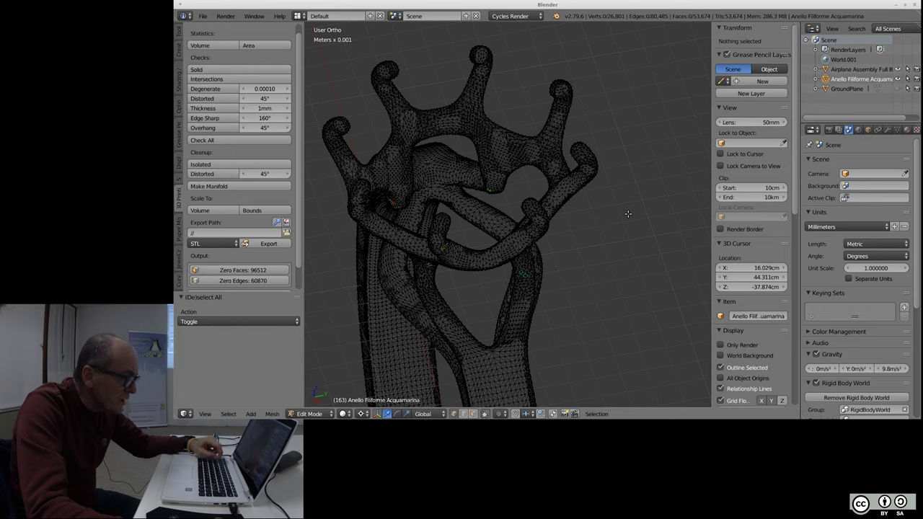
- Turn off the Mesh Analysis overlay and display the ring mesh as a wireframe
{"action": "scroll", "coordinate": [773, 283], "scroll_direction": "down", "scroll_amount": 3}
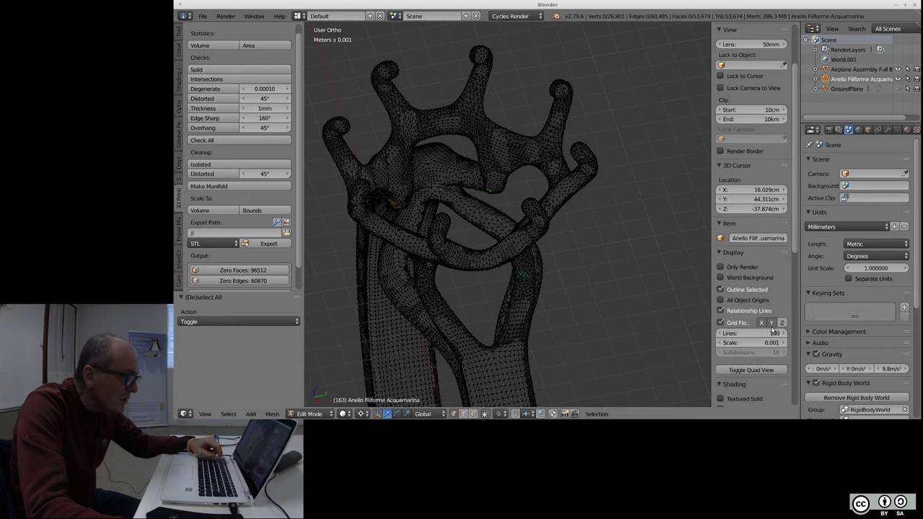
{"action": "scroll", "coordinate": [773, 288], "scroll_direction": "down", "scroll_amount": 4}
{"action": "scroll", "coordinate": [773, 311], "scroll_direction": "down", "scroll_amount": 4}
{"action": "scroll", "coordinate": [774, 329], "scroll_direction": "down", "scroll_amount": 2}
{"action": "left_click", "coordinate": [727, 327]}
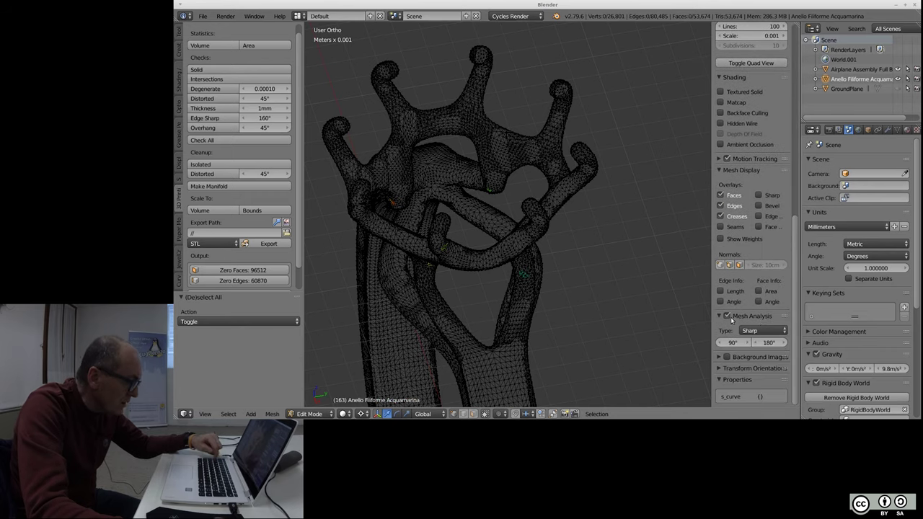
{"action": "middle_click_drag", "start_coordinate": [570, 274], "coordinate": [593, 266]}
{"action": "scroll", "coordinate": [593, 266], "scroll_direction": "down", "scroll_amount": 2}
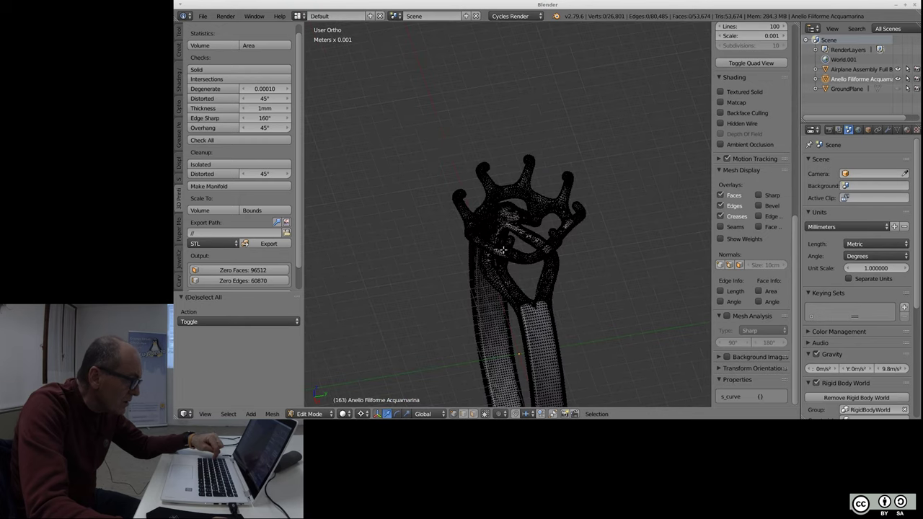
{"action": "scroll", "coordinate": [577, 245], "scroll_direction": "up", "scroll_amount": 3}
{"action": "scroll", "coordinate": [559, 216], "scroll_direction": "up", "scroll_amount": 4}
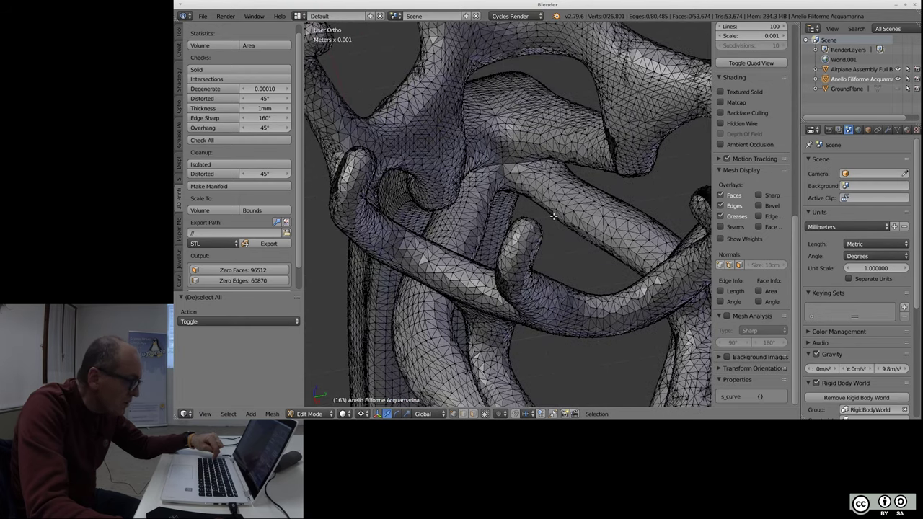
{"action": "key", "text": "Tab"}
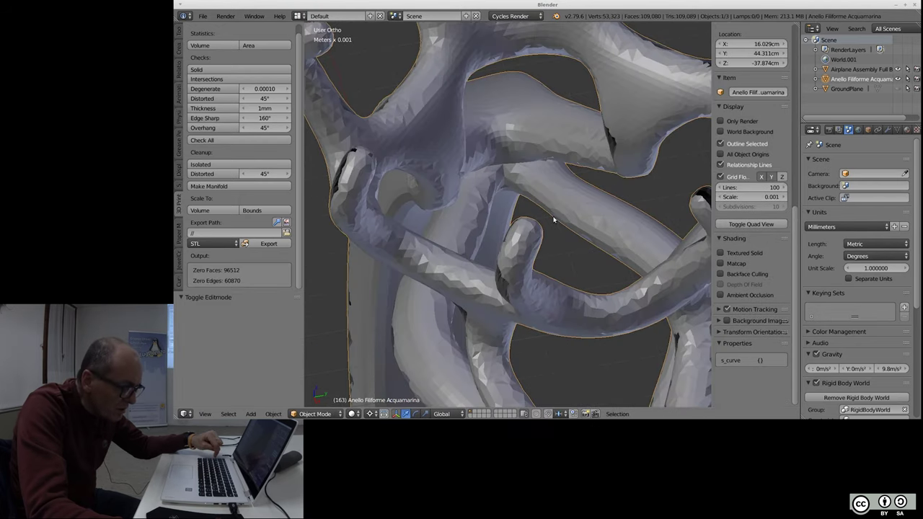
{"action": "key", "text": "Tab"}
{"action": "key", "text": "Tab"}
{"action": "key", "text": "Tab"}
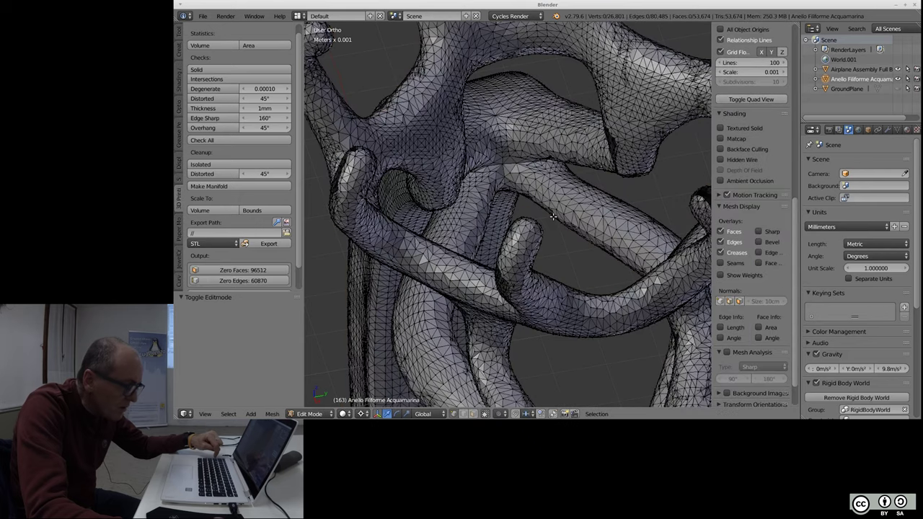
{"action": "key", "text": "z"}
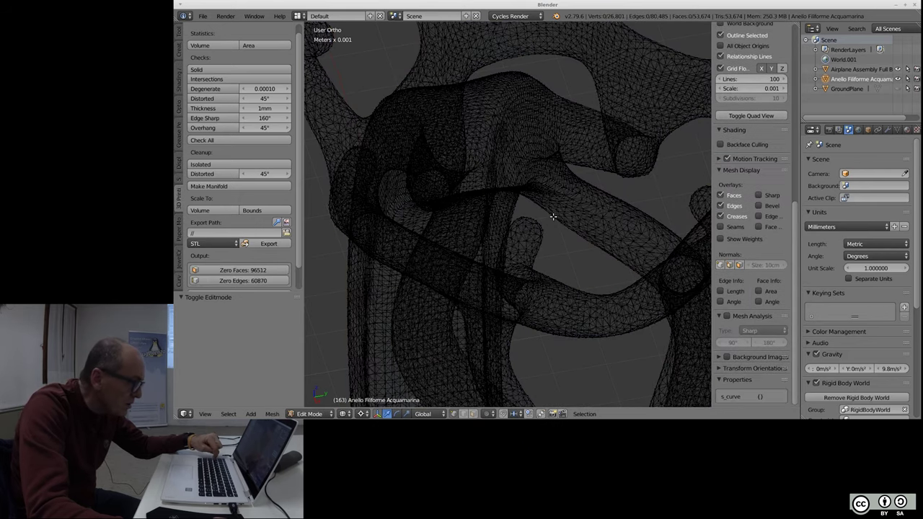
{"action": "middle_click_drag", "start_coordinate": [553, 217], "coordinate": [609, 299]}
- Run the Solid check (163 non-manifold, 4 bad contiguous edges) and inspect the wireframe mesh
{"action": "left_click", "coordinate": [216, 69]}
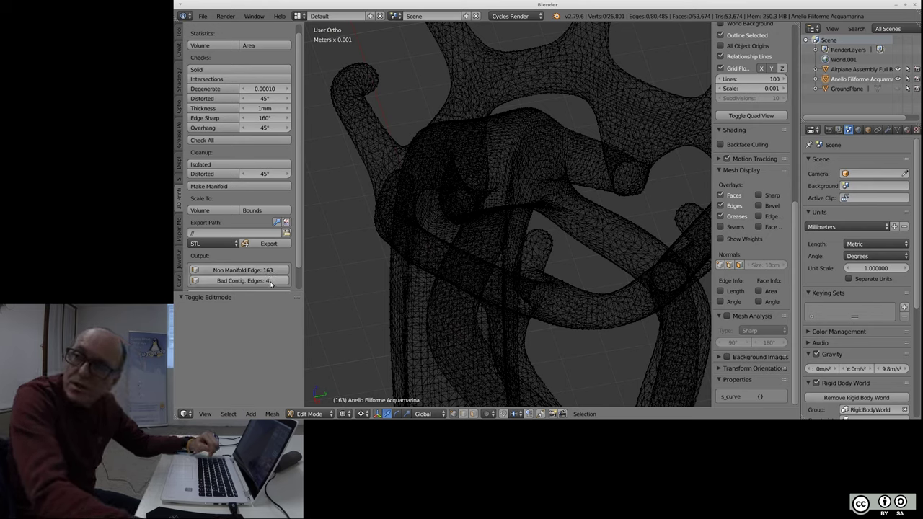
{"action": "left_click_drag", "start_coordinate": [298, 272], "coordinate": [297, 294]}
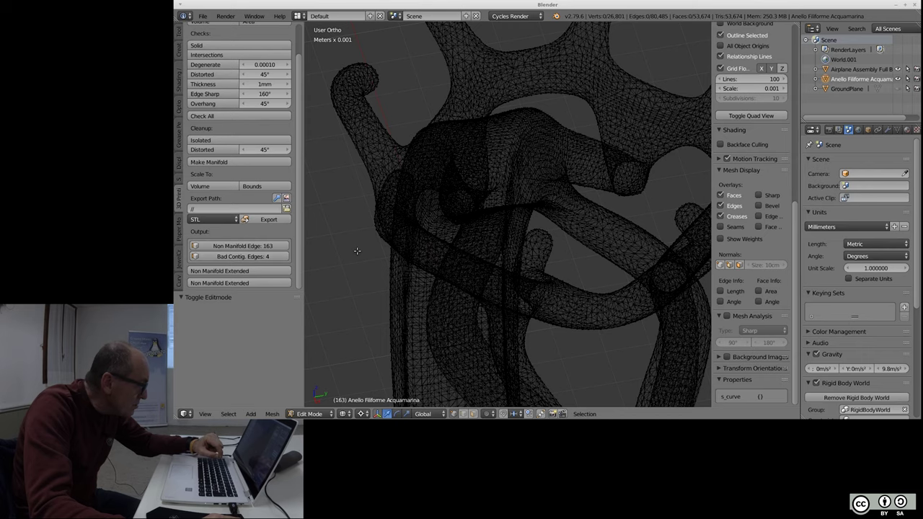
{"action": "scroll", "coordinate": [359, 251], "scroll_direction": "down", "scroll_amount": 3}
{"action": "scroll", "coordinate": [422, 241], "scroll_direction": "up", "scroll_amount": 1}
{"action": "scroll", "coordinate": [423, 241], "scroll_direction": "up", "scroll_amount": 1}
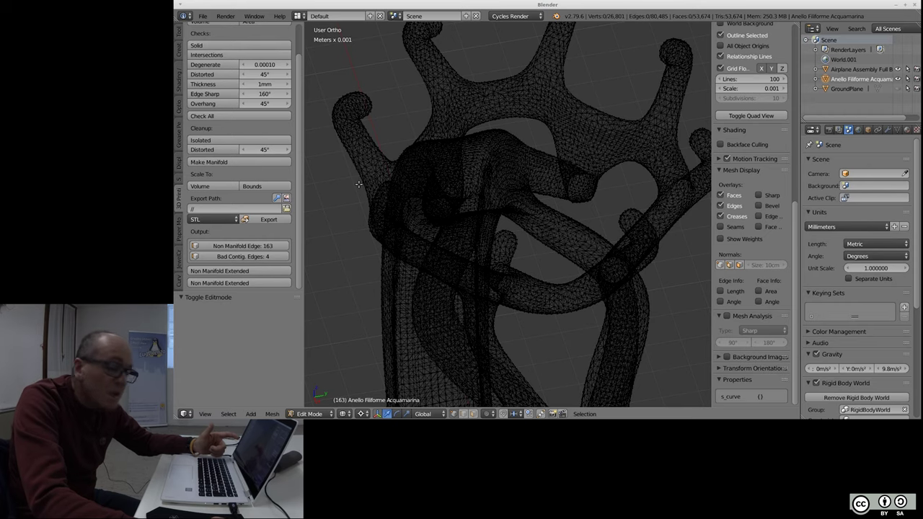
{"action": "scroll", "coordinate": [436, 297], "scroll_direction": "down", "scroll_amount": 3}
{"action": "middle_click_drag", "start_coordinate": [436, 297], "coordinate": [495, 169]}
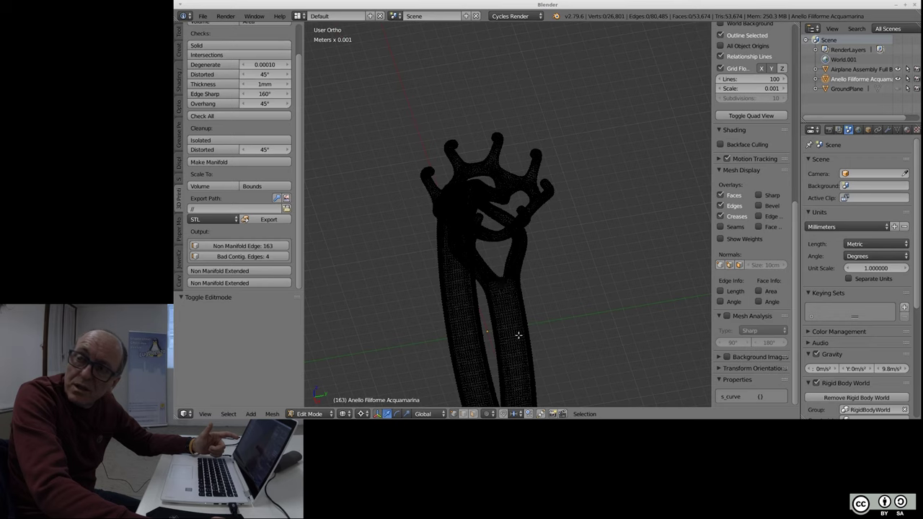
{"action": "scroll", "coordinate": [519, 333], "scroll_direction": "up", "scroll_amount": 2}
- Return to Object Mode and delete the edited ring object
{"action": "key", "text": "Tab"}
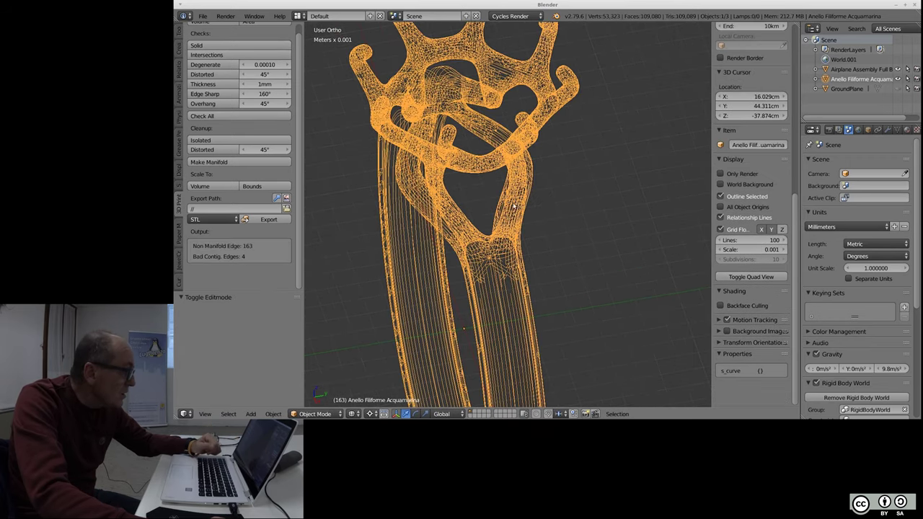
{"action": "key", "text": "x"}
{"action": "left_click", "coordinate": [513, 205]}
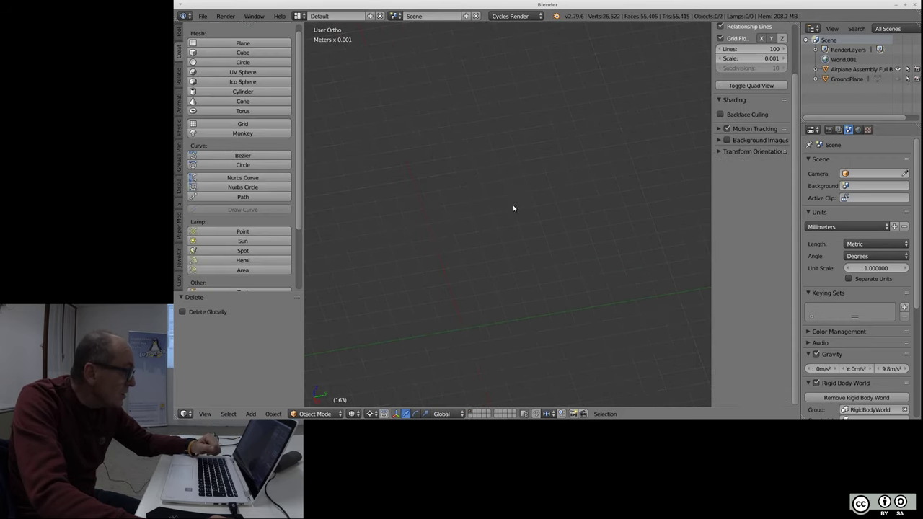
- Import a fresh copy of anello filiforme acquamarina.stl into the scene
{"action": "left_click", "coordinate": [203, 16]}
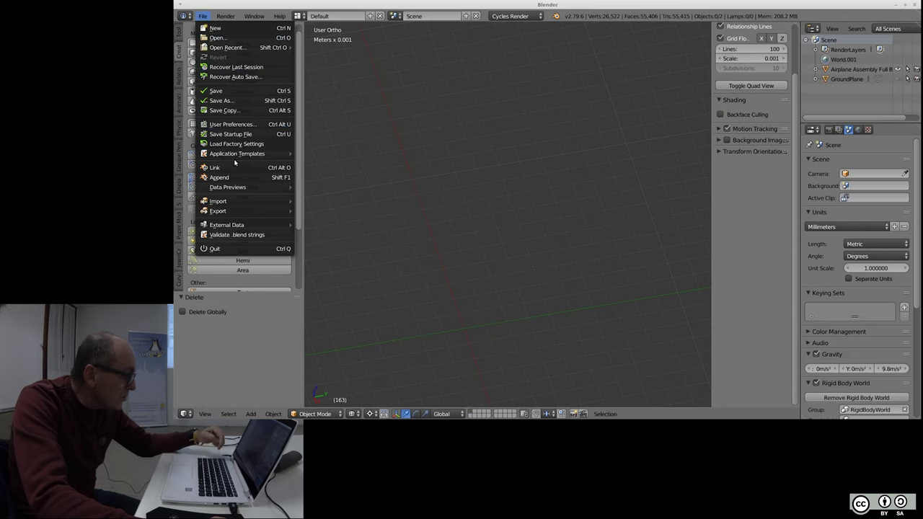
{"action": "mouse_move", "coordinate": [217, 200]}
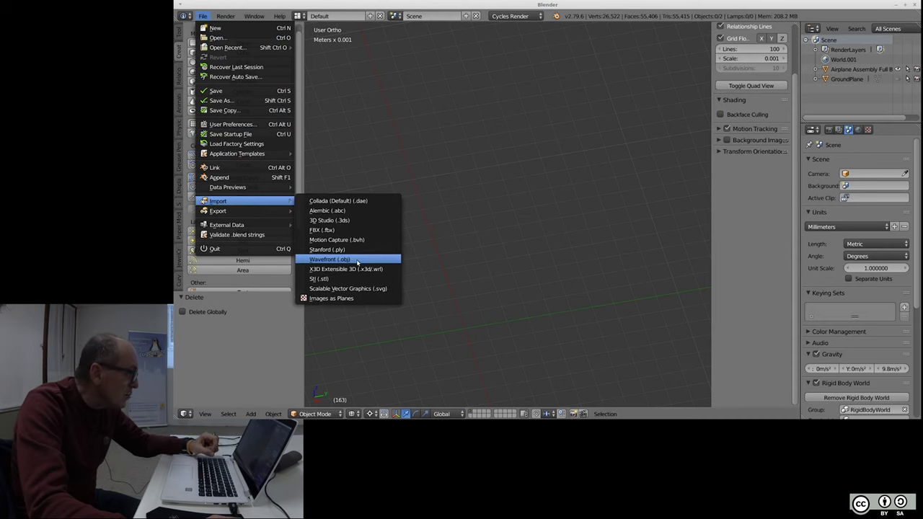
{"action": "left_click", "coordinate": [358, 279]}
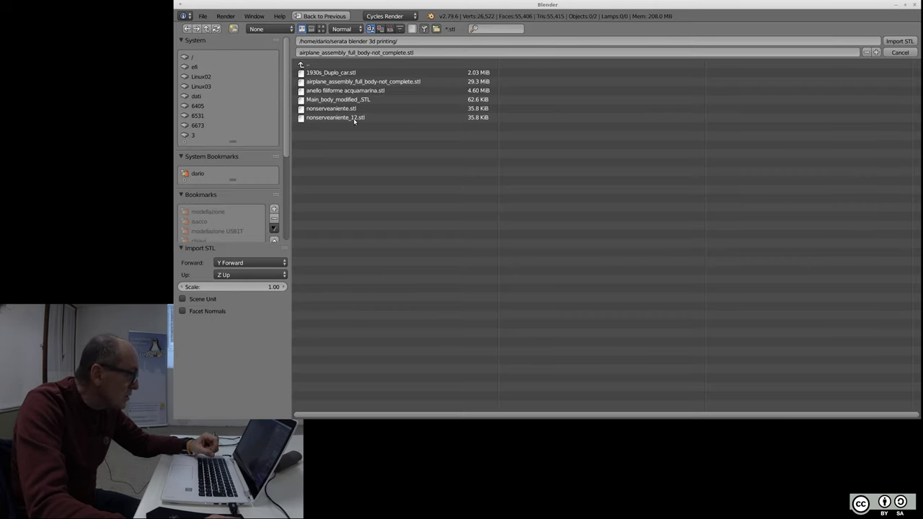
{"action": "left_click", "coordinate": [357, 91]}
{"action": "left_click", "coordinate": [910, 41]}
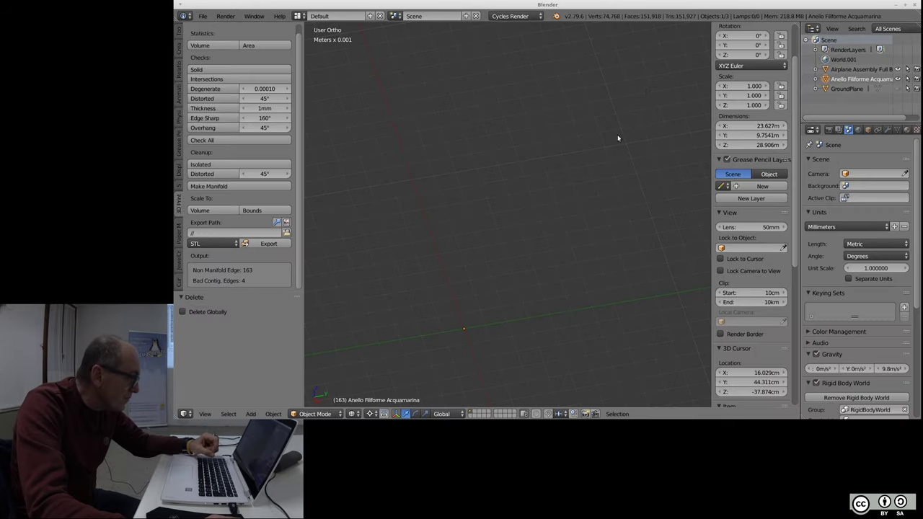
{"action": "key", "text": "KP_Decimal"}
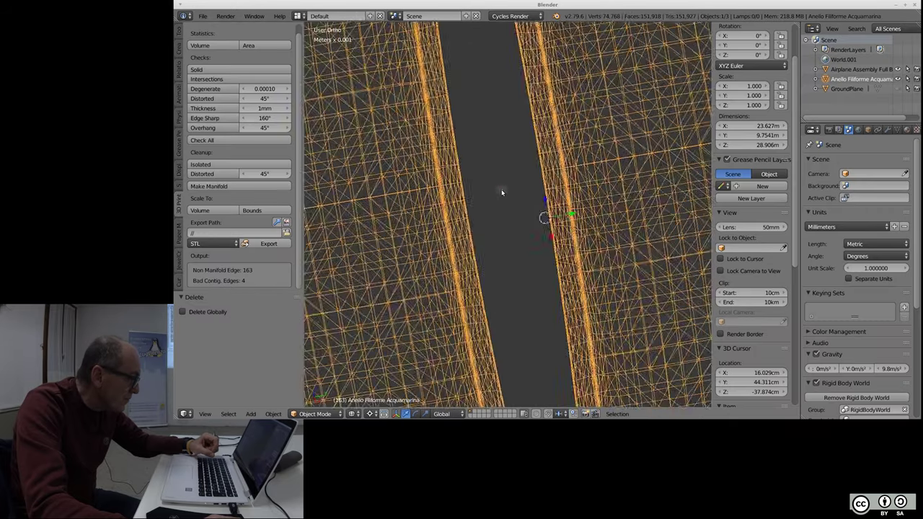
{"action": "left_click", "coordinate": [744, 86]}
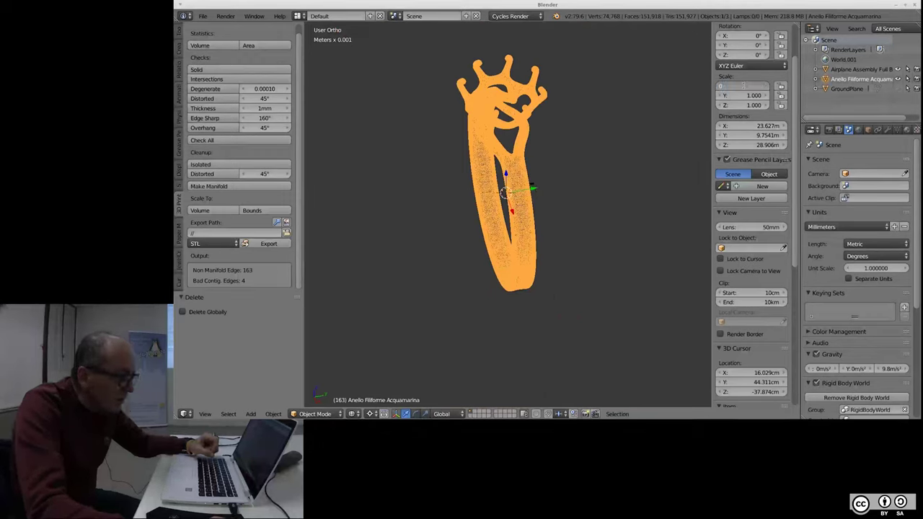
{"action": "type", "text": ".001"}
{"action": "key", "text": "Tab"}
{"action": "type", "text": "0"}
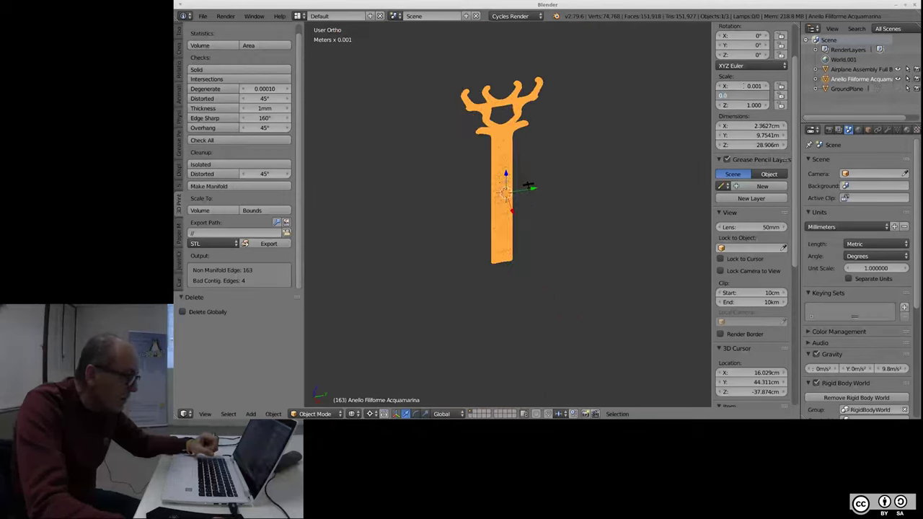
{"action": "key", "text": "Tab"}
{"action": "type", "text": "0"}
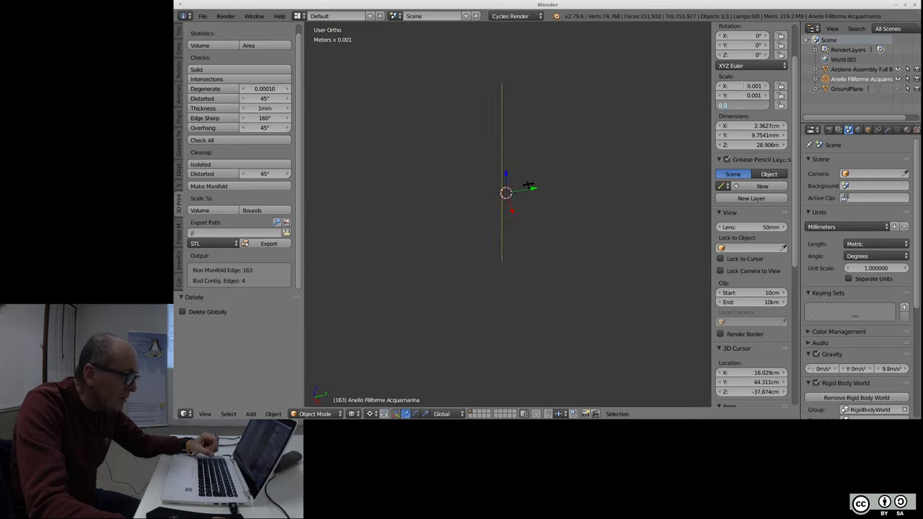
{"action": "type", "text": "1"}
{"action": "key", "text": "Tab"}
{"action": "key", "text": "Escape"}
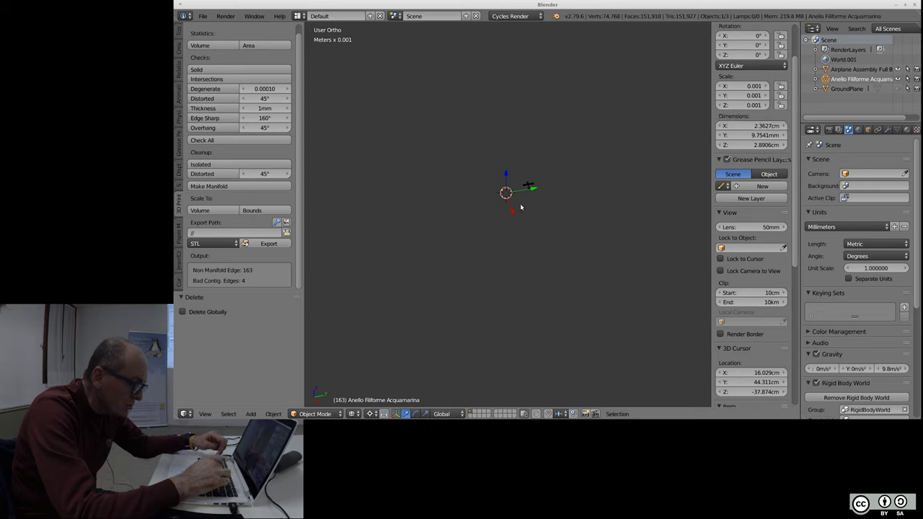
{"action": "middle_click_drag", "start_coordinate": [568, 197], "coordinate": [494, 156]}
{"action": "scroll", "coordinate": [469, 140], "scroll_direction": "up", "scroll_amount": 2}
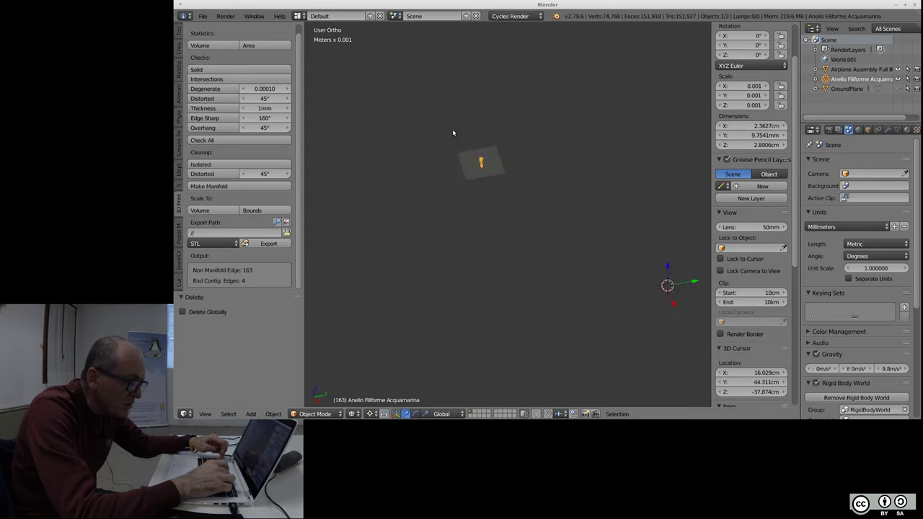
{"action": "scroll", "coordinate": [458, 155], "scroll_direction": "up", "scroll_amount": 5}
{"action": "scroll", "coordinate": [563, 231], "scroll_direction": "up", "scroll_amount": 3}
{"action": "scroll", "coordinate": [657, 275], "scroll_direction": "up", "scroll_amount": 2}
{"action": "scroll", "coordinate": [650, 266], "scroll_direction": "up", "scroll_amount": 1}
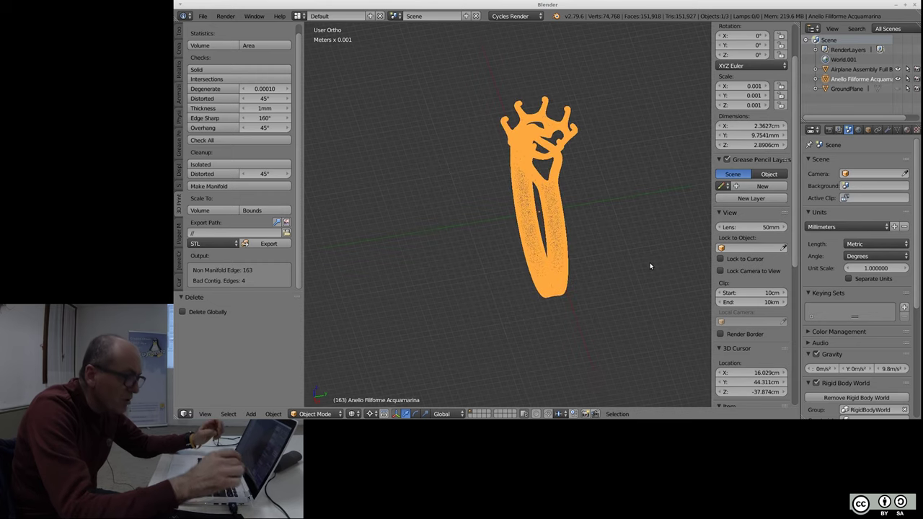
{"action": "key", "text": "ctrl+a"}
{"action": "left_click", "coordinate": [645, 264]}
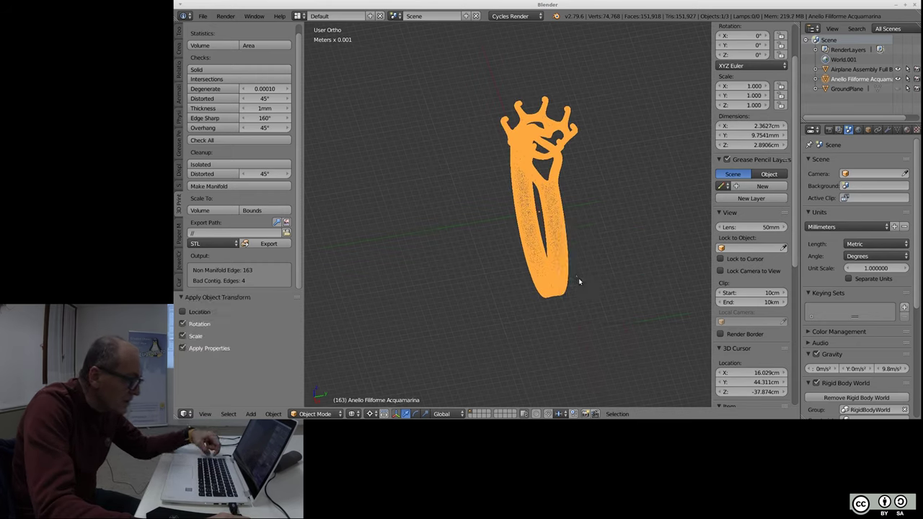
{"action": "scroll", "coordinate": [580, 282], "scroll_direction": "up", "scroll_amount": 2}
{"action": "scroll", "coordinate": [570, 303], "scroll_direction": "up", "scroll_amount": 2}
{"action": "scroll", "coordinate": [559, 328], "scroll_direction": "down", "scroll_amount": 3}
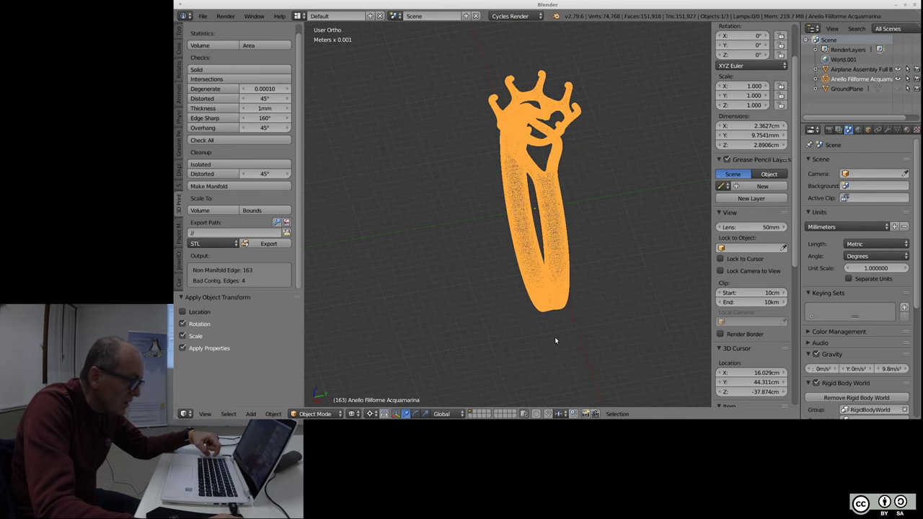
{"action": "scroll", "coordinate": [554, 337], "scroll_direction": "up", "scroll_amount": 4}
{"action": "mouse_move", "coordinate": [566, 84]}
{"action": "middle_mouse_down"}
{"action": "mouse_move", "coordinate": [582, 165]}
{"action": "mouse_move", "coordinate": [675, 181]}
{"action": "mouse_move", "coordinate": [633, 196]}
{"action": "middle_mouse_up"}
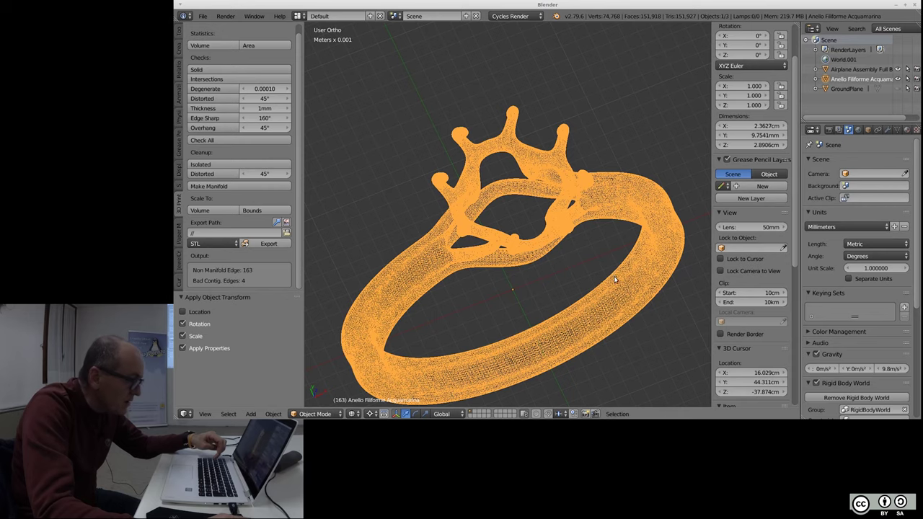
- Enter Edit Mode on the re-imported ring with nothing selected and solid shading
{"action": "key", "text": "Tab"}
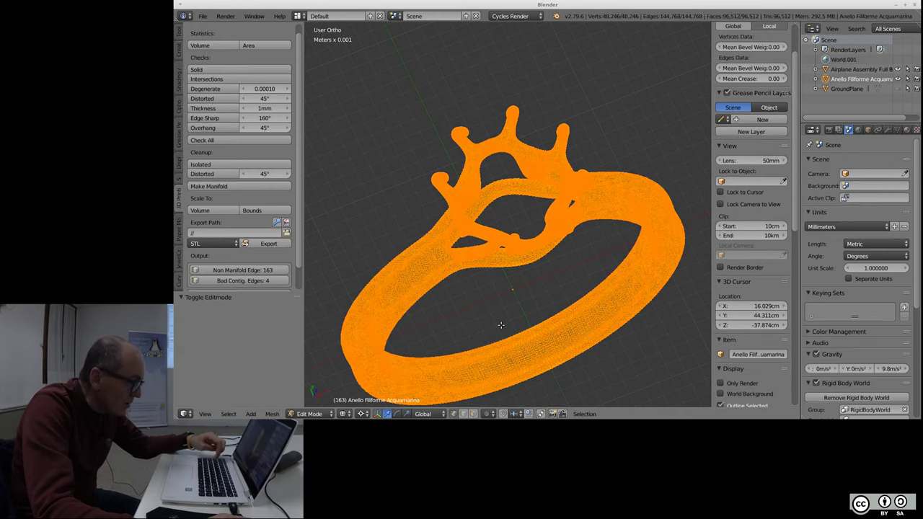
{"action": "key", "text": "a"}
{"action": "key", "text": "z"}
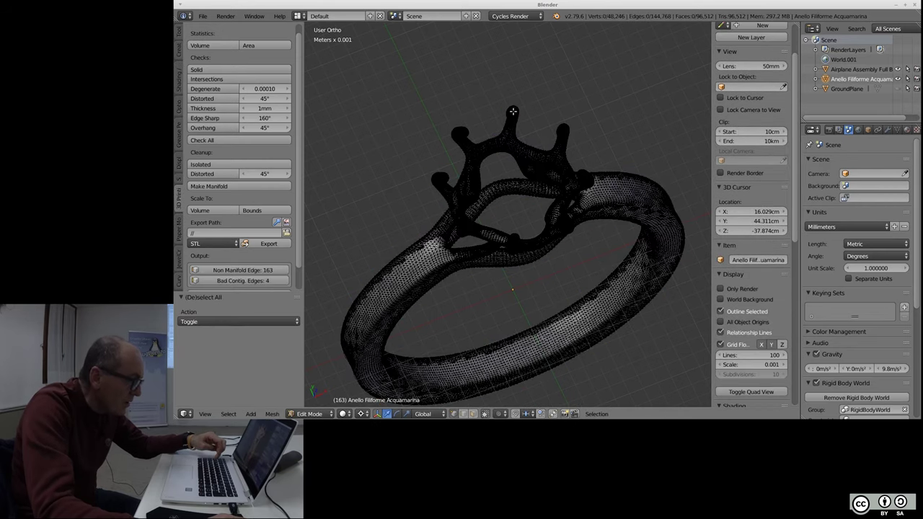
- Frame the prongs and band, then select all 48,246 vertices of the ring
{"action": "middle_click_drag", "start_coordinate": [513, 111], "coordinate": [556, 145]}
{"action": "scroll", "coordinate": [577, 159], "scroll_direction": "up", "scroll_amount": 5}
{"action": "scroll", "coordinate": [433, 246], "scroll_direction": "down", "scroll_amount": 2}
{"action": "scroll", "coordinate": [464, 247], "scroll_direction": "down", "scroll_amount": 2}
{"action": "scroll", "coordinate": [592, 209], "scroll_direction": "down", "scroll_amount": 2}
{"action": "scroll", "coordinate": [606, 137], "scroll_direction": "down", "scroll_amount": 2}
{"action": "scroll", "coordinate": [607, 136], "scroll_direction": "down", "scroll_amount": 2}
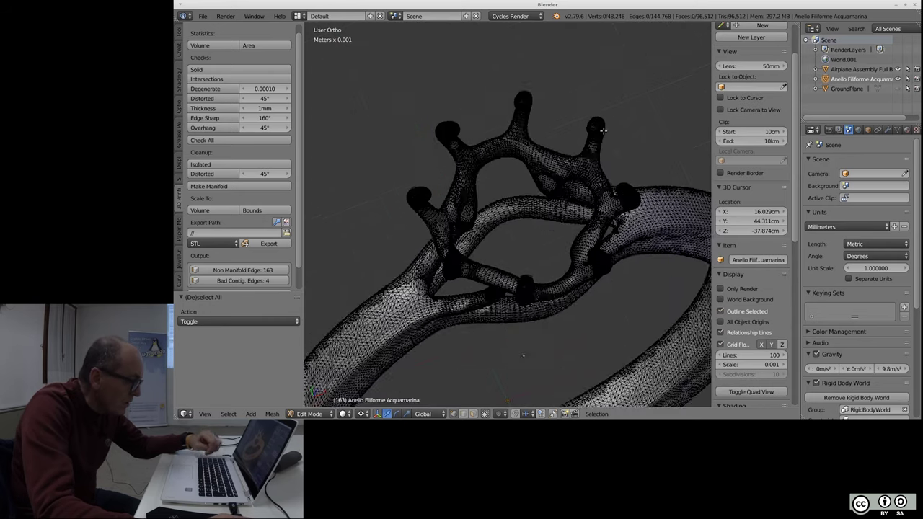
{"action": "scroll", "coordinate": [604, 134], "scroll_direction": "down", "scroll_amount": 2}
{"action": "scroll", "coordinate": [592, 128], "scroll_direction": "down", "scroll_amount": 2}
{"action": "key", "text": "a"}
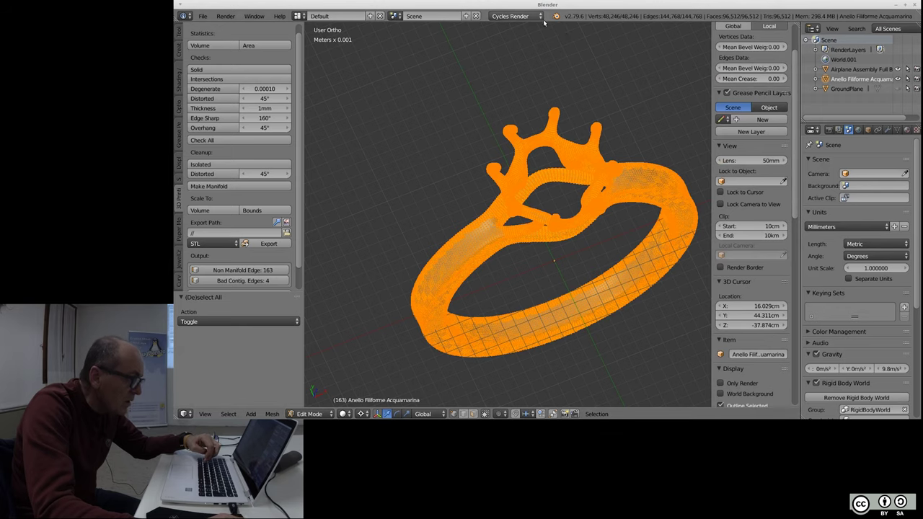
- Run Remove Doubles on the whole ring, merging 21,418 vertices to leave 26,828
{"action": "key", "text": "w"}
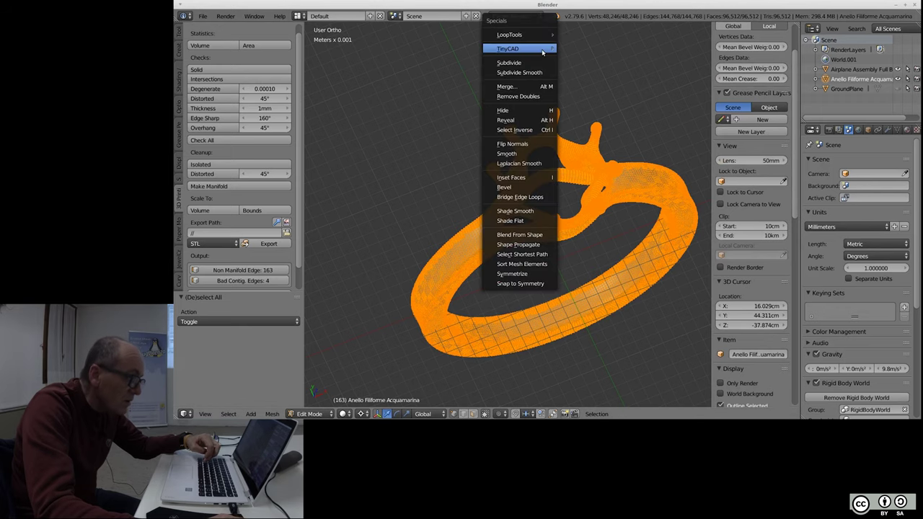
{"action": "left_click", "coordinate": [536, 99]}
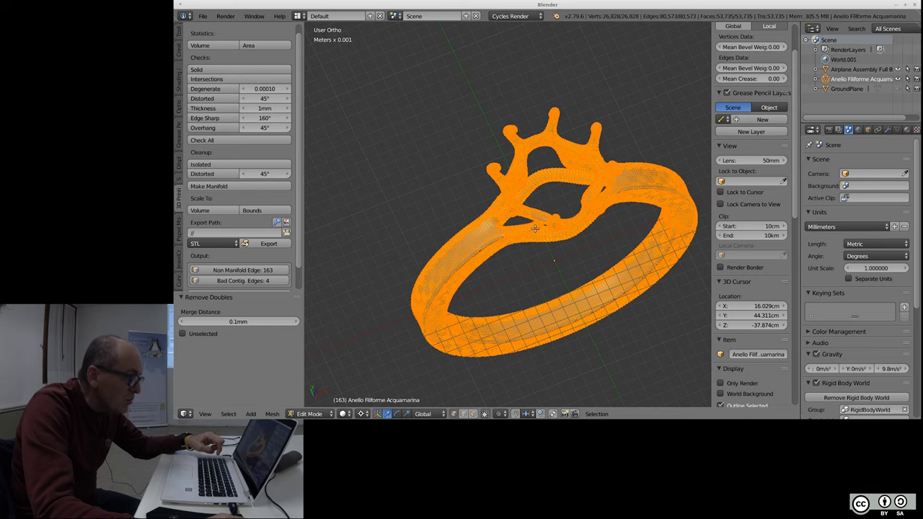
- Clear the mesh selection and zoom and orbit in toward the crown's prong tips
{"action": "key", "text": "a"}
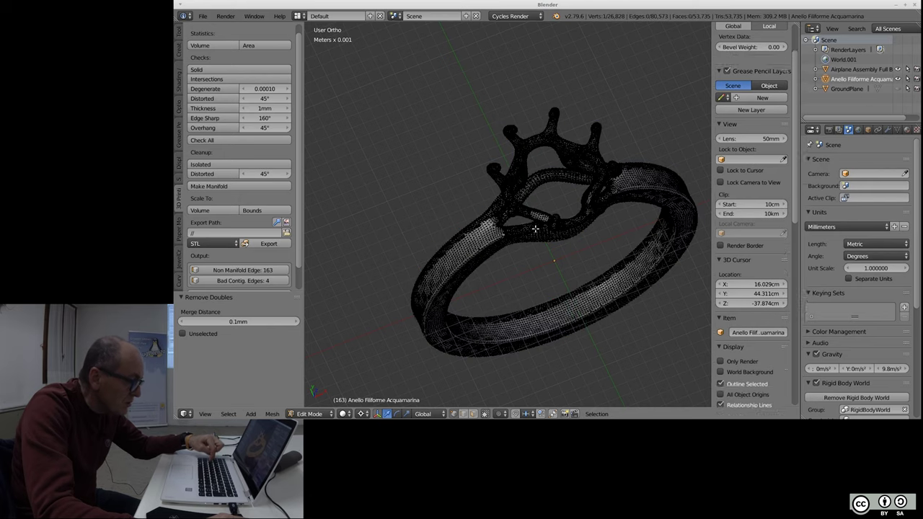
{"action": "scroll", "coordinate": [536, 229], "scroll_direction": "up", "scroll_amount": 5}
{"action": "scroll", "coordinate": [527, 210], "scroll_direction": "up", "scroll_amount": 3}
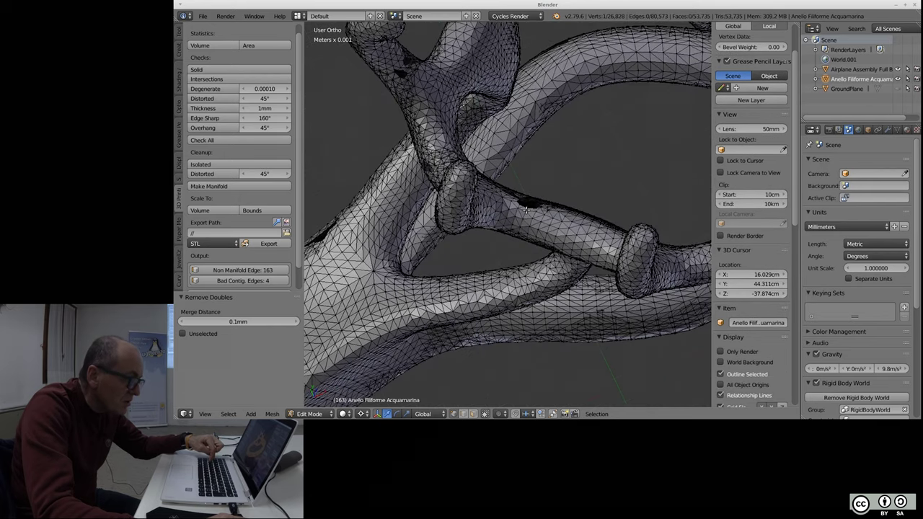
{"action": "scroll", "coordinate": [527, 210], "scroll_direction": "up", "scroll_amount": 3}
{"action": "scroll", "coordinate": [534, 198], "scroll_direction": "up", "scroll_amount": 2}
{"action": "scroll", "coordinate": [544, 192], "scroll_direction": "down", "scroll_amount": 1}
{"action": "scroll", "coordinate": [544, 197], "scroll_direction": "down", "scroll_amount": 1}
{"action": "mouse_move", "coordinate": [545, 196]}
{"action": "middle_mouse_down"}
{"action": "mouse_move", "coordinate": [542, 233]}
{"action": "mouse_move", "coordinate": [529, 241]}
{"action": "mouse_move", "coordinate": [541, 198]}
{"action": "mouse_move", "coordinate": [490, 264]}
{"action": "middle_mouse_up"}
{"action": "scroll", "coordinate": [529, 242], "scroll_direction": "down", "scroll_amount": 2}
{"action": "scroll", "coordinate": [534, 205], "scroll_direction": "down", "scroll_amount": 2}
- Select the three vertices of one triangle on an oval prong tip, then open MeasureIt
{"action": "middle_click_drag", "start_coordinate": [440, 92], "coordinate": [426, 94]}
{"action": "scroll", "coordinate": [418, 93], "scroll_direction": "up", "scroll_amount": 2}
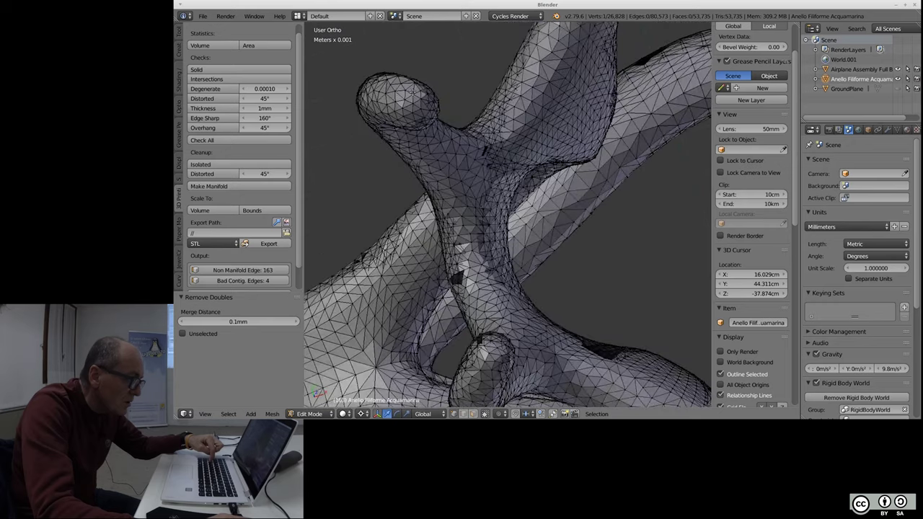
{"action": "scroll", "coordinate": [409, 95], "scroll_direction": "up", "scroll_amount": 2}
{"action": "scroll", "coordinate": [409, 94], "scroll_direction": "up", "scroll_amount": 3}
{"action": "scroll", "coordinate": [411, 99], "scroll_direction": "up", "scroll_amount": 3}
{"action": "right_click", "coordinate": [430, 110]}
{"action": "right_click", "coordinate": [390, 138], "text": "shift"}
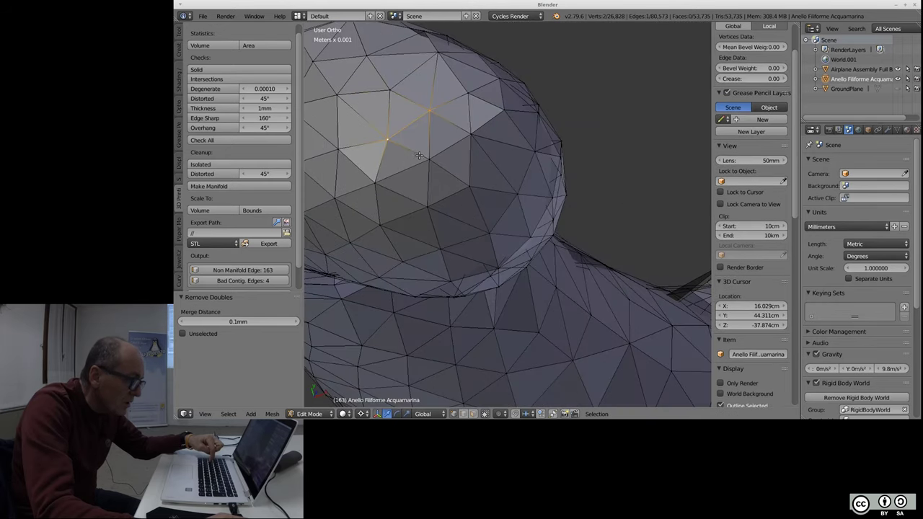
{"action": "right_click", "coordinate": [419, 156], "text": "shift"}
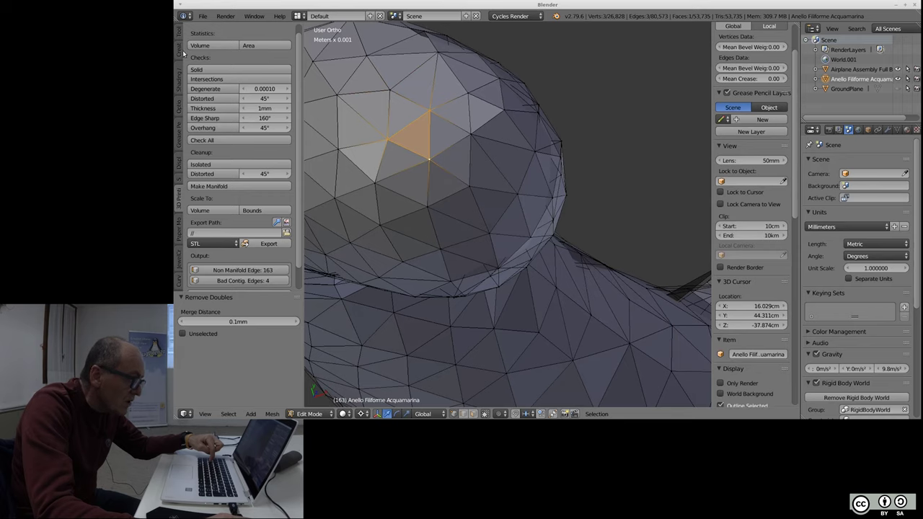
{"action": "left_click", "coordinate": [180, 165]}
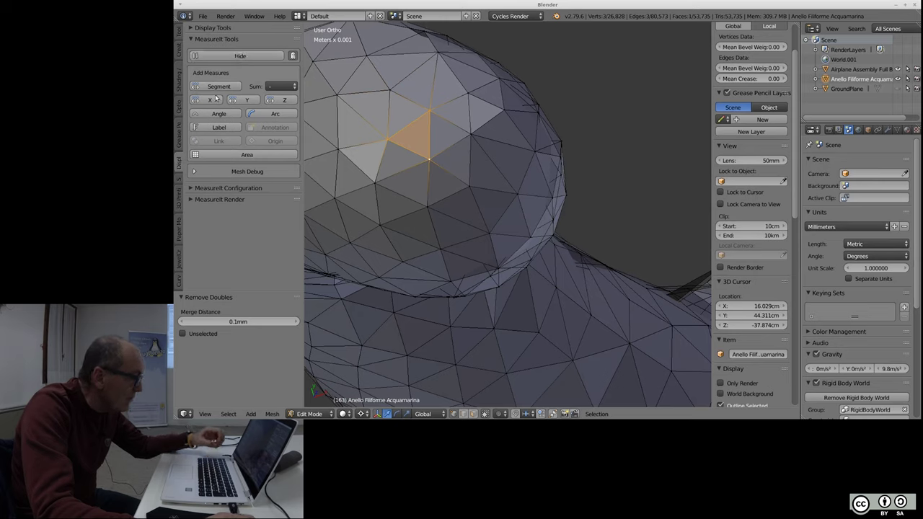
- Add a MeasureIt area measurement to the selected prong-tip triangle
{"action": "left_click", "coordinate": [228, 155]}
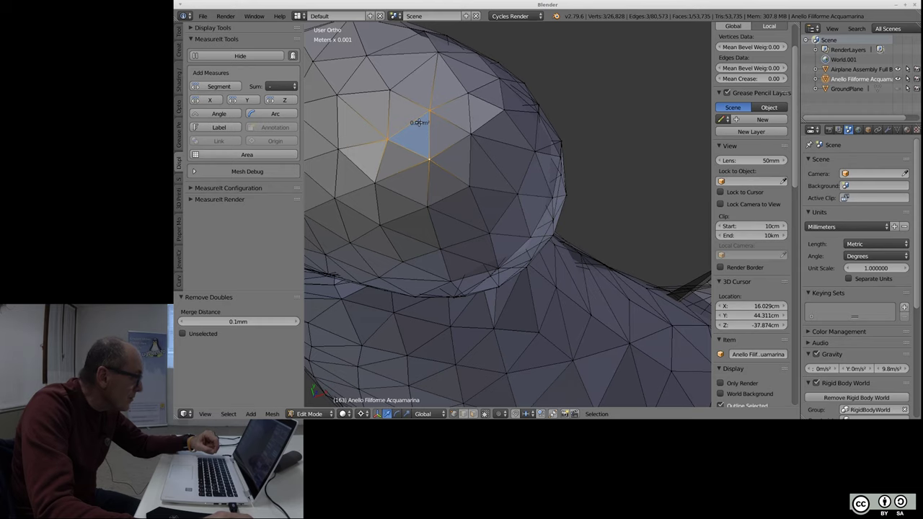
{"action": "scroll", "coordinate": [420, 122], "scroll_direction": "up", "scroll_amount": 2}
{"action": "scroll", "coordinate": [421, 120], "scroll_direction": "up", "scroll_amount": 1}
{"action": "scroll", "coordinate": [422, 120], "scroll_direction": "up", "scroll_amount": 2}
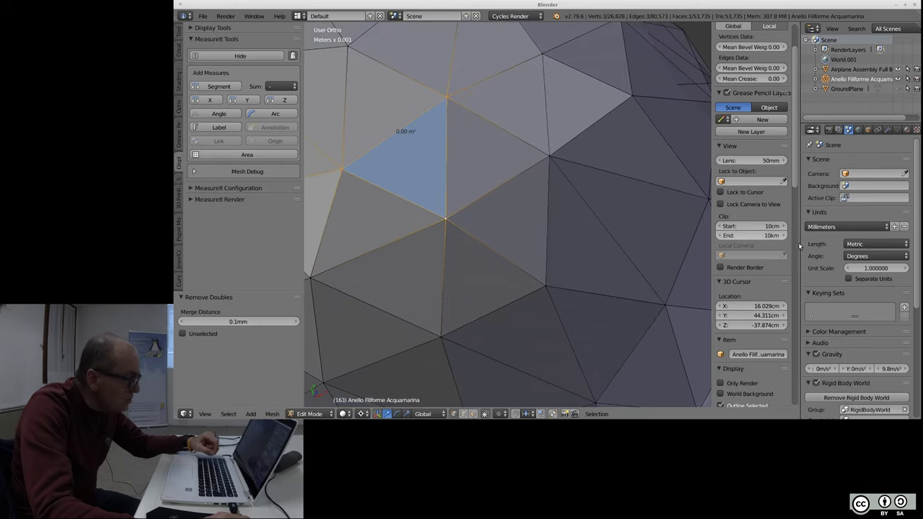
{"action": "scroll", "coordinate": [785, 274], "scroll_direction": "down", "scroll_amount": 5}
{"action": "scroll", "coordinate": [782, 303], "scroll_direction": "down", "scroll_amount": 5}
{"action": "scroll", "coordinate": [779, 333], "scroll_direction": "down", "scroll_amount": 5}
{"action": "scroll", "coordinate": [779, 339], "scroll_direction": "down", "scroll_amount": 2}
{"action": "scroll", "coordinate": [779, 353], "scroll_direction": "down", "scroll_amount": 2}
{"action": "scroll", "coordinate": [779, 368], "scroll_direction": "down", "scroll_amount": 1}
{"action": "scroll", "coordinate": [780, 382], "scroll_direction": "down", "scroll_amount": 2}
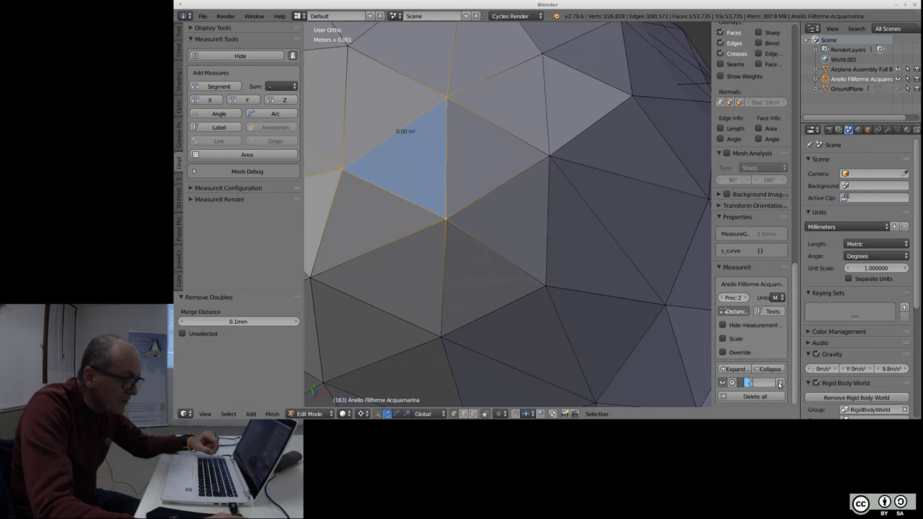
- Set the MeasureIt units to Millimeters so the area reads 0.01 mm²
{"action": "left_click", "coordinate": [778, 297]}
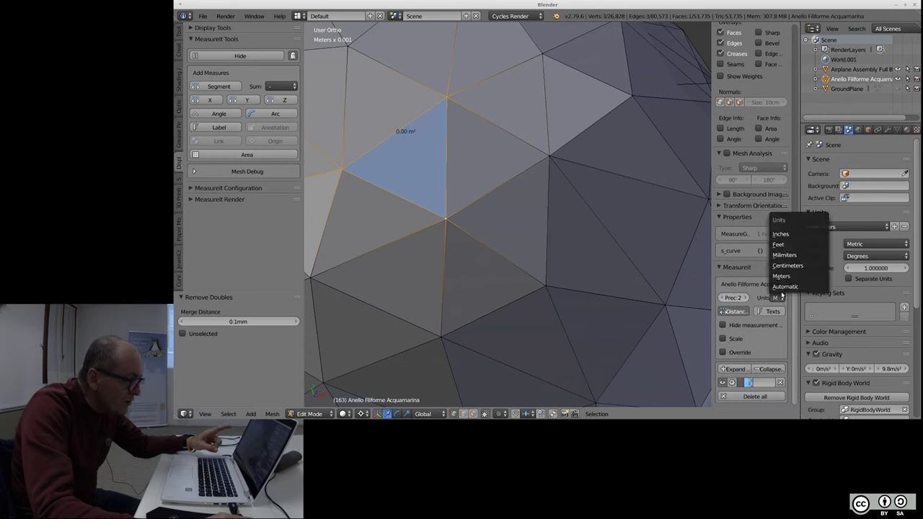
{"action": "left_click", "coordinate": [788, 255]}
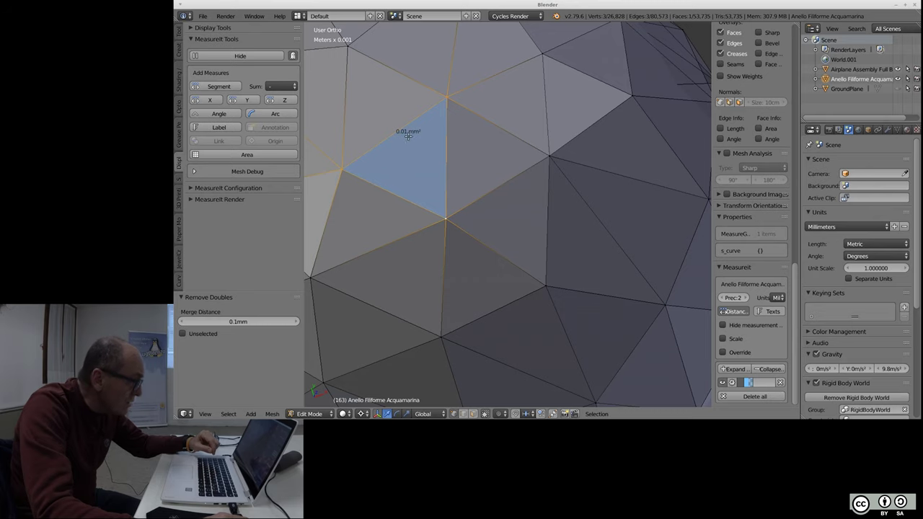
{"action": "scroll", "coordinate": [476, 158], "scroll_direction": "down", "scroll_amount": 6}
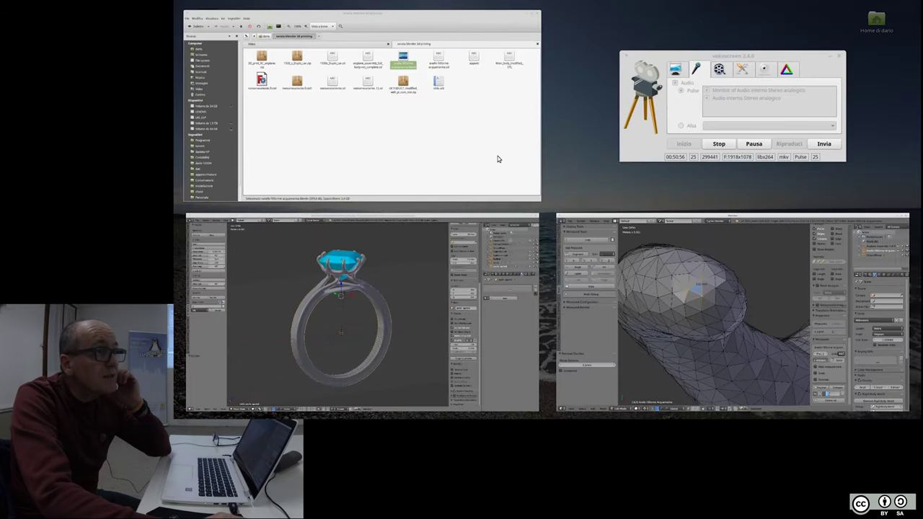
- Open slide.odt from the file manager in LibreOffice Writer and maximise its window
{"action": "left_click", "coordinate": [497, 158]}
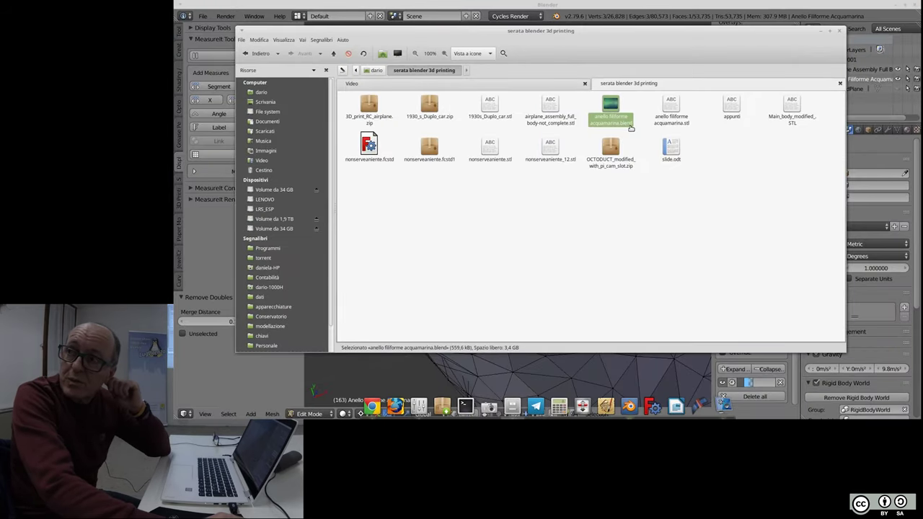
{"action": "right_click", "coordinate": [668, 157]}
{"action": "left_click", "coordinate": [657, 185]}
{"action": "double_click", "coordinate": [670, 152]}
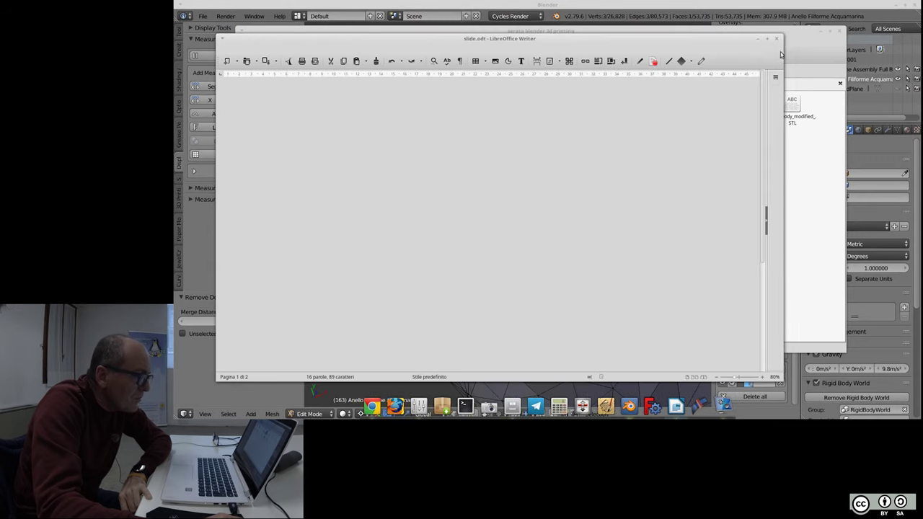
{"action": "left_click", "coordinate": [769, 40]}
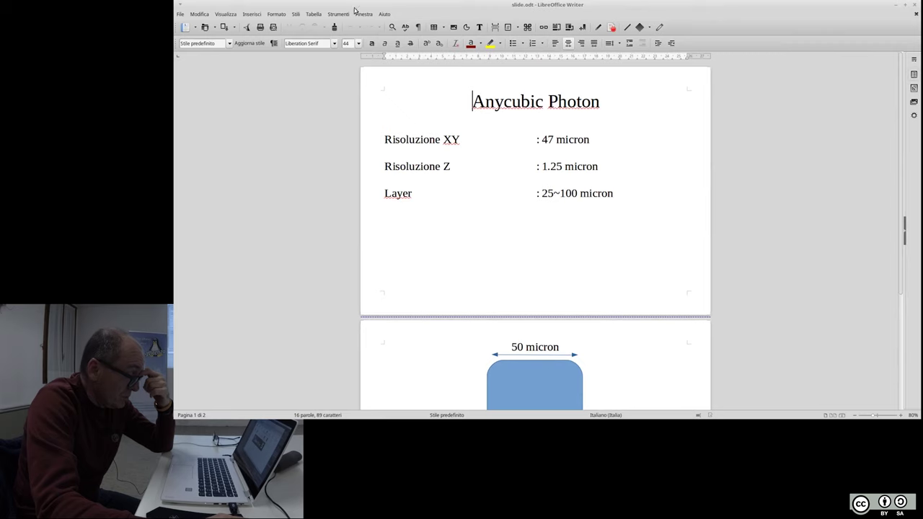
- Zoom in on slide.odt and scroll to the second page's 50 micron width diagram
{"action": "left_click", "coordinate": [227, 15]}
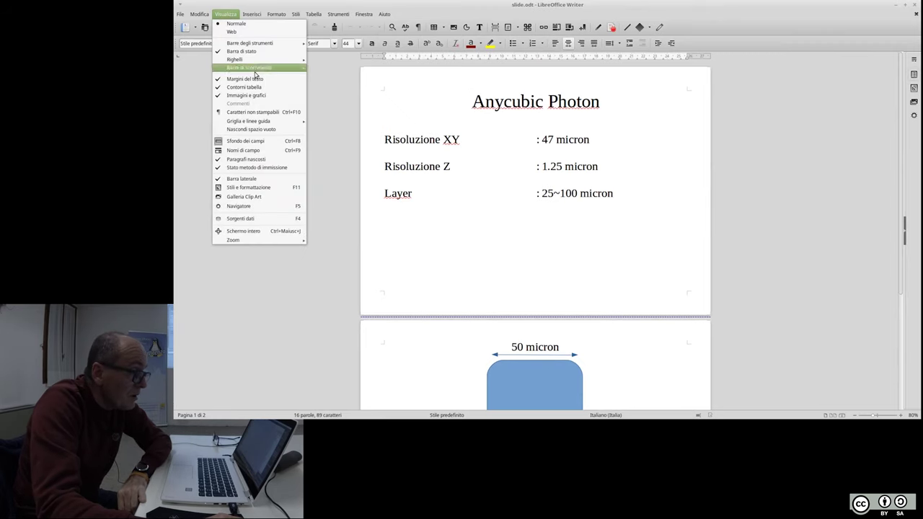
{"action": "left_click", "coordinate": [316, 176]}
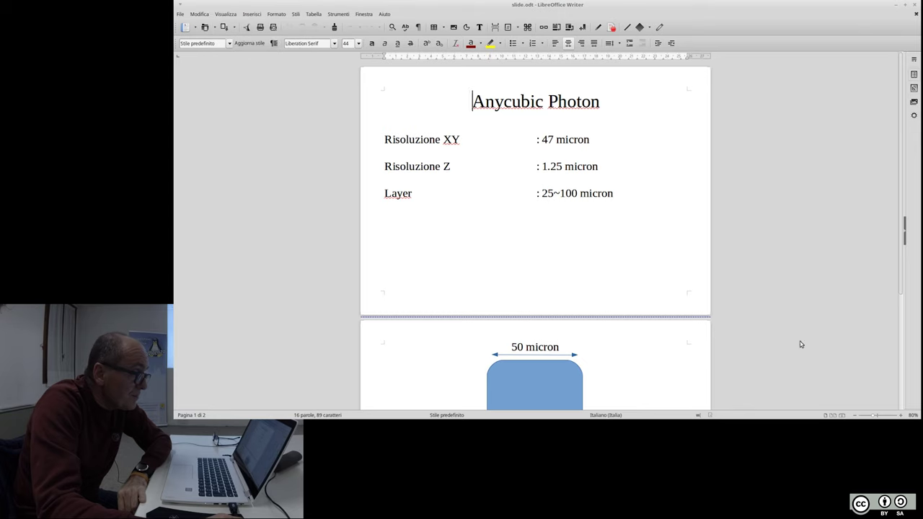
{"action": "left_click_drag", "start_coordinate": [868, 413], "coordinate": [889, 417]}
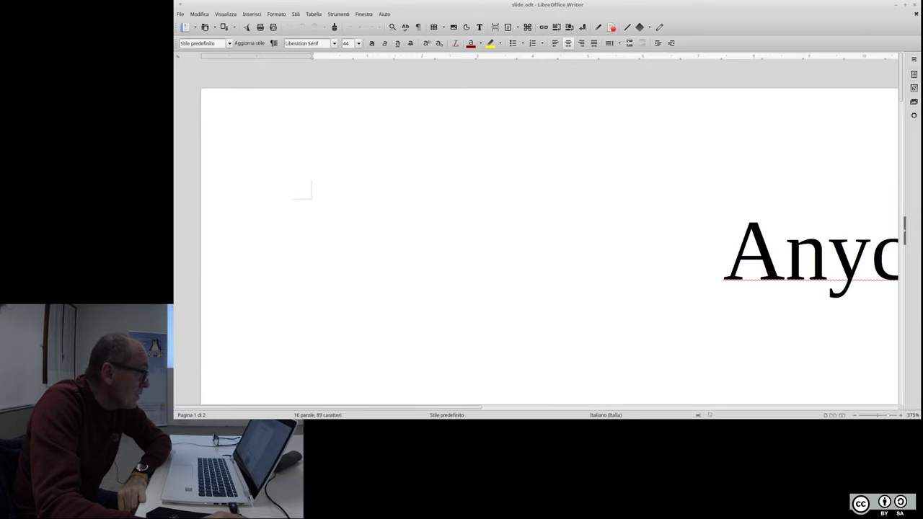
{"action": "scroll", "coordinate": [750, 279], "scroll_direction": "down", "scroll_amount": 5, "text": "ctrl"}
{"action": "scroll", "coordinate": [750, 279], "scroll_direction": "up", "scroll_amount": 1, "text": "ctrl"}
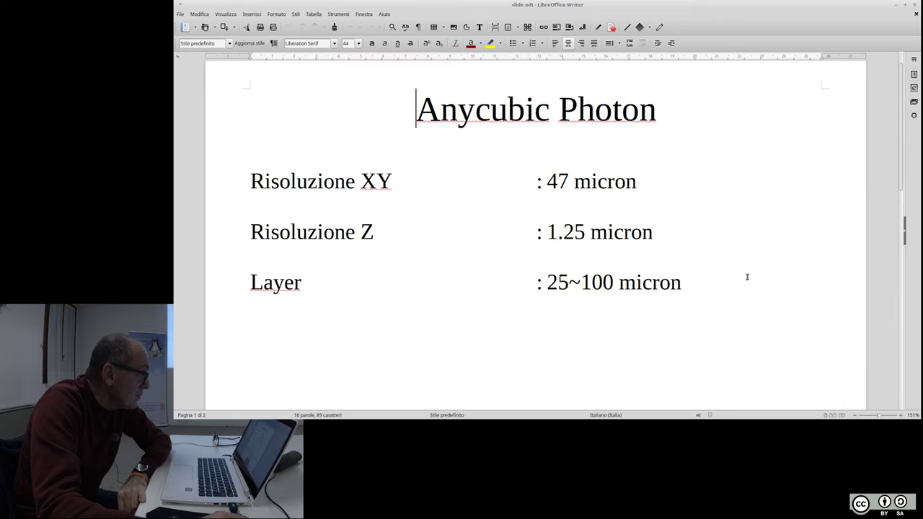
{"action": "scroll", "coordinate": [741, 261], "scroll_direction": "down", "scroll_amount": 1}
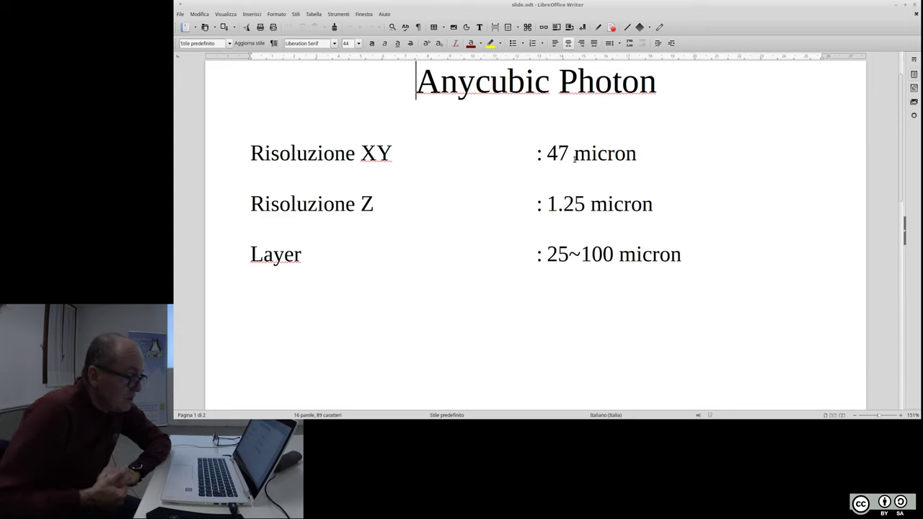
{"action": "scroll", "coordinate": [666, 199], "scroll_direction": "down", "scroll_amount": 1}
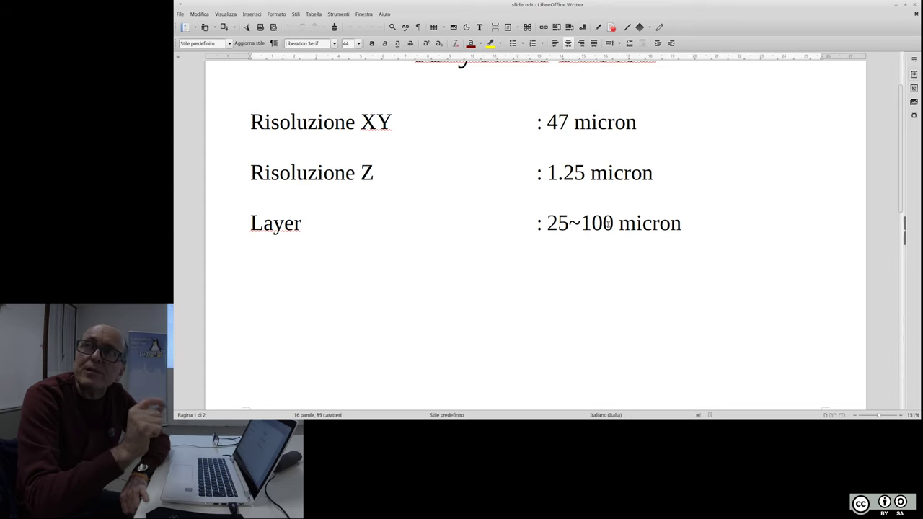
{"action": "scroll", "coordinate": [573, 264], "scroll_direction": "down", "scroll_amount": 2}
{"action": "scroll", "coordinate": [573, 264], "scroll_direction": "down", "scroll_amount": 1}
{"action": "scroll", "coordinate": [574, 264], "scroll_direction": "down", "scroll_amount": 2}
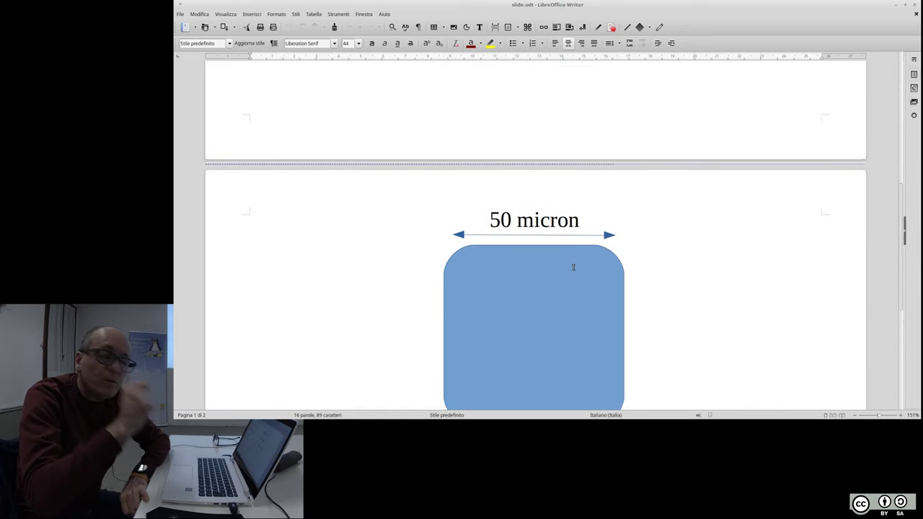
- Scroll the second page to read the area working: 50x50, 0,25 mm² (0,125 mm²)
{"action": "scroll", "coordinate": [617, 254], "scroll_direction": "down", "scroll_amount": 1}
{"action": "scroll", "coordinate": [643, 248], "scroll_direction": "down", "scroll_amount": 2}
{"action": "scroll", "coordinate": [643, 247], "scroll_direction": "down", "scroll_amount": 1}
{"action": "scroll", "coordinate": [643, 247], "scroll_direction": "up", "scroll_amount": 2}
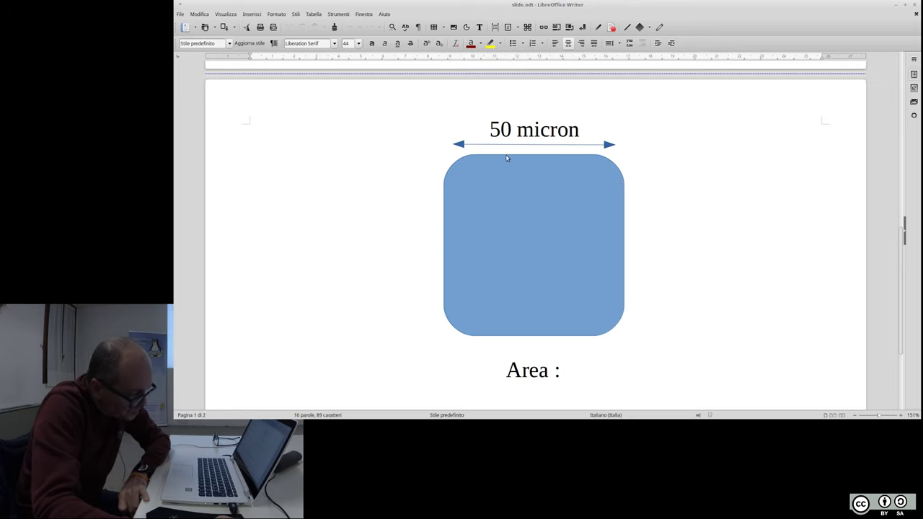
{"action": "scroll", "coordinate": [591, 264], "scroll_direction": "down", "scroll_amount": 3}
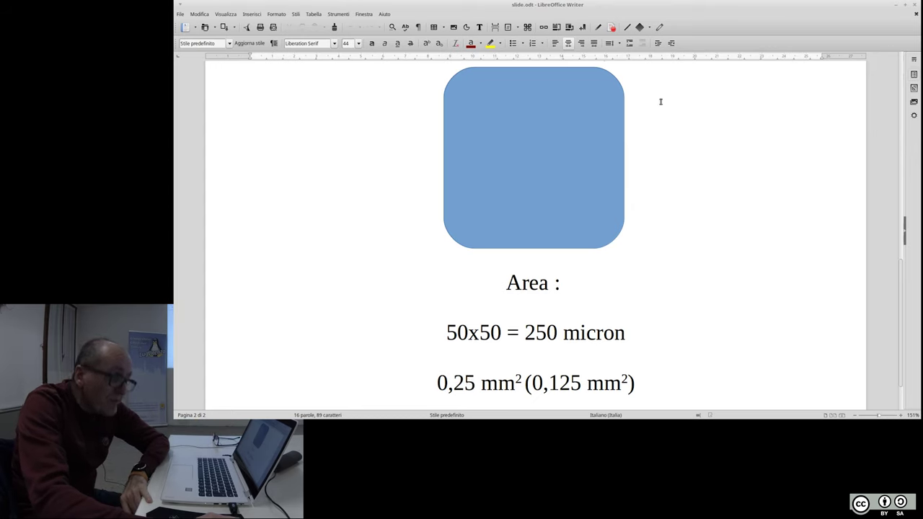
{"action": "scroll", "coordinate": [622, 232], "scroll_direction": "down", "scroll_amount": 2}
{"action": "scroll", "coordinate": [621, 233], "scroll_direction": "up", "scroll_amount": 4}
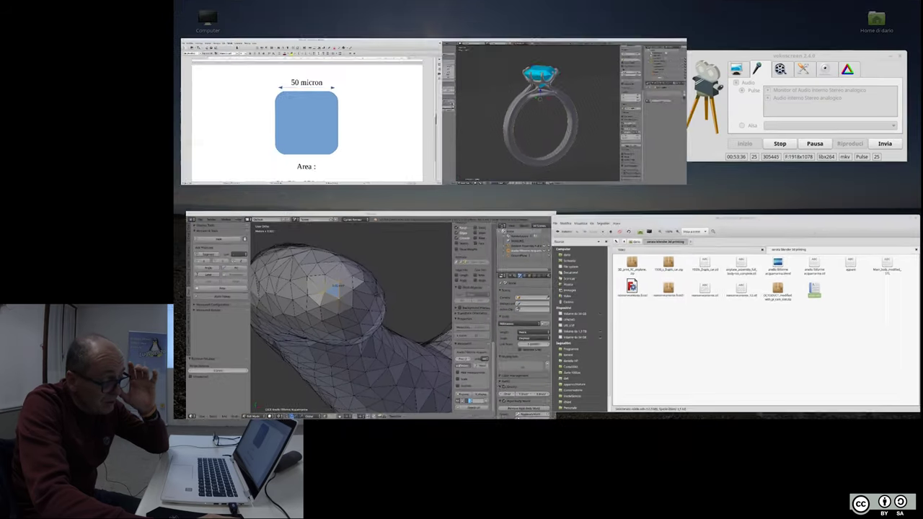
- Switch back to Blender, frame the 0.01 mm² face, and select one of its vertices
{"action": "key", "text": "shift+alt+Up"}
{"action": "left_click", "coordinate": [496, 312]}
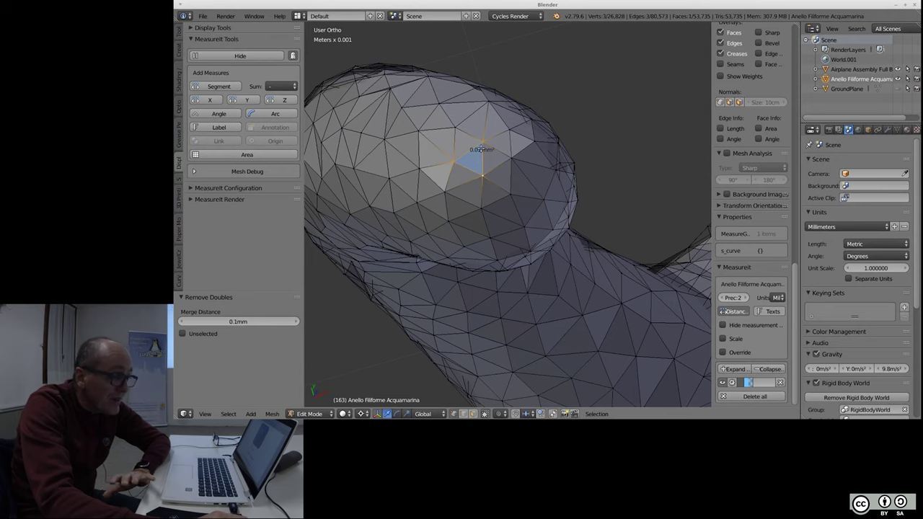
{"action": "key", "text": "KP_Decimal"}
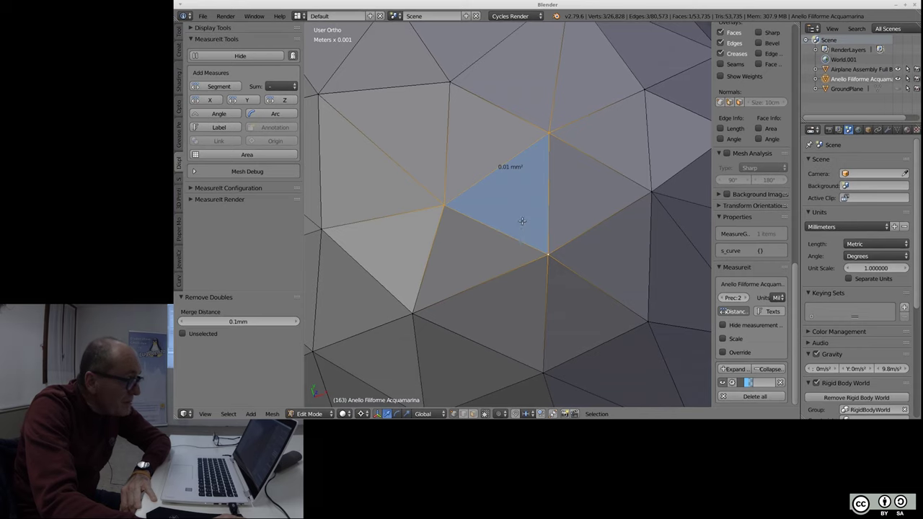
{"action": "left_click", "coordinate": [521, 173]}
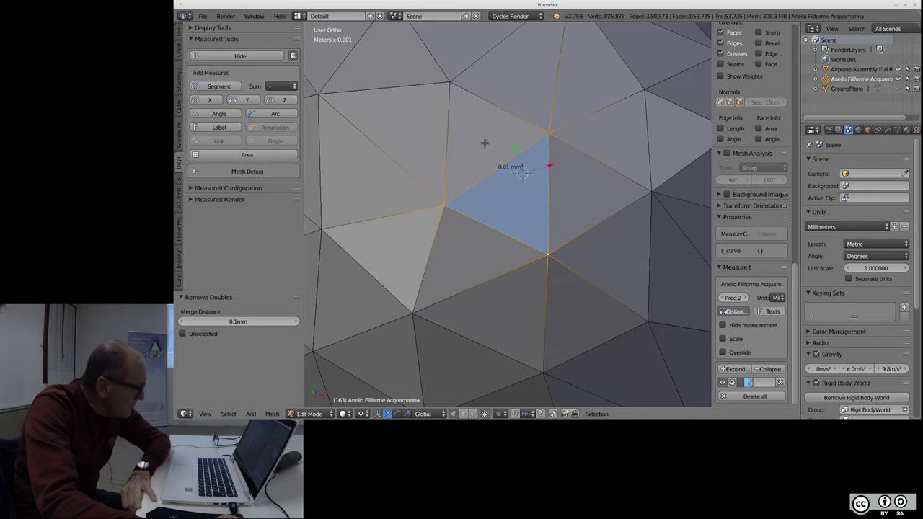
{"action": "key", "text": "a"}
{"action": "right_click", "coordinate": [549, 134]}
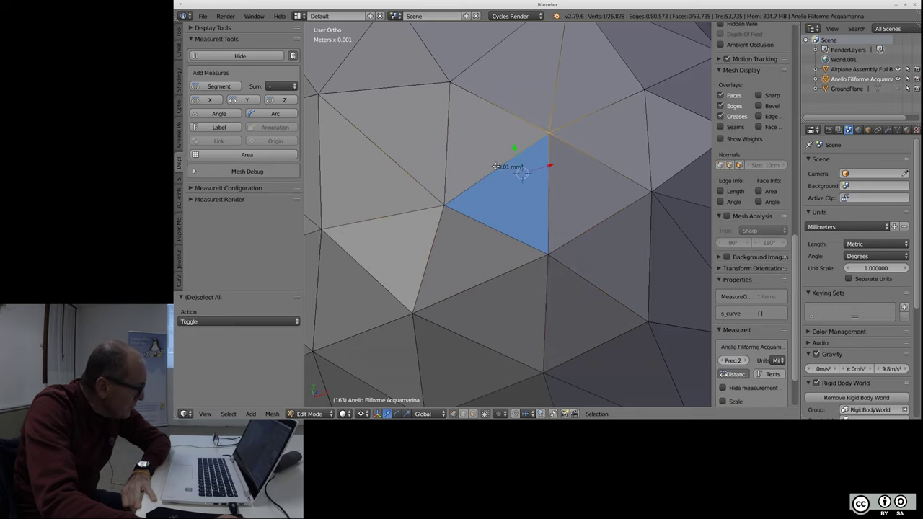
- Add a 0.13 mm MeasureIt segment between two vertices of the measured face
{"action": "right_click", "coordinate": [443, 205], "text": "shift"}
{"action": "left_click", "coordinate": [220, 86]}
{"action": "scroll", "coordinate": [529, 261], "scroll_direction": "down", "scroll_amount": 5}
{"action": "scroll", "coordinate": [548, 252], "scroll_direction": "down", "scroll_amount": 3}
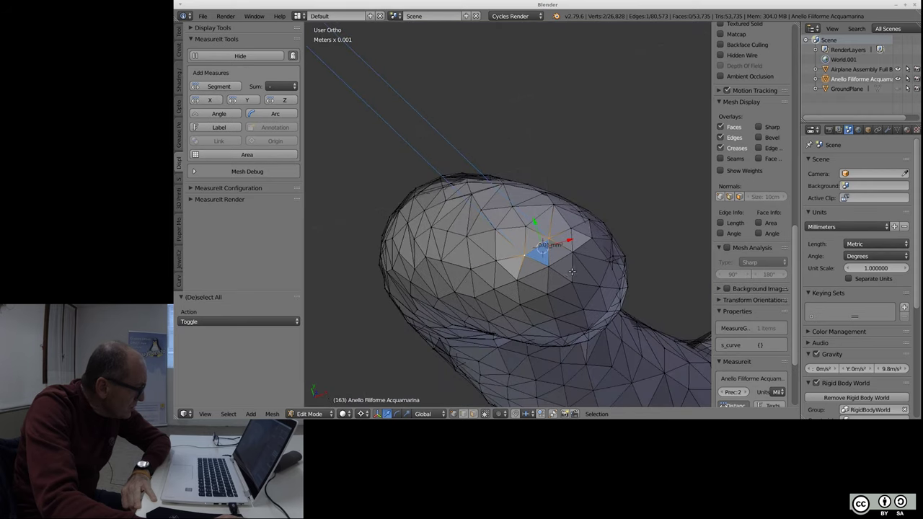
{"action": "scroll", "coordinate": [602, 246], "scroll_direction": "down", "scroll_amount": 3}
{"action": "scroll", "coordinate": [601, 246], "scroll_direction": "down", "scroll_amount": 3}
{"action": "scroll", "coordinate": [591, 260], "scroll_direction": "down", "scroll_amount": 2}
{"action": "scroll", "coordinate": [577, 281], "scroll_direction": "down", "scroll_amount": 2}
{"action": "scroll", "coordinate": [556, 320], "scroll_direction": "down", "scroll_amount": 2}
{"action": "scroll", "coordinate": [556, 320], "scroll_direction": "down", "scroll_amount": 2}
{"action": "scroll", "coordinate": [558, 321], "scroll_direction": "down", "scroll_amount": 2}
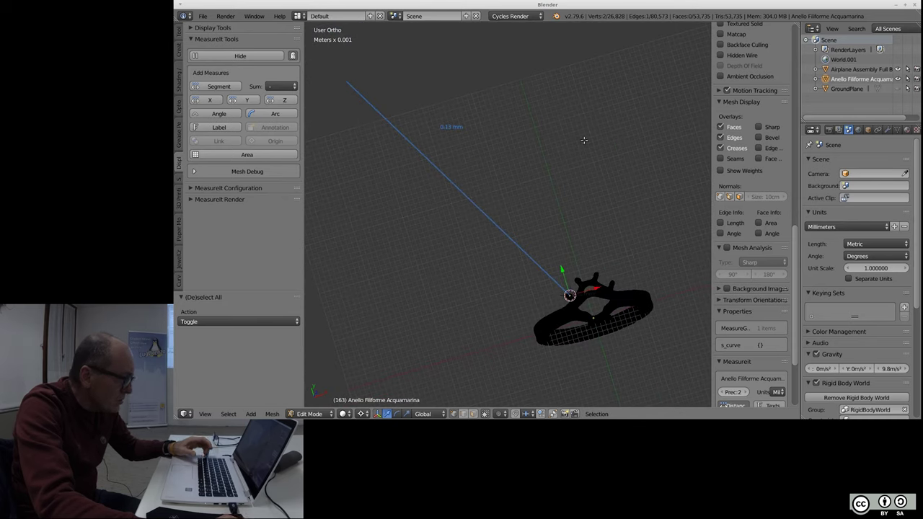
{"action": "scroll", "coordinate": [771, 321], "scroll_direction": "down", "scroll_amount": 3}
{"action": "scroll", "coordinate": [770, 324], "scroll_direction": "down", "scroll_amount": 1}
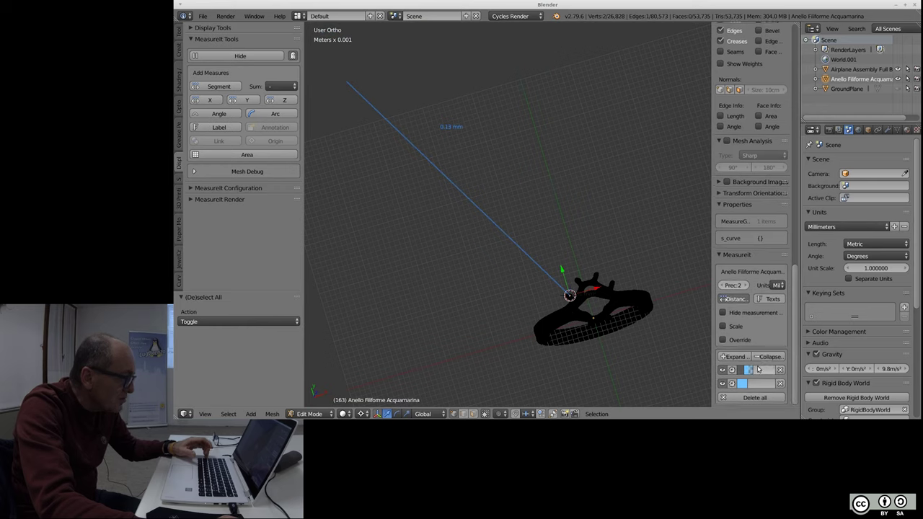
{"action": "scroll", "coordinate": [758, 324], "scroll_direction": "down", "scroll_amount": 1}
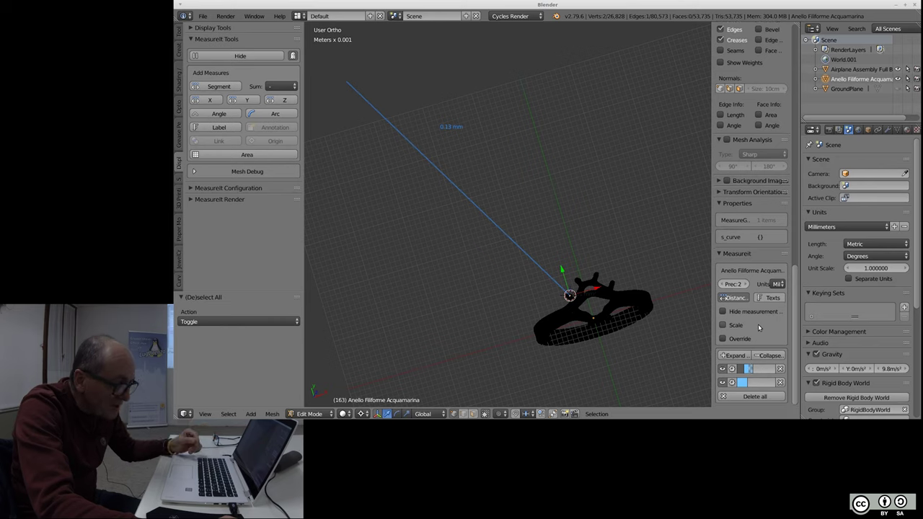
- Expand the settings of both MeasureIt measurements in the panel
{"action": "left_click", "coordinate": [731, 369]}
{"action": "scroll", "coordinate": [731, 370], "scroll_direction": "down", "scroll_amount": 2}
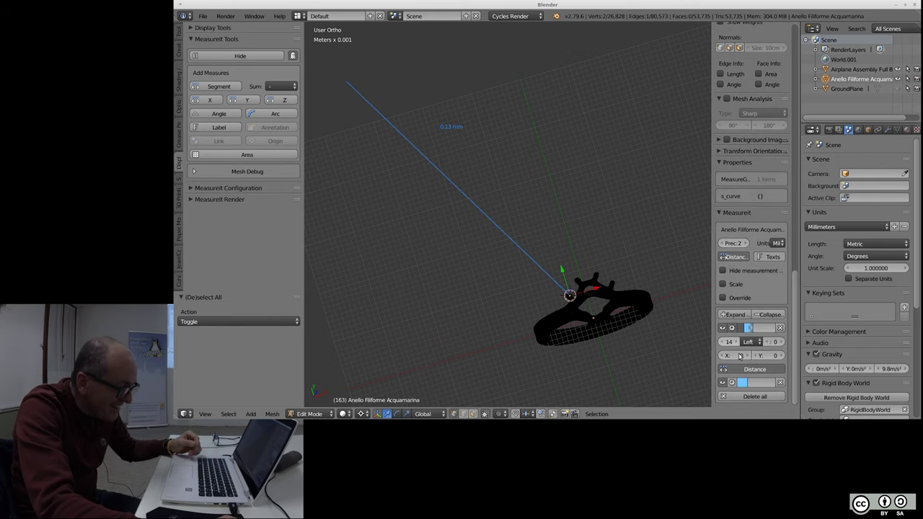
{"action": "left_click", "coordinate": [731, 382]}
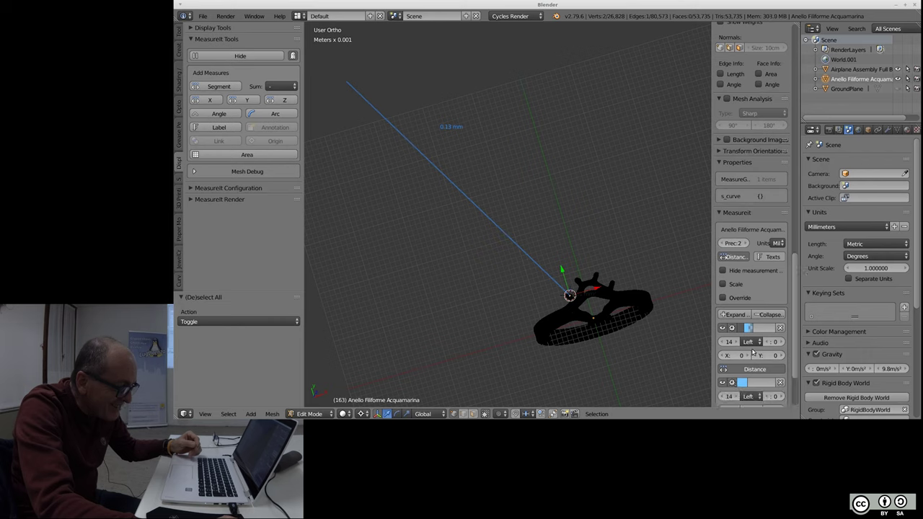
{"action": "scroll", "coordinate": [731, 382], "scroll_direction": "down", "scroll_amount": 3}
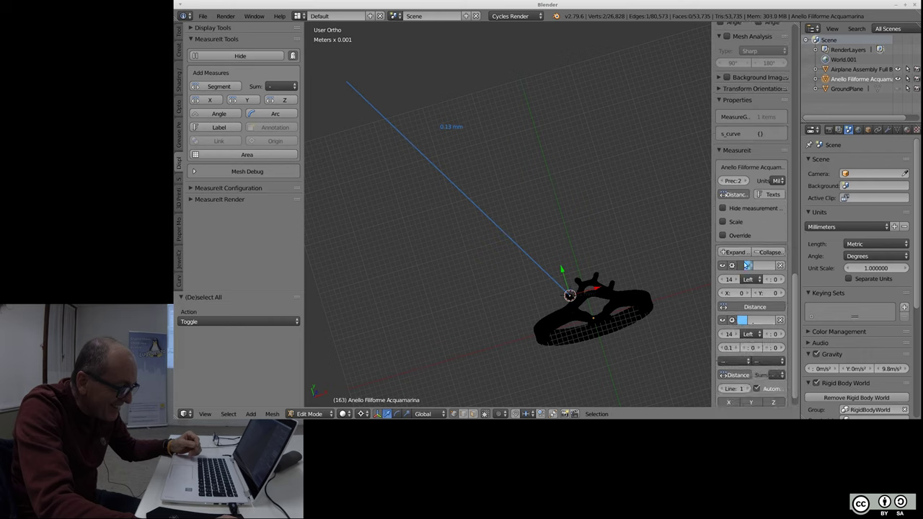
- Set the second measurement's offset to 0.010, check its 0.13 mm line near the vertex, then launch the calculator
{"action": "left_click_drag", "start_coordinate": [712, 293], "coordinate": [679, 298]}
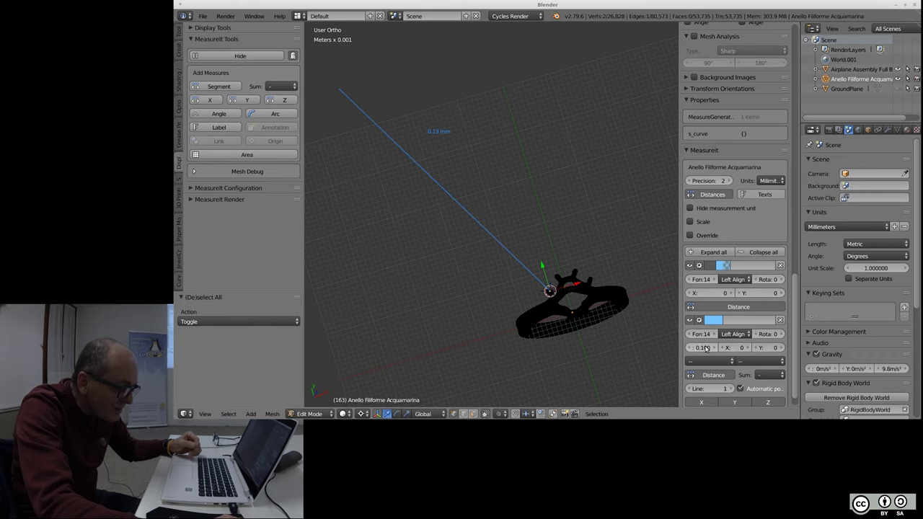
{"action": "mouse_move", "coordinate": [704, 348]}
{"action": "left_mouse_down"}
{"action": "mouse_move", "coordinate": [714, 348]}
{"action": "mouse_move", "coordinate": [694, 348]}
{"action": "left_mouse_up"}
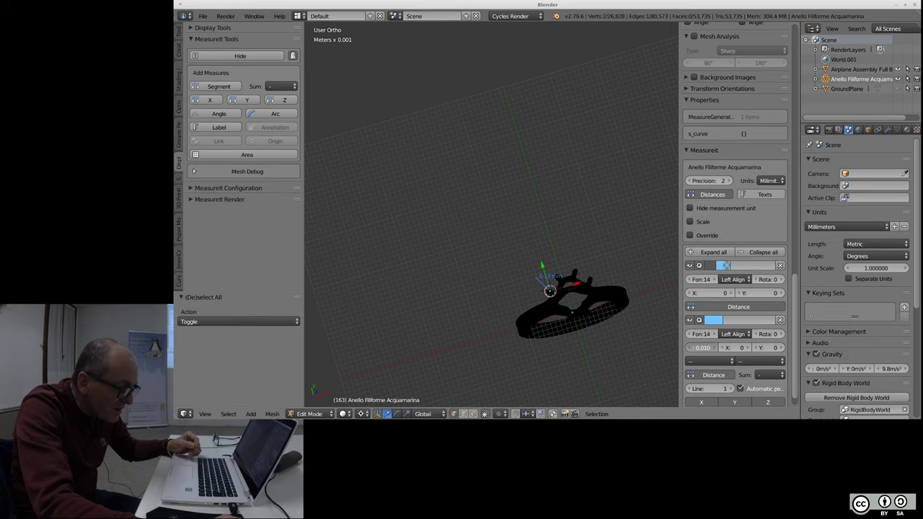
{"action": "scroll", "coordinate": [531, 274], "scroll_direction": "up", "scroll_amount": 2}
{"action": "scroll", "coordinate": [525, 261], "scroll_direction": "up", "scroll_amount": 3}
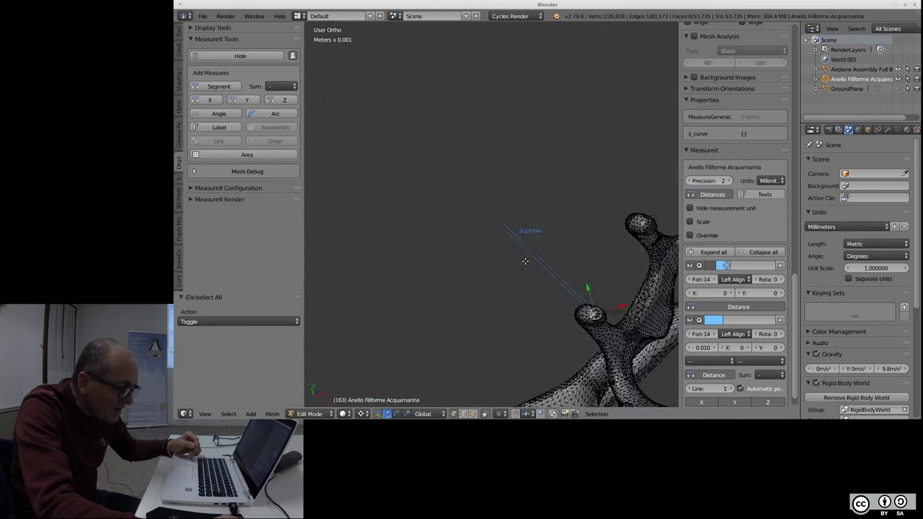
{"action": "scroll", "coordinate": [516, 251], "scroll_direction": "up", "scroll_amount": 3}
{"action": "scroll", "coordinate": [477, 207], "scroll_direction": "down", "scroll_amount": 2}
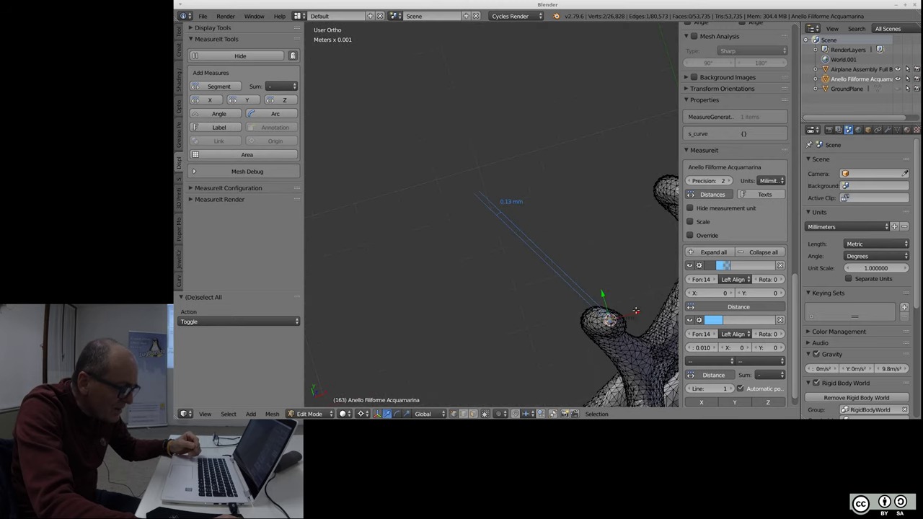
{"action": "scroll", "coordinate": [635, 302], "scroll_direction": "up", "scroll_amount": 2}
{"action": "scroll", "coordinate": [613, 303], "scroll_direction": "up", "scroll_amount": 2}
{"action": "scroll", "coordinate": [593, 306], "scroll_direction": "up", "scroll_amount": 2}
{"action": "scroll", "coordinate": [593, 306], "scroll_direction": "up", "scroll_amount": 3}
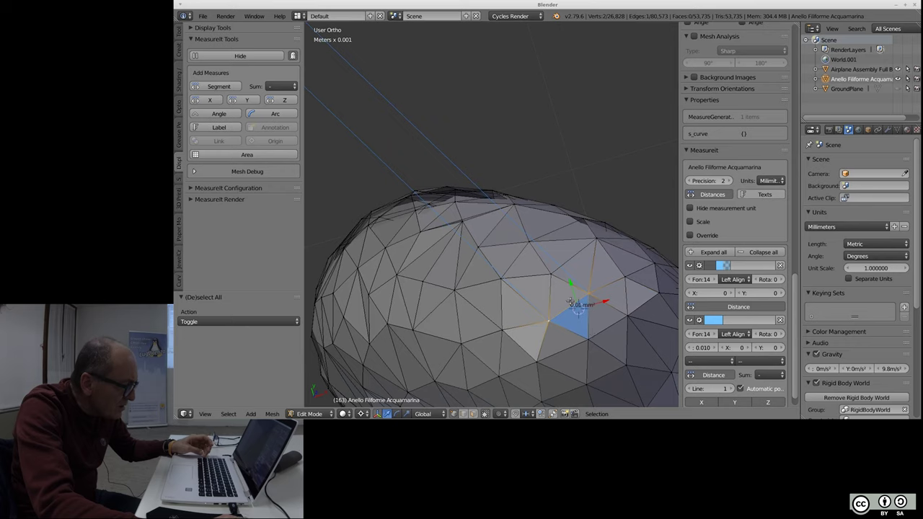
{"action": "scroll", "coordinate": [598, 319], "scroll_direction": "down", "scroll_amount": 3}
{"action": "scroll", "coordinate": [570, 288], "scroll_direction": "down", "scroll_amount": 1}
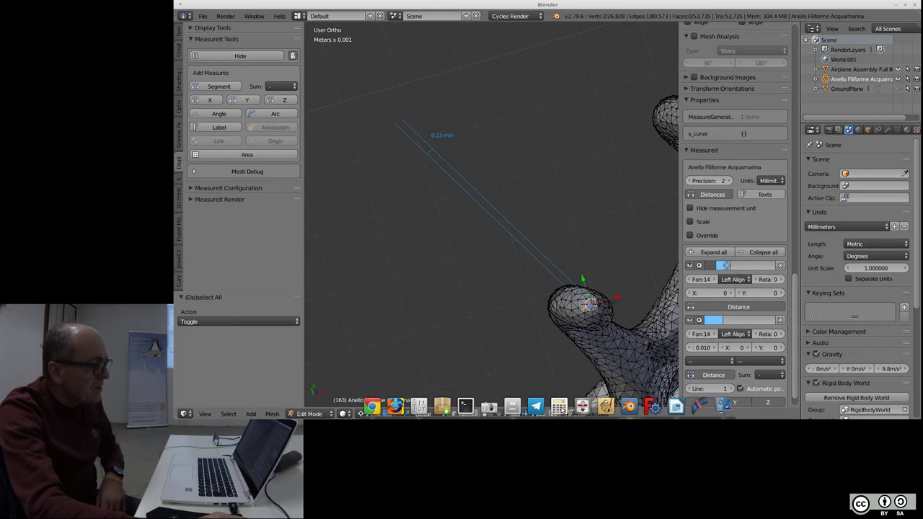
{"action": "key", "text": "XF86Calculator"}
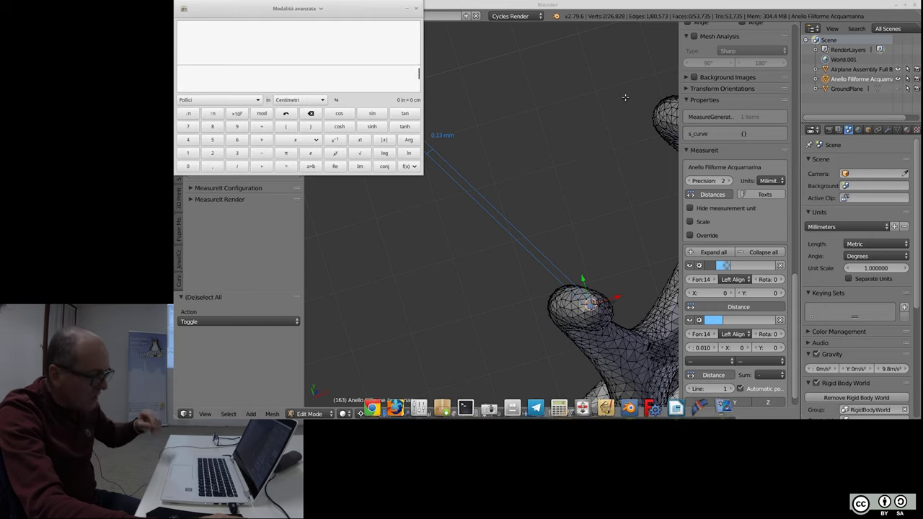
- Move the calculator away from the model, enter 0,13, then show all open windows
{"action": "left_click_drag", "start_coordinate": [340, 8], "coordinate": [791, 130]}
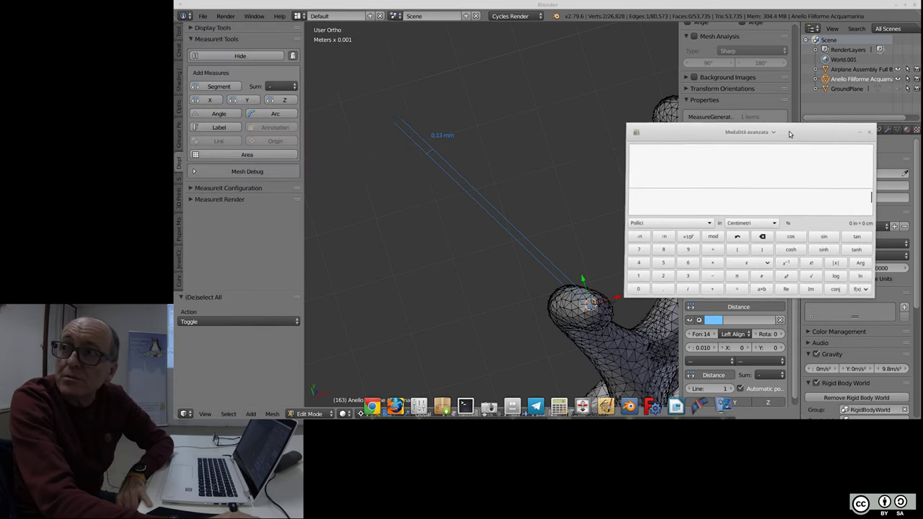
{"action": "left_click", "coordinate": [639, 288]}
{"action": "left_click", "coordinate": [664, 289]}
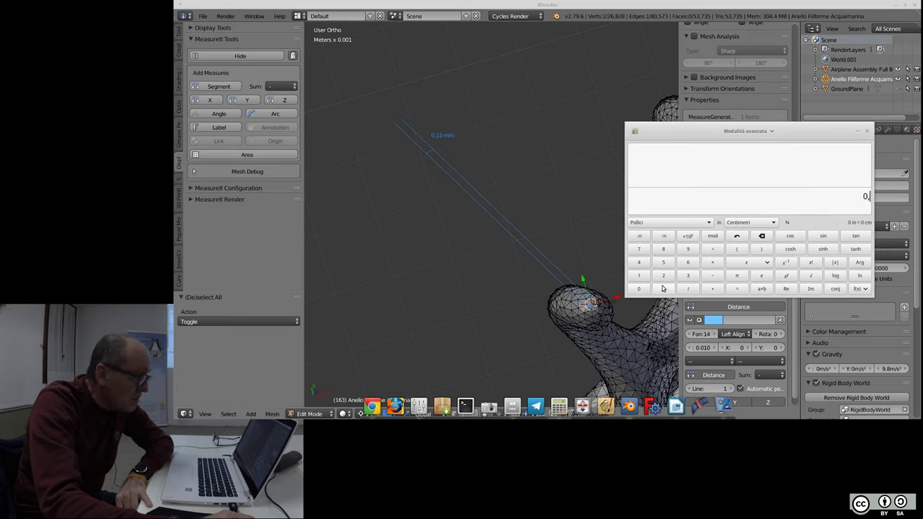
{"action": "left_click", "coordinate": [641, 279]}
{"action": "left_click", "coordinate": [682, 278]}
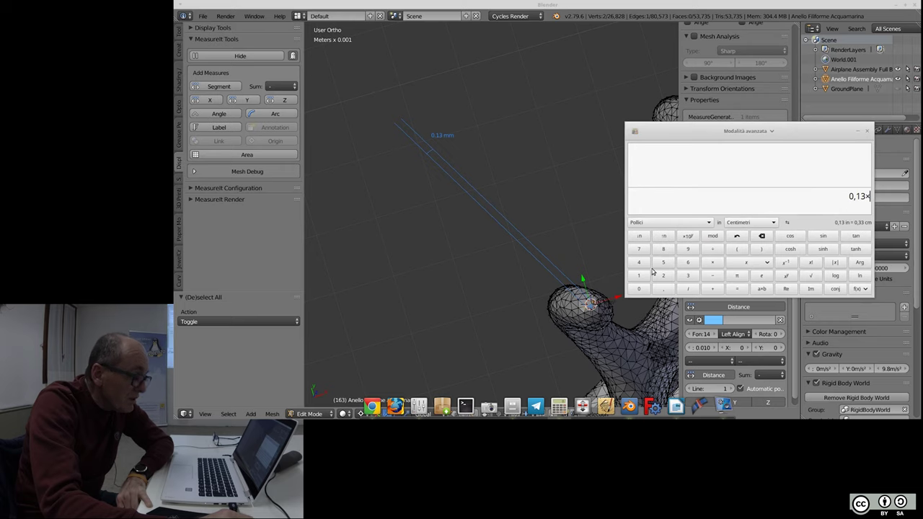
{"action": "key", "text": "BackSpace"}
{"action": "key", "text": "BackSpace"}
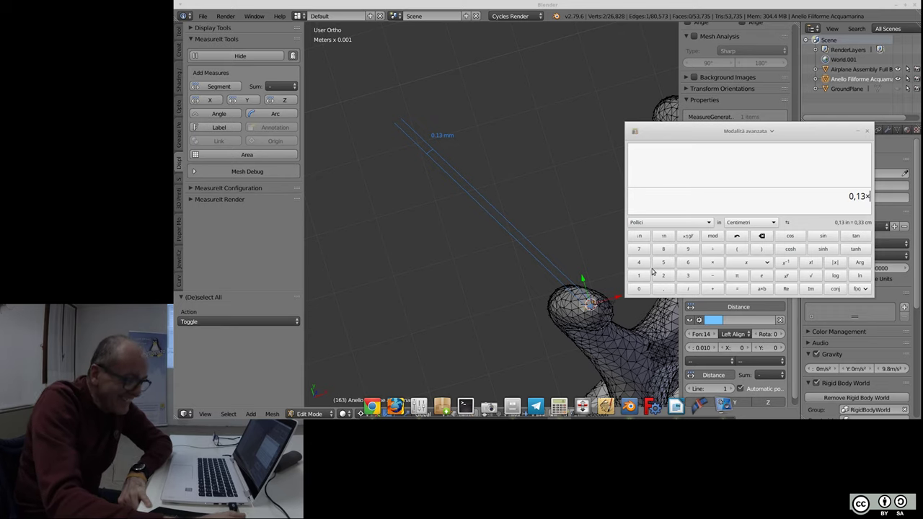
{"action": "key", "text": "super+w"}
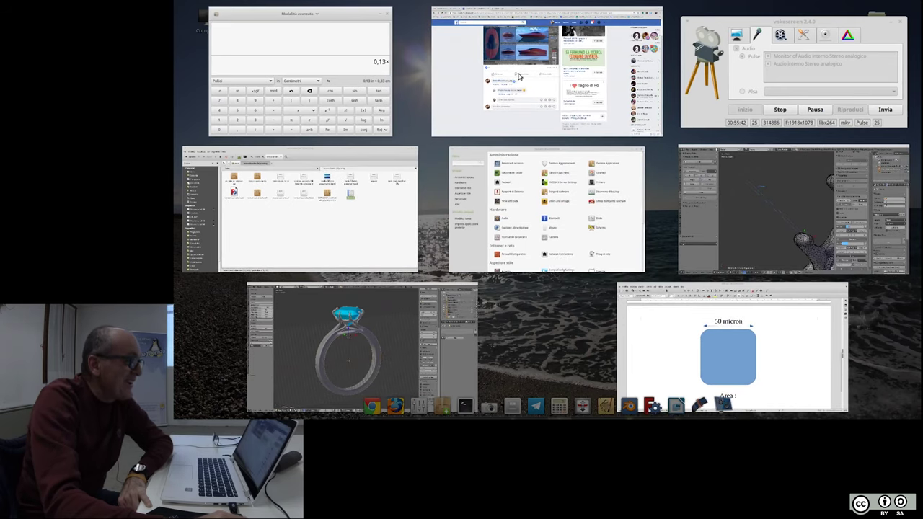
- Search Google for 'altezza triangolo equilatero' in a new Chrome tab
{"action": "left_click", "coordinate": [526, 120]}
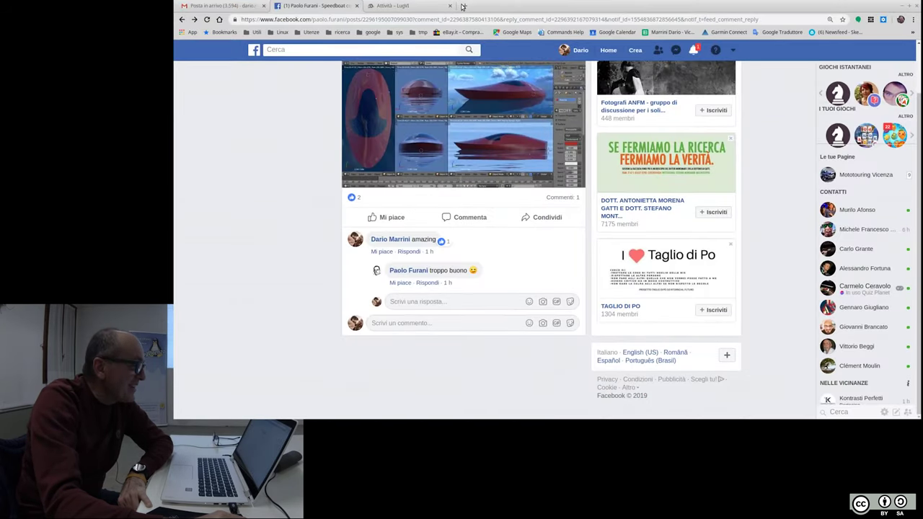
{"action": "left_click", "coordinate": [462, 7]}
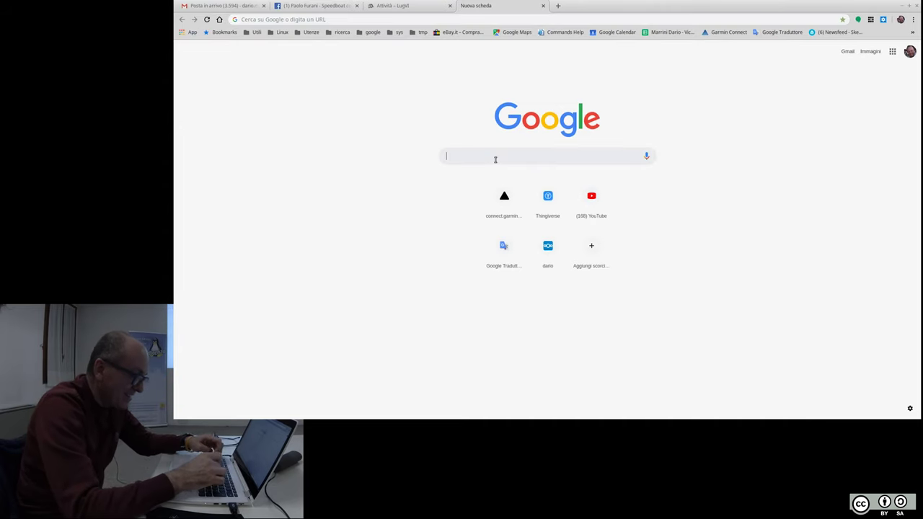
{"action": "type", "text": "altezza "}
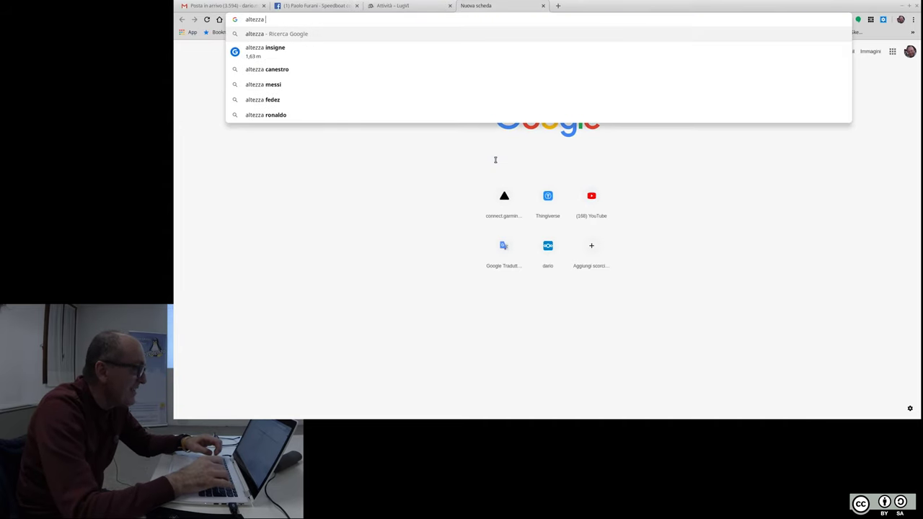
{"action": "type", "text": "triangolo "}
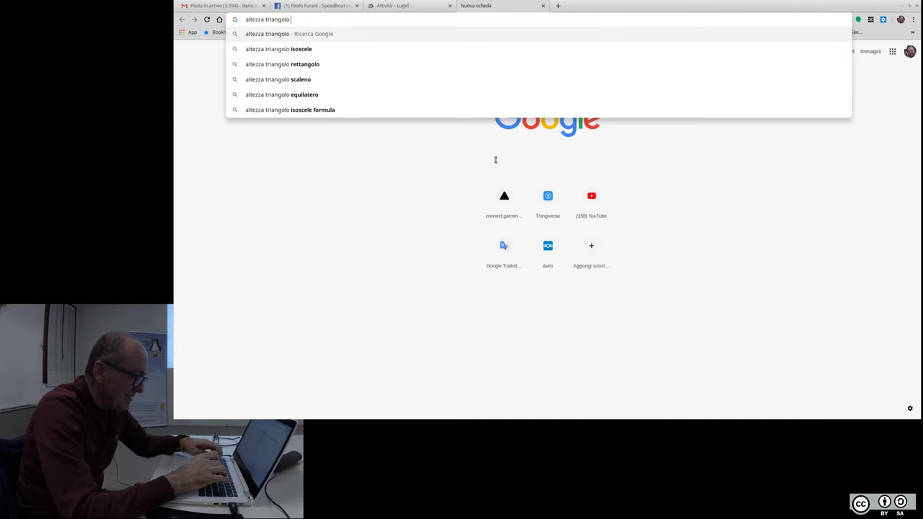
{"action": "type", "text": "equilatero"}
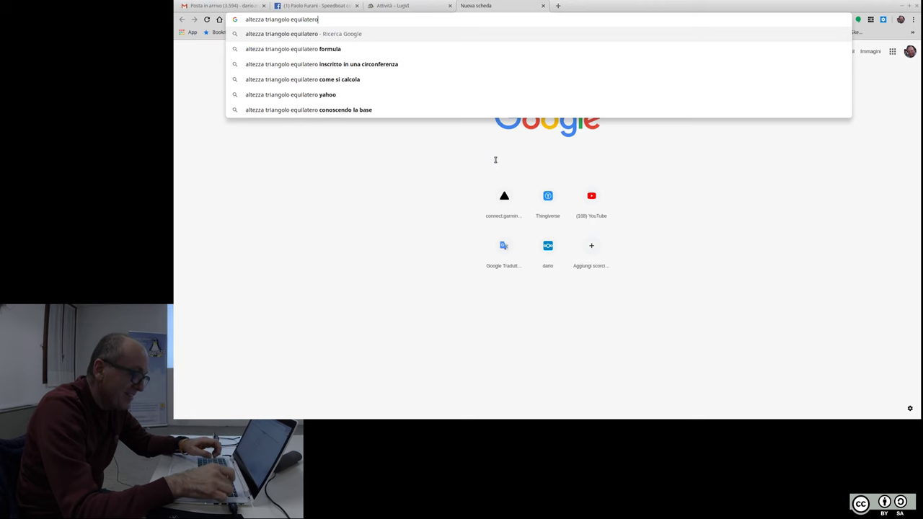
{"action": "key", "text": "Return"}
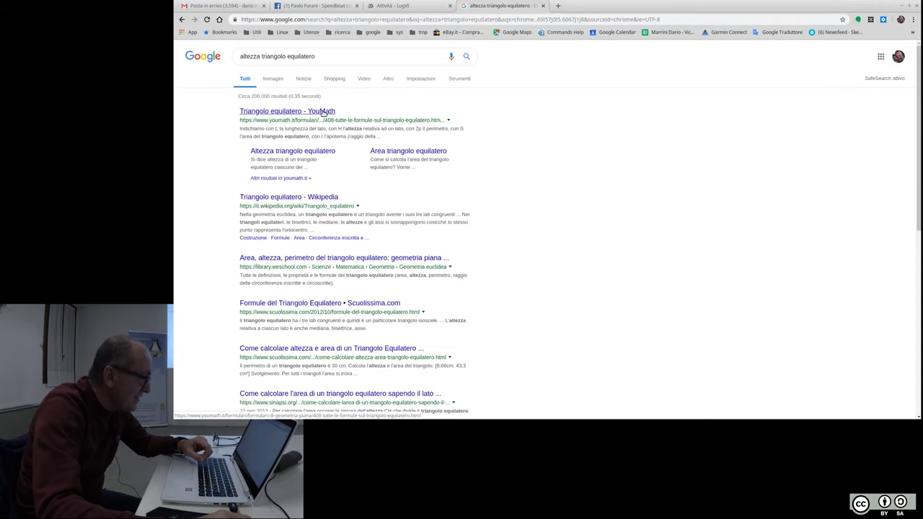
- Open YouMath's Triangolo equilatero page, accept cookies, and scroll down to its formula table
{"action": "left_click", "coordinate": [323, 111]}
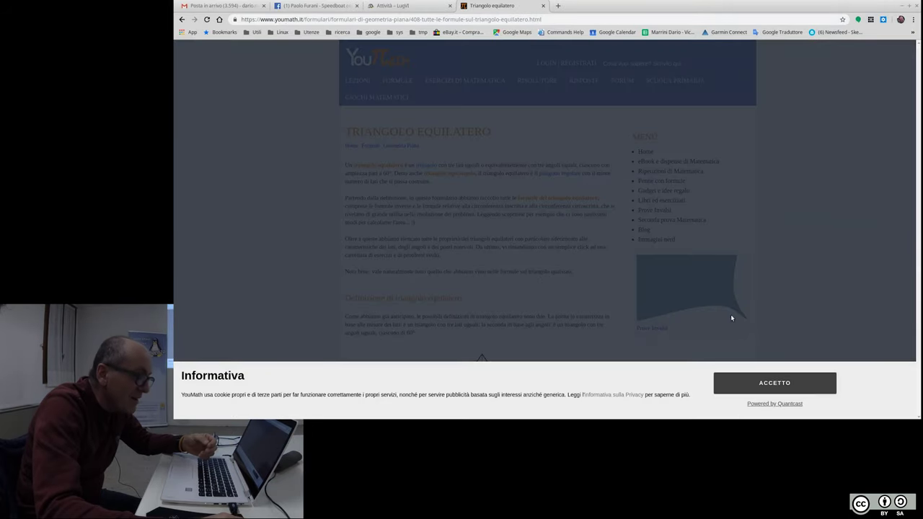
{"action": "left_click", "coordinate": [742, 389]}
{"action": "scroll", "coordinate": [493, 278], "scroll_direction": "down", "scroll_amount": 3}
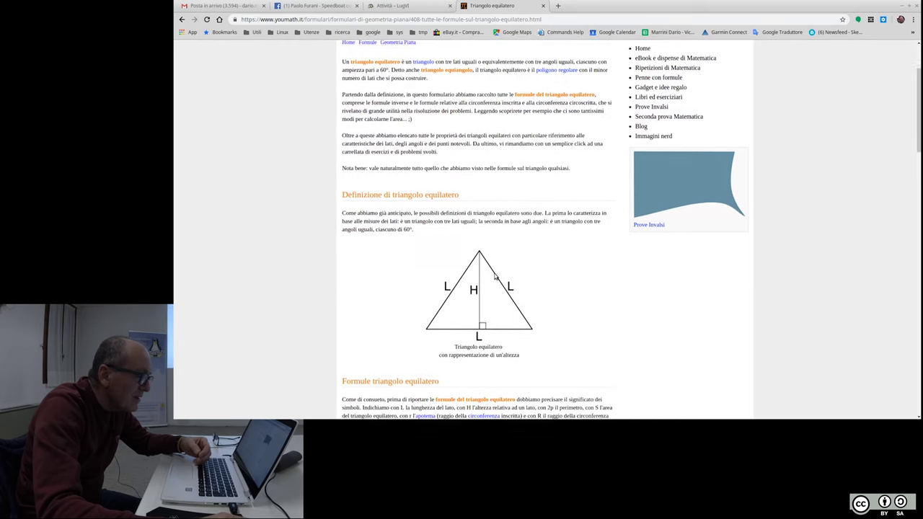
{"action": "scroll", "coordinate": [494, 277], "scroll_direction": "down", "scroll_amount": 2}
{"action": "scroll", "coordinate": [495, 274], "scroll_direction": "up", "scroll_amount": 5}
{"action": "scroll", "coordinate": [502, 273], "scroll_direction": "down", "scroll_amount": 2}
{"action": "scroll", "coordinate": [502, 273], "scroll_direction": "down", "scroll_amount": 2}
{"action": "scroll", "coordinate": [503, 270], "scroll_direction": "down", "scroll_amount": 2}
{"action": "scroll", "coordinate": [505, 269], "scroll_direction": "down", "scroll_amount": 3}
{"action": "scroll", "coordinate": [505, 269], "scroll_direction": "down", "scroll_amount": 4}
{"action": "scroll", "coordinate": [505, 270], "scroll_direction": "down", "scroll_amount": 2}
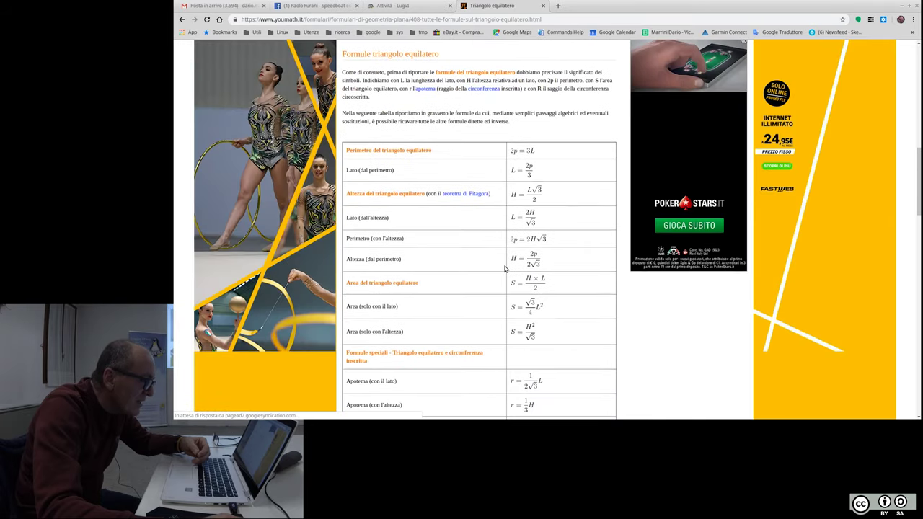
{"action": "key", "text": "ctrl+alt+Down"}
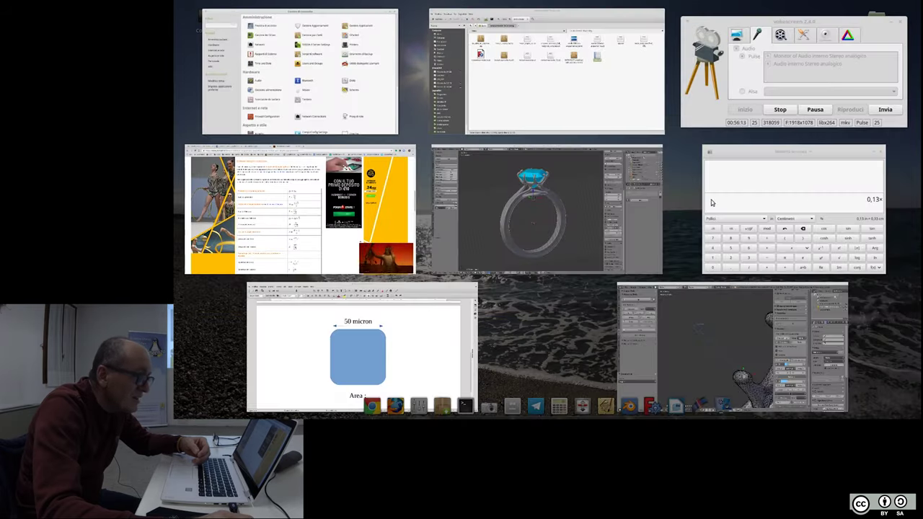
- Close the Keyboard Preferences dialog over Blender and clear the calculator's entry
{"action": "left_click", "coordinate": [760, 285]}
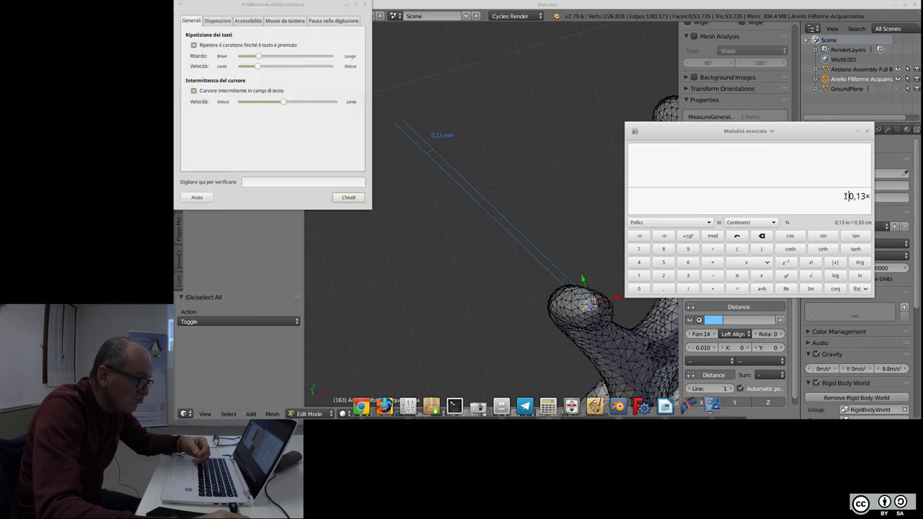
{"action": "key", "text": "Escape"}
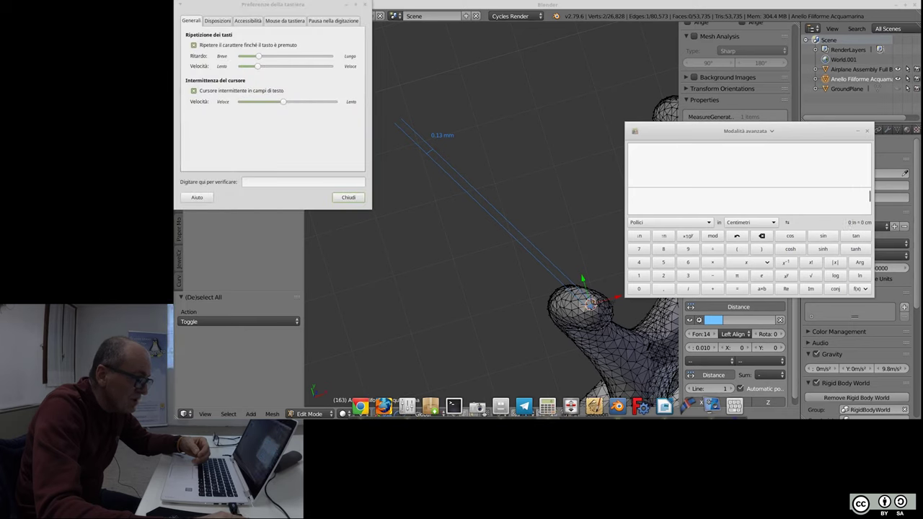
{"action": "left_click", "coordinate": [335, 198]}
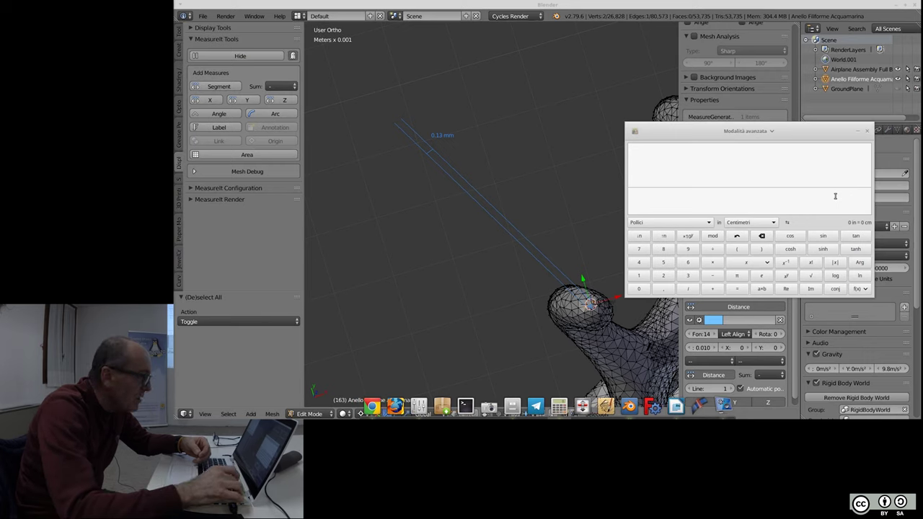
{"action": "type", "text": "3"}
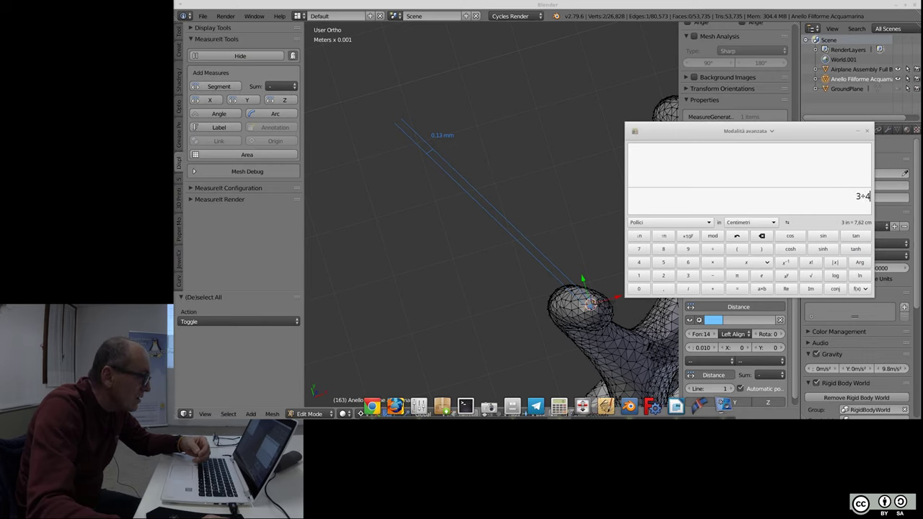
{"action": "key", "text": "Escape"}
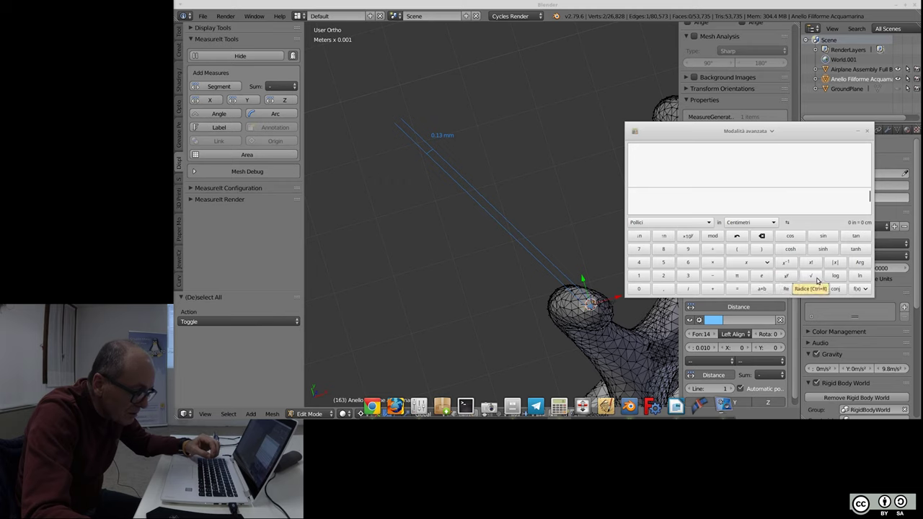
- Compute 3√2 = 4,2426 in the calculator, then clear the result and close it
{"action": "type", "text": "3"}
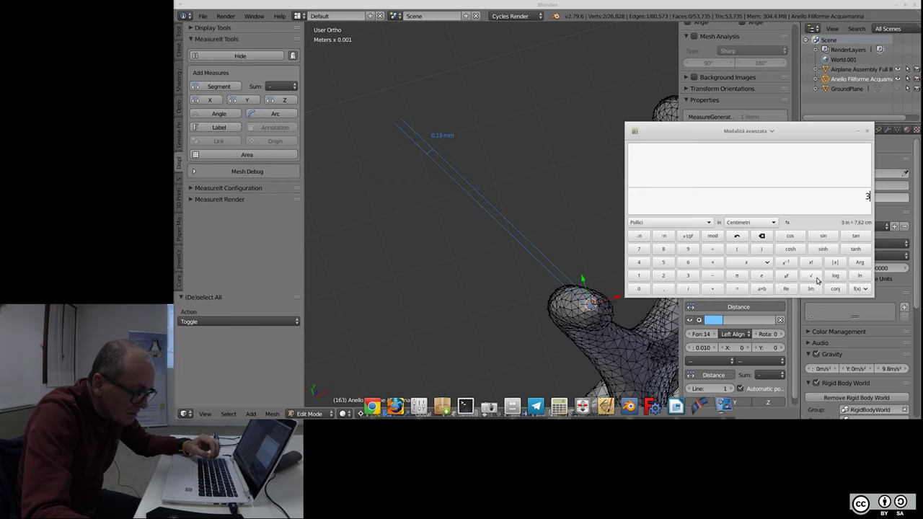
{"action": "left_click", "coordinate": [818, 281]}
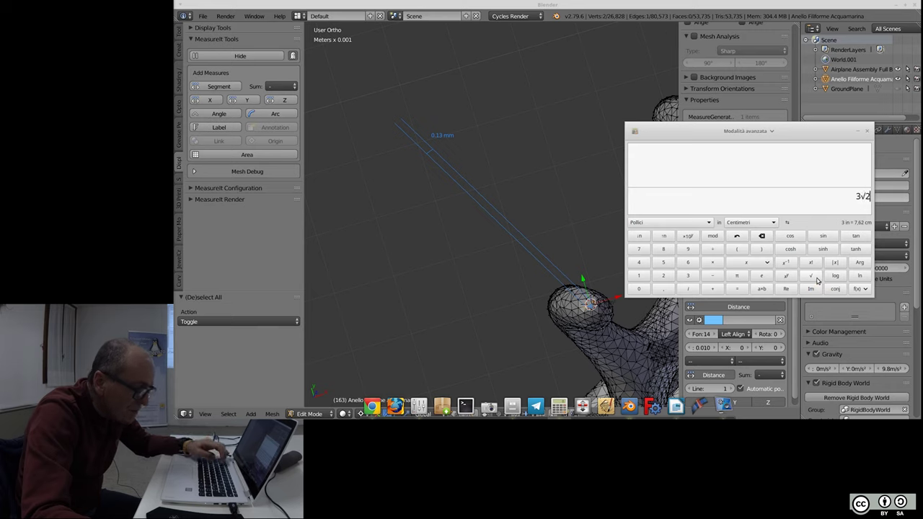
{"action": "key", "text": "Return"}
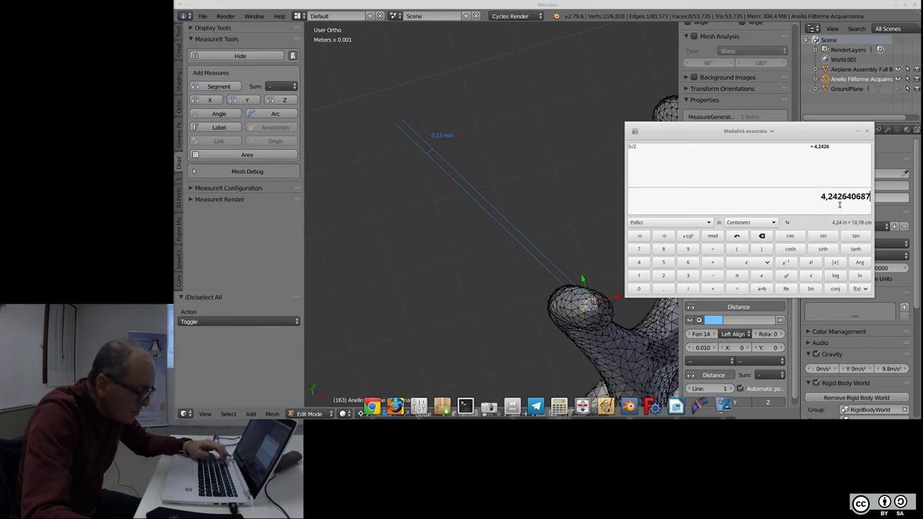
{"action": "left_click_drag", "start_coordinate": [818, 198], "coordinate": [870, 197]}
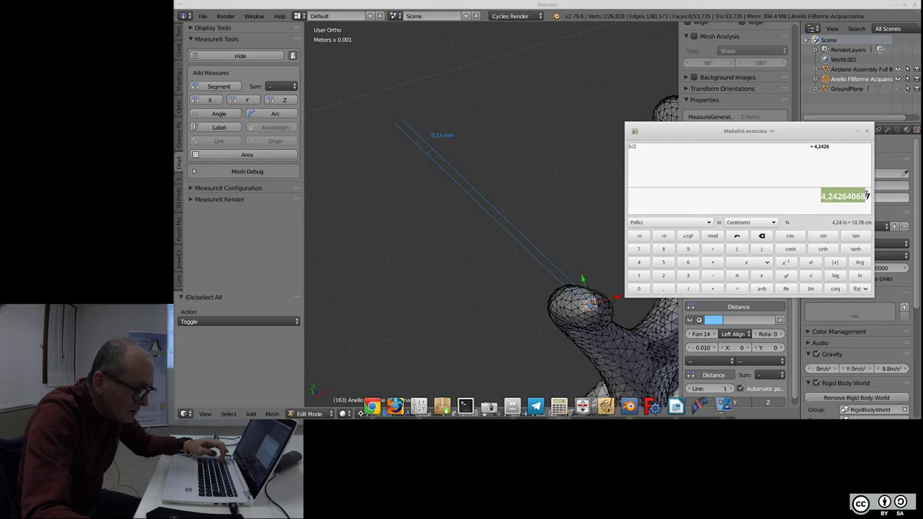
{"action": "key", "text": "ctrl+x"}
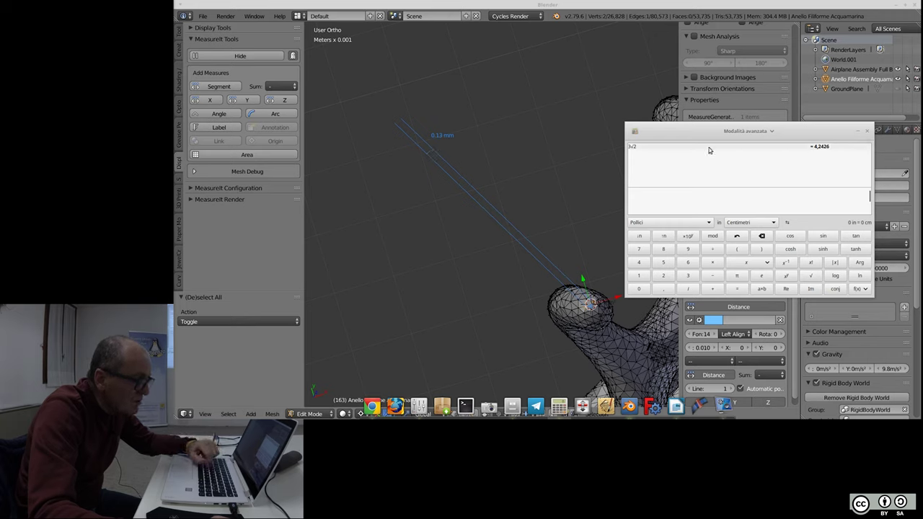
{"action": "left_click", "coordinate": [868, 132]}
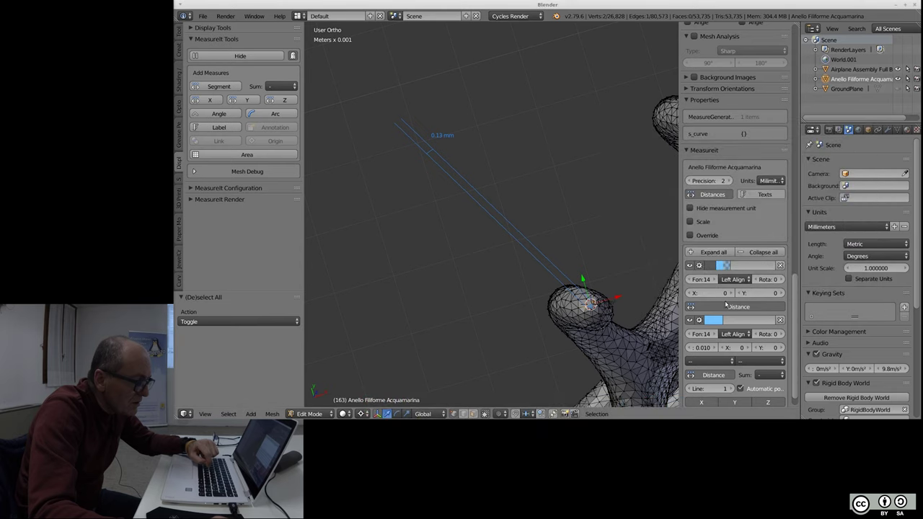
- Center the view on the measured prong-tip face and zoom in on it
{"action": "scroll", "coordinate": [726, 305], "scroll_direction": "down", "scroll_amount": 1}
{"action": "key", "text": "KP_Decimal"}
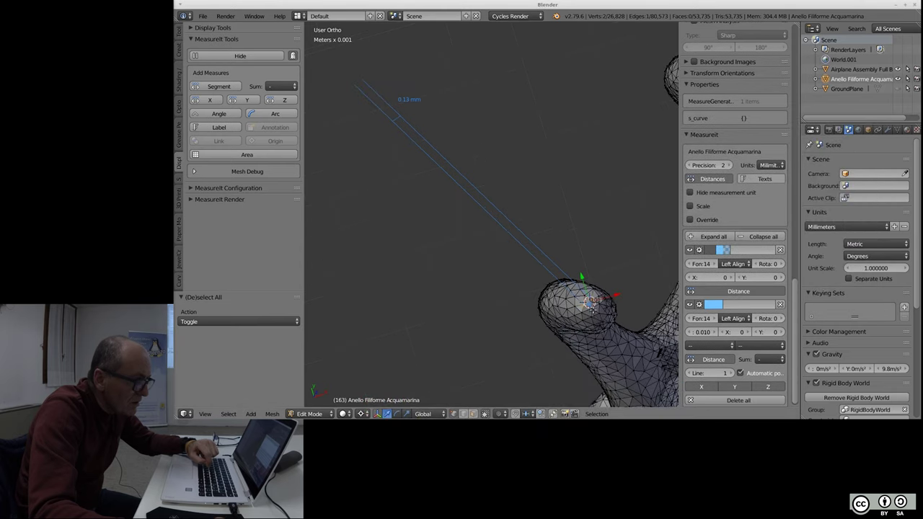
{"action": "scroll", "coordinate": [512, 229], "scroll_direction": "up", "scroll_amount": 2}
{"action": "scroll", "coordinate": [381, 145], "scroll_direction": "up", "scroll_amount": 4}
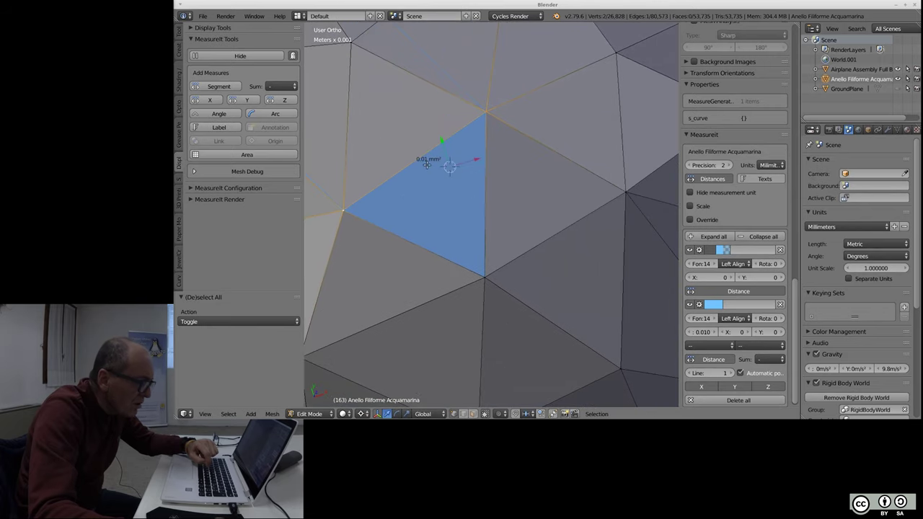
{"action": "scroll", "coordinate": [428, 163], "scroll_direction": "up", "scroll_amount": 3}
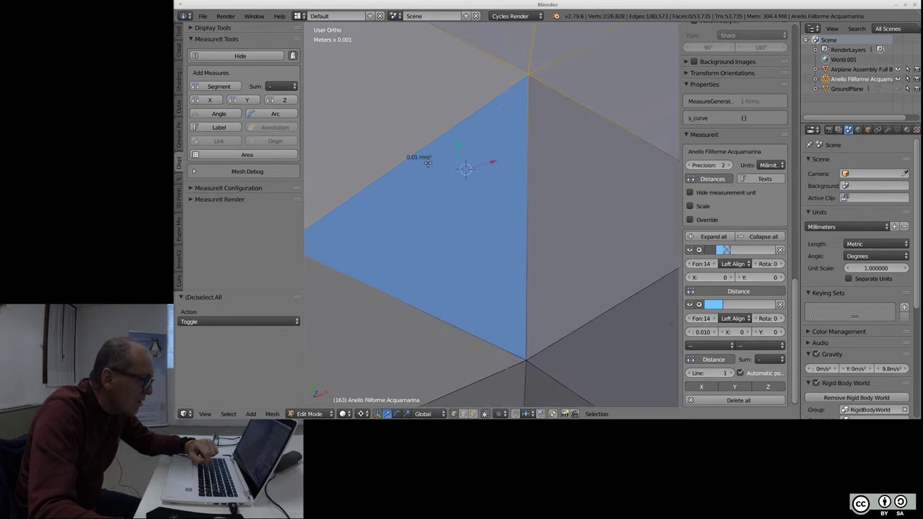
{"action": "scroll", "coordinate": [428, 163], "scroll_direction": "up", "scroll_amount": 1}
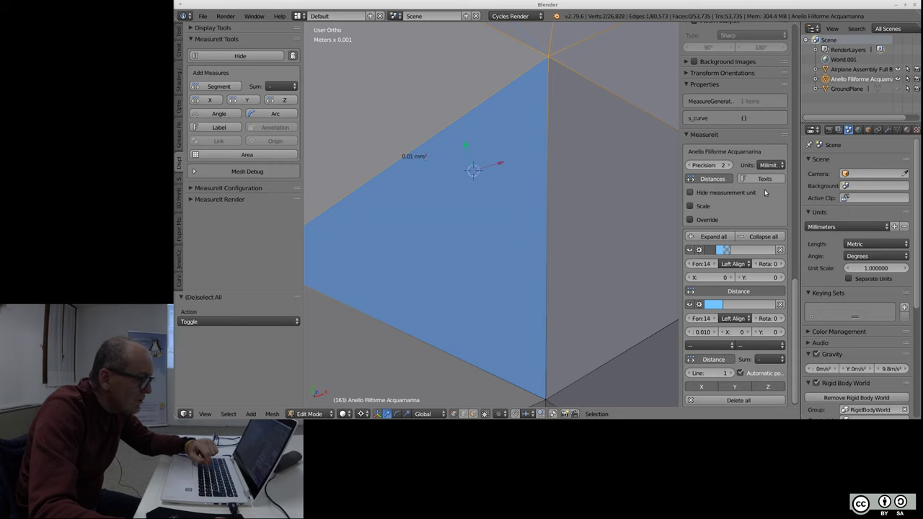
- Raise MeasureIt precision from 2 to 5 so the face area reads 0.00636 mm²
{"action": "left_click", "coordinate": [729, 166]}
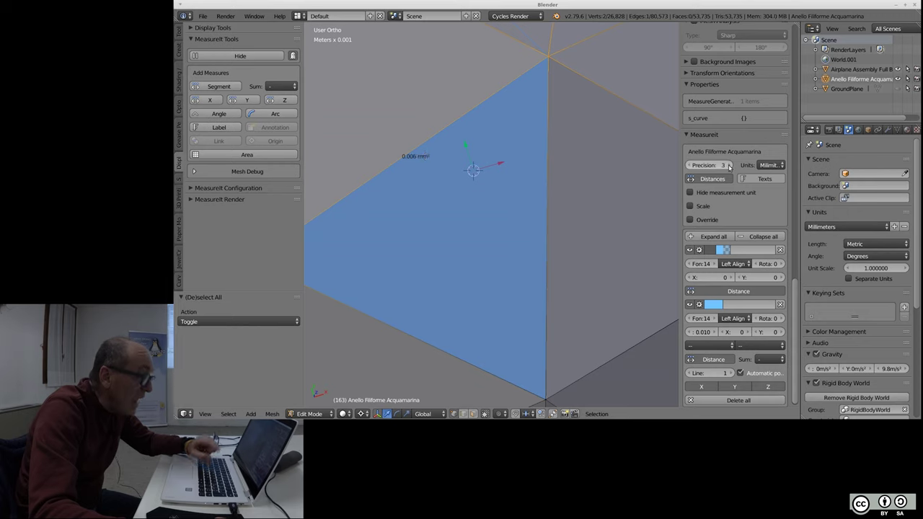
{"action": "left_click", "coordinate": [729, 165]}
{"action": "left_click", "coordinate": [729, 165]}
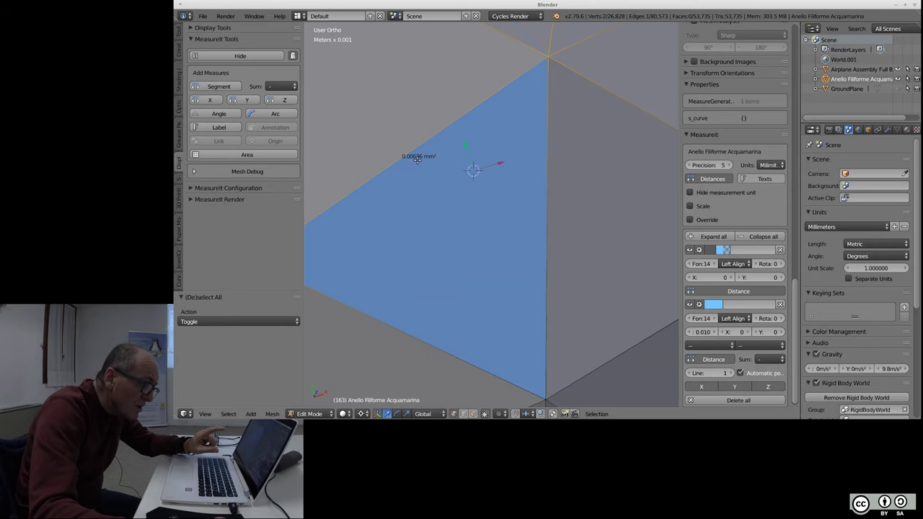
- Zoom, pan and orbit around the knob to read the tiny face's 0.00636 mm² area label
{"action": "scroll", "coordinate": [417, 159], "scroll_direction": "down", "scroll_amount": 1}
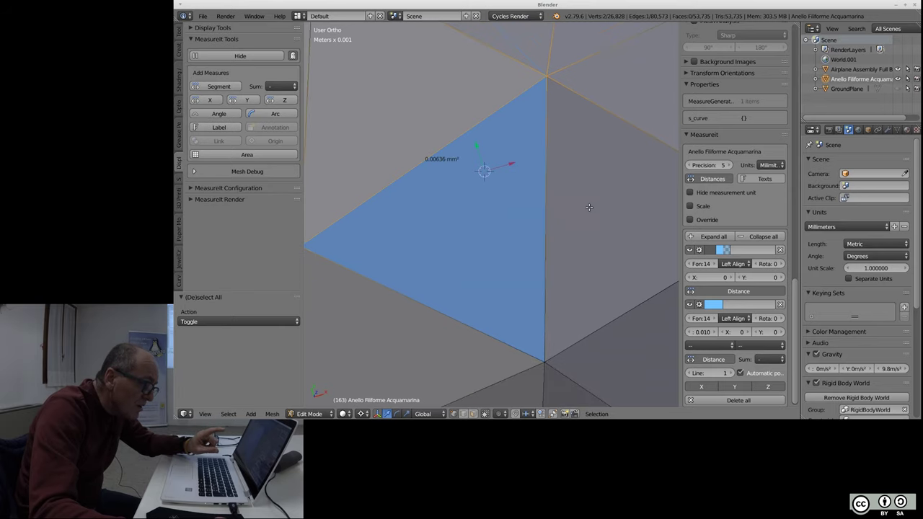
{"action": "scroll", "coordinate": [491, 169], "scroll_direction": "down", "scroll_amount": 6}
{"action": "scroll", "coordinate": [548, 184], "scroll_direction": "down", "scroll_amount": 2}
{"action": "scroll", "coordinate": [584, 213], "scroll_direction": "down", "scroll_amount": 2}
{"action": "scroll", "coordinate": [589, 218], "scroll_direction": "down", "scroll_amount": 2}
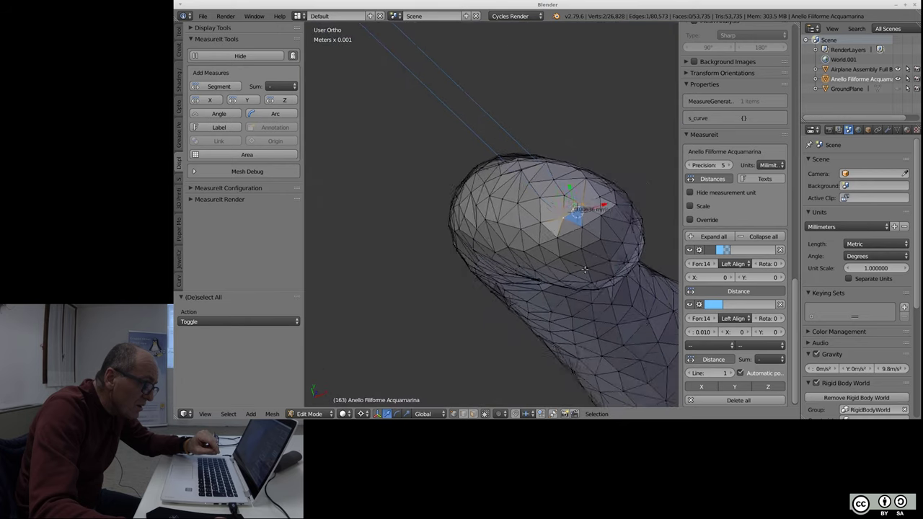
{"action": "scroll", "coordinate": [592, 230], "scroll_direction": "down", "scroll_amount": 1}
{"action": "scroll", "coordinate": [593, 231], "scroll_direction": "down", "scroll_amount": 1}
{"action": "scroll", "coordinate": [593, 233], "scroll_direction": "down", "scroll_amount": 1}
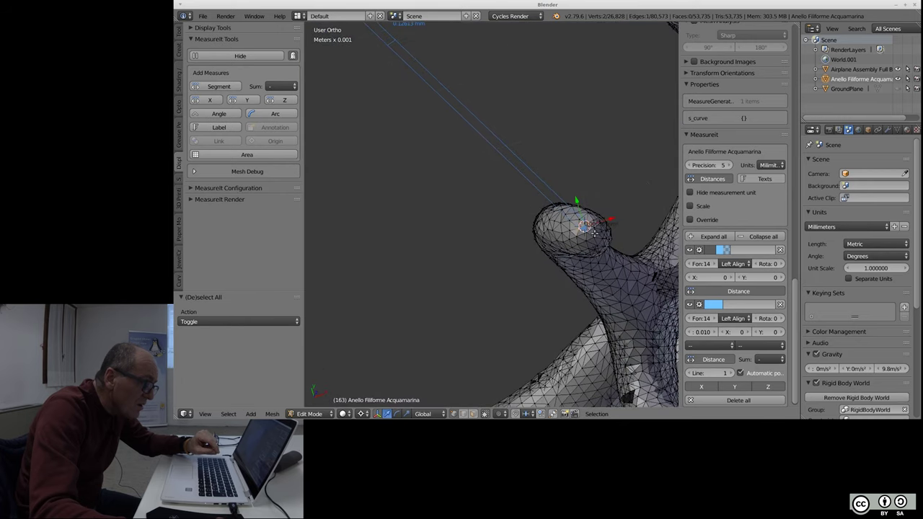
{"action": "scroll", "coordinate": [593, 231], "scroll_direction": "down", "scroll_amount": 2}
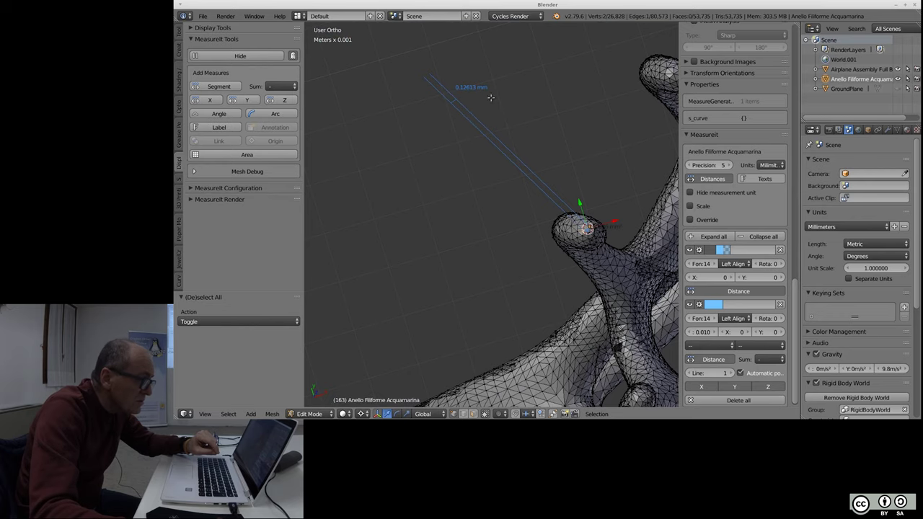
{"action": "scroll", "coordinate": [589, 229], "scroll_direction": "up", "scroll_amount": 1}
{"action": "scroll", "coordinate": [577, 209], "scroll_direction": "up", "scroll_amount": 2}
{"action": "scroll", "coordinate": [548, 213], "scroll_direction": "up", "scroll_amount": 2}
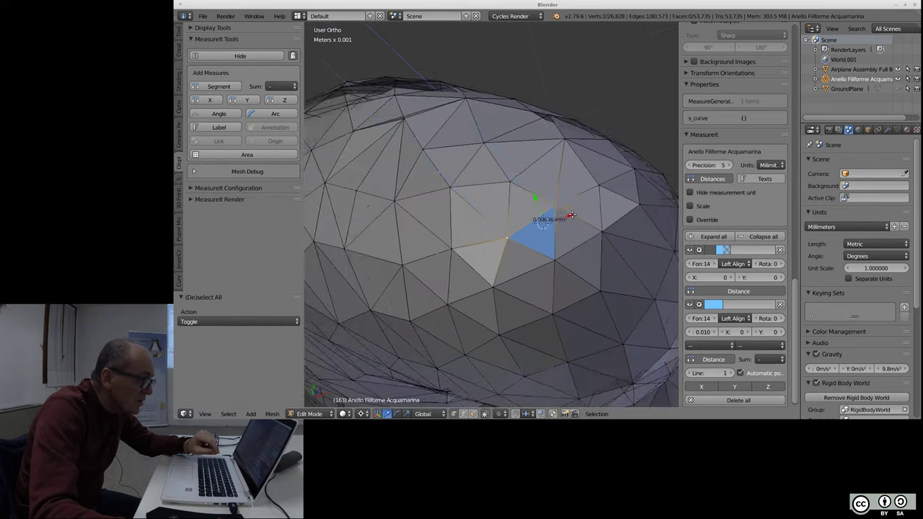
{"action": "scroll", "coordinate": [515, 230], "scroll_direction": "up", "scroll_amount": 1}
{"action": "scroll", "coordinate": [515, 230], "scroll_direction": "up", "scroll_amount": 4}
{"action": "scroll", "coordinate": [491, 220], "scroll_direction": "up", "scroll_amount": 2}
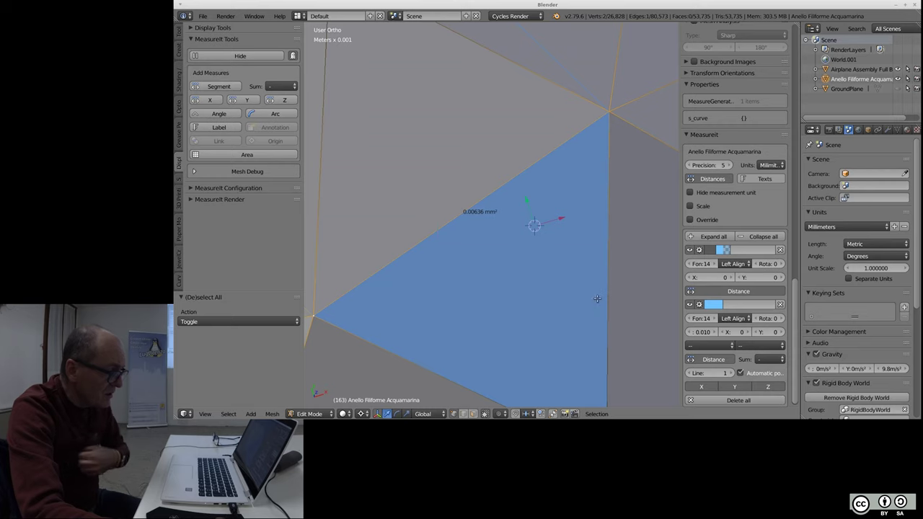
{"action": "scroll", "coordinate": [598, 299], "scroll_direction": "down", "scroll_amount": 4}
{"action": "scroll", "coordinate": [591, 284], "scroll_direction": "down", "scroll_amount": 5}
{"action": "scroll", "coordinate": [586, 272], "scroll_direction": "down", "scroll_amount": 4}
{"action": "scroll", "coordinate": [585, 272], "scroll_direction": "down", "scroll_amount": 3}
{"action": "scroll", "coordinate": [548, 216], "scroll_direction": "down", "scroll_amount": 3}
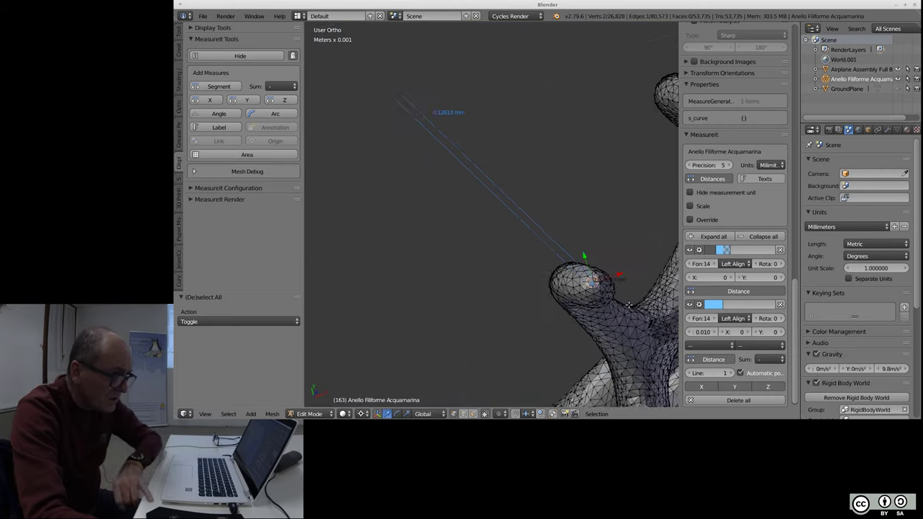
{"action": "scroll", "coordinate": [465, 115], "scroll_direction": "up", "scroll_amount": 3}
{"action": "middle_click_drag", "start_coordinate": [456, 158], "coordinate": [498, 245], "text": "shift"}
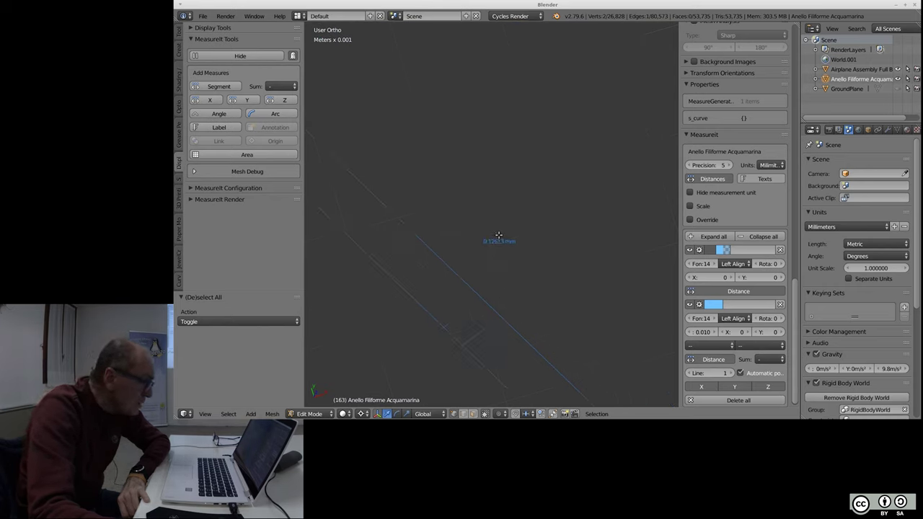
{"action": "scroll", "coordinate": [487, 224], "scroll_direction": "down", "scroll_amount": 2}
{"action": "scroll", "coordinate": [454, 199], "scroll_direction": "down", "scroll_amount": 2}
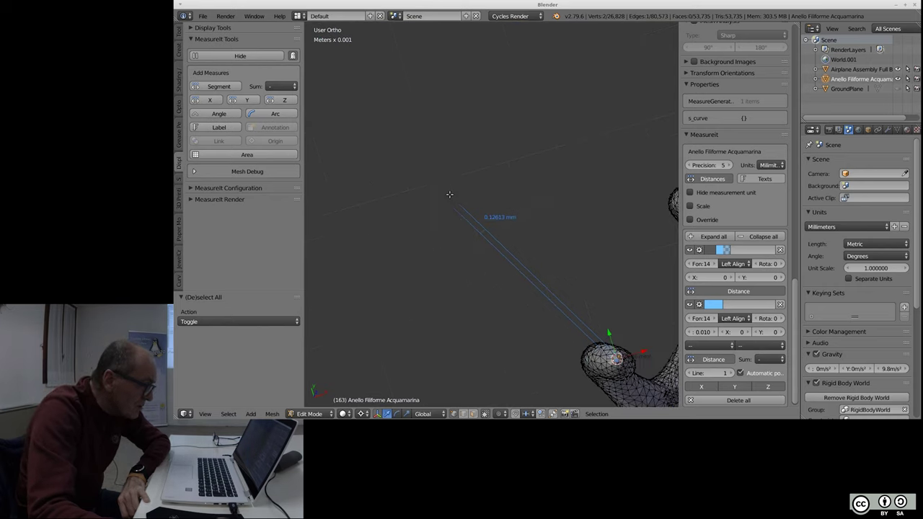
{"action": "scroll", "coordinate": [505, 253], "scroll_direction": "down", "scroll_amount": 3}
{"action": "middle_click_drag", "start_coordinate": [545, 300], "coordinate": [535, 259], "text": "shift"}
{"action": "scroll", "coordinate": [535, 260], "scroll_direction": "up", "scroll_amount": 3}
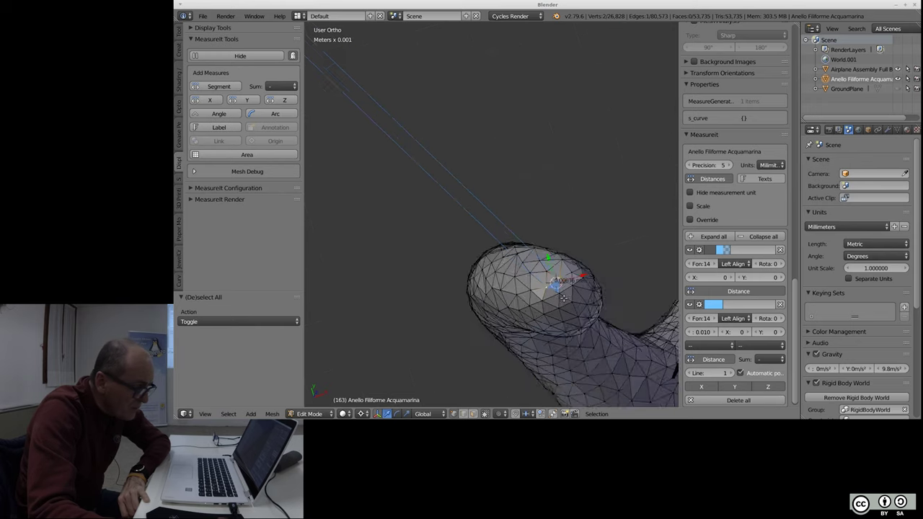
{"action": "scroll", "coordinate": [535, 260], "scroll_direction": "up", "scroll_amount": 3}
{"action": "scroll", "coordinate": [481, 165], "scroll_direction": "up", "scroll_amount": 3}
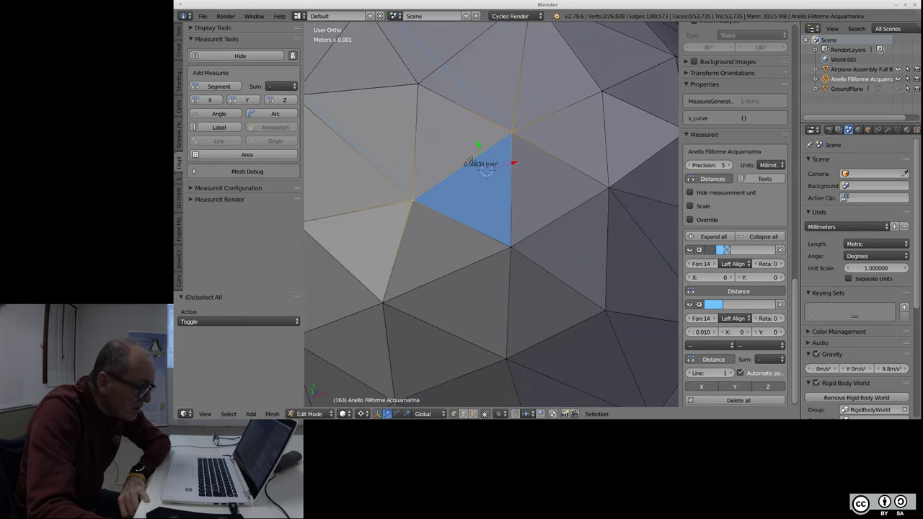
{"action": "scroll", "coordinate": [482, 173], "scroll_direction": "up", "scroll_amount": 3}
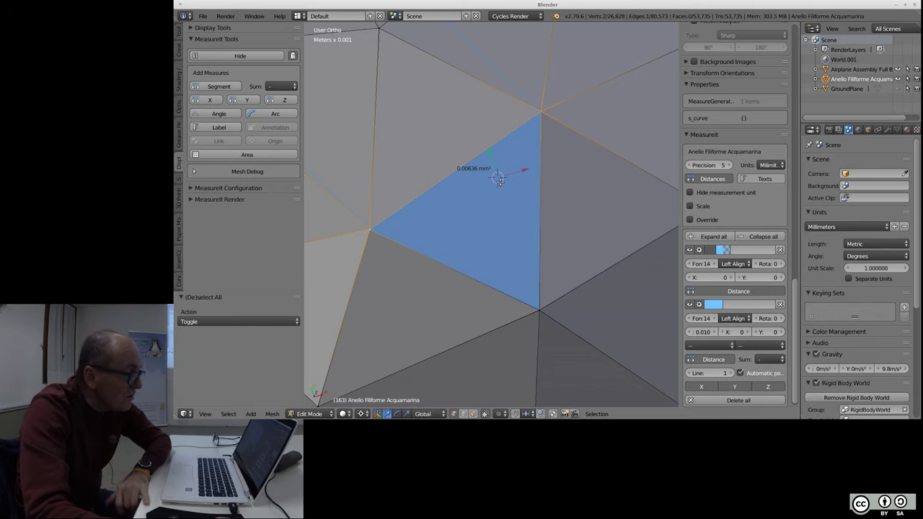
{"action": "scroll", "coordinate": [444, 207], "scroll_direction": "down", "scroll_amount": 3}
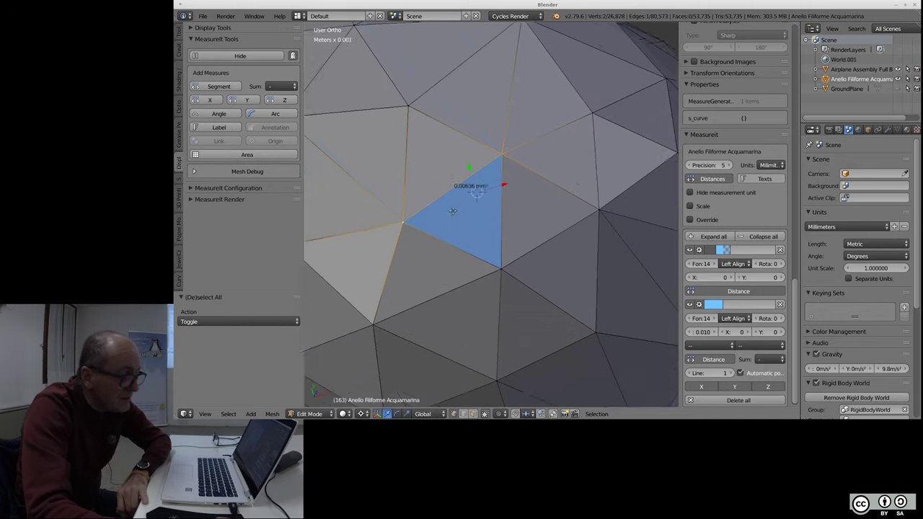
{"action": "scroll", "coordinate": [444, 208], "scroll_direction": "down", "scroll_amount": 2}
{"action": "mouse_move", "coordinate": [445, 207]}
{"action": "middle_mouse_down"}
{"action": "mouse_move", "coordinate": [583, 185]}
{"action": "mouse_move", "coordinate": [549, 148]}
{"action": "middle_mouse_up"}
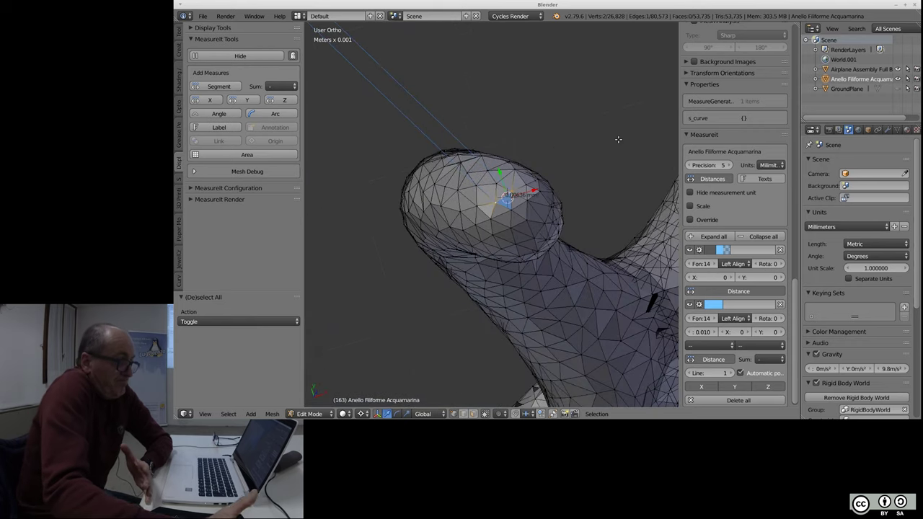
- Hide the MeasureIt measurement labels and orbit out to the whole ring
{"action": "left_click", "coordinate": [240, 56]}
{"action": "mouse_move", "coordinate": [396, 88]}
{"action": "middle_mouse_down"}
{"action": "mouse_move", "coordinate": [420, 96]}
{"action": "mouse_move", "coordinate": [523, 290]}
{"action": "mouse_move", "coordinate": [539, 206]}
{"action": "middle_mouse_up"}
{"action": "scroll", "coordinate": [420, 96], "scroll_direction": "down", "scroll_amount": 5}
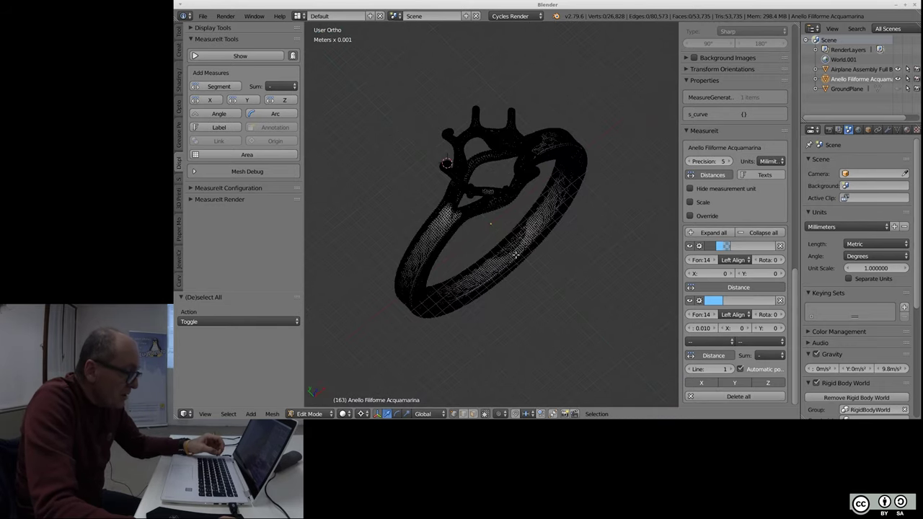
{"action": "middle_click_drag", "start_coordinate": [516, 254], "coordinate": [478, 245]}
{"action": "scroll", "coordinate": [478, 245], "scroll_direction": "up", "scroll_amount": 2}
{"action": "middle_click_drag", "start_coordinate": [453, 64], "coordinate": [796, 116]}
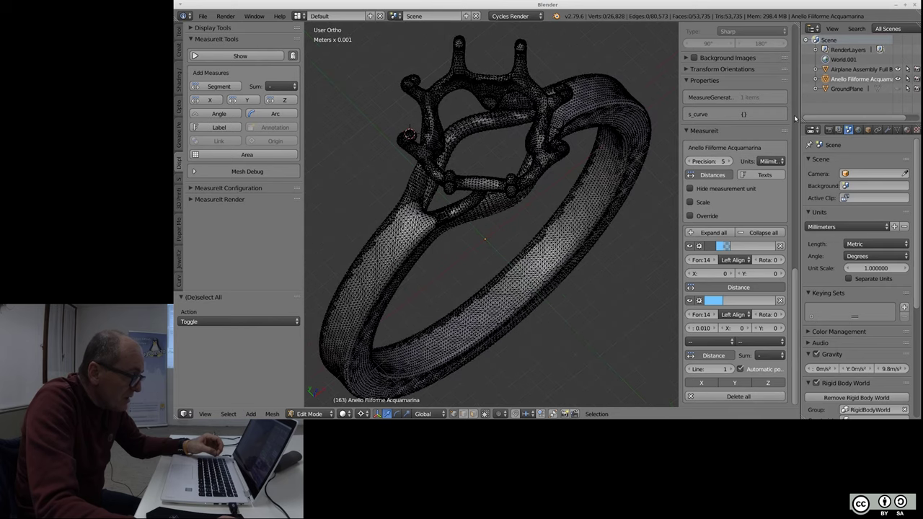
{"action": "scroll", "coordinate": [589, 166], "scroll_direction": "down", "scroll_amount": 1}
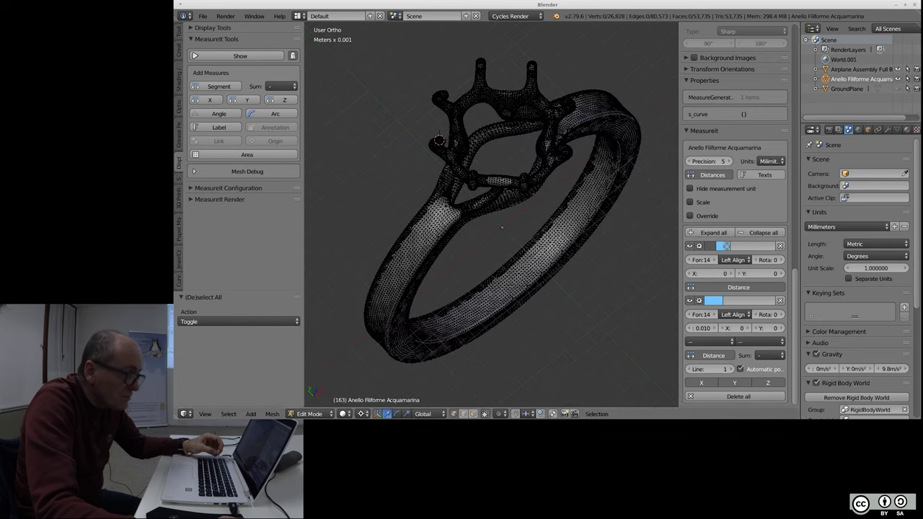
{"action": "left_click", "coordinate": [272, 416]}
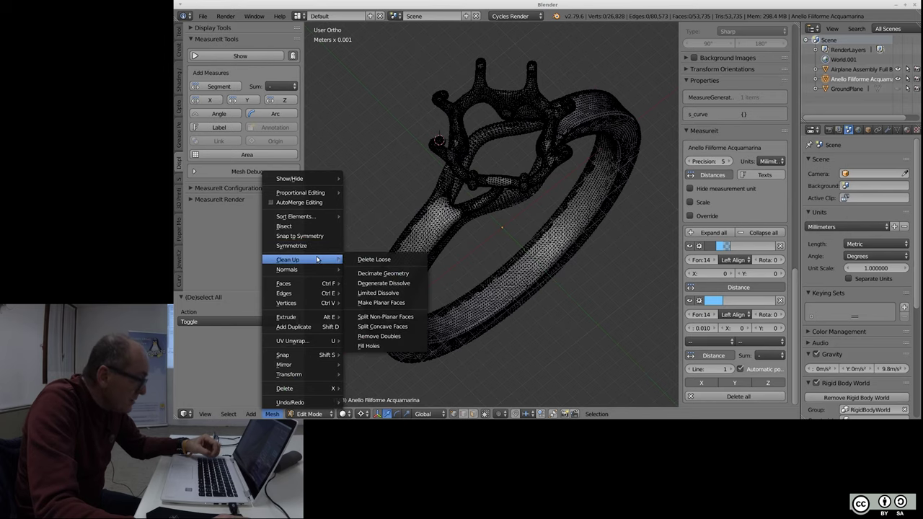
{"action": "left_click", "coordinate": [385, 225]}
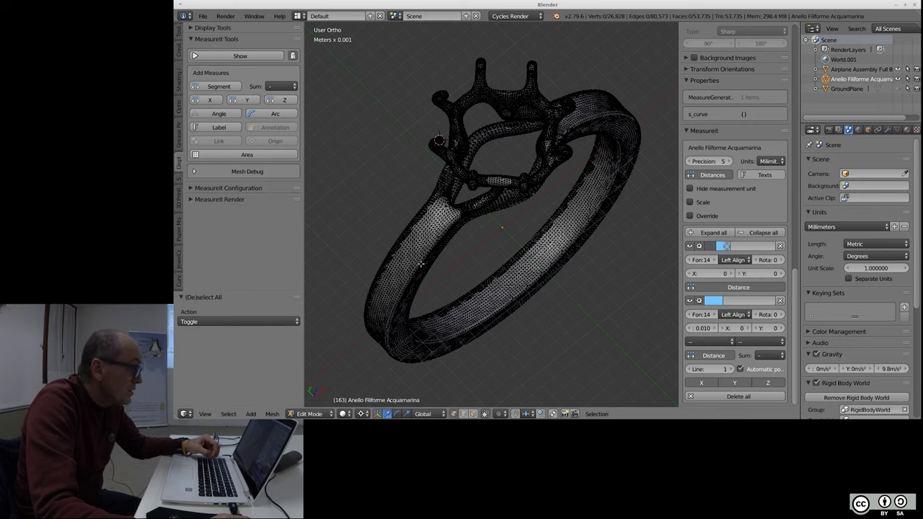
{"action": "left_click", "coordinate": [272, 414]}
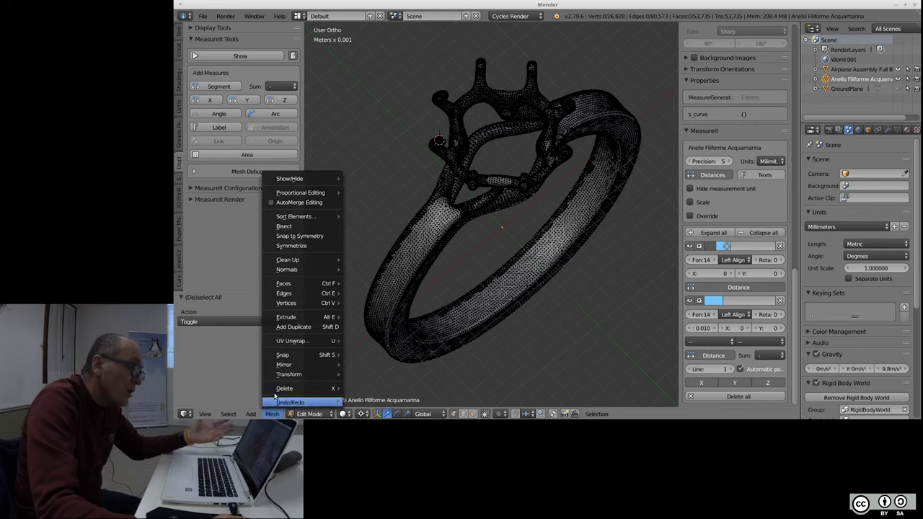
{"action": "mouse_move", "coordinate": [288, 260]}
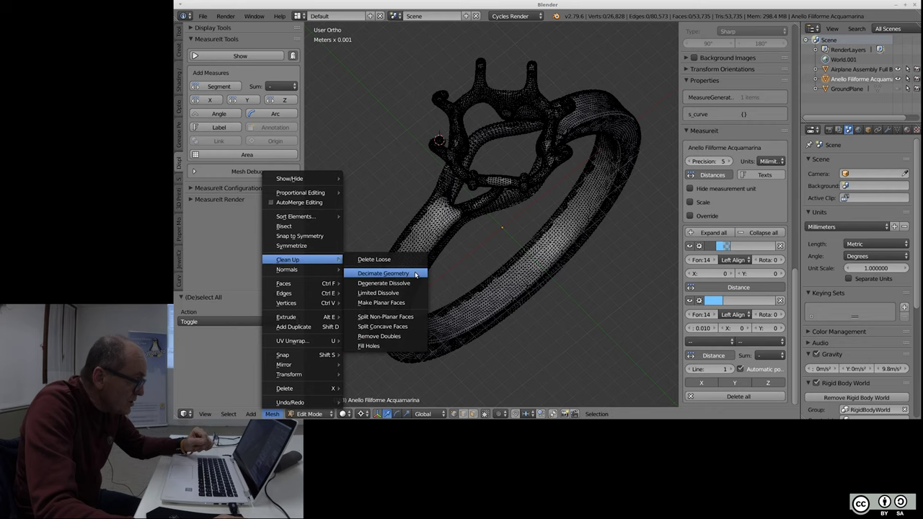
{"action": "left_click", "coordinate": [415, 274]}
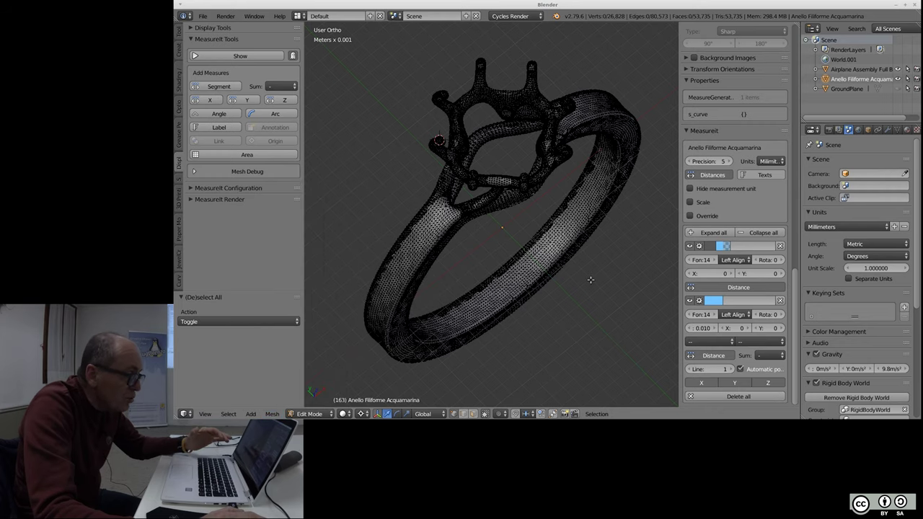
{"action": "key", "text": "Tab"}
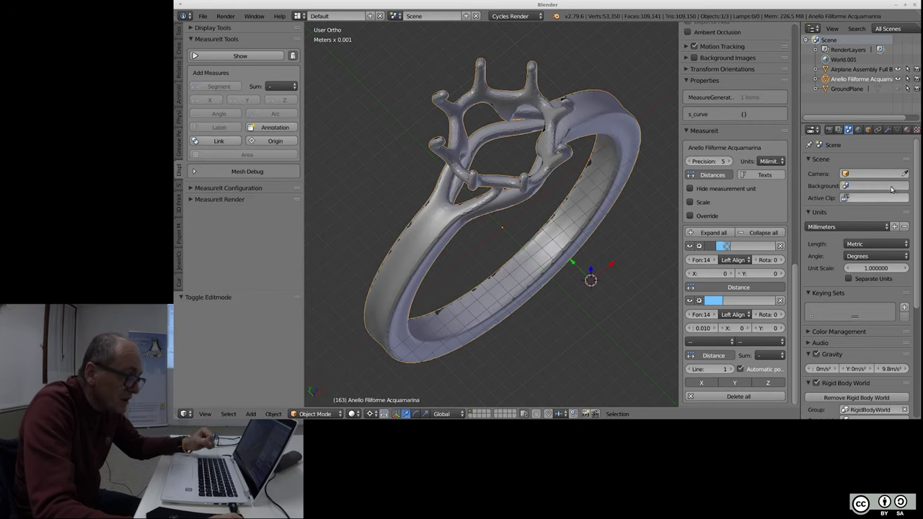
- Add a Decimate modifier to the ring, starting in Collapse mode at ratio 1.0000 (53,735 faces)
{"action": "left_click", "coordinate": [888, 131]}
{"action": "left_click", "coordinate": [869, 161]}
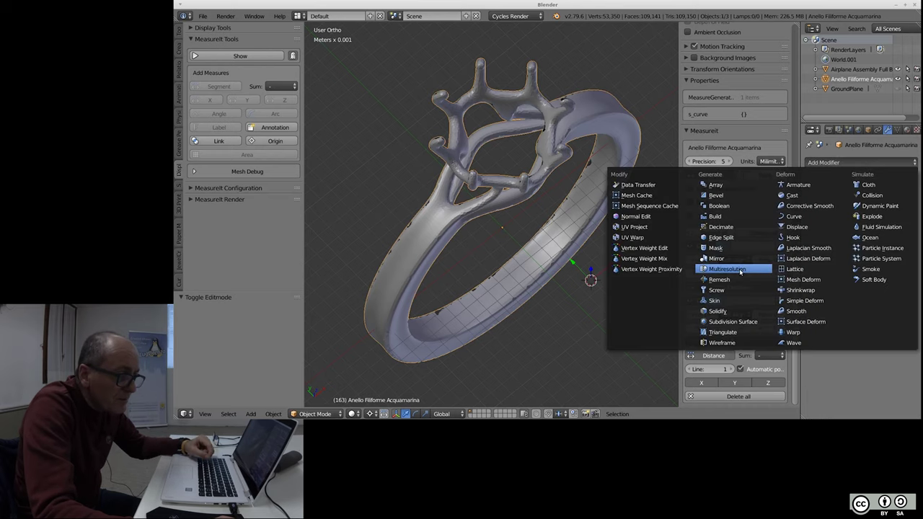
{"action": "left_click", "coordinate": [721, 227]}
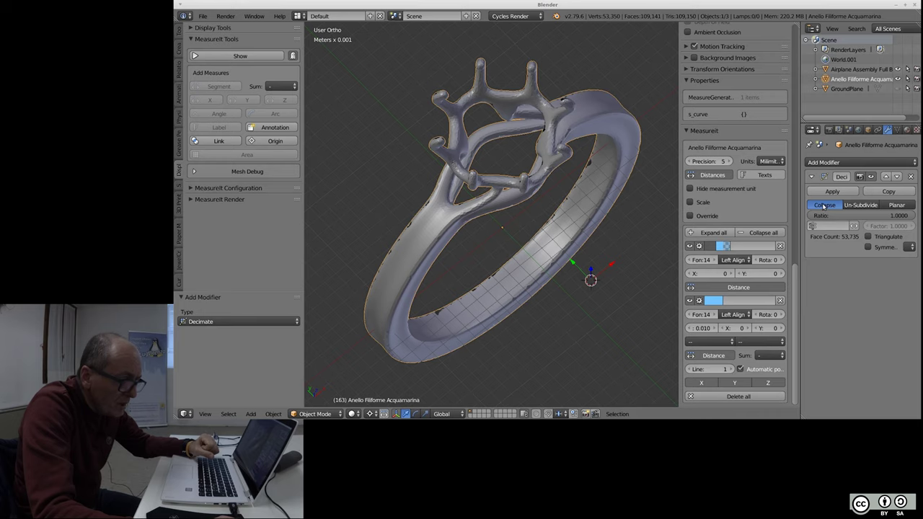
{"action": "left_click", "coordinate": [862, 206]}
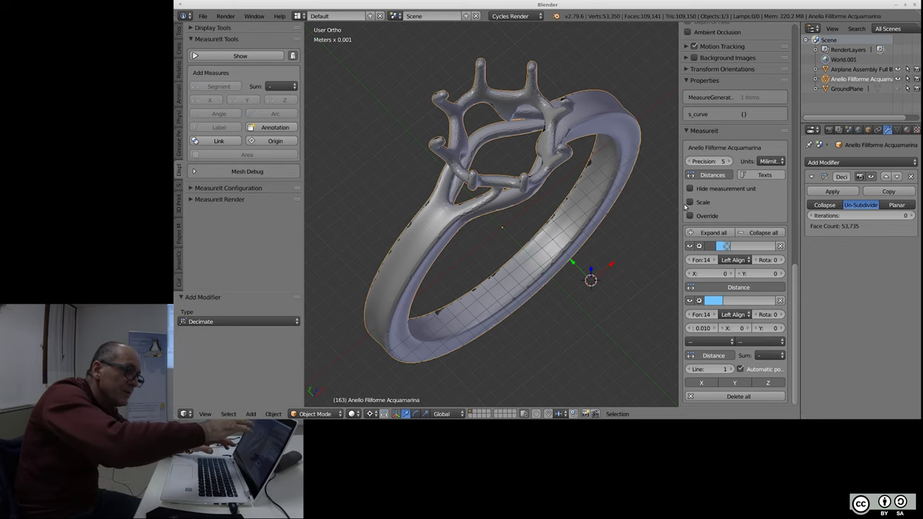
{"action": "left_click", "coordinate": [901, 208]}
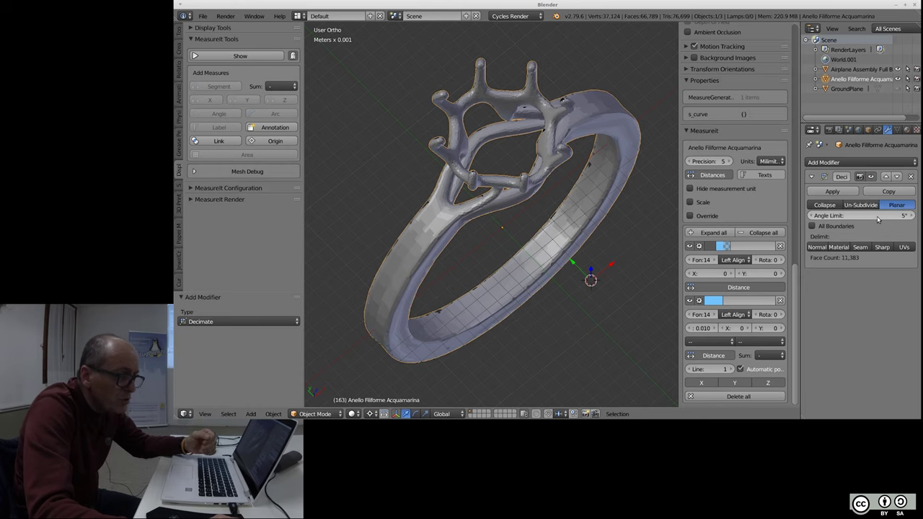
{"action": "left_click", "coordinate": [835, 206]}
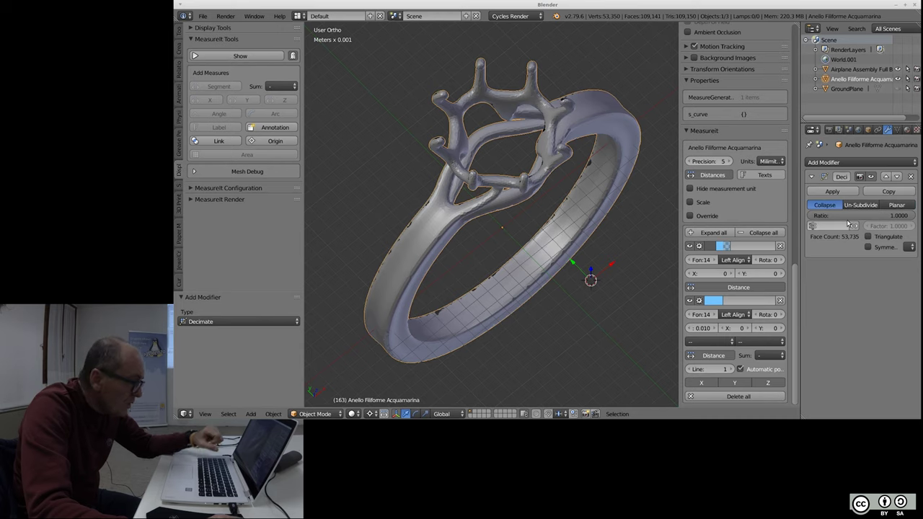
{"action": "middle_click_drag", "start_coordinate": [450, 155], "coordinate": [450, 164]}
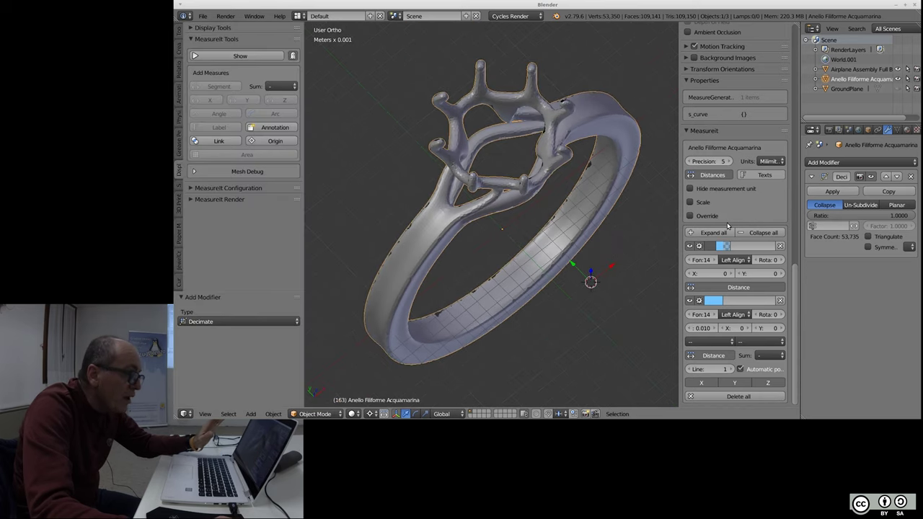
- Close the N-panel, zoom in, and edit the Decimate ratio field, leaving it at 1.0000
{"action": "key", "text": "n"}
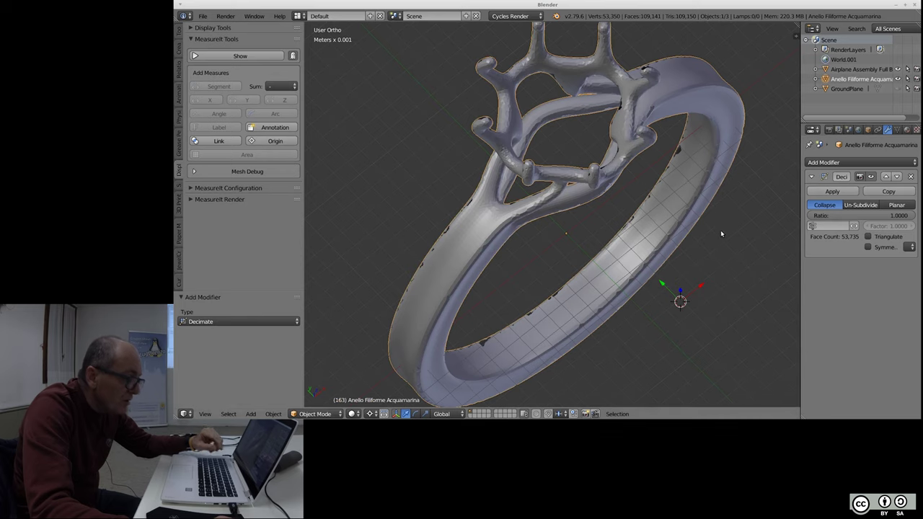
{"action": "scroll", "coordinate": [657, 107], "scroll_direction": "up", "scroll_amount": 2}
{"action": "scroll", "coordinate": [656, 107], "scroll_direction": "up", "scroll_amount": 2}
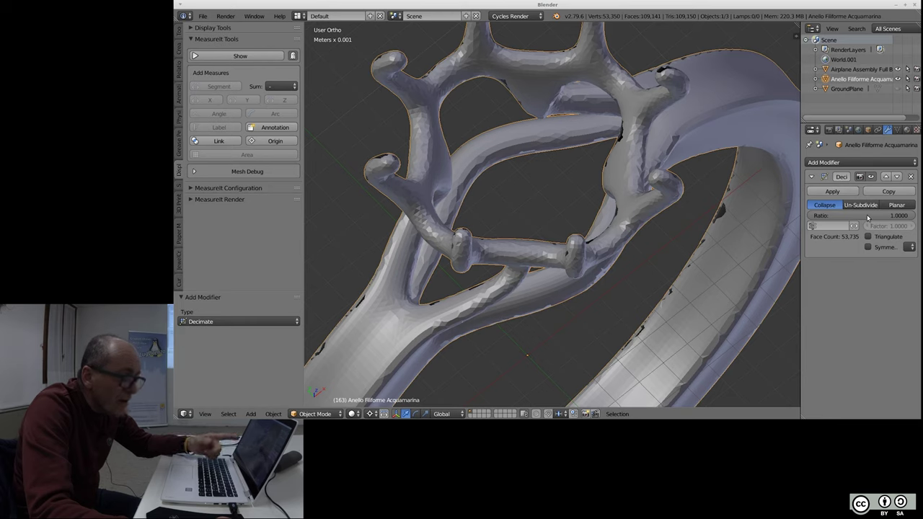
{"action": "left_click", "coordinate": [868, 218]}
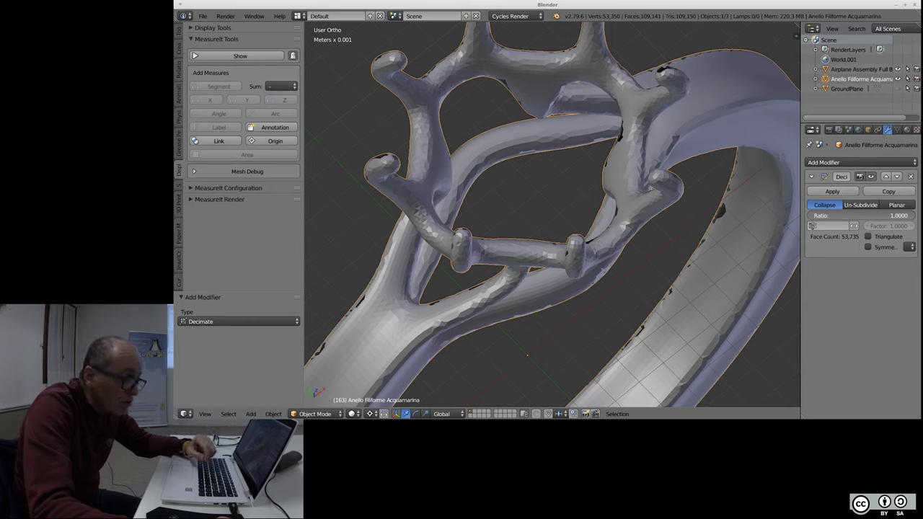
{"action": "left_click", "coordinate": [856, 215]}
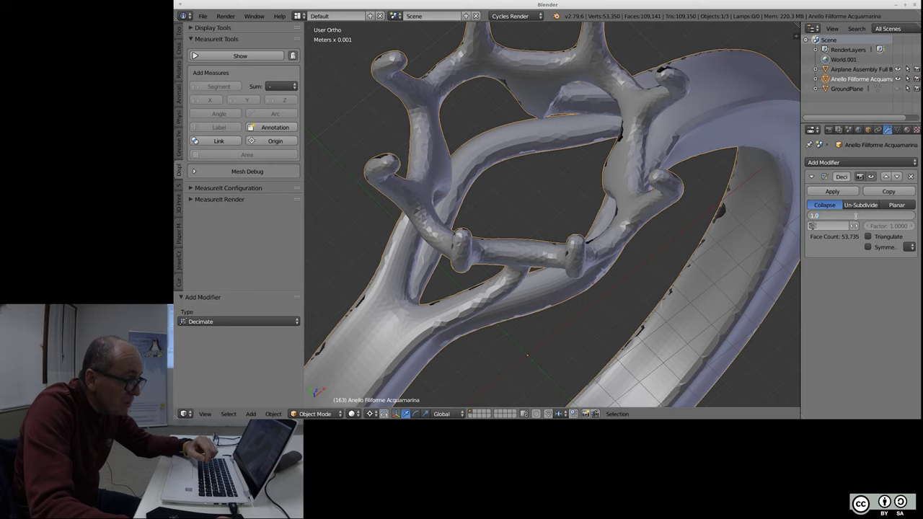
{"action": "key", "text": "Return"}
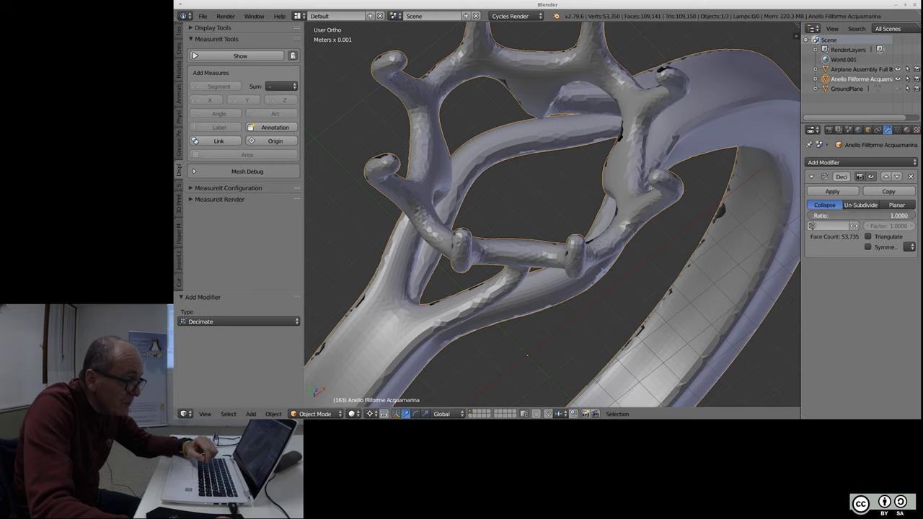
{"action": "left_click", "coordinate": [855, 215]}
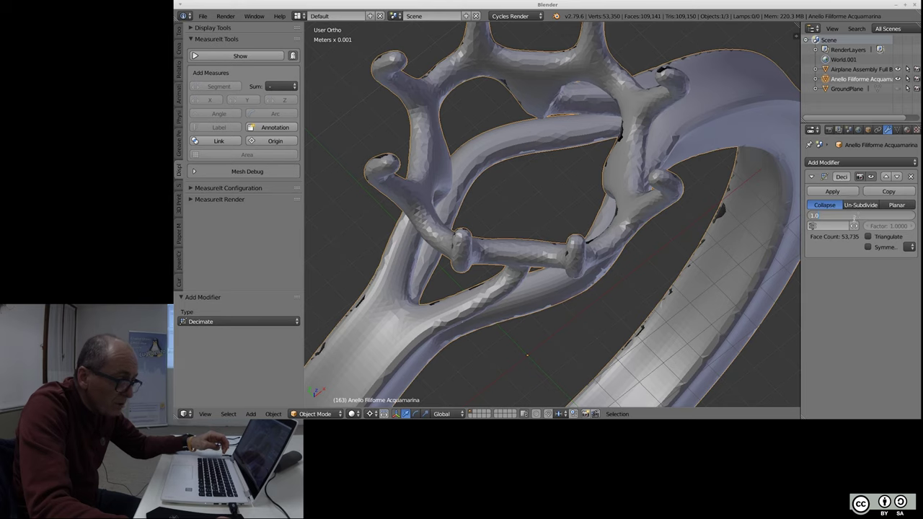
{"action": "key", "text": "Return"}
- Drag the Decimate ratio back and forth, trying values like 0.6773, and settle at 0.2608 (14,013 faces)
{"action": "left_click_drag", "start_coordinate": [913, 216], "coordinate": [893, 218]}
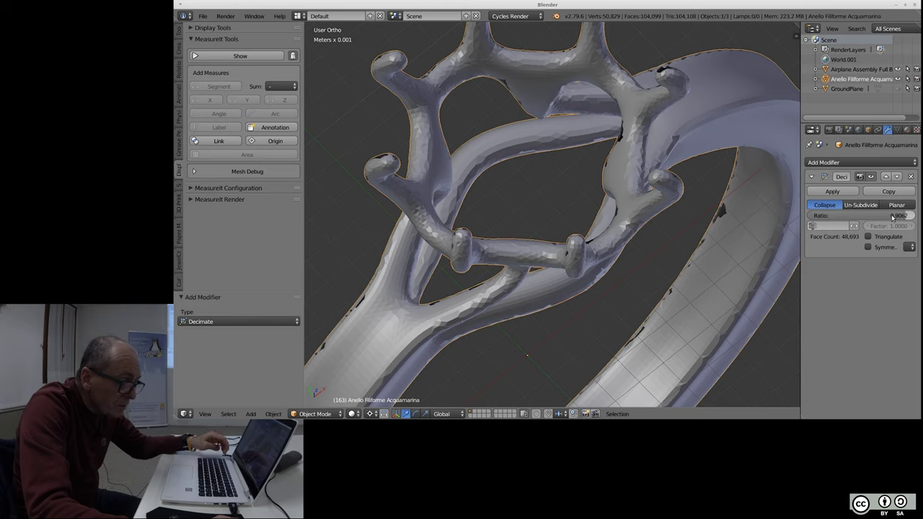
{"action": "left_click_drag", "start_coordinate": [901, 217], "coordinate": [901, 216]}
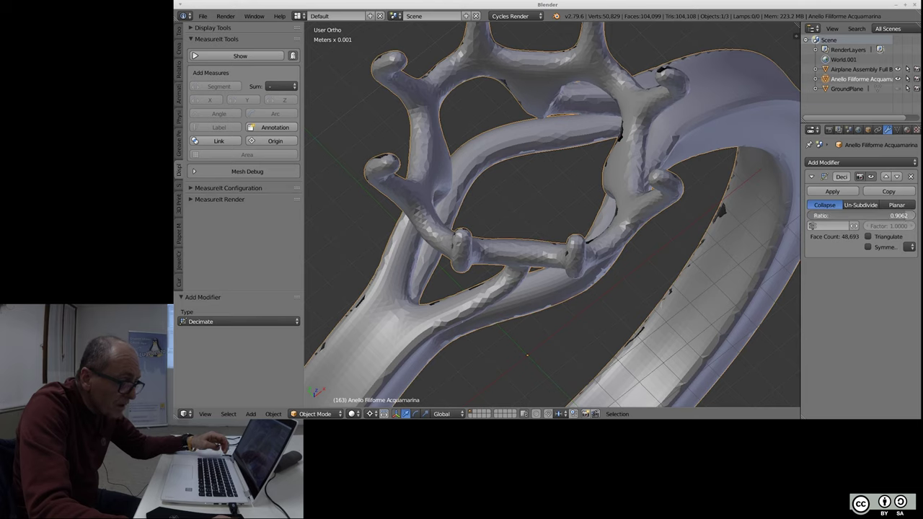
{"action": "left_click_drag", "start_coordinate": [901, 216], "coordinate": [865, 216]}
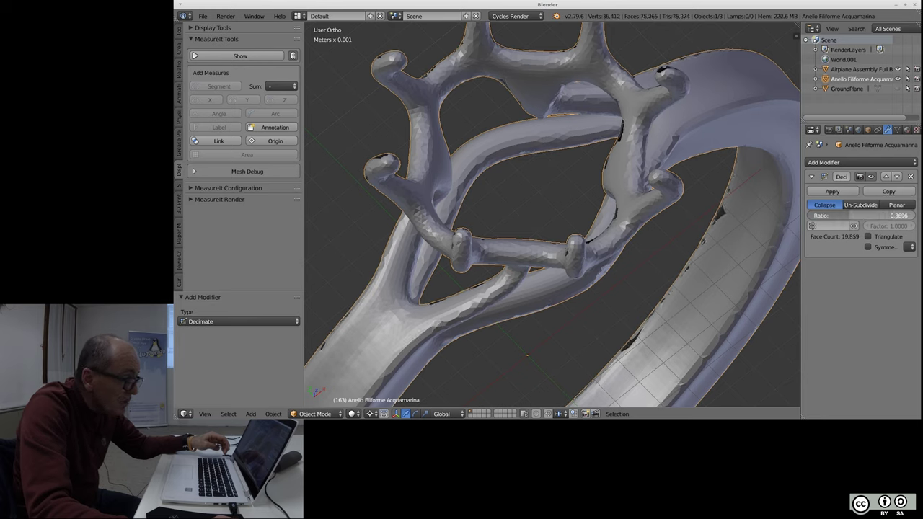
{"action": "left_click_drag", "start_coordinate": [865, 217], "coordinate": [844, 217]}
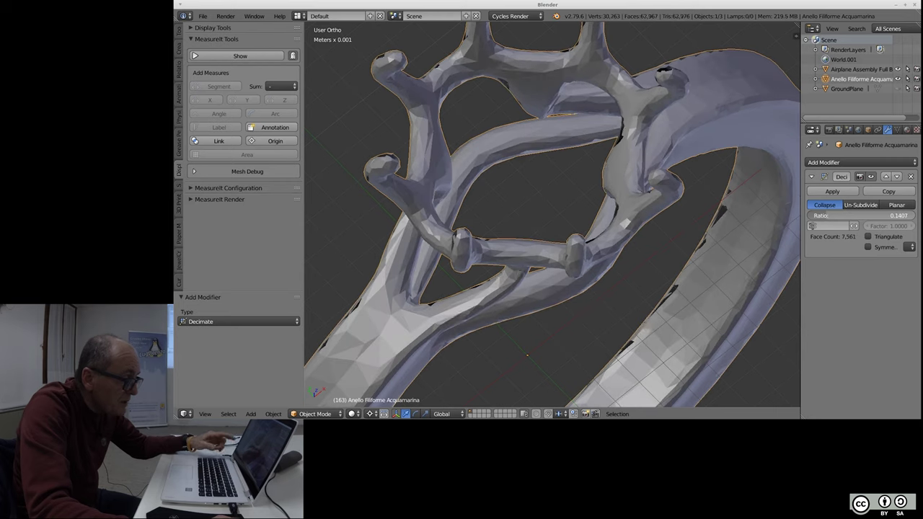
{"action": "left_click_drag", "start_coordinate": [844, 217], "coordinate": [865, 216]}
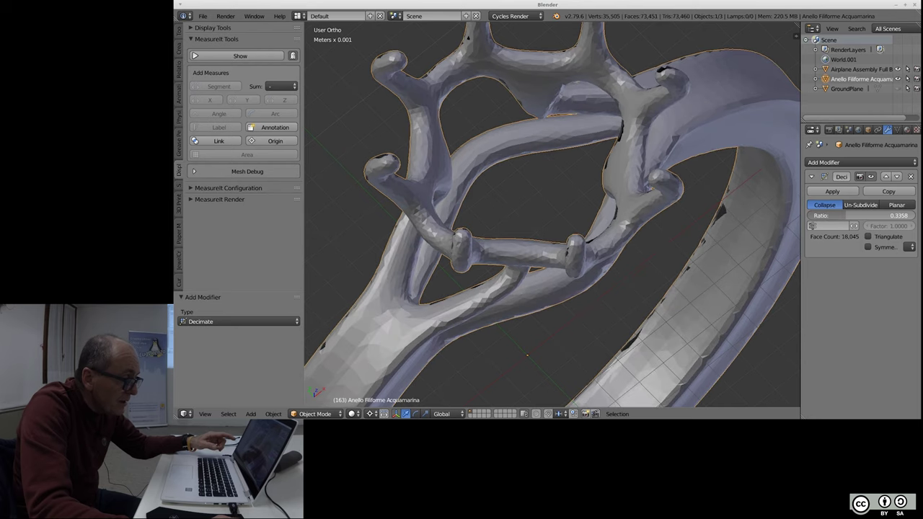
{"action": "left_click_drag", "start_coordinate": [866, 217], "coordinate": [898, 217]}
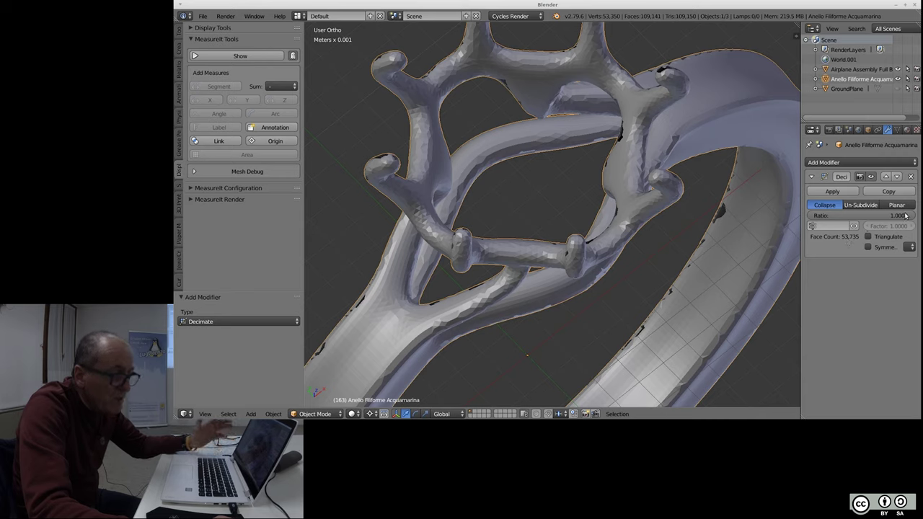
{"action": "left_click_drag", "start_coordinate": [906, 215], "coordinate": [887, 216]}
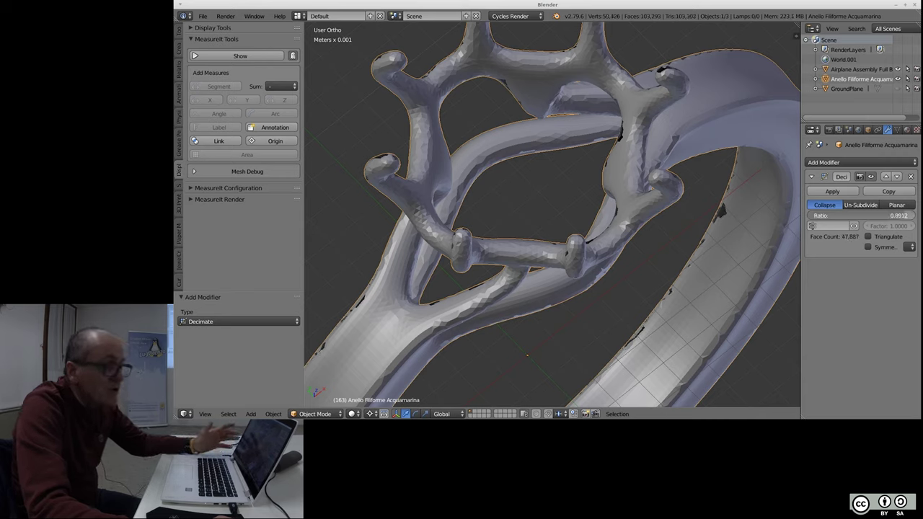
{"action": "left_click_drag", "start_coordinate": [887, 215], "coordinate": [829, 215]}
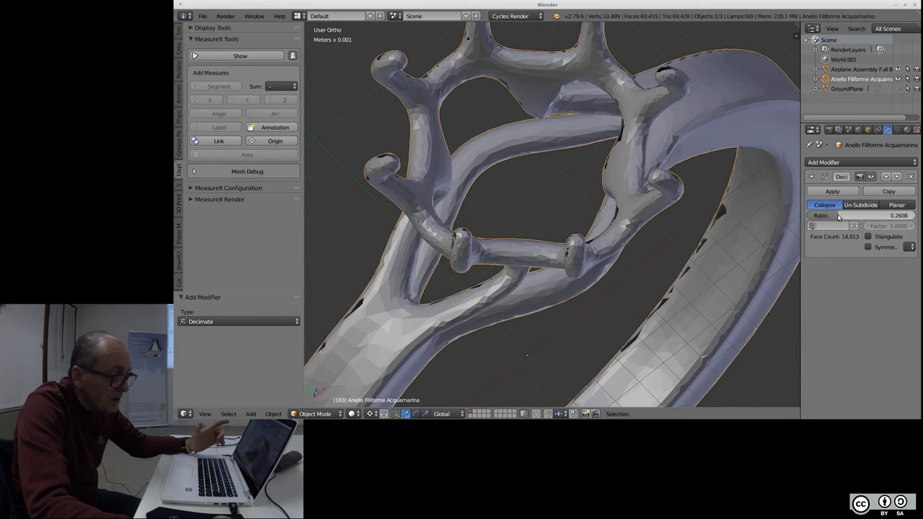
{"action": "scroll", "coordinate": [569, 221], "scroll_direction": "down", "scroll_amount": 2}
{"action": "scroll", "coordinate": [553, 210], "scroll_direction": "down", "scroll_amount": 3}
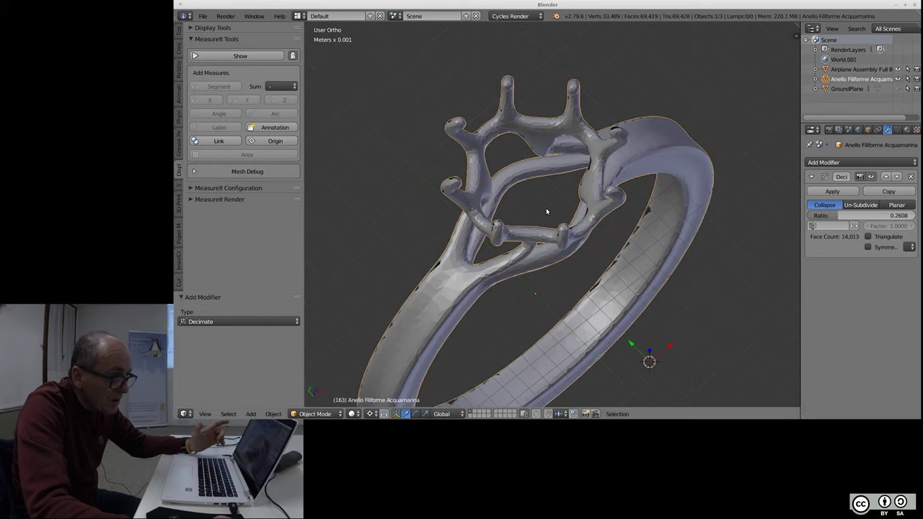
{"action": "scroll", "coordinate": [556, 206], "scroll_direction": "down", "scroll_amount": 1}
{"action": "mouse_move", "coordinate": [558, 199]}
{"action": "middle_mouse_down"}
{"action": "mouse_move", "coordinate": [501, 113]}
{"action": "mouse_move", "coordinate": [514, 189]}
{"action": "middle_mouse_up"}
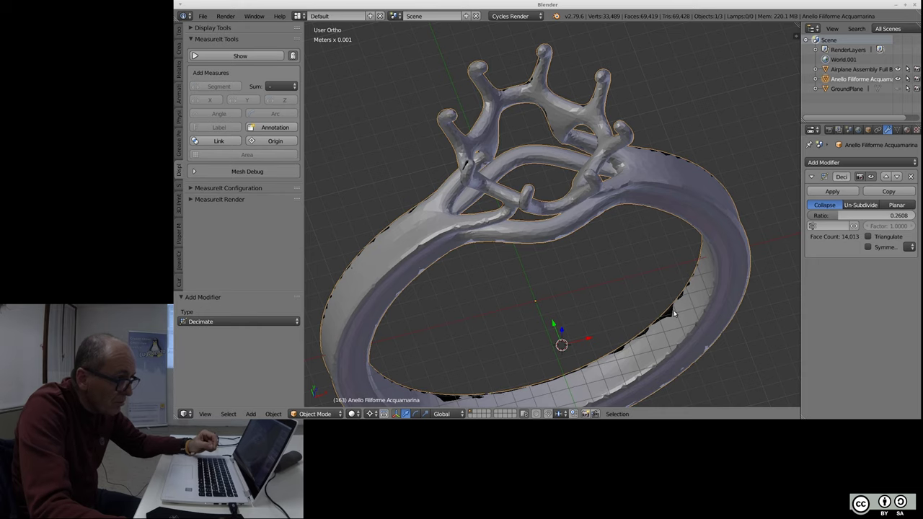
{"action": "scroll", "coordinate": [395, 251], "scroll_direction": "up", "scroll_amount": 5}
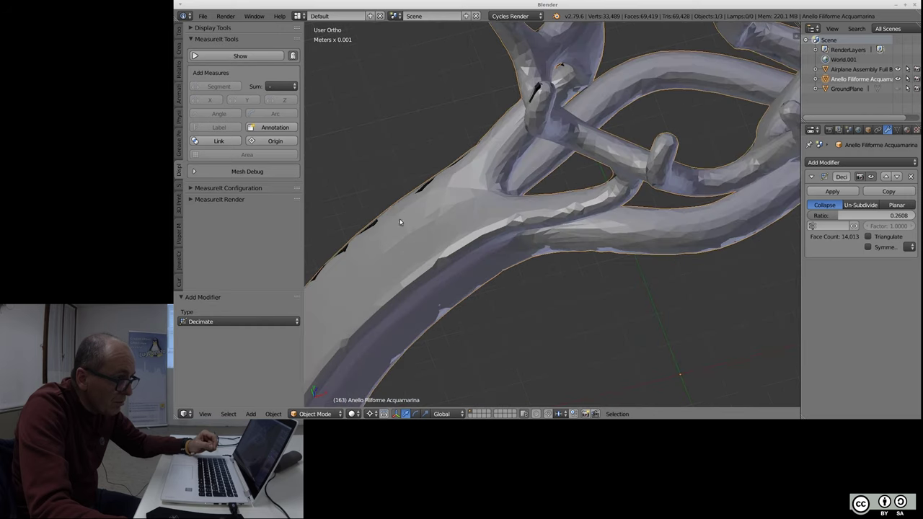
{"action": "scroll", "coordinate": [515, 147], "scroll_direction": "up", "scroll_amount": 1}
{"action": "scroll", "coordinate": [515, 149], "scroll_direction": "up", "scroll_amount": 2}
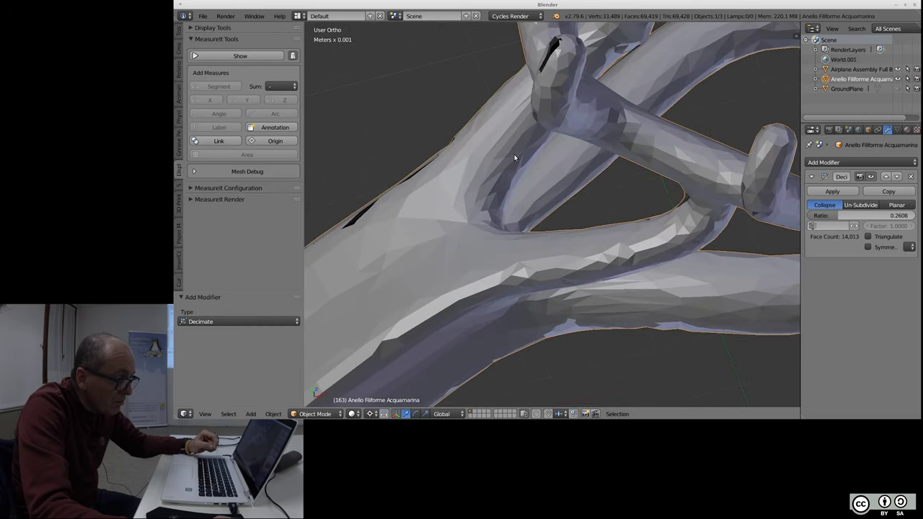
{"action": "scroll", "coordinate": [515, 157], "scroll_direction": "down", "scroll_amount": 3}
{"action": "scroll", "coordinate": [515, 166], "scroll_direction": "down", "scroll_amount": 2}
{"action": "middle_click_drag", "start_coordinate": [514, 165], "coordinate": [694, 278]}
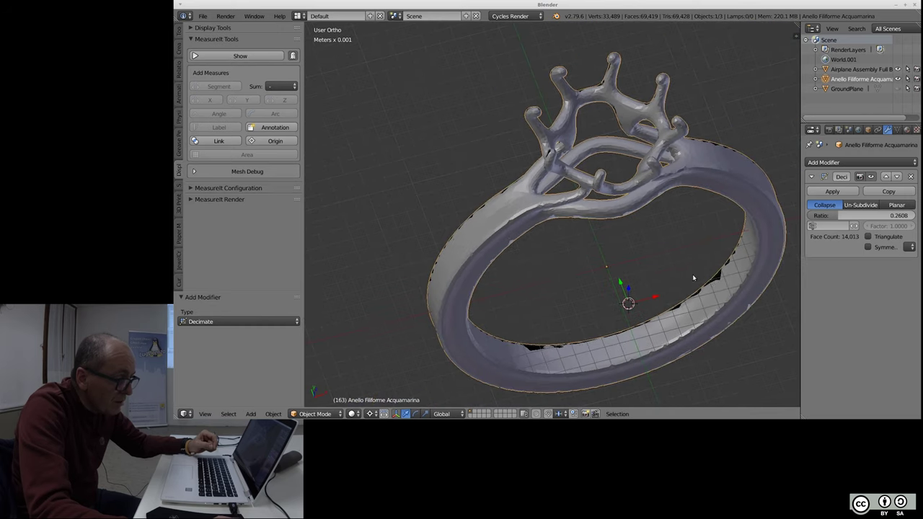
{"action": "mouse_move", "coordinate": [673, 232]}
{"action": "middle_mouse_down"}
{"action": "mouse_move", "coordinate": [731, 194]}
{"action": "mouse_move", "coordinate": [647, 207]}
{"action": "mouse_move", "coordinate": [666, 219]}
{"action": "mouse_move", "coordinate": [648, 185]}
{"action": "middle_mouse_up"}
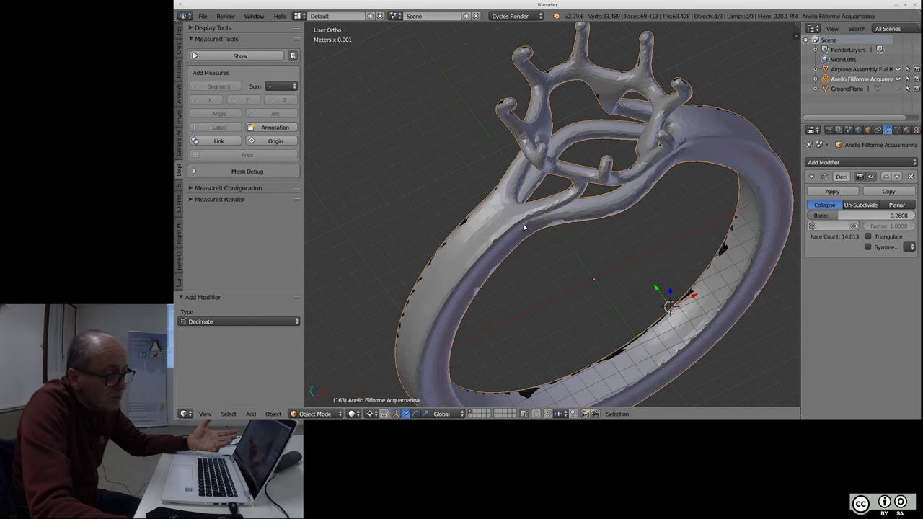
{"action": "mouse_move", "coordinate": [554, 258]}
{"action": "middle_mouse_down"}
{"action": "mouse_move", "coordinate": [701, 226]}
{"action": "mouse_move", "coordinate": [574, 264]}
{"action": "middle_mouse_up"}
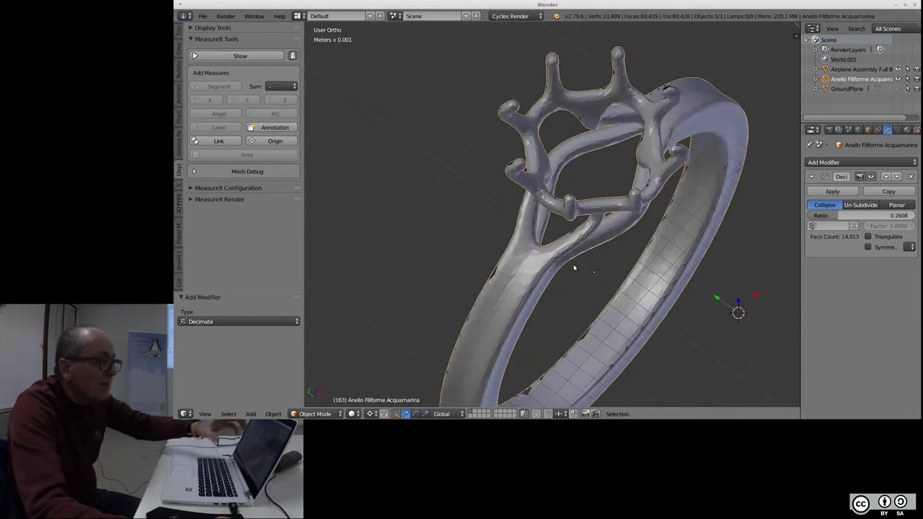
{"action": "mouse_move", "coordinate": [688, 202]}
{"action": "middle_mouse_down"}
{"action": "mouse_move", "coordinate": [678, 212]}
{"action": "mouse_move", "coordinate": [675, 180]}
{"action": "mouse_move", "coordinate": [670, 202]}
{"action": "middle_mouse_up"}
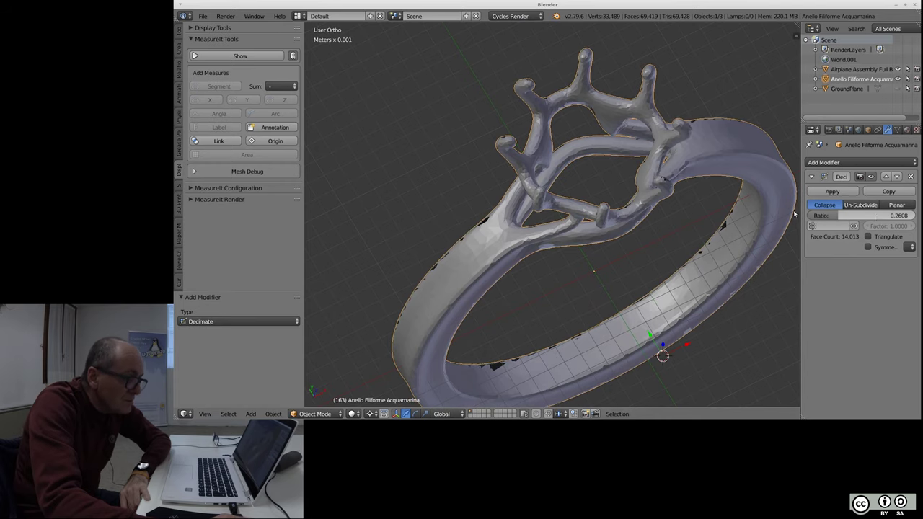
{"action": "scroll", "coordinate": [631, 117], "scroll_direction": "up", "scroll_amount": 2}
{"action": "scroll", "coordinate": [613, 109], "scroll_direction": "up", "scroll_amount": 1}
{"action": "scroll", "coordinate": [602, 102], "scroll_direction": "up", "scroll_amount": 1}
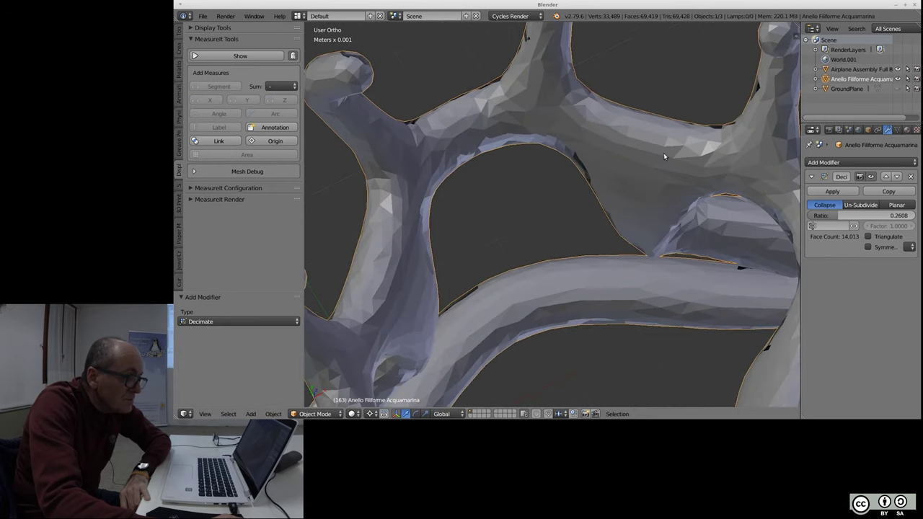
{"action": "scroll", "coordinate": [556, 196], "scroll_direction": "up", "scroll_amount": 2}
{"action": "scroll", "coordinate": [404, 256], "scroll_direction": "up", "scroll_amount": 2}
{"action": "scroll", "coordinate": [395, 238], "scroll_direction": "up", "scroll_amount": 2}
{"action": "scroll", "coordinate": [434, 241], "scroll_direction": "up", "scroll_amount": 2}
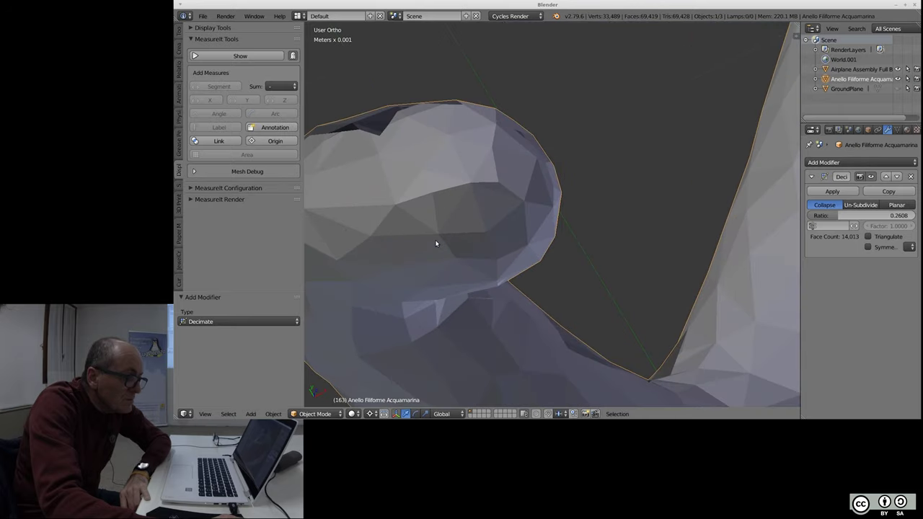
{"action": "scroll", "coordinate": [436, 243], "scroll_direction": "up", "scroll_amount": 1}
{"action": "scroll", "coordinate": [440, 231], "scroll_direction": "up", "scroll_amount": 2}
{"action": "scroll", "coordinate": [458, 213], "scroll_direction": "up", "scroll_amount": 3}
{"action": "scroll", "coordinate": [484, 213], "scroll_direction": "up", "scroll_amount": 2}
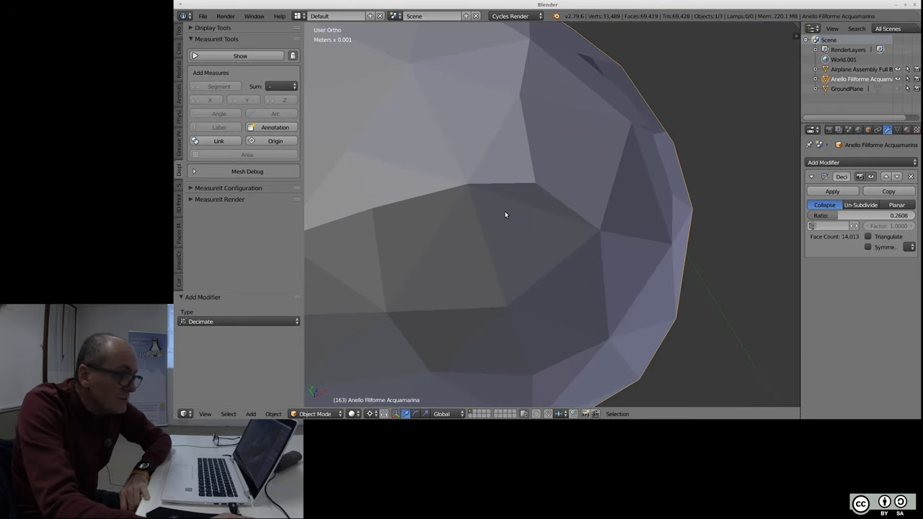
{"action": "scroll", "coordinate": [506, 214], "scroll_direction": "down", "scroll_amount": 3}
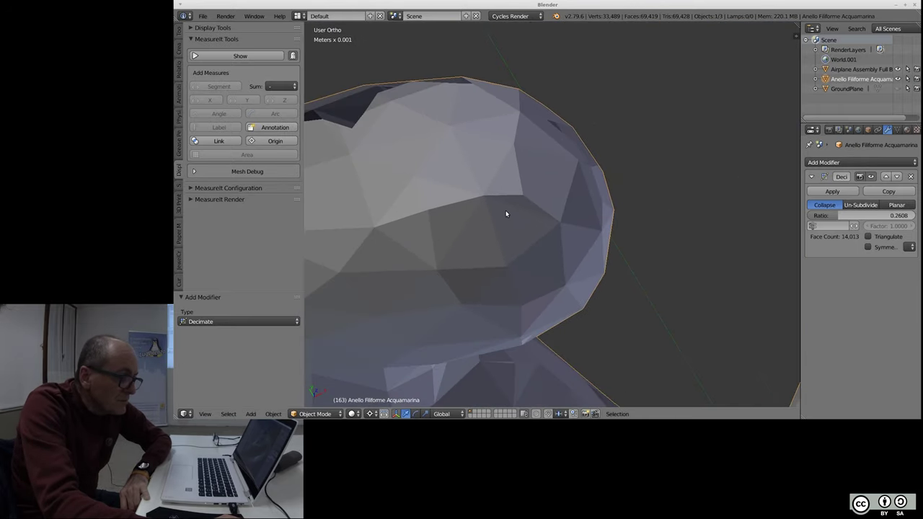
{"action": "scroll", "coordinate": [537, 206], "scroll_direction": "down", "scroll_amount": 2}
{"action": "left_click_drag", "start_coordinate": [848, 218], "coordinate": [727, 218]}
- Drag the Decimate ratio down to 0.0994, leaving 5,343 faces, and zoom out over the ring
{"action": "scroll", "coordinate": [532, 201], "scroll_direction": "down", "scroll_amount": 3}
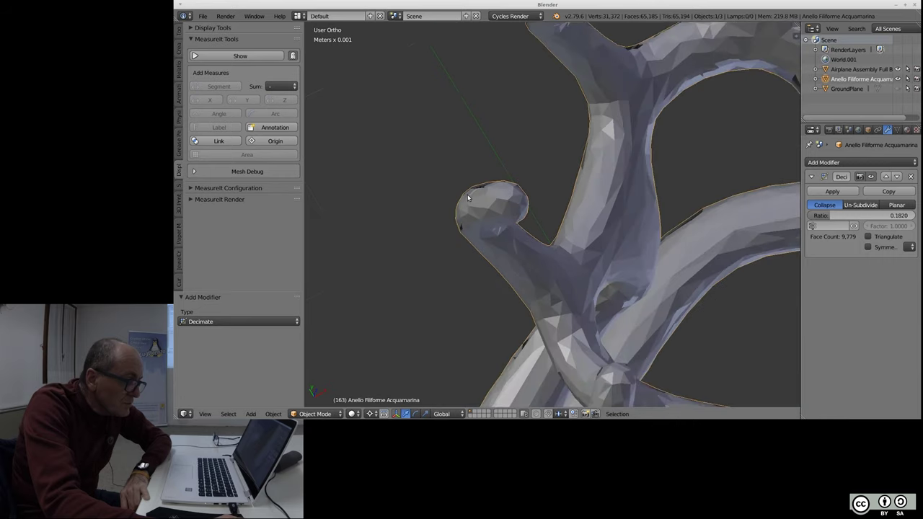
{"action": "scroll", "coordinate": [548, 216], "scroll_direction": "down", "scroll_amount": 3}
{"action": "scroll", "coordinate": [566, 239], "scroll_direction": "down", "scroll_amount": 3}
{"action": "scroll", "coordinate": [587, 265], "scroll_direction": "down", "scroll_amount": 3}
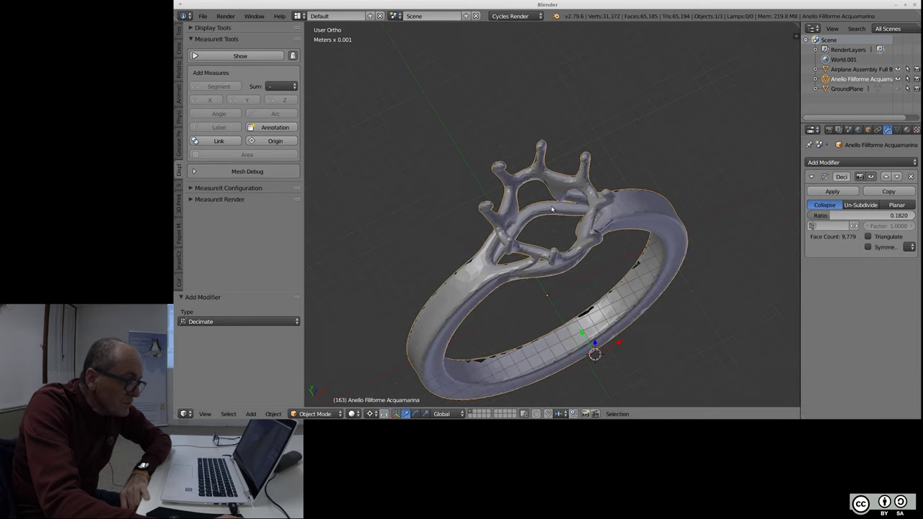
{"action": "scroll", "coordinate": [553, 209], "scroll_direction": "up", "scroll_amount": 3}
{"action": "scroll", "coordinate": [661, 144], "scroll_direction": "up", "scroll_amount": 3}
{"action": "scroll", "coordinate": [628, 182], "scroll_direction": "up", "scroll_amount": 1}
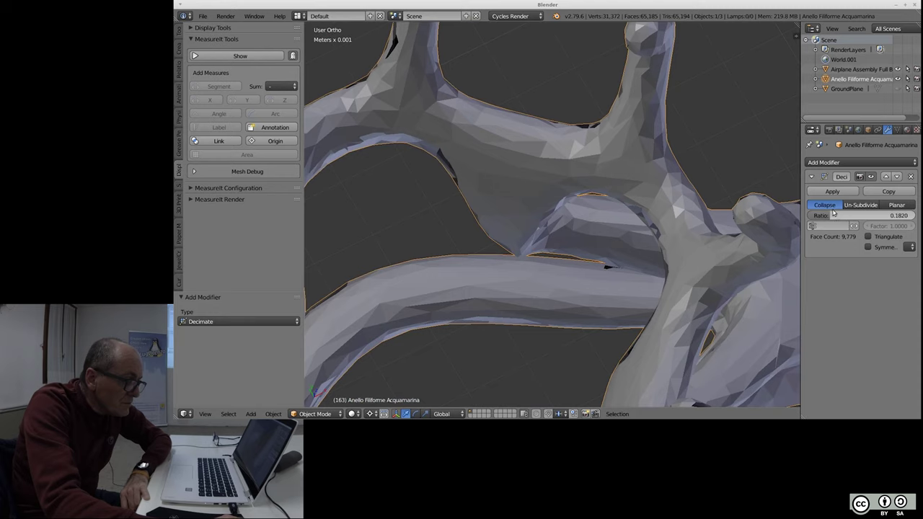
{"action": "left_click_drag", "start_coordinate": [834, 214], "coordinate": [834, 213]}
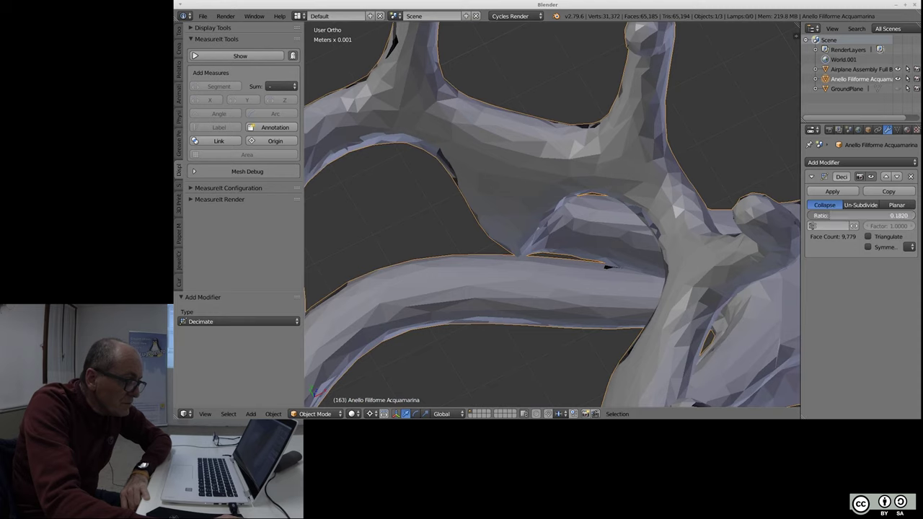
{"action": "left_click_drag", "start_coordinate": [834, 213], "coordinate": [709, 206]}
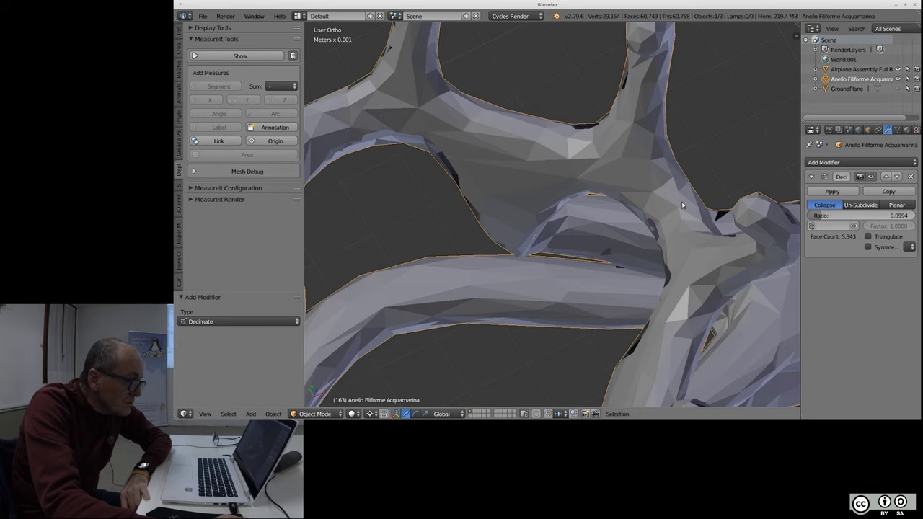
{"action": "scroll", "coordinate": [582, 195], "scroll_direction": "down", "scroll_amount": 5}
{"action": "scroll", "coordinate": [581, 194], "scroll_direction": "down", "scroll_amount": 3}
{"action": "scroll", "coordinate": [571, 297], "scroll_direction": "down", "scroll_amount": 1}
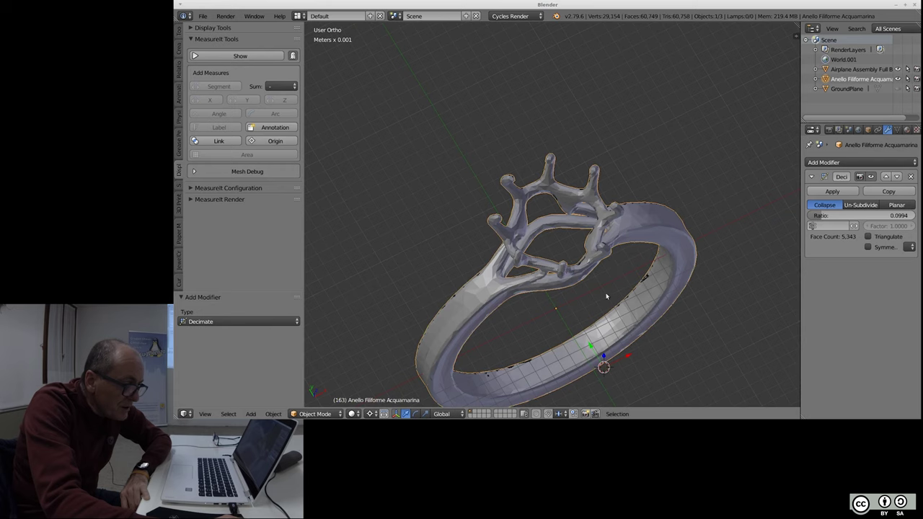
{"action": "scroll", "coordinate": [636, 223], "scroll_direction": "down", "scroll_amount": 1}
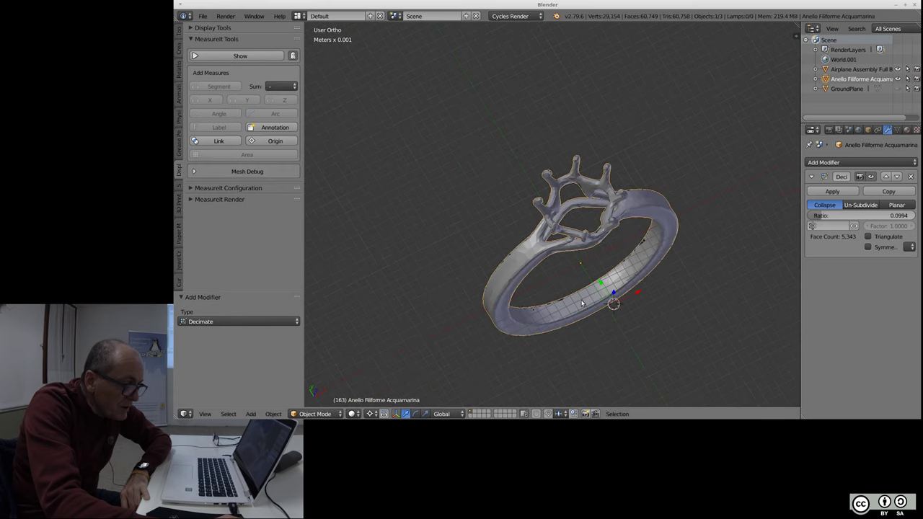
{"action": "scroll", "coordinate": [599, 238], "scroll_direction": "up", "scroll_amount": 3}
{"action": "scroll", "coordinate": [627, 241], "scroll_direction": "down", "scroll_amount": 1}
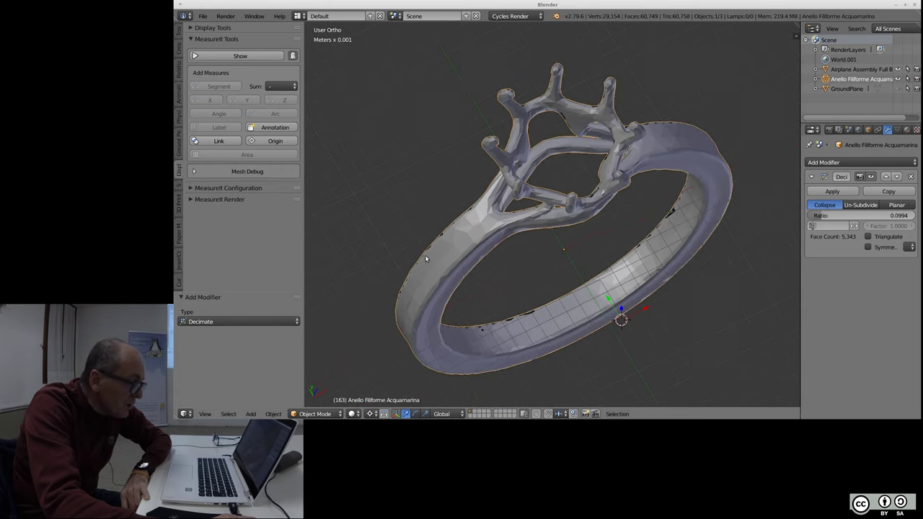
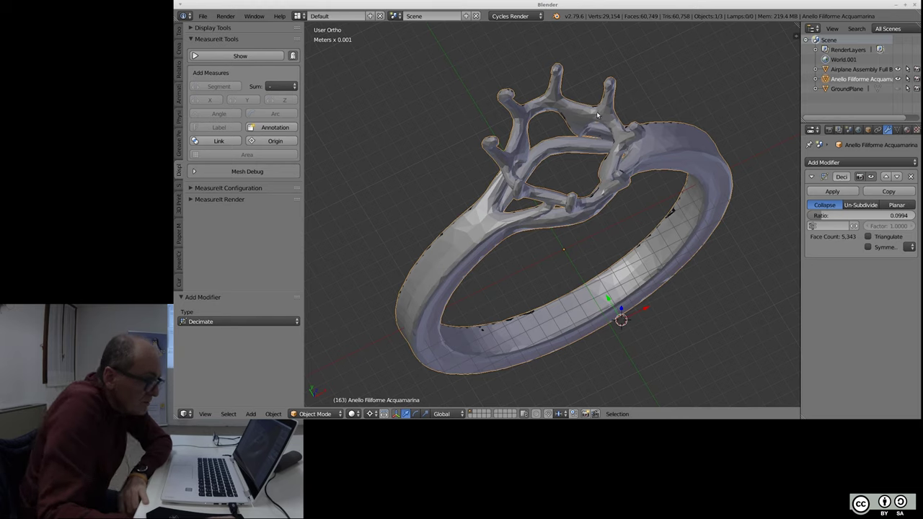
- Zoom in on the decimated ring's prongs and back out to inspect them up close
{"action": "scroll", "coordinate": [484, 134], "scroll_direction": "up", "scroll_amount": 4}
{"action": "scroll", "coordinate": [497, 144], "scroll_direction": "up", "scroll_amount": 4}
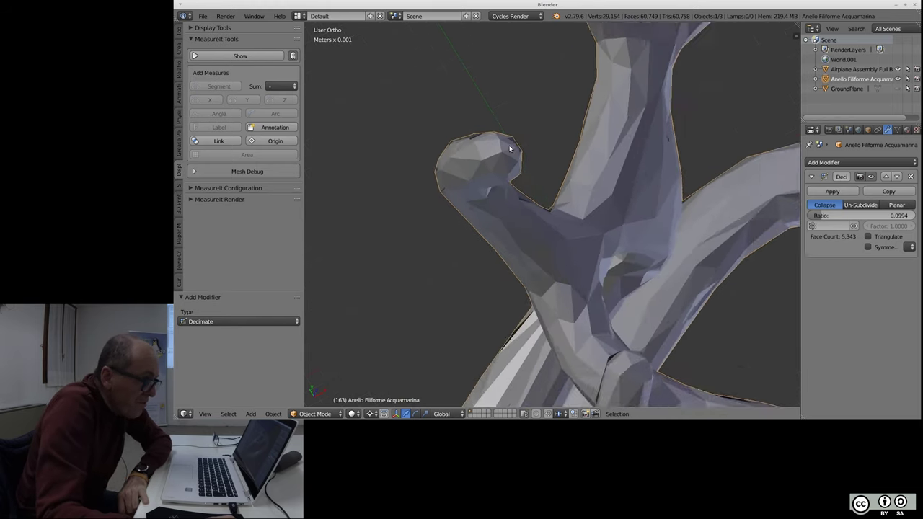
{"action": "scroll", "coordinate": [509, 151], "scroll_direction": "up", "scroll_amount": 4}
{"action": "scroll", "coordinate": [509, 153], "scroll_direction": "down", "scroll_amount": 3}
{"action": "scroll", "coordinate": [519, 129], "scroll_direction": "down", "scroll_amount": 3}
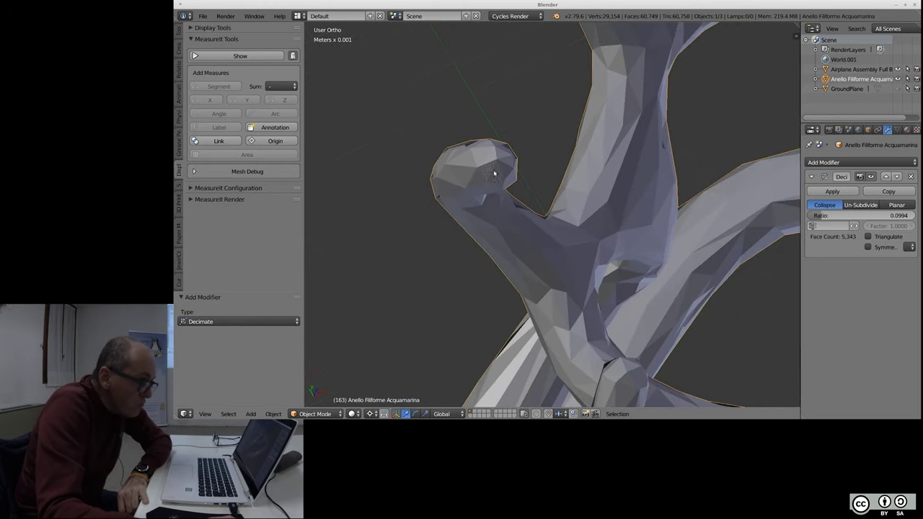
{"action": "scroll", "coordinate": [534, 101], "scroll_direction": "down", "scroll_amount": 3}
{"action": "scroll", "coordinate": [534, 188], "scroll_direction": "up", "scroll_amount": 4}
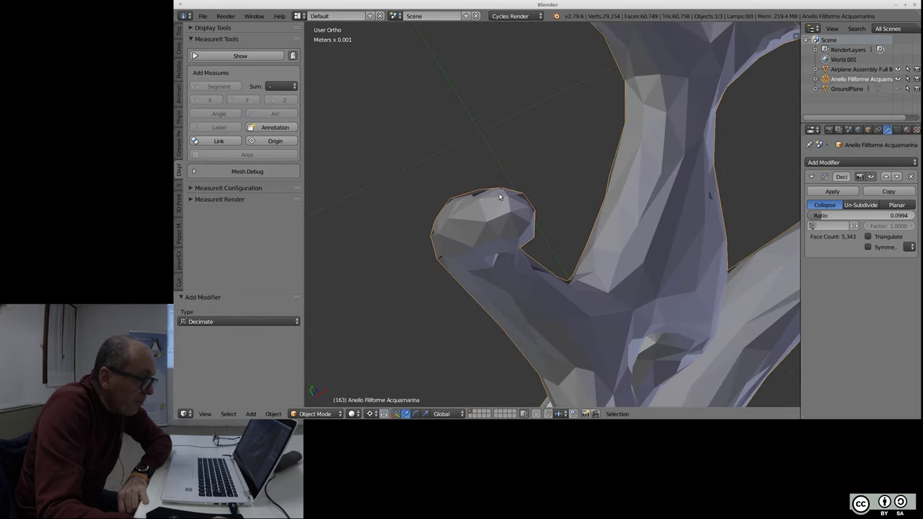
{"action": "scroll", "coordinate": [541, 234], "scroll_direction": "up", "scroll_amount": 3}
{"action": "scroll", "coordinate": [545, 237], "scroll_direction": "up", "scroll_amount": 2}
{"action": "scroll", "coordinate": [537, 209], "scroll_direction": "down", "scroll_amount": 1}
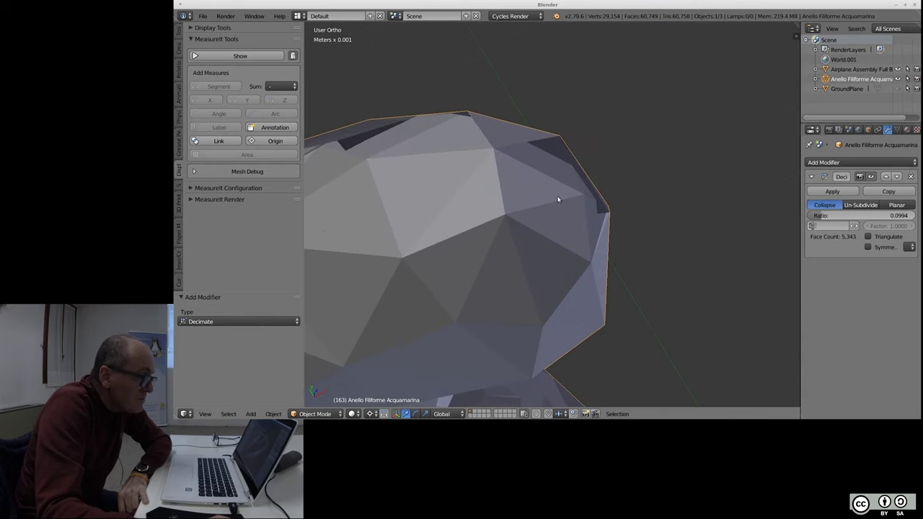
{"action": "scroll", "coordinate": [552, 191], "scroll_direction": "down", "scroll_amount": 3}
{"action": "scroll", "coordinate": [505, 186], "scroll_direction": "down", "scroll_amount": 2}
{"action": "scroll", "coordinate": [457, 190], "scroll_direction": "down", "scroll_amount": 2}
{"action": "scroll", "coordinate": [457, 190], "scroll_direction": "down", "scroll_amount": 3}
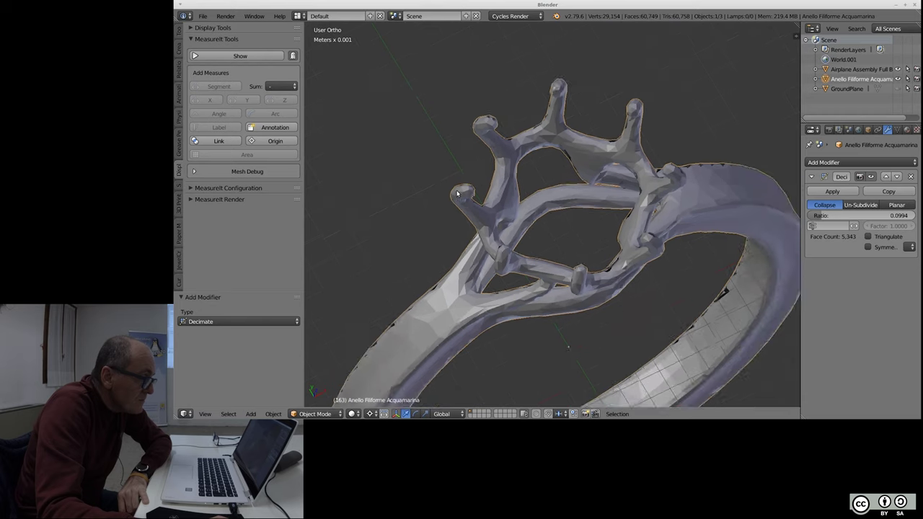
{"action": "scroll", "coordinate": [456, 190], "scroll_direction": "down", "scroll_amount": 3}
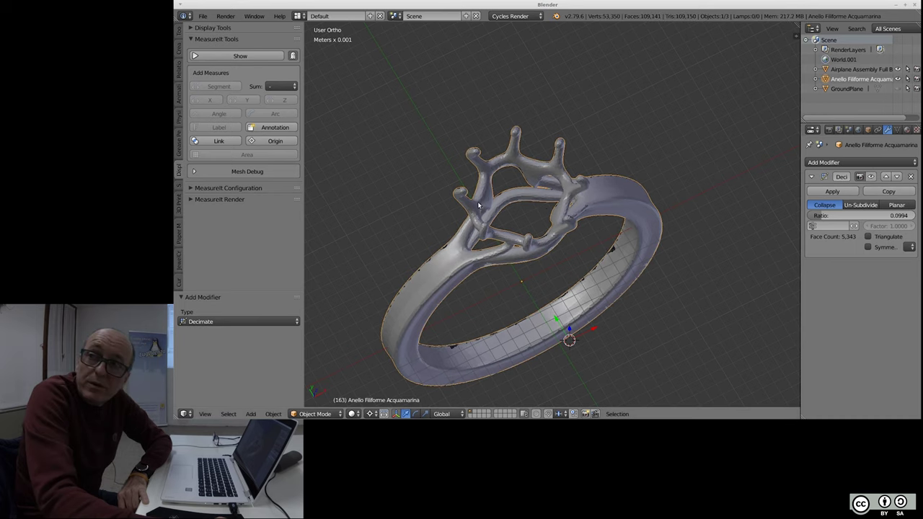
{"action": "scroll", "coordinate": [478, 202], "scroll_direction": "up", "scroll_amount": 8}
{"action": "scroll", "coordinate": [482, 189], "scroll_direction": "up", "scroll_amount": 3}
{"action": "scroll", "coordinate": [489, 173], "scroll_direction": "down", "scroll_amount": 6}
{"action": "scroll", "coordinate": [489, 173], "scroll_direction": "down", "scroll_amount": 5}
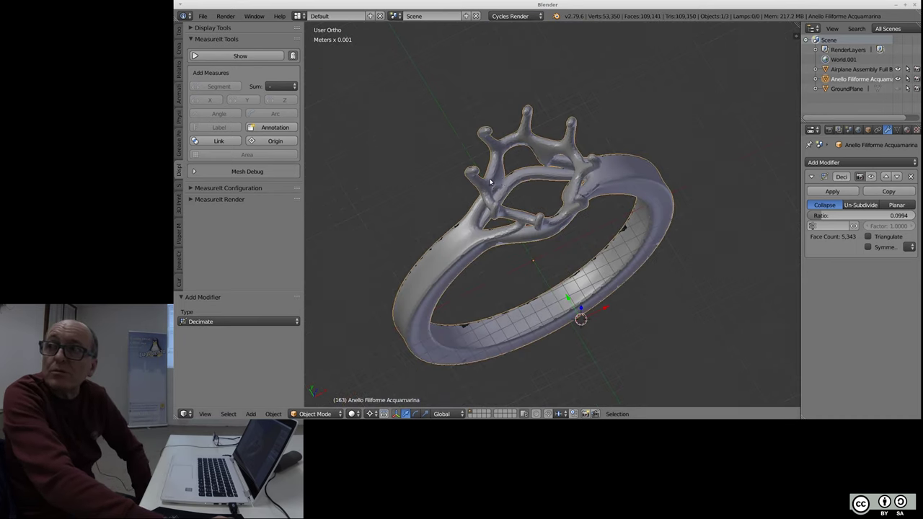
- Turn the Decimate viewport preview back on and compare the mesh in edit and object mode
{"action": "left_click", "coordinate": [871, 177]}
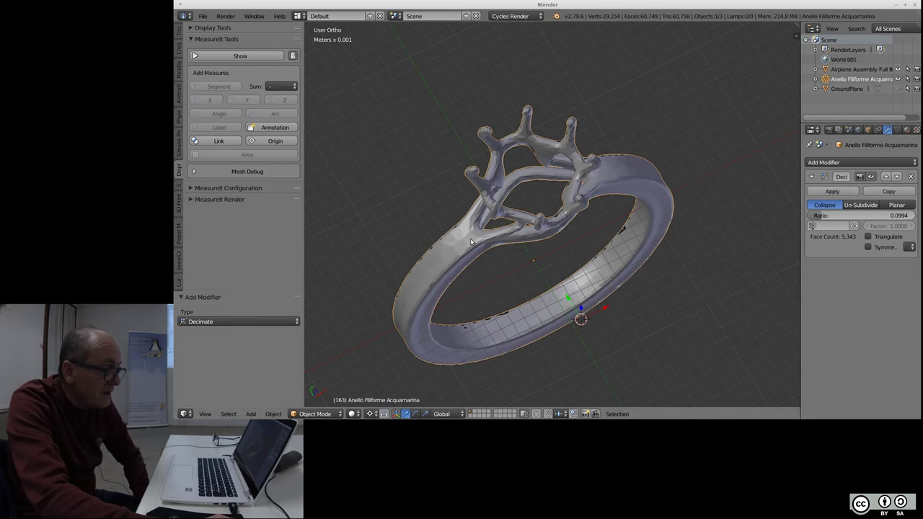
{"action": "scroll", "coordinate": [483, 243], "scroll_direction": "up", "scroll_amount": 5}
{"action": "scroll", "coordinate": [483, 243], "scroll_direction": "down", "scroll_amount": 3}
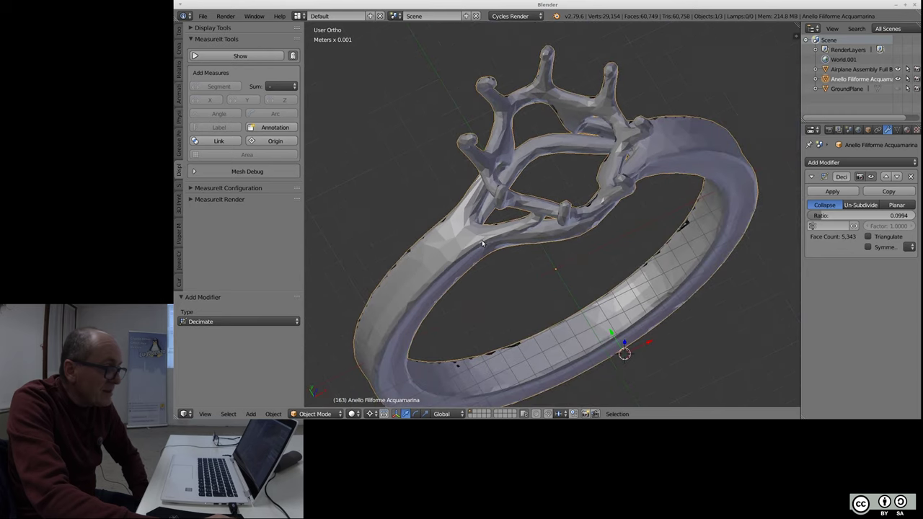
{"action": "key", "text": "Tab"}
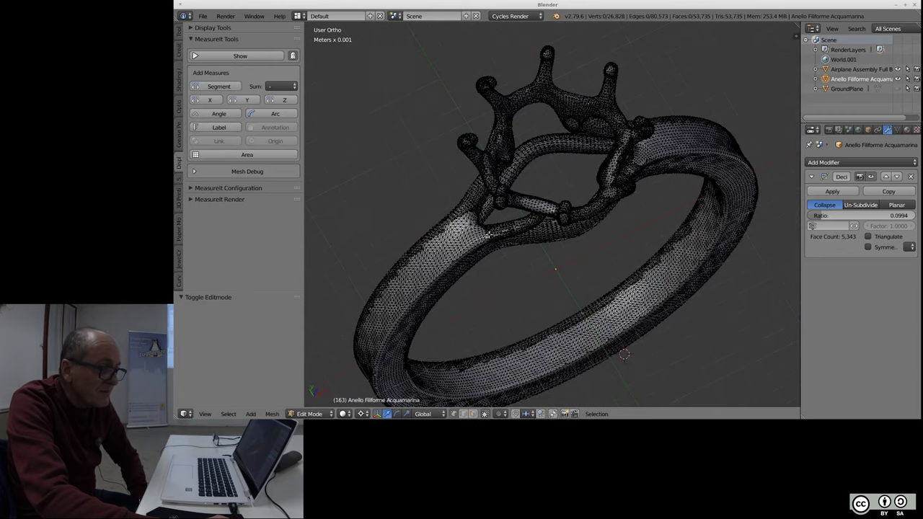
{"action": "key", "text": "Tab"}
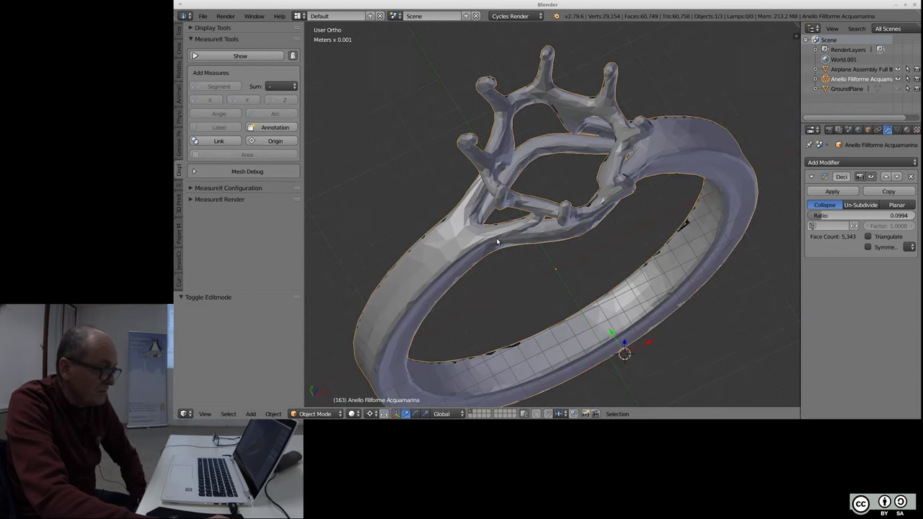
{"action": "key", "text": "Tab"}
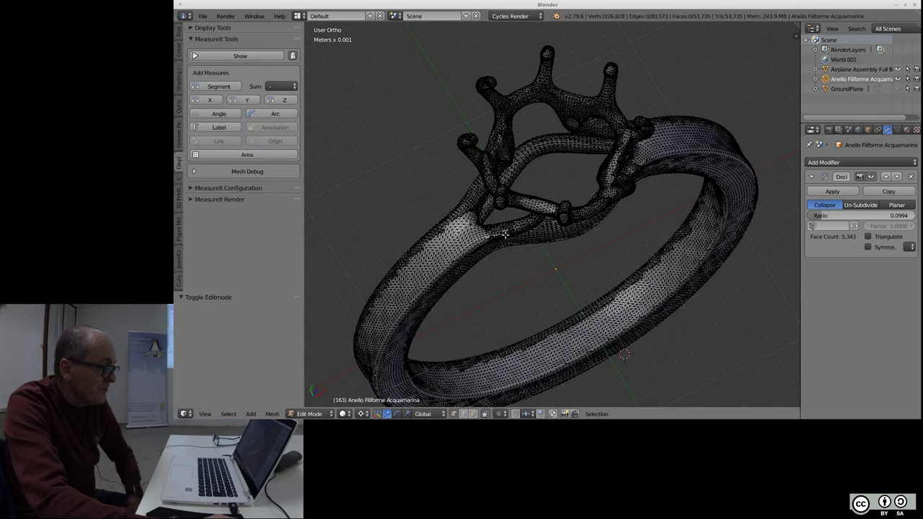
{"action": "key", "text": "Tab"}
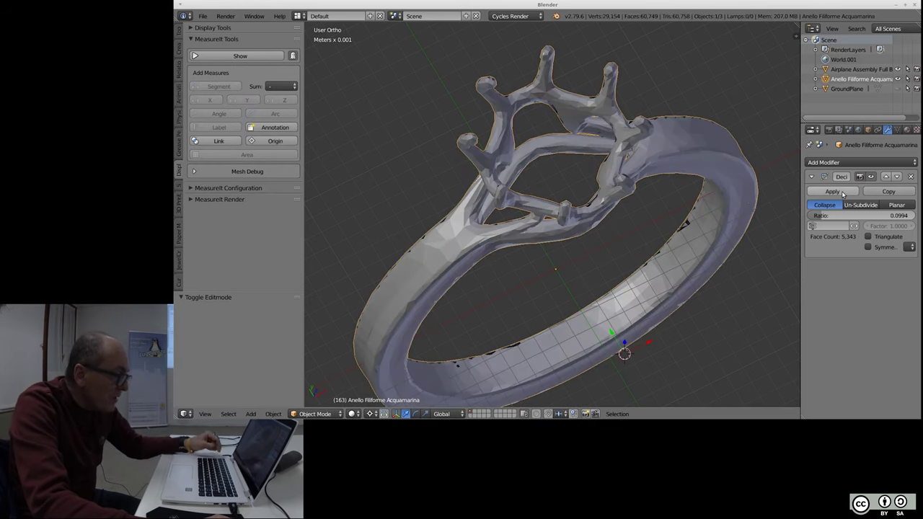
- Apply the Decimate modifier (2,632 vertices, 5,343 faces) and show the 3D Print toolbox in edit mode
{"action": "left_click", "coordinate": [833, 192]}
{"action": "key", "text": "Tab"}
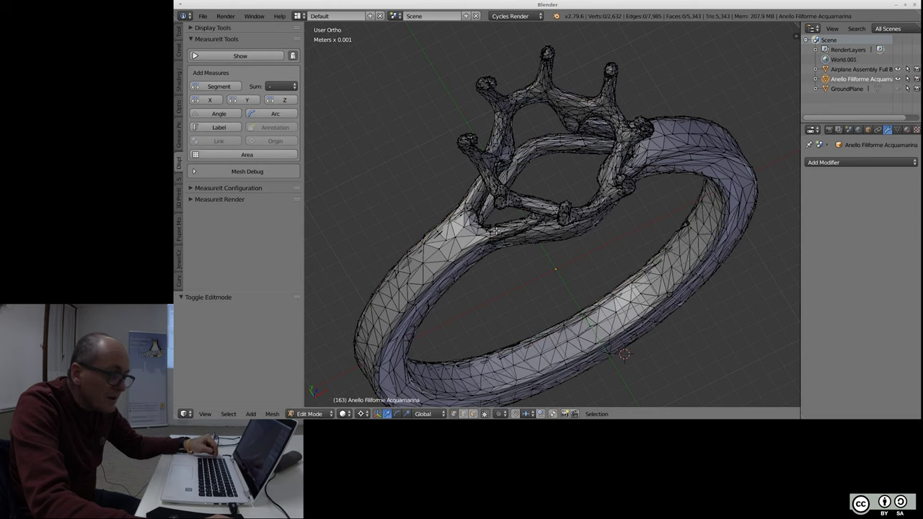
{"action": "scroll", "coordinate": [511, 238], "scroll_direction": "up", "scroll_amount": 3}
{"action": "scroll", "coordinate": [508, 129], "scroll_direction": "up", "scroll_amount": 3}
{"action": "scroll", "coordinate": [508, 129], "scroll_direction": "down", "scroll_amount": 3}
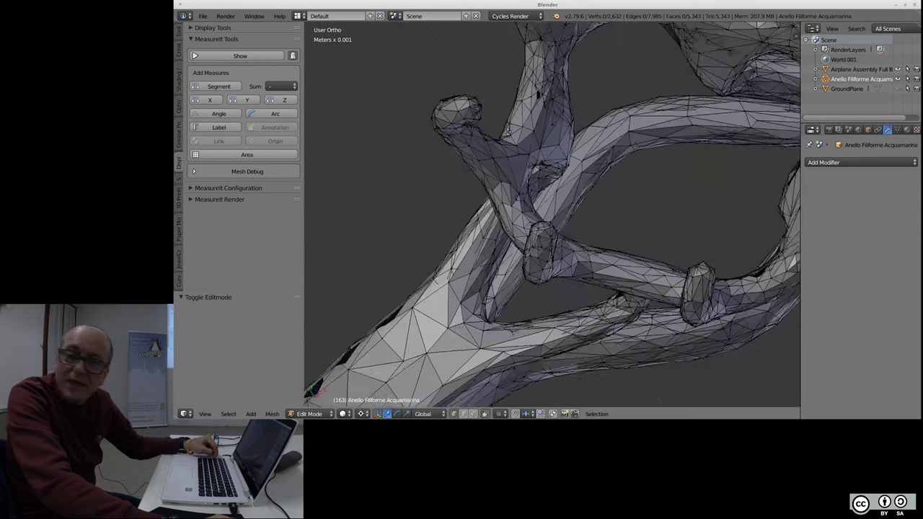
{"action": "scroll", "coordinate": [508, 128], "scroll_direction": "down", "scroll_amount": 2}
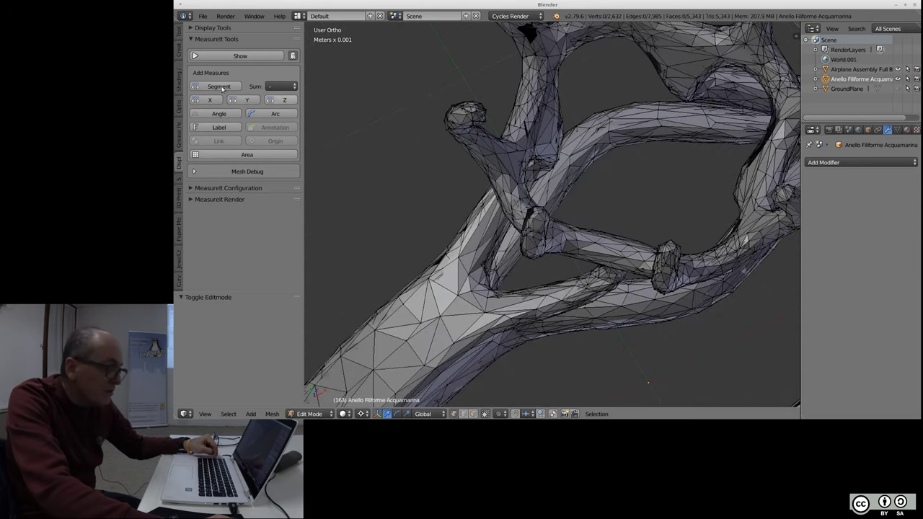
{"action": "left_click", "coordinate": [178, 204]}
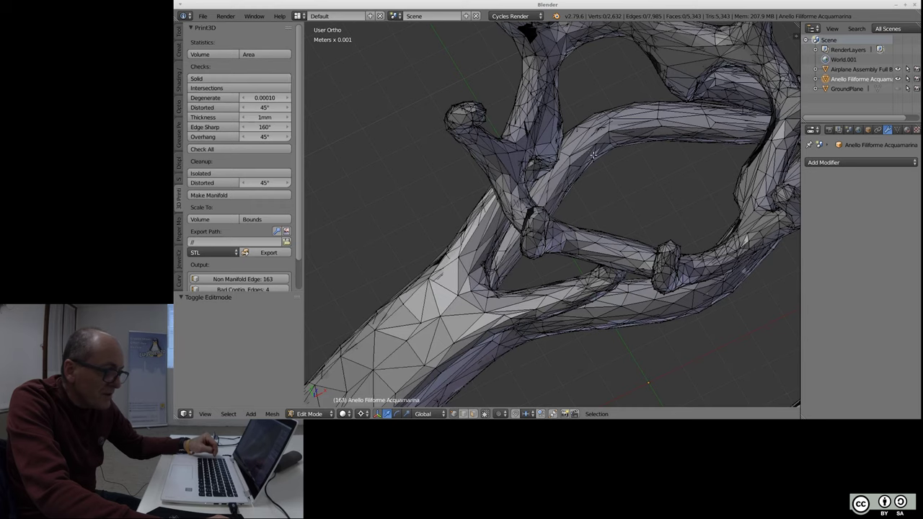
- Select the whole ring and remove doubles, merging 5 vertices to leave 2,627
{"action": "key", "text": "a"}
{"action": "key", "text": "w"}
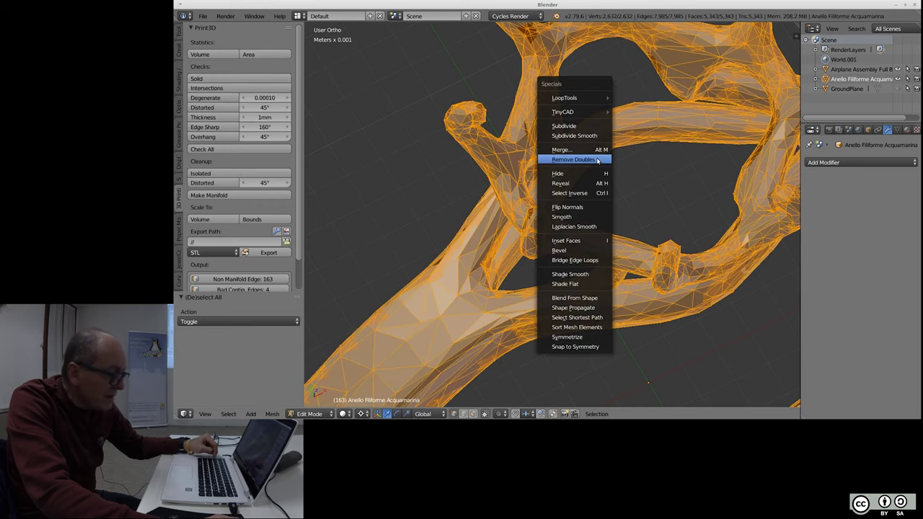
{"action": "left_click", "coordinate": [598, 160]}
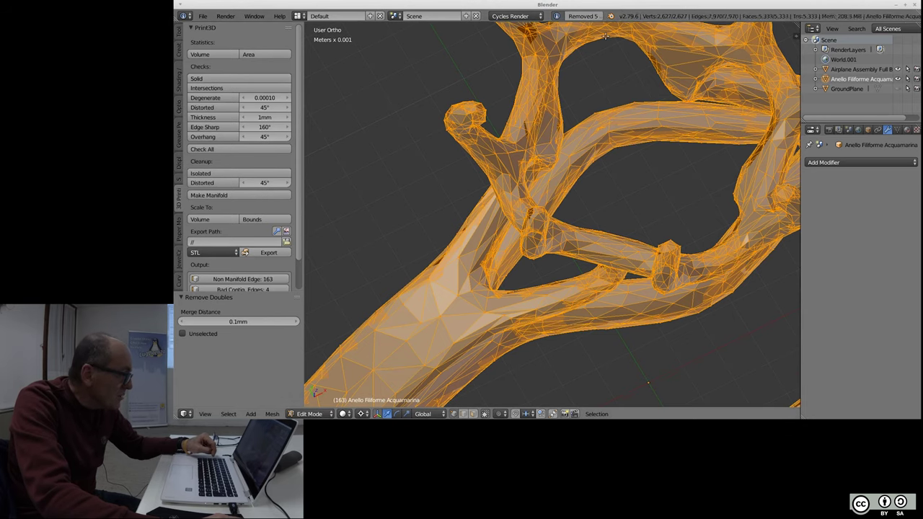
- Deselect all and run the Solid check: 185 non-manifold edges, 0 bad contiguous edges
{"action": "key", "text": "a"}
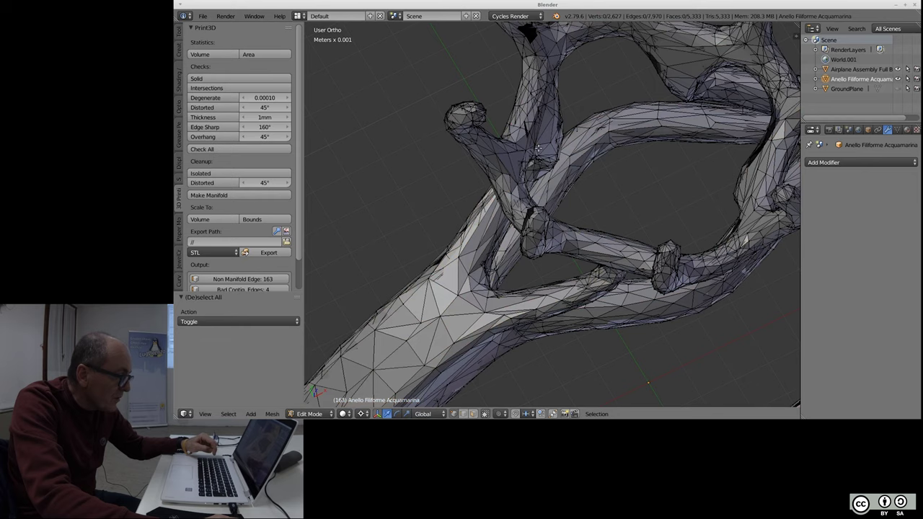
{"action": "scroll", "coordinate": [616, 202], "scroll_direction": "down", "scroll_amount": 2}
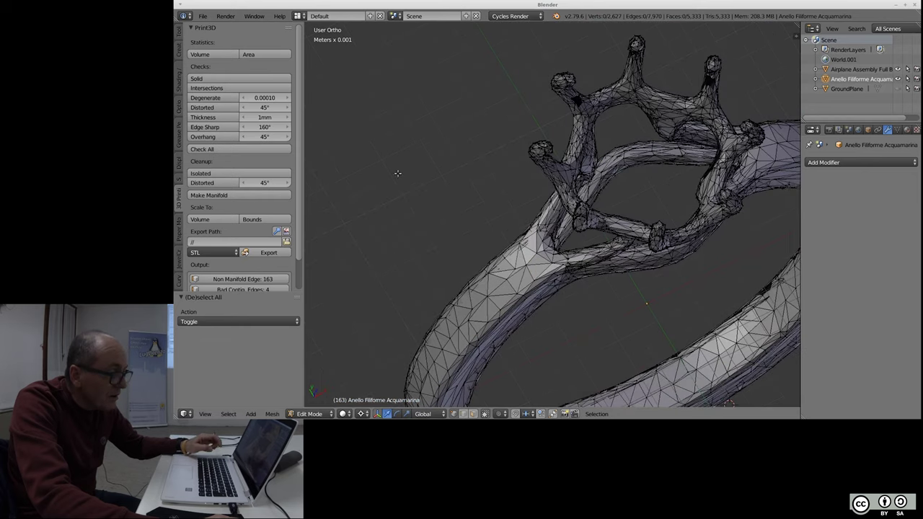
{"action": "left_click", "coordinate": [217, 77]}
- Select the ring's non-manifold edges and zoom in on the thin selected triangle
{"action": "scroll", "coordinate": [299, 257], "scroll_direction": "down", "scroll_amount": 1}
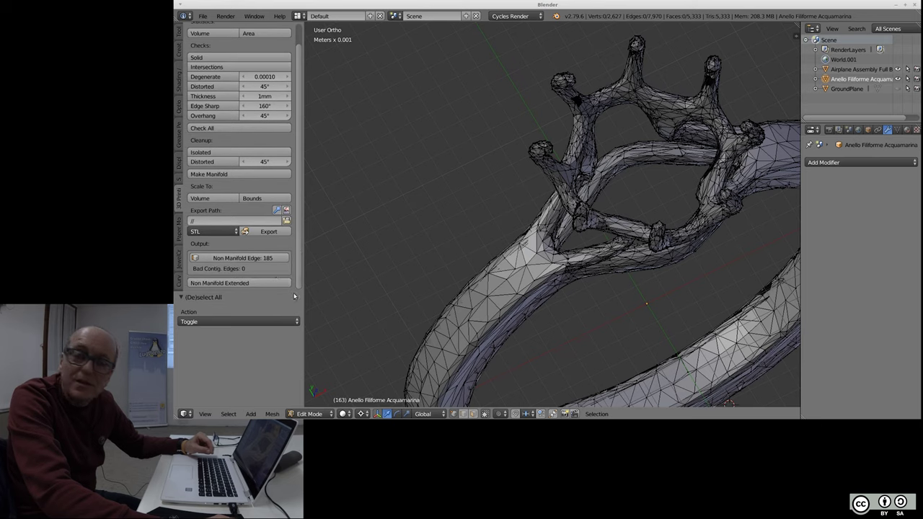
{"action": "left_click", "coordinate": [269, 258]}
{"action": "scroll", "coordinate": [526, 164], "scroll_direction": "up", "scroll_amount": 4}
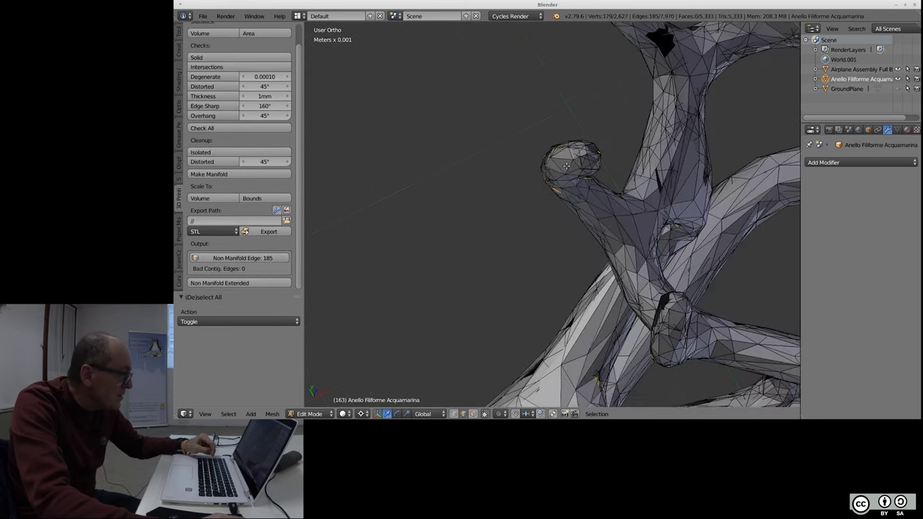
{"action": "scroll", "coordinate": [548, 173], "scroll_direction": "up", "scroll_amount": 4}
{"action": "scroll", "coordinate": [577, 181], "scroll_direction": "up", "scroll_amount": 4}
{"action": "scroll", "coordinate": [604, 191], "scroll_direction": "up", "scroll_amount": 4}
{"action": "scroll", "coordinate": [584, 181], "scroll_direction": "up", "scroll_amount": 5}
{"action": "scroll", "coordinate": [565, 168], "scroll_direction": "up", "scroll_amount": 2}
{"action": "scroll", "coordinate": [565, 169], "scroll_direction": "down", "scroll_amount": 8}
{"action": "scroll", "coordinate": [570, 165], "scroll_direction": "down", "scroll_amount": 4}
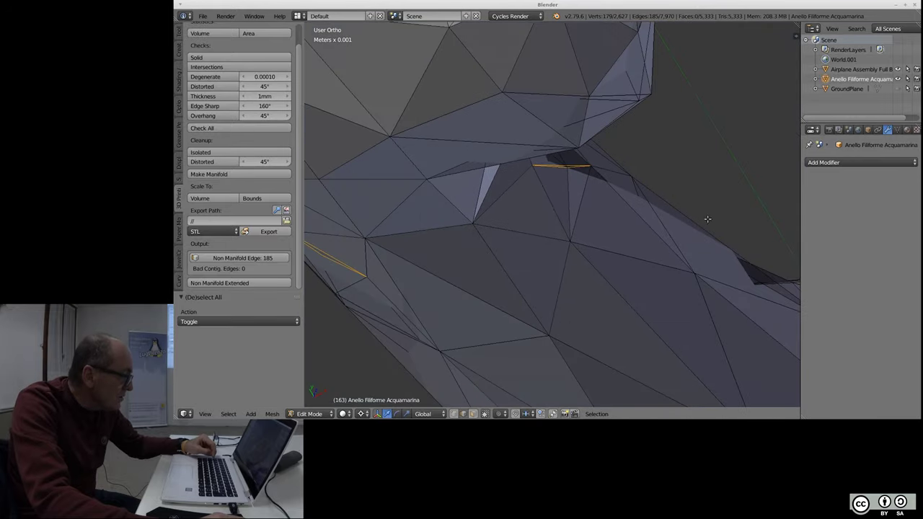
{"action": "scroll", "coordinate": [650, 216], "scroll_direction": "down", "scroll_amount": 5}
{"action": "scroll", "coordinate": [639, 222], "scroll_direction": "up", "scroll_amount": 3}
{"action": "scroll", "coordinate": [626, 229], "scroll_direction": "up", "scroll_amount": 3}
{"action": "scroll", "coordinate": [617, 237], "scroll_direction": "up", "scroll_amount": 3}
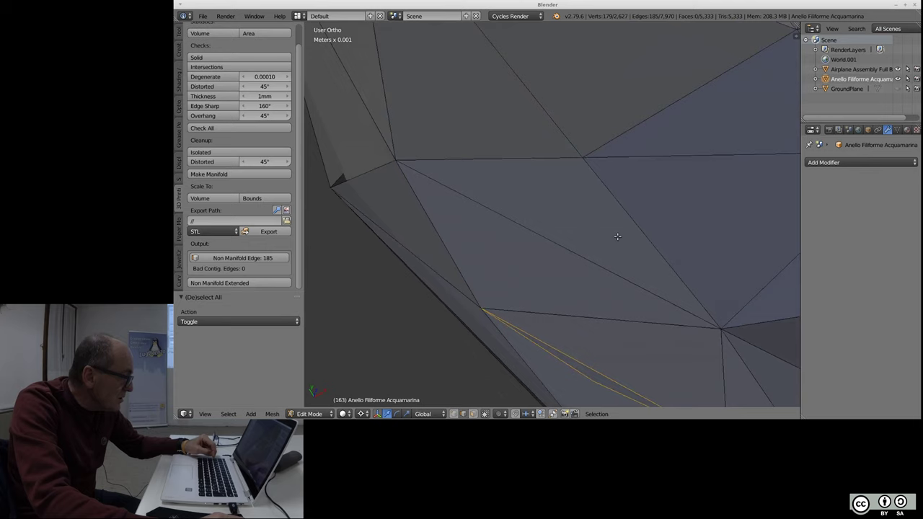
{"action": "scroll", "coordinate": [615, 238], "scroll_direction": "down", "scroll_amount": 2}
{"action": "scroll", "coordinate": [621, 289], "scroll_direction": "down", "scroll_amount": 3}
{"action": "scroll", "coordinate": [598, 310], "scroll_direction": "down", "scroll_amount": 1}
- Switch the viewport to wireframe shading to reveal hidden edges around the sliver triangle
{"action": "scroll", "coordinate": [588, 245], "scroll_direction": "up", "scroll_amount": 5}
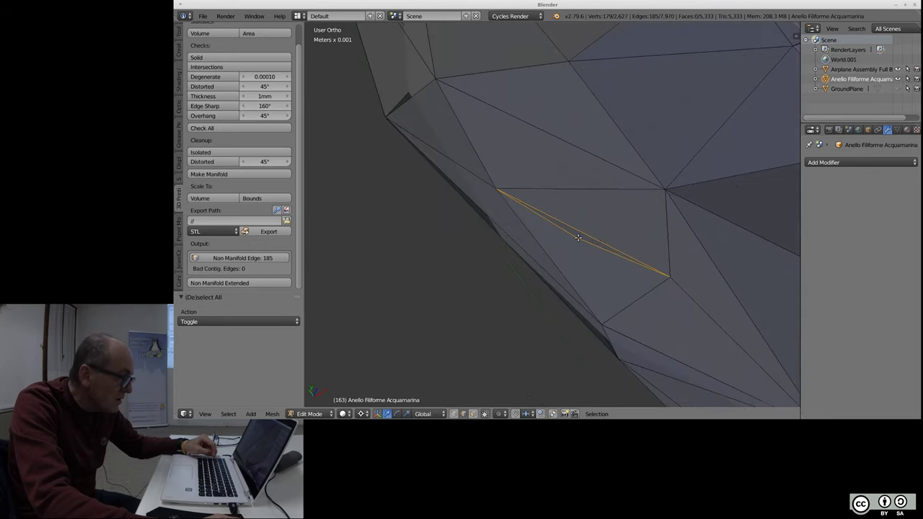
{"action": "scroll", "coordinate": [570, 228], "scroll_direction": "up", "scroll_amount": 5}
{"action": "scroll", "coordinate": [555, 215], "scroll_direction": "up", "scroll_amount": 2}
{"action": "scroll", "coordinate": [561, 210], "scroll_direction": "down", "scroll_amount": 2}
{"action": "scroll", "coordinate": [564, 209], "scroll_direction": "down", "scroll_amount": 5}
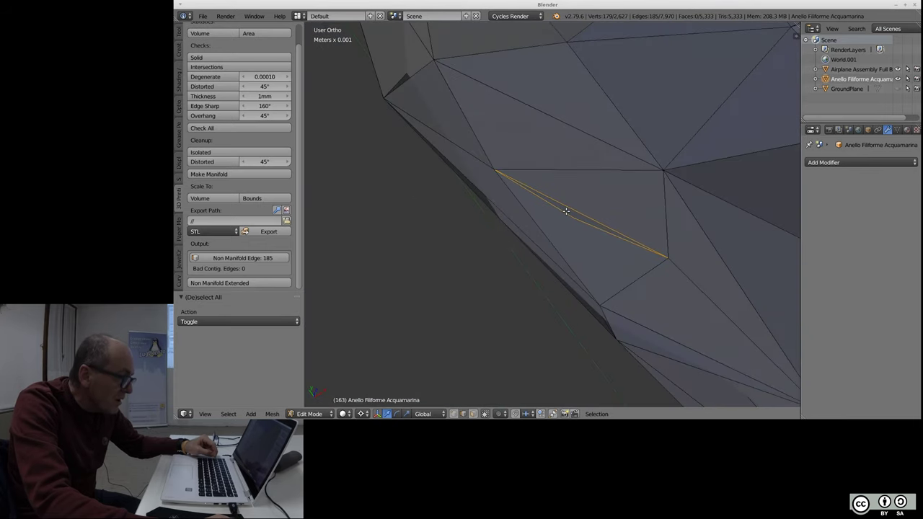
{"action": "scroll", "coordinate": [566, 211], "scroll_direction": "down", "scroll_amount": 3}
{"action": "scroll", "coordinate": [454, 229], "scroll_direction": "down", "scroll_amount": 2}
{"action": "scroll", "coordinate": [449, 194], "scroll_direction": "down", "scroll_amount": 2}
{"action": "scroll", "coordinate": [446, 177], "scroll_direction": "down", "scroll_amount": 2}
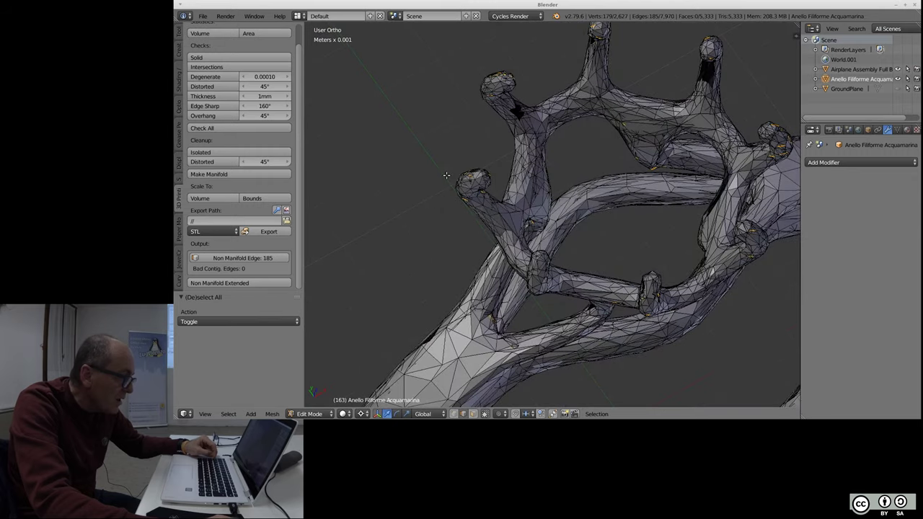
{"action": "scroll", "coordinate": [639, 212], "scroll_direction": "down", "scroll_amount": 3}
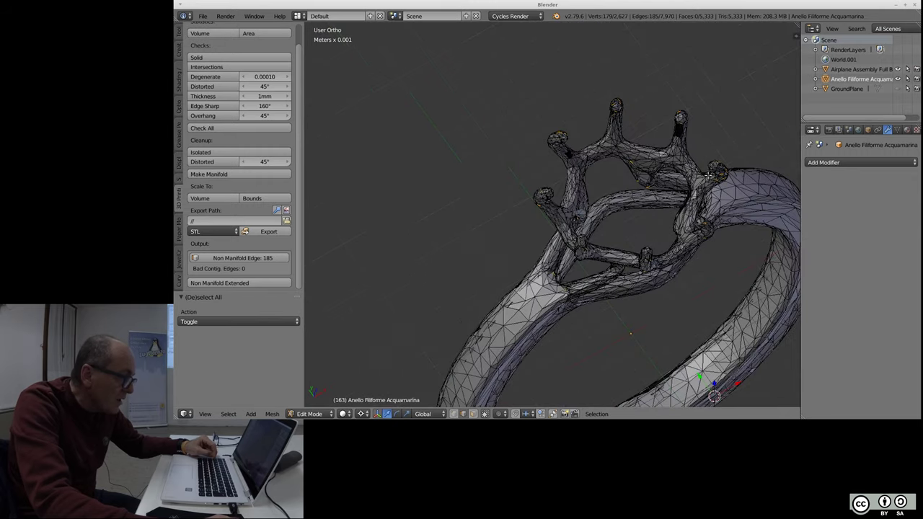
{"action": "scroll", "coordinate": [710, 174], "scroll_direction": "up", "scroll_amount": 5}
{"action": "scroll", "coordinate": [718, 170], "scroll_direction": "up", "scroll_amount": 1}
{"action": "scroll", "coordinate": [729, 162], "scroll_direction": "up", "scroll_amount": 3}
{"action": "scroll", "coordinate": [741, 154], "scroll_direction": "up", "scroll_amount": 3}
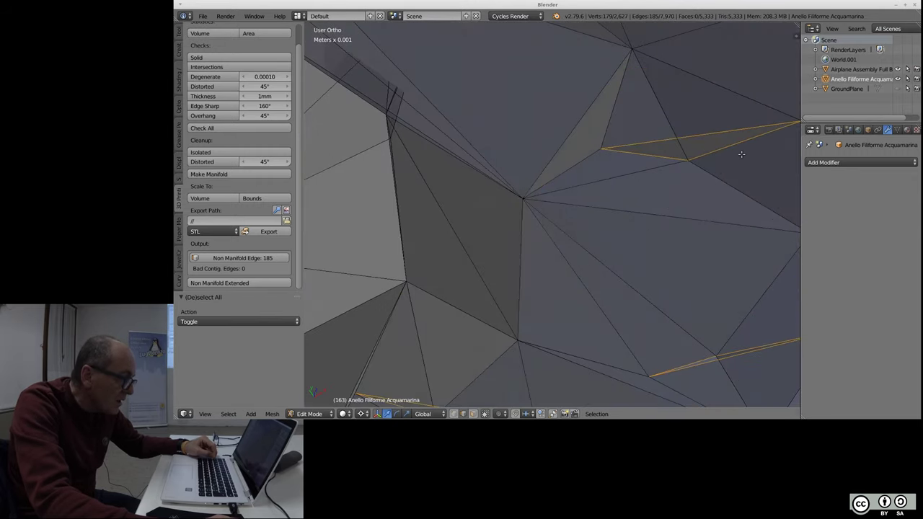
{"action": "scroll", "coordinate": [678, 151], "scroll_direction": "down", "scroll_amount": 2}
{"action": "scroll", "coordinate": [620, 150], "scroll_direction": "up", "scroll_amount": 2}
{"action": "scroll", "coordinate": [562, 149], "scroll_direction": "down", "scroll_amount": 1}
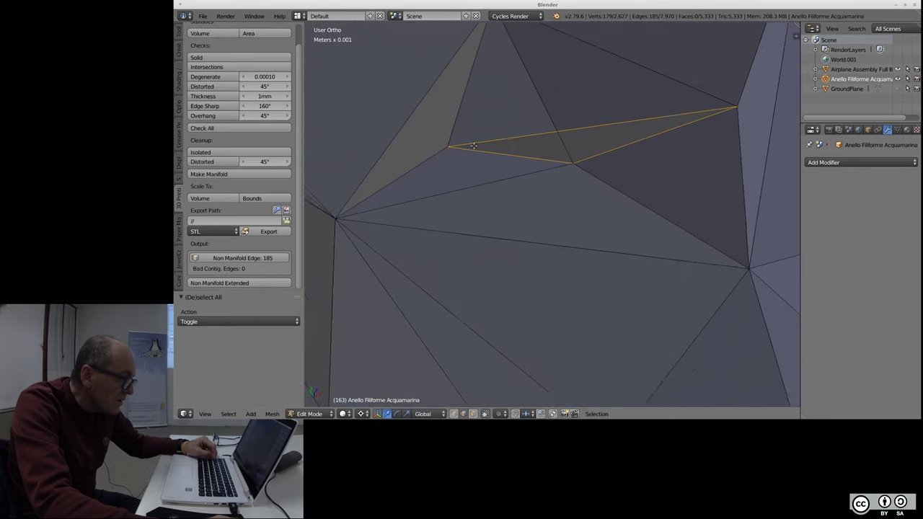
{"action": "scroll", "coordinate": [505, 148], "scroll_direction": "up", "scroll_amount": 1}
{"action": "scroll", "coordinate": [569, 136], "scroll_direction": "down", "scroll_amount": 2}
{"action": "scroll", "coordinate": [569, 136], "scroll_direction": "up", "scroll_amount": 3, "text": "shift"}
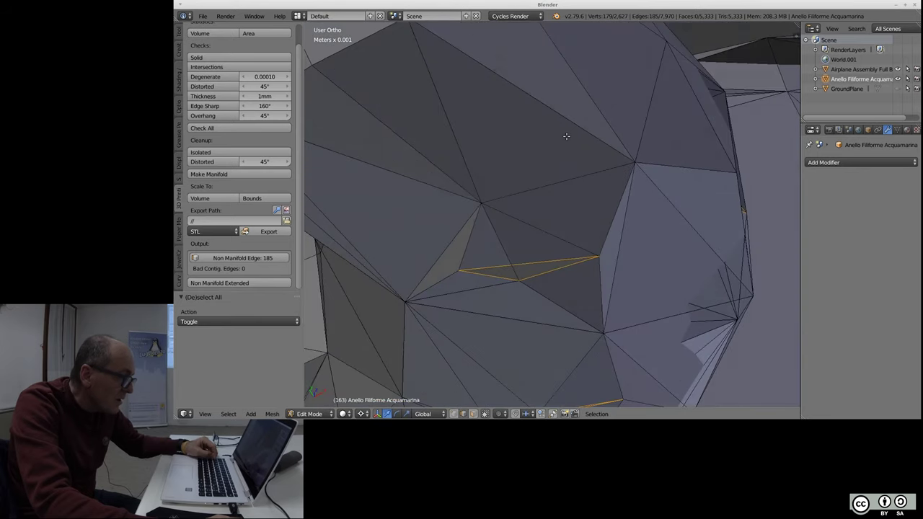
{"action": "scroll", "coordinate": [541, 250], "scroll_direction": "up", "scroll_amount": 1}
{"action": "scroll", "coordinate": [525, 308], "scroll_direction": "up", "scroll_amount": 5}
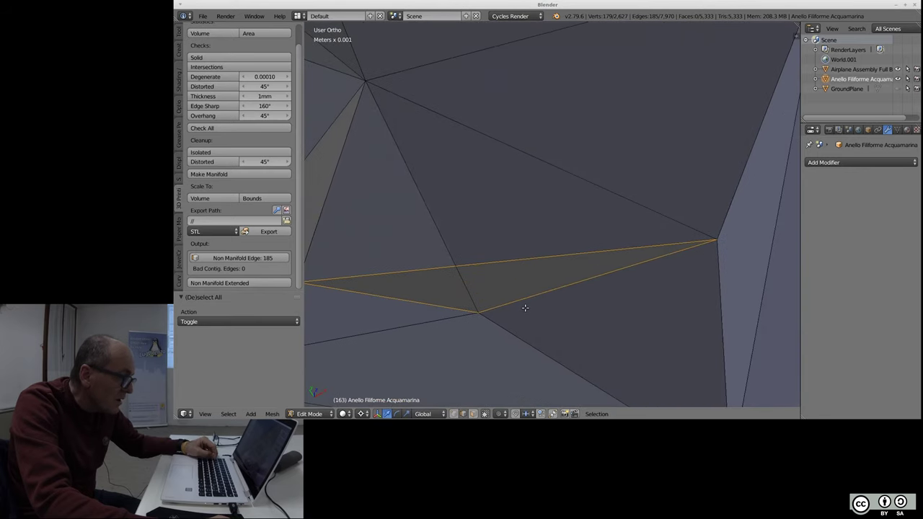
{"action": "key", "text": "z"}
{"action": "scroll", "coordinate": [571, 247], "scroll_direction": "down", "scroll_amount": 3}
{"action": "scroll", "coordinate": [572, 247], "scroll_direction": "down", "scroll_amount": 4}
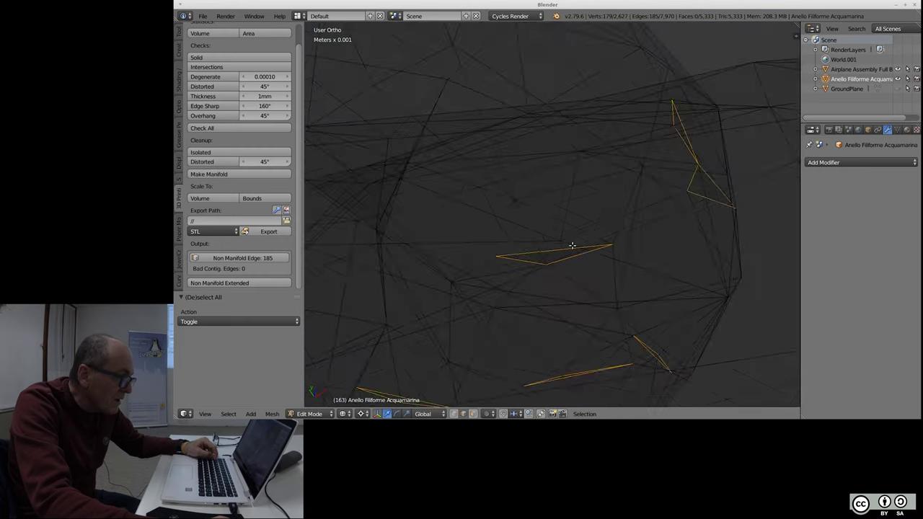
{"action": "scroll", "coordinate": [570, 248], "scroll_direction": "down", "scroll_amount": 1}
{"action": "scroll", "coordinate": [557, 250], "scroll_direction": "up", "scroll_amount": 5}
{"action": "scroll", "coordinate": [561, 253], "scroll_direction": "down", "scroll_amount": 2}
{"action": "scroll", "coordinate": [563, 253], "scroll_direction": "down", "scroll_amount": 1}
{"action": "scroll", "coordinate": [565, 251], "scroll_direction": "down", "scroll_amount": 1}
{"action": "scroll", "coordinate": [568, 245], "scroll_direction": "down", "scroll_amount": 1}
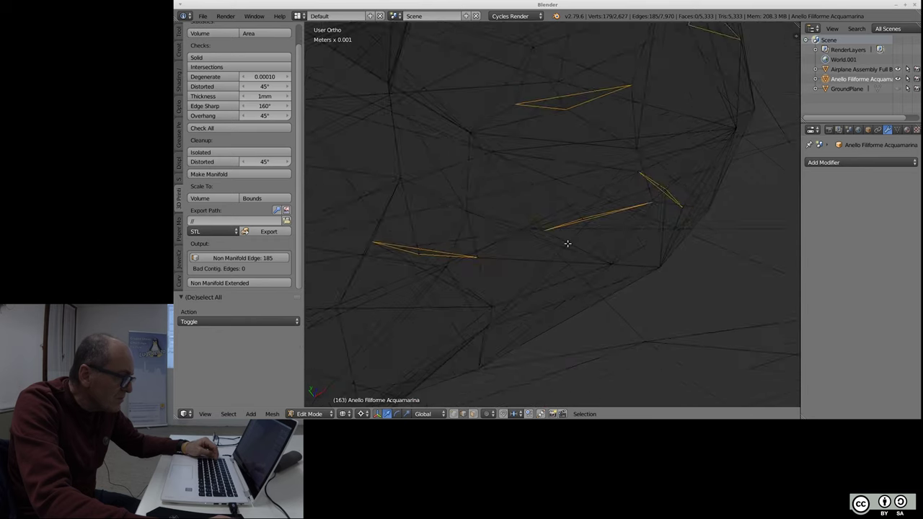
{"action": "scroll", "coordinate": [568, 243], "scroll_direction": "down", "scroll_amount": 2}
{"action": "scroll", "coordinate": [568, 238], "scroll_direction": "down", "scroll_amount": 2}
{"action": "scroll", "coordinate": [567, 216], "scroll_direction": "down", "scroll_amount": 1}
{"action": "scroll", "coordinate": [606, 180], "scroll_direction": "down", "scroll_amount": 1}
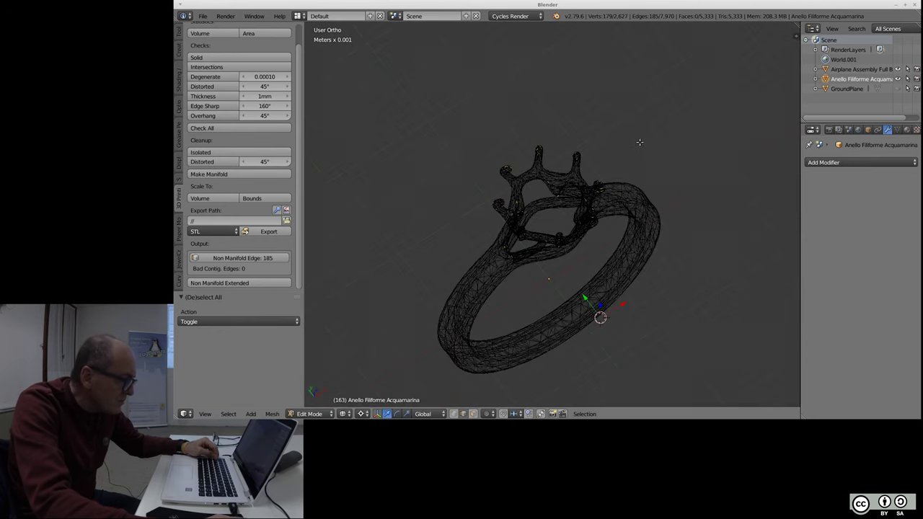
{"action": "scroll", "coordinate": [539, 251], "scroll_direction": "up", "scroll_amount": 5}
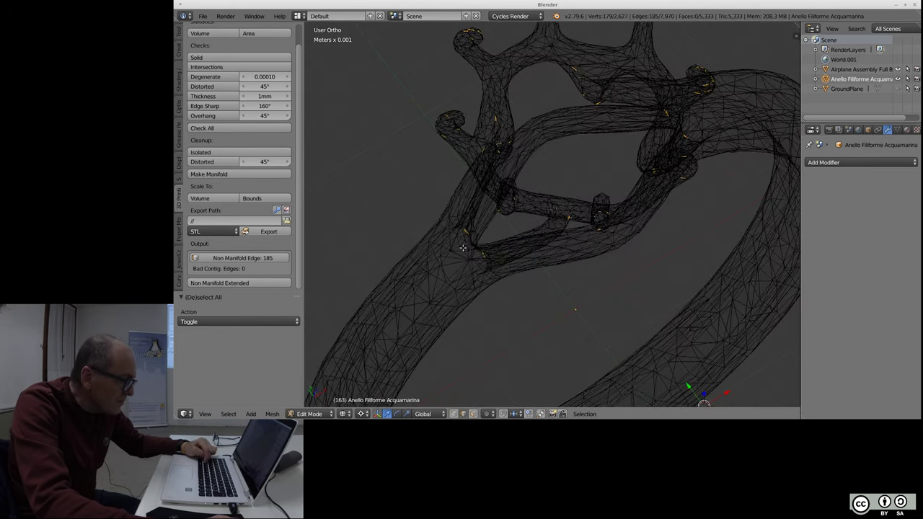
{"action": "scroll", "coordinate": [463, 248], "scroll_direction": "up", "scroll_amount": 2}
{"action": "scroll", "coordinate": [466, 195], "scroll_direction": "up", "scroll_amount": 2}
{"action": "scroll", "coordinate": [505, 220], "scroll_direction": "up", "scroll_amount": 2}
{"action": "scroll", "coordinate": [517, 228], "scroll_direction": "up", "scroll_amount": 1}
{"action": "scroll", "coordinate": [516, 227], "scroll_direction": "down", "scroll_amount": 2}
{"action": "scroll", "coordinate": [515, 226], "scroll_direction": "down", "scroll_amount": 2}
{"action": "scroll", "coordinate": [519, 235], "scroll_direction": "down", "scroll_amount": 1}
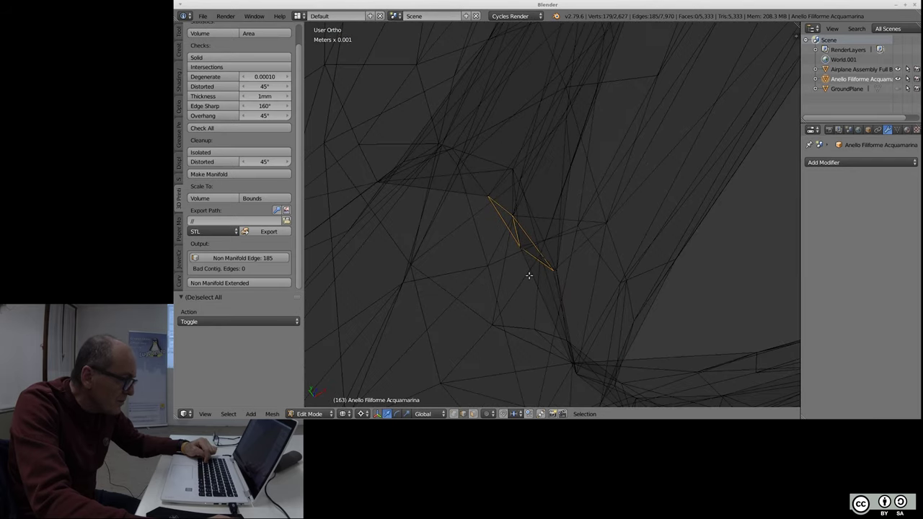
{"action": "scroll", "coordinate": [529, 275], "scroll_direction": "down", "scroll_amount": 2}
{"action": "scroll", "coordinate": [536, 268], "scroll_direction": "down", "scroll_amount": 1}
{"action": "scroll", "coordinate": [526, 257], "scroll_direction": "down", "scroll_amount": 2}
{"action": "scroll", "coordinate": [570, 271], "scroll_direction": "down", "scroll_amount": 2}
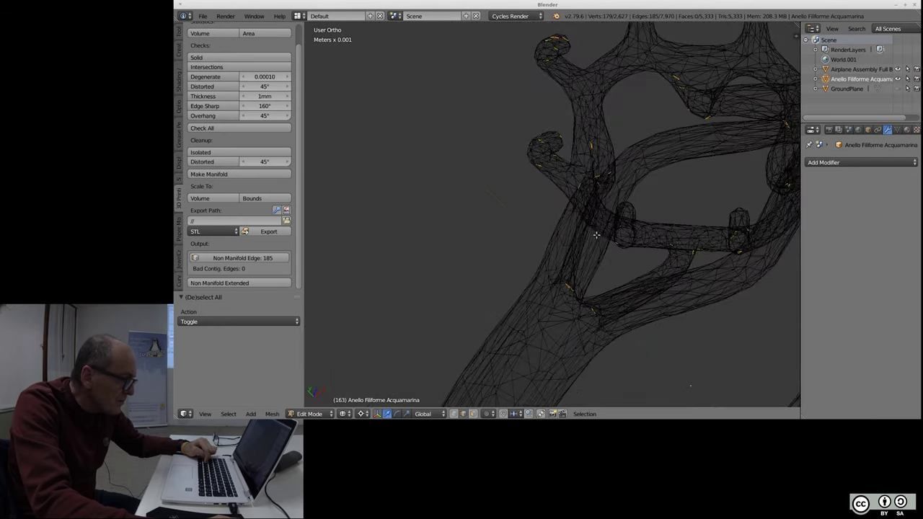
{"action": "scroll", "coordinate": [577, 238], "scroll_direction": "up", "scroll_amount": 2}
{"action": "scroll", "coordinate": [546, 181], "scroll_direction": "up", "scroll_amount": 2}
{"action": "scroll", "coordinate": [551, 165], "scroll_direction": "up", "scroll_amount": 2}
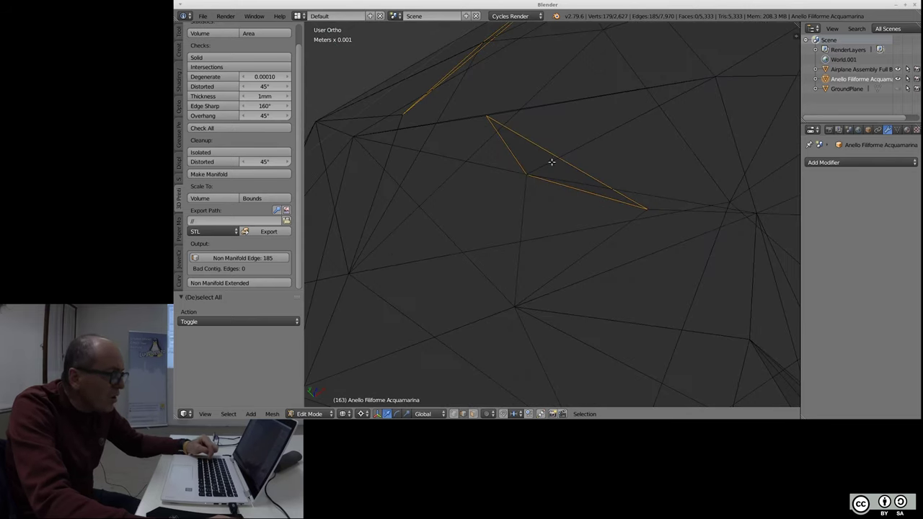
{"action": "scroll", "coordinate": [553, 156], "scroll_direction": "up", "scroll_amount": 1}
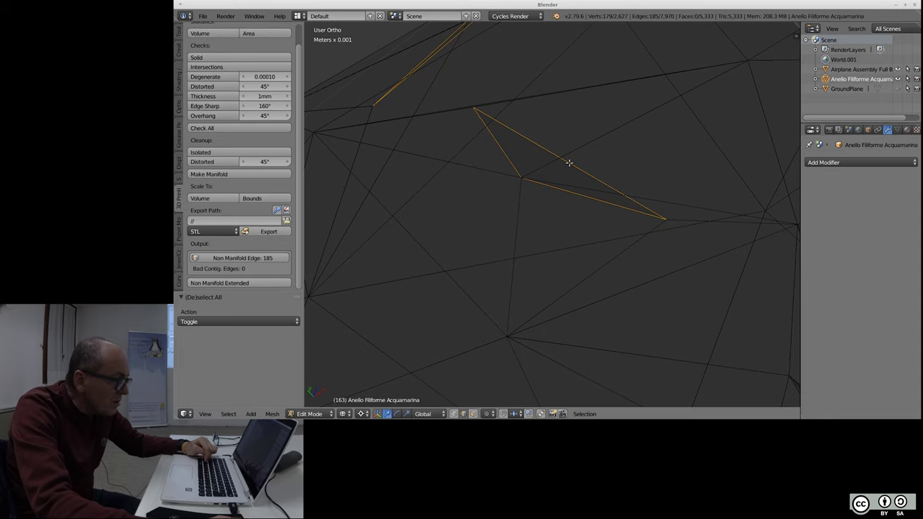
- Delete the selected edges and inspect the result from a tilted view of the ring
{"action": "key", "text": "x"}
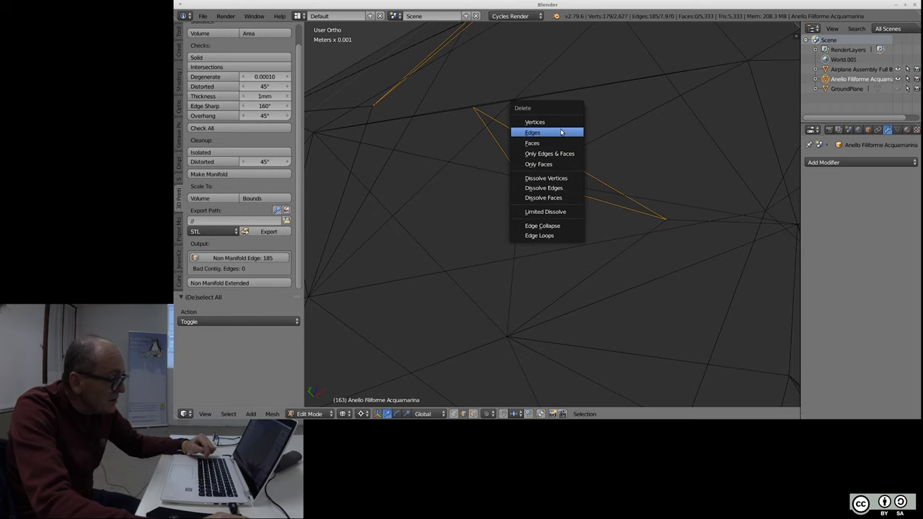
{"action": "left_click", "coordinate": [562, 132]}
{"action": "scroll", "coordinate": [486, 198], "scroll_direction": "down", "scroll_amount": 3}
{"action": "scroll", "coordinate": [486, 200], "scroll_direction": "down", "scroll_amount": 3}
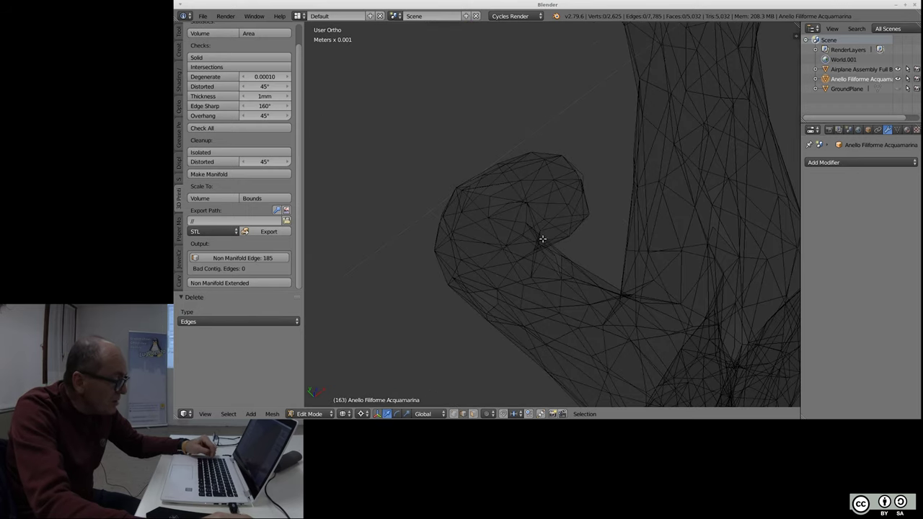
{"action": "scroll", "coordinate": [542, 239], "scroll_direction": "down", "scroll_amount": 3}
{"action": "scroll", "coordinate": [481, 237], "scroll_direction": "down", "scroll_amount": 3}
{"action": "middle_click_drag", "start_coordinate": [480, 238], "coordinate": [475, 272]}
{"action": "scroll", "coordinate": [476, 272], "scroll_direction": "up", "scroll_amount": 1}
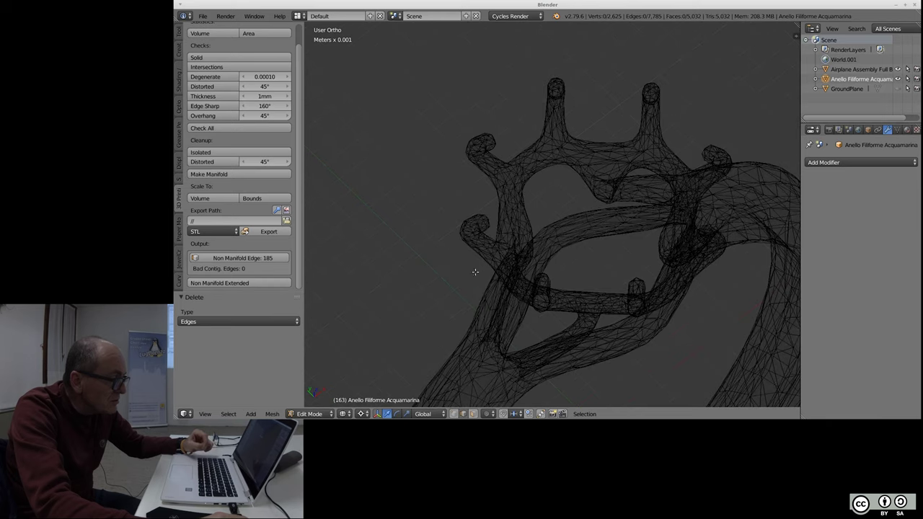
{"action": "scroll", "coordinate": [473, 238], "scroll_direction": "up", "scroll_amount": 2}
{"action": "scroll", "coordinate": [469, 209], "scroll_direction": "up", "scroll_amount": 3}
{"action": "scroll", "coordinate": [463, 213], "scroll_direction": "up", "scroll_amount": 2}
{"action": "scroll", "coordinate": [464, 211], "scroll_direction": "up", "scroll_amount": 2}
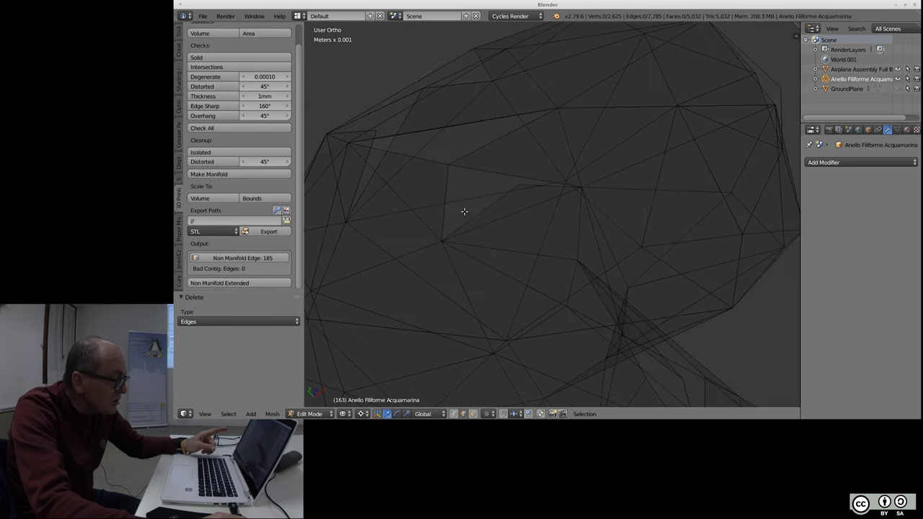
{"action": "scroll", "coordinate": [465, 211], "scroll_direction": "up", "scroll_amount": 1}
- Undo the deletion, reselect the non-manifold edges and dissolve them with Dissolve Verts enabled
{"action": "key", "text": "ctrl+z"}
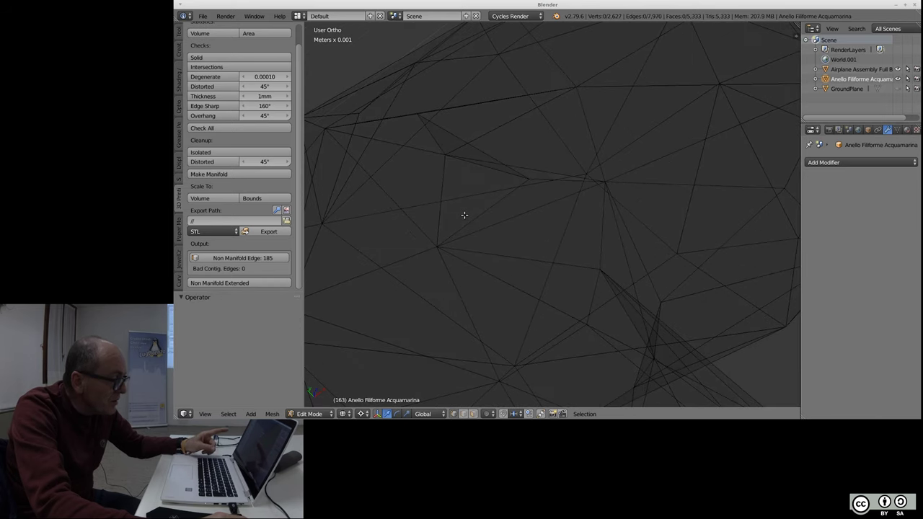
{"action": "left_click", "coordinate": [288, 261]}
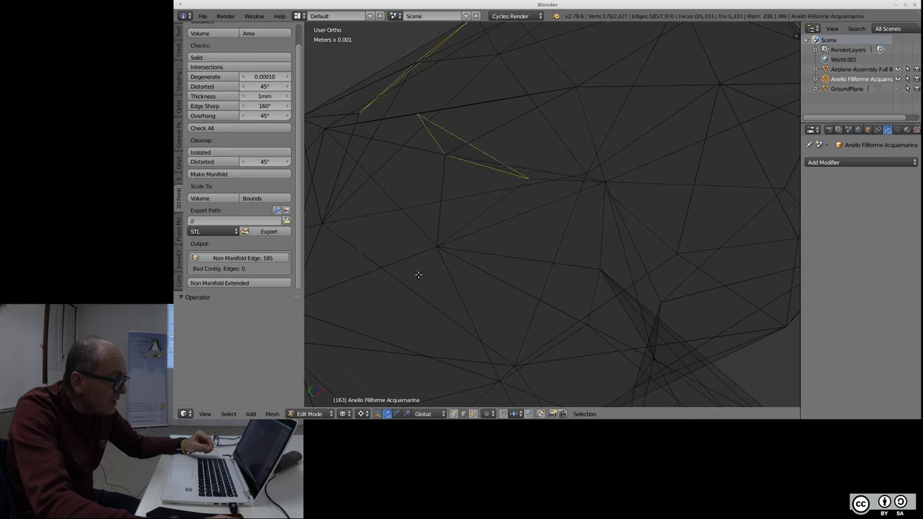
{"action": "key", "text": "space"}
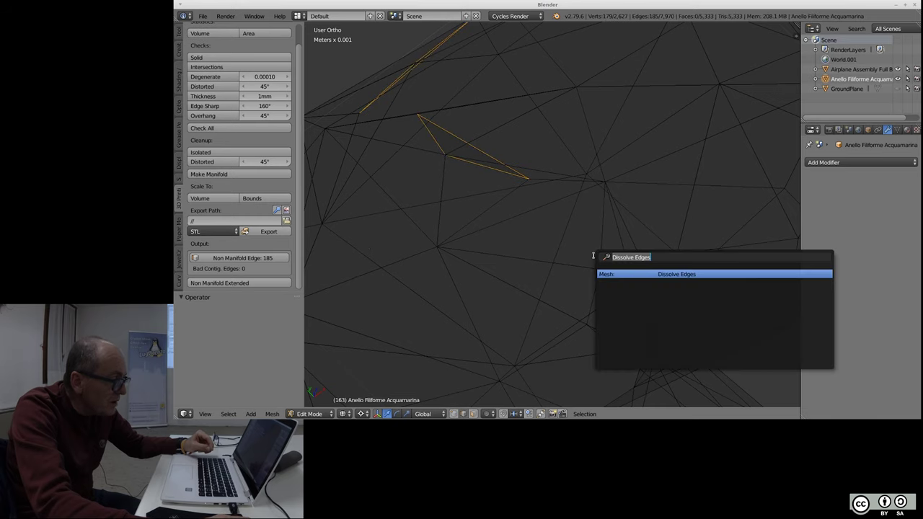
{"action": "key", "text": "Return"}
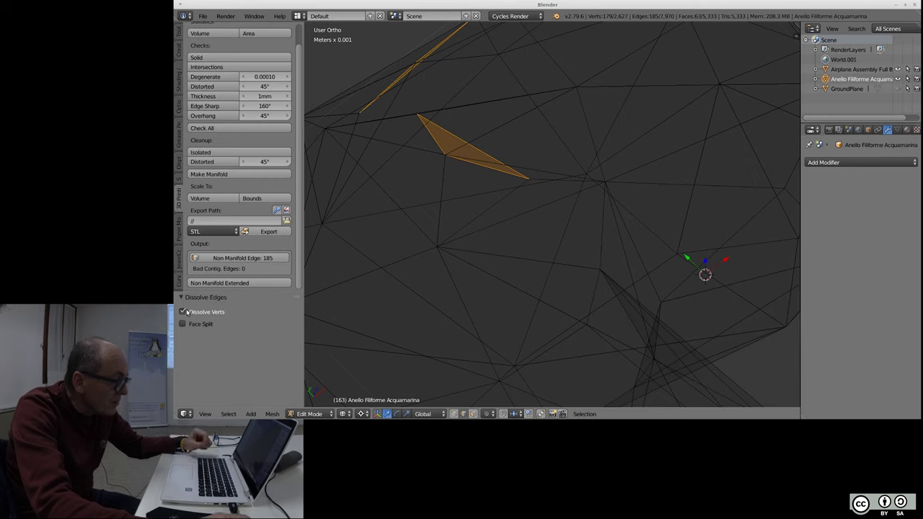
{"action": "left_click", "coordinate": [182, 312]}
{"action": "scroll", "coordinate": [532, 320], "scroll_direction": "down", "scroll_amount": 2}
{"action": "scroll", "coordinate": [507, 215], "scroll_direction": "down", "scroll_amount": 2}
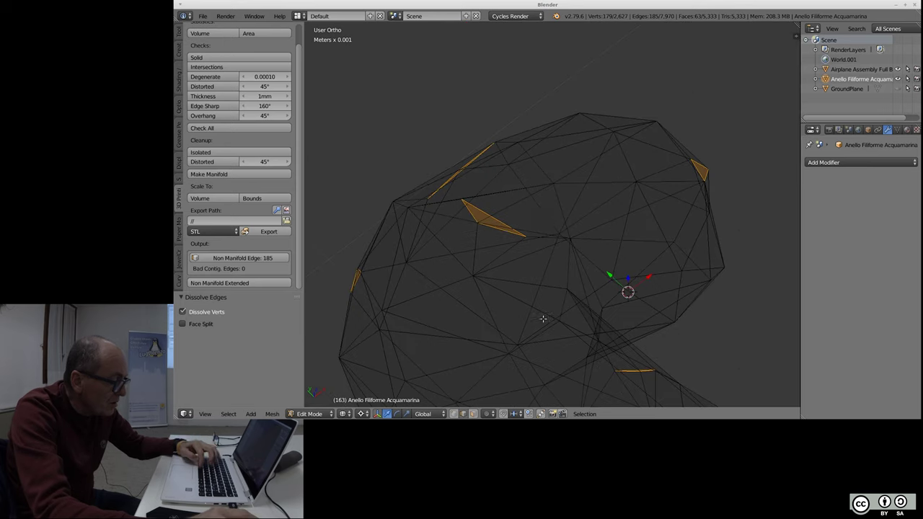
{"action": "scroll", "coordinate": [506, 215], "scroll_direction": "up", "scroll_amount": 3}
{"action": "scroll", "coordinate": [480, 220], "scroll_direction": "up", "scroll_amount": 2}
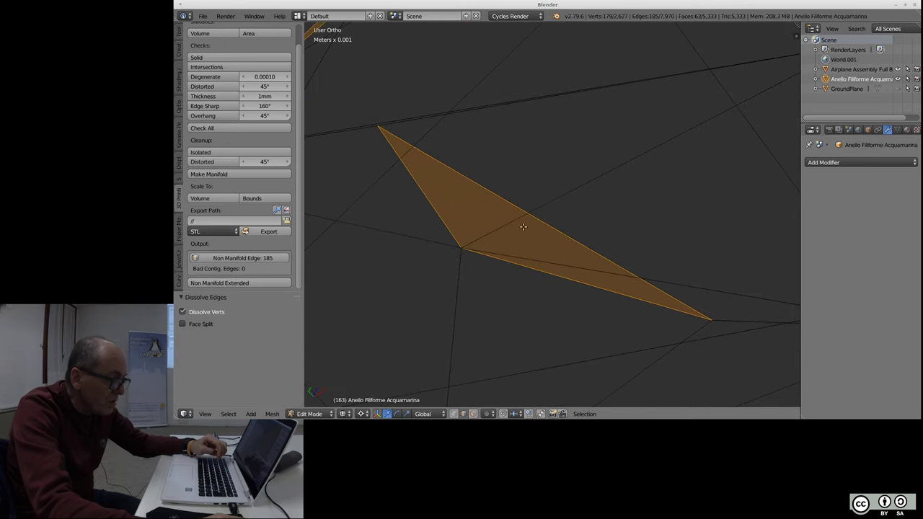
{"action": "scroll", "coordinate": [503, 222], "scroll_direction": "down", "scroll_amount": 3}
{"action": "scroll", "coordinate": [512, 252], "scroll_direction": "down", "scroll_amount": 3}
{"action": "scroll", "coordinate": [524, 298], "scroll_direction": "down", "scroll_amount": 1}
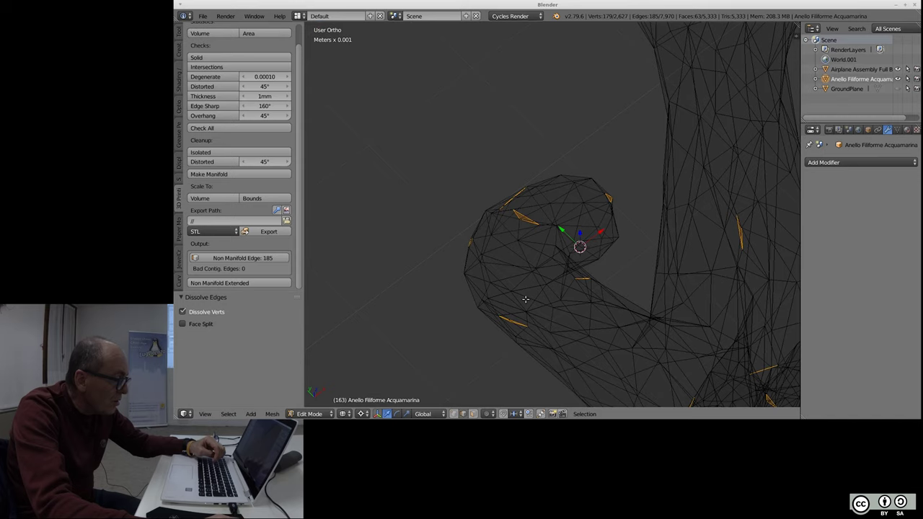
- Delete the still-selected non-manifold edges, leaving 2,625 vertices, 7,785 edges and 5,032 faces
{"action": "key", "text": "x"}
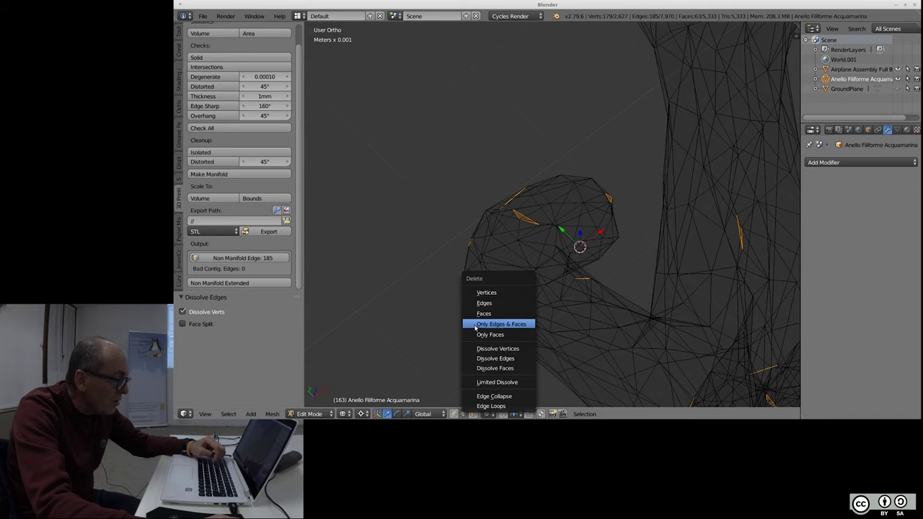
{"action": "key", "text": "Escape"}
{"action": "scroll", "coordinate": [480, 221], "scroll_direction": "up", "scroll_amount": 5}
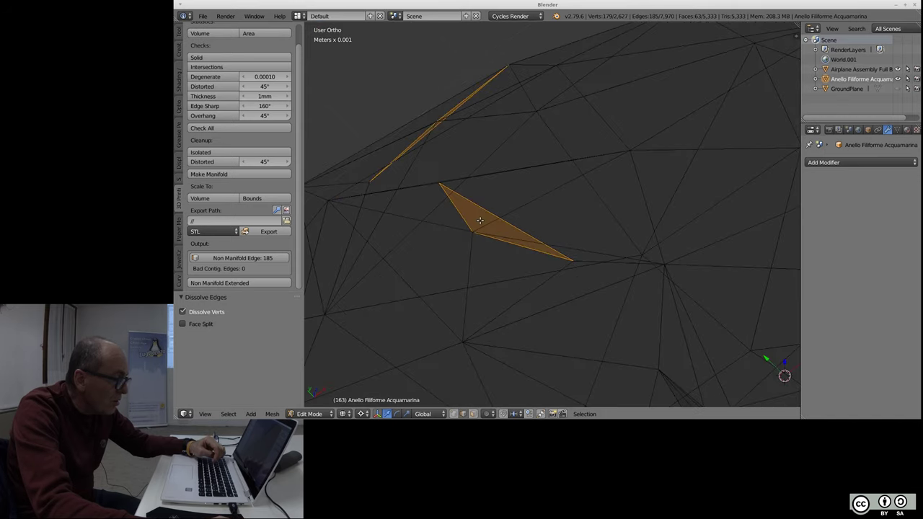
{"action": "scroll", "coordinate": [480, 221], "scroll_direction": "up", "scroll_amount": 3}
{"action": "scroll", "coordinate": [480, 220], "scroll_direction": "down", "scroll_amount": 3}
{"action": "scroll", "coordinate": [505, 260], "scroll_direction": "down", "scroll_amount": 5}
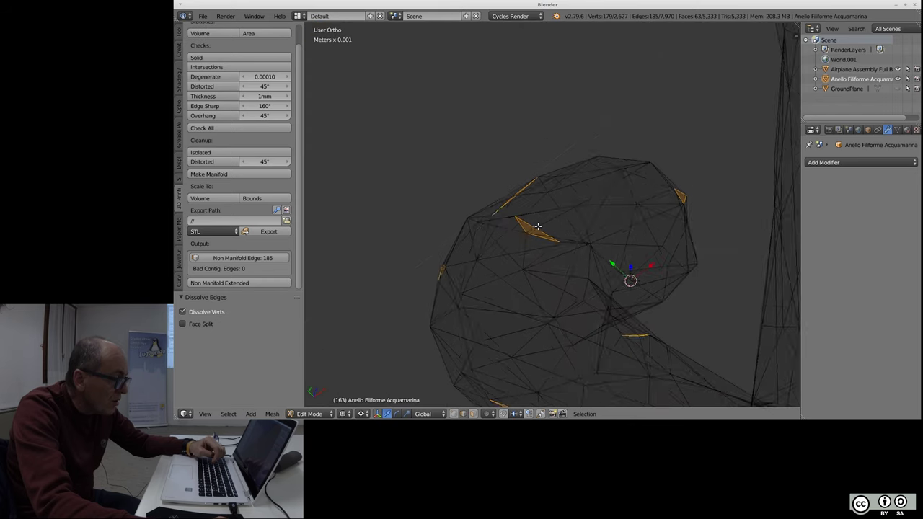
{"action": "scroll", "coordinate": [525, 297], "scroll_direction": "down", "scroll_amount": 2}
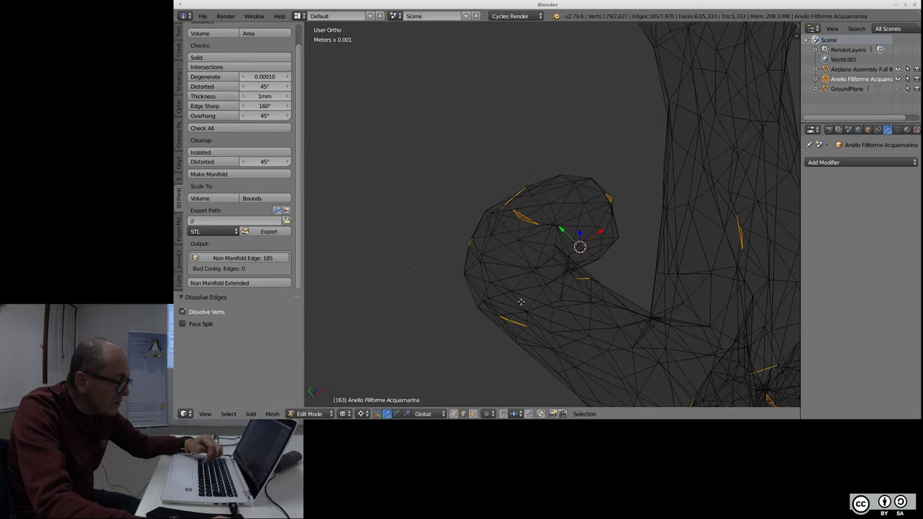
{"action": "key", "text": "x"}
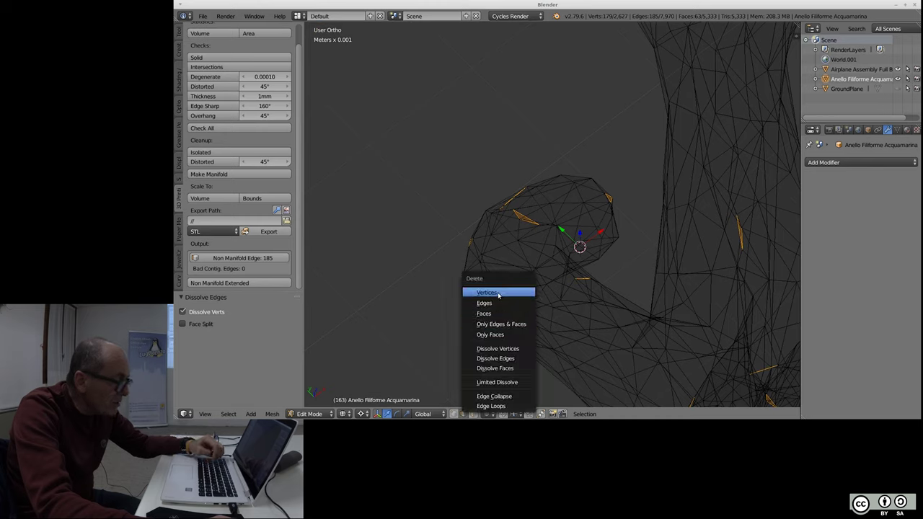
{"action": "left_click", "coordinate": [490, 303]}
{"action": "scroll", "coordinate": [519, 224], "scroll_direction": "up", "scroll_amount": 5}
{"action": "scroll", "coordinate": [521, 218], "scroll_direction": "up", "scroll_amount": 4}
{"action": "scroll", "coordinate": [521, 219], "scroll_direction": "down", "scroll_amount": 4}
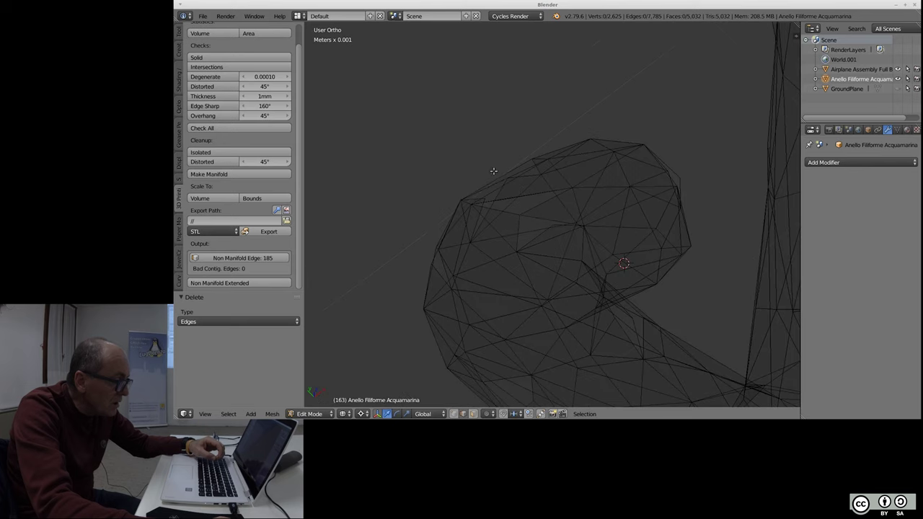
{"action": "scroll", "coordinate": [492, 171], "scroll_direction": "down", "scroll_amount": 3}
- Select the whole ring mesh, fill its holes, then deselect everything
{"action": "key", "text": "a"}
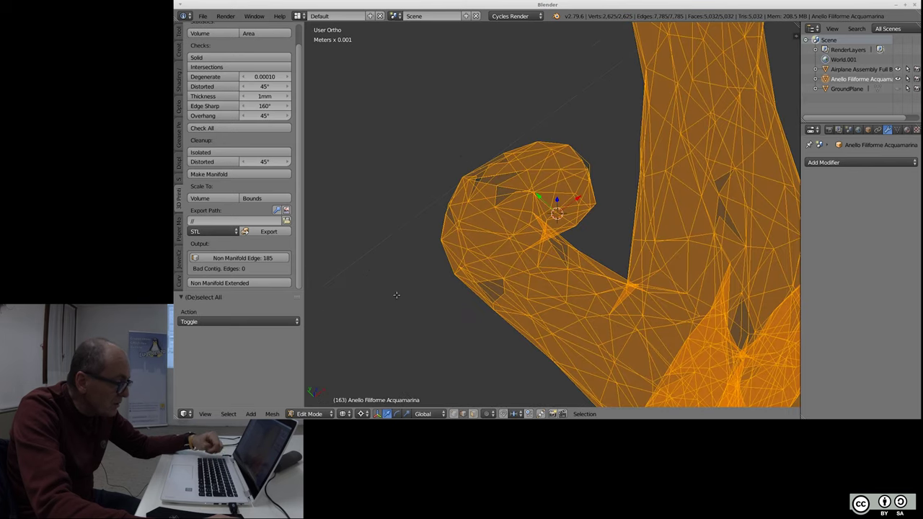
{"action": "left_click", "coordinate": [272, 414]}
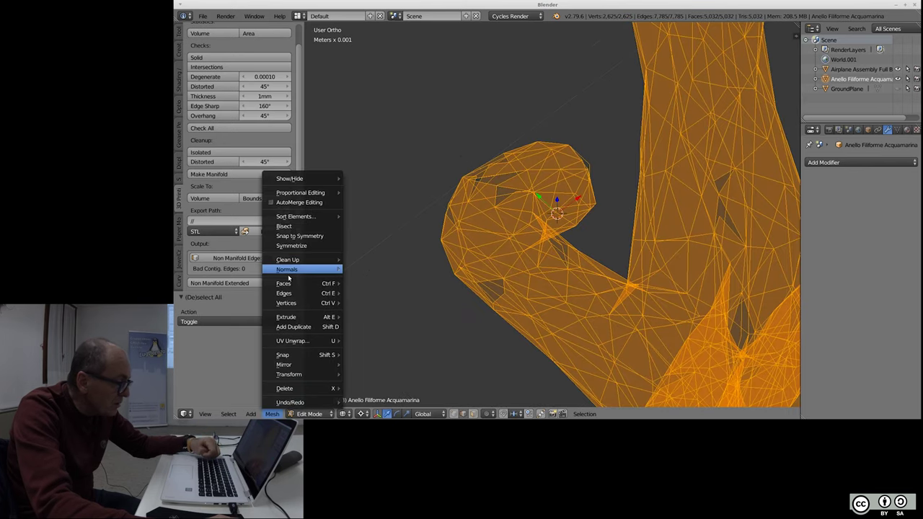
{"action": "mouse_move", "coordinate": [288, 259]}
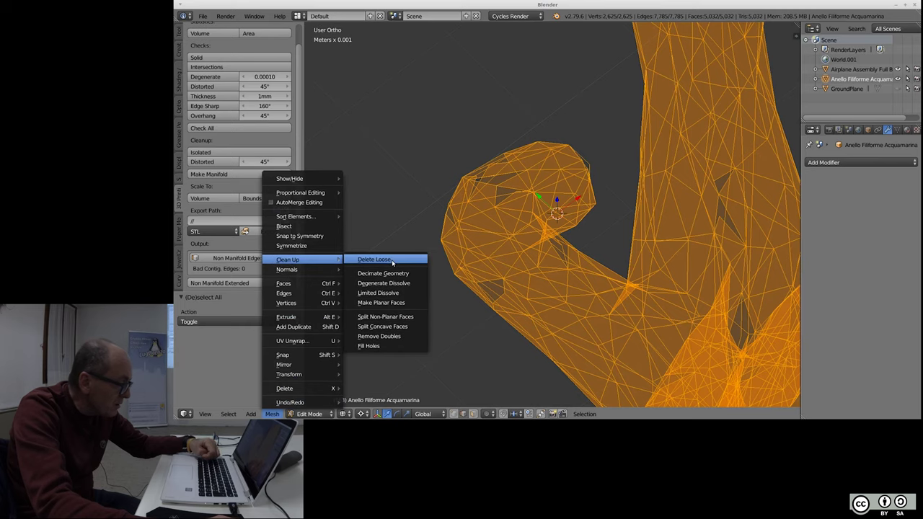
{"action": "left_click", "coordinate": [390, 347]}
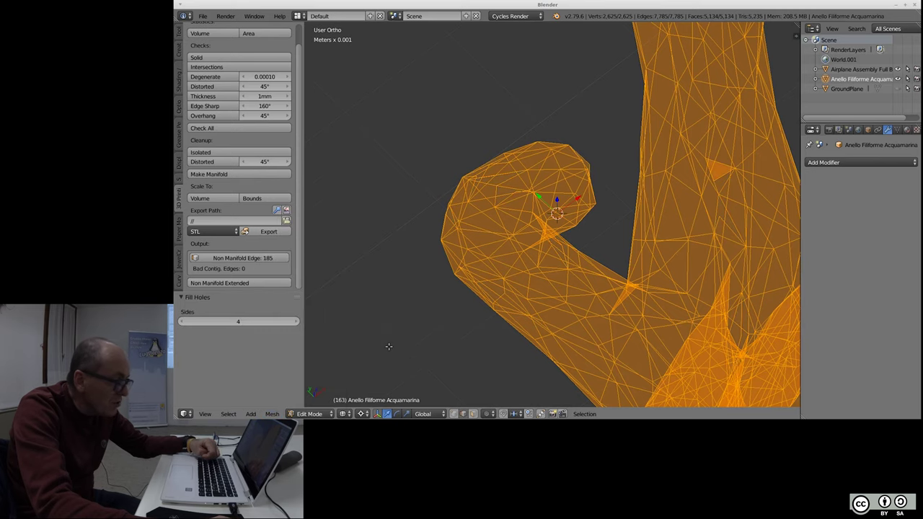
{"action": "scroll", "coordinate": [391, 271], "scroll_direction": "down", "scroll_amount": 5}
{"action": "scroll", "coordinate": [391, 272], "scroll_direction": "down", "scroll_amount": 2}
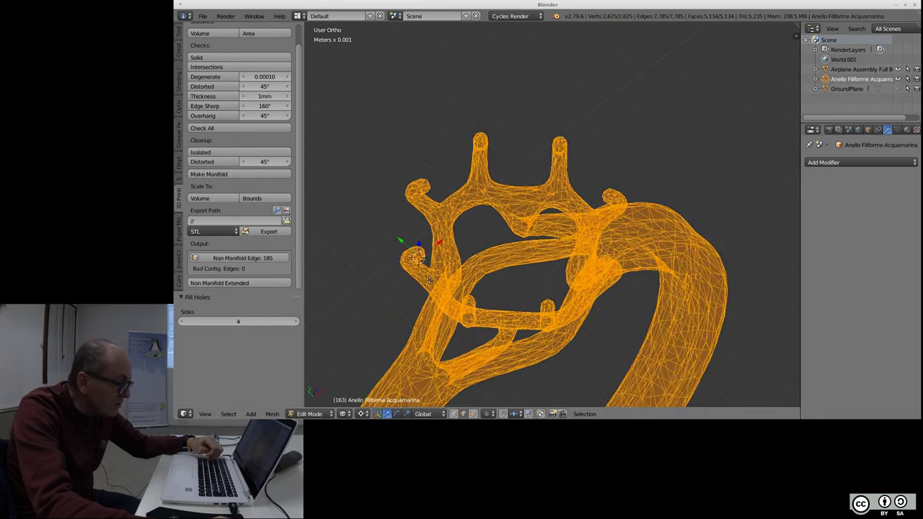
{"action": "scroll", "coordinate": [433, 256], "scroll_direction": "up", "scroll_amount": 2}
{"action": "scroll", "coordinate": [440, 252], "scroll_direction": "up", "scroll_amount": 3}
{"action": "scroll", "coordinate": [534, 202], "scroll_direction": "up", "scroll_amount": 3}
{"action": "scroll", "coordinate": [573, 210], "scroll_direction": "up", "scroll_amount": 2}
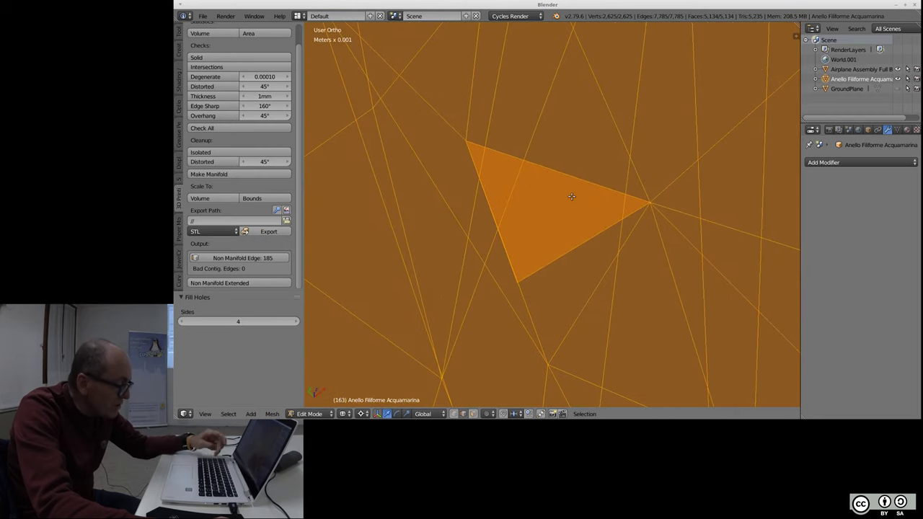
{"action": "key", "text": "a"}
{"action": "scroll", "coordinate": [571, 216], "scroll_direction": "down", "scroll_amount": 5}
{"action": "scroll", "coordinate": [570, 225], "scroll_direction": "up", "scroll_amount": 4}
{"action": "scroll", "coordinate": [612, 259], "scroll_direction": "down", "scroll_amount": 3}
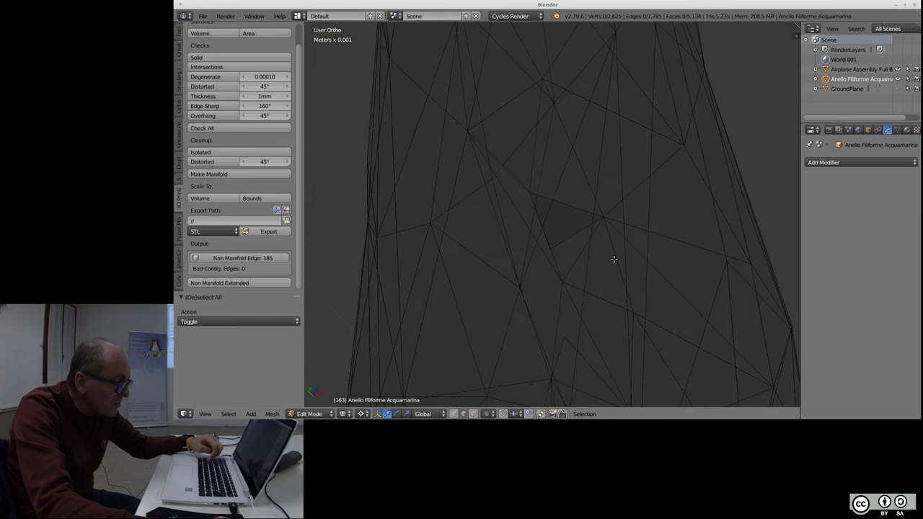
{"action": "scroll", "coordinate": [612, 258], "scroll_direction": "up", "scroll_amount": 3, "text": "shift"}
{"action": "scroll", "coordinate": [611, 258], "scroll_direction": "up", "scroll_amount": 1, "text": "shift"}
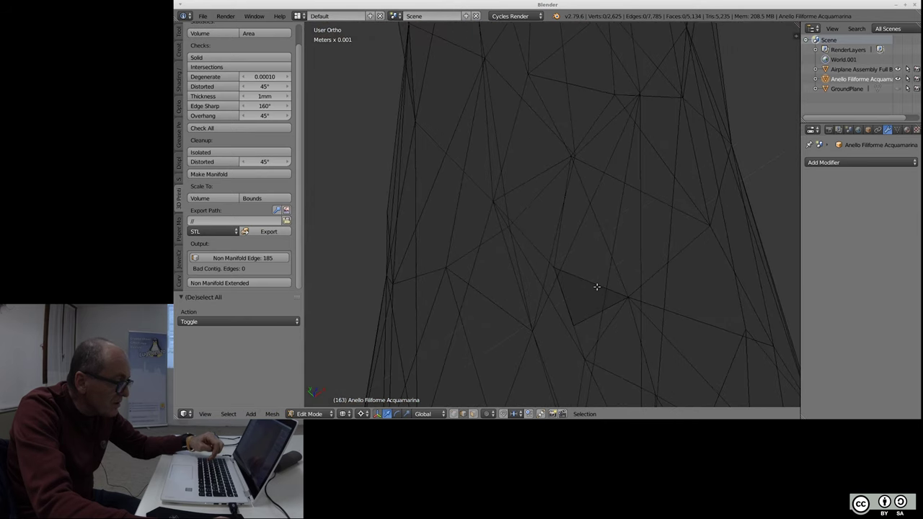
- Recalculate all normals consistently with Ctrl+N and deselect, giving 5,134 faces
{"action": "key", "text": "a"}
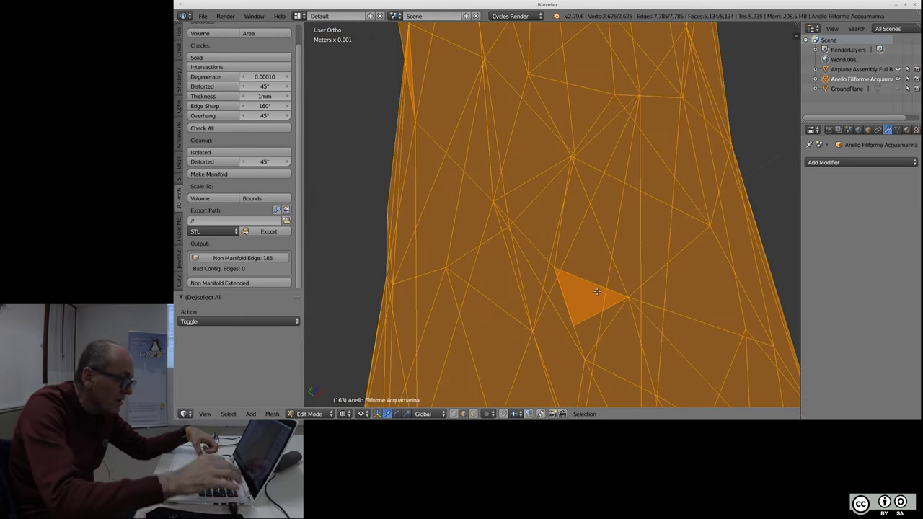
{"action": "key", "text": "ctrl+n"}
{"action": "key", "text": "a"}
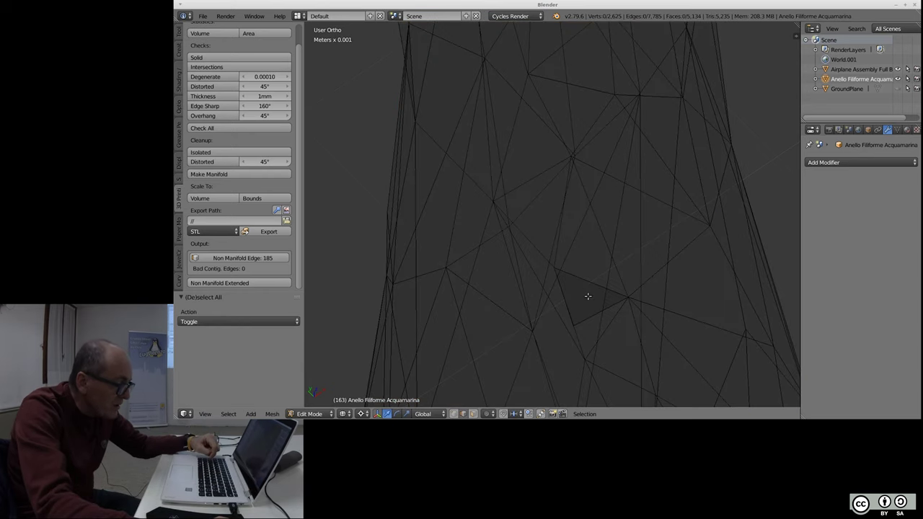
{"action": "scroll", "coordinate": [592, 310], "scroll_direction": "up", "scroll_amount": 3}
{"action": "scroll", "coordinate": [556, 267], "scroll_direction": "up", "scroll_amount": 2}
{"action": "scroll", "coordinate": [564, 283], "scroll_direction": "up", "scroll_amount": 2}
{"action": "scroll", "coordinate": [564, 284], "scroll_direction": "up", "scroll_amount": 2}
- Delete the stray vertex at the corner of the ring mesh
{"action": "right_click", "coordinate": [561, 354]}
{"action": "key", "text": "a"}
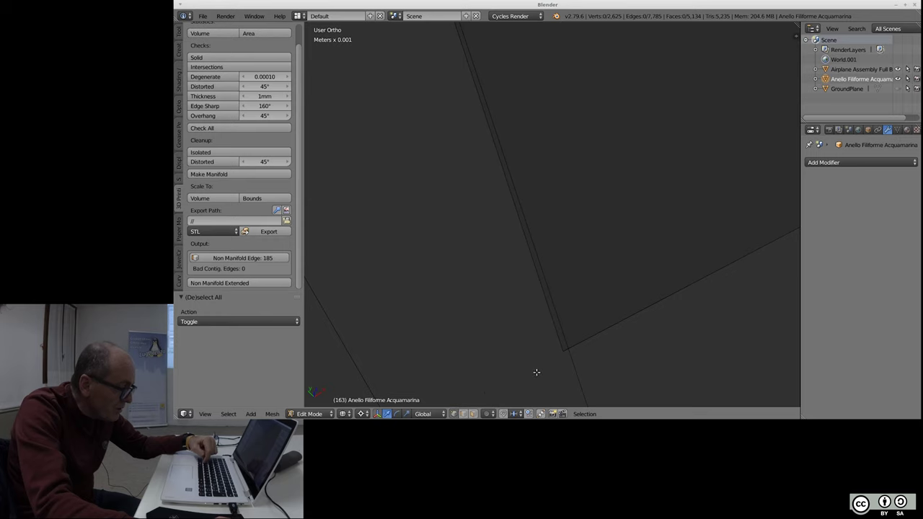
{"action": "right_click", "coordinate": [564, 351]}
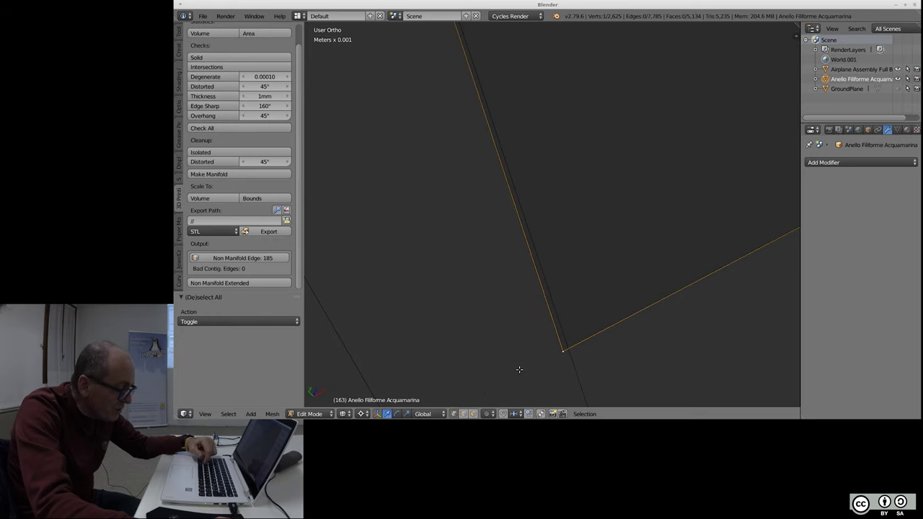
{"action": "key", "text": "x"}
{"action": "left_click", "coordinate": [510, 295]}
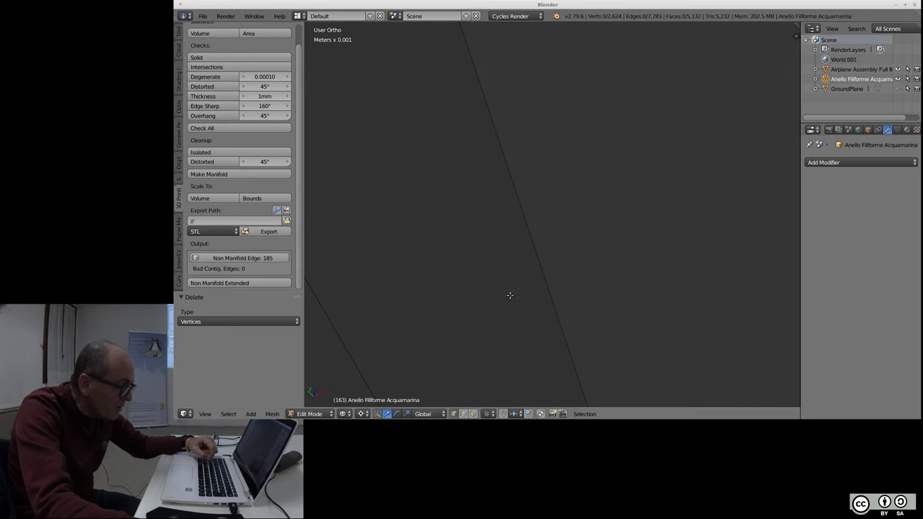
- Fill the holes across the whole ring mesh, adding three faces for 5,135 in total
{"action": "scroll", "coordinate": [548, 238], "scroll_direction": "down", "scroll_amount": 3}
{"action": "scroll", "coordinate": [557, 230], "scroll_direction": "down", "scroll_amount": 1}
{"action": "scroll", "coordinate": [556, 214], "scroll_direction": "down", "scroll_amount": 1}
{"action": "scroll", "coordinate": [562, 188], "scroll_direction": "down", "scroll_amount": 2}
{"action": "scroll", "coordinate": [553, 181], "scroll_direction": "down", "scroll_amount": 1}
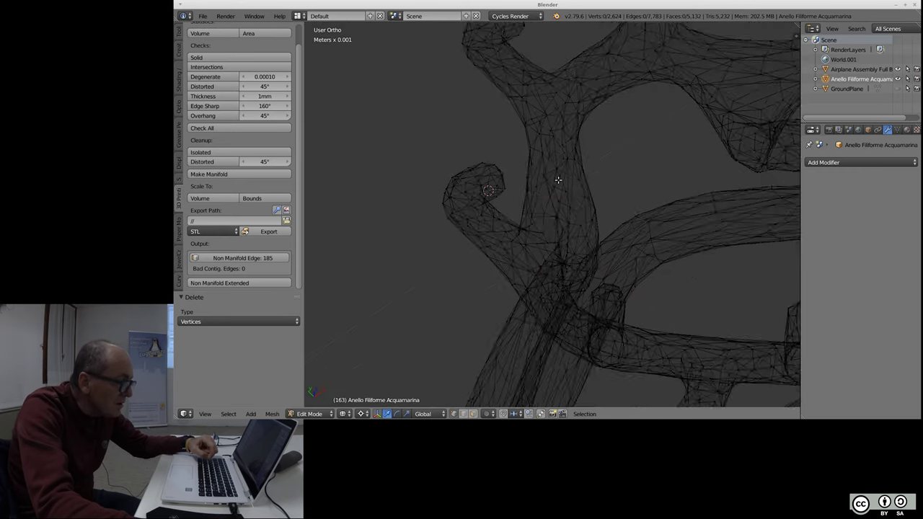
{"action": "scroll", "coordinate": [557, 180], "scroll_direction": "down", "scroll_amount": 1}
{"action": "scroll", "coordinate": [557, 185], "scroll_direction": "up", "scroll_amount": 1}
{"action": "scroll", "coordinate": [569, 191], "scroll_direction": "up", "scroll_amount": 2}
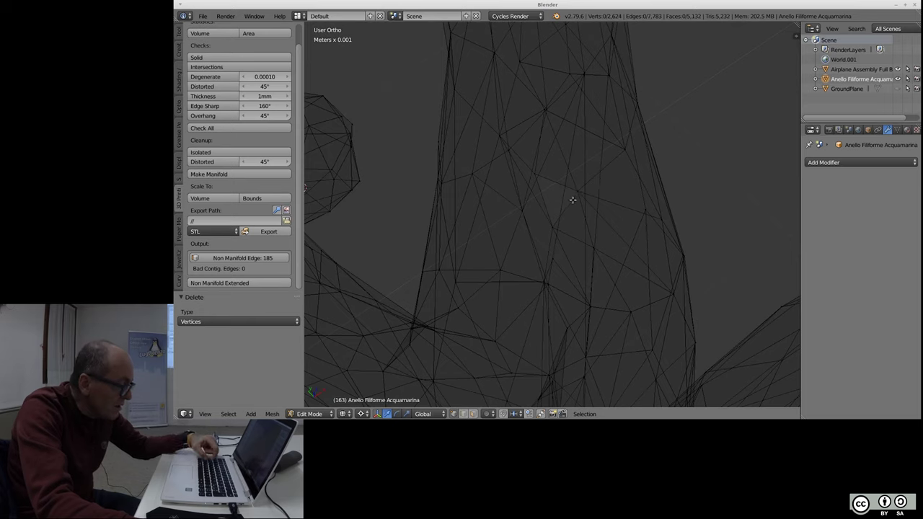
{"action": "left_click", "coordinate": [271, 414]}
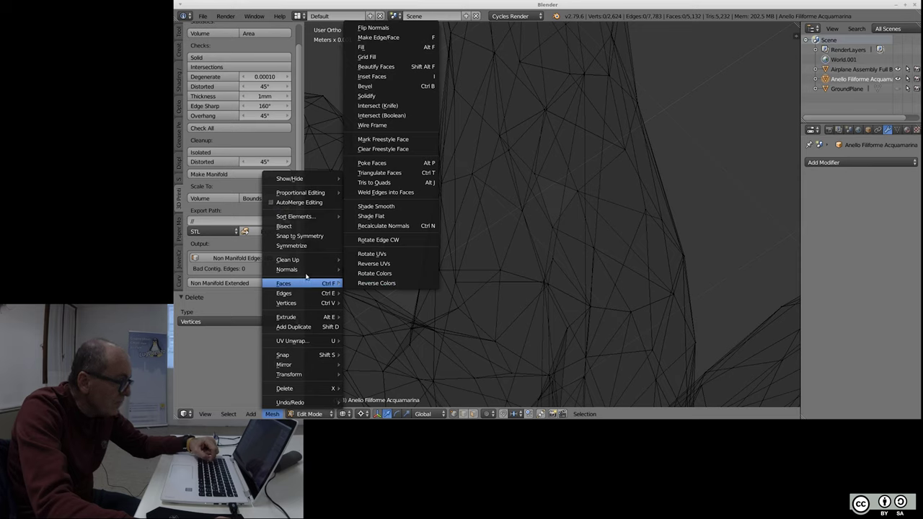
{"action": "mouse_move", "coordinate": [300, 260]}
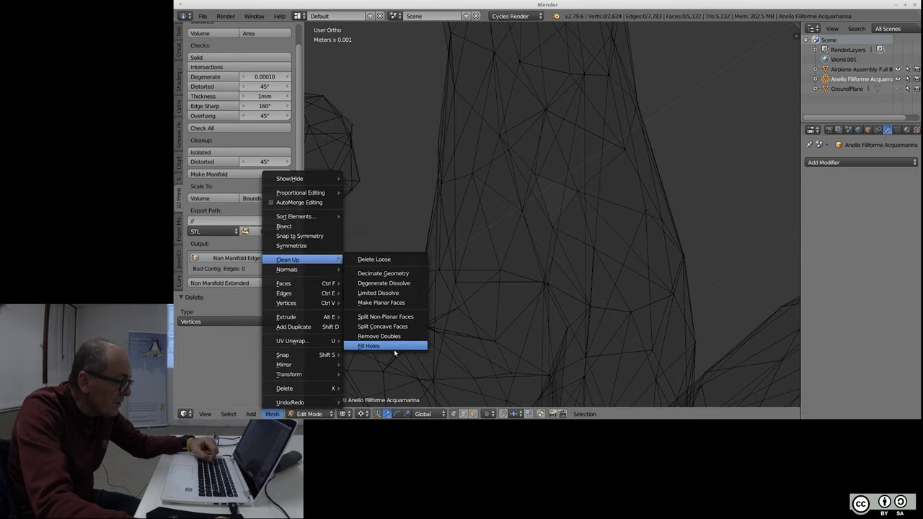
{"action": "left_click", "coordinate": [398, 347]}
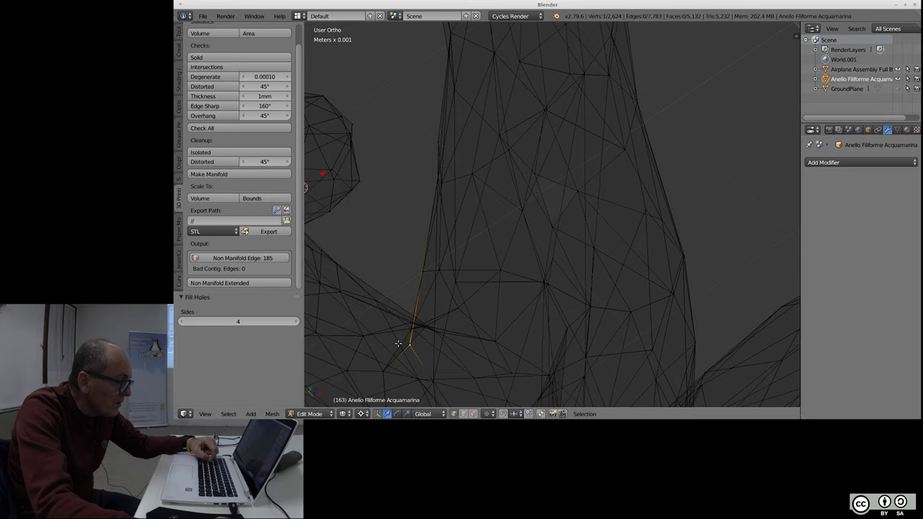
{"action": "key", "text": "a"}
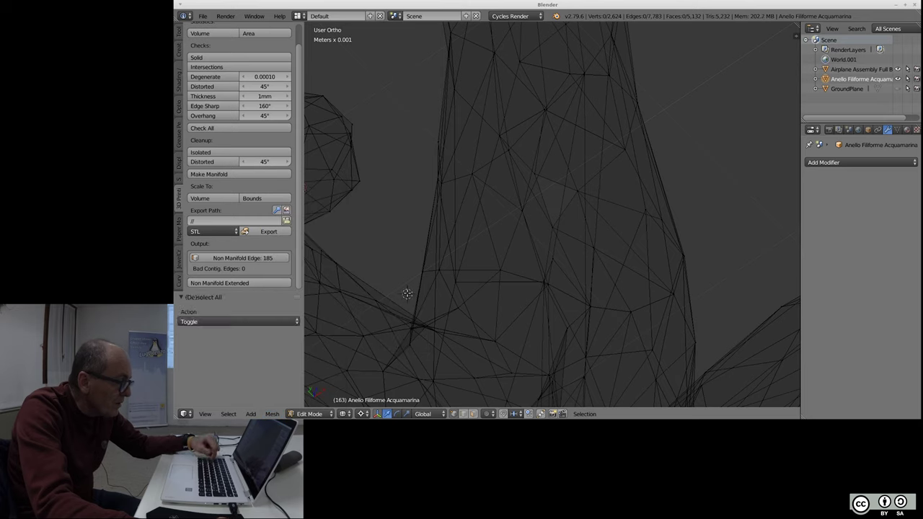
{"action": "key", "text": "a"}
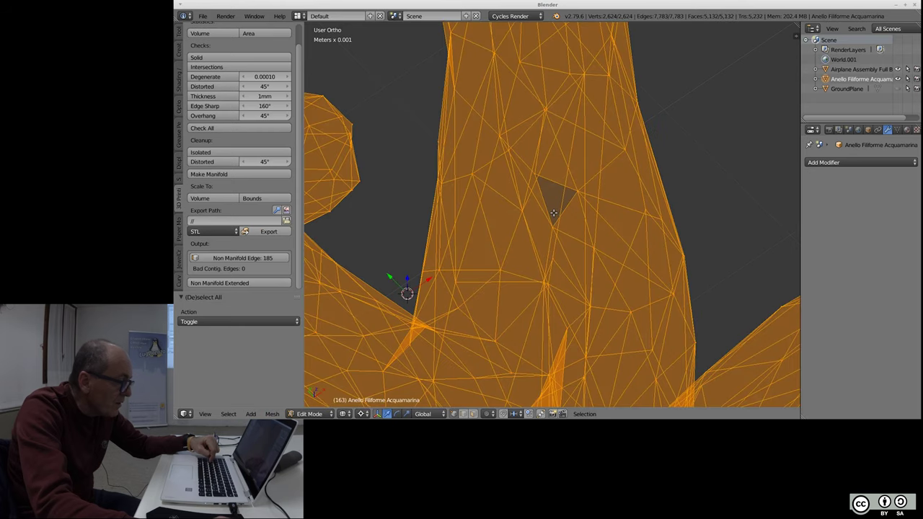
{"action": "left_click", "coordinate": [273, 413]}
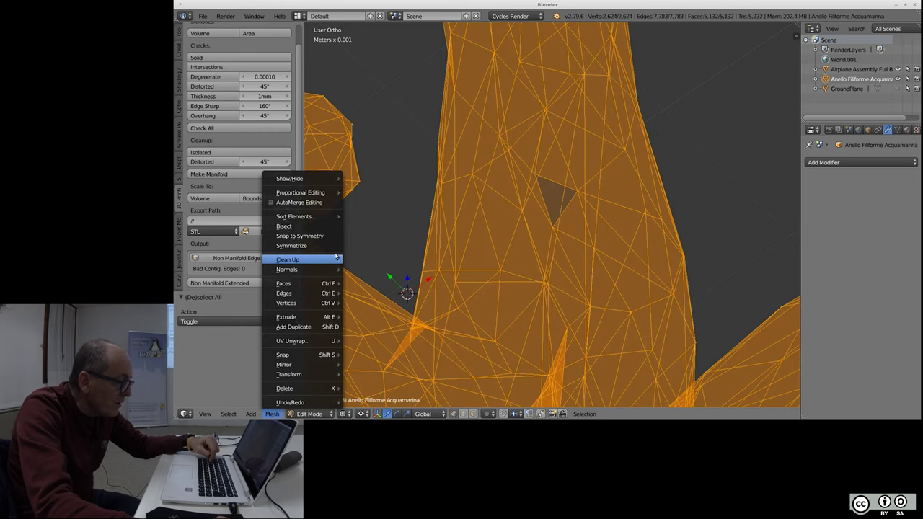
{"action": "mouse_move", "coordinate": [301, 260]}
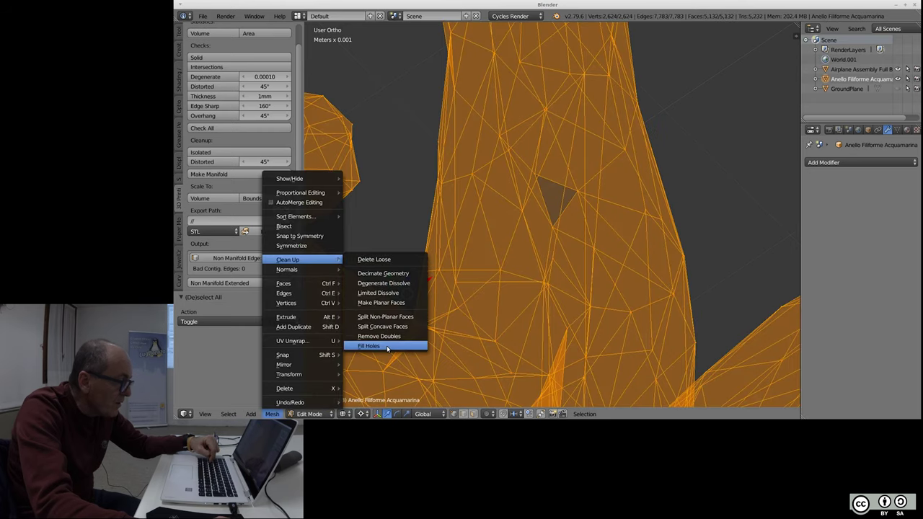
{"action": "left_click", "coordinate": [388, 348]}
- Merge duplicate vertices across the whole ring with a 0.1mm Remove Doubles
{"action": "scroll", "coordinate": [492, 310], "scroll_direction": "down", "scroll_amount": 3}
{"action": "scroll", "coordinate": [492, 310], "scroll_direction": "down", "scroll_amount": 3}
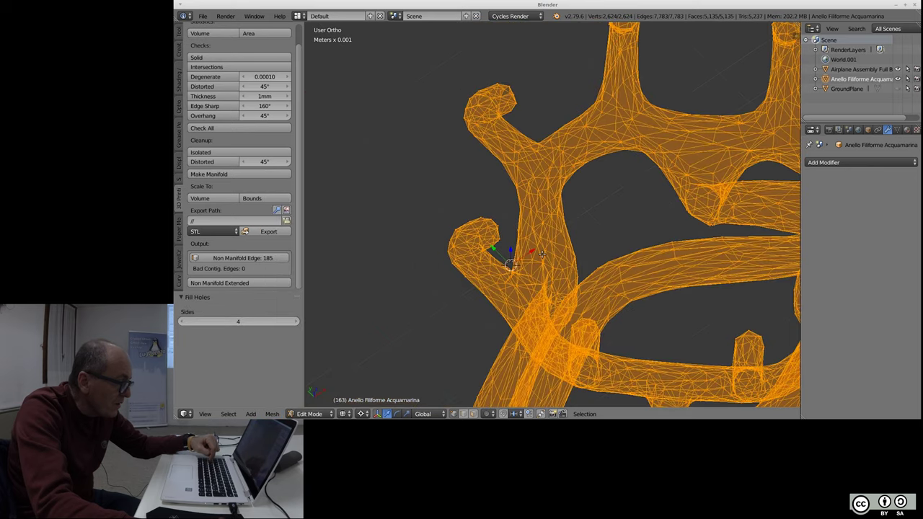
{"action": "key", "text": "a"}
{"action": "scroll", "coordinate": [541, 249], "scroll_direction": "down", "scroll_amount": 1}
{"action": "scroll", "coordinate": [479, 292], "scroll_direction": "down", "scroll_amount": 2}
{"action": "scroll", "coordinate": [458, 164], "scroll_direction": "down", "scroll_amount": 2}
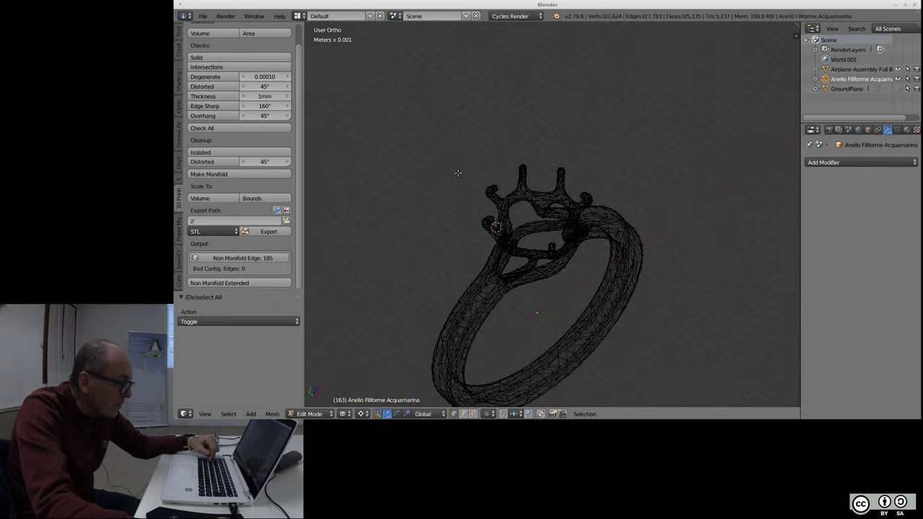
{"action": "scroll", "coordinate": [464, 322], "scroll_direction": "up", "scroll_amount": 3}
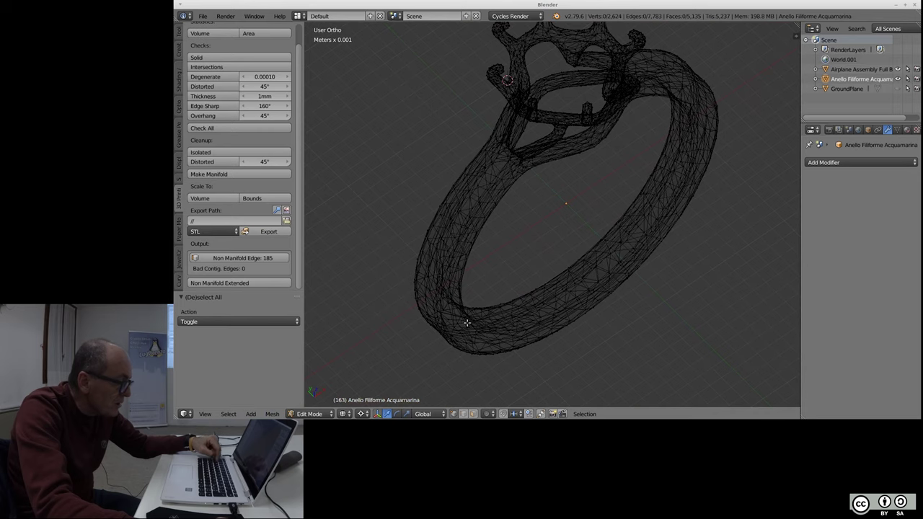
{"action": "key", "text": "a"}
{"action": "key", "text": "w"}
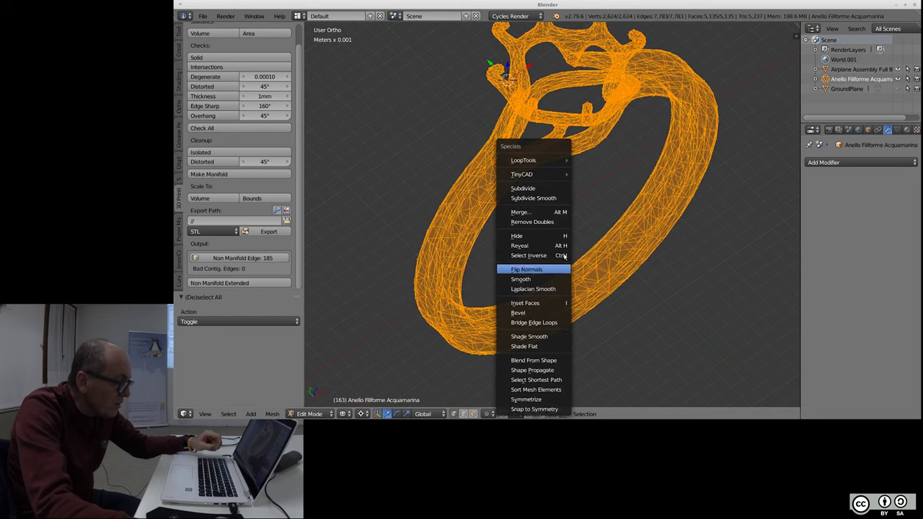
{"action": "left_click", "coordinate": [546, 222]}
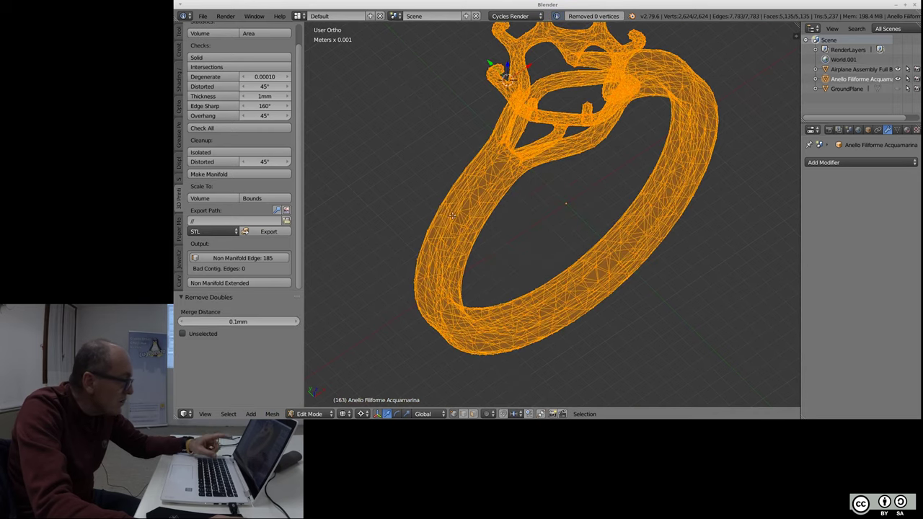
- Re-run the non-manifold check and select the remaining 43 non-manifold edges
{"action": "left_click", "coordinate": [245, 258]}
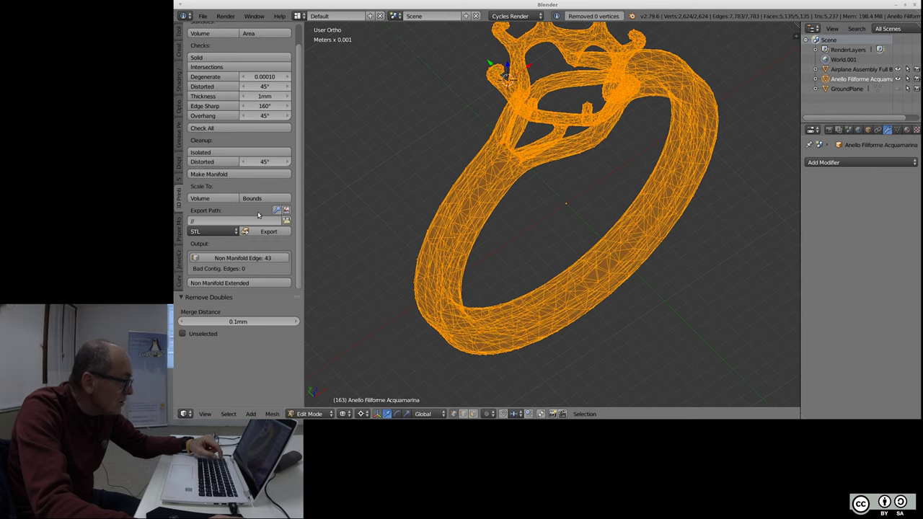
{"action": "left_click", "coordinate": [254, 258]}
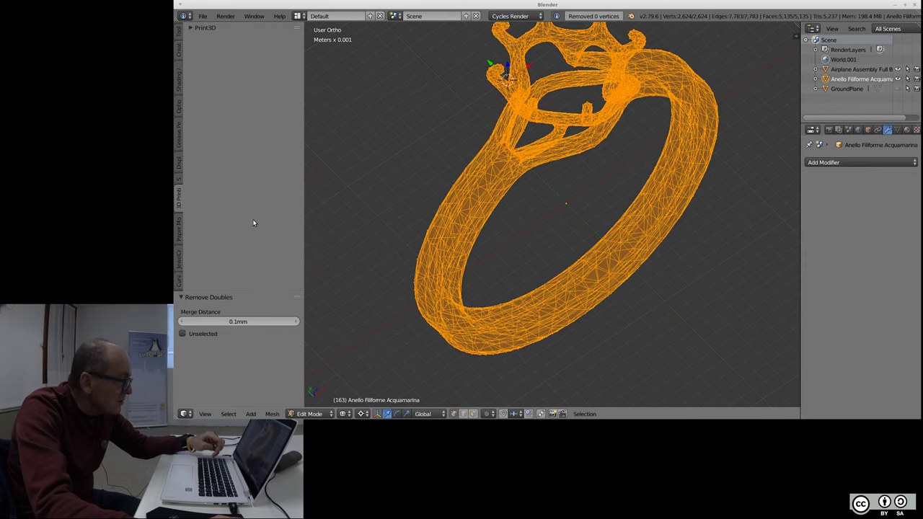
{"action": "left_click", "coordinate": [205, 27]}
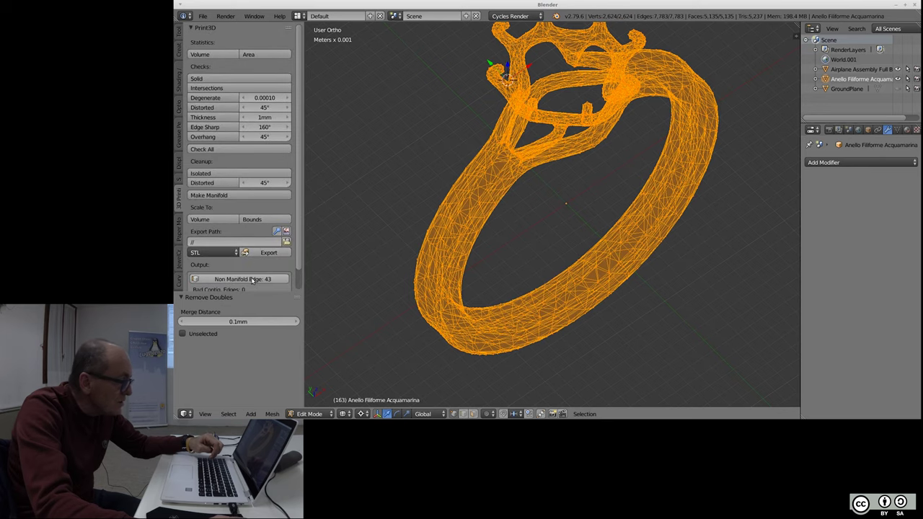
{"action": "left_click", "coordinate": [252, 279]}
- Orbit and zoom to inspect the selected non-manifold edges on a prong
{"action": "middle_click_drag", "start_coordinate": [483, 268], "coordinate": [644, 213]}
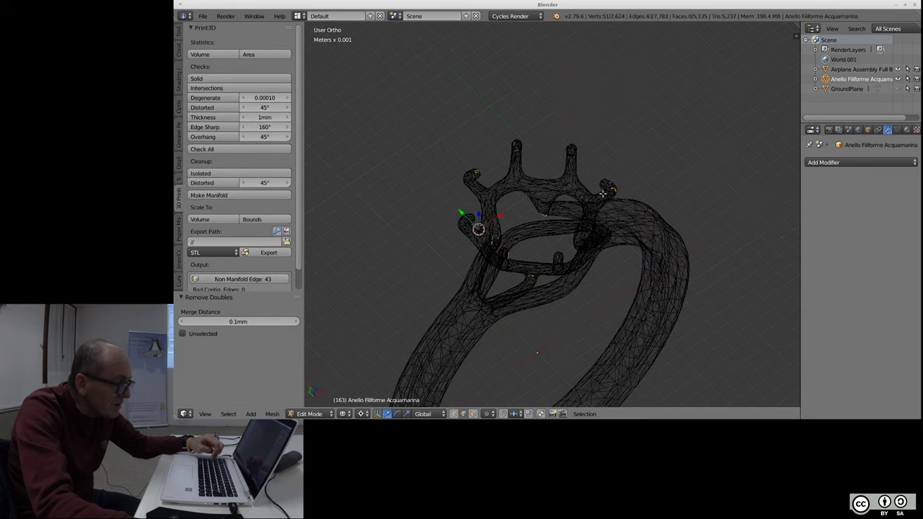
{"action": "scroll", "coordinate": [644, 213], "scroll_direction": "up", "scroll_amount": 6}
{"action": "scroll", "coordinate": [645, 213], "scroll_direction": "up", "scroll_amount": 2}
{"action": "scroll", "coordinate": [649, 214], "scroll_direction": "up", "scroll_amount": 2}
{"action": "scroll", "coordinate": [653, 213], "scroll_direction": "down", "scroll_amount": 2}
{"action": "scroll", "coordinate": [650, 209], "scroll_direction": "down", "scroll_amount": 3}
{"action": "mouse_move", "coordinate": [725, 217]}
{"action": "middle_mouse_down"}
{"action": "mouse_move", "coordinate": [637, 202]}
{"action": "mouse_move", "coordinate": [608, 165]}
{"action": "mouse_move", "coordinate": [550, 164]}
{"action": "middle_mouse_up"}
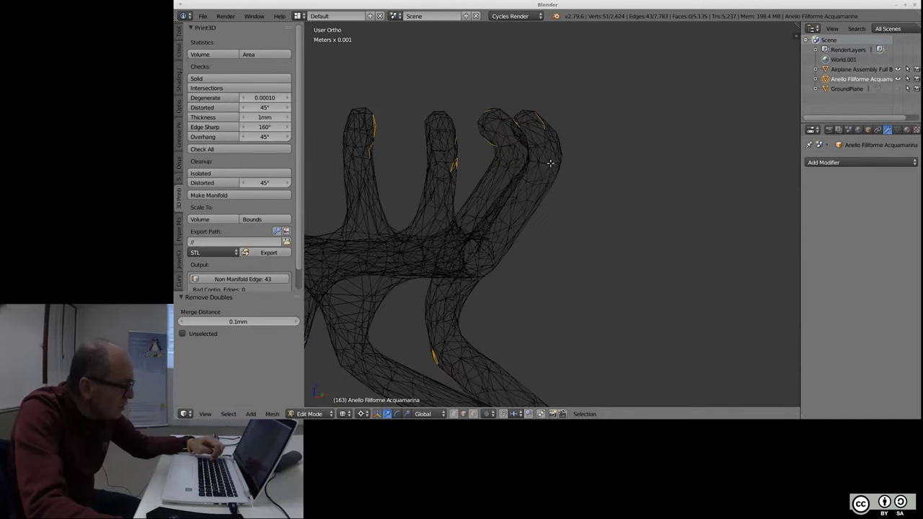
- Switch to solid shading and inspect the prongs from another angle
{"action": "key", "text": "z"}
{"action": "middle_click_drag", "start_coordinate": [652, 233], "coordinate": [440, 212]}
{"action": "scroll", "coordinate": [615, 235], "scroll_direction": "down", "scroll_amount": 3}
{"action": "scroll", "coordinate": [438, 217], "scroll_direction": "up", "scroll_amount": 4}
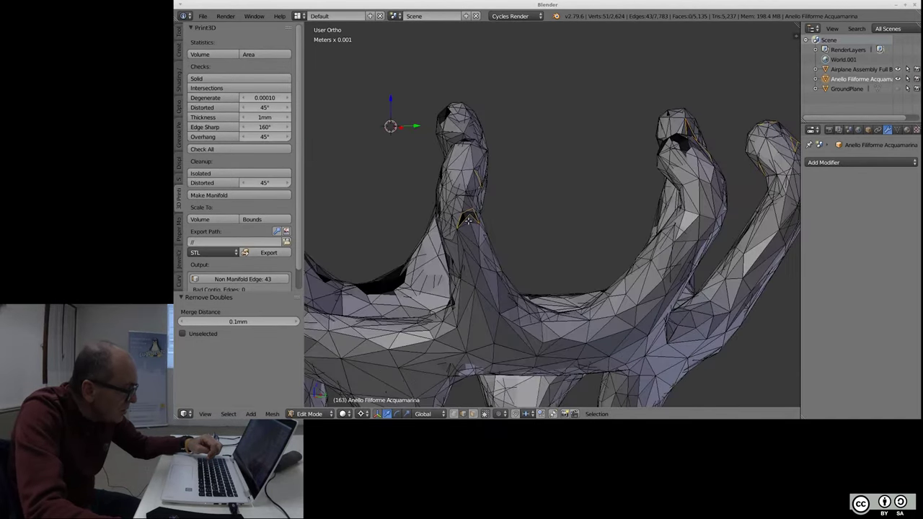
{"action": "scroll", "coordinate": [464, 213], "scroll_direction": "up", "scroll_amount": 3}
{"action": "scroll", "coordinate": [465, 213], "scroll_direction": "up", "scroll_amount": 3}
{"action": "scroll", "coordinate": [544, 200], "scroll_direction": "up", "scroll_amount": 2}
{"action": "scroll", "coordinate": [610, 156], "scroll_direction": "down", "scroll_amount": 1}
{"action": "scroll", "coordinate": [629, 124], "scroll_direction": "down", "scroll_amount": 2}
{"action": "scroll", "coordinate": [606, 120], "scroll_direction": "down", "scroll_amount": 3}
{"action": "scroll", "coordinate": [606, 121], "scroll_direction": "down", "scroll_amount": 3}
{"action": "scroll", "coordinate": [607, 123], "scroll_direction": "down", "scroll_amount": 1}
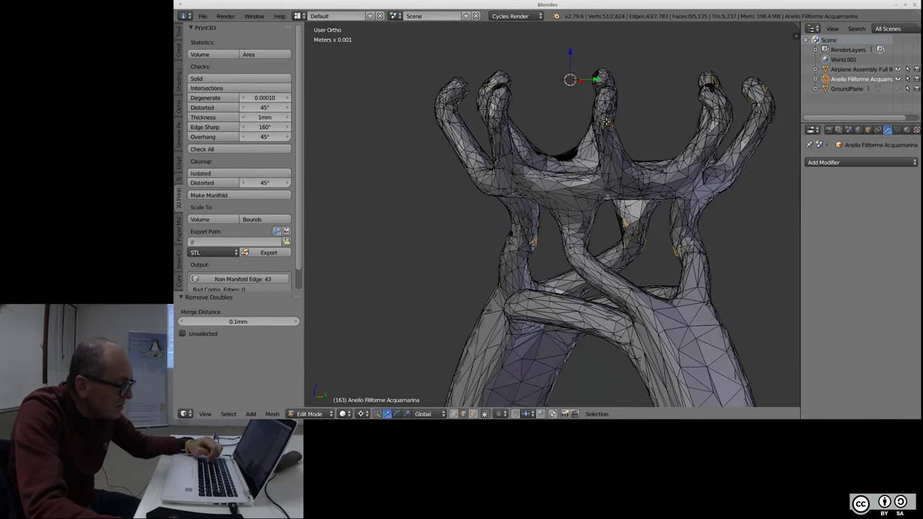
- Fill holes again on the whole ring mesh, leaving 5,135 faces unchanged
{"action": "key", "text": "a"}
{"action": "key", "text": "a"}
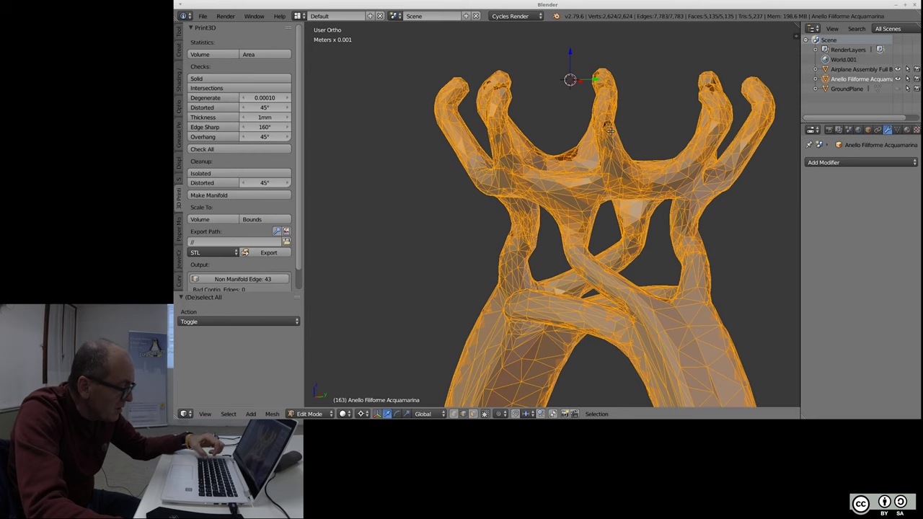
{"action": "left_click", "coordinate": [272, 414]}
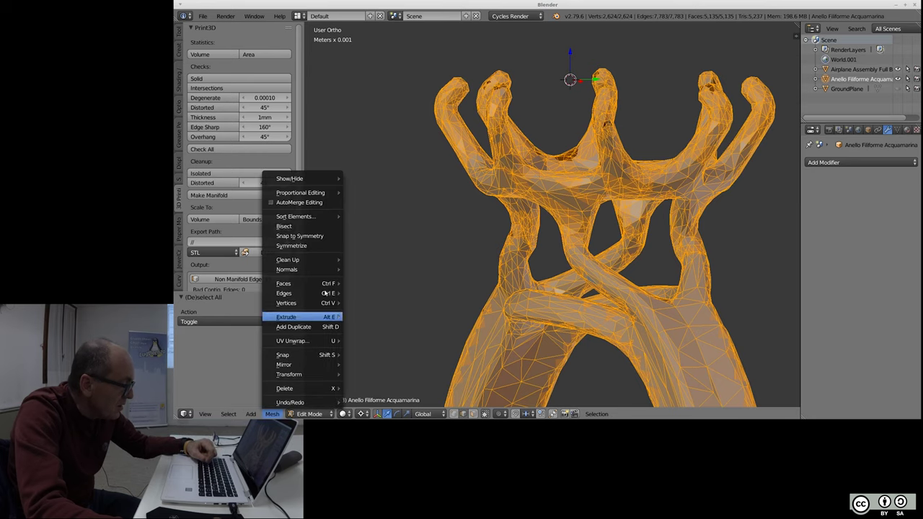
{"action": "mouse_move", "coordinate": [288, 259]}
{"action": "left_click", "coordinate": [396, 347]}
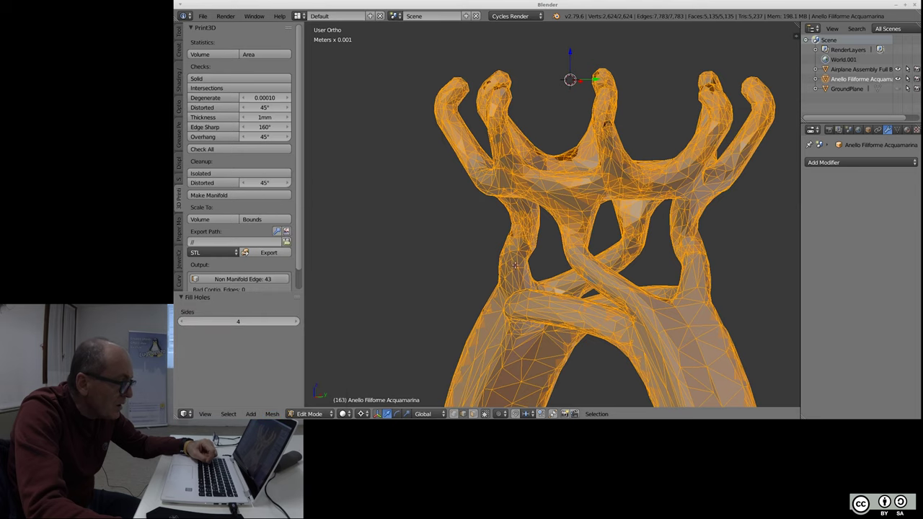
- Deselect the mesh, then zoom and orbit to inspect the broken faces up close
{"action": "scroll", "coordinate": [691, 137], "scroll_direction": "down", "scroll_amount": 3}
{"action": "mouse_move", "coordinate": [691, 136]}
{"action": "middle_mouse_down"}
{"action": "mouse_move", "coordinate": [608, 168]}
{"action": "mouse_move", "coordinate": [498, 146]}
{"action": "mouse_move", "coordinate": [578, 154]}
{"action": "mouse_move", "coordinate": [604, 131]}
{"action": "middle_mouse_up"}
{"action": "key", "text": "a"}
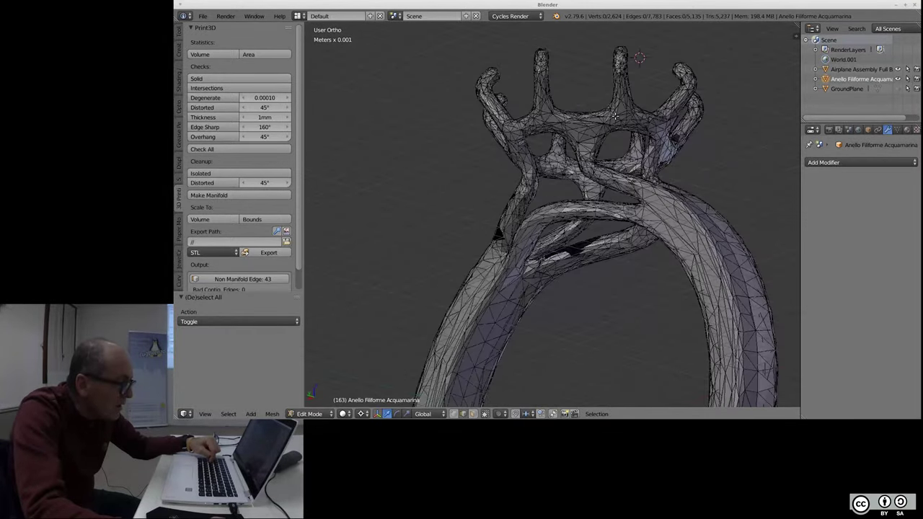
{"action": "scroll", "coordinate": [569, 275], "scroll_direction": "up", "scroll_amount": 3}
{"action": "scroll", "coordinate": [411, 261], "scroll_direction": "up", "scroll_amount": 1}
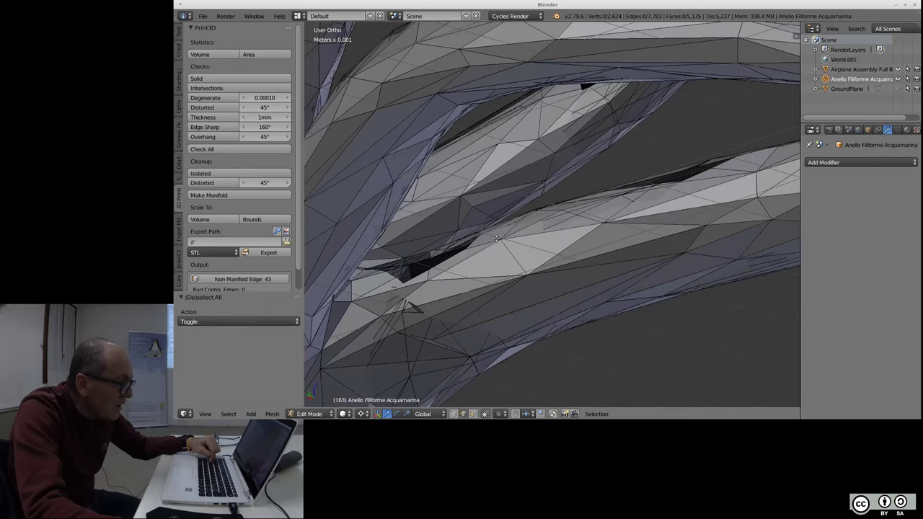
{"action": "scroll", "coordinate": [411, 261], "scroll_direction": "up", "scroll_amount": 2}
{"action": "scroll", "coordinate": [397, 273], "scroll_direction": "up", "scroll_amount": 2}
{"action": "scroll", "coordinate": [433, 276], "scroll_direction": "up", "scroll_amount": 1}
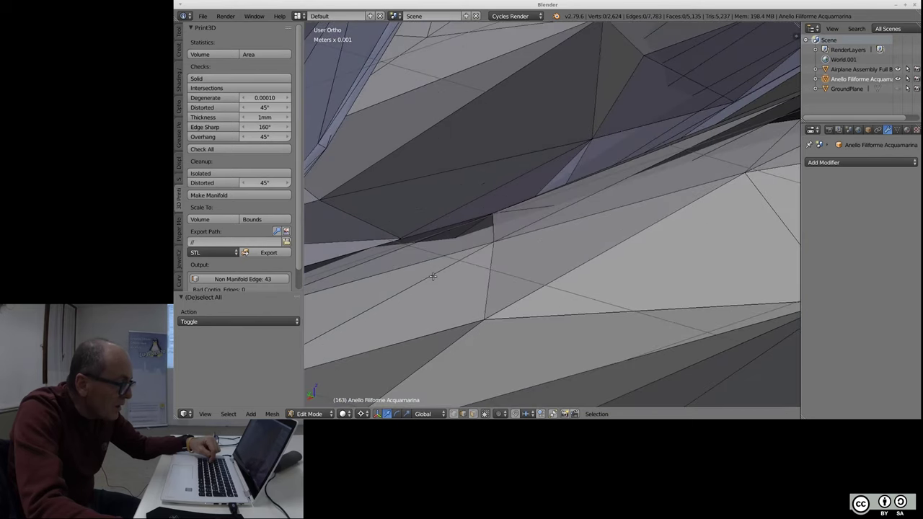
{"action": "mouse_move", "coordinate": [454, 239]}
{"action": "middle_mouse_down"}
{"action": "mouse_move", "coordinate": [492, 277]}
{"action": "mouse_move", "coordinate": [419, 287]}
{"action": "middle_mouse_up"}
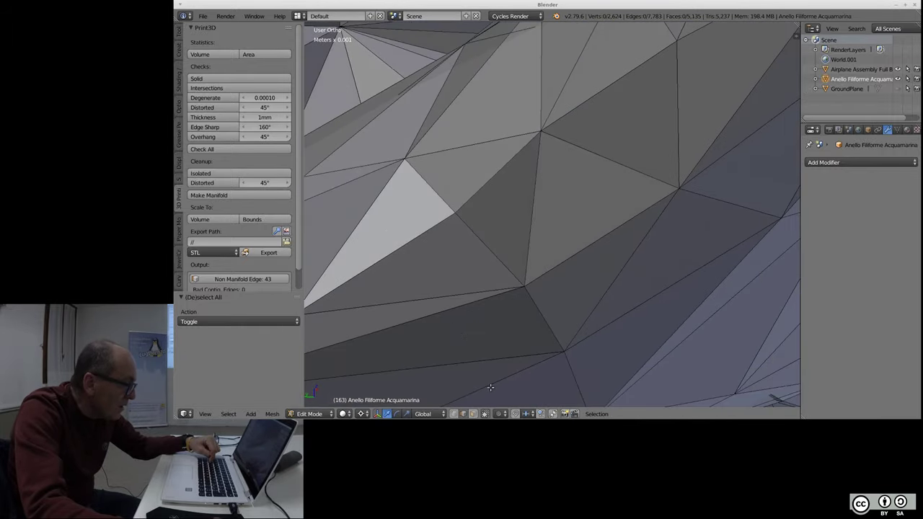
- Turn off 'Limit selection to visible', orbit around the prongs, then switch to the original ring's window
{"action": "left_click", "coordinate": [487, 413]}
{"action": "mouse_move", "coordinate": [518, 308]}
{"action": "middle_mouse_down"}
{"action": "mouse_move", "coordinate": [530, 207]}
{"action": "mouse_move", "coordinate": [505, 102]}
{"action": "middle_mouse_up"}
{"action": "mouse_move", "coordinate": [654, 317]}
{"action": "middle_mouse_down"}
{"action": "mouse_move", "coordinate": [665, 317]}
{"action": "mouse_move", "coordinate": [625, 182]}
{"action": "middle_mouse_up"}
{"action": "scroll", "coordinate": [419, 233], "scroll_direction": "up", "scroll_amount": 3}
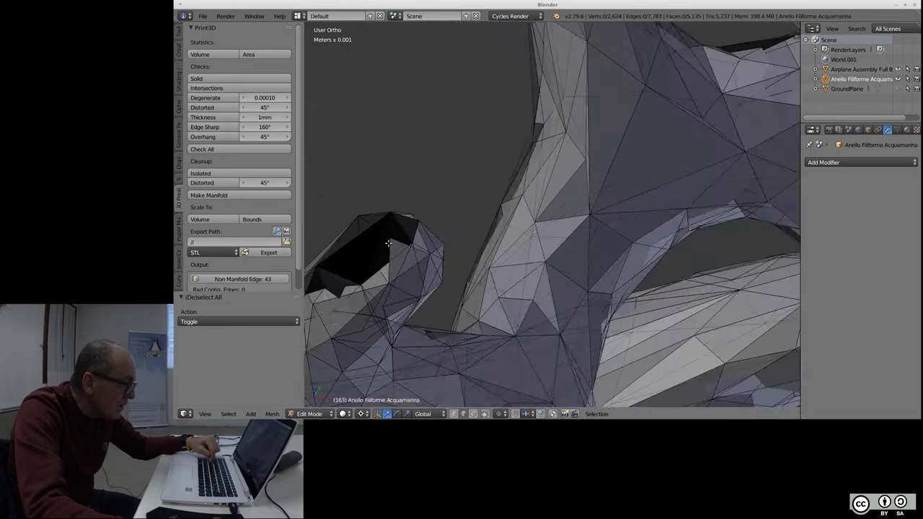
{"action": "scroll", "coordinate": [388, 243], "scroll_direction": "up", "scroll_amount": 2}
{"action": "mouse_move", "coordinate": [410, 230]}
{"action": "middle_mouse_down"}
{"action": "mouse_move", "coordinate": [617, 196]}
{"action": "mouse_move", "coordinate": [466, 238]}
{"action": "mouse_move", "coordinate": [605, 224]}
{"action": "middle_mouse_up"}
{"action": "scroll", "coordinate": [586, 199], "scroll_direction": "up", "scroll_amount": 3}
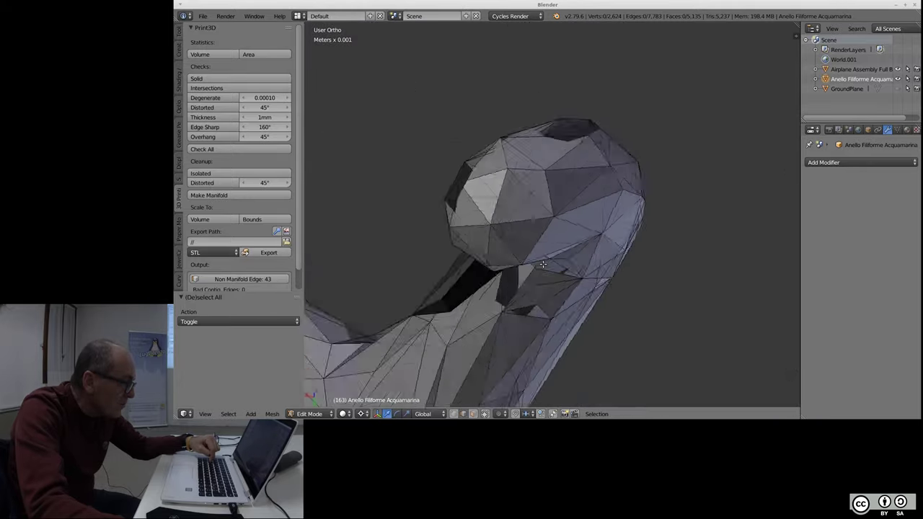
{"action": "mouse_move", "coordinate": [479, 132]}
{"action": "middle_mouse_down"}
{"action": "mouse_move", "coordinate": [697, 131]}
{"action": "mouse_move", "coordinate": [651, 144]}
{"action": "middle_mouse_up"}
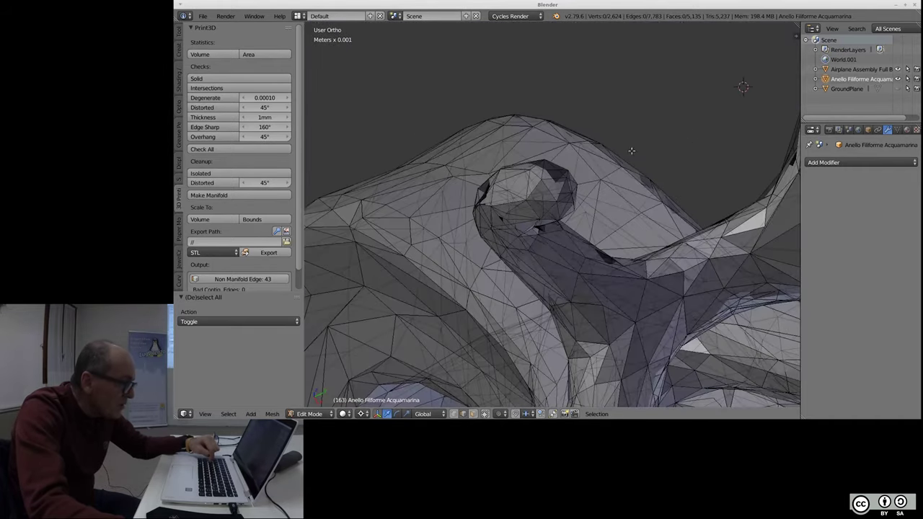
{"action": "key", "text": "ctrl+alt+Down"}
{"action": "left_click", "coordinate": [536, 139]}
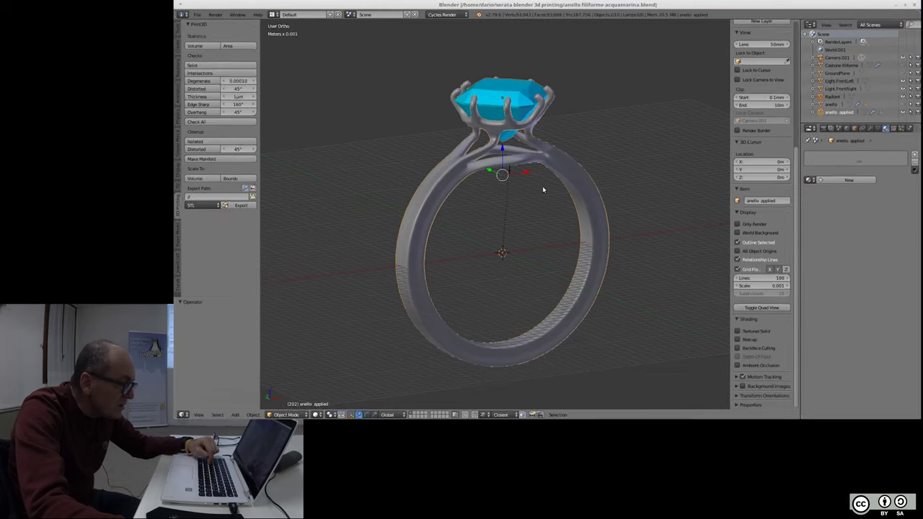
- Duplicate the ring in place with Shift+D
{"action": "key", "text": "Tab"}
{"action": "mouse_move", "coordinate": [624, 195]}
{"action": "middle_mouse_down"}
{"action": "mouse_move", "coordinate": [533, 199]}
{"action": "mouse_move", "coordinate": [542, 171]}
{"action": "mouse_move", "coordinate": [649, 223]}
{"action": "mouse_move", "coordinate": [299, 199]}
{"action": "mouse_move", "coordinate": [601, 206]}
{"action": "mouse_move", "coordinate": [495, 195]}
{"action": "mouse_move", "coordinate": [598, 209]}
{"action": "mouse_move", "coordinate": [622, 222]}
{"action": "middle_mouse_up"}
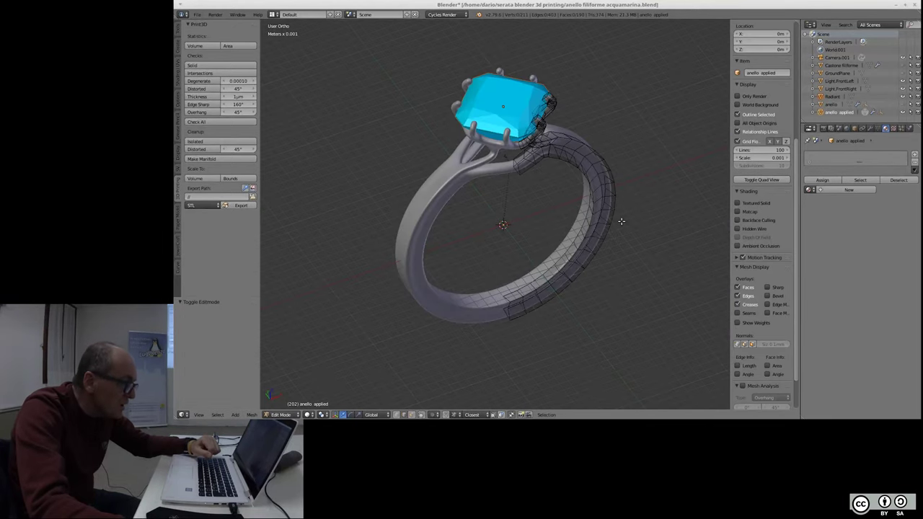
{"action": "key", "text": "Tab"}
{"action": "key", "text": "Tab"}
{"action": "key", "text": "Tab"}
{"action": "key", "text": "Tab"}
{"action": "key", "text": "Tab"}
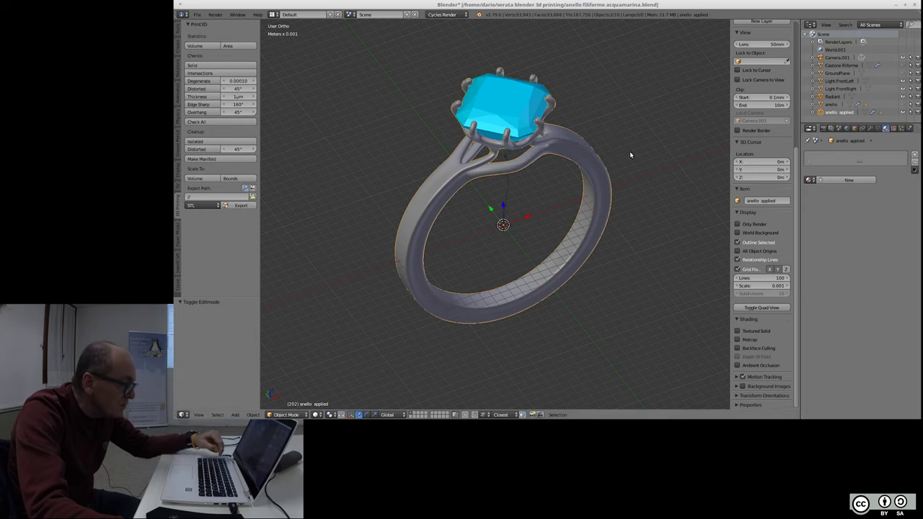
{"action": "key", "text": "shift+d"}
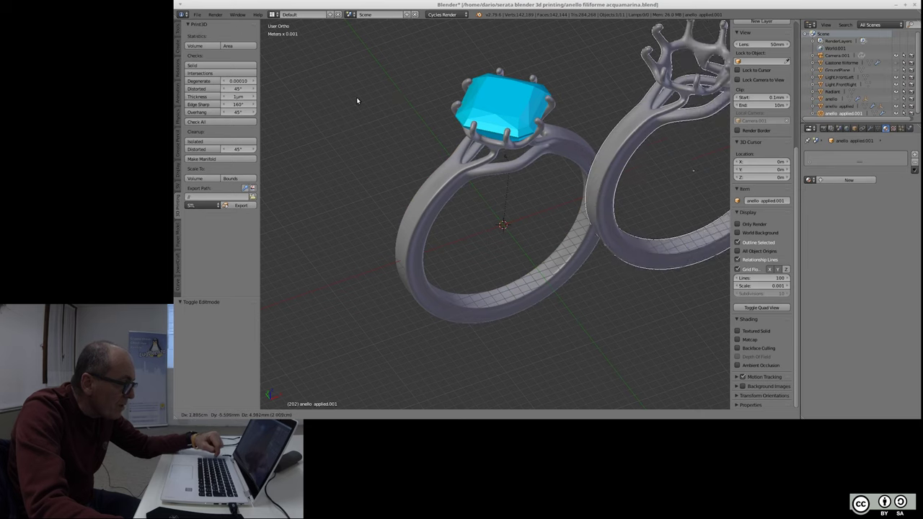
{"action": "right_click", "coordinate": [356, 97]}
- Apply the Mirror and Subdivision Surface modifiers on the copy, then select the Radiant gem
{"action": "scroll", "coordinate": [889, 72], "scroll_direction": "down", "scroll_amount": 1}
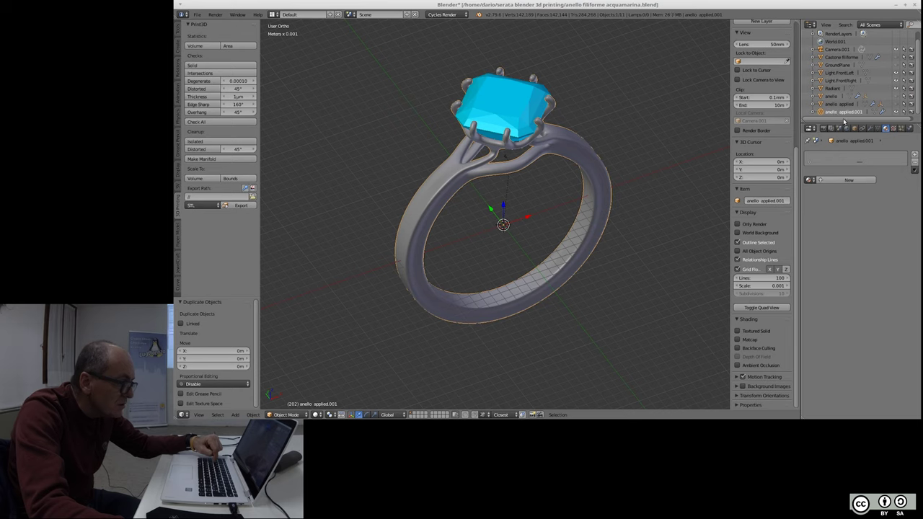
{"action": "left_click", "coordinate": [870, 128]}
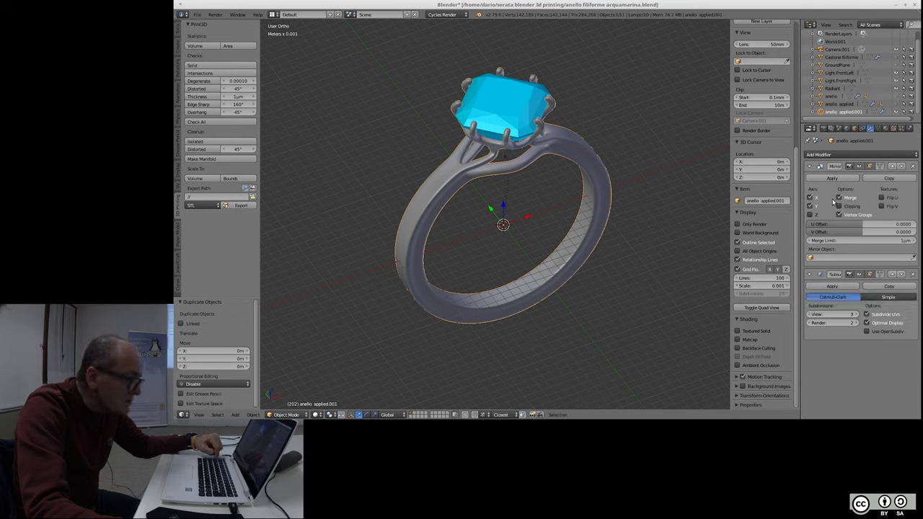
{"action": "left_click", "coordinate": [835, 178]}
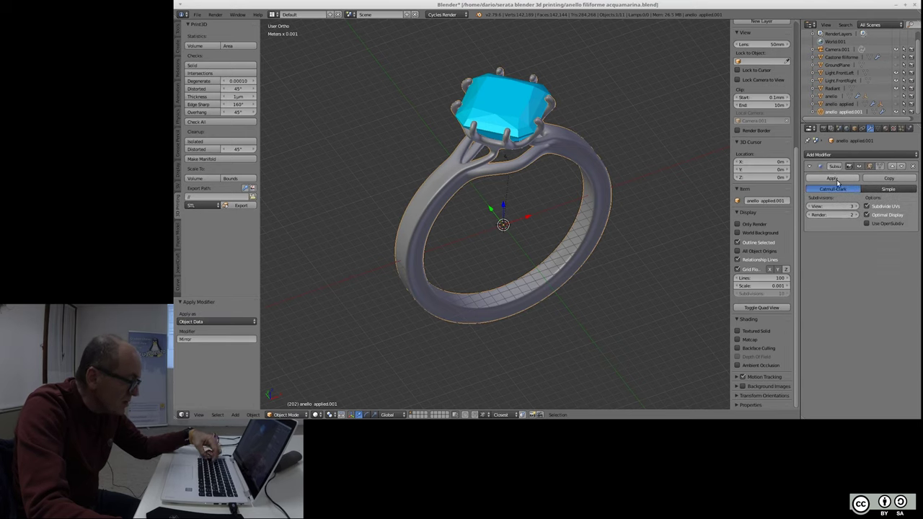
{"action": "left_click", "coordinate": [836, 180]}
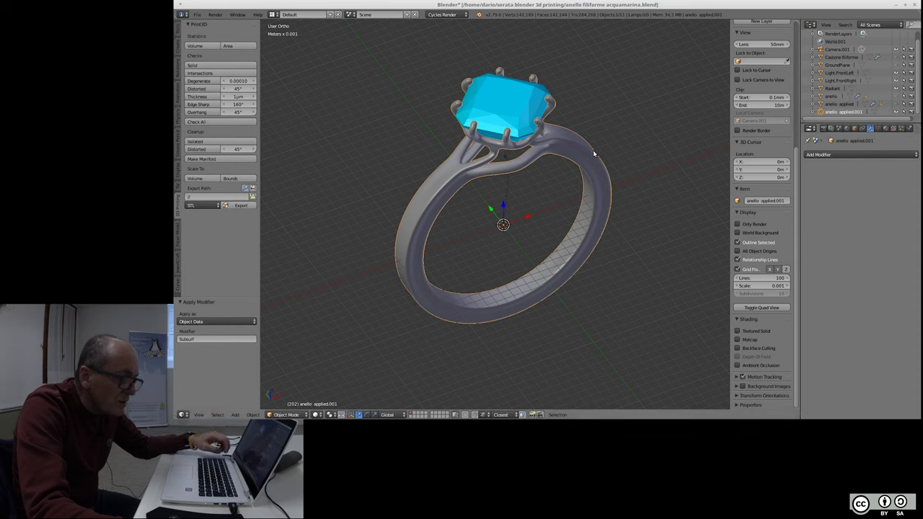
{"action": "right_click", "coordinate": [503, 107]}
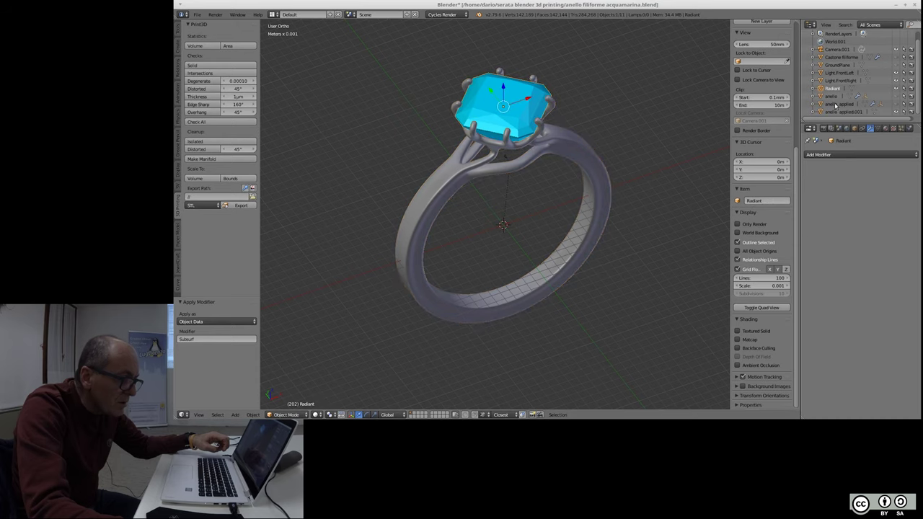
- Hide the Radiant gem and put the duplicated ring into Edit Mode
{"action": "key", "text": "h"}
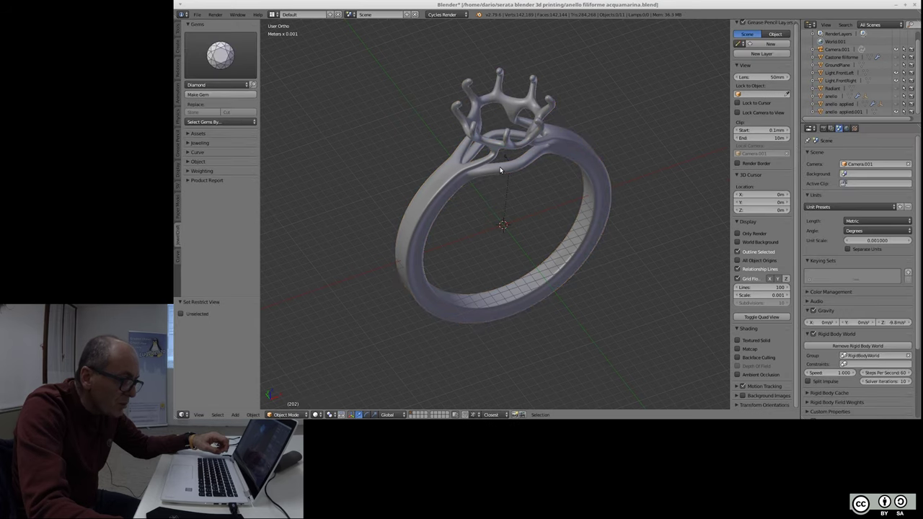
{"action": "right_click", "coordinate": [500, 170]}
{"action": "key", "text": "Tab"}
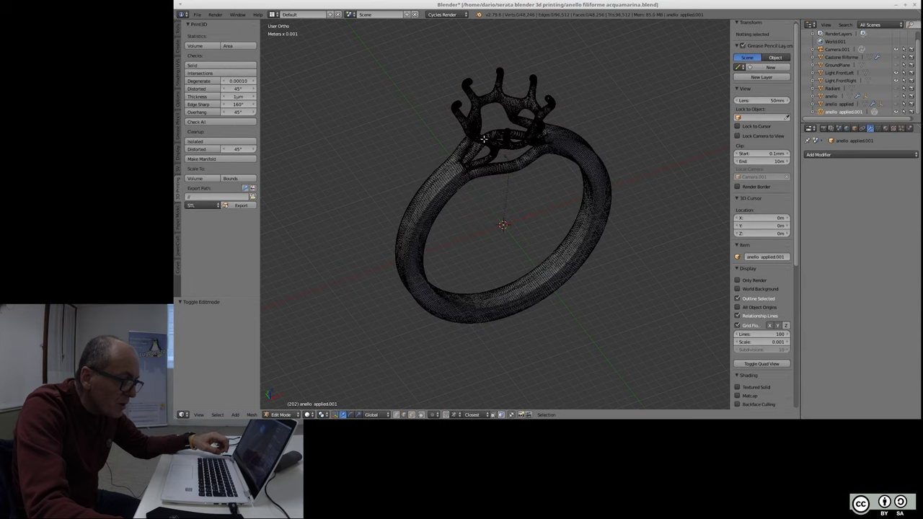
- Zoom around the copy's prong junctions and select all 48,246 vertices of its mesh
{"action": "scroll", "coordinate": [487, 141], "scroll_direction": "up", "scroll_amount": 2}
{"action": "scroll", "coordinate": [462, 166], "scroll_direction": "up", "scroll_amount": 4}
{"action": "scroll", "coordinate": [433, 188], "scroll_direction": "up", "scroll_amount": 2}
{"action": "scroll", "coordinate": [426, 196], "scroll_direction": "up", "scroll_amount": 1}
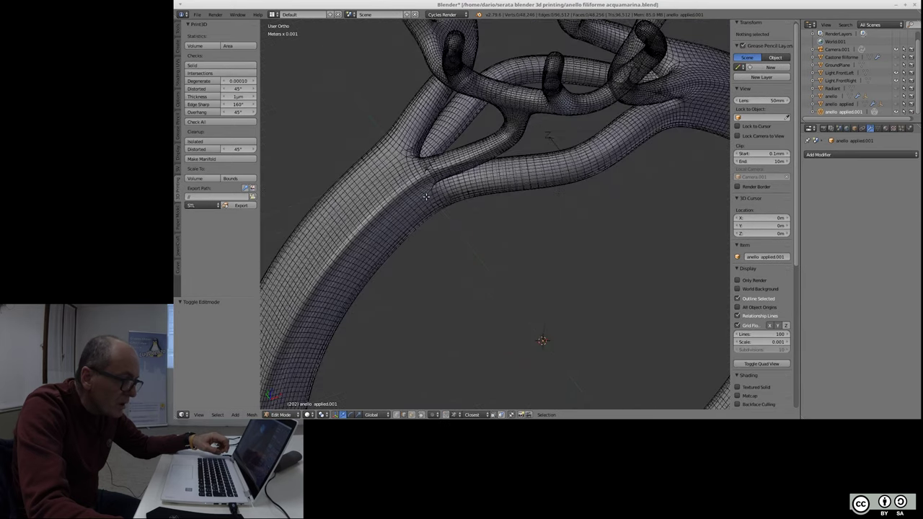
{"action": "scroll", "coordinate": [422, 189], "scroll_direction": "down", "scroll_amount": 3}
{"action": "scroll", "coordinate": [447, 152], "scroll_direction": "up", "scroll_amount": 2}
{"action": "scroll", "coordinate": [457, 111], "scroll_direction": "up", "scroll_amount": 3}
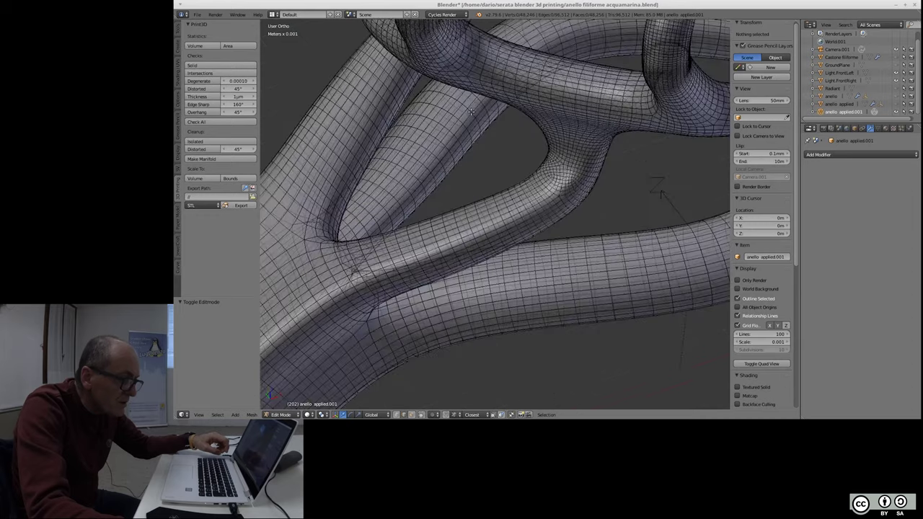
{"action": "scroll", "coordinate": [542, 143], "scroll_direction": "down", "scroll_amount": 1}
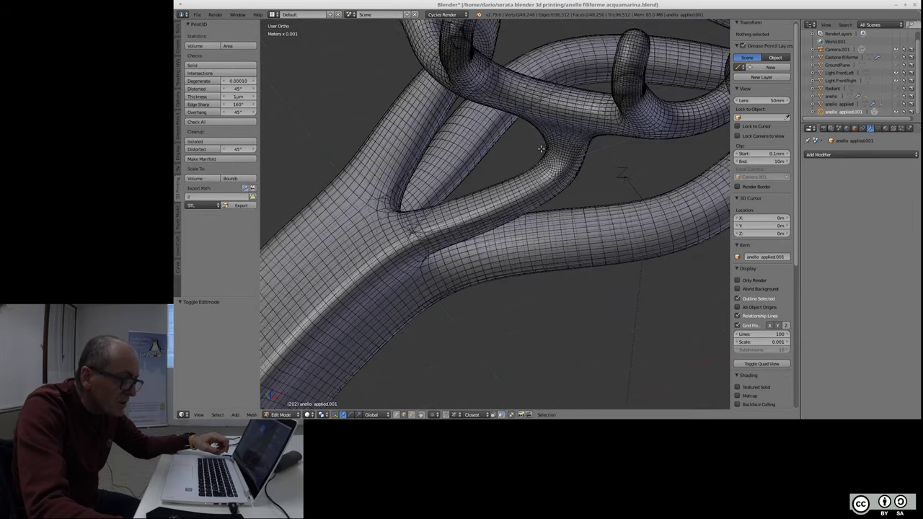
{"action": "scroll", "coordinate": [519, 94], "scroll_direction": "down", "scroll_amount": 2}
{"action": "scroll", "coordinate": [496, 51], "scroll_direction": "down", "scroll_amount": 1}
{"action": "scroll", "coordinate": [489, 47], "scroll_direction": "down", "scroll_amount": 1}
{"action": "scroll", "coordinate": [489, 47], "scroll_direction": "up", "scroll_amount": 2}
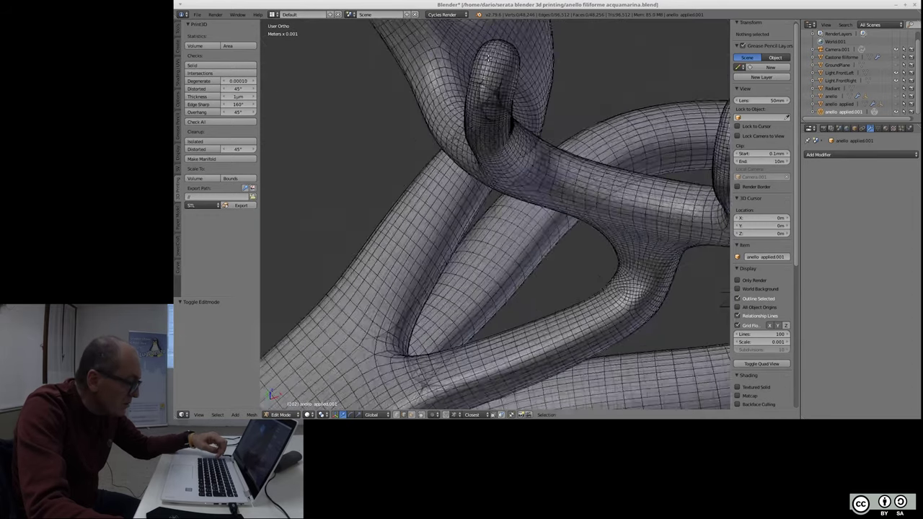
{"action": "scroll", "coordinate": [489, 59], "scroll_direction": "up", "scroll_amount": 2}
{"action": "scroll", "coordinate": [485, 84], "scroll_direction": "down", "scroll_amount": 2}
{"action": "scroll", "coordinate": [476, 101], "scroll_direction": "down", "scroll_amount": 2}
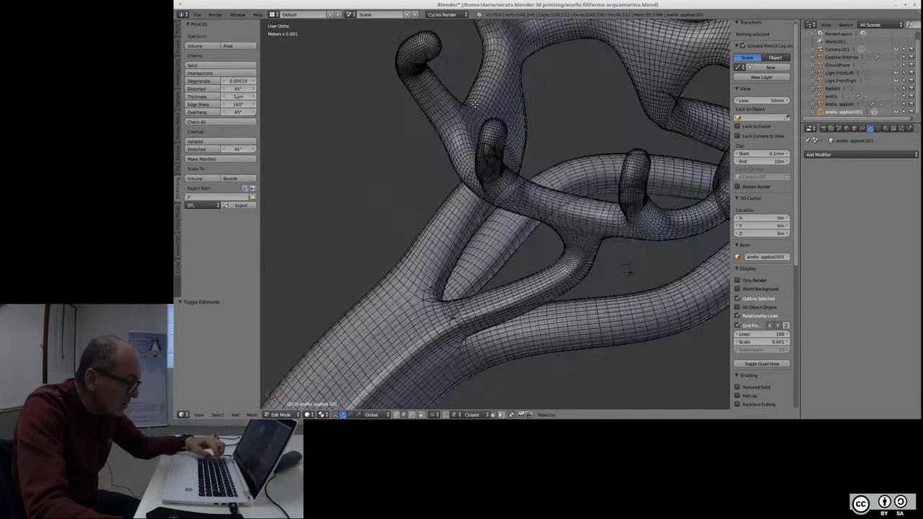
{"action": "scroll", "coordinate": [461, 133], "scroll_direction": "down", "scroll_amount": 2}
{"action": "scroll", "coordinate": [447, 164], "scroll_direction": "down", "scroll_amount": 1}
{"action": "scroll", "coordinate": [513, 307], "scroll_direction": "down", "scroll_amount": 1}
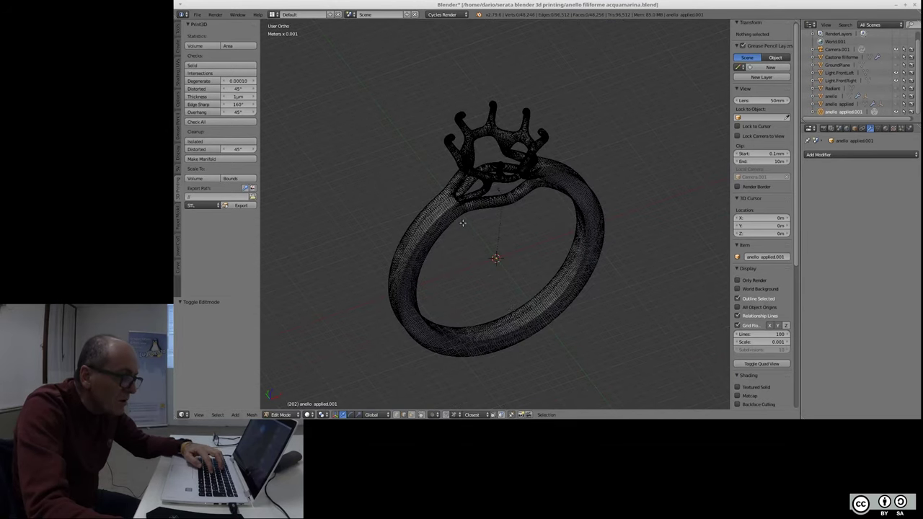
{"action": "scroll", "coordinate": [511, 311], "scroll_direction": "up", "scroll_amount": 2}
{"action": "scroll", "coordinate": [511, 311], "scroll_direction": "down", "scroll_amount": 1}
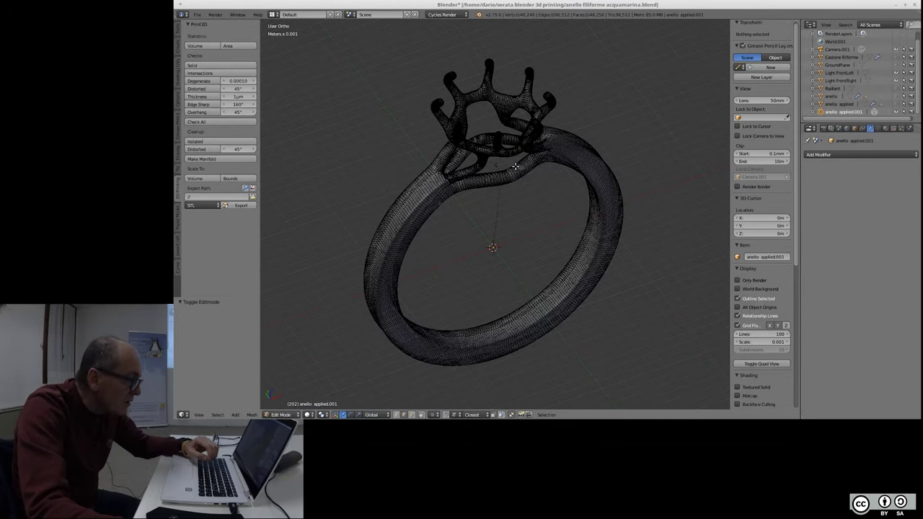
{"action": "key", "text": "a"}
{"action": "key", "text": "w"}
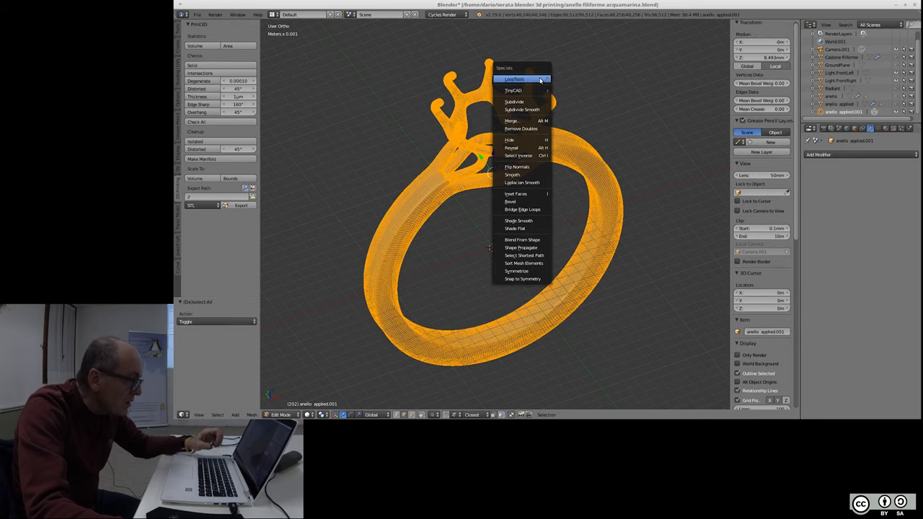
- Remove doubles on the copy, verify 0 non-manifold and 0 bad contiguous edges, then exit Edit Mode
{"action": "left_click", "coordinate": [525, 130]}
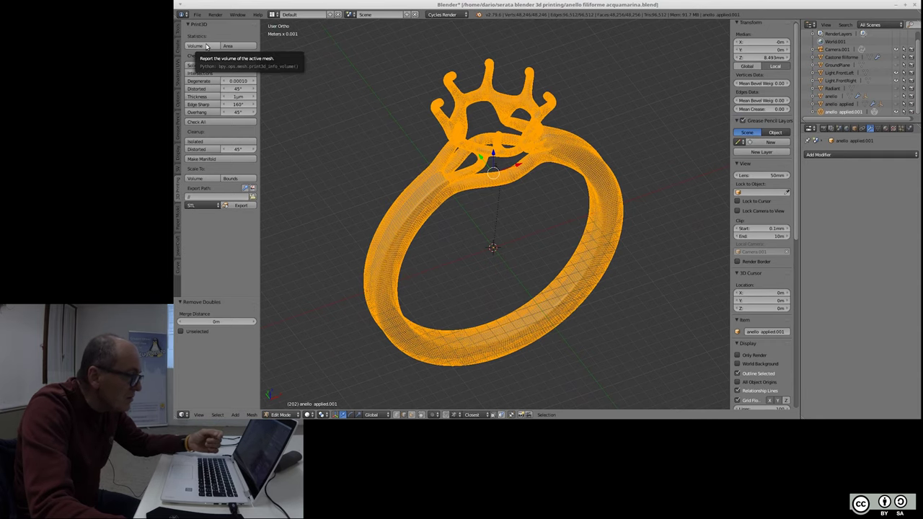
{"action": "left_click", "coordinate": [203, 67]}
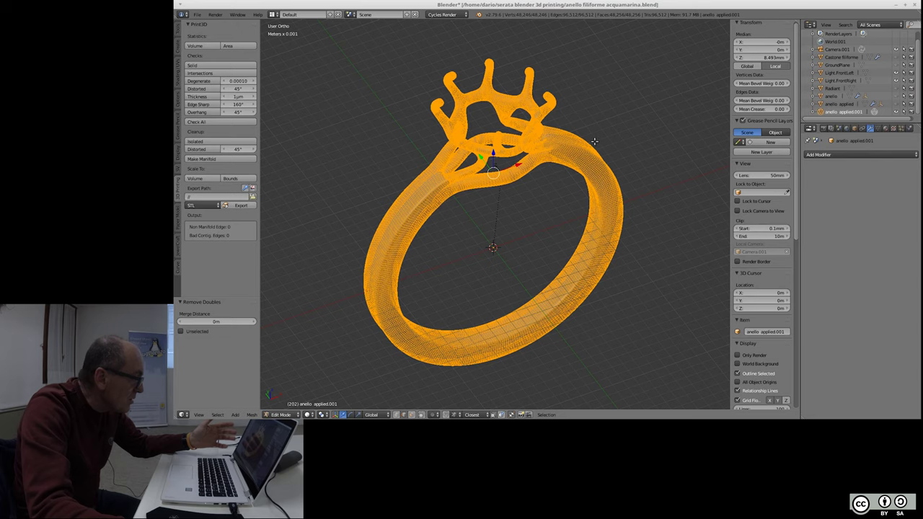
{"action": "key", "text": "Tab"}
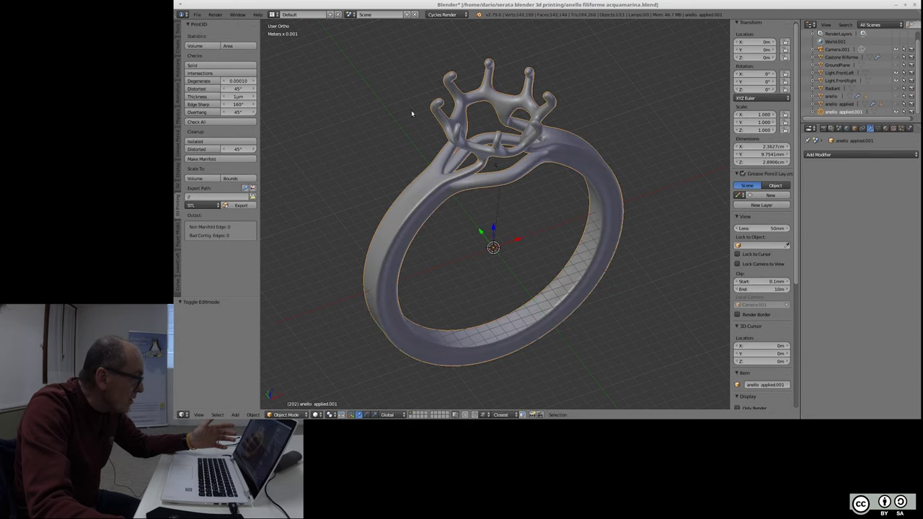
- Export the ring copy over anello filiforme acquamarina.stl with Selection Only enabled
{"action": "left_click", "coordinate": [197, 14]}
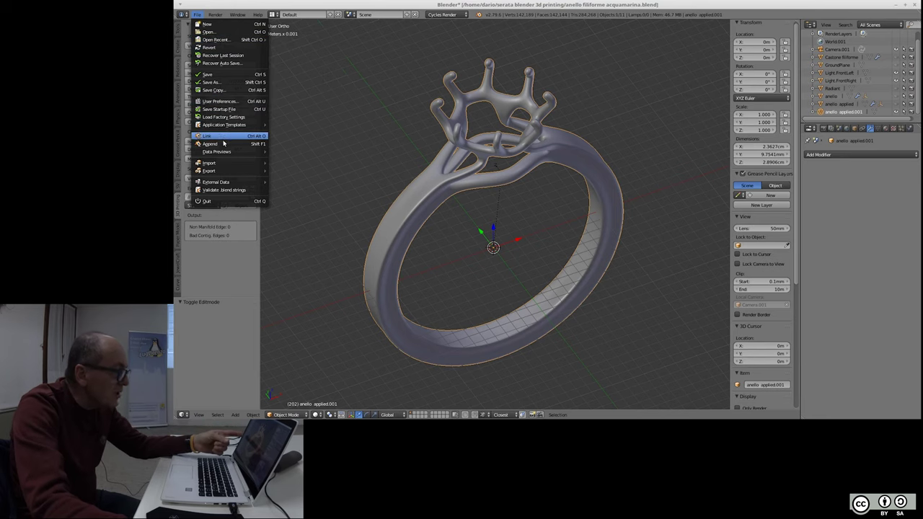
{"action": "mouse_move", "coordinate": [216, 170]}
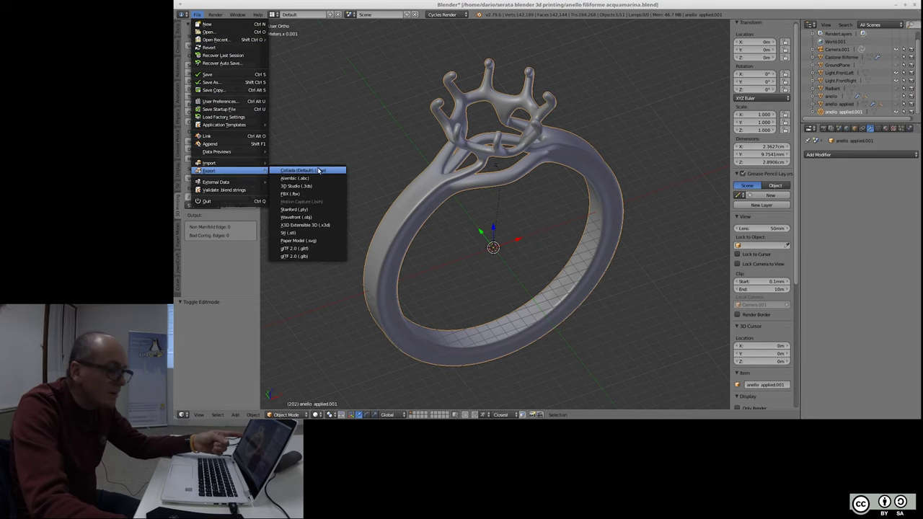
{"action": "left_click", "coordinate": [316, 234]}
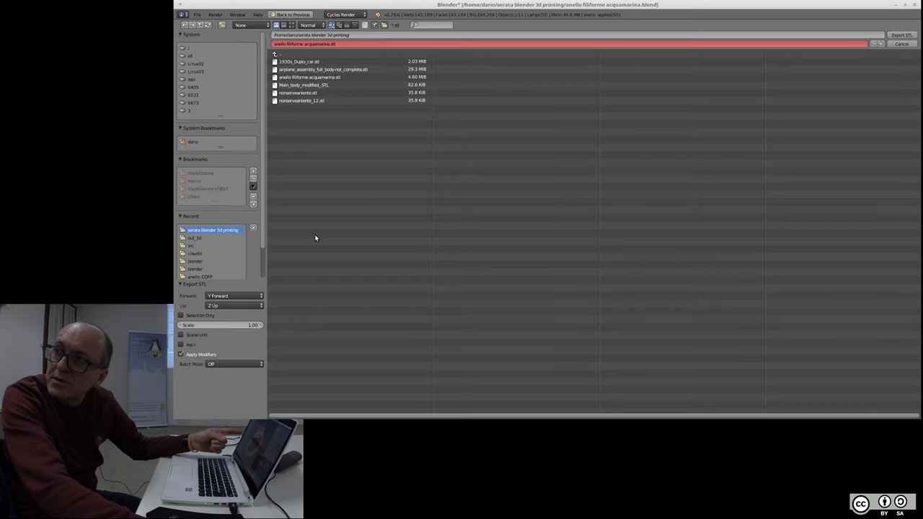
{"action": "left_click", "coordinate": [332, 78]}
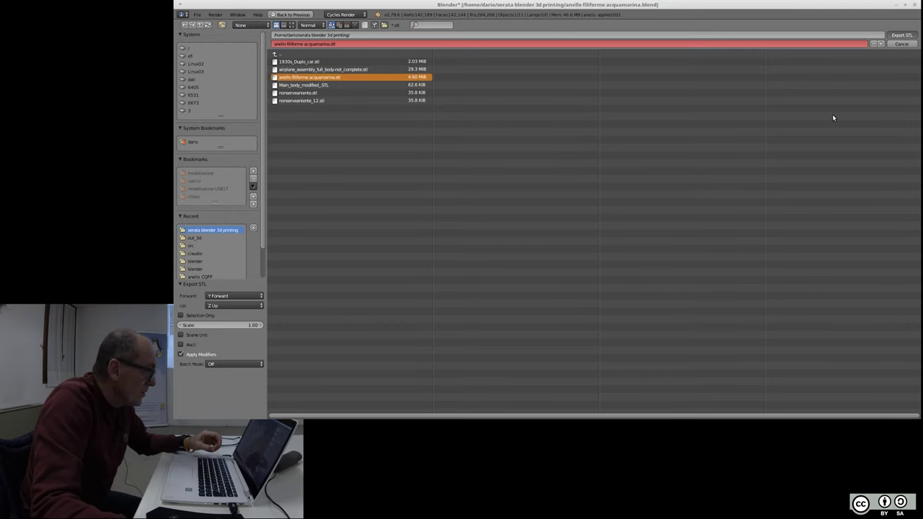
{"action": "key", "text": "Return"}
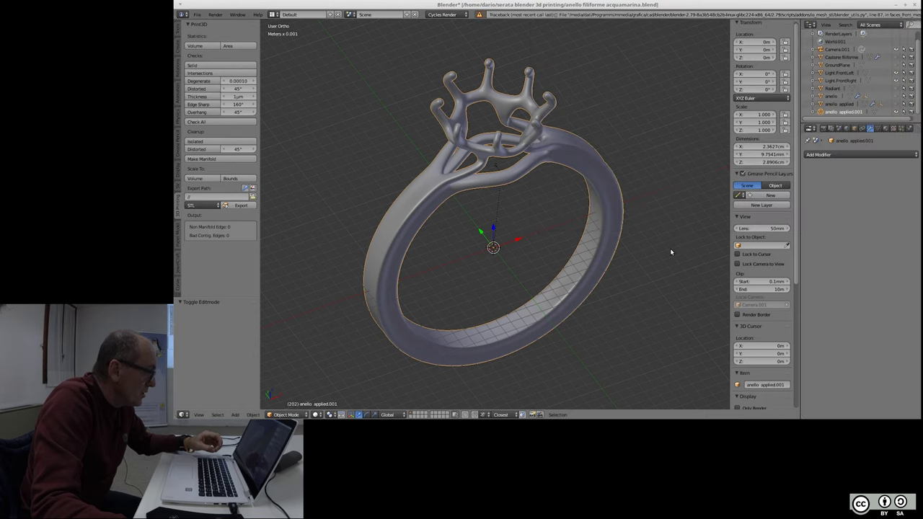
{"action": "left_click", "coordinate": [670, 248]}
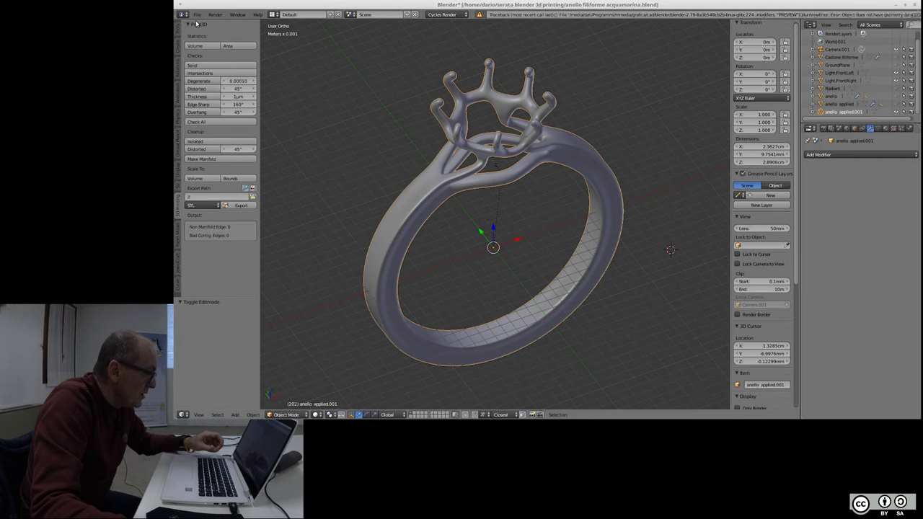
{"action": "left_click", "coordinate": [199, 15]}
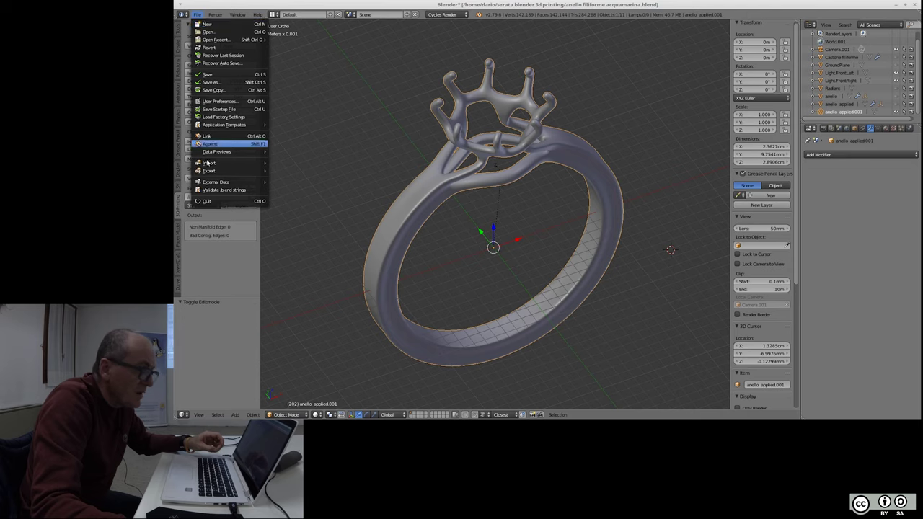
{"action": "mouse_move", "coordinate": [217, 171]}
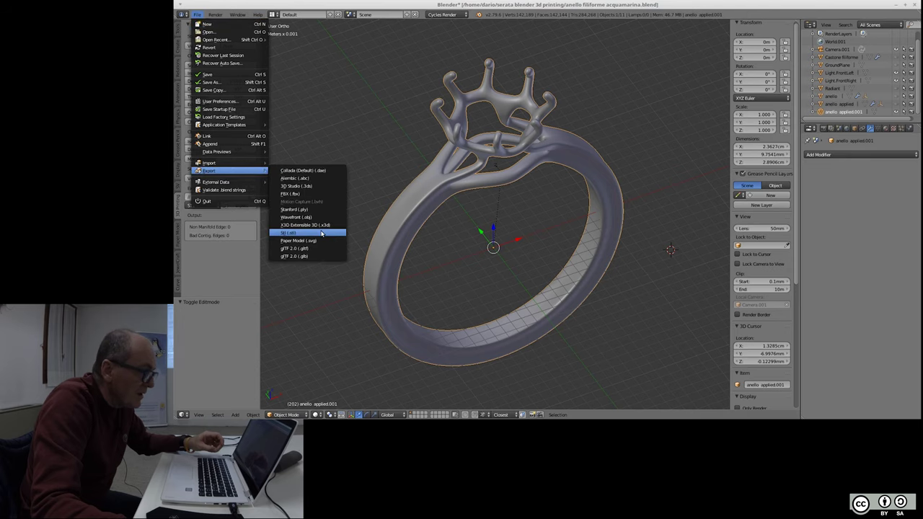
{"action": "left_click", "coordinate": [322, 233]}
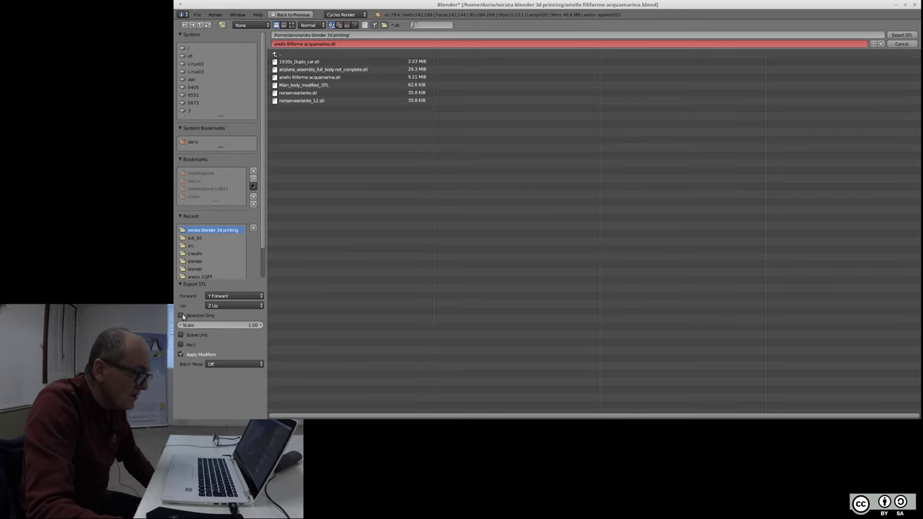
{"action": "left_click", "coordinate": [330, 78]}
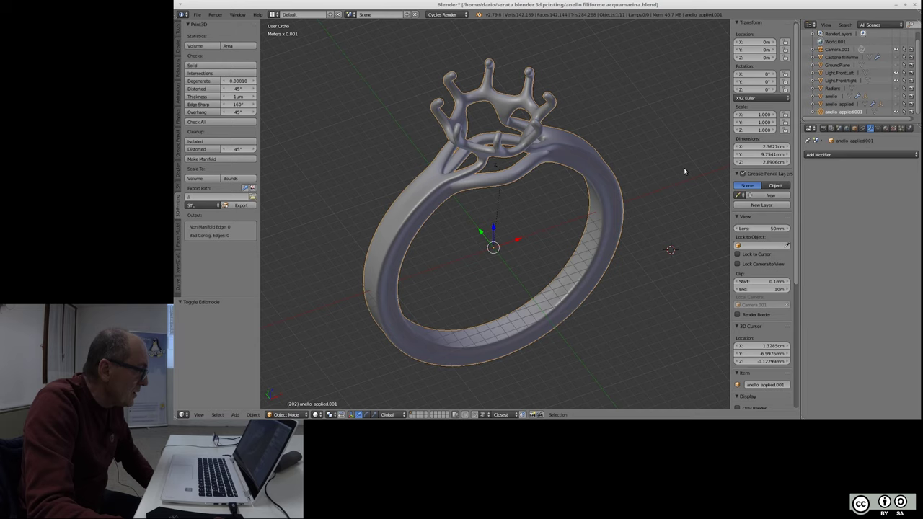
- Switch to the other Blender window and delete its old ring object
{"action": "key", "text": "ctrl+alt+Down"}
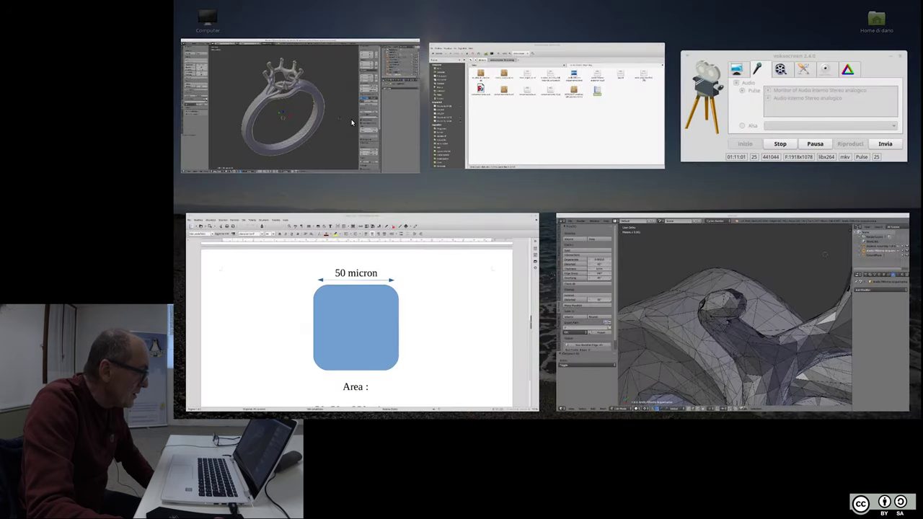
{"action": "left_click", "coordinate": [352, 122]}
{"action": "key", "text": "ctrl+alt+Down"}
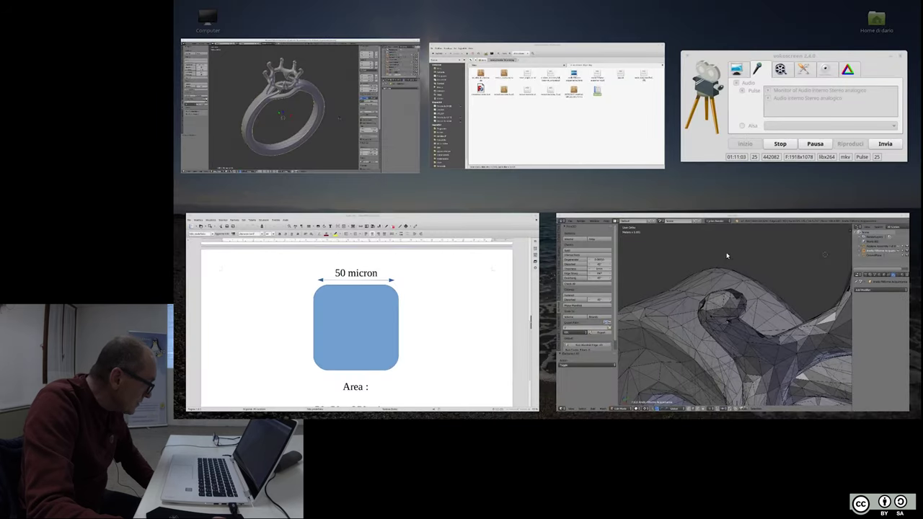
{"action": "left_click", "coordinate": [727, 238]}
{"action": "scroll", "coordinate": [462, 191], "scroll_direction": "down", "scroll_amount": 5}
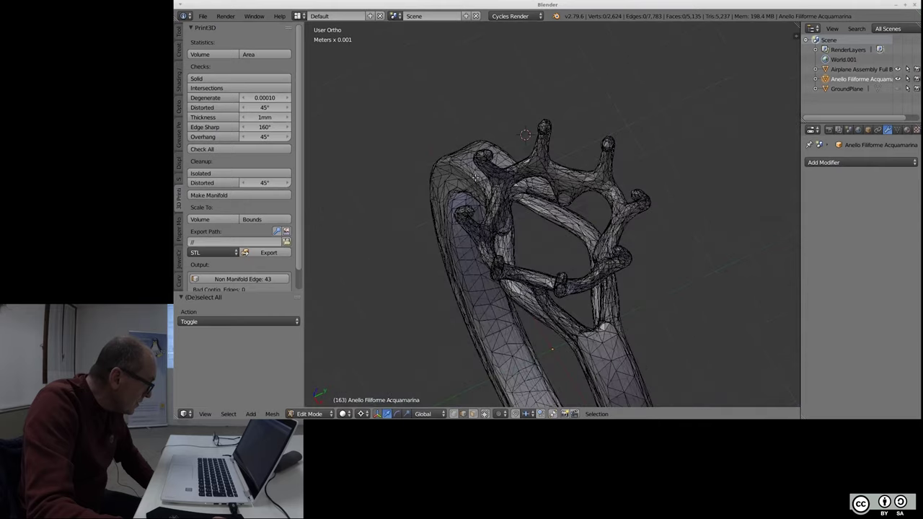
{"action": "key", "text": "Tab"}
{"action": "scroll", "coordinate": [557, 299], "scroll_direction": "down", "scroll_amount": 2}
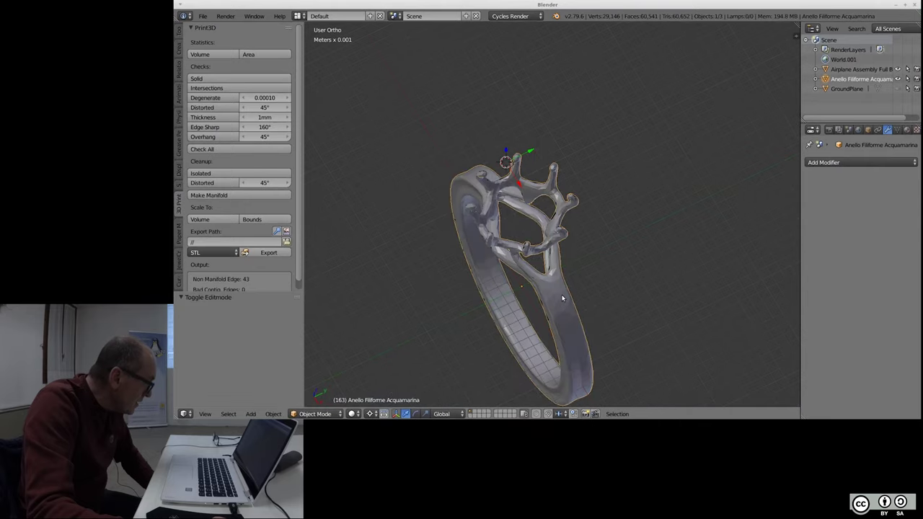
{"action": "key", "text": "x"}
{"action": "left_click", "coordinate": [555, 296]}
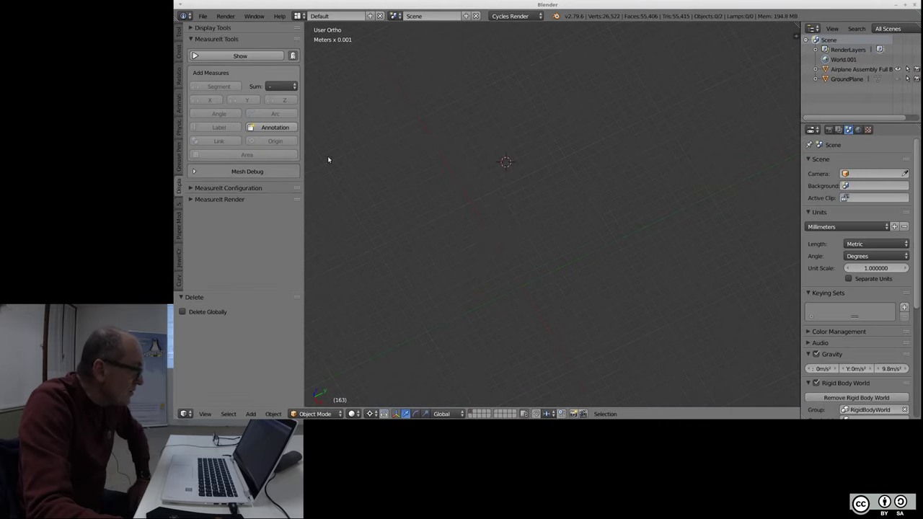
- Import anello filiforme acquamarina.stl and frame it in the view
{"action": "left_click", "coordinate": [203, 15]}
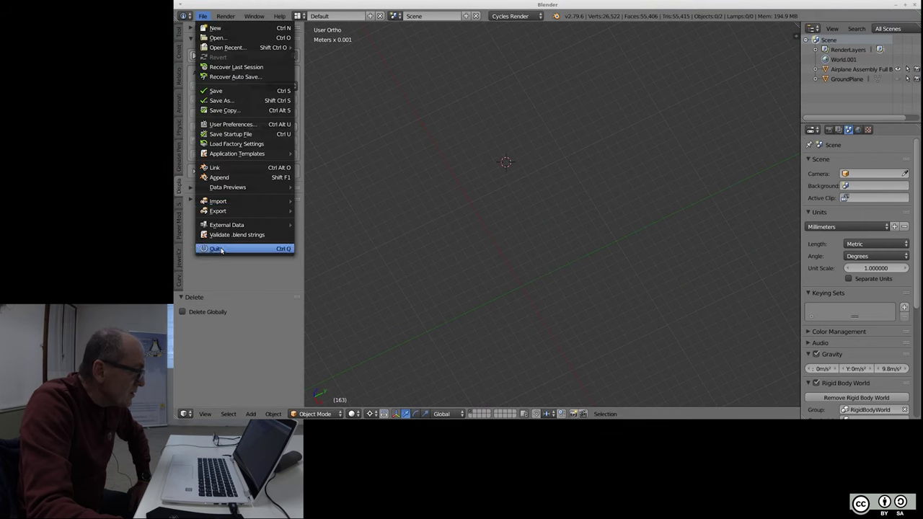
{"action": "mouse_move", "coordinate": [218, 202]}
{"action": "left_click", "coordinate": [339, 279]}
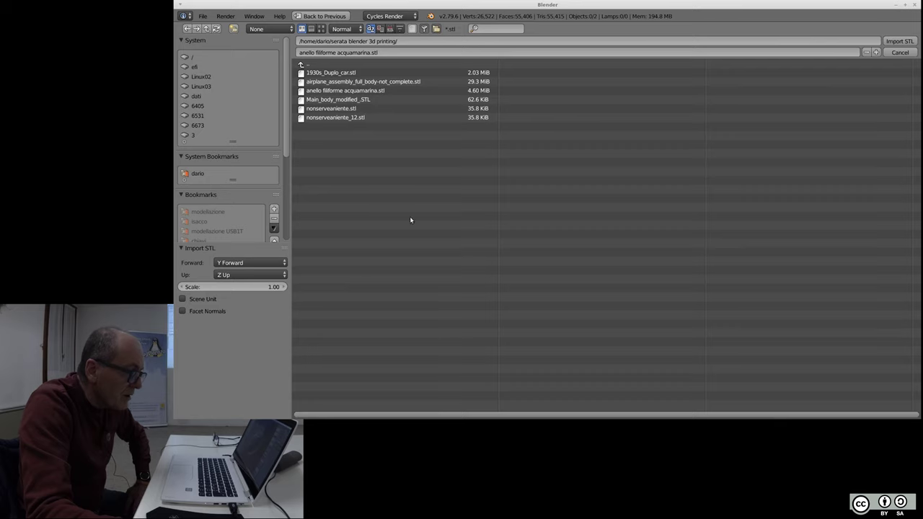
{"action": "left_click", "coordinate": [383, 91]}
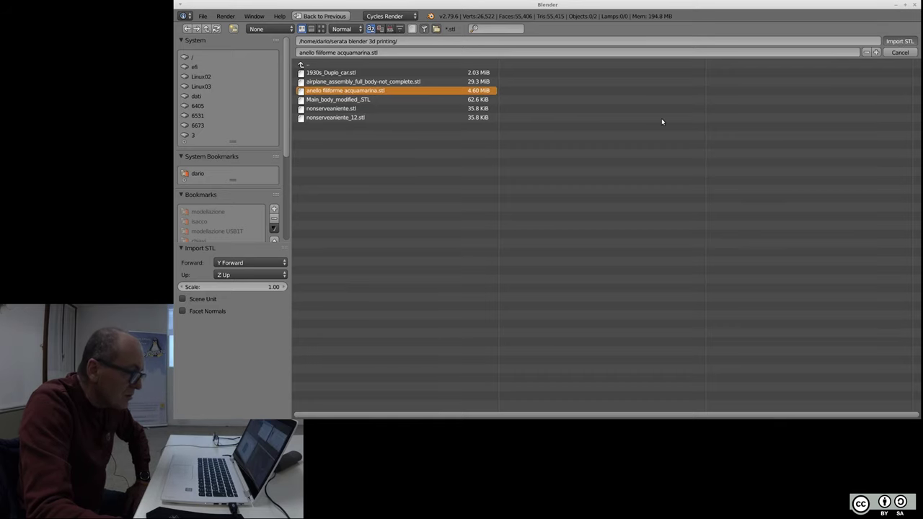
{"action": "key", "text": "Return"}
{"action": "key", "text": "Home"}
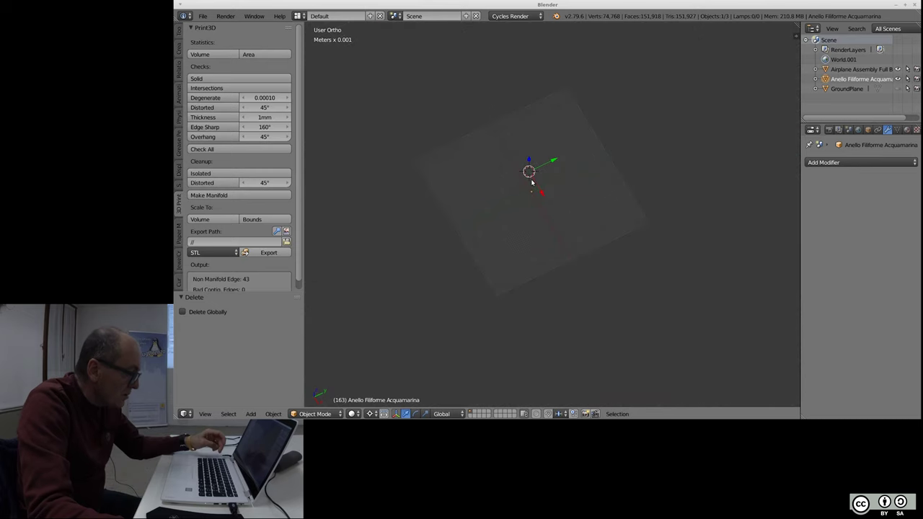
- Frame the imported ring and enter Edit Mode with all geometry selected
{"action": "key", "text": "KP_Decimal"}
{"action": "scroll", "coordinate": [549, 217], "scroll_direction": "down", "scroll_amount": 5}
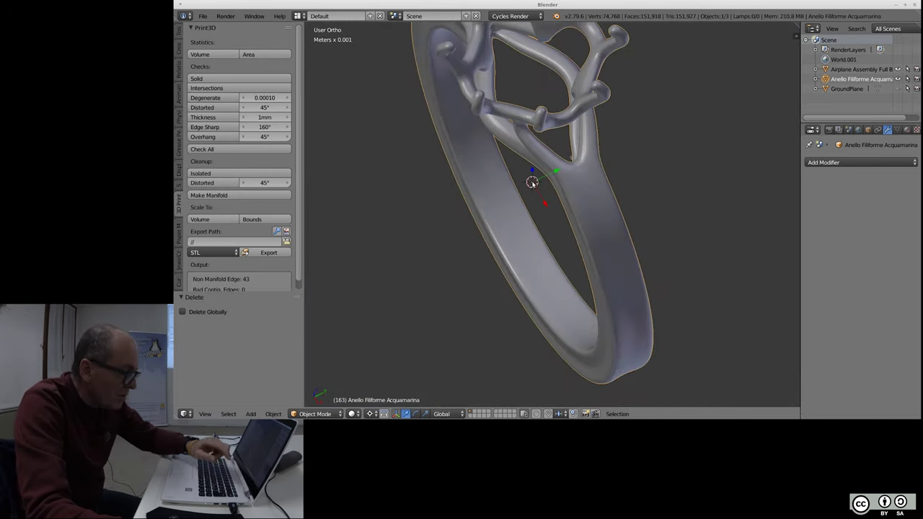
{"action": "scroll", "coordinate": [577, 259], "scroll_direction": "down", "scroll_amount": 4}
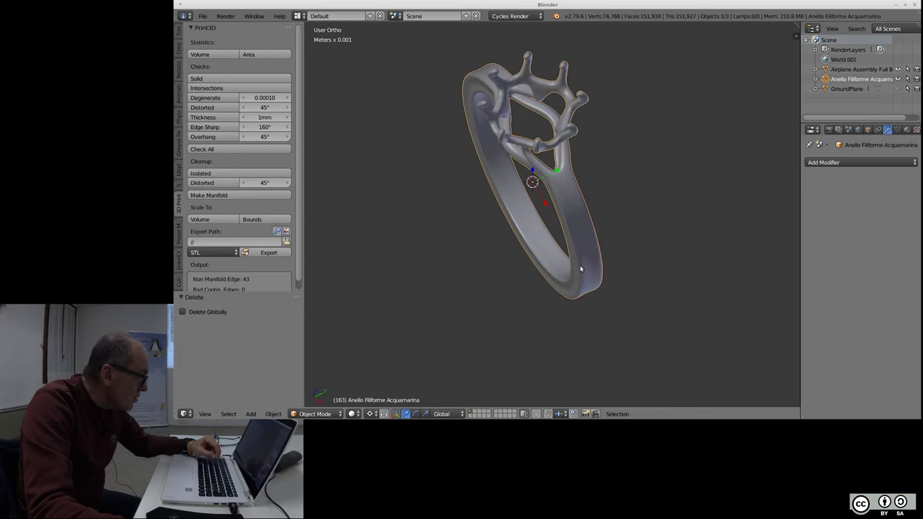
{"action": "key", "text": "Tab"}
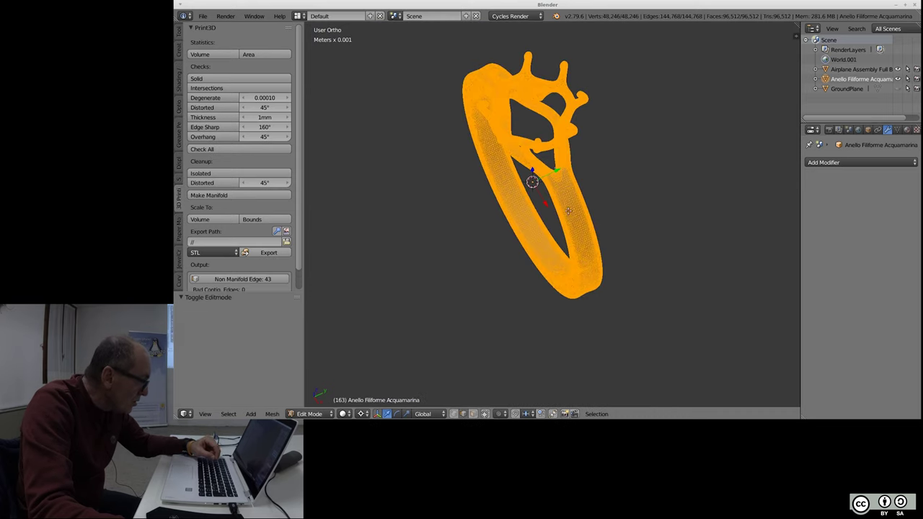
{"action": "scroll", "coordinate": [570, 227], "scroll_direction": "up", "scroll_amount": 1}
{"action": "scroll", "coordinate": [571, 216], "scroll_direction": "up", "scroll_amount": 2}
{"action": "scroll", "coordinate": [576, 206], "scroll_direction": "up", "scroll_amount": 2}
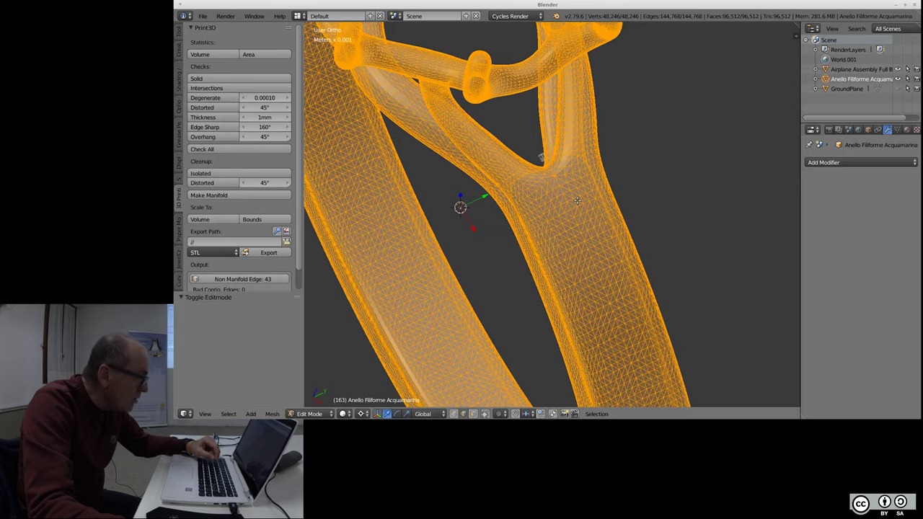
{"action": "scroll", "coordinate": [578, 201], "scroll_direction": "down", "scroll_amount": 1}
{"action": "scroll", "coordinate": [574, 207], "scroll_direction": "down", "scroll_amount": 2}
{"action": "scroll", "coordinate": [570, 214], "scroll_direction": "down", "scroll_amount": 2}
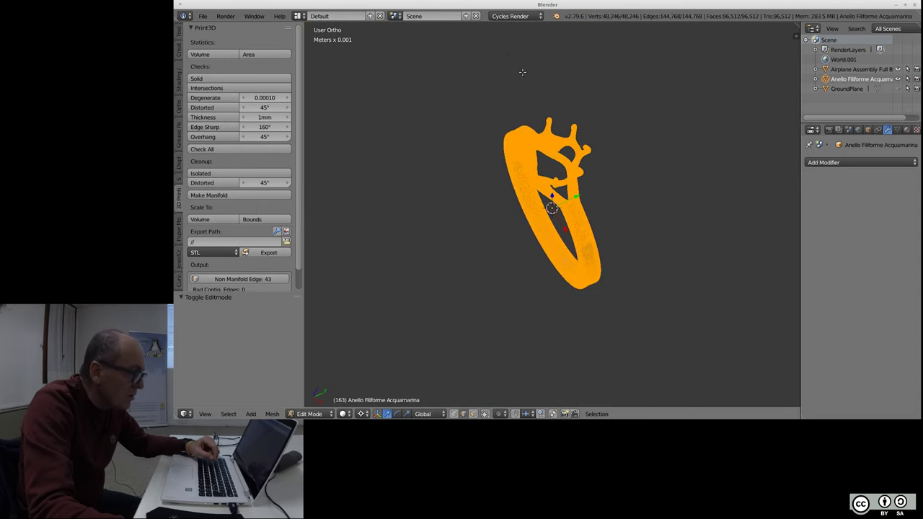
- Remove doubles at 0.1mm and recheck, confirming 0 non-manifold edges
{"action": "key", "text": "w"}
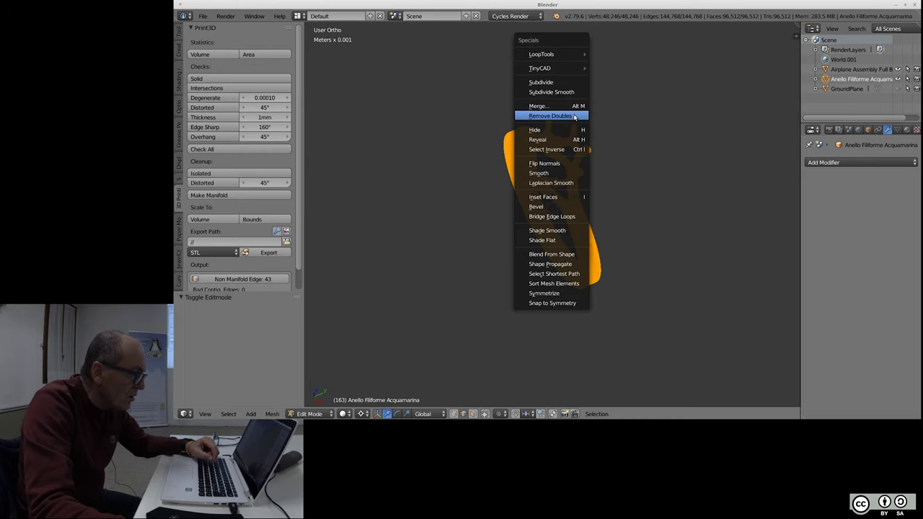
{"action": "left_click", "coordinate": [574, 115]}
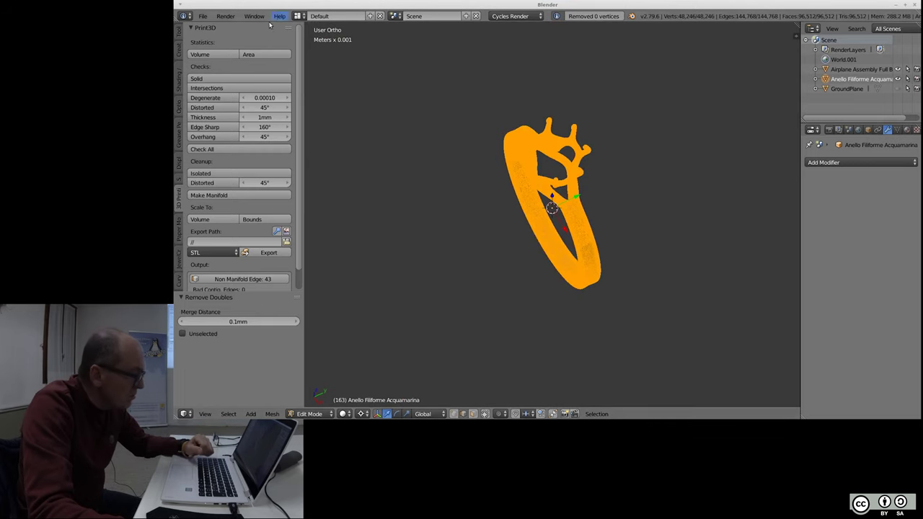
{"action": "left_click", "coordinate": [238, 78]}
{"action": "scroll", "coordinate": [293, 270], "scroll_direction": "down", "scroll_amount": 1}
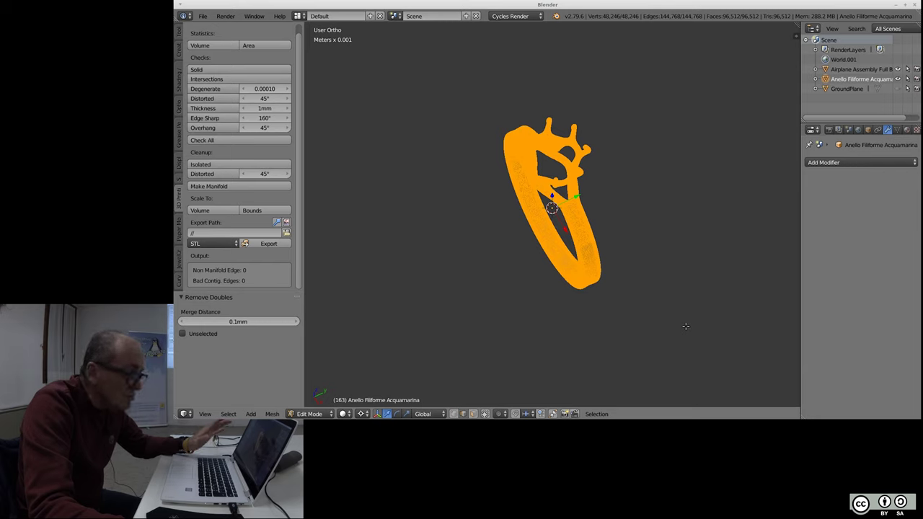
- Show the Scene properties with millimetre units and orbit the ring to a tilted front view
{"action": "left_click", "coordinate": [849, 130]}
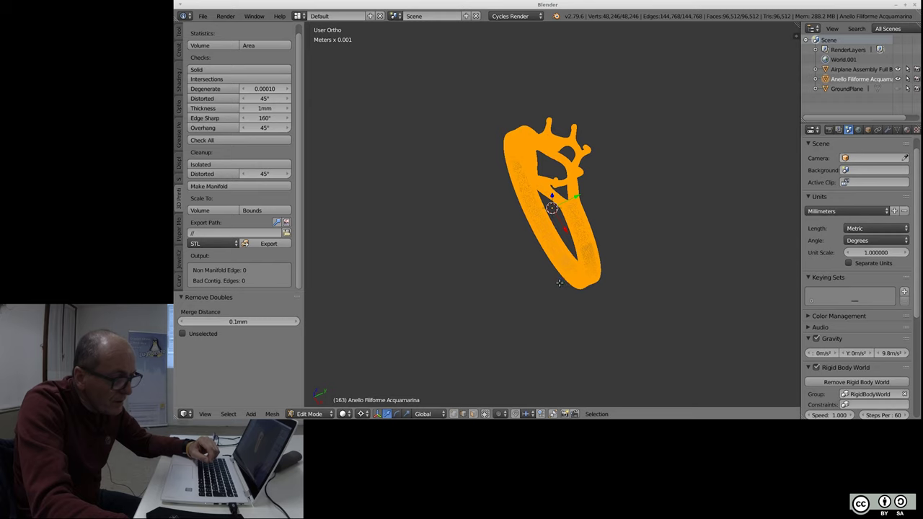
{"action": "mouse_move", "coordinate": [528, 287]}
{"action": "middle_mouse_down"}
{"action": "mouse_move", "coordinate": [596, 270]}
{"action": "mouse_move", "coordinate": [628, 241]}
{"action": "mouse_move", "coordinate": [621, 265]}
{"action": "mouse_move", "coordinate": [610, 263]}
{"action": "middle_mouse_up"}
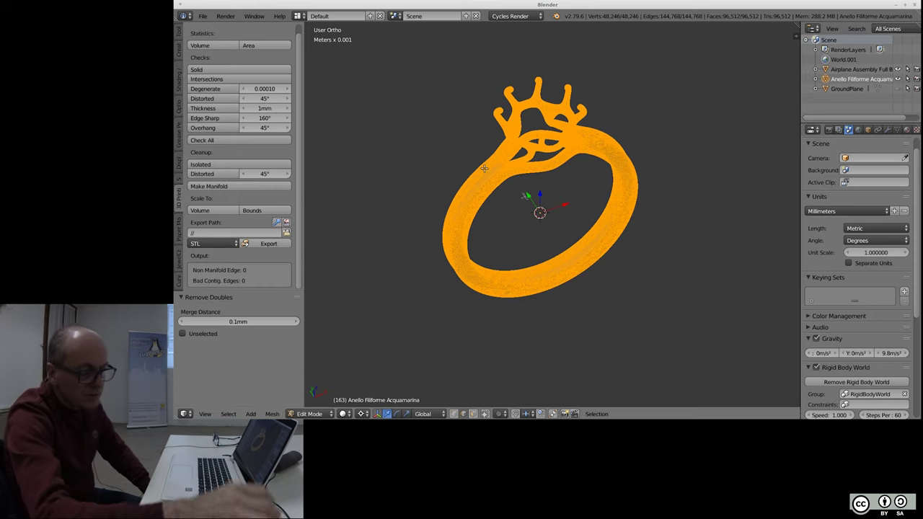
- Deselect all geometry, zoom in on the prong wireframe, then return the ring to Object Mode
{"action": "key", "text": "a"}
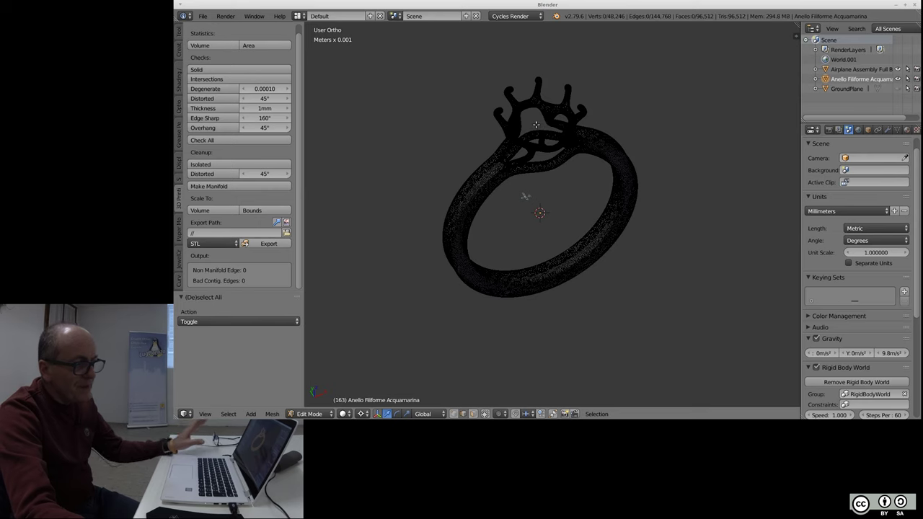
{"action": "scroll", "coordinate": [559, 158], "scroll_direction": "up", "scroll_amount": 5}
{"action": "scroll", "coordinate": [533, 124], "scroll_direction": "up", "scroll_amount": 3}
{"action": "scroll", "coordinate": [533, 124], "scroll_direction": "down", "scroll_amount": 3}
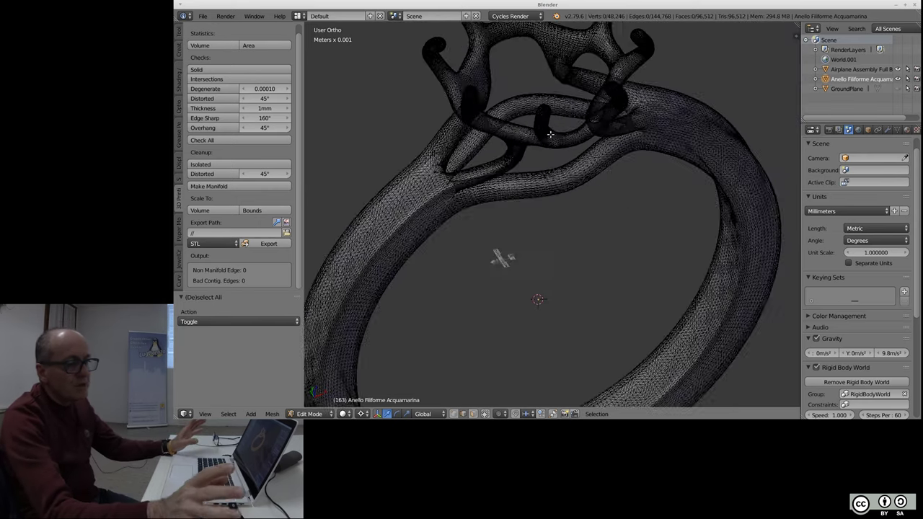
{"action": "scroll", "coordinate": [553, 136], "scroll_direction": "down", "scroll_amount": 5}
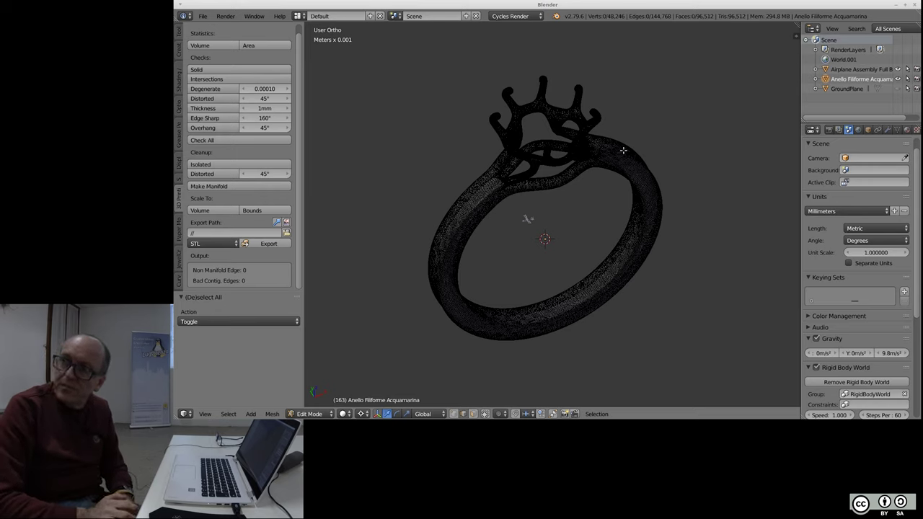
{"action": "scroll", "coordinate": [615, 161], "scroll_direction": "up", "scroll_amount": 1}
{"action": "scroll", "coordinate": [548, 145], "scroll_direction": "up", "scroll_amount": 2}
{"action": "scroll", "coordinate": [489, 134], "scroll_direction": "up", "scroll_amount": 2}
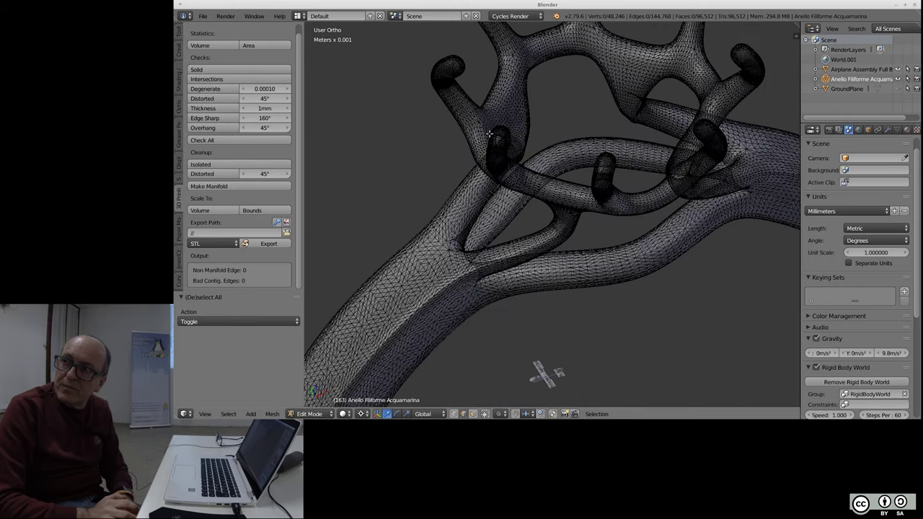
{"action": "scroll", "coordinate": [477, 134], "scroll_direction": "up", "scroll_amount": 2}
{"action": "scroll", "coordinate": [477, 134], "scroll_direction": "up", "scroll_amount": 2}
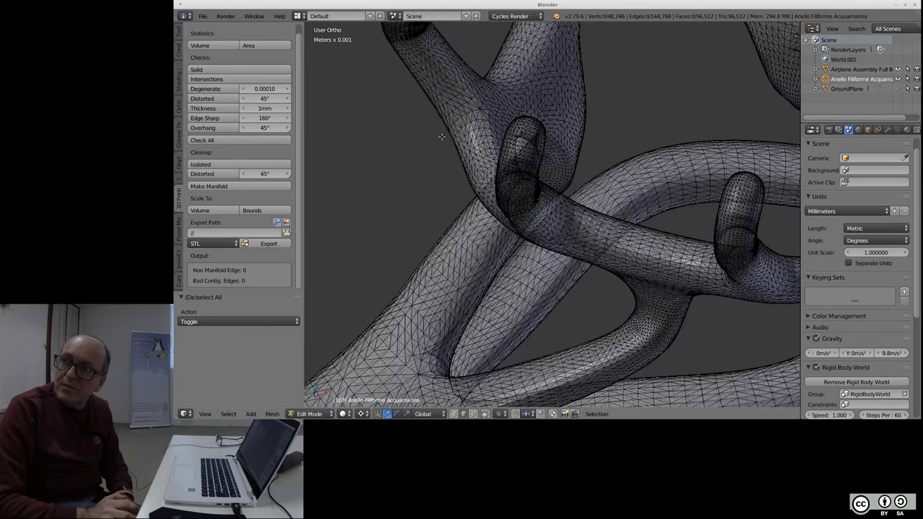
{"action": "scroll", "coordinate": [441, 137], "scroll_direction": "down", "scroll_amount": 2}
{"action": "scroll", "coordinate": [440, 137], "scroll_direction": "down", "scroll_amount": 3}
{"action": "scroll", "coordinate": [438, 137], "scroll_direction": "down", "scroll_amount": 1}
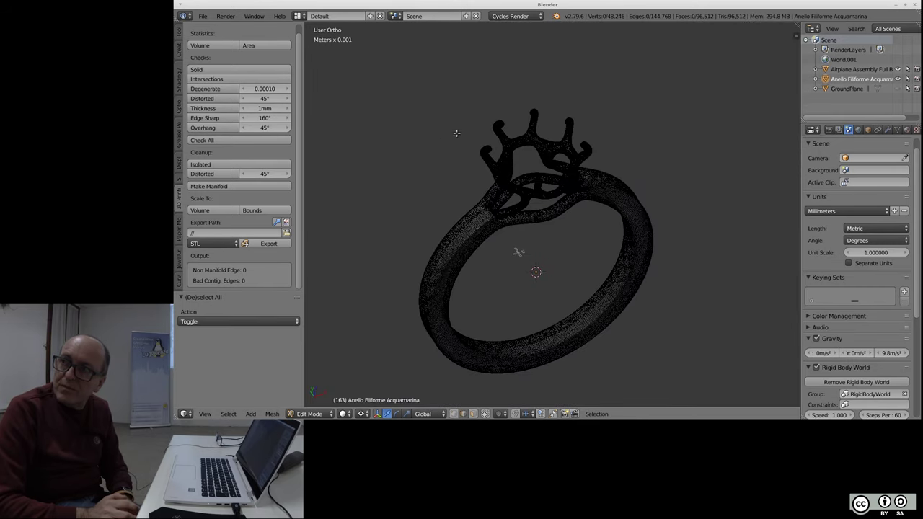
{"action": "key", "text": "Tab"}
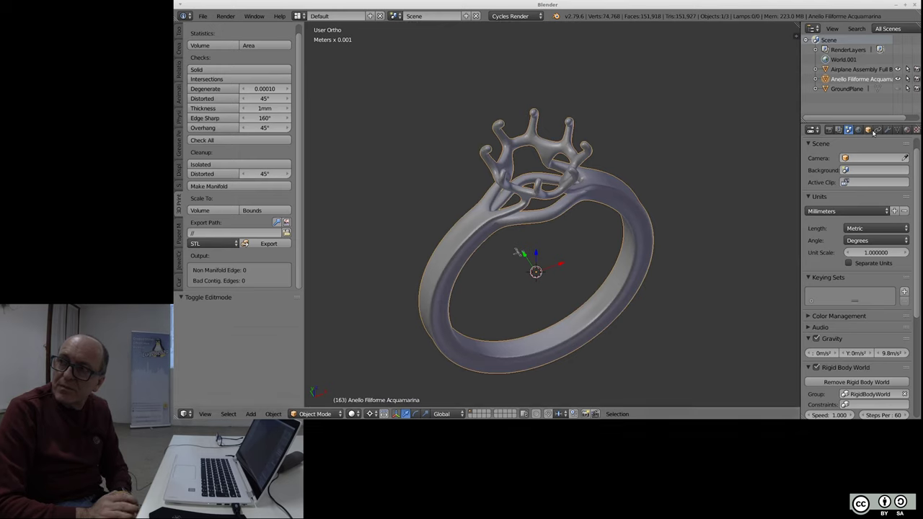
- Add a Decimate modifier to the ring and try out different ratios
{"action": "left_click", "coordinate": [889, 129]}
{"action": "left_click", "coordinate": [847, 163]}
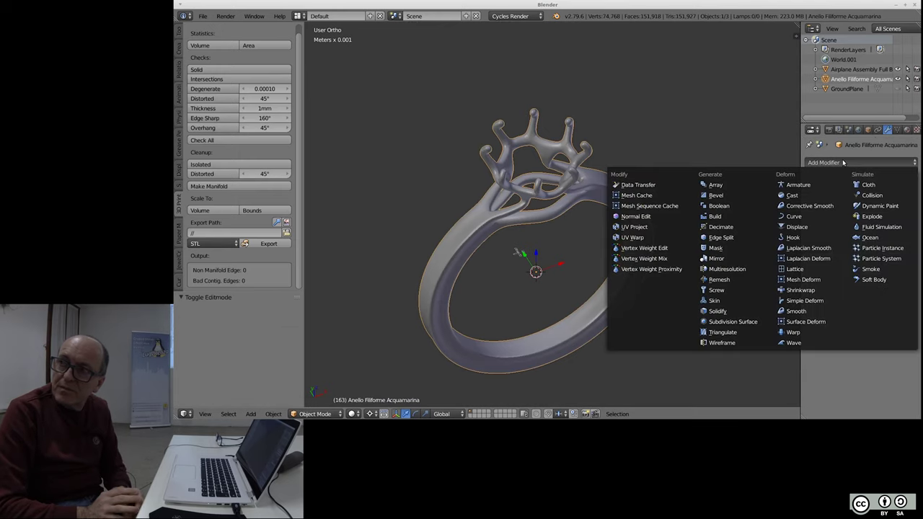
{"action": "left_click", "coordinate": [725, 227]}
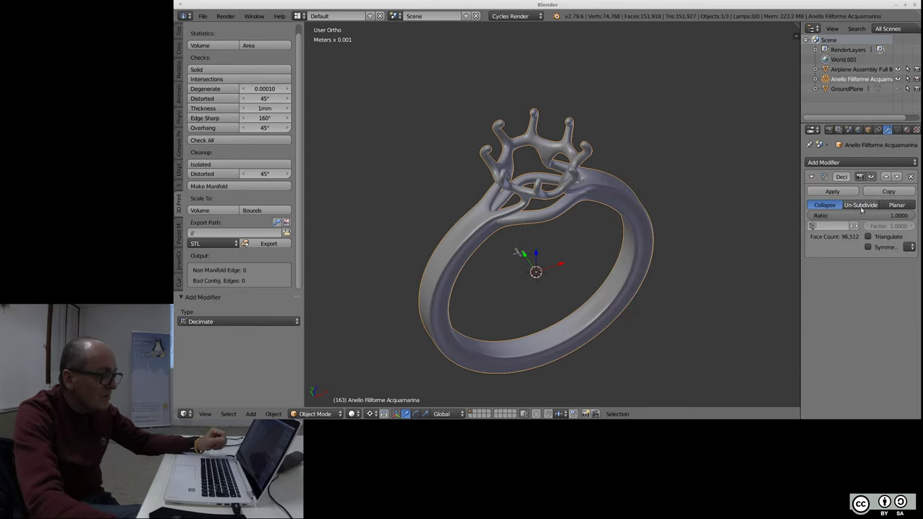
{"action": "left_click", "coordinate": [891, 216]}
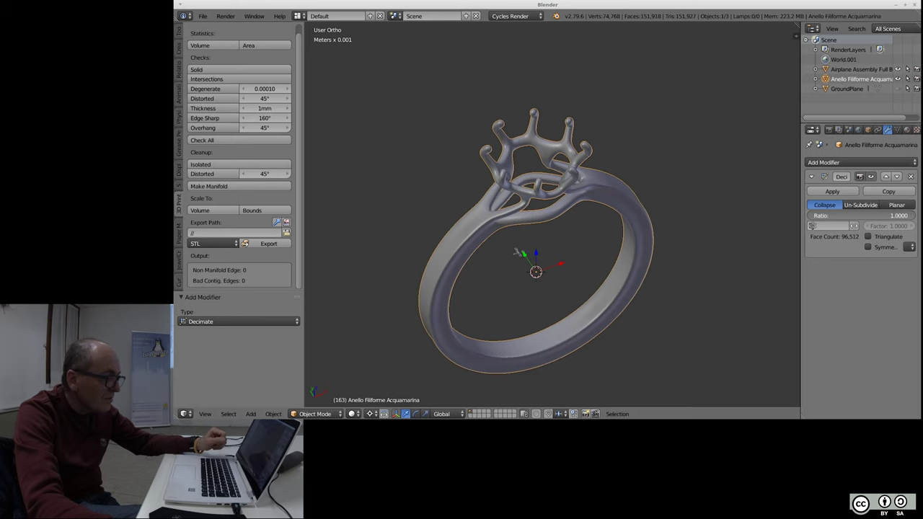
{"action": "left_click_drag", "start_coordinate": [891, 215], "coordinate": [851, 215]}
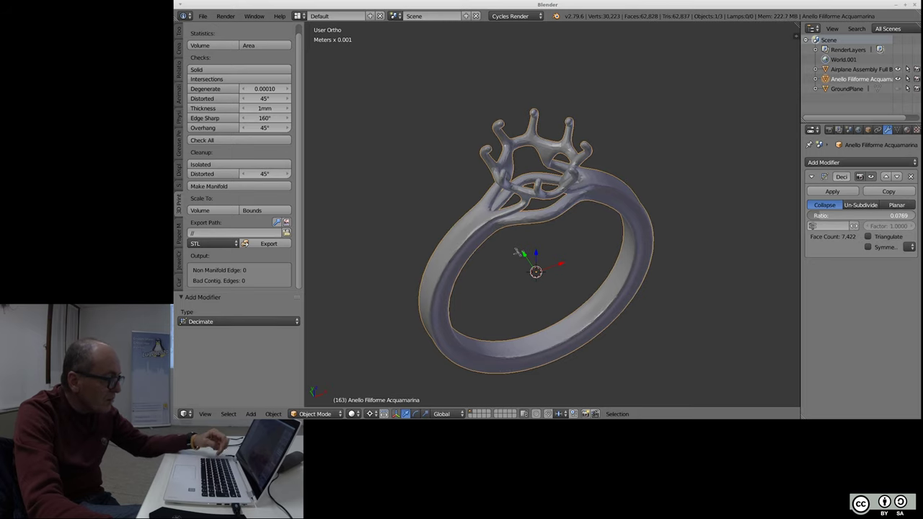
{"action": "left_click_drag", "start_coordinate": [851, 215], "coordinate": [813, 217]}
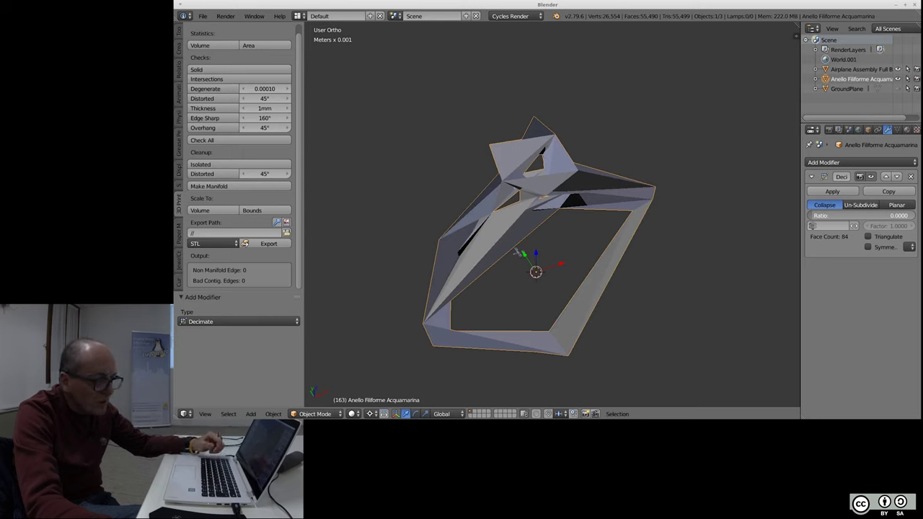
{"action": "left_click_drag", "start_coordinate": [815, 216], "coordinate": [859, 215]}
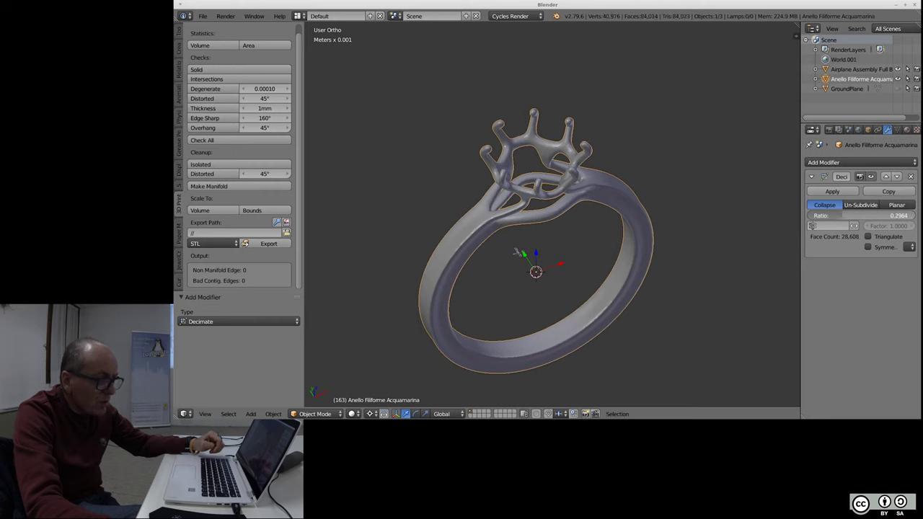
{"action": "left_click_drag", "start_coordinate": [862, 216], "coordinate": [851, 215]}
- Set the Decimate ratio to 0.15 and apply the modifier permanently
{"action": "scroll", "coordinate": [497, 226], "scroll_direction": "up", "scroll_amount": 5}
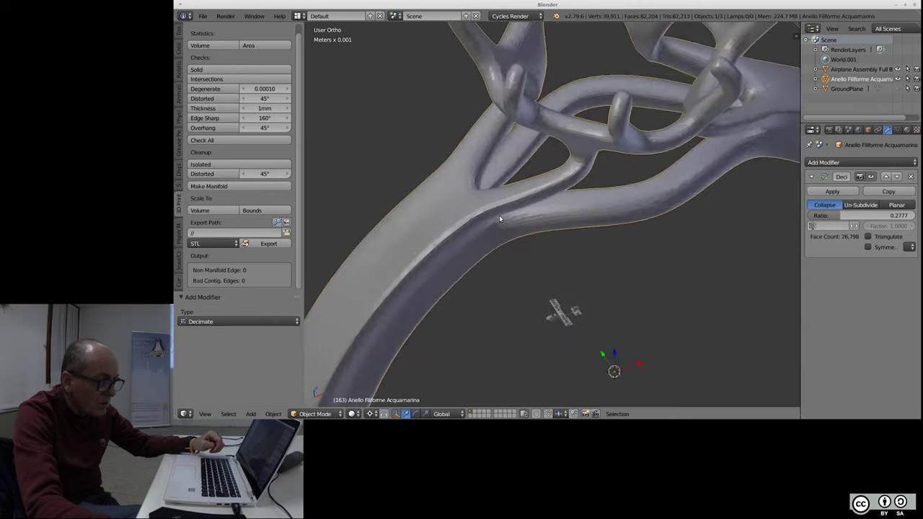
{"action": "scroll", "coordinate": [500, 214], "scroll_direction": "up", "scroll_amount": 3}
{"action": "scroll", "coordinate": [485, 204], "scroll_direction": "down", "scroll_amount": 1}
{"action": "scroll", "coordinate": [484, 204], "scroll_direction": "down", "scroll_amount": 3}
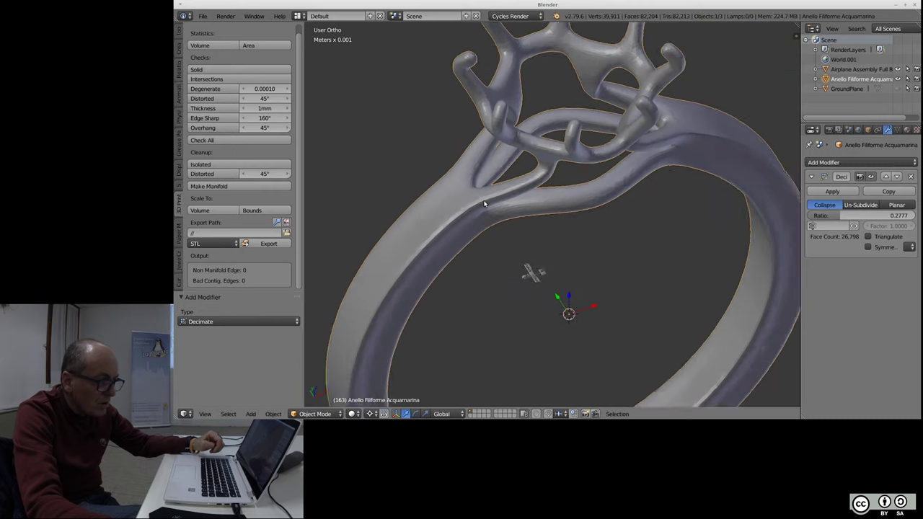
{"action": "scroll", "coordinate": [485, 204], "scroll_direction": "down", "scroll_amount": 2}
{"action": "left_click_drag", "start_coordinate": [837, 216], "coordinate": [836, 216]}
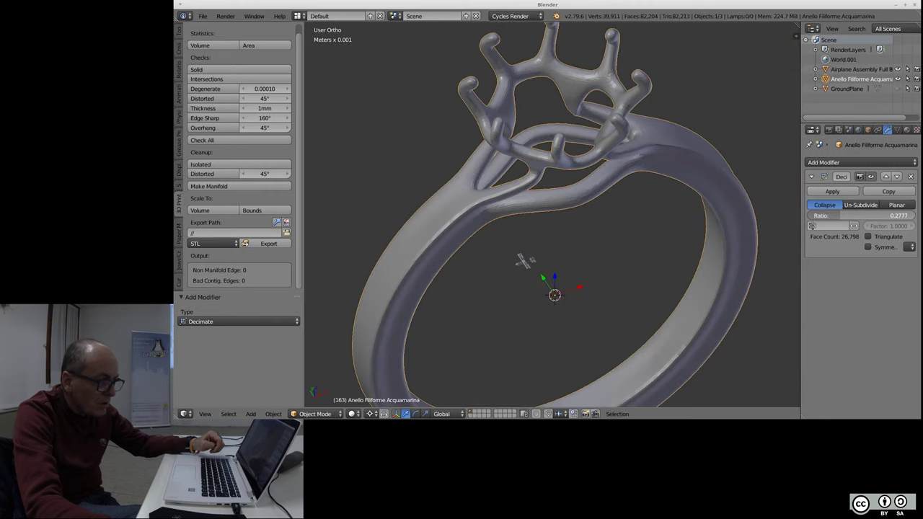
{"action": "mouse_move", "coordinate": [841, 216]}
{"action": "left_mouse_down"}
{"action": "mouse_move", "coordinate": [813, 216]}
{"action": "mouse_move", "coordinate": [884, 211]}
{"action": "left_mouse_up"}
{"action": "type", "text": "0.1"}
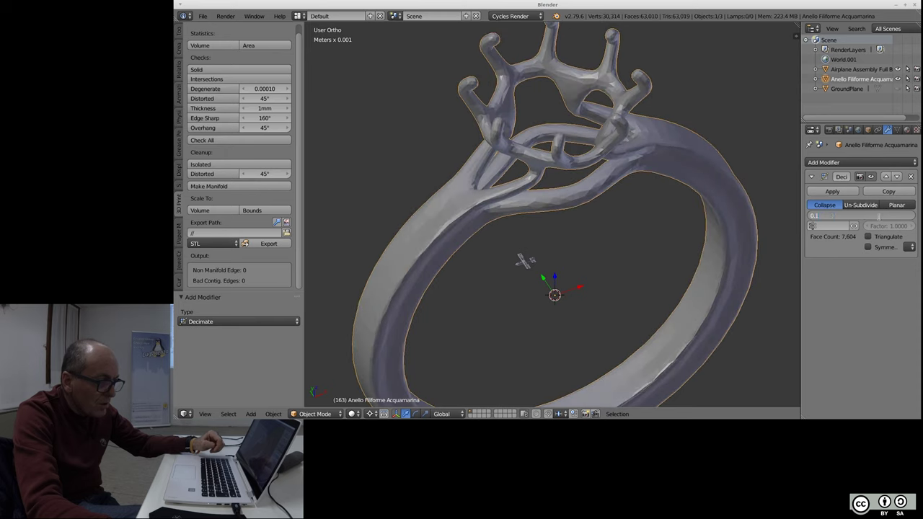
{"action": "key", "text": "Return"}
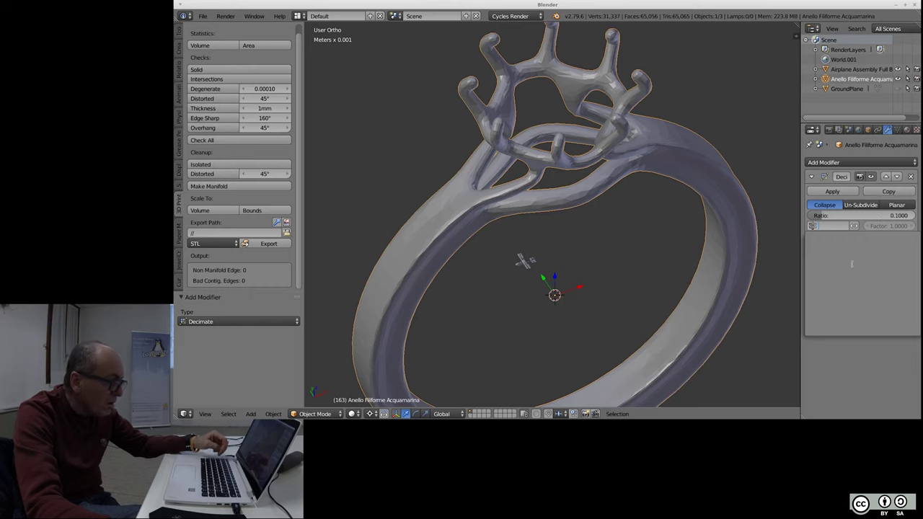
{"action": "left_click", "coordinate": [867, 215]}
{"action": "type", "text": "0.15"}
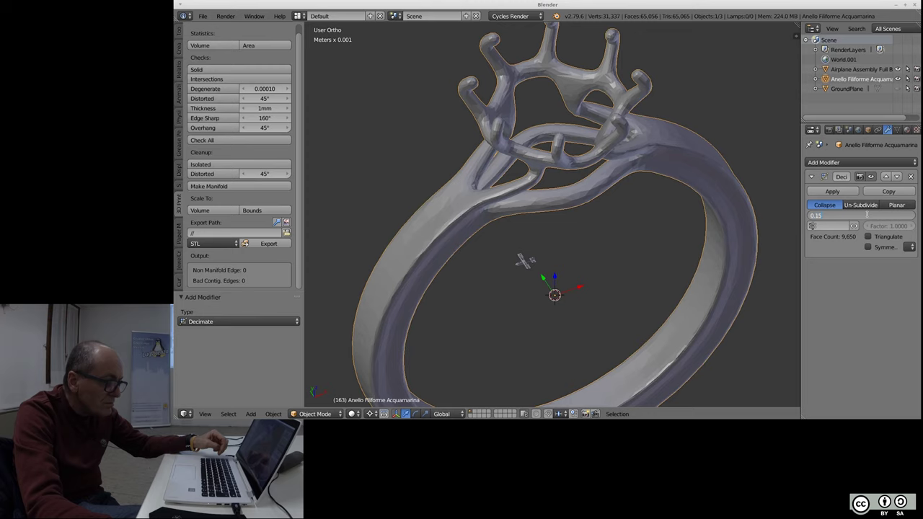
{"action": "key", "text": "Return"}
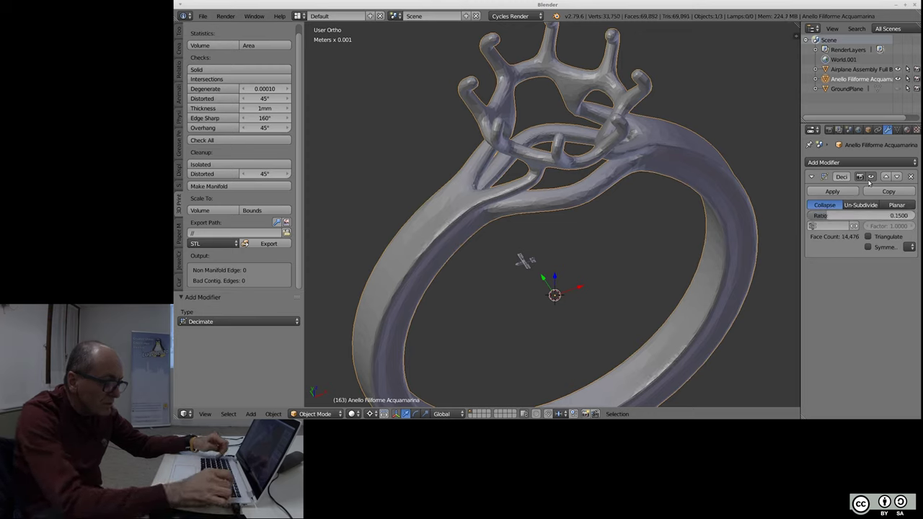
{"action": "left_click", "coordinate": [833, 192]}
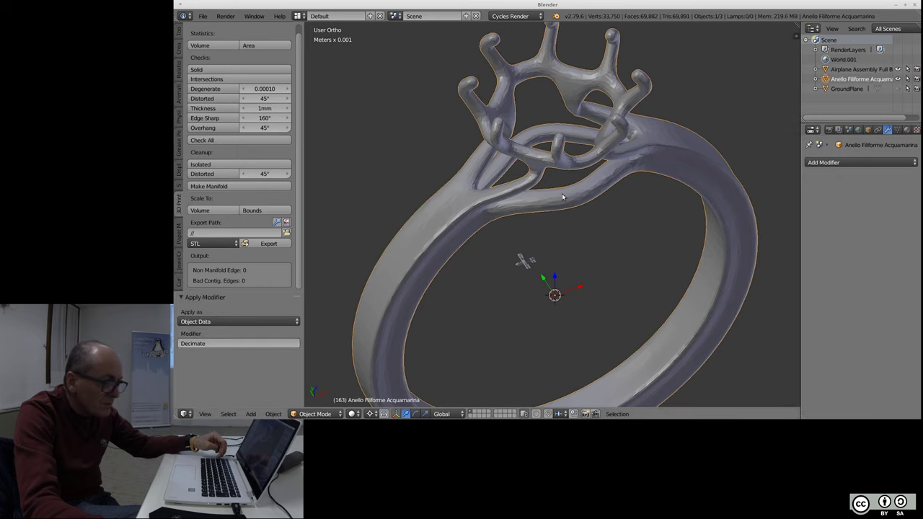
{"action": "key", "text": "Tab"}
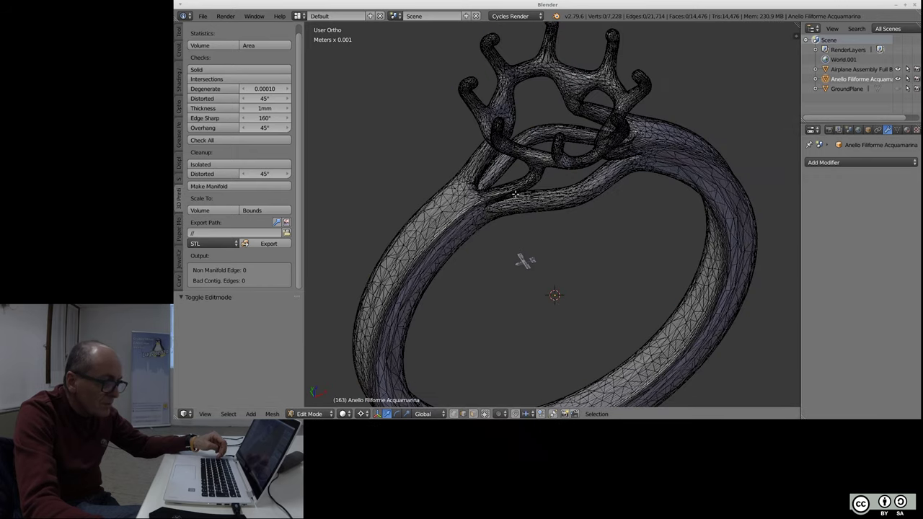
{"action": "scroll", "coordinate": [487, 204], "scroll_direction": "up", "scroll_amount": 3}
{"action": "scroll", "coordinate": [477, 177], "scroll_direction": "up", "scroll_amount": 3}
{"action": "scroll", "coordinate": [478, 176], "scroll_direction": "down", "scroll_amount": 2}
{"action": "scroll", "coordinate": [491, 176], "scroll_direction": "down", "scroll_amount": 2}
{"action": "scroll", "coordinate": [502, 175], "scroll_direction": "down", "scroll_amount": 4}
{"action": "scroll", "coordinate": [509, 175], "scroll_direction": "down", "scroll_amount": 1}
{"action": "scroll", "coordinate": [523, 148], "scroll_direction": "up", "scroll_amount": 3}
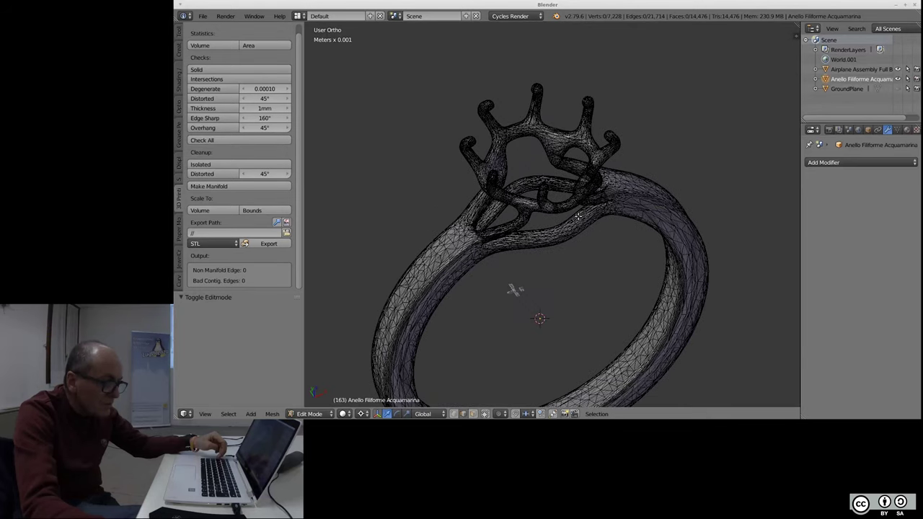
{"action": "key", "text": "a"}
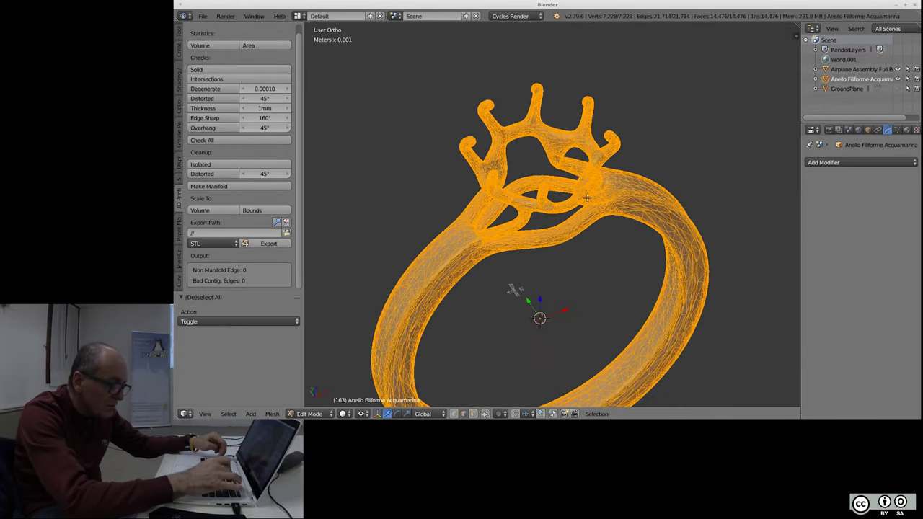
{"action": "key", "text": "w"}
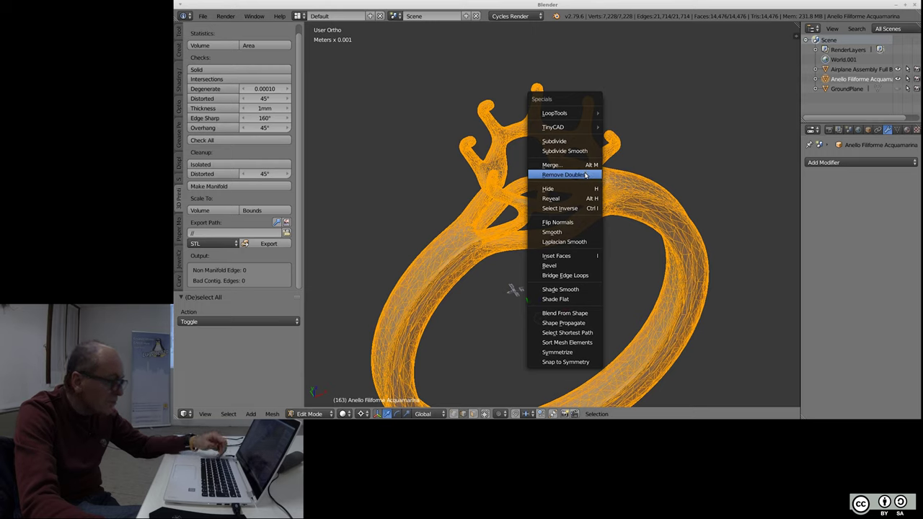
{"action": "left_click", "coordinate": [587, 175]}
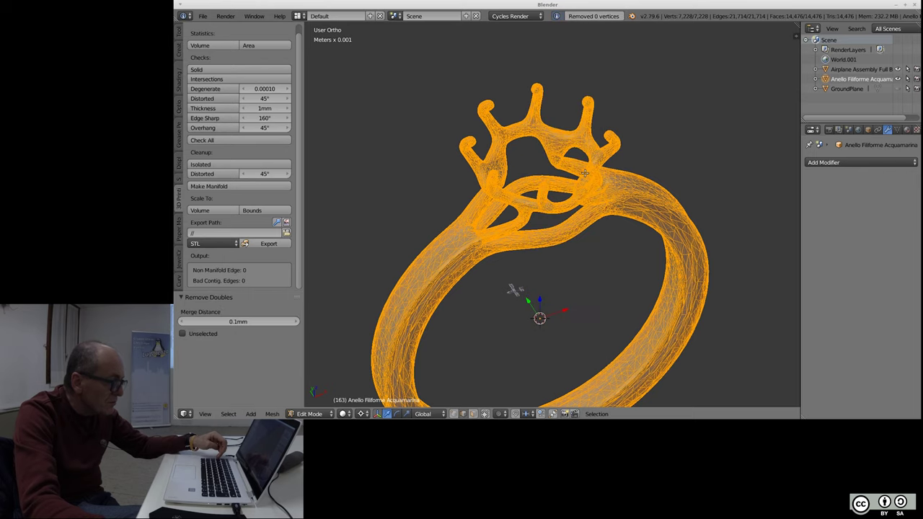
{"action": "key", "text": "Home"}
{"action": "scroll", "coordinate": [623, 68], "scroll_direction": "down", "scroll_amount": 1}
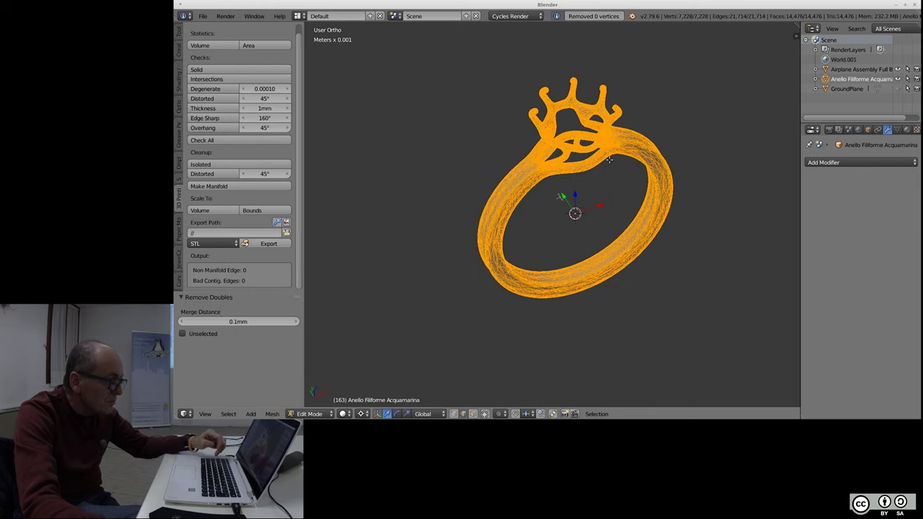
{"action": "left_click", "coordinate": [263, 72]}
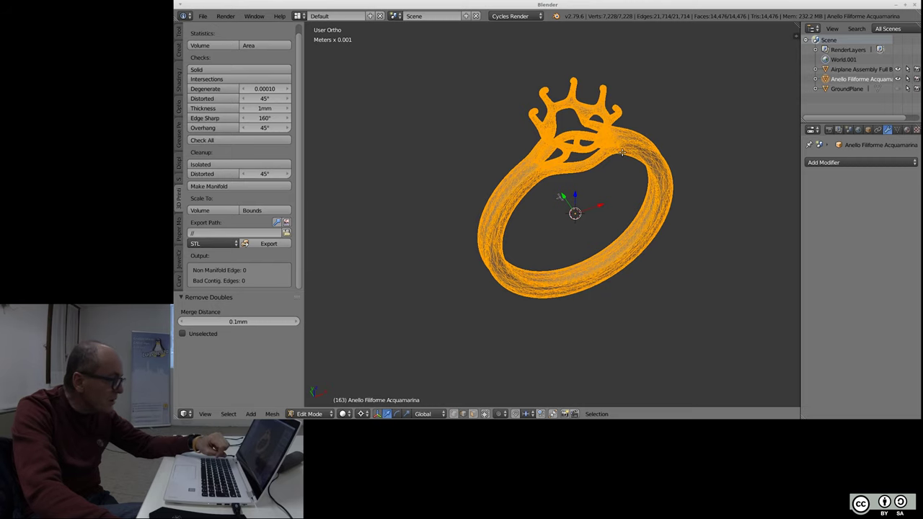
{"action": "scroll", "coordinate": [592, 127], "scroll_direction": "up", "scroll_amount": 2}
{"action": "scroll", "coordinate": [559, 108], "scroll_direction": "up", "scroll_amount": 3}
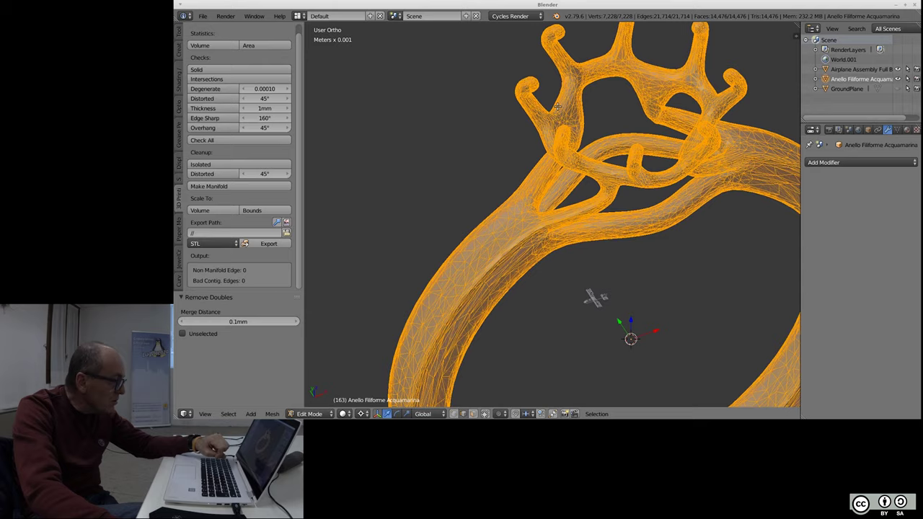
{"action": "scroll", "coordinate": [570, 111], "scroll_direction": "up", "scroll_amount": 3}
{"action": "scroll", "coordinate": [575, 112], "scroll_direction": "up", "scroll_amount": 3}
{"action": "scroll", "coordinate": [575, 111], "scroll_direction": "down", "scroll_amount": 4}
{"action": "scroll", "coordinate": [570, 122], "scroll_direction": "down", "scroll_amount": 3}
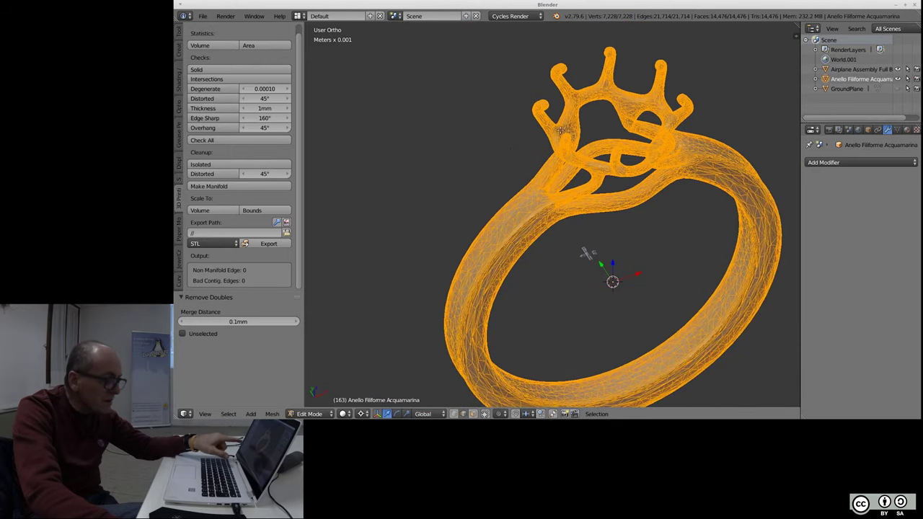
{"action": "scroll", "coordinate": [564, 130], "scroll_direction": "down", "scroll_amount": 2}
{"action": "key", "text": "Tab"}
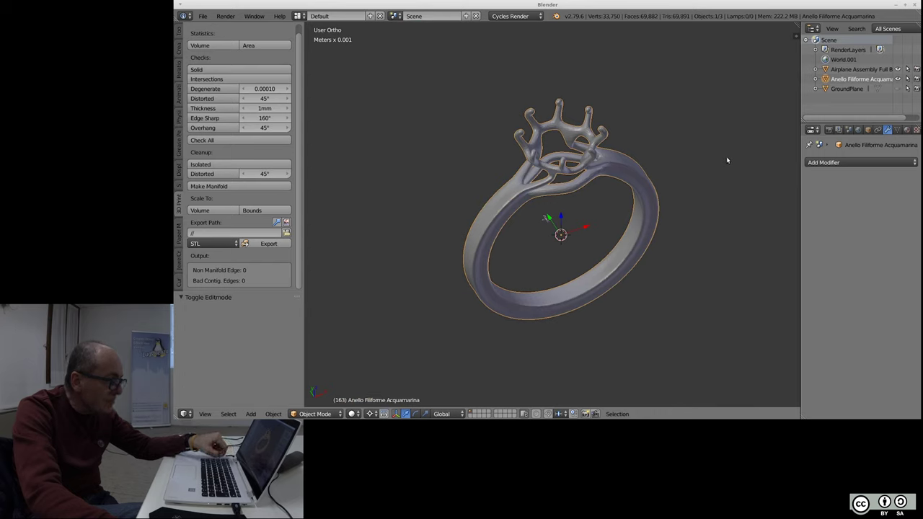
{"action": "key", "text": "n"}
- Scale the ring to 0.1 on X, Y and Z
{"action": "scroll", "coordinate": [736, 154], "scroll_direction": "up", "scroll_amount": 5}
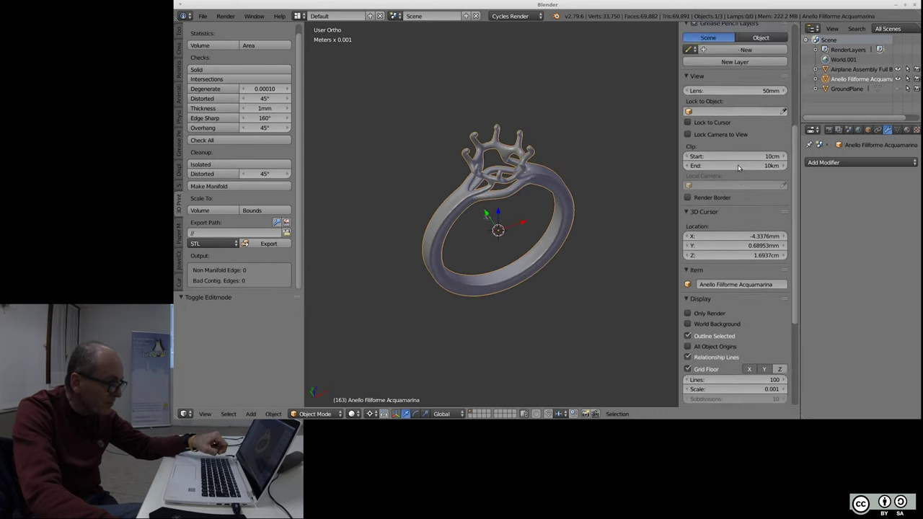
{"action": "scroll", "coordinate": [738, 165], "scroll_direction": "up", "scroll_amount": 5}
{"action": "scroll", "coordinate": [738, 164], "scroll_direction": "up", "scroll_amount": 3}
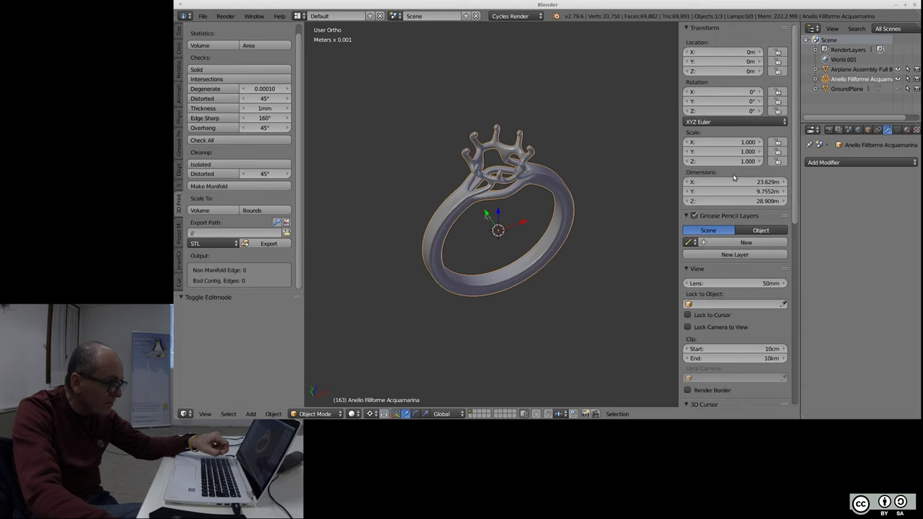
{"action": "left_click", "coordinate": [720, 143]}
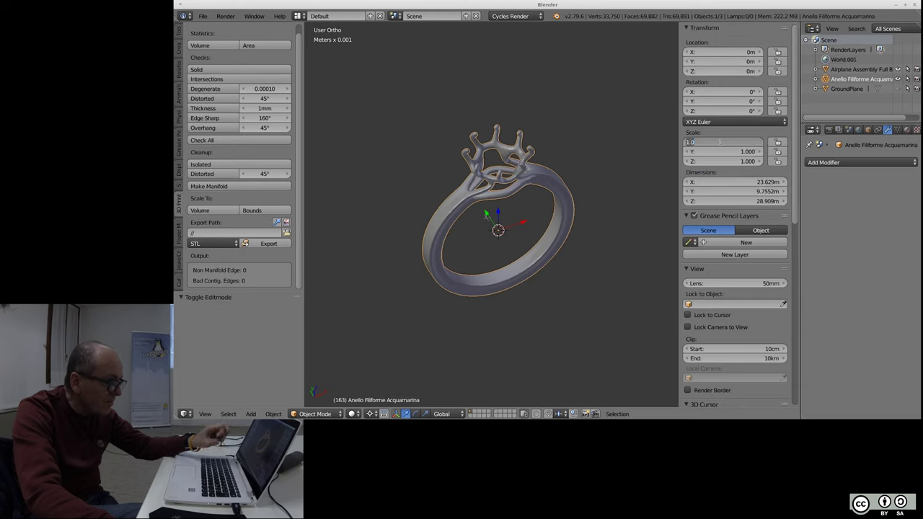
{"action": "type", "text": "0.1"}
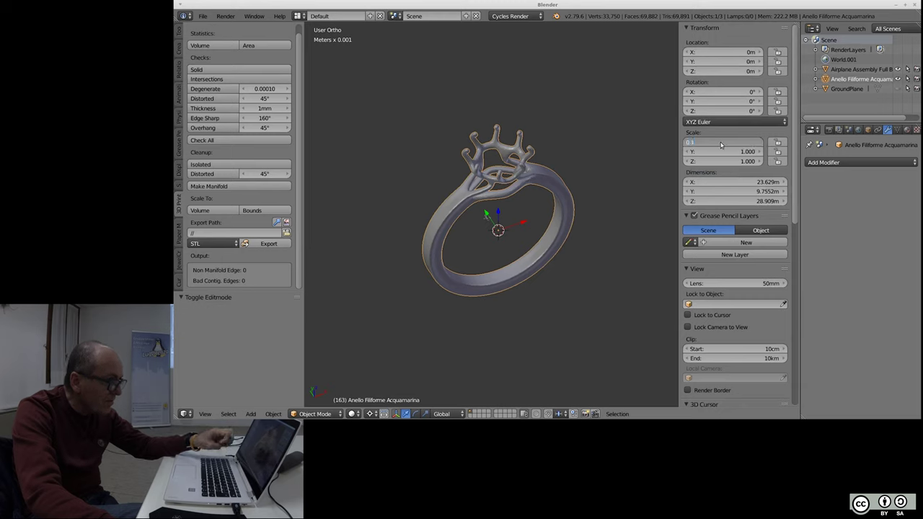
{"action": "key", "text": "Tab"}
{"action": "type", "text": "0"}
{"action": "key", "text": "Tab"}
{"action": "type", "text": "0"}
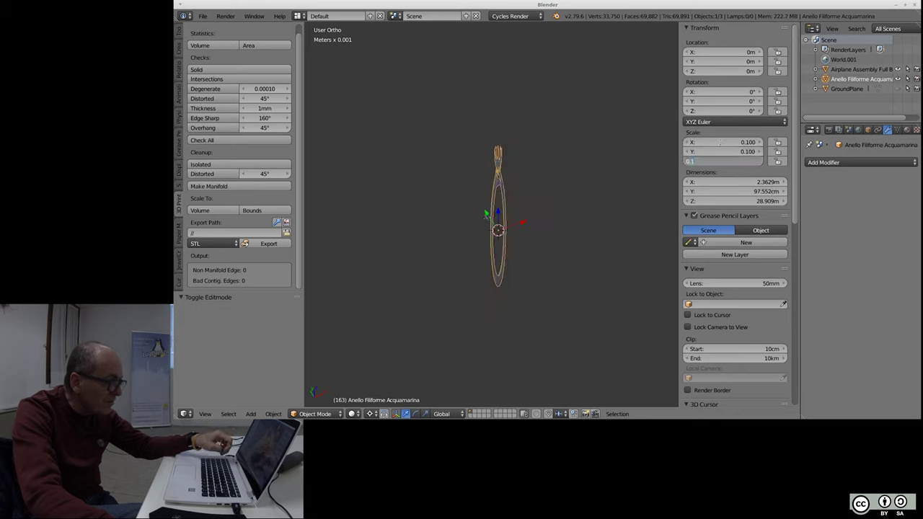
{"action": "key", "text": "Return"}
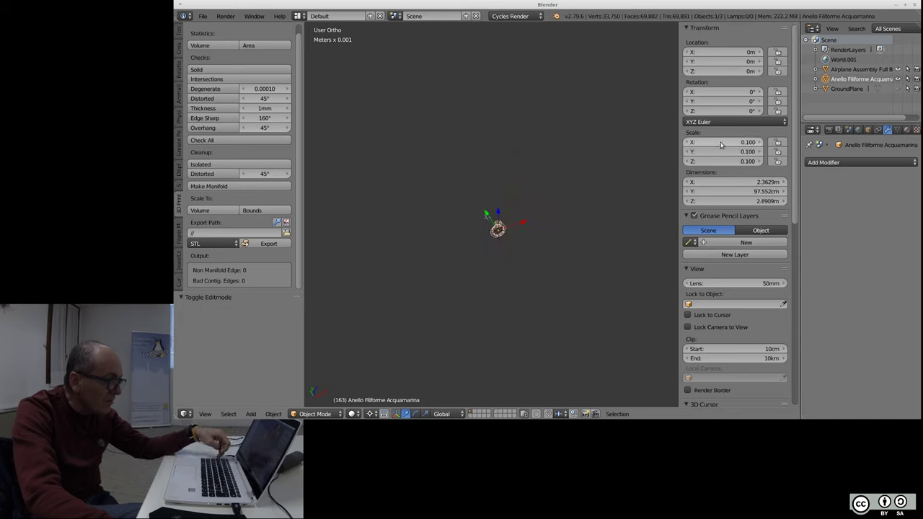
- Apply rotation and scale so the scale reads 1.000, then enter Edit Mode
{"action": "scroll", "coordinate": [531, 220], "scroll_direction": "up", "scroll_amount": 2}
{"action": "scroll", "coordinate": [527, 213], "scroll_direction": "up", "scroll_amount": 4}
{"action": "scroll", "coordinate": [526, 210], "scroll_direction": "up", "scroll_amount": 3}
{"action": "scroll", "coordinate": [548, 210], "scroll_direction": "up", "scroll_amount": 4}
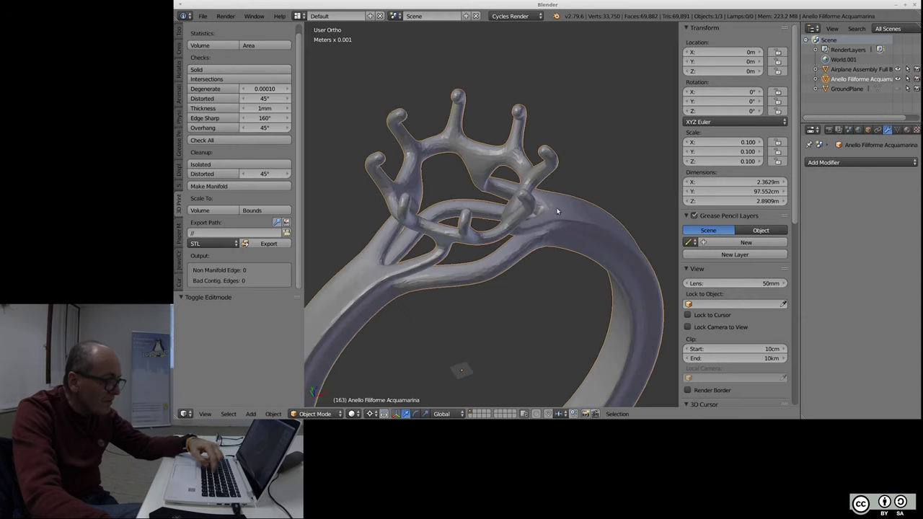
{"action": "scroll", "coordinate": [558, 210], "scroll_direction": "down", "scroll_amount": 3}
{"action": "scroll", "coordinate": [554, 193], "scroll_direction": "down", "scroll_amount": 2}
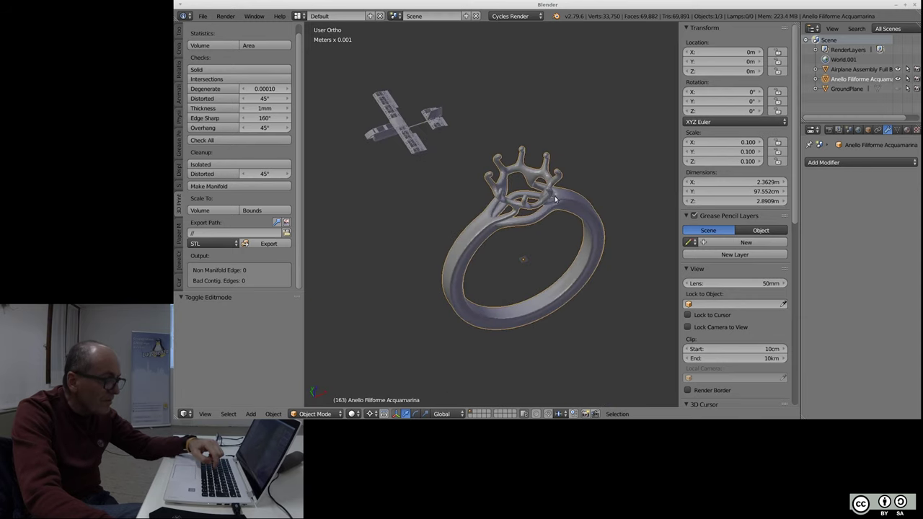
{"action": "key", "text": "ctrl+a"}
{"action": "left_click", "coordinate": [561, 209]}
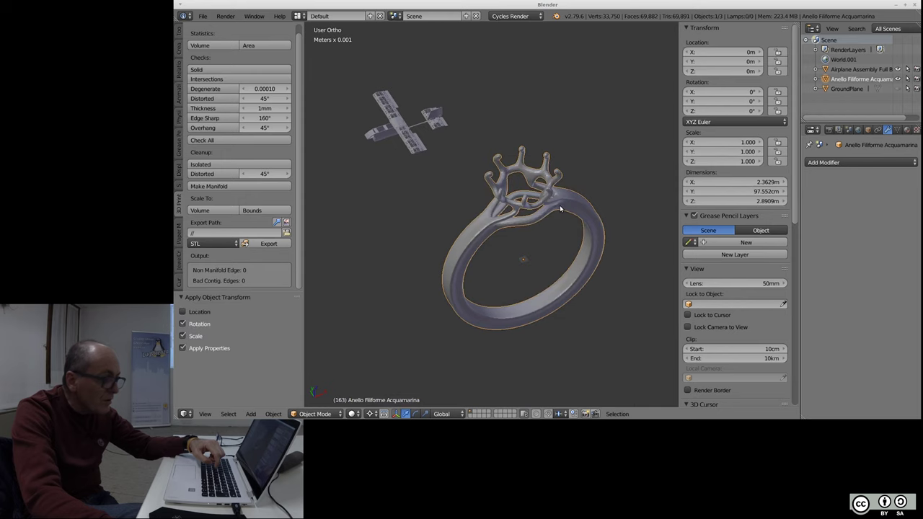
{"action": "key", "text": "Tab"}
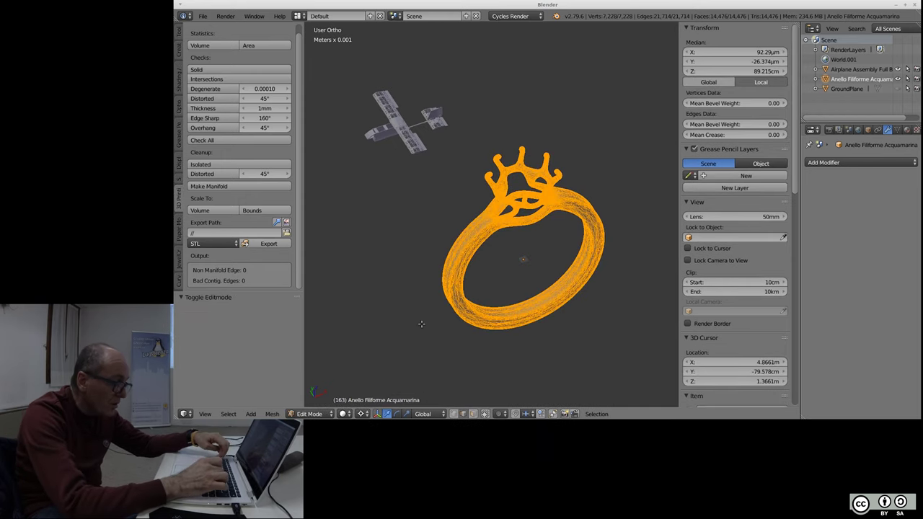
- Remove doubles on the ring (none found) and return to Object Mode
{"action": "key", "text": "w"}
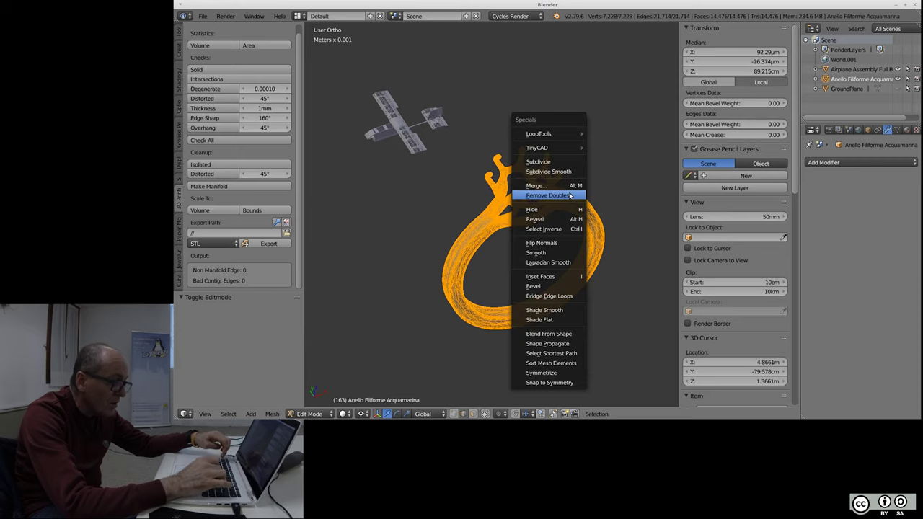
{"action": "left_click", "coordinate": [569, 195]}
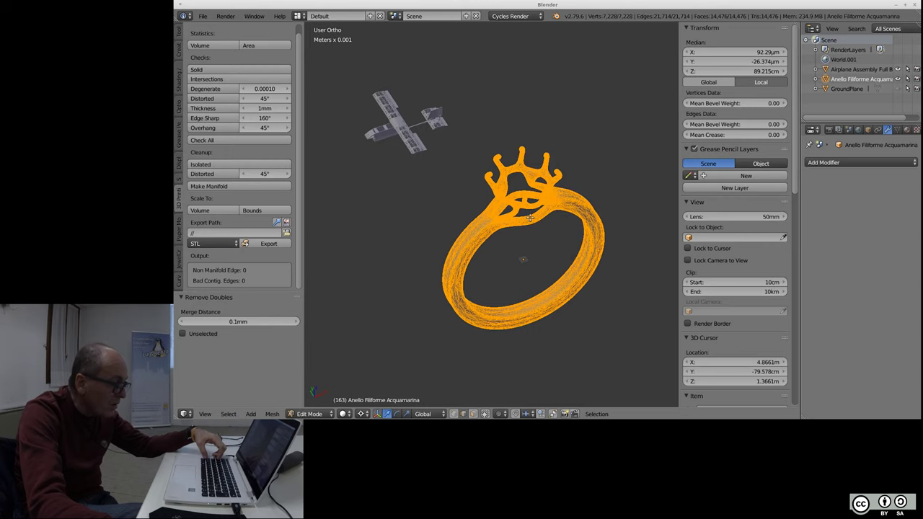
{"action": "key", "text": "Tab"}
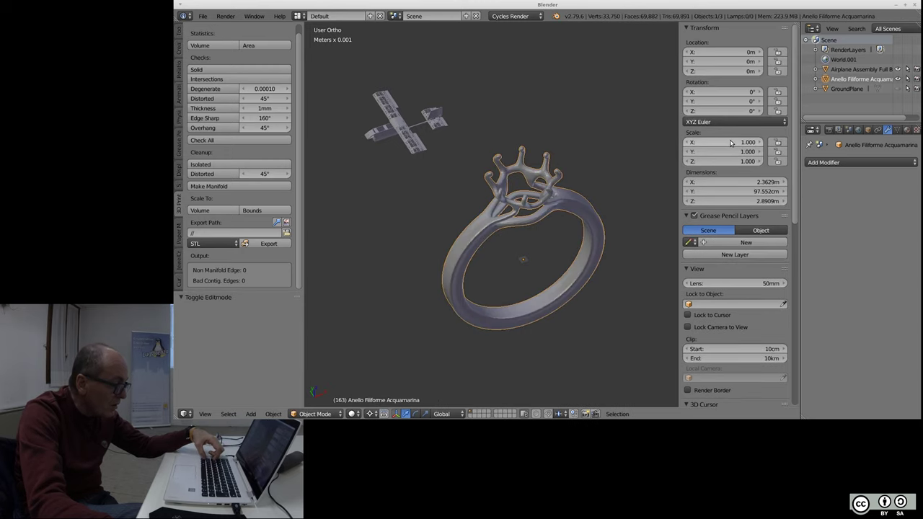
- Set the ring's scale to 0.1 on X, Y and Z
{"action": "left_click", "coordinate": [730, 142]}
{"action": "type", "text": ".1"}
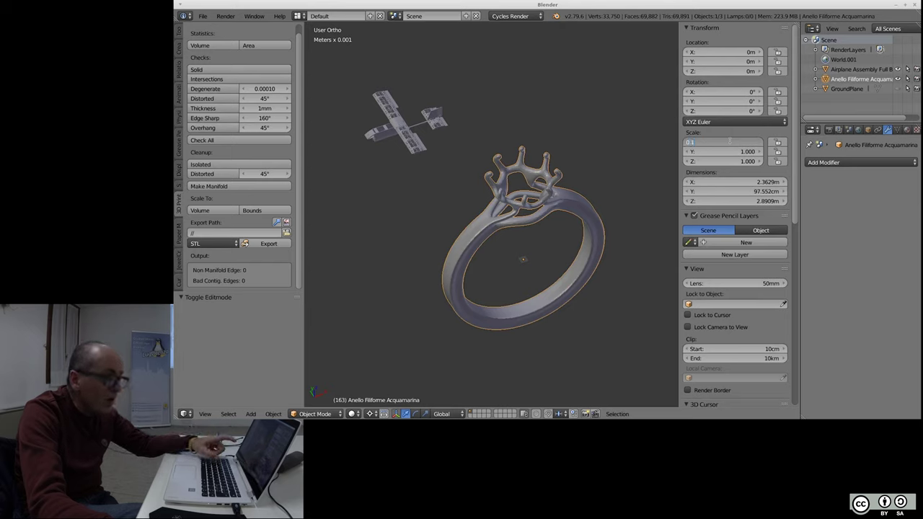
{"action": "key", "text": "Tab"}
{"action": "type", "text": "0.100"}
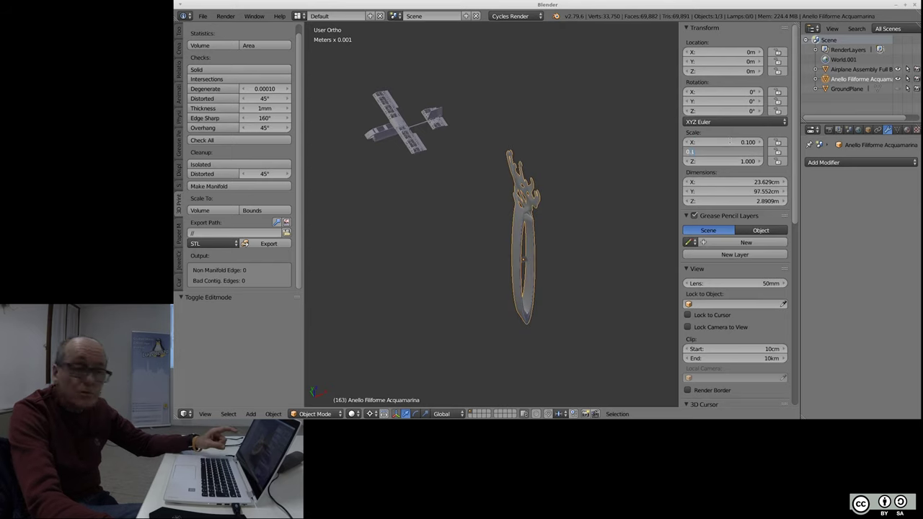
{"action": "key", "text": "Tab"}
{"action": "type", "text": "0.1"}
{"action": "key", "text": "Tab"}
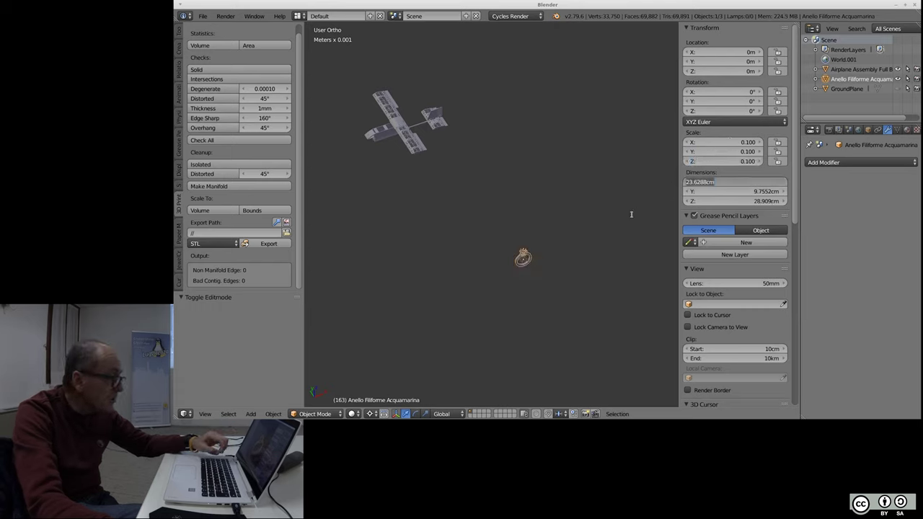
{"action": "key", "text": "Escape"}
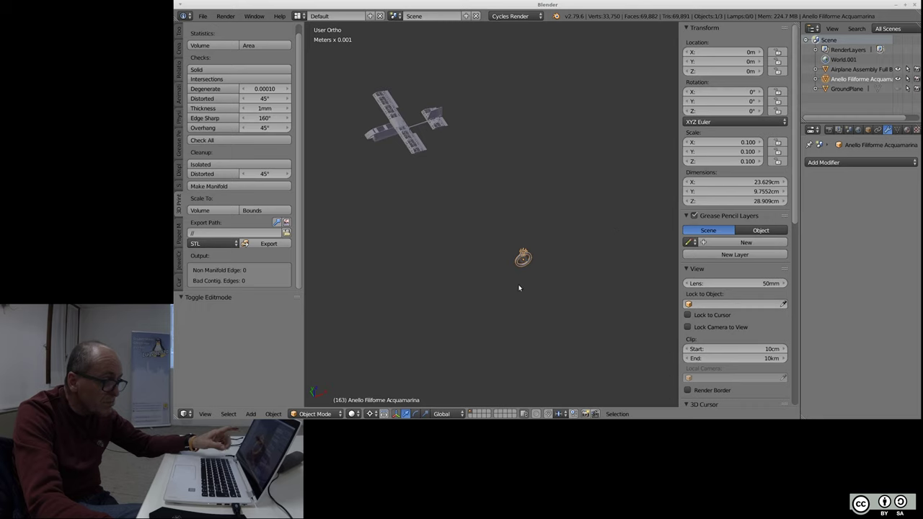
{"action": "key", "text": "ctrl+a"}
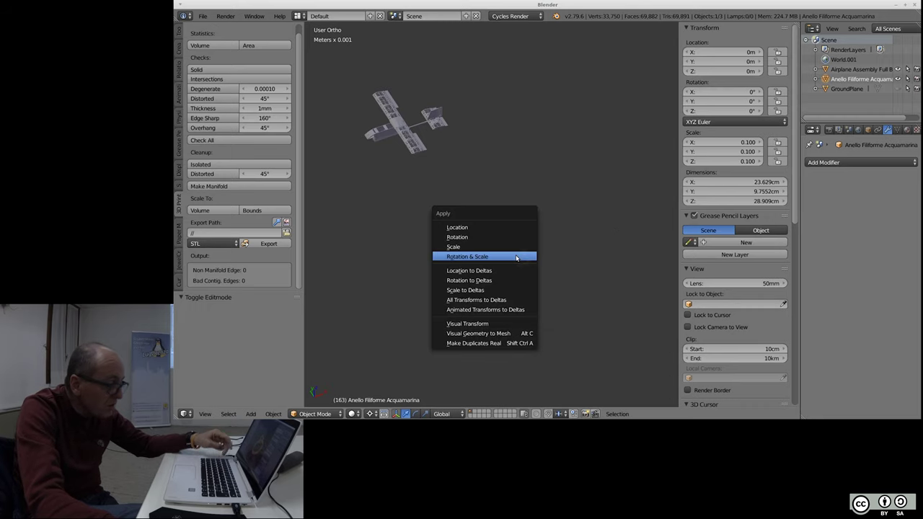
- Apply rotation and scale, then remove doubles in Edit Mode and return to Object Mode
{"action": "left_click", "coordinate": [517, 254]}
{"action": "scroll", "coordinate": [520, 262], "scroll_direction": "up", "scroll_amount": 5}
{"action": "scroll", "coordinate": [533, 238], "scroll_direction": "up", "scroll_amount": 2}
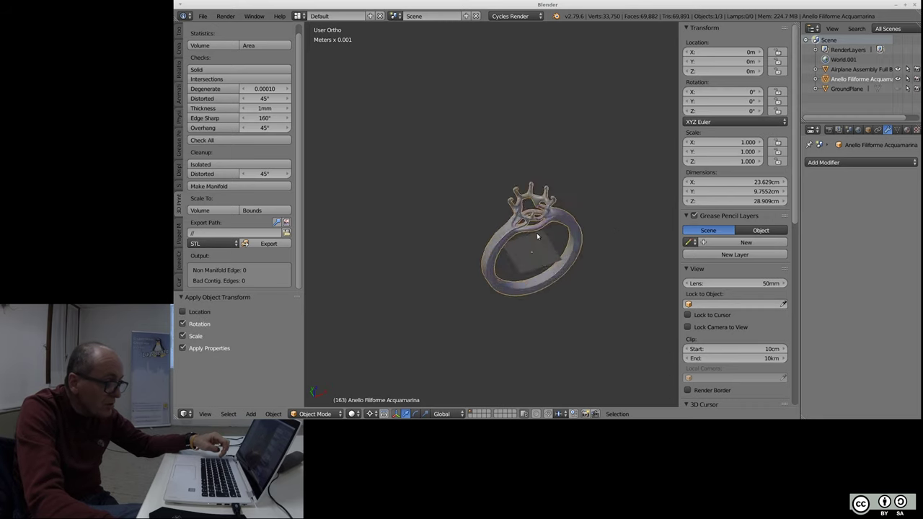
{"action": "scroll", "coordinate": [537, 223], "scroll_direction": "up", "scroll_amount": 4}
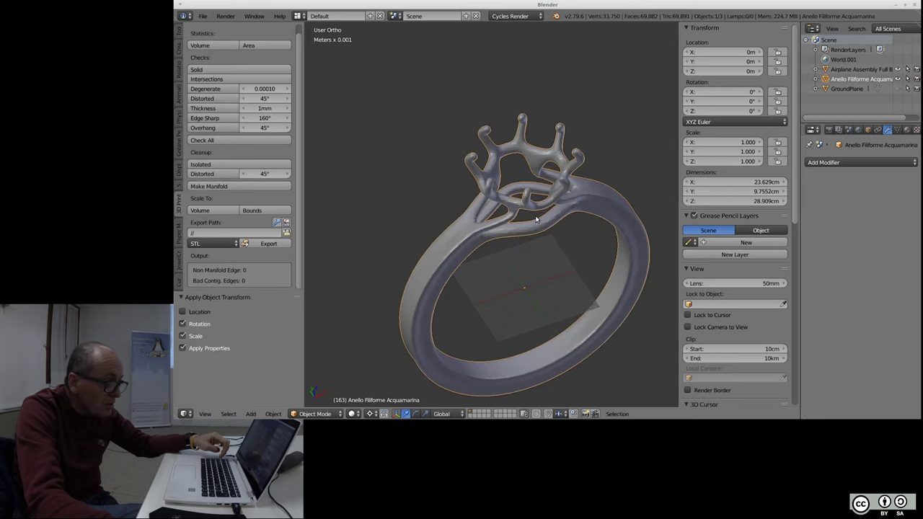
{"action": "key", "text": "Tab"}
{"action": "key", "text": "w"}
{"action": "left_click", "coordinate": [580, 203]}
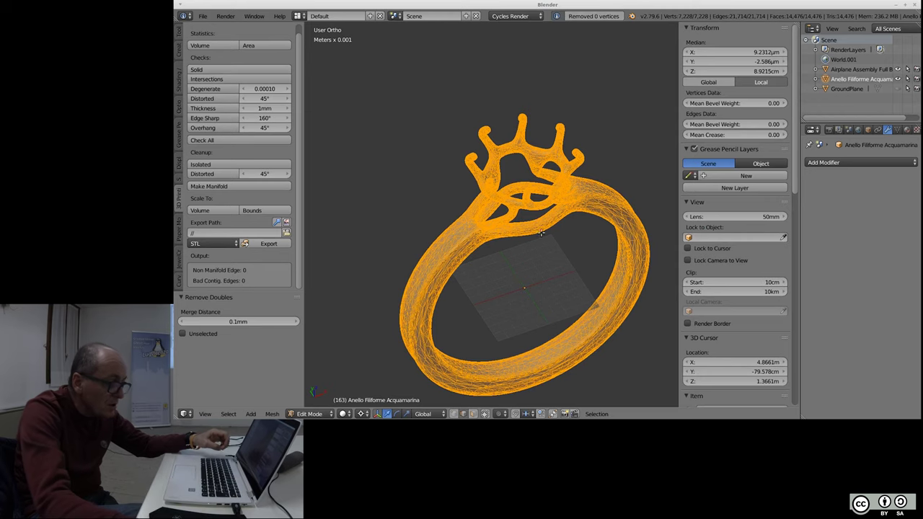
{"action": "key", "text": "Tab"}
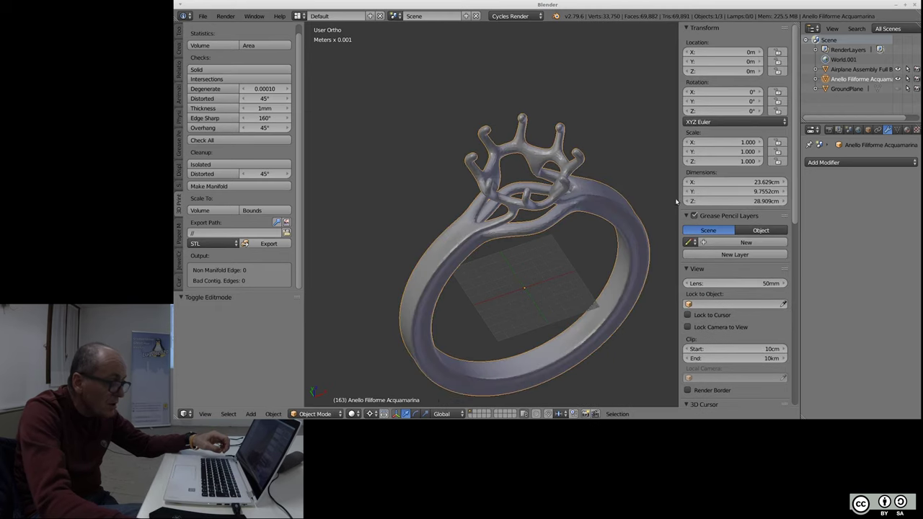
- Shrink the ring again to 0.1 scale on X, Y and Z
{"action": "left_click", "coordinate": [715, 143]}
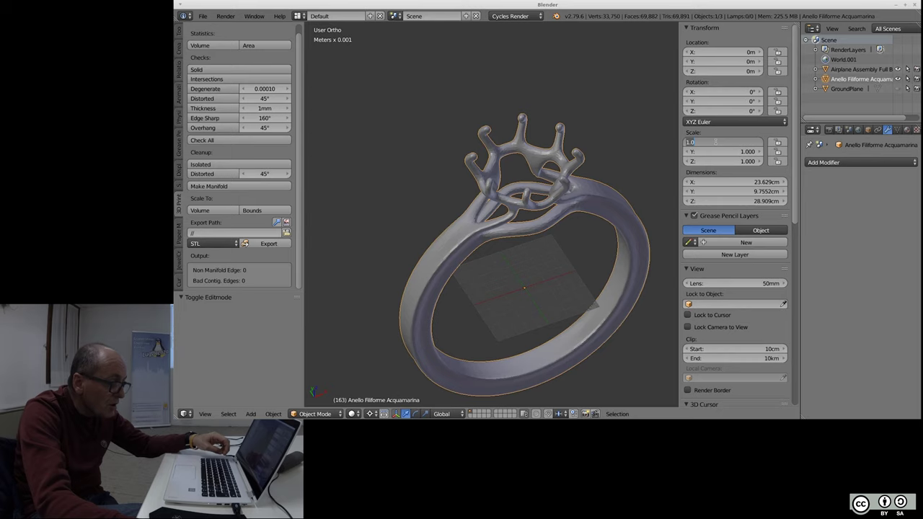
{"action": "type", "text": "0.1"}
{"action": "key", "text": "Tab"}
{"action": "type", "text": "0"}
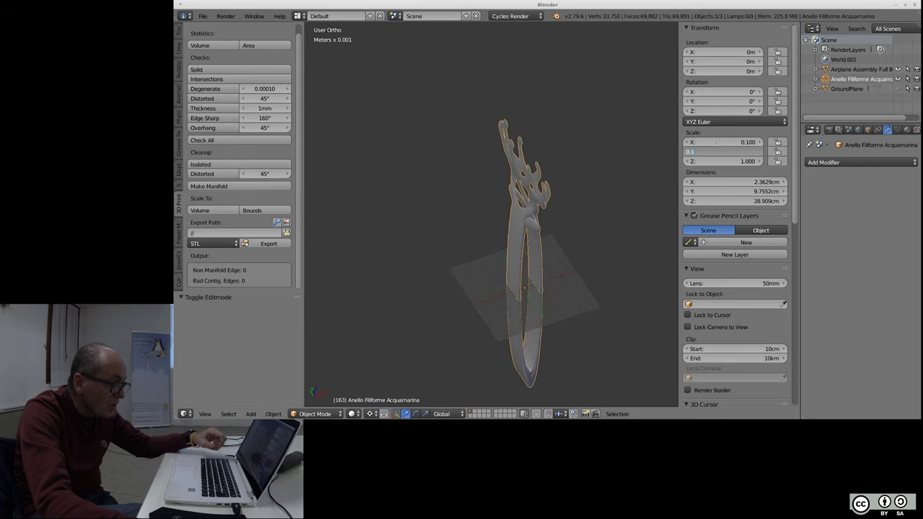
{"action": "type", "text": ".1"}
{"action": "key", "text": "Tab"}
{"action": "type", "text": "0"}
{"action": "key", "text": "Tab"}
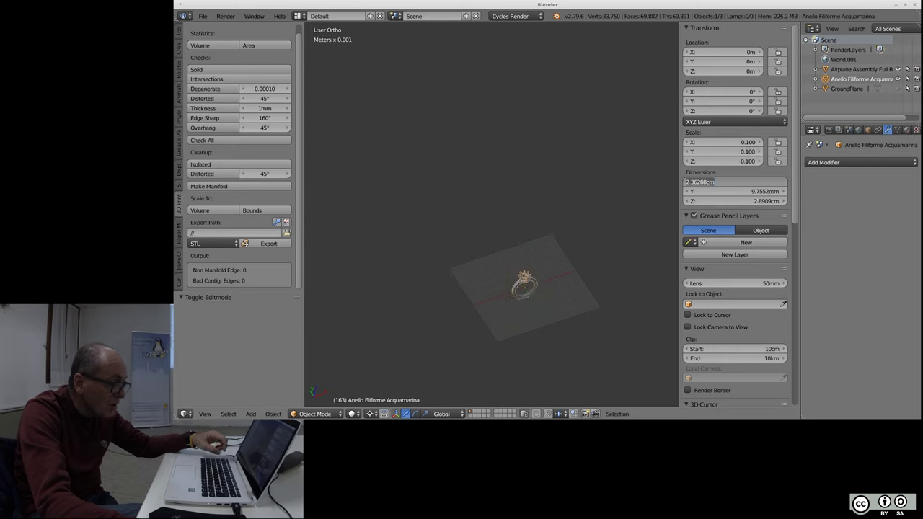
{"action": "key", "text": "Return"}
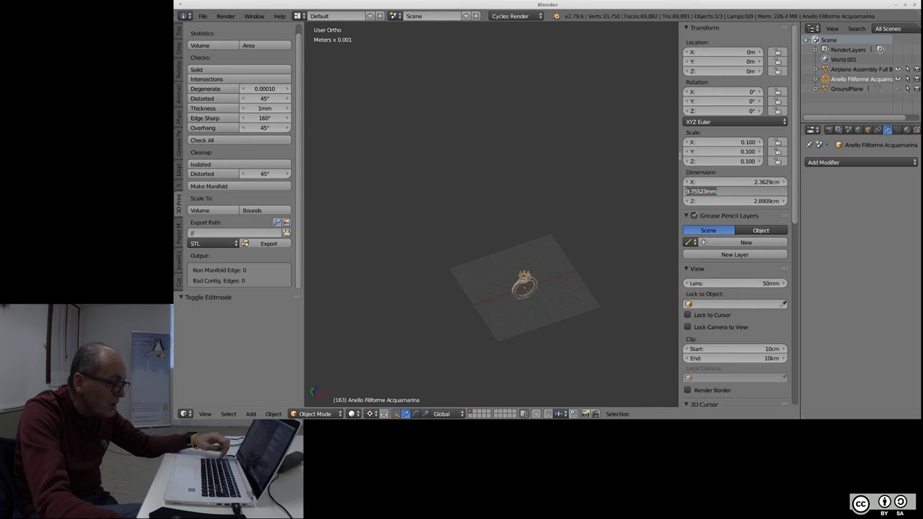
- Apply rotation and scale, then remove doubles, merging 805 vertices
{"action": "key", "text": "ctrl+a"}
{"action": "left_click", "coordinate": [530, 310]}
{"action": "scroll", "coordinate": [529, 303], "scroll_direction": "up", "scroll_amount": 5}
{"action": "scroll", "coordinate": [520, 255], "scroll_direction": "up", "scroll_amount": 3}
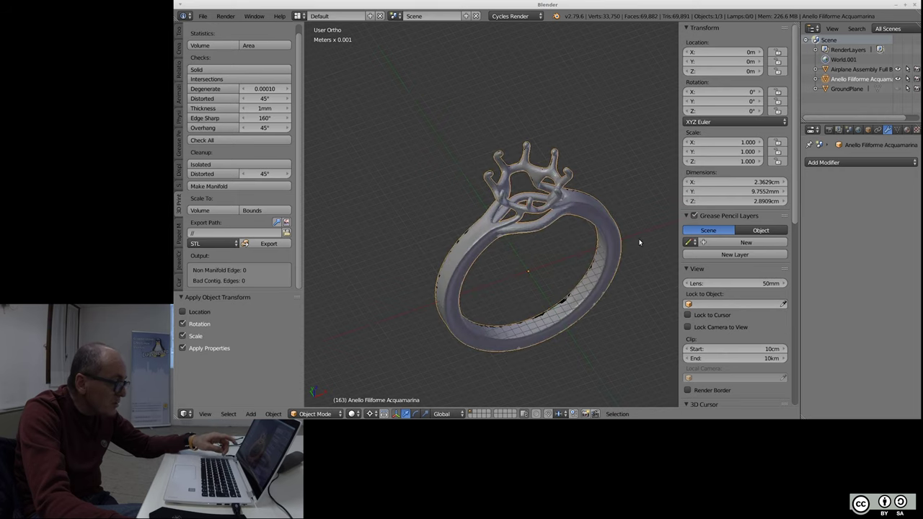
{"action": "key", "text": "w"}
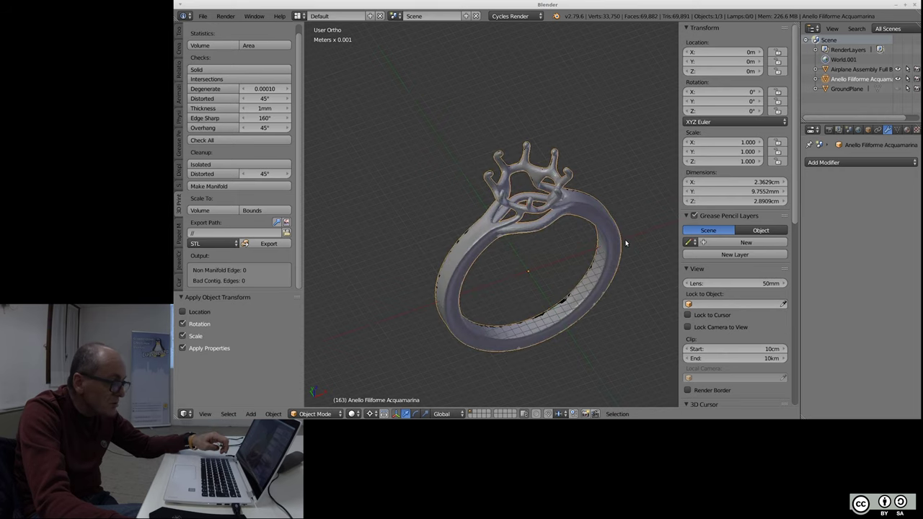
{"action": "key", "text": "Tab"}
{"action": "key", "text": "w"}
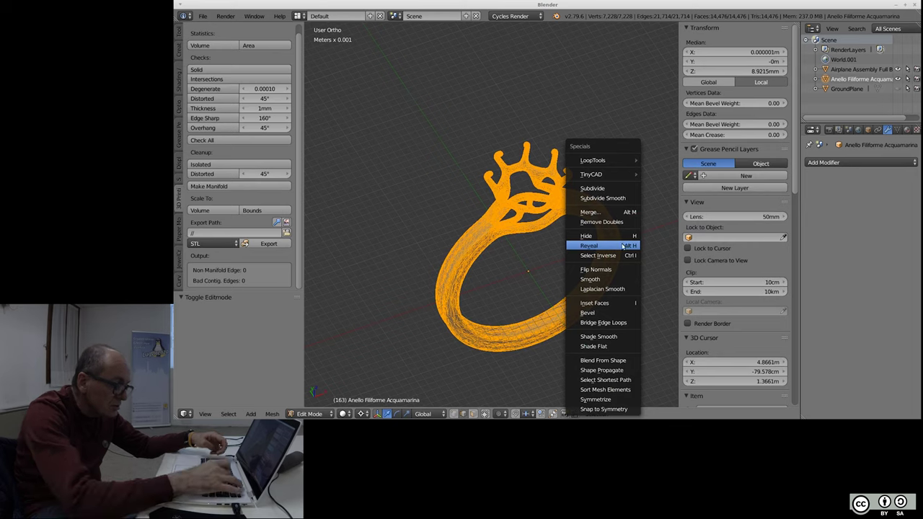
{"action": "left_click", "coordinate": [619, 226]}
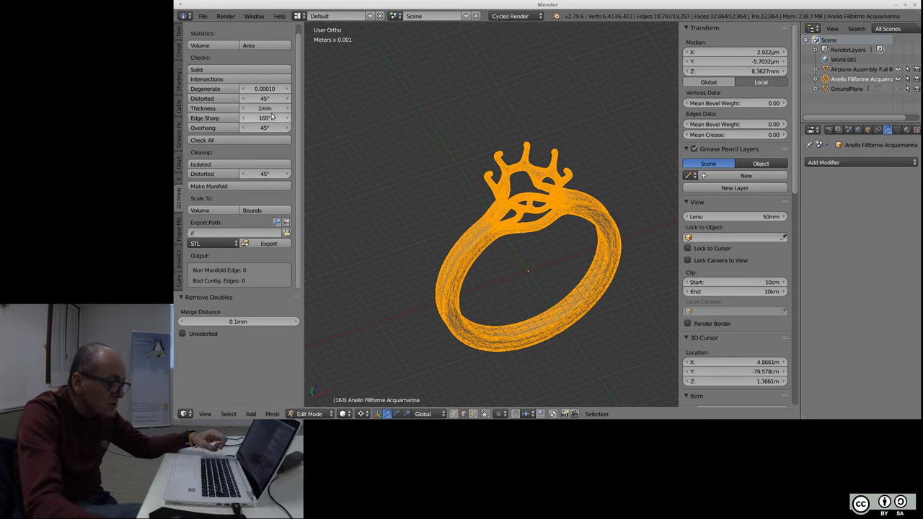
- Select the six non-manifold edges found by the check and delete them
{"action": "left_click", "coordinate": [229, 71]}
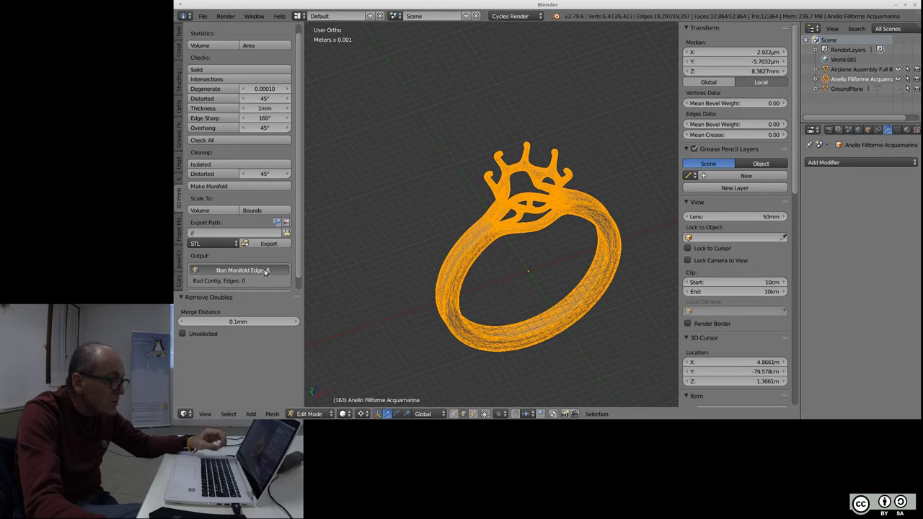
{"action": "left_click", "coordinate": [242, 270]}
{"action": "scroll", "coordinate": [483, 261], "scroll_direction": "up", "scroll_amount": 2}
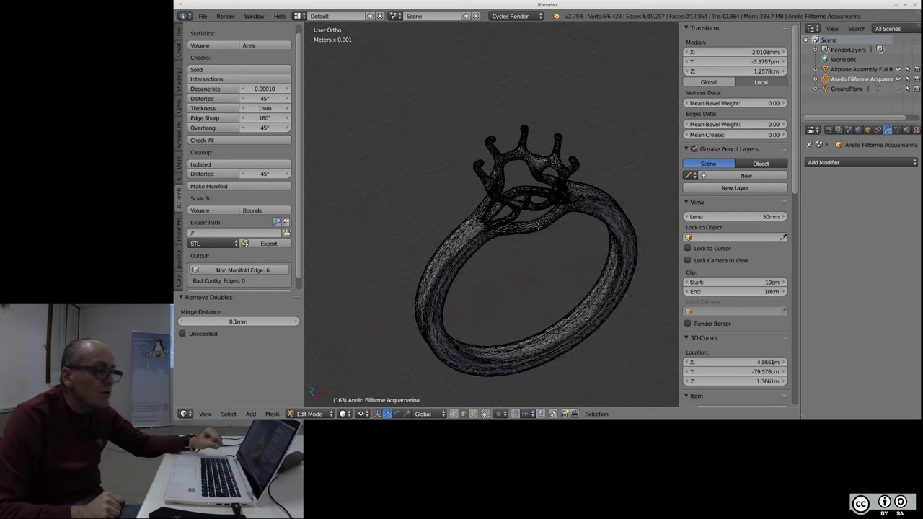
{"action": "scroll", "coordinate": [483, 262], "scroll_direction": "up", "scroll_amount": 4}
{"action": "scroll", "coordinate": [483, 262], "scroll_direction": "up", "scroll_amount": 4}
{"action": "scroll", "coordinate": [479, 146], "scroll_direction": "up", "scroll_amount": 3}
{"action": "scroll", "coordinate": [487, 173], "scroll_direction": "up", "scroll_amount": 5}
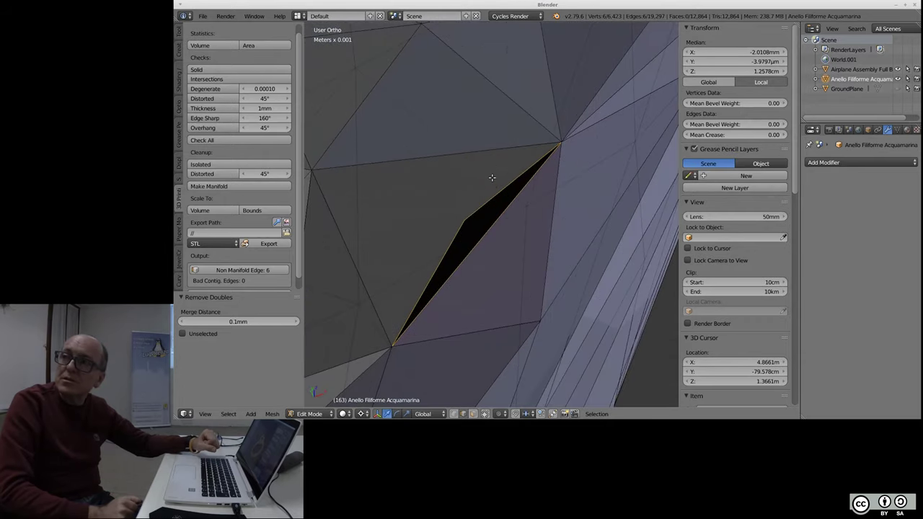
{"action": "scroll", "coordinate": [492, 190], "scroll_direction": "up", "scroll_amount": 2}
{"action": "scroll", "coordinate": [492, 190], "scroll_direction": "down", "scroll_amount": 2}
{"action": "scroll", "coordinate": [492, 189], "scroll_direction": "down", "scroll_amount": 5}
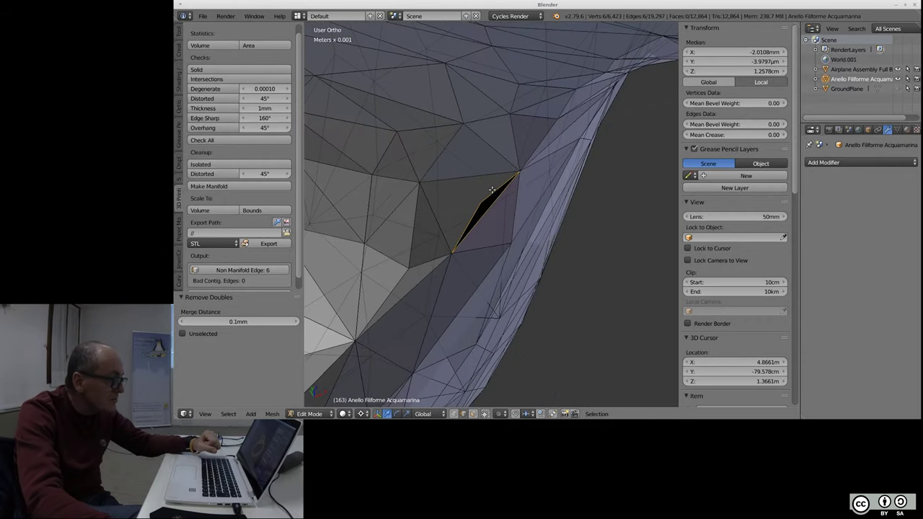
{"action": "key", "text": "x"}
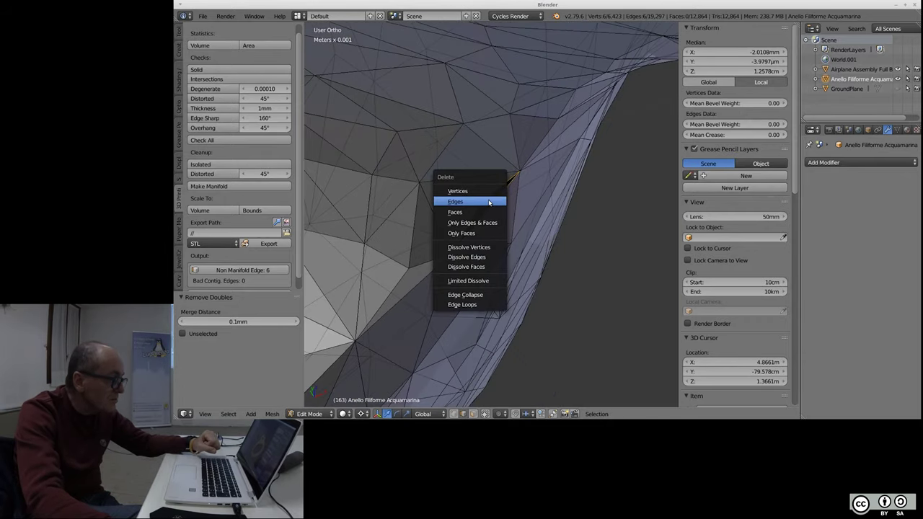
{"action": "left_click", "coordinate": [489, 202]}
- Fill holes across the whole ring, deselect, and recheck for 0 non-manifold edges
{"action": "scroll", "coordinate": [489, 200], "scroll_direction": "down", "scroll_amount": 3}
{"action": "scroll", "coordinate": [489, 200], "scroll_direction": "down", "scroll_amount": 3}
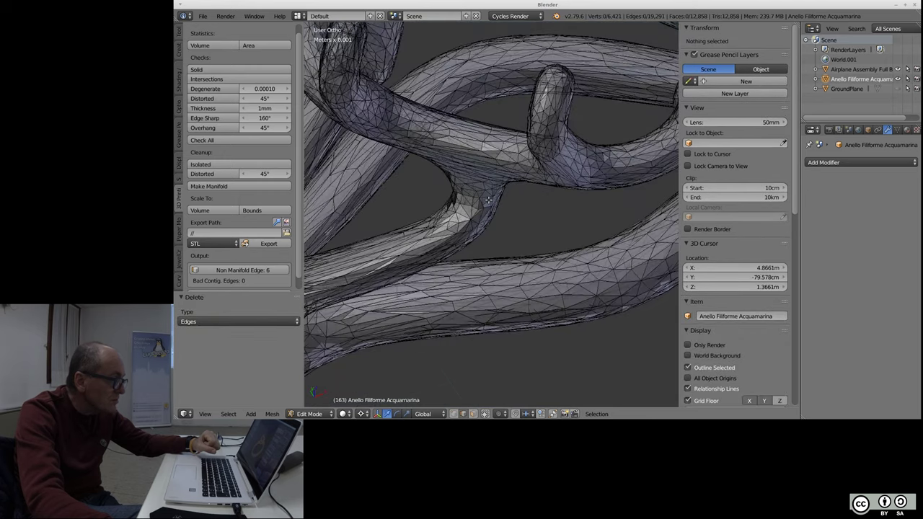
{"action": "scroll", "coordinate": [552, 219], "scroll_direction": "down", "scroll_amount": 2}
{"action": "scroll", "coordinate": [555, 228], "scroll_direction": "down", "scroll_amount": 3}
{"action": "scroll", "coordinate": [555, 228], "scroll_direction": "down", "scroll_amount": 3}
{"action": "mouse_move", "coordinate": [555, 228]}
{"action": "middle_mouse_down"}
{"action": "mouse_move", "coordinate": [555, 219]}
{"action": "mouse_move", "coordinate": [602, 200]}
{"action": "mouse_move", "coordinate": [633, 260]}
{"action": "mouse_move", "coordinate": [503, 257]}
{"action": "middle_mouse_up"}
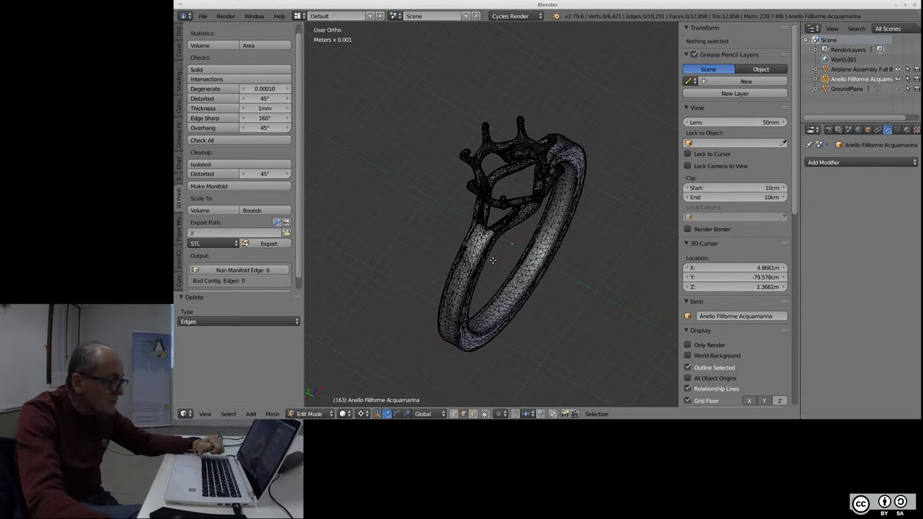
{"action": "key", "text": "a"}
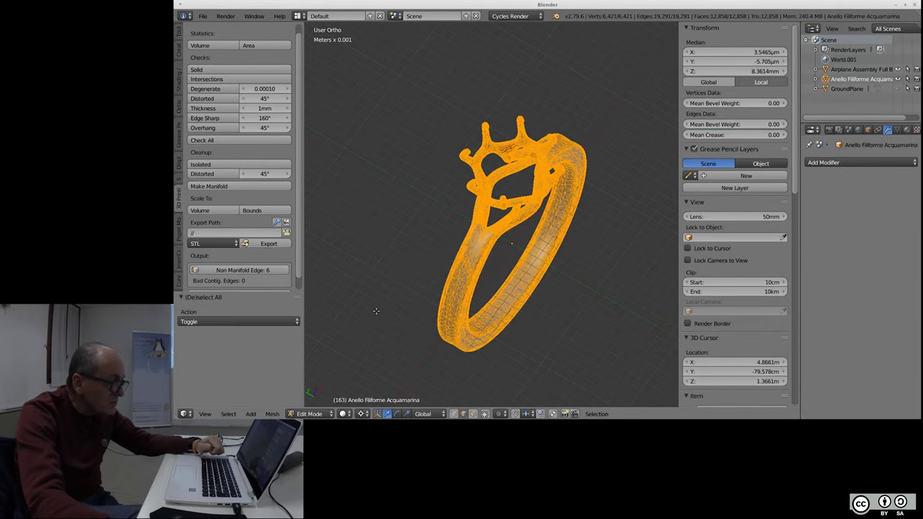
{"action": "left_click", "coordinate": [273, 413]}
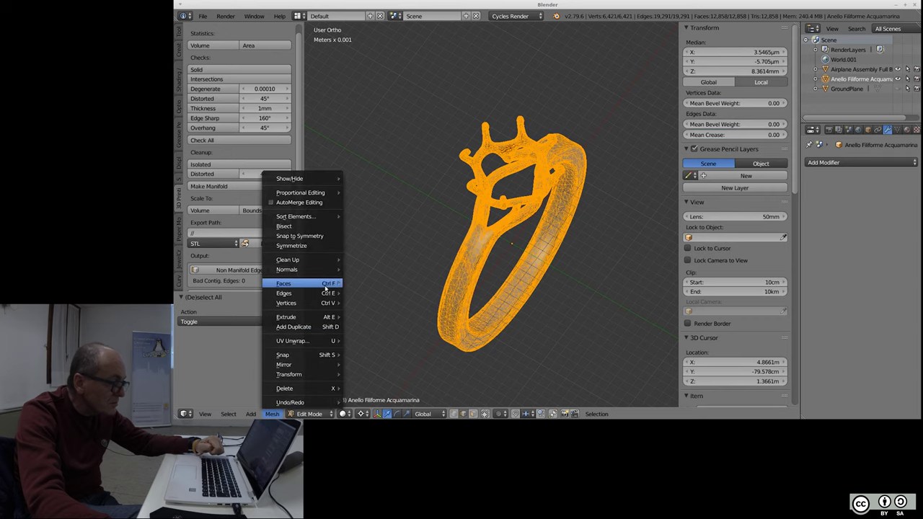
{"action": "mouse_move", "coordinate": [289, 260]}
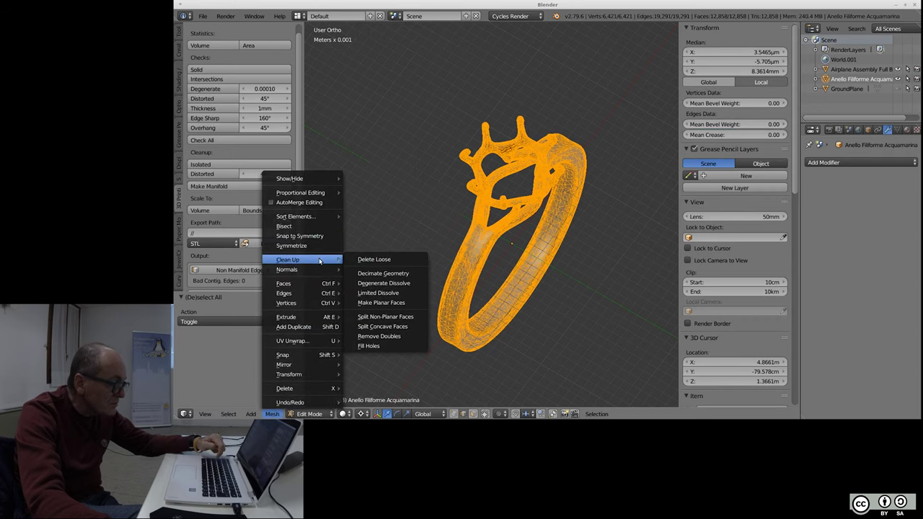
{"action": "left_click", "coordinate": [376, 348]}
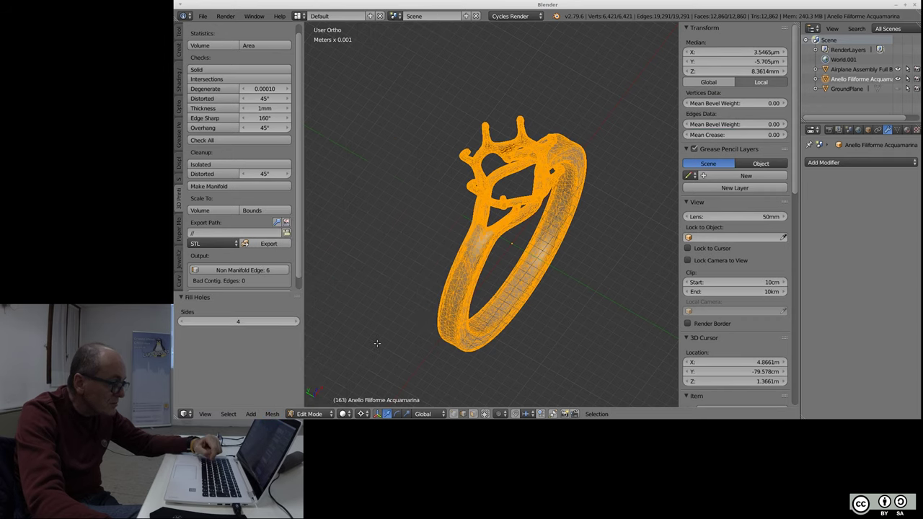
{"action": "key", "text": "a"}
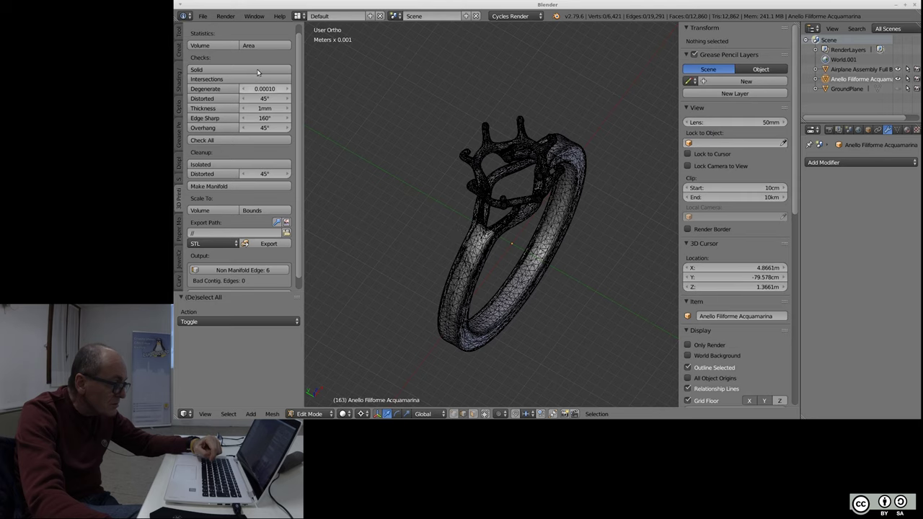
{"action": "left_click", "coordinate": [222, 70]}
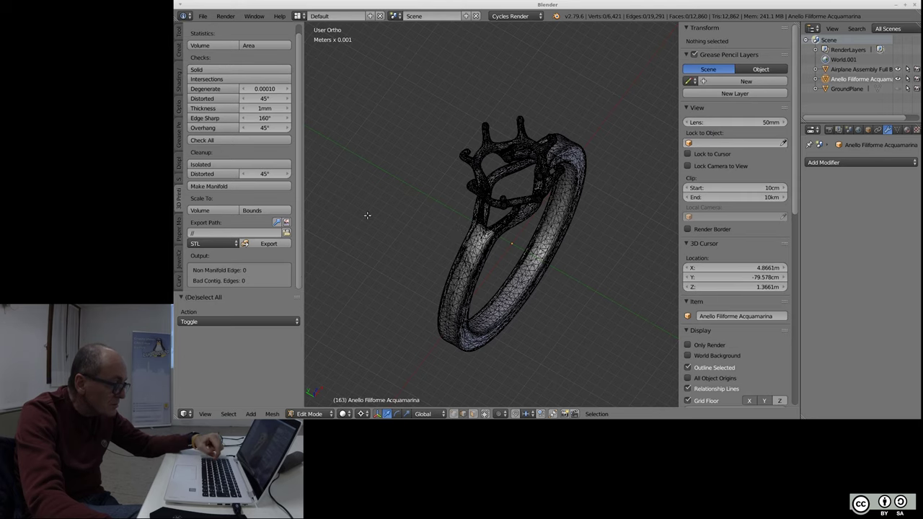
- Inspect the prongs, then select the whole ring and merge duplicate vertices with Remove Doubles
{"action": "scroll", "coordinate": [532, 140], "scroll_direction": "up", "scroll_amount": 1}
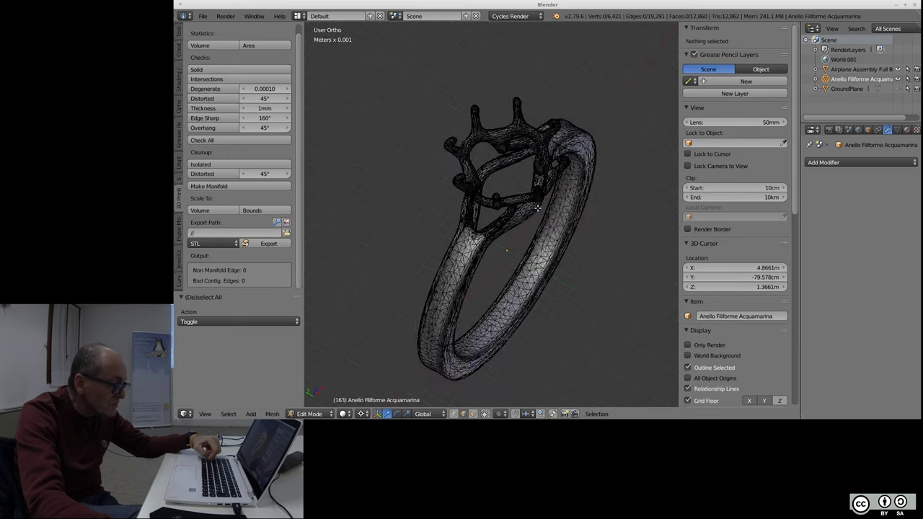
{"action": "scroll", "coordinate": [532, 140], "scroll_direction": "up", "scroll_amount": 3}
{"action": "scroll", "coordinate": [532, 139], "scroll_direction": "down", "scroll_amount": 3}
{"action": "mouse_move", "coordinate": [536, 187]}
{"action": "middle_mouse_down"}
{"action": "mouse_move", "coordinate": [603, 262]}
{"action": "mouse_move", "coordinate": [576, 259]}
{"action": "mouse_move", "coordinate": [589, 244]}
{"action": "middle_mouse_up"}
{"action": "scroll", "coordinate": [601, 115], "scroll_direction": "up", "scroll_amount": 3}
{"action": "scroll", "coordinate": [565, 82], "scroll_direction": "up", "scroll_amount": 3}
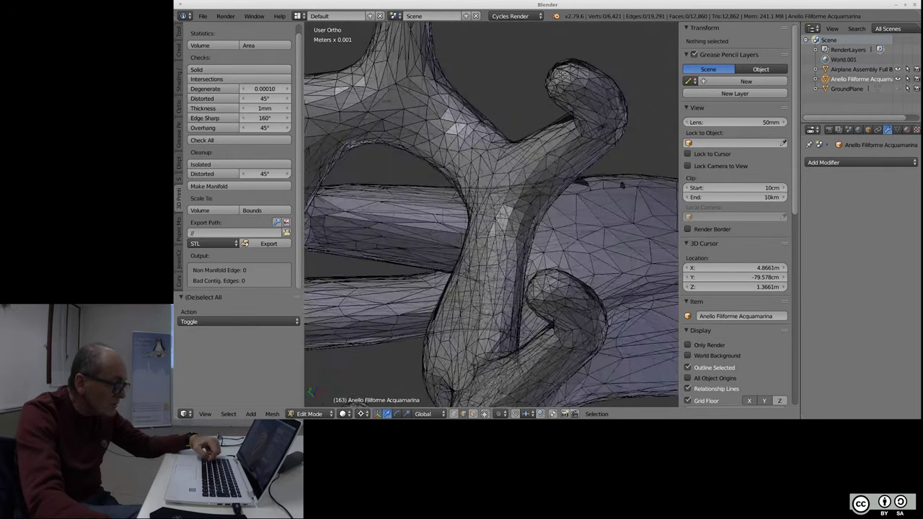
{"action": "scroll", "coordinate": [562, 77], "scroll_direction": "up", "scroll_amount": 3}
{"action": "scroll", "coordinate": [561, 77], "scroll_direction": "up", "scroll_amount": 2}
{"action": "scroll", "coordinate": [560, 78], "scroll_direction": "down", "scroll_amount": 3}
{"action": "scroll", "coordinate": [556, 86], "scroll_direction": "down", "scroll_amount": 3}
{"action": "scroll", "coordinate": [557, 87], "scroll_direction": "down", "scroll_amount": 3}
{"action": "scroll", "coordinate": [555, 151], "scroll_direction": "down", "scroll_amount": 3}
{"action": "mouse_move", "coordinate": [505, 188]}
{"action": "middle_mouse_down"}
{"action": "mouse_move", "coordinate": [492, 199]}
{"action": "mouse_move", "coordinate": [540, 206]}
{"action": "mouse_move", "coordinate": [635, 190]}
{"action": "mouse_move", "coordinate": [478, 194]}
{"action": "middle_mouse_up"}
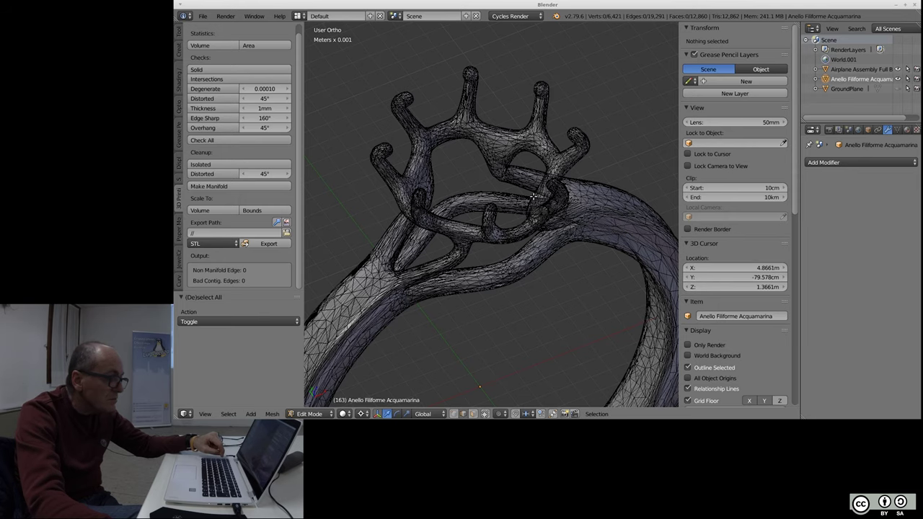
{"action": "key", "text": "a"}
{"action": "key", "text": "w"}
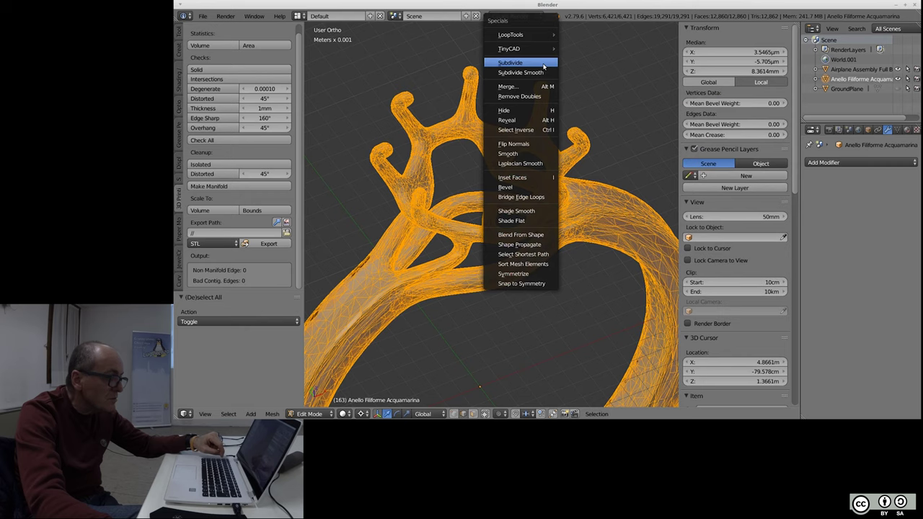
{"action": "left_click", "coordinate": [519, 96]}
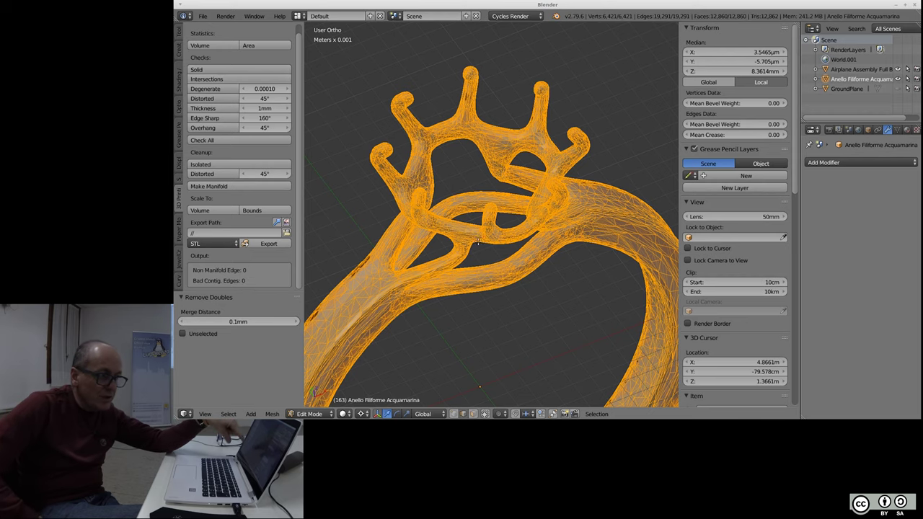
- Keep the print-check thresholds: Degenerate 0.00010, Distorted unchanged, Edge Sharp 160°
{"action": "scroll", "coordinate": [548, 106], "scroll_direction": "down", "scroll_amount": 2}
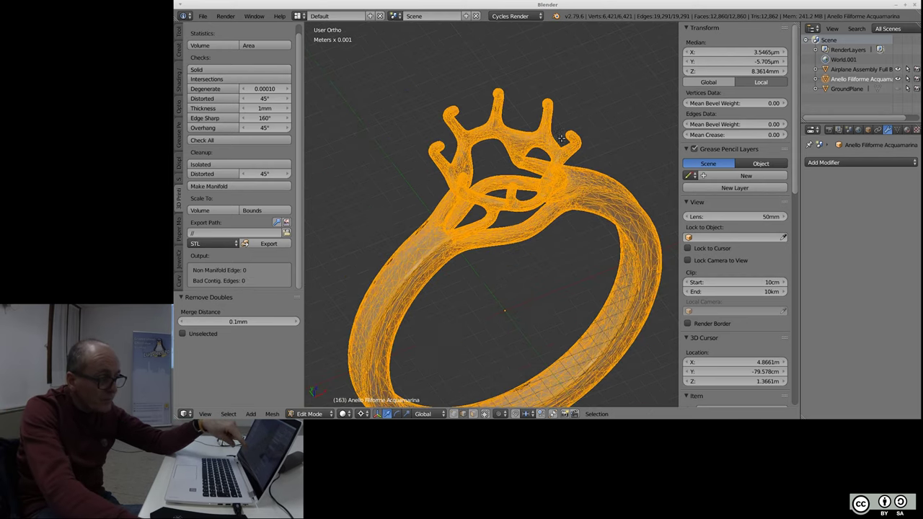
{"action": "scroll", "coordinate": [503, 118], "scroll_direction": "up", "scroll_amount": 5}
{"action": "scroll", "coordinate": [503, 119], "scroll_direction": "down", "scroll_amount": 2}
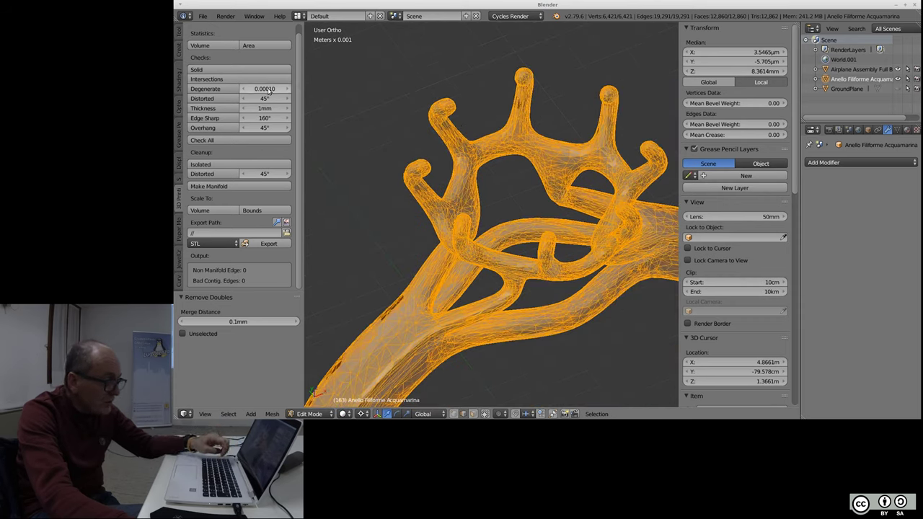
{"action": "left_click", "coordinate": [269, 90]}
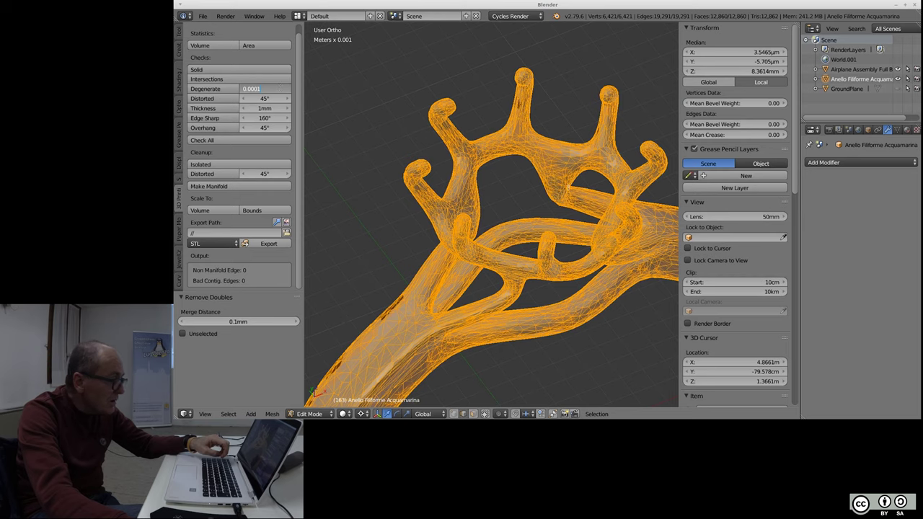
{"action": "key", "text": "Tab"}
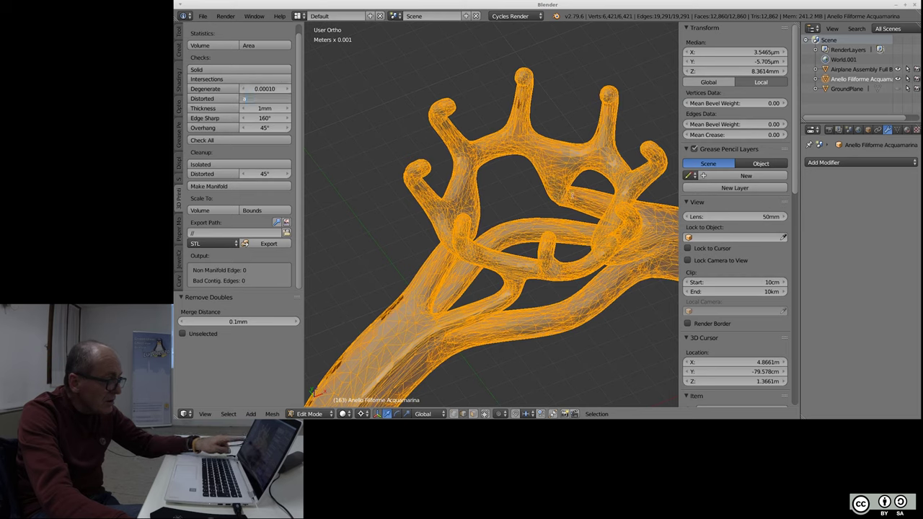
{"action": "key", "text": "Tab"}
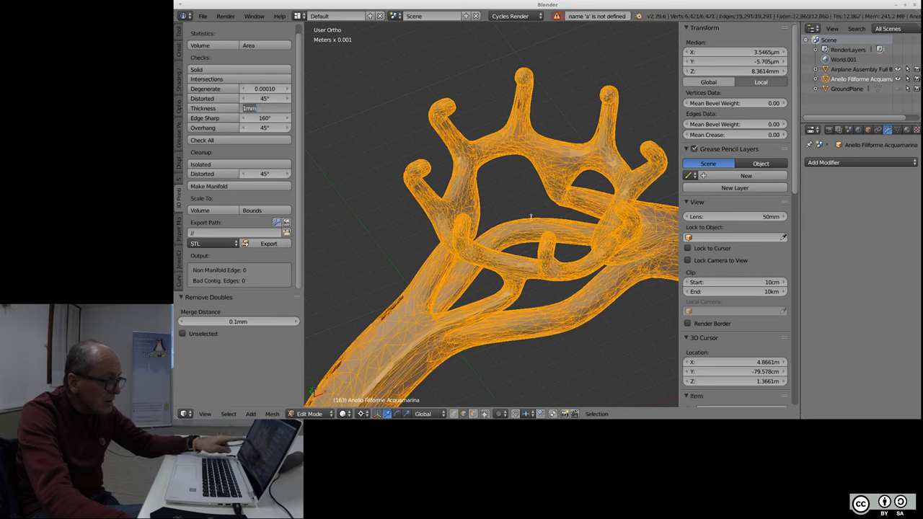
{"action": "key", "text": "Tab"}
{"action": "key", "text": "Return"}
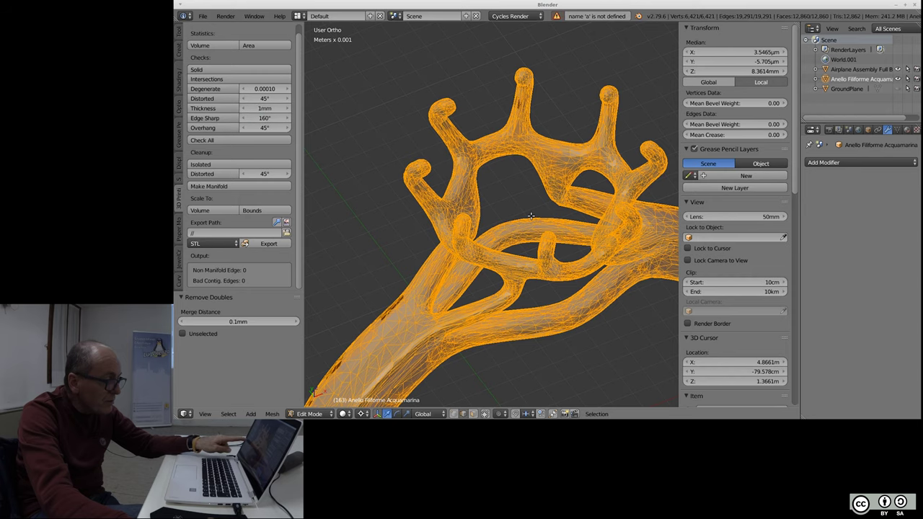
- Deselect the mesh and zoom the view in on one prong tip of the ring
{"action": "key", "text": "a"}
{"action": "middle_click_drag", "start_coordinate": [531, 215], "coordinate": [497, 223]}
{"action": "scroll", "coordinate": [498, 224], "scroll_direction": "up", "scroll_amount": 3}
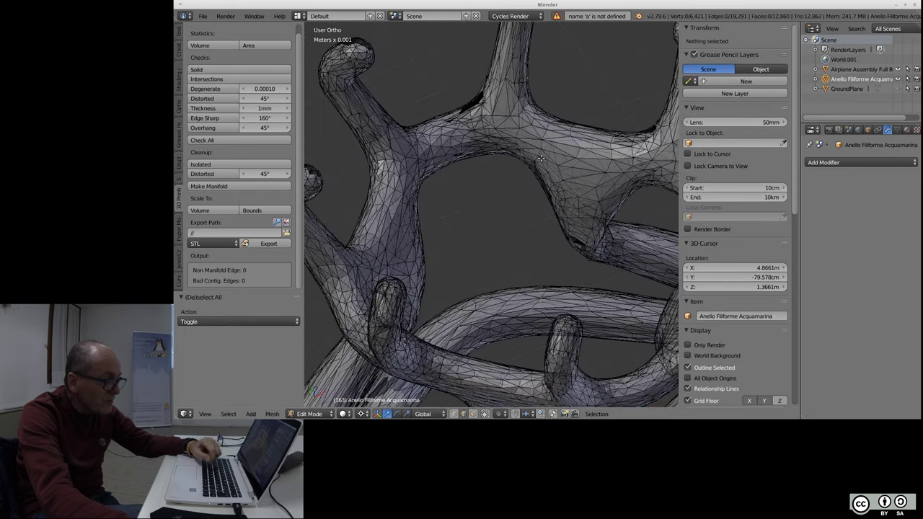
{"action": "scroll", "coordinate": [463, 229], "scroll_direction": "down", "scroll_amount": 3}
{"action": "scroll", "coordinate": [476, 209], "scroll_direction": "up", "scroll_amount": 3}
{"action": "scroll", "coordinate": [498, 183], "scroll_direction": "up", "scroll_amount": 3}
{"action": "scroll", "coordinate": [512, 168], "scroll_direction": "up", "scroll_amount": 2}
{"action": "scroll", "coordinate": [512, 168], "scroll_direction": "up", "scroll_amount": 2}
{"action": "middle_click_drag", "start_coordinate": [508, 151], "coordinate": [557, 161]}
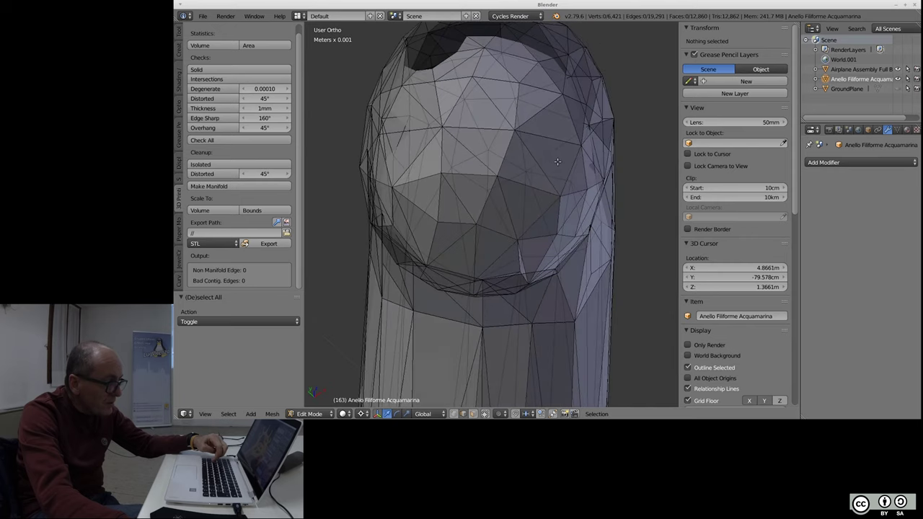
{"action": "right_click", "coordinate": [447, 148]}
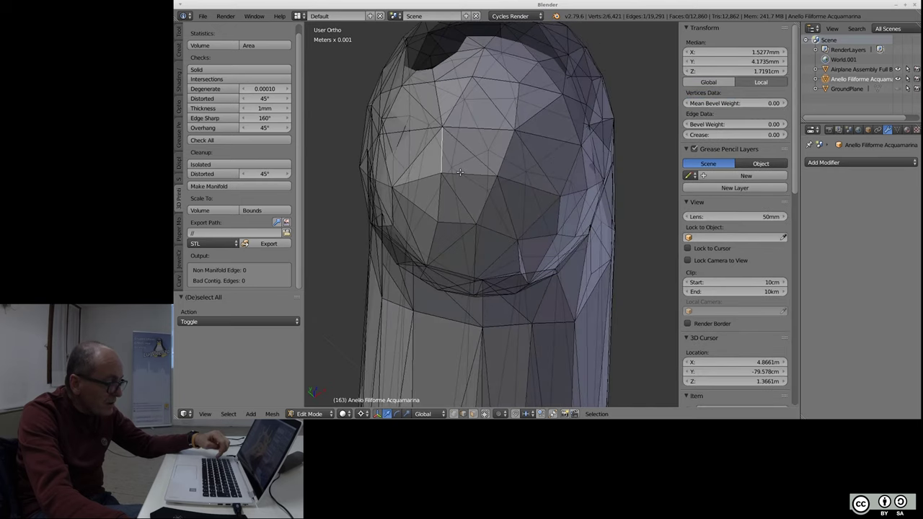
{"action": "key", "text": "a"}
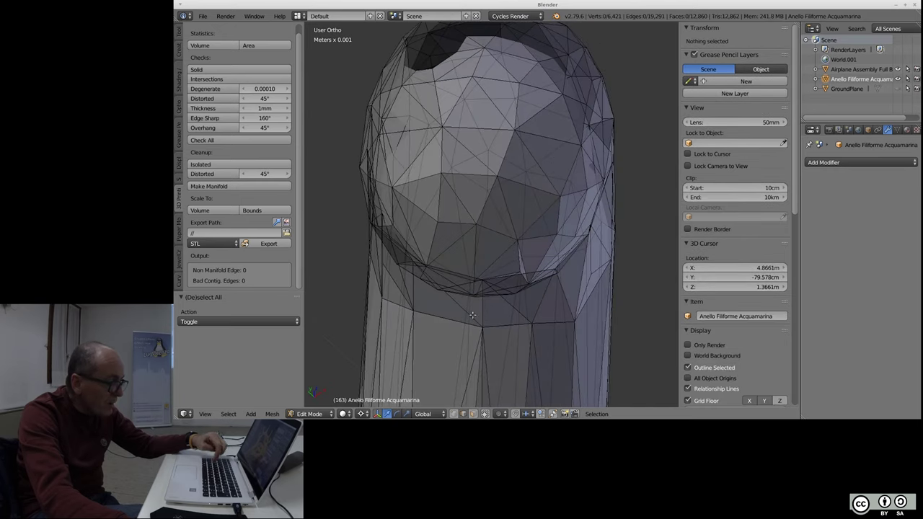
- Select the three vertices of one small triangle on the prong tip and show the MeasureIt tools
{"action": "right_click", "coordinate": [441, 125]}
{"action": "right_click", "coordinate": [442, 173], "text": "shift"}
{"action": "right_click", "coordinate": [497, 176], "text": "shift"}
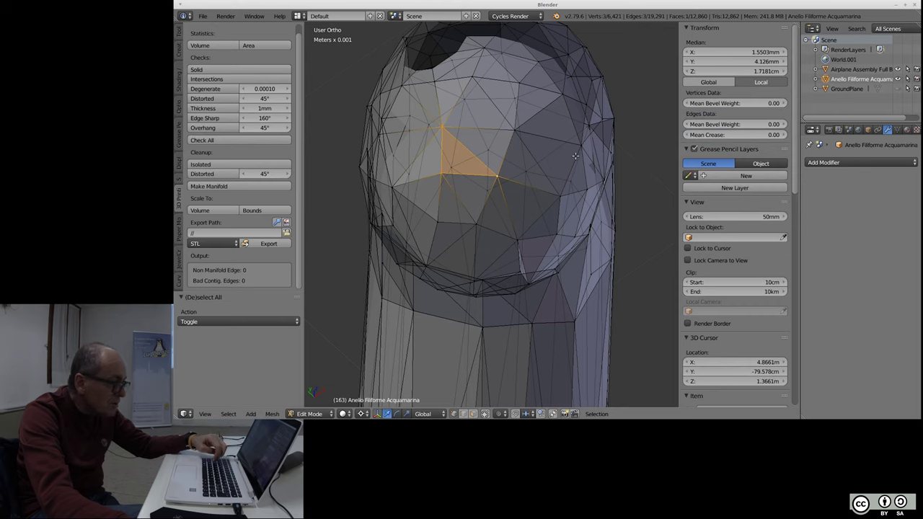
{"action": "key", "text": "Tab"}
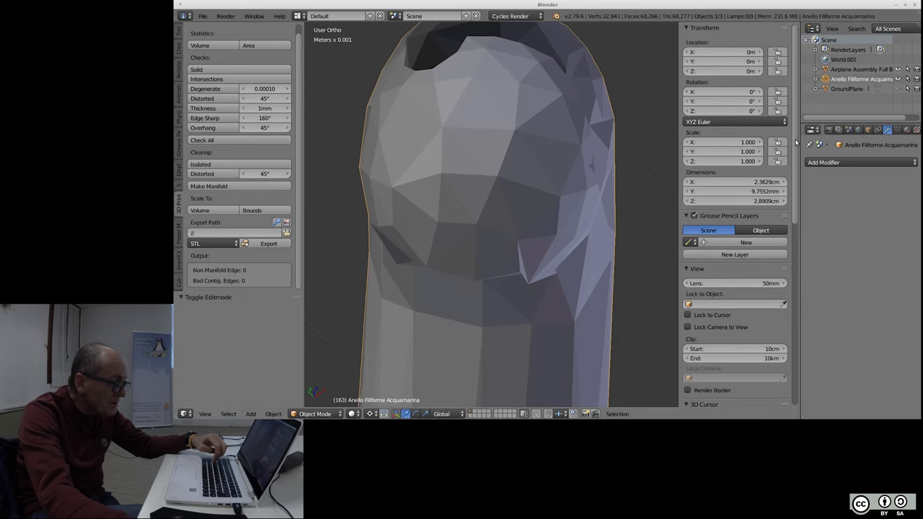
{"action": "key", "text": "Tab"}
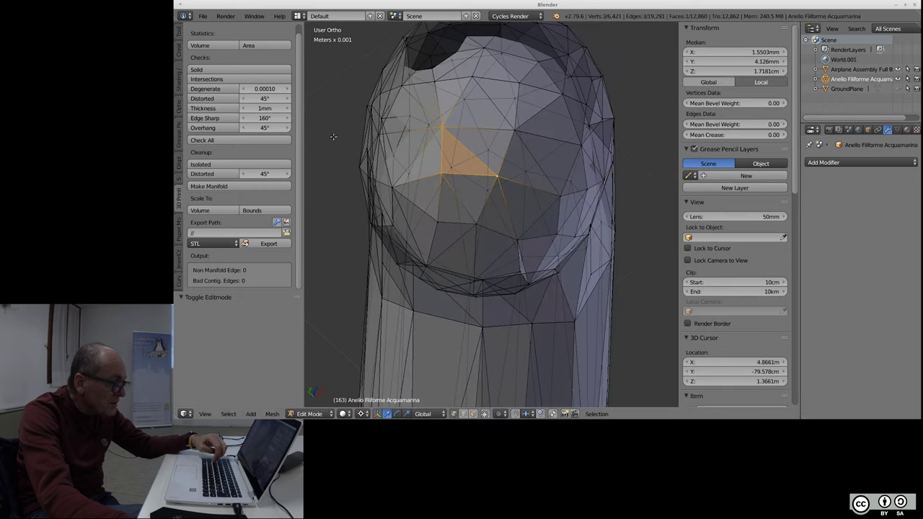
{"action": "left_click", "coordinate": [175, 165]}
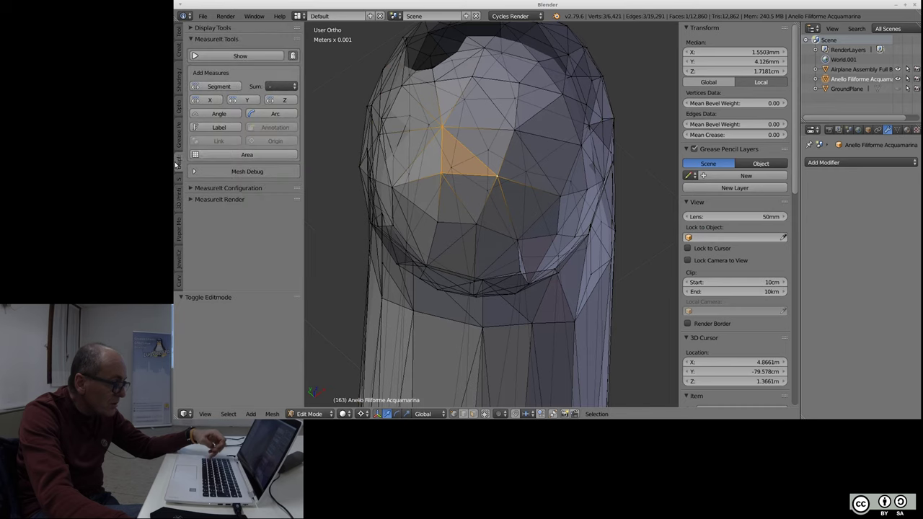
- Turn on MeasureIt display and add an area label reading 0.00885 mm² on the triangle
{"action": "left_click", "coordinate": [232, 56]}
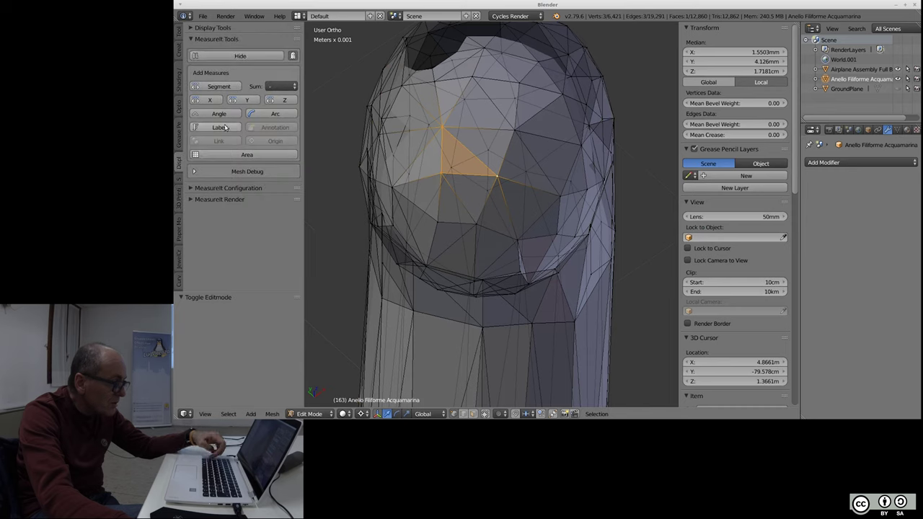
{"action": "left_click", "coordinate": [226, 155]}
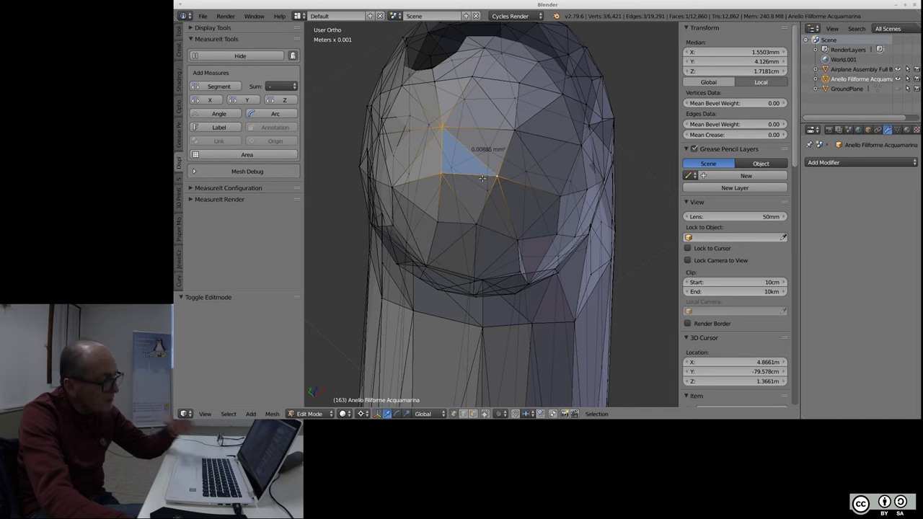
{"action": "scroll", "coordinate": [474, 141], "scroll_direction": "up", "scroll_amount": 4}
{"action": "scroll", "coordinate": [459, 147], "scroll_direction": "up", "scroll_amount": 1}
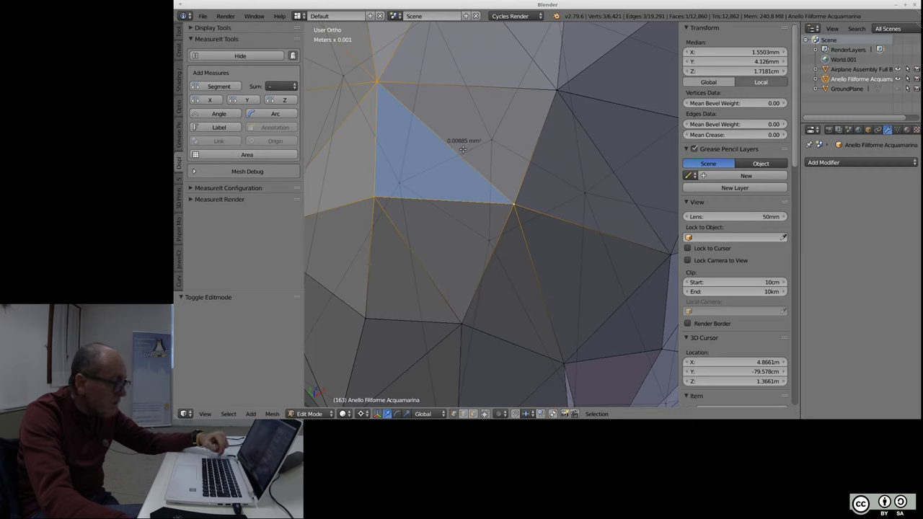
{"action": "left_click", "coordinate": [175, 207]}
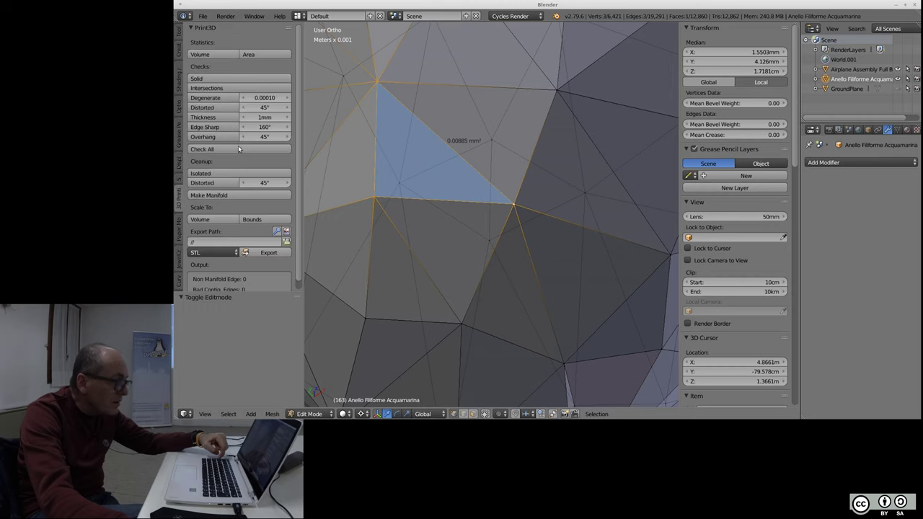
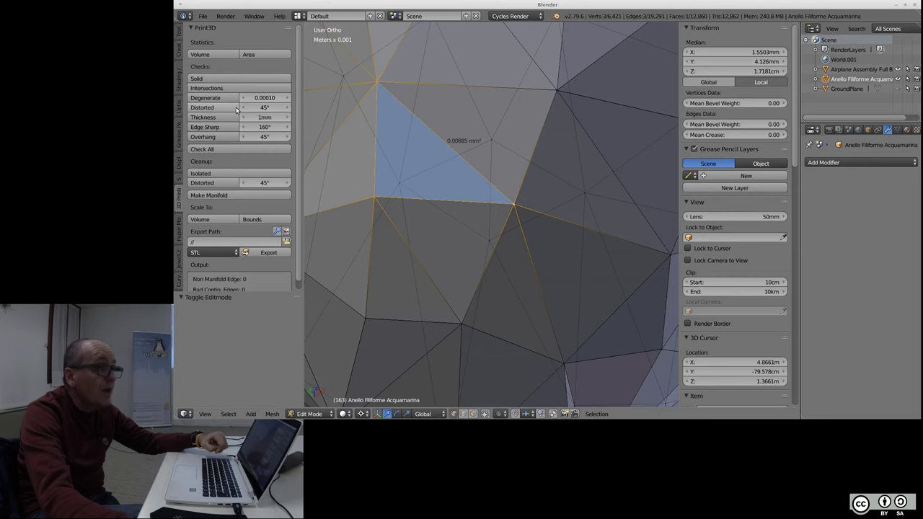
- Run the zero-area face check on the ring and select the 12860 flagged faces
{"action": "left_click", "coordinate": [213, 98]}
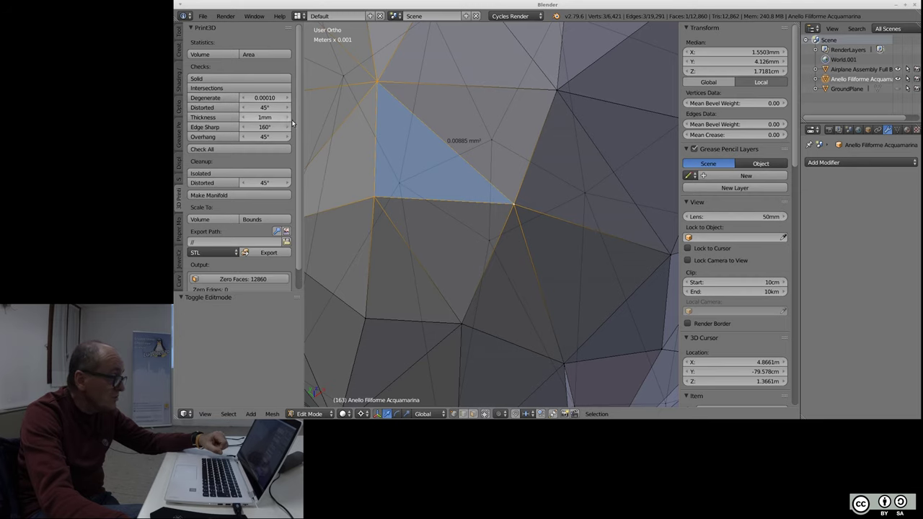
{"action": "scroll", "coordinate": [404, 159], "scroll_direction": "down", "scroll_amount": 5}
{"action": "scroll", "coordinate": [504, 108], "scroll_direction": "down", "scroll_amount": 2}
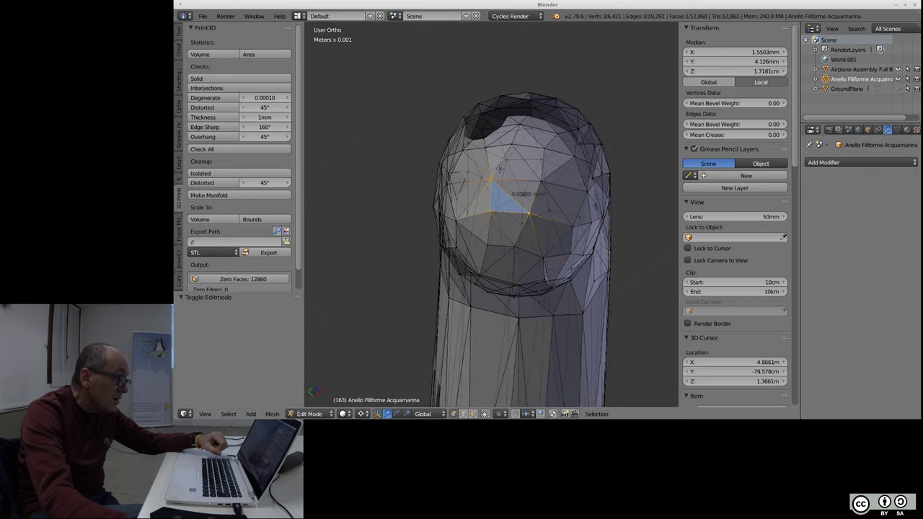
{"action": "scroll", "coordinate": [504, 108], "scroll_direction": "down", "scroll_amount": 2}
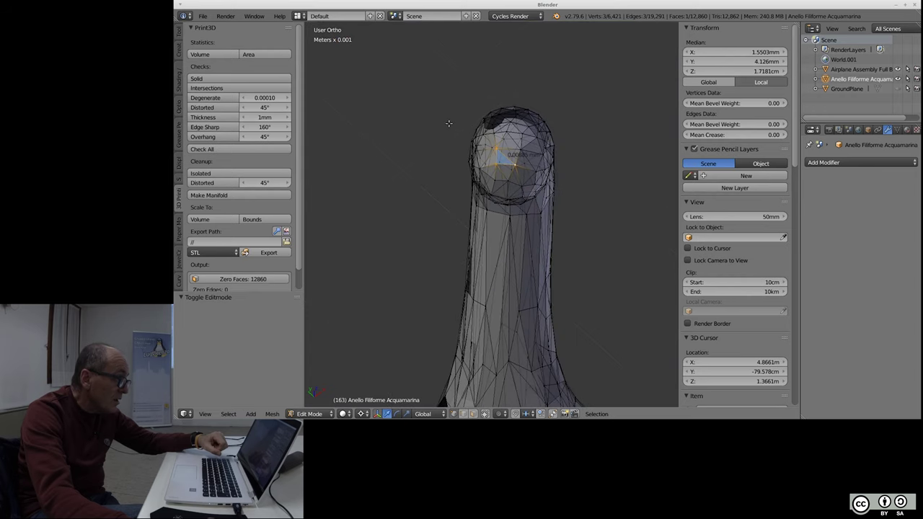
{"action": "left_click", "coordinate": [252, 279]}
{"action": "key", "text": "KP_Decimal"}
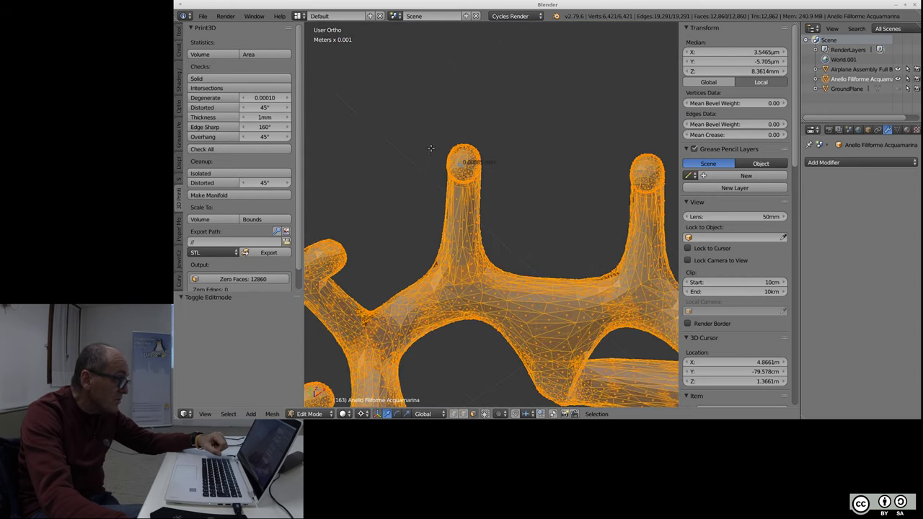
{"action": "scroll", "coordinate": [502, 129], "scroll_direction": "up", "scroll_amount": 2}
{"action": "scroll", "coordinate": [502, 130], "scroll_direction": "down", "scroll_amount": 2}
{"action": "scroll", "coordinate": [485, 171], "scroll_direction": "down", "scroll_amount": 2}
{"action": "scroll", "coordinate": [485, 171], "scroll_direction": "down", "scroll_amount": 1}
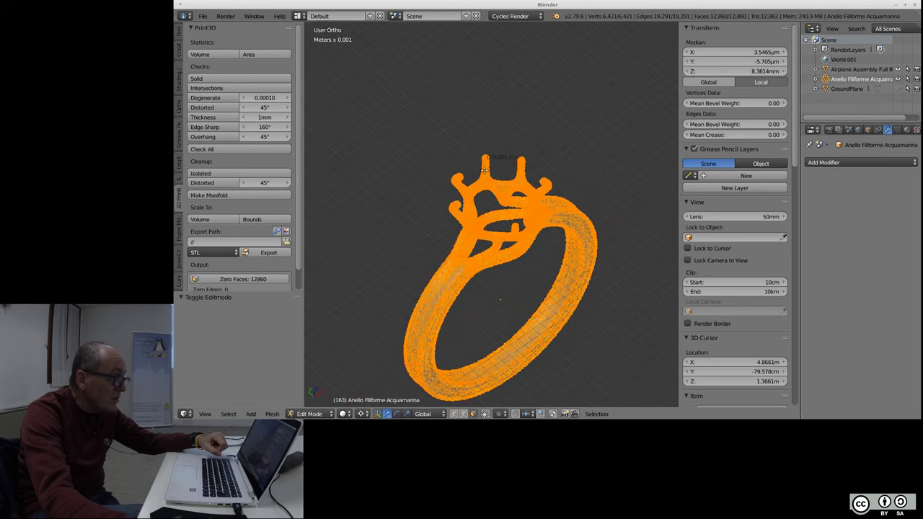
- Lower the Degenerate threshold to 0.000001, then deselect the whole mesh
{"action": "left_click", "coordinate": [277, 99]}
{"action": "type", "text": "0.000001"}
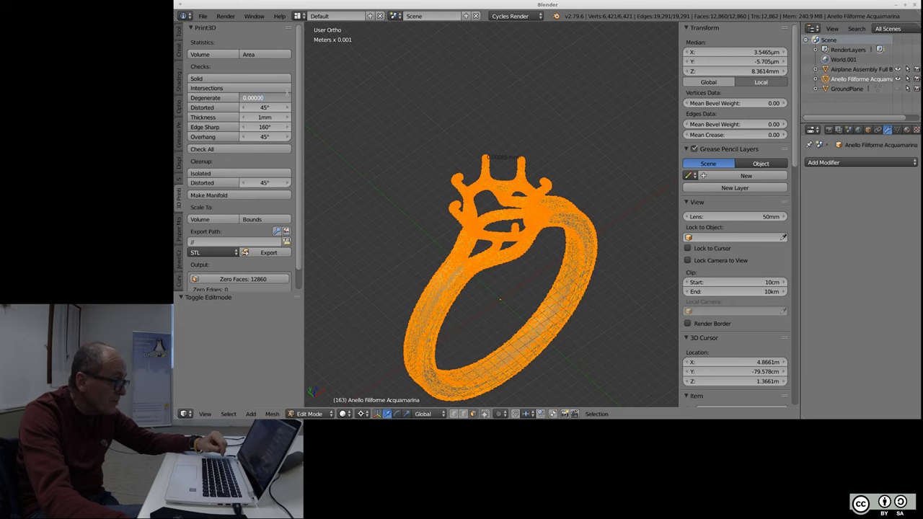
{"action": "key", "text": "Return"}
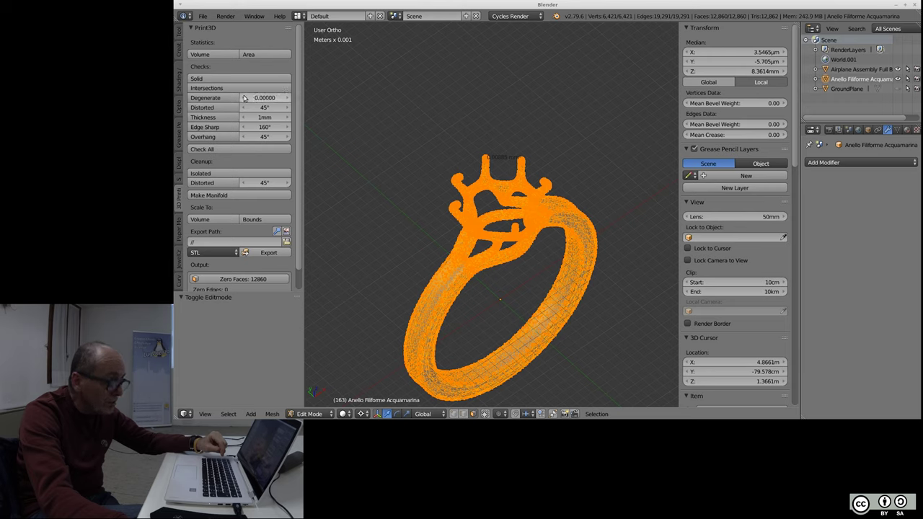
{"action": "left_click", "coordinate": [261, 98]}
{"action": "left_click", "coordinate": [272, 97]}
{"action": "key", "text": "Return"}
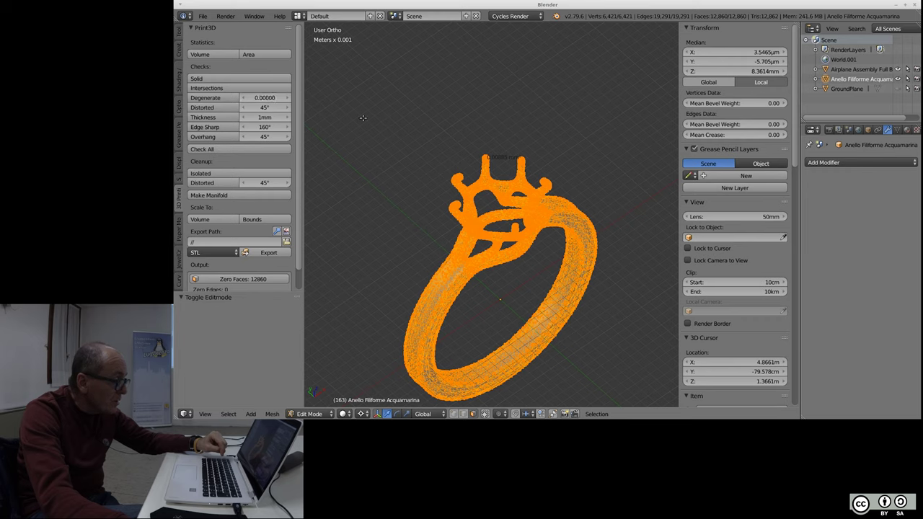
{"action": "key", "text": "a"}
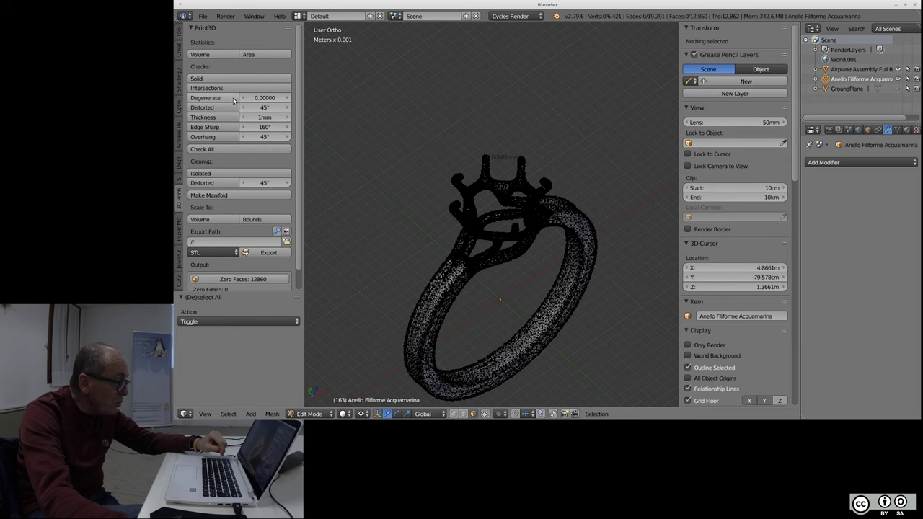
- Reselect the ring's faces flagged as zero-area
{"action": "left_click", "coordinate": [260, 284]}
{"action": "scroll", "coordinate": [375, 249], "scroll_direction": "down", "scroll_amount": 3}
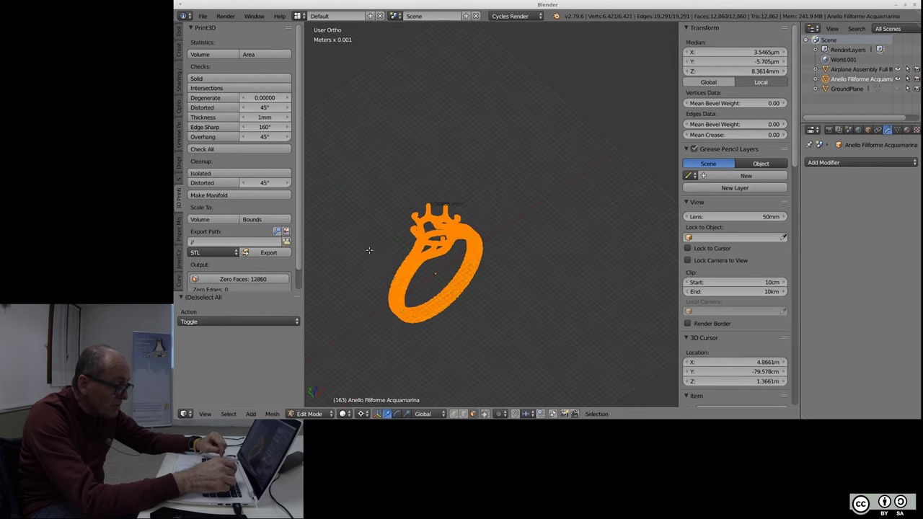
{"action": "scroll", "coordinate": [374, 249], "scroll_direction": "up", "scroll_amount": 2}
{"action": "scroll", "coordinate": [374, 249], "scroll_direction": "up", "scroll_amount": 4}
{"action": "scroll", "coordinate": [374, 249], "scroll_direction": "up", "scroll_amount": 4}
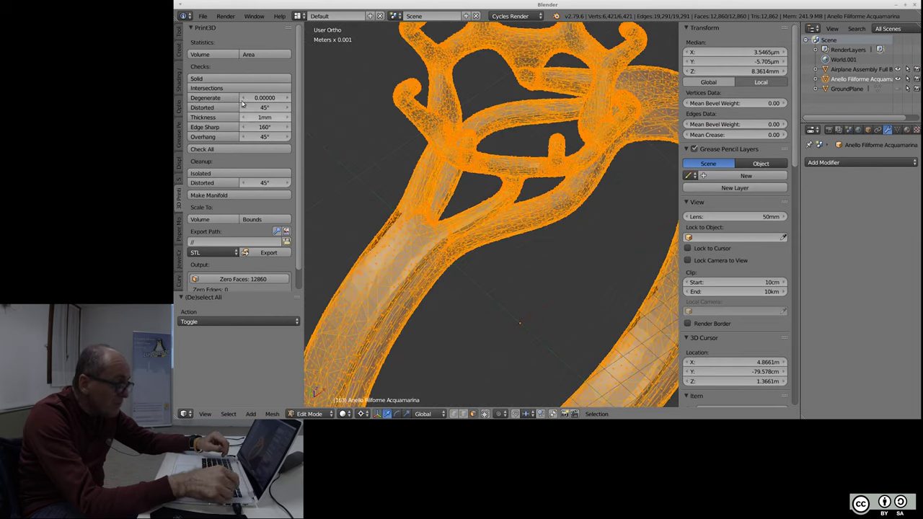
- Enter a Degenerate threshold of 0.00010 after stepping through the Distorted and Thickness fields
{"action": "left_click", "coordinate": [242, 100]}
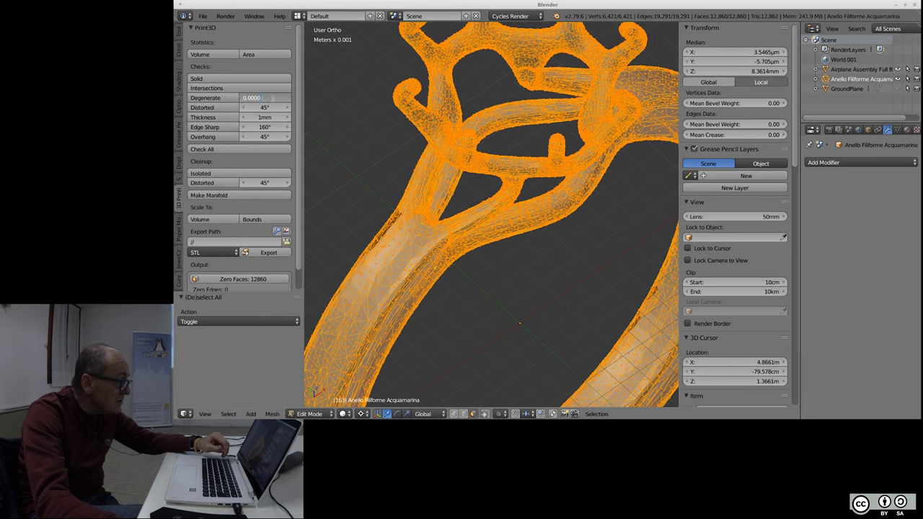
{"action": "key", "text": "Tab"}
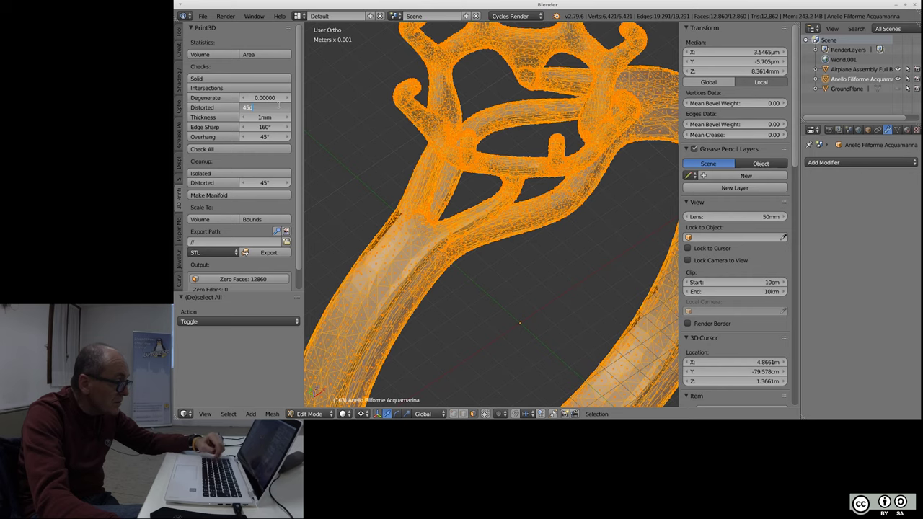
{"action": "key", "text": "Tab"}
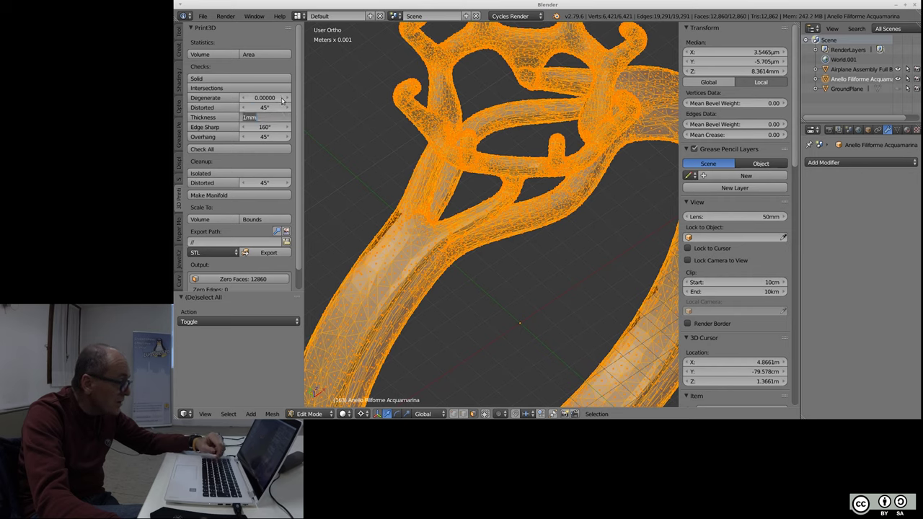
{"action": "key", "text": "Return"}
{"action": "left_click", "coordinate": [272, 98]}
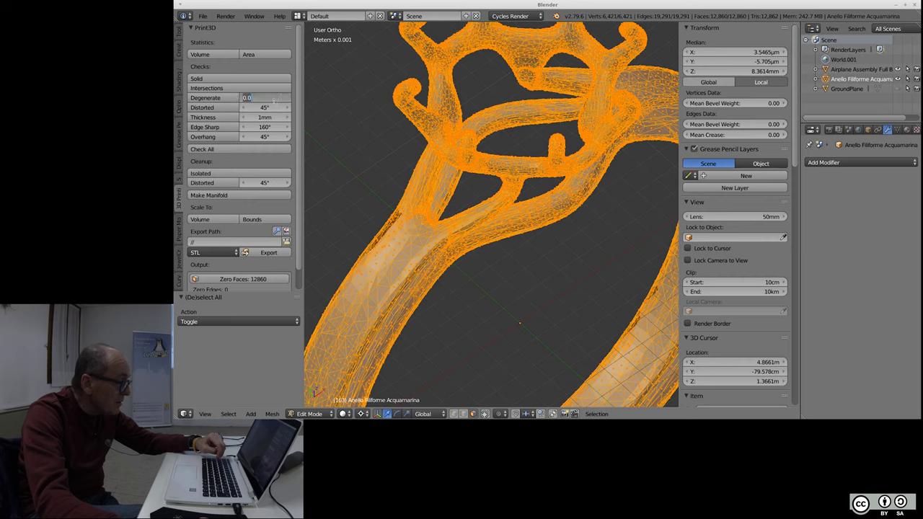
{"action": "key", "text": "Tab"}
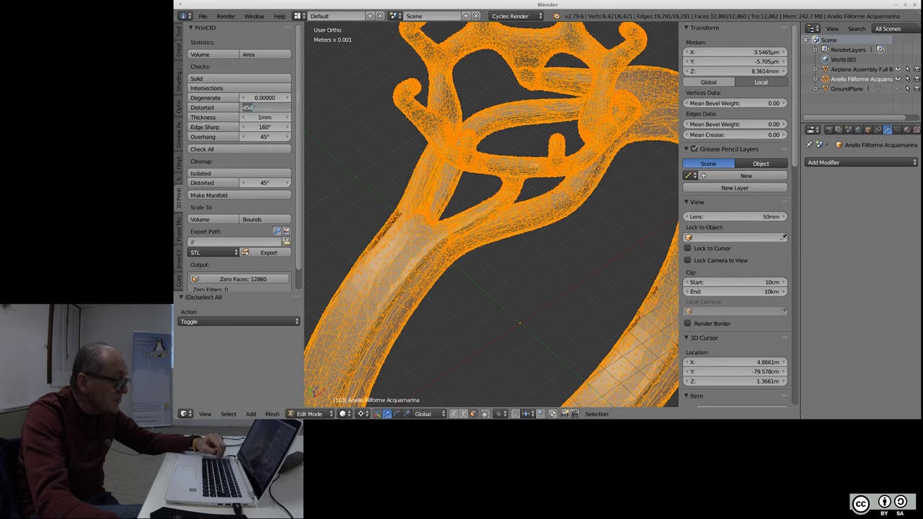
{"action": "left_click", "coordinate": [280, 98]}
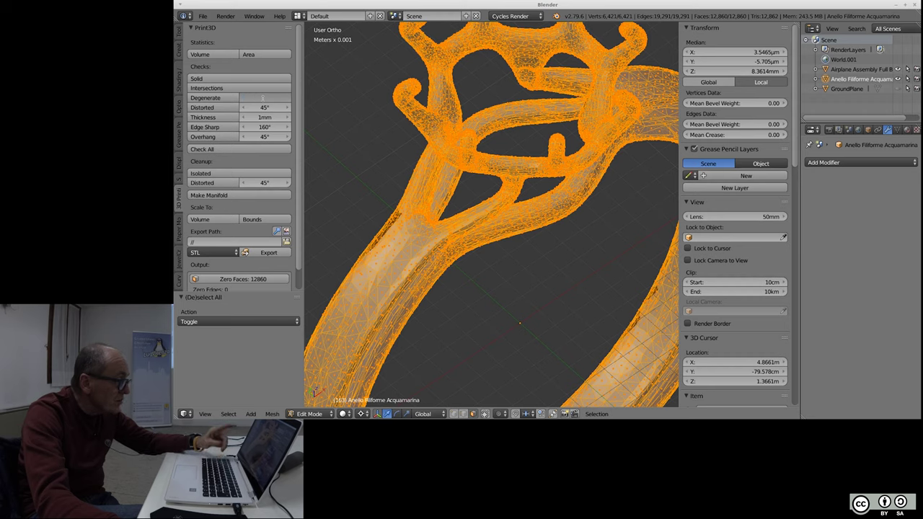
{"action": "type", "text": "0.00010"}
{"action": "key", "text": "Return"}
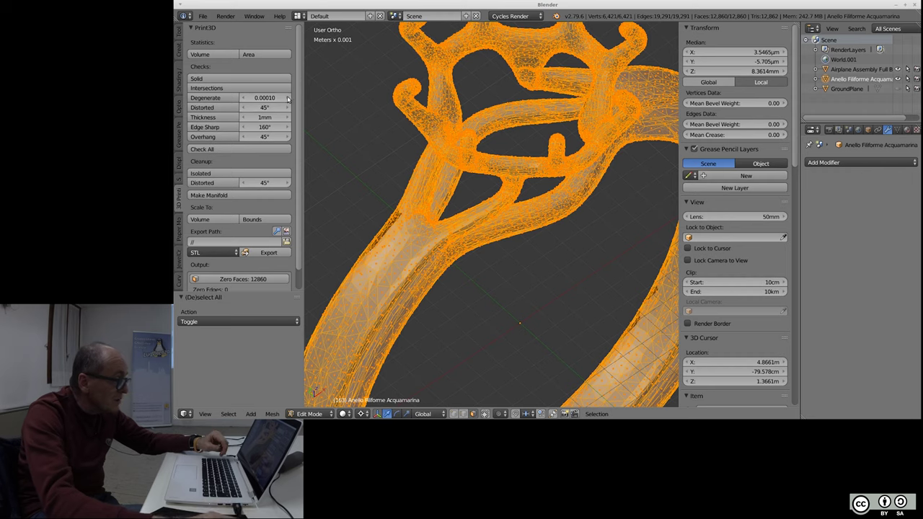
- Correct the Degenerate threshold to 0.00001
{"action": "left_click", "coordinate": [275, 99]}
{"action": "key", "text": "BackSpace"}
{"action": "key", "text": "BackSpace"}
{"action": "key", "text": "BackSpace"}
{"action": "type", "text": "1"}
{"action": "key", "text": "Return"}
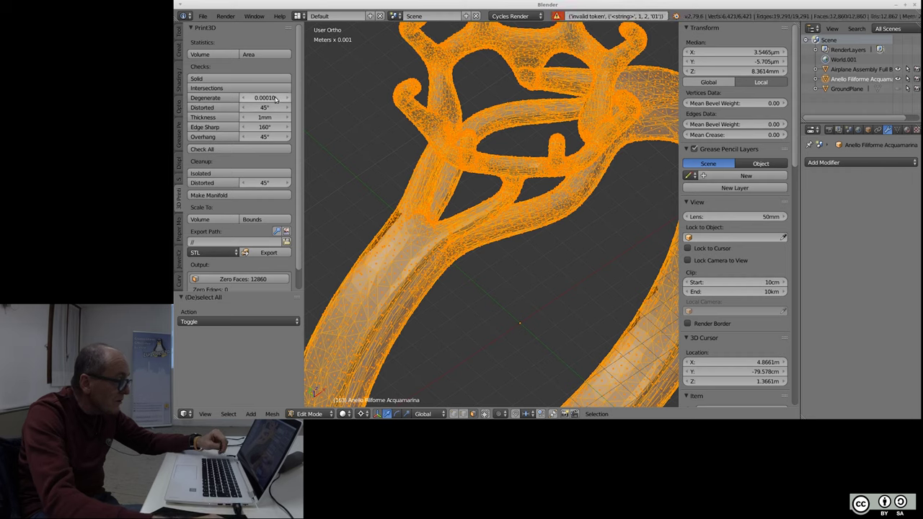
{"action": "left_click", "coordinate": [276, 96]}
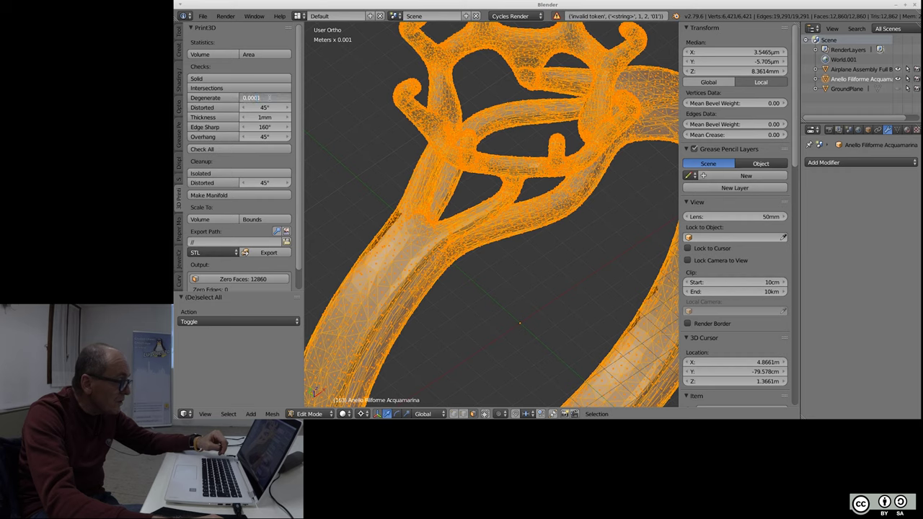
{"action": "type", "text": "1"}
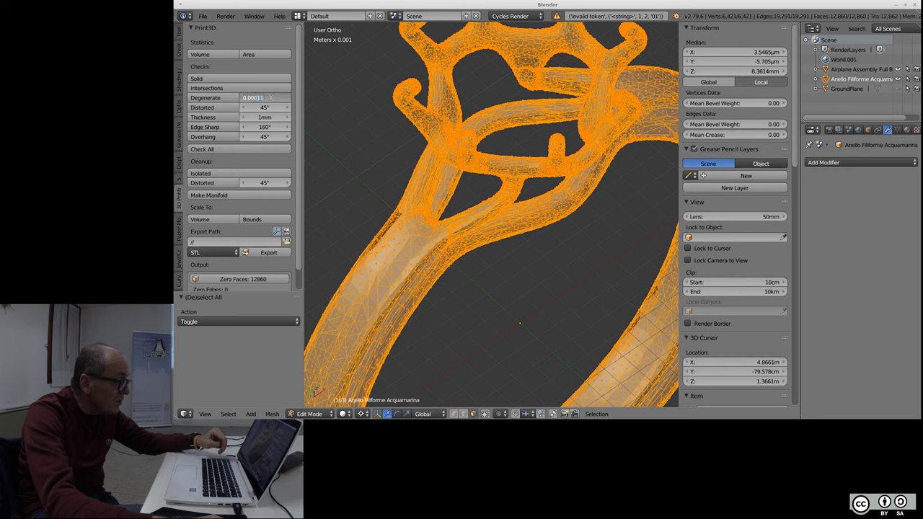
{"action": "key", "text": "Return"}
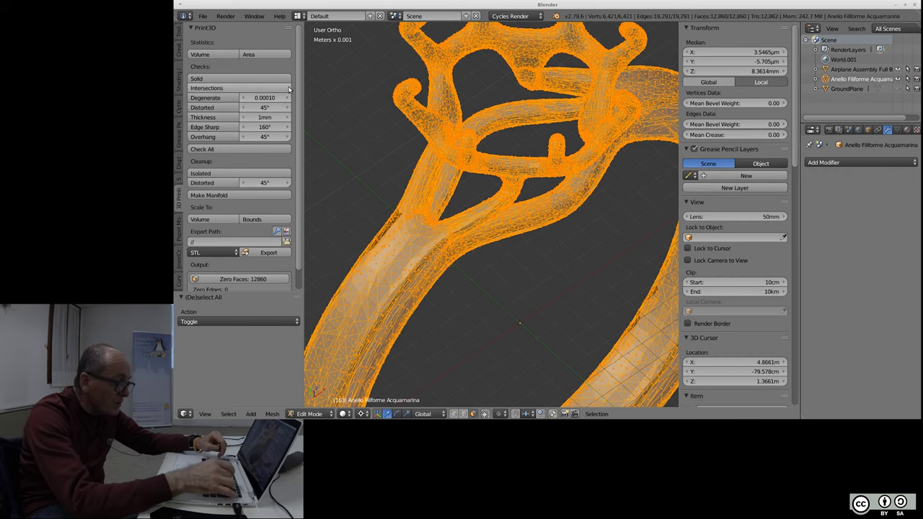
{"action": "left_click", "coordinate": [265, 98]}
{"action": "type", "text": "0.00"}
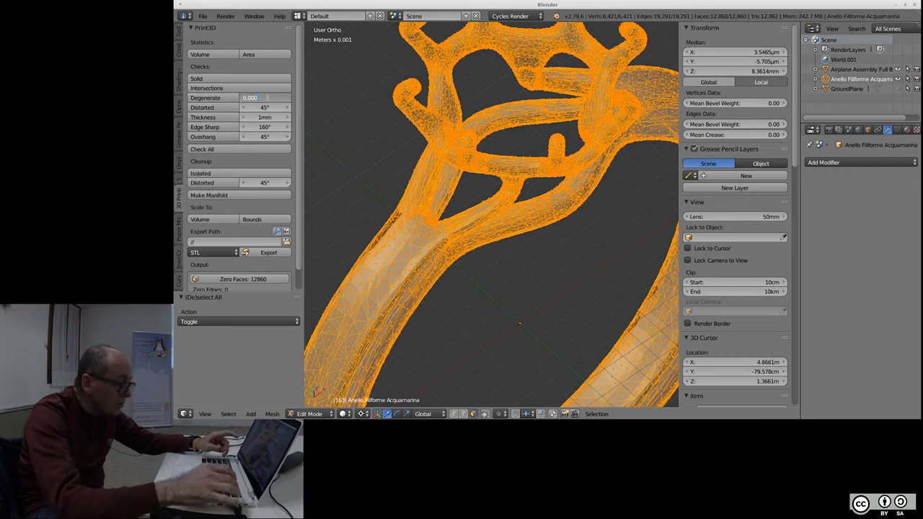
{"action": "type", "text": "01"}
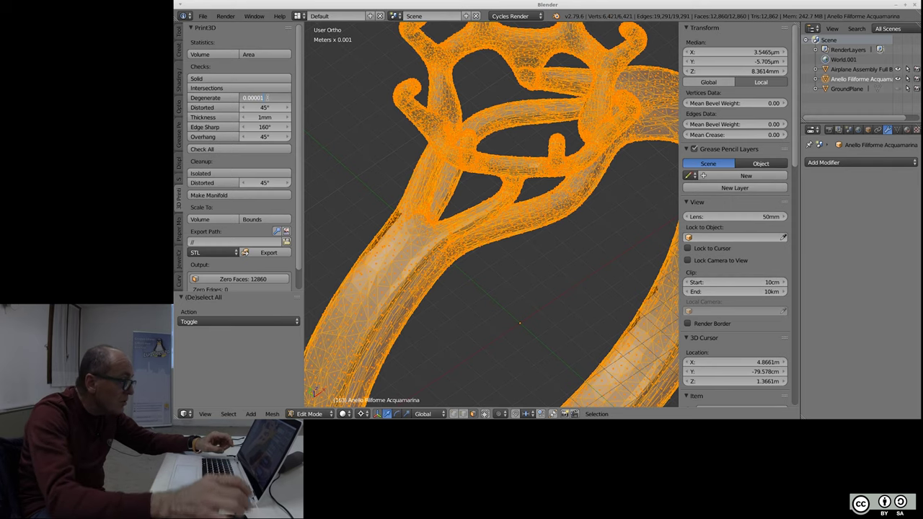
{"action": "key", "text": "Return"}
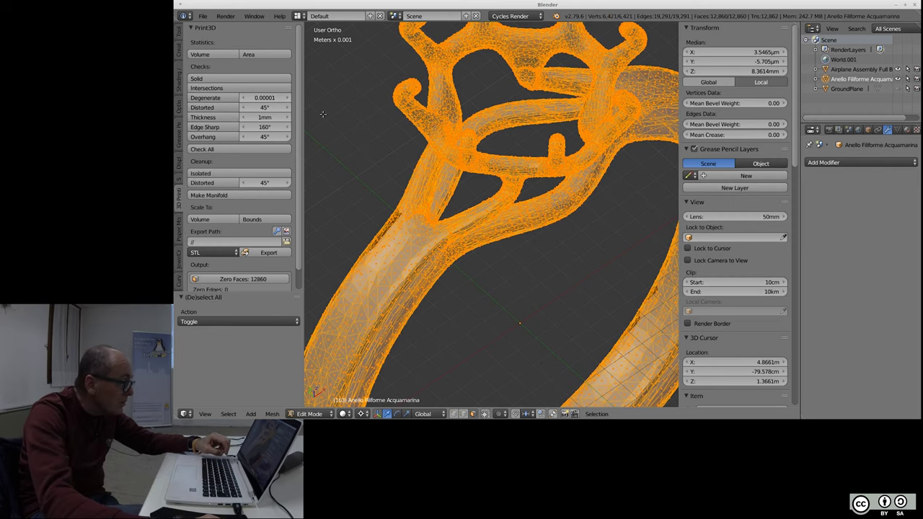
{"action": "scroll", "coordinate": [353, 127], "scroll_direction": "down", "scroll_amount": 4}
{"action": "scroll", "coordinate": [375, 155], "scroll_direction": "down", "scroll_amount": 3}
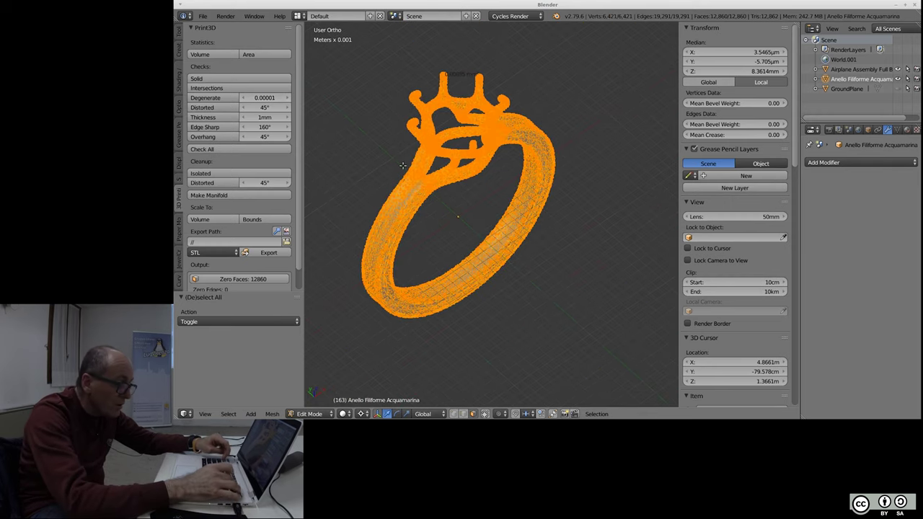
- Collapse and re-expand the 3D printing checks panel, reselecting the whole ring mesh
{"action": "key", "text": "a"}
{"action": "key", "text": "a"}
{"action": "key", "text": "a"}
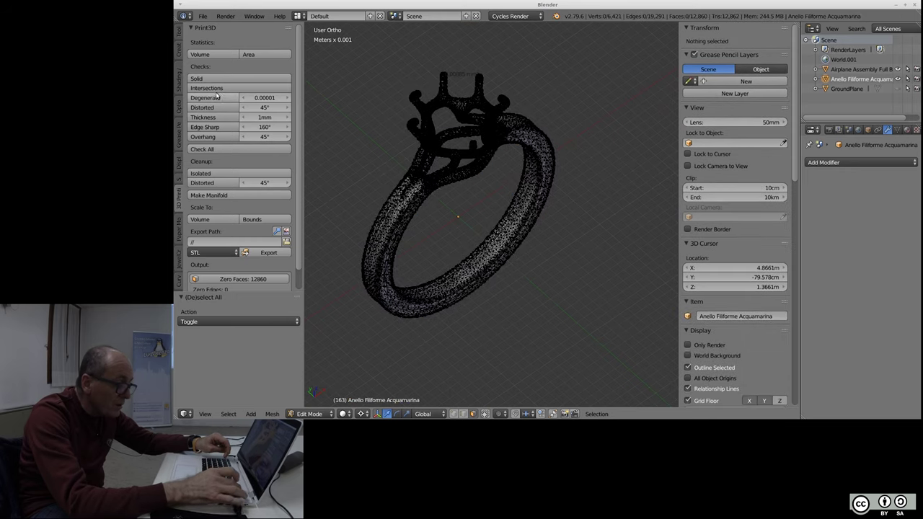
{"action": "left_click", "coordinate": [193, 29]}
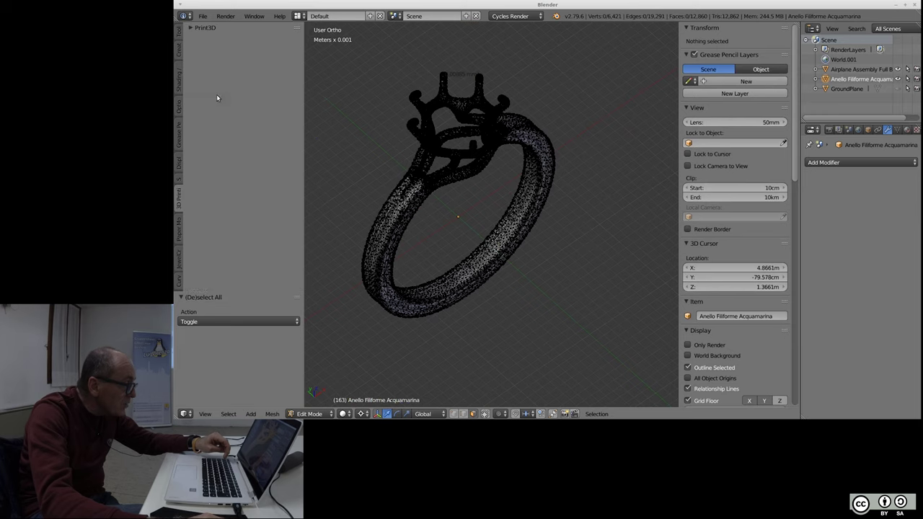
{"action": "left_click", "coordinate": [204, 27]}
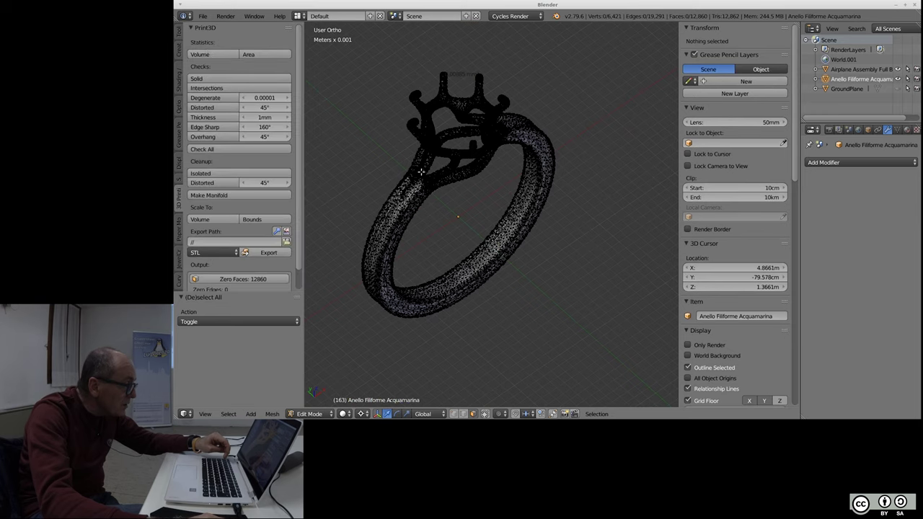
{"action": "key", "text": "a"}
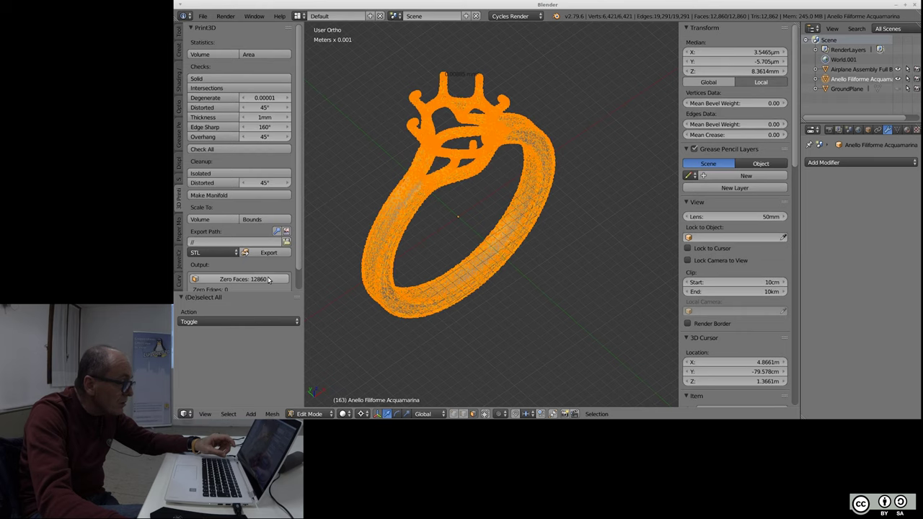
{"action": "left_click", "coordinate": [190, 28]}
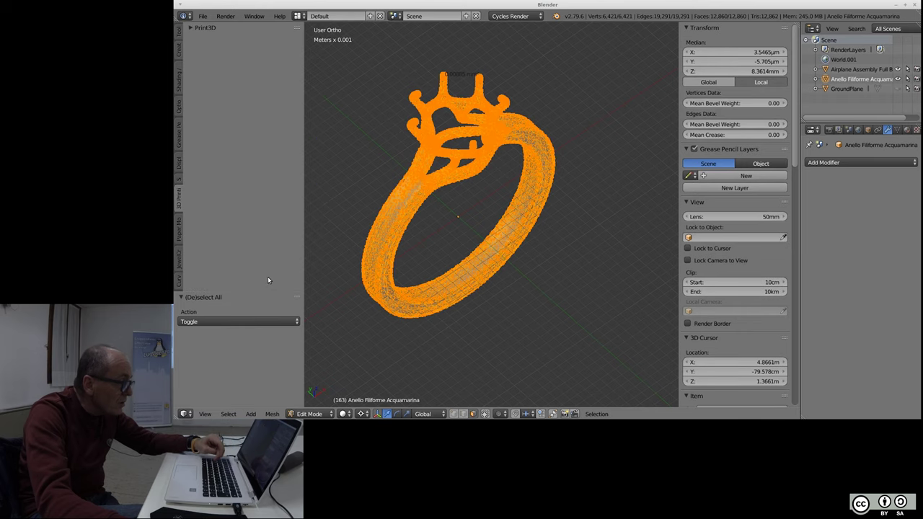
{"action": "left_click", "coordinate": [190, 29]}
- Reselect the whole ring mesh, zoom in and out, and return to Object Mode
{"action": "key", "text": "a"}
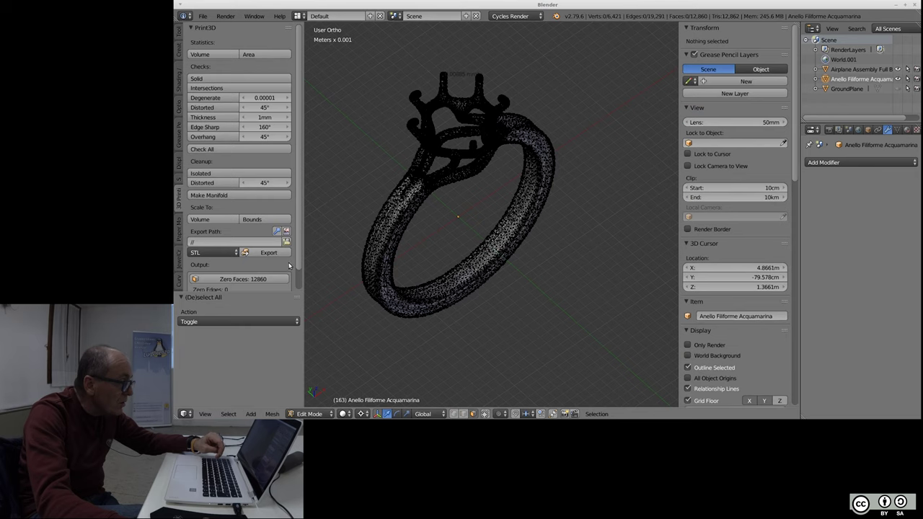
{"action": "key", "text": "a"}
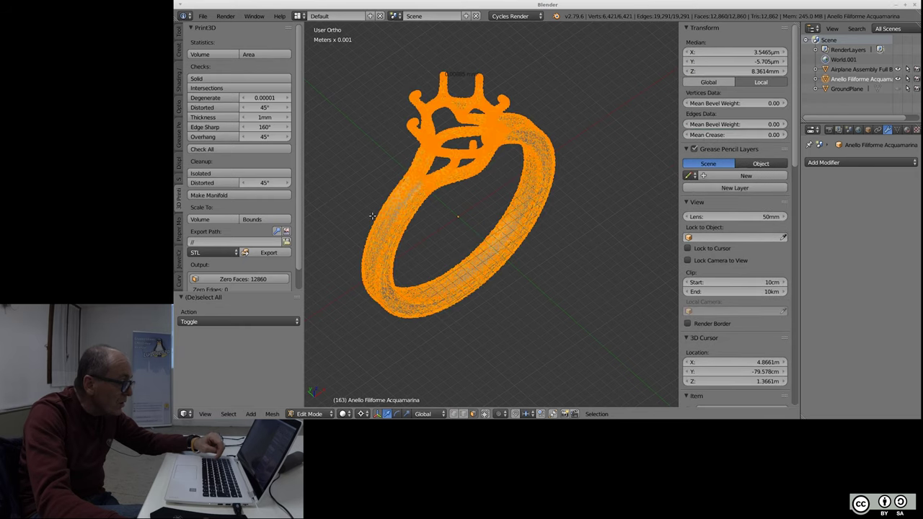
{"action": "scroll", "coordinate": [373, 217], "scroll_direction": "up", "scroll_amount": 5}
{"action": "scroll", "coordinate": [415, 219], "scroll_direction": "up", "scroll_amount": 5}
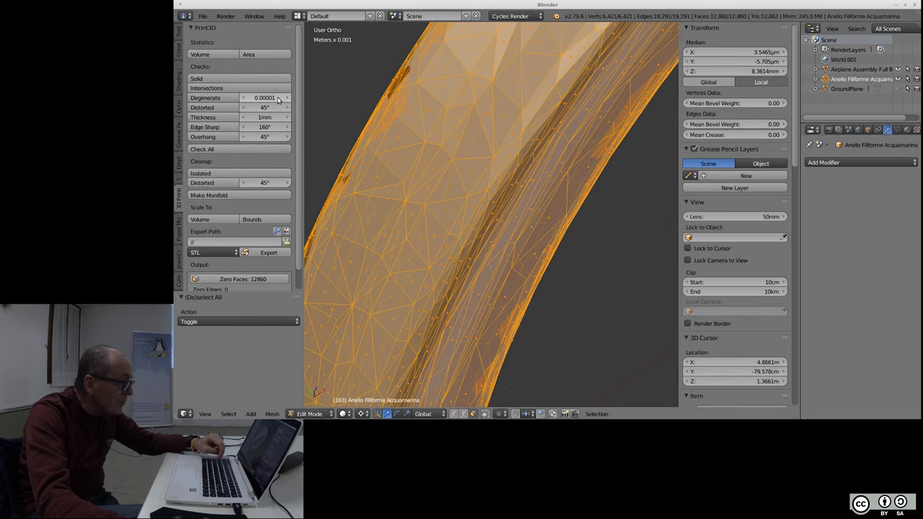
{"action": "scroll", "coordinate": [423, 229], "scroll_direction": "down", "scroll_amount": 3}
{"action": "scroll", "coordinate": [422, 230], "scroll_direction": "down", "scroll_amount": 5}
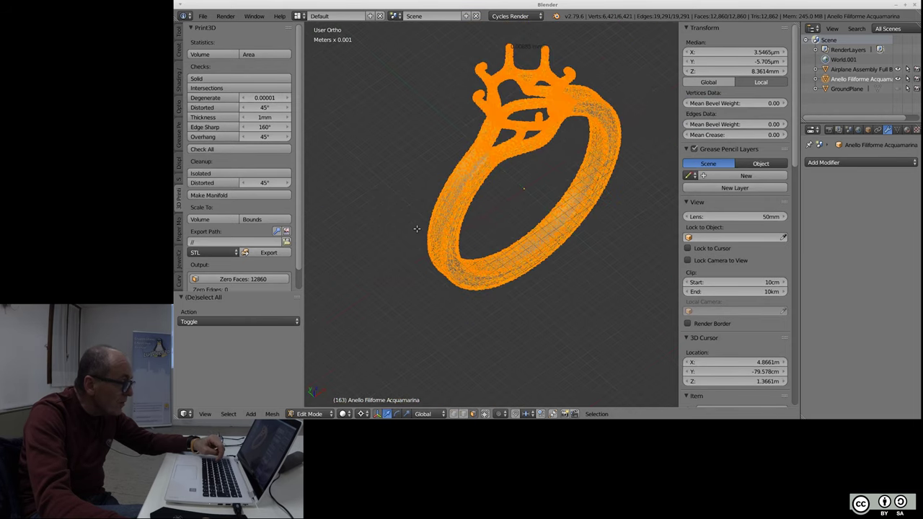
{"action": "key", "text": "Tab"}
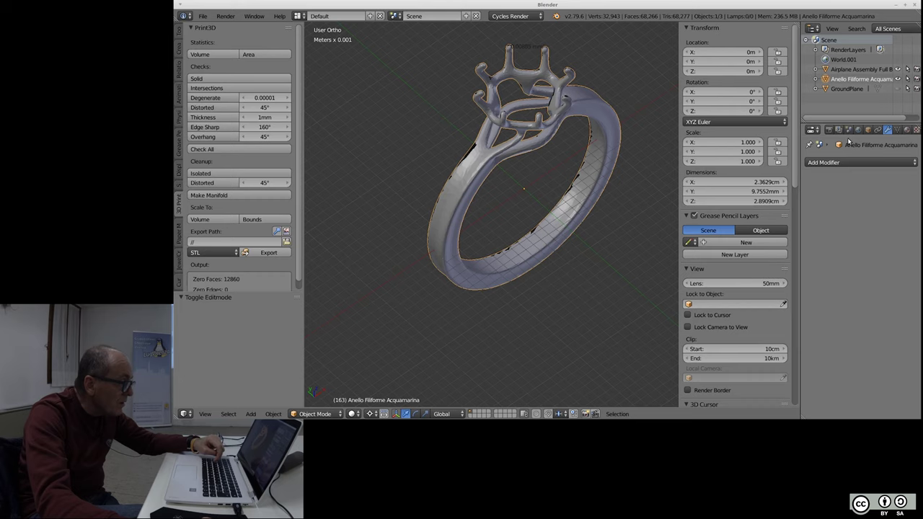
- Open the Add Modifier list and dismiss it without adding one, then show all open windows
{"action": "left_click", "coordinate": [891, 163]}
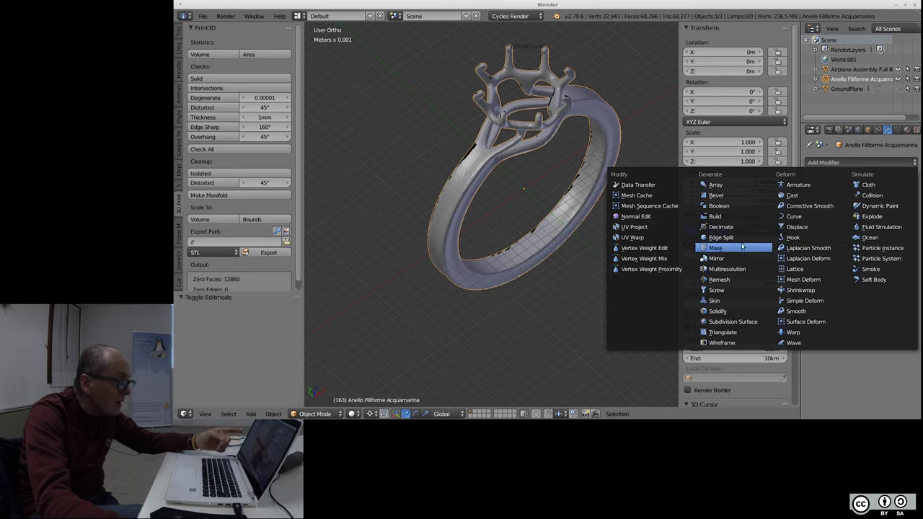
{"action": "left_click", "coordinate": [583, 272]}
{"action": "left_click", "coordinate": [583, 272]}
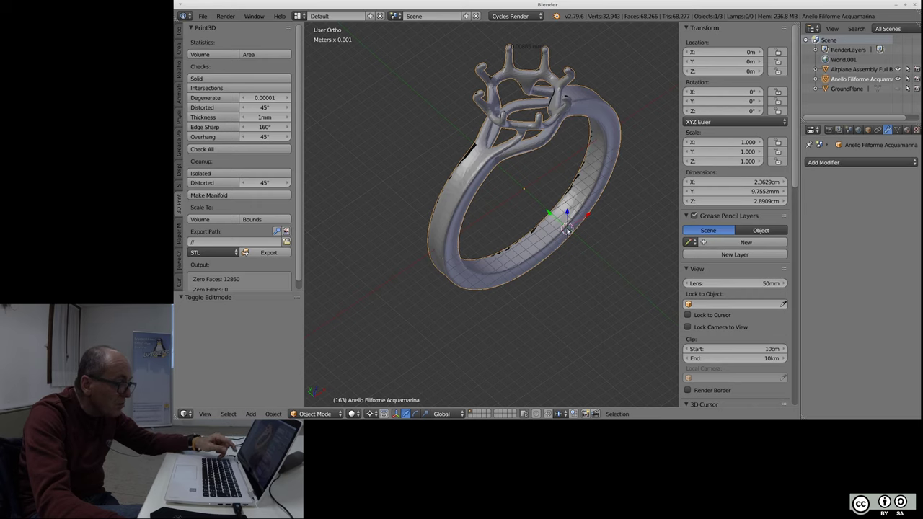
{"action": "key", "text": "ctrl+alt+Down"}
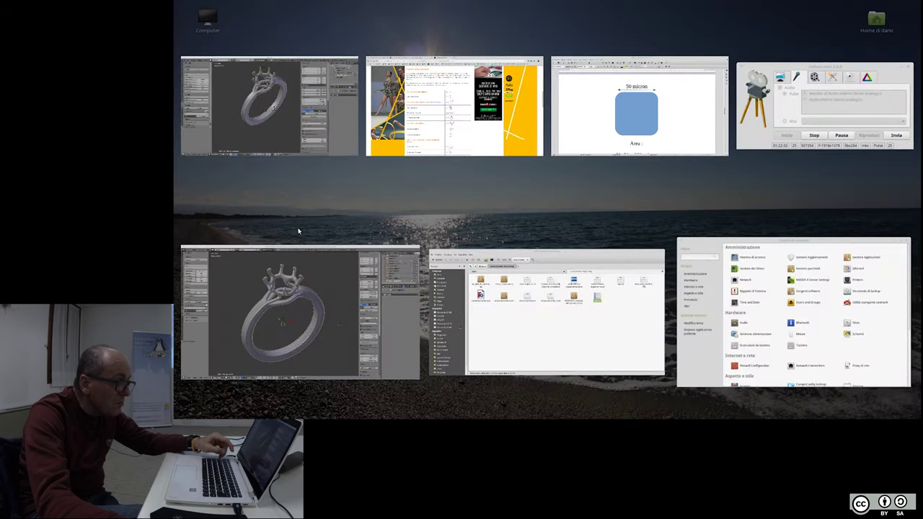
- Switch to the second Blender window holding the ring project
{"action": "left_click", "coordinate": [269, 137]}
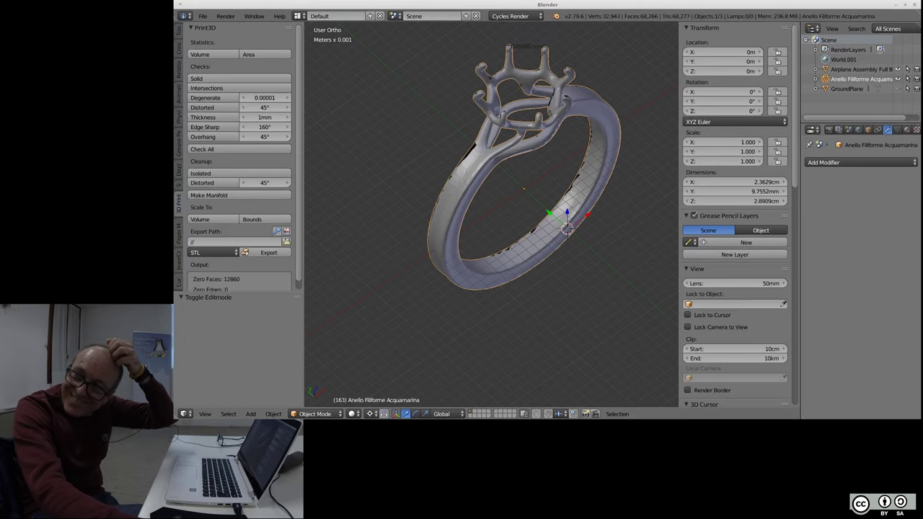
{"action": "key", "text": "ctrl+alt+Down"}
{"action": "left_click", "coordinate": [317, 318]}
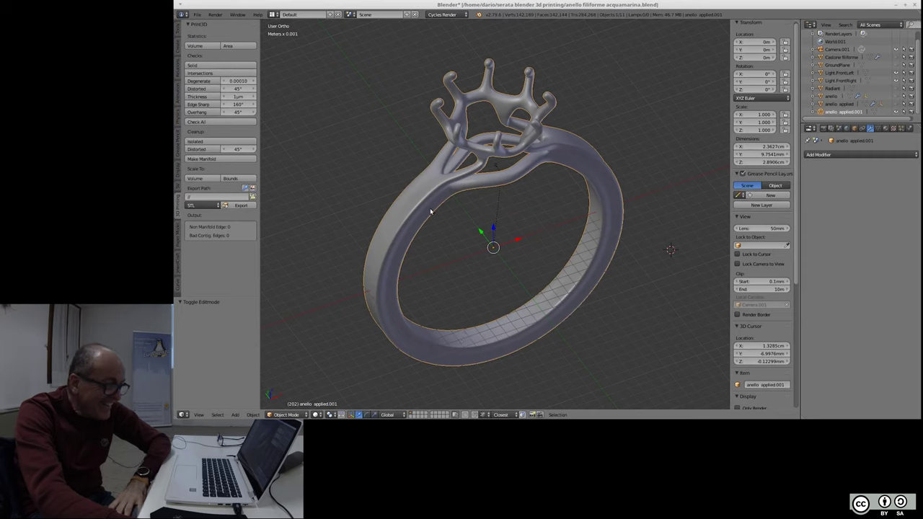
- Inspect the ring's mesh up close in Edit Mode, then frame it in Object Mode
{"action": "key", "text": "Tab"}
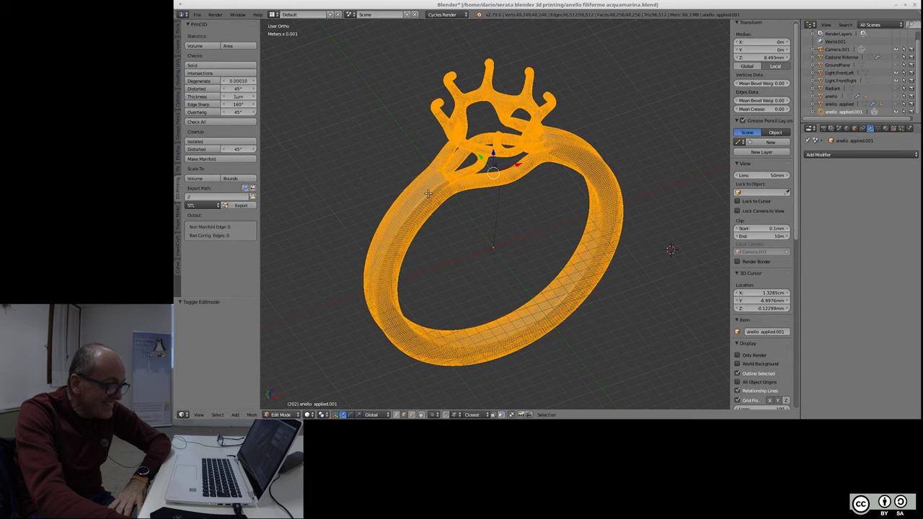
{"action": "scroll", "coordinate": [424, 196], "scroll_direction": "up", "scroll_amount": 1}
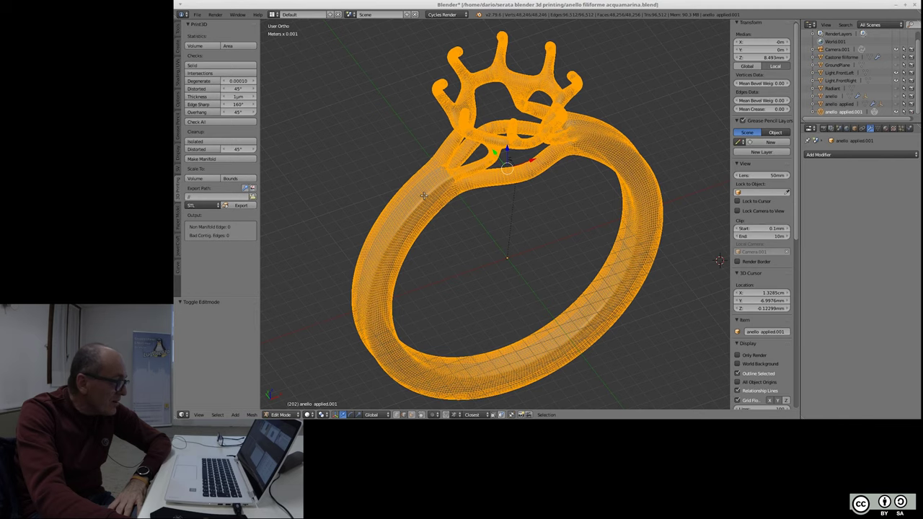
{"action": "scroll", "coordinate": [381, 357], "scroll_direction": "down", "scroll_amount": 1}
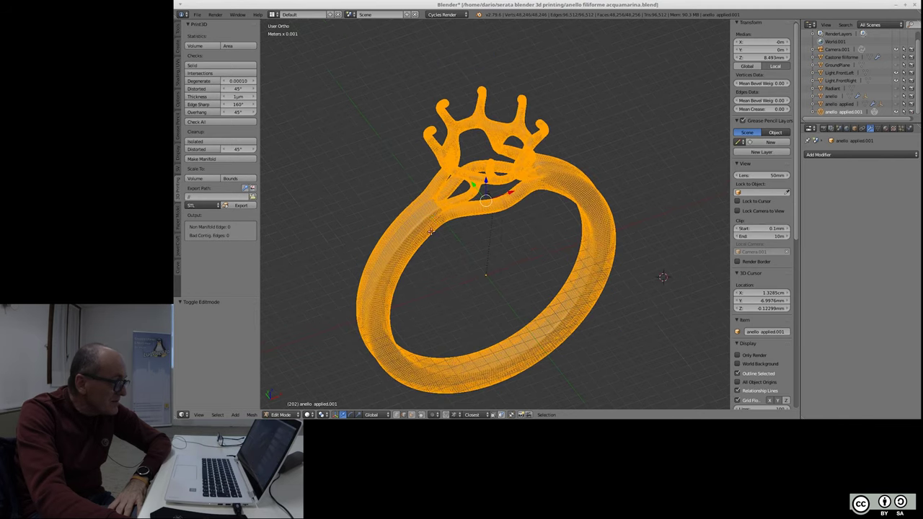
{"action": "scroll", "coordinate": [481, 110], "scroll_direction": "up", "scroll_amount": 2}
{"action": "scroll", "coordinate": [481, 112], "scroll_direction": "up", "scroll_amount": 2}
{"action": "scroll", "coordinate": [482, 116], "scroll_direction": "up", "scroll_amount": 3}
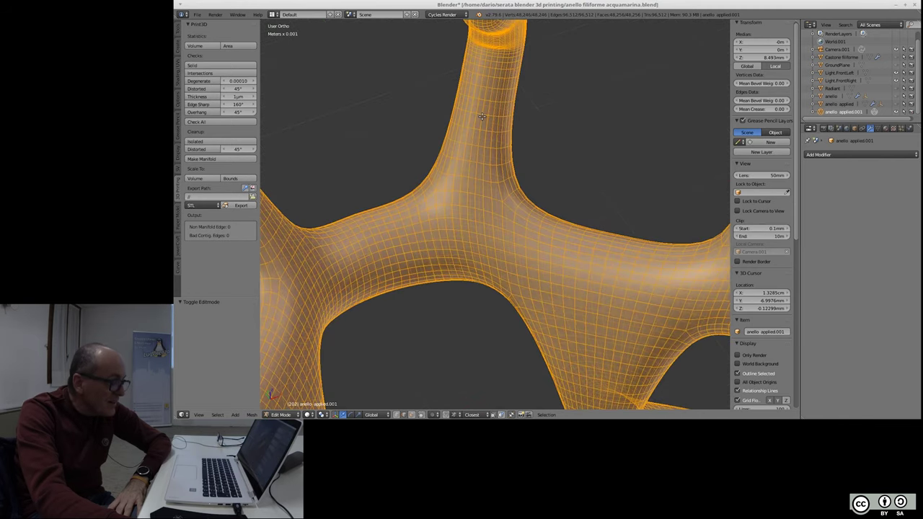
{"action": "scroll", "coordinate": [481, 119], "scroll_direction": "down", "scroll_amount": 1}
{"action": "scroll", "coordinate": [482, 119], "scroll_direction": "down", "scroll_amount": 3}
{"action": "scroll", "coordinate": [505, 120], "scroll_direction": "down", "scroll_amount": 3}
{"action": "scroll", "coordinate": [546, 122], "scroll_direction": "down", "scroll_amount": 3}
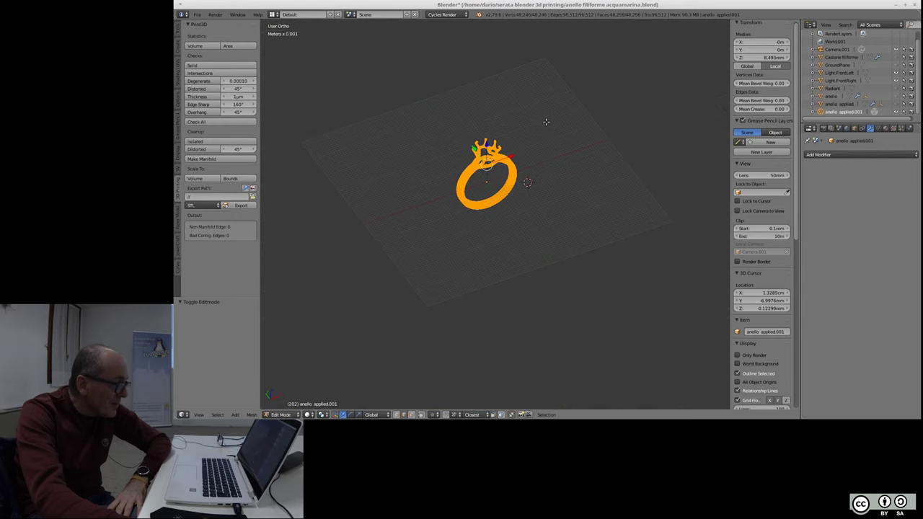
{"action": "key", "text": "Tab"}
{"action": "key", "text": "KP_Decimal"}
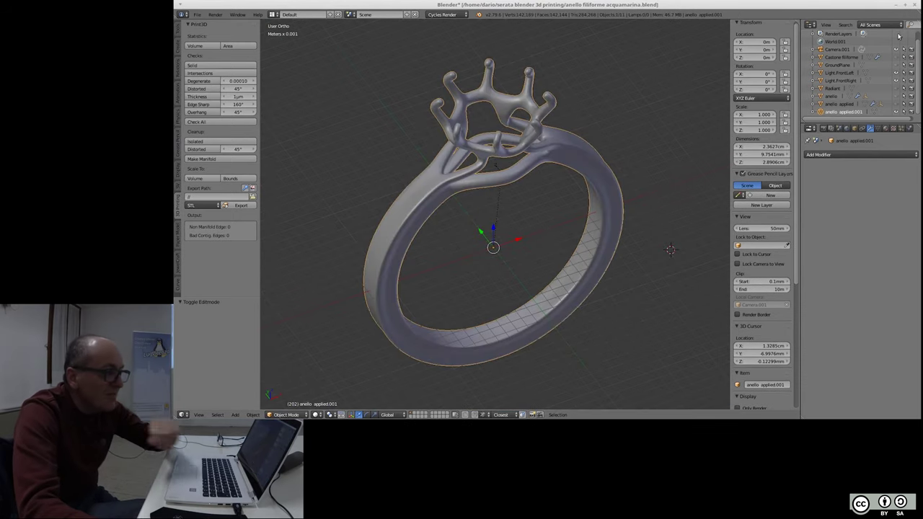
- Select anello applied.001, inspect its mesh in Edit Mode, and hide it from the viewport
{"action": "left_click", "coordinate": [845, 112]}
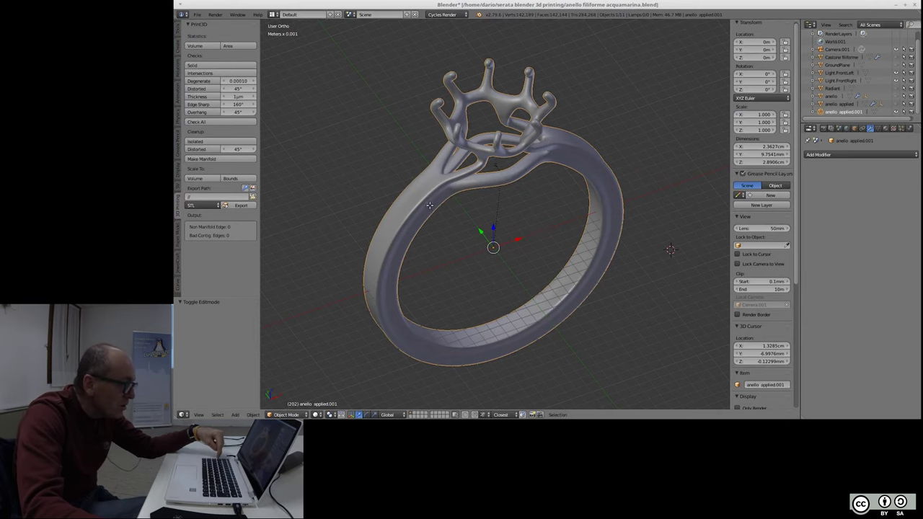
{"action": "key", "text": "Tab"}
{"action": "scroll", "coordinate": [424, 195], "scroll_direction": "up", "scroll_amount": 1}
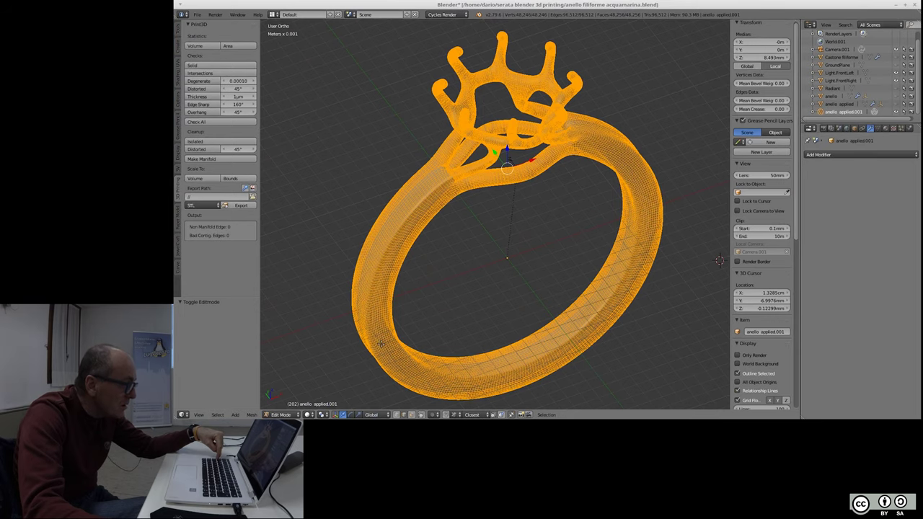
{"action": "scroll", "coordinate": [382, 344], "scroll_direction": "down", "scroll_amount": 1}
{"action": "scroll", "coordinate": [477, 122], "scroll_direction": "up", "scroll_amount": 2}
{"action": "scroll", "coordinate": [477, 121], "scroll_direction": "up", "scroll_amount": 3}
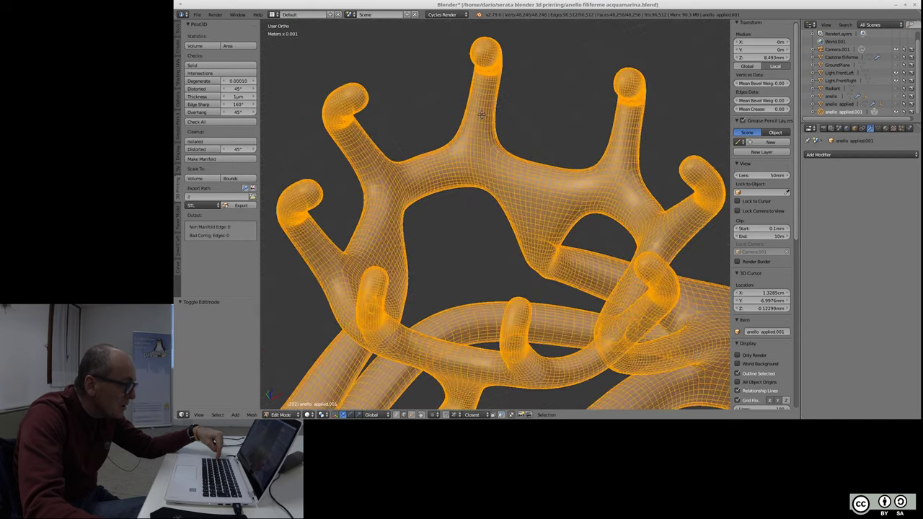
{"action": "scroll", "coordinate": [480, 120], "scroll_direction": "up", "scroll_amount": 5}
{"action": "scroll", "coordinate": [481, 118], "scroll_direction": "up", "scroll_amount": 1}
{"action": "scroll", "coordinate": [482, 118], "scroll_direction": "down", "scroll_amount": 4}
{"action": "scroll", "coordinate": [482, 118], "scroll_direction": "down", "scroll_amount": 3}
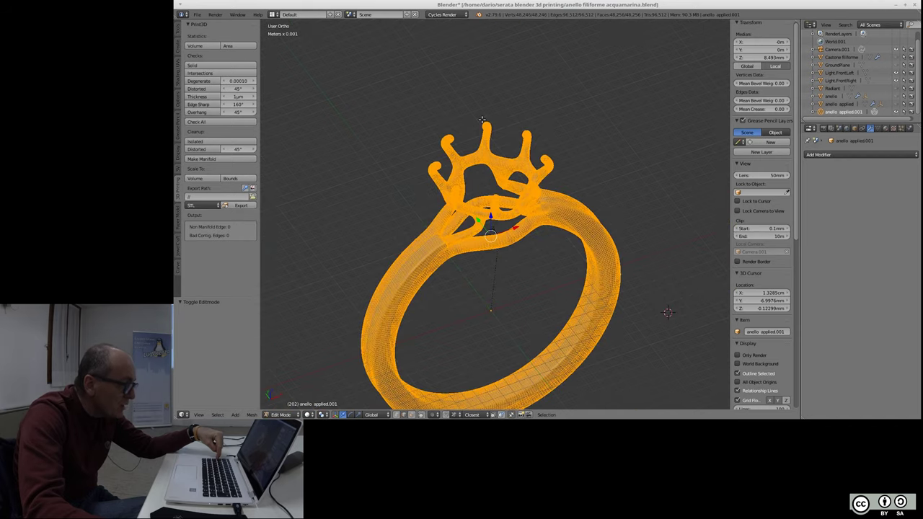
{"action": "scroll", "coordinate": [544, 119], "scroll_direction": "down", "scroll_amount": 2}
{"action": "key", "text": "Tab"}
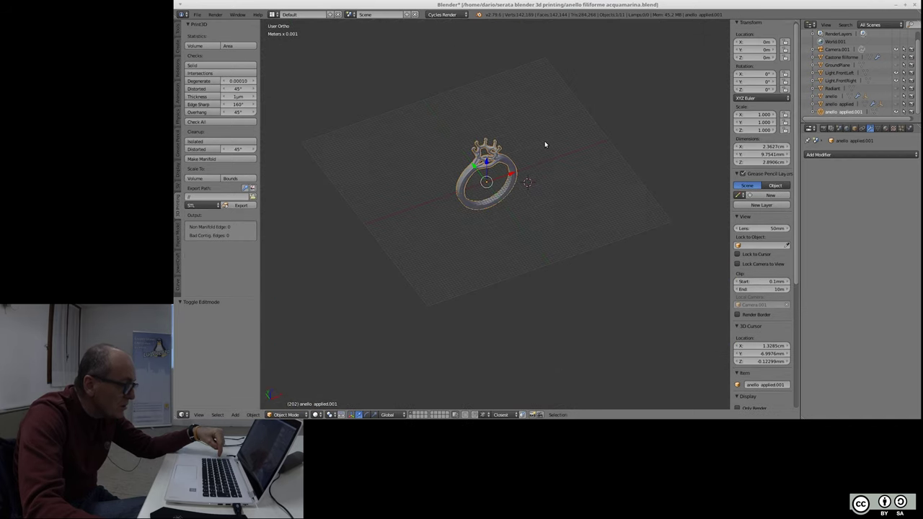
{"action": "left_click", "coordinate": [896, 114]}
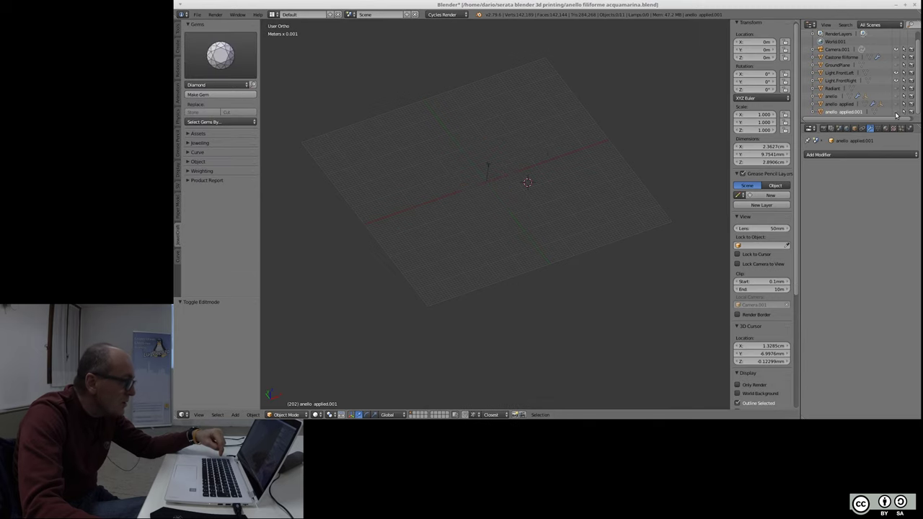
- Import anello filiforme acquamarina.stl through the Stl (.stl) importer
{"action": "left_click", "coordinate": [197, 15]}
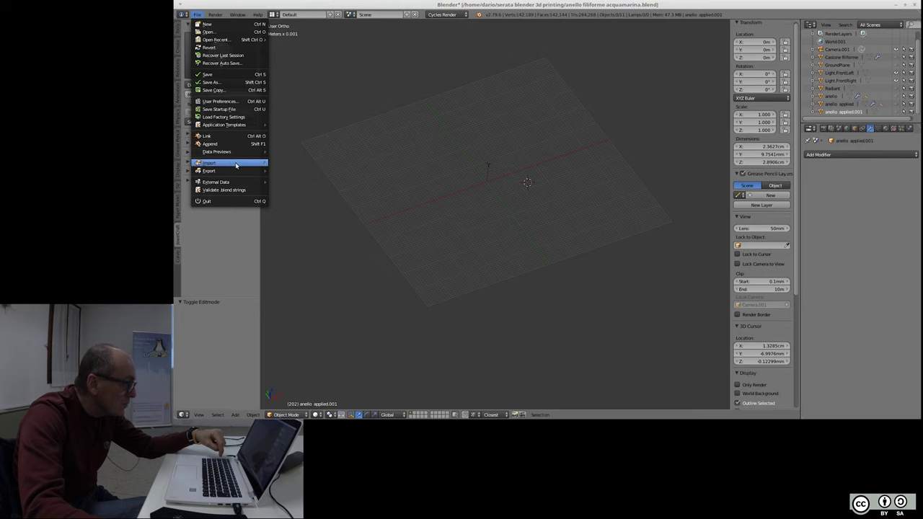
{"action": "mouse_move", "coordinate": [209, 163]}
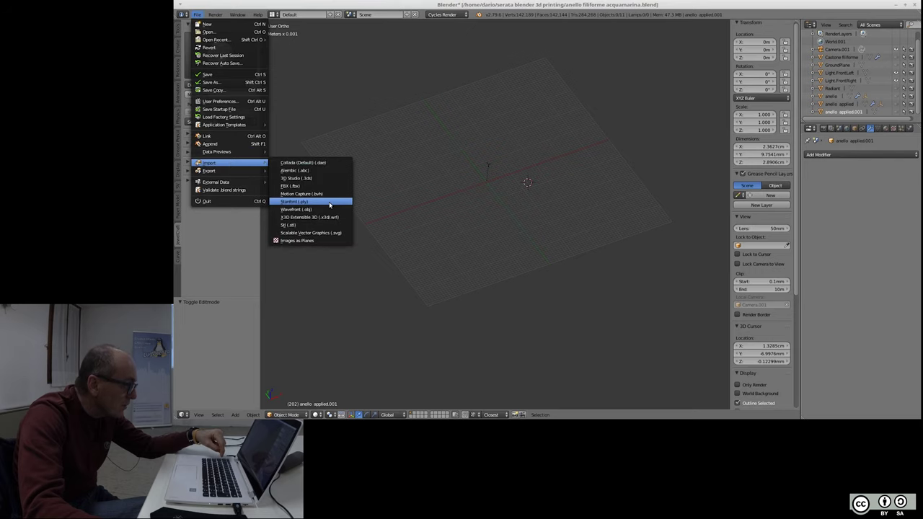
{"action": "left_click", "coordinate": [324, 225]}
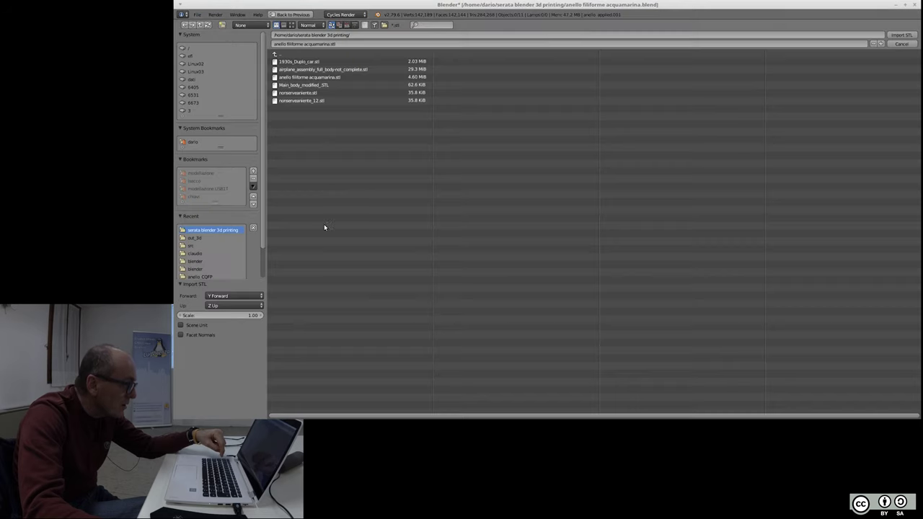
{"action": "left_click", "coordinate": [339, 76]}
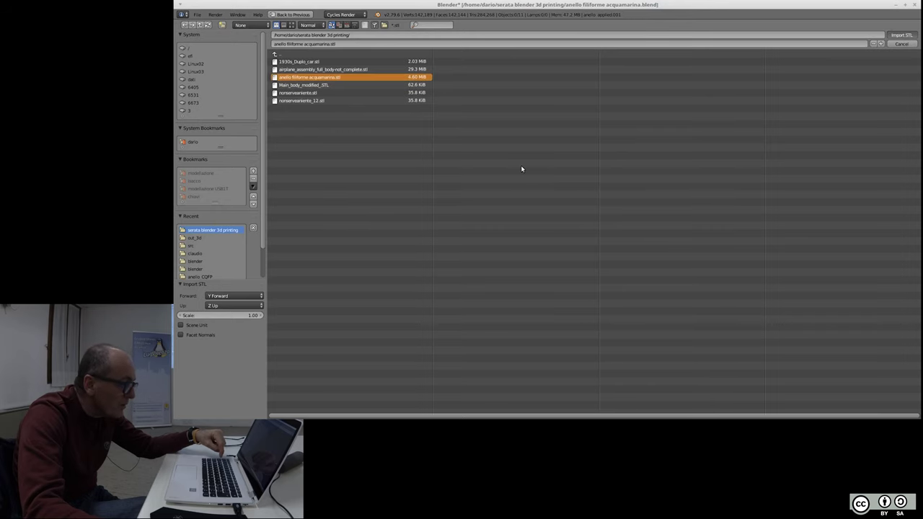
{"action": "key", "text": "Return"}
{"action": "scroll", "coordinate": [484, 155], "scroll_direction": "up", "scroll_amount": 5}
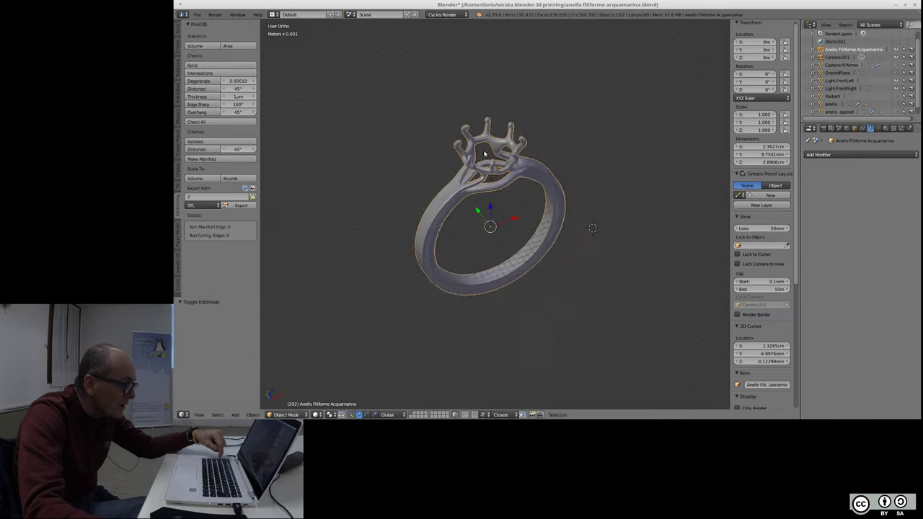
- Run the Intersections and Degenerate checks on the imported ring, finding 0 zero-area faces and 0 zero-length edges
{"action": "scroll", "coordinate": [519, 169], "scroll_direction": "up", "scroll_amount": 2}
{"action": "scroll", "coordinate": [550, 180], "scroll_direction": "up", "scroll_amount": 1}
{"action": "scroll", "coordinate": [505, 176], "scroll_direction": "up", "scroll_amount": 2}
{"action": "scroll", "coordinate": [439, 171], "scroll_direction": "up", "scroll_amount": 4}
{"action": "scroll", "coordinate": [441, 170], "scroll_direction": "down", "scroll_amount": 3}
{"action": "scroll", "coordinate": [441, 170], "scroll_direction": "down", "scroll_amount": 4}
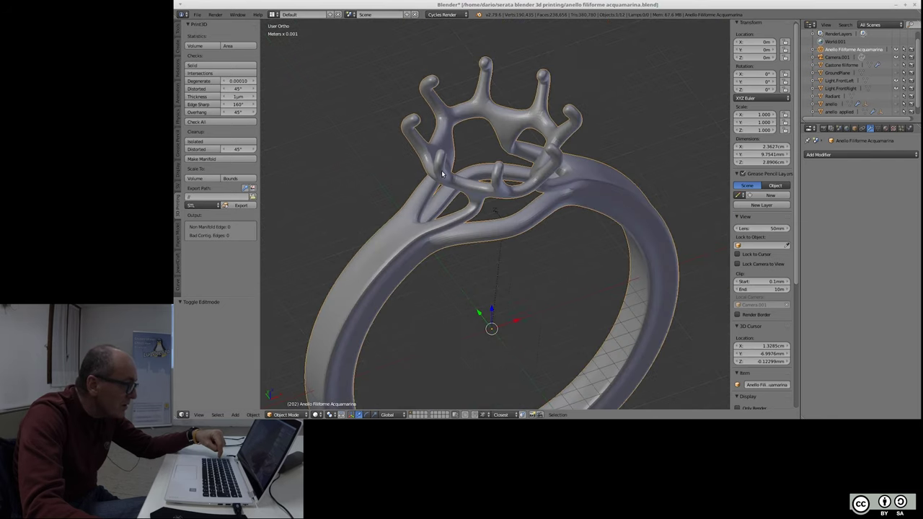
{"action": "scroll", "coordinate": [442, 172], "scroll_direction": "down", "scroll_amount": 1}
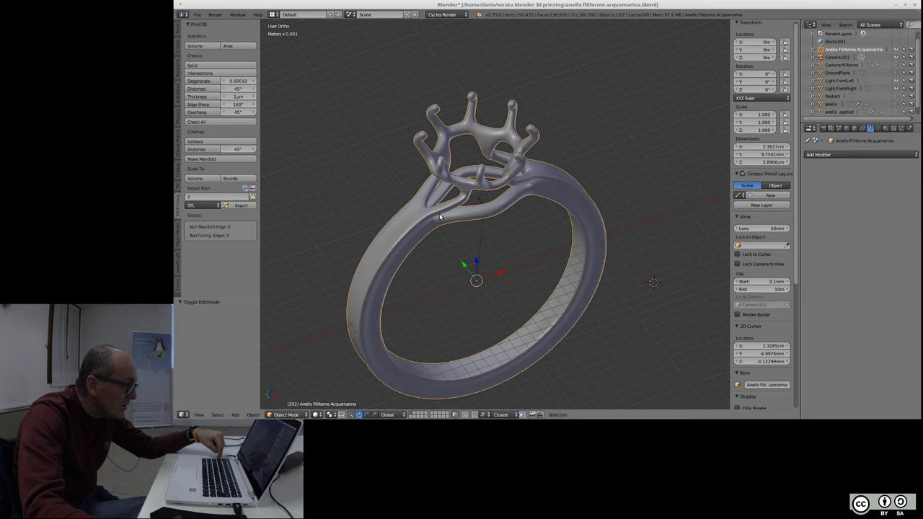
{"action": "key", "text": "Tab"}
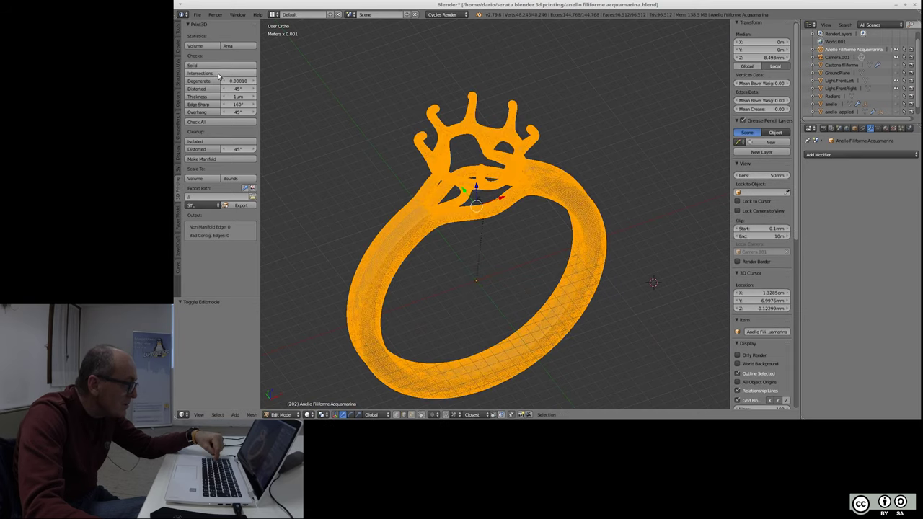
{"action": "left_click", "coordinate": [219, 74]}
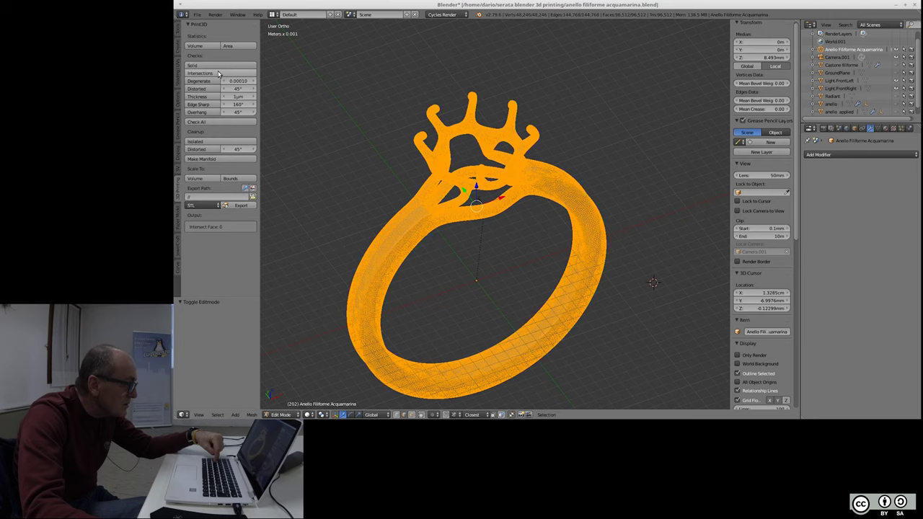
{"action": "left_click", "coordinate": [205, 81]}
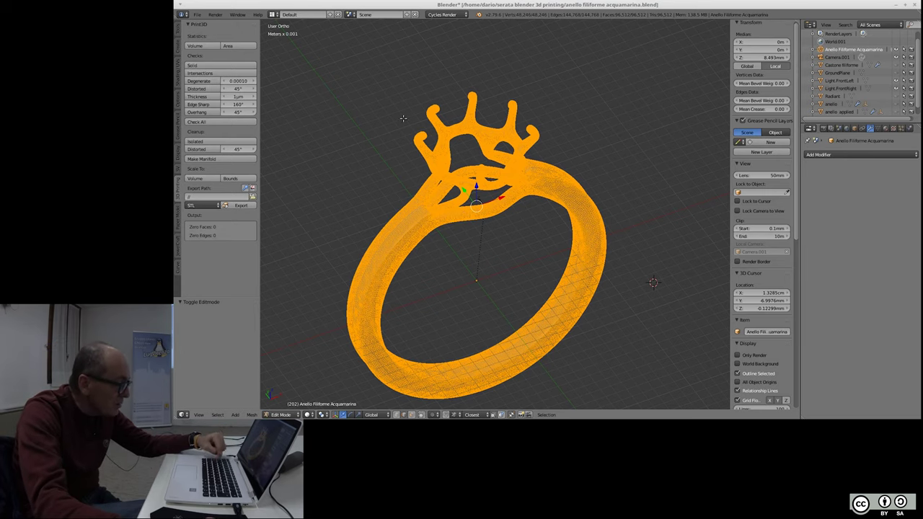
{"action": "key", "text": "Tab"}
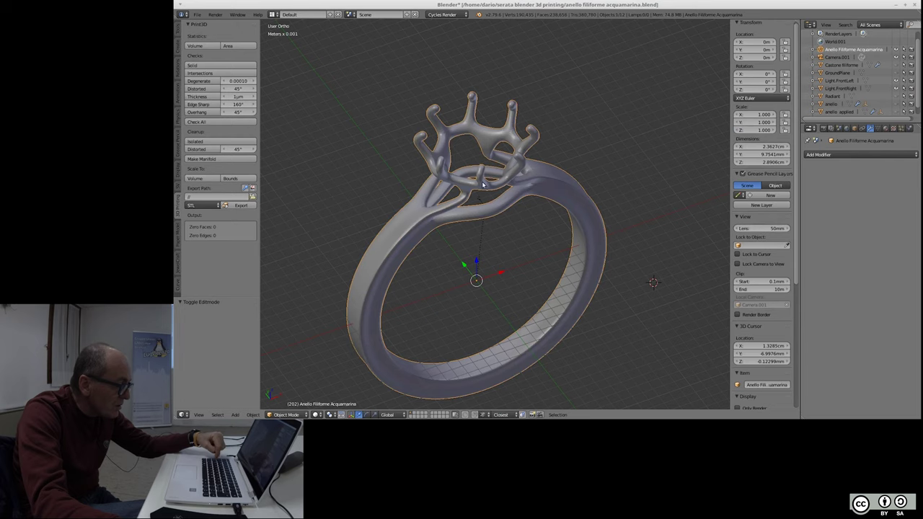
{"action": "key", "text": "Tab"}
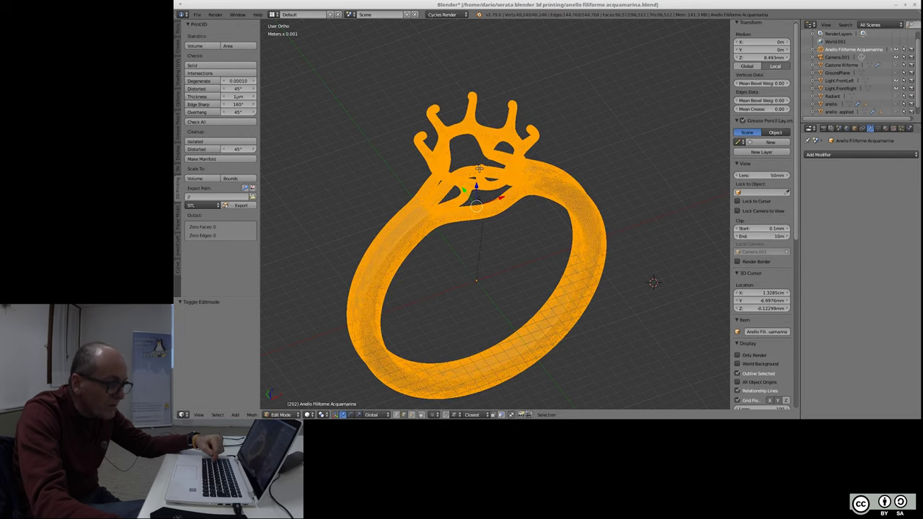
- Show the Scene properties with unit settings and deselect all ring geometry in Edit Mode
{"action": "left_click", "coordinate": [840, 127]}
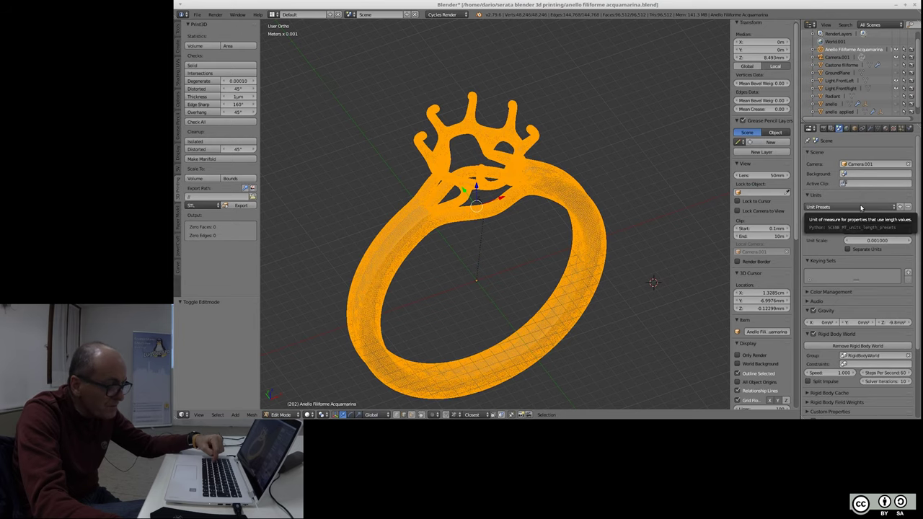
{"action": "scroll", "coordinate": [439, 181], "scroll_direction": "up", "scroll_amount": 1}
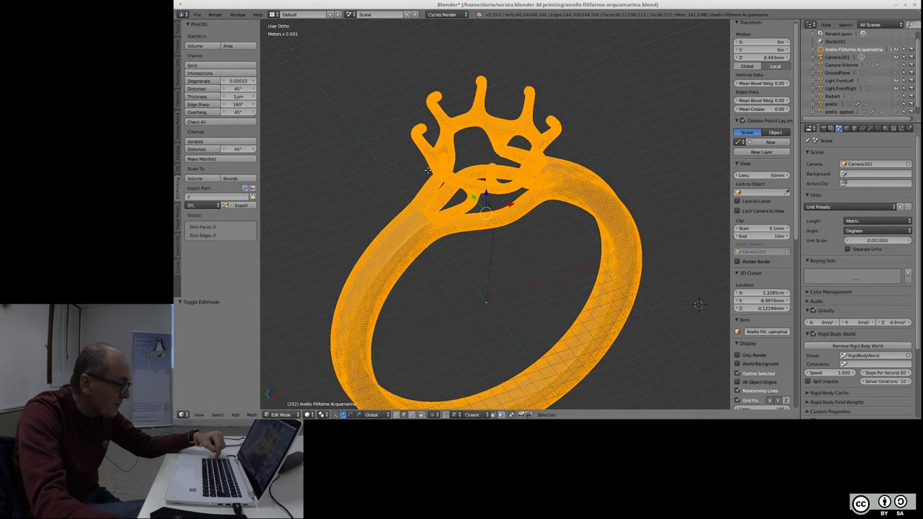
{"action": "scroll", "coordinate": [445, 185], "scroll_direction": "up", "scroll_amount": 4}
{"action": "key", "text": "Tab"}
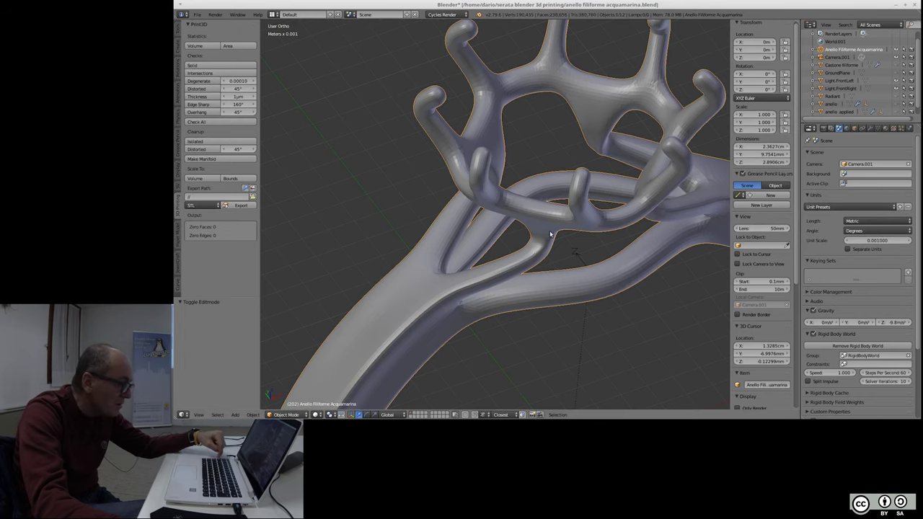
{"action": "key", "text": "Tab"}
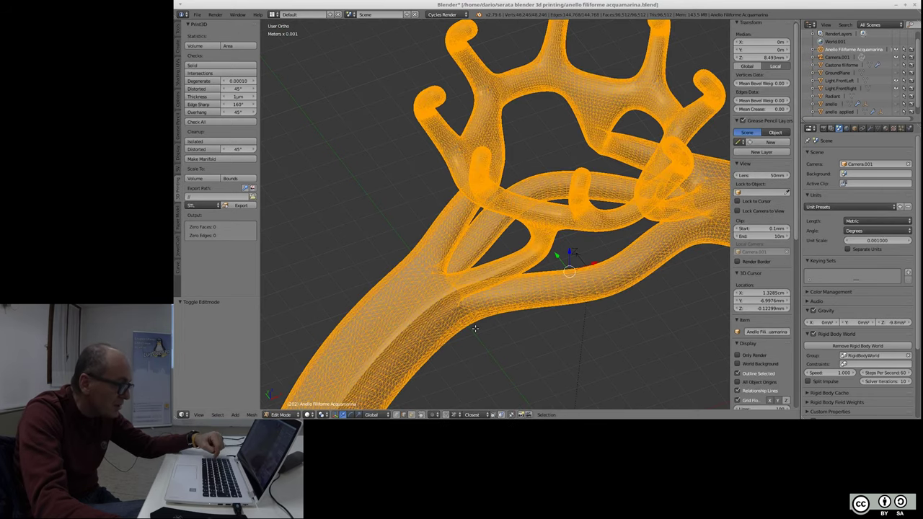
{"action": "key", "text": "a"}
- Zoom and orbit in on the top prongs of the intertwined loops
{"action": "scroll", "coordinate": [417, 375], "scroll_direction": "up", "scroll_amount": 1}
{"action": "scroll", "coordinate": [497, 293], "scroll_direction": "up", "scroll_amount": 3}
{"action": "scroll", "coordinate": [527, 264], "scroll_direction": "up", "scroll_amount": 2}
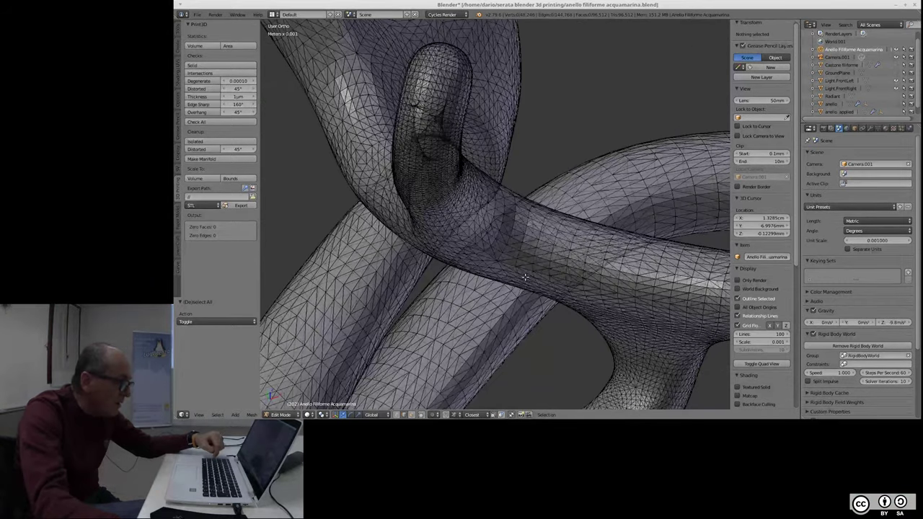
{"action": "scroll", "coordinate": [532, 292], "scroll_direction": "up", "scroll_amount": 1}
{"action": "middle_click_drag", "start_coordinate": [533, 292], "coordinate": [507, 269]}
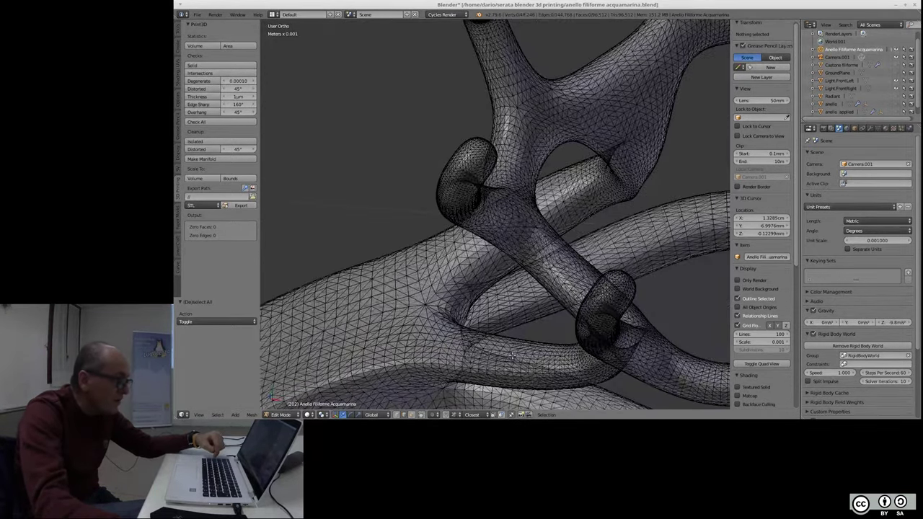
{"action": "middle_click_drag", "start_coordinate": [511, 355], "coordinate": [505, 266]}
{"action": "scroll", "coordinate": [489, 97], "scroll_direction": "up", "scroll_amount": 1}
{"action": "scroll", "coordinate": [498, 159], "scroll_direction": "up", "scroll_amount": 3}
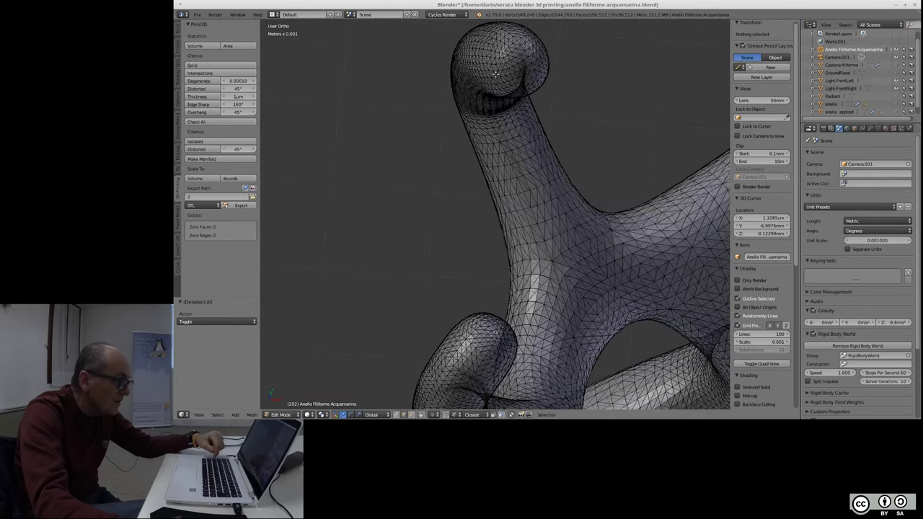
{"action": "scroll", "coordinate": [512, 253], "scroll_direction": "up", "scroll_amount": 2}
{"action": "scroll", "coordinate": [528, 349], "scroll_direction": "down", "scroll_amount": 1}
{"action": "scroll", "coordinate": [523, 108], "scroll_direction": "down", "scroll_amount": 2}
{"action": "scroll", "coordinate": [521, 62], "scroll_direction": "up", "scroll_amount": 1}
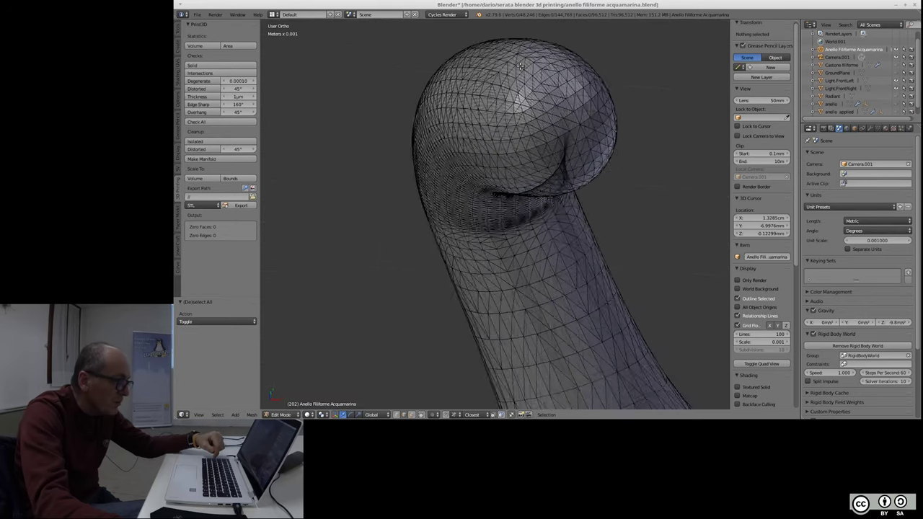
{"action": "scroll", "coordinate": [530, 101], "scroll_direction": "up", "scroll_amount": 2}
{"action": "scroll", "coordinate": [541, 137], "scroll_direction": "up", "scroll_amount": 2}
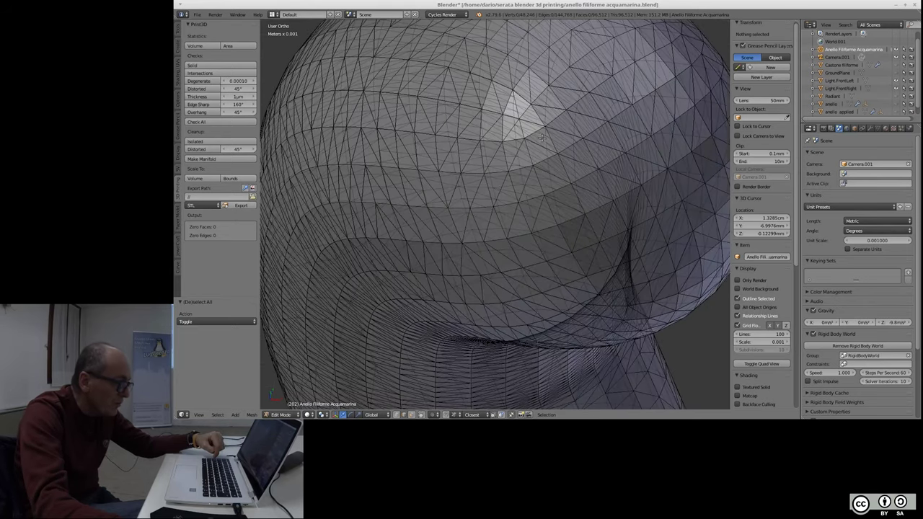
- Limit selection to visible, select part of a prong's ball tip, and change the select mode
{"action": "left_click", "coordinate": [422, 414]}
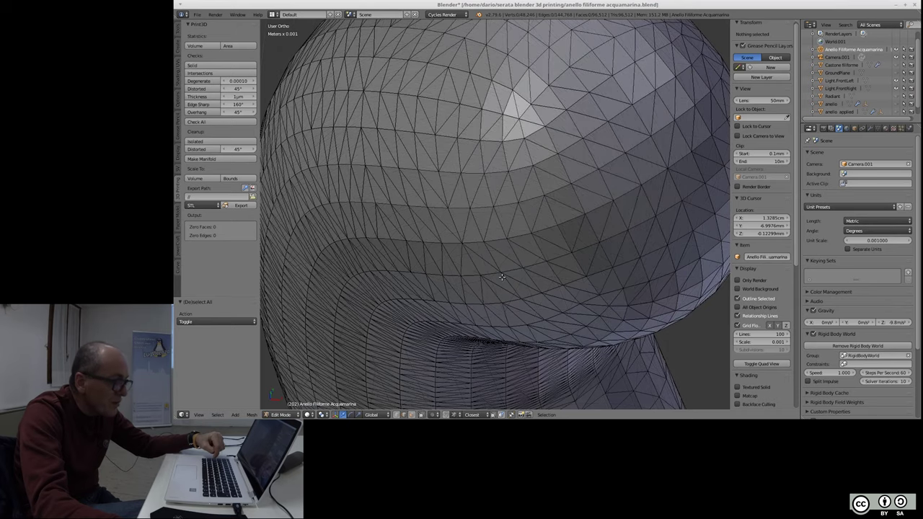
{"action": "scroll", "coordinate": [502, 276], "scroll_direction": "down", "scroll_amount": 2}
{"action": "right_click", "coordinate": [531, 206]}
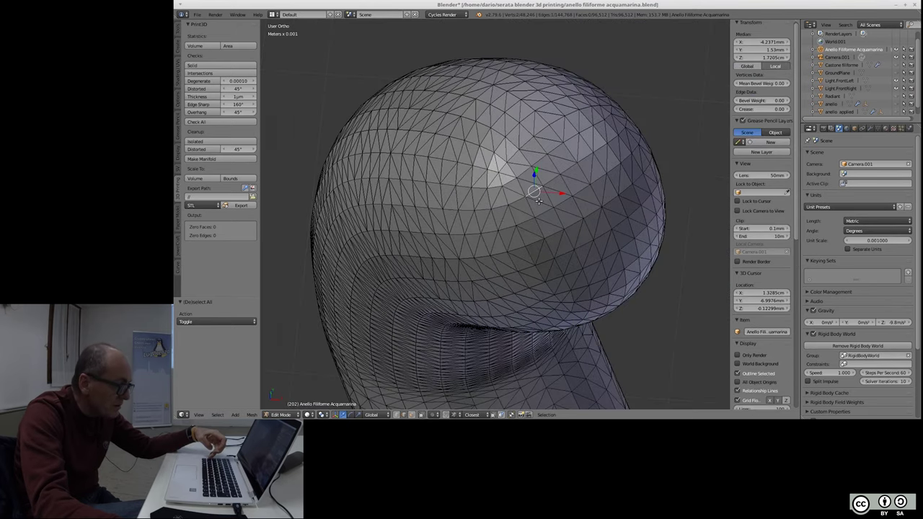
{"action": "left_click", "coordinate": [396, 415]}
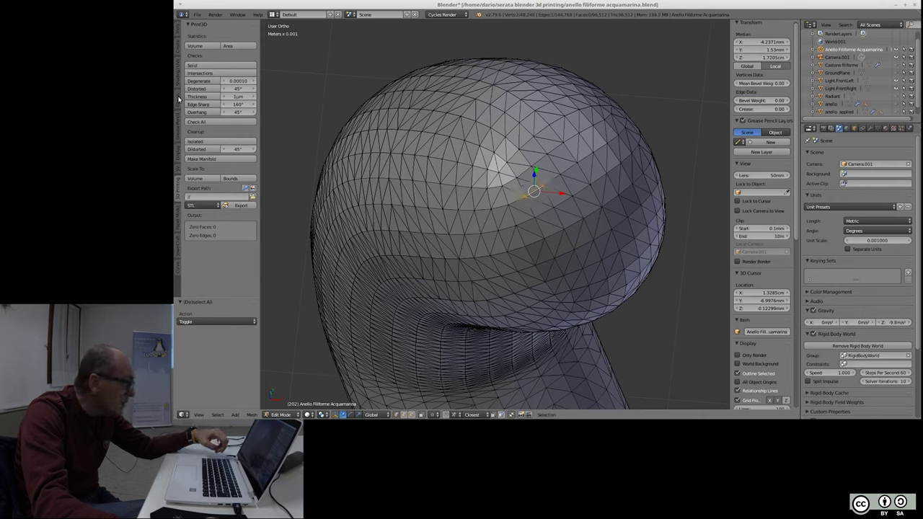
- Add a MeasureIt segment measure and show the measurements in the viewport
{"action": "left_click", "coordinate": [177, 146]}
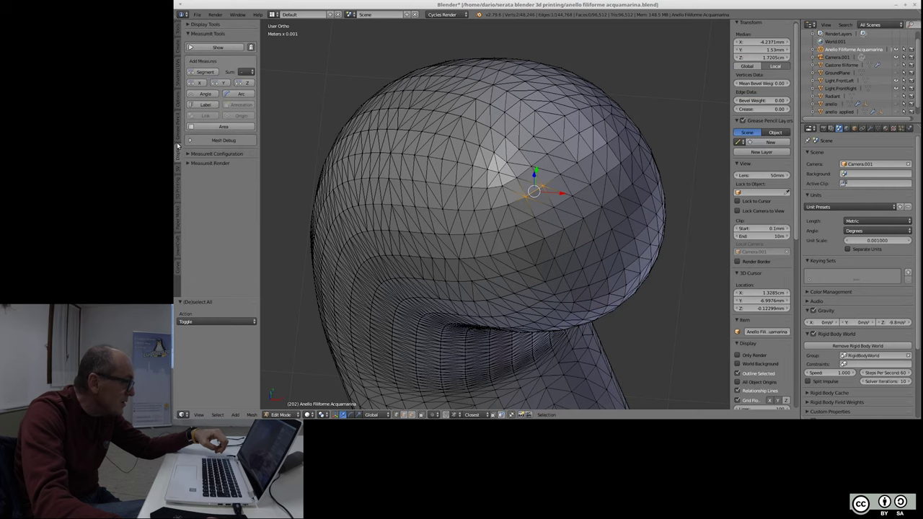
{"action": "left_click", "coordinate": [204, 73]}
{"action": "left_click", "coordinate": [218, 47]}
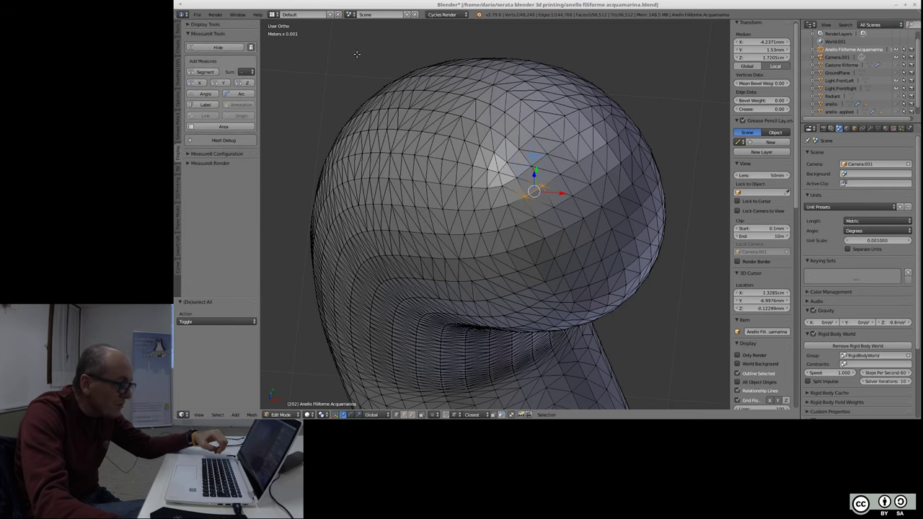
- Set the MeasureIt unit to Millimeters
{"action": "scroll", "coordinate": [550, 183], "scroll_direction": "up", "scroll_amount": 1}
{"action": "scroll", "coordinate": [785, 279], "scroll_direction": "down", "scroll_amount": 3}
{"action": "scroll", "coordinate": [784, 279], "scroll_direction": "down", "scroll_amount": 2}
{"action": "scroll", "coordinate": [785, 269], "scroll_direction": "down", "scroll_amount": 4}
{"action": "scroll", "coordinate": [786, 261], "scroll_direction": "down", "scroll_amount": 4}
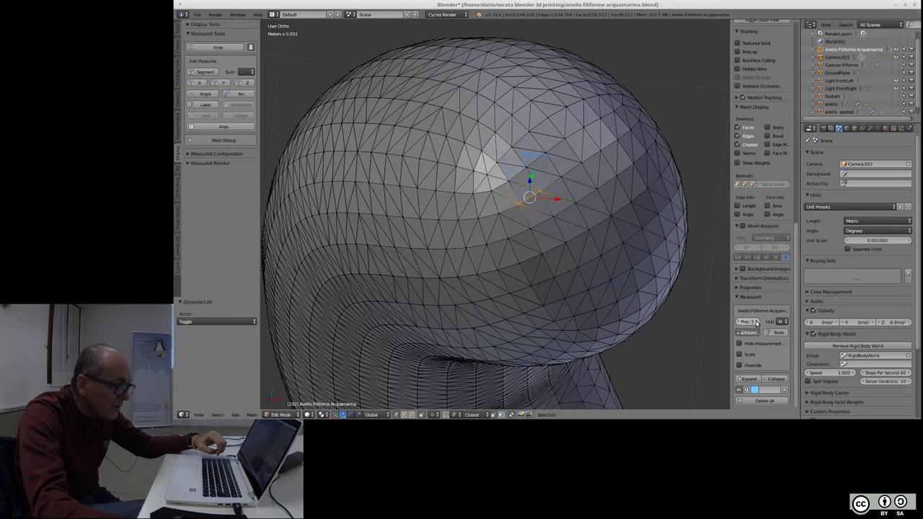
{"action": "scroll", "coordinate": [551, 156], "scroll_direction": "up", "scroll_amount": 5}
{"action": "scroll", "coordinate": [551, 155], "scroll_direction": "up", "scroll_amount": 3}
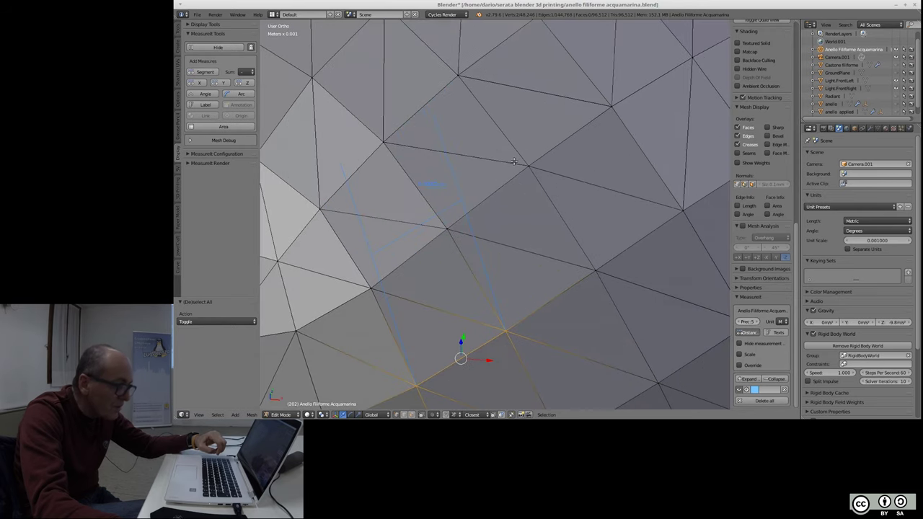
{"action": "left_click", "coordinate": [786, 322]}
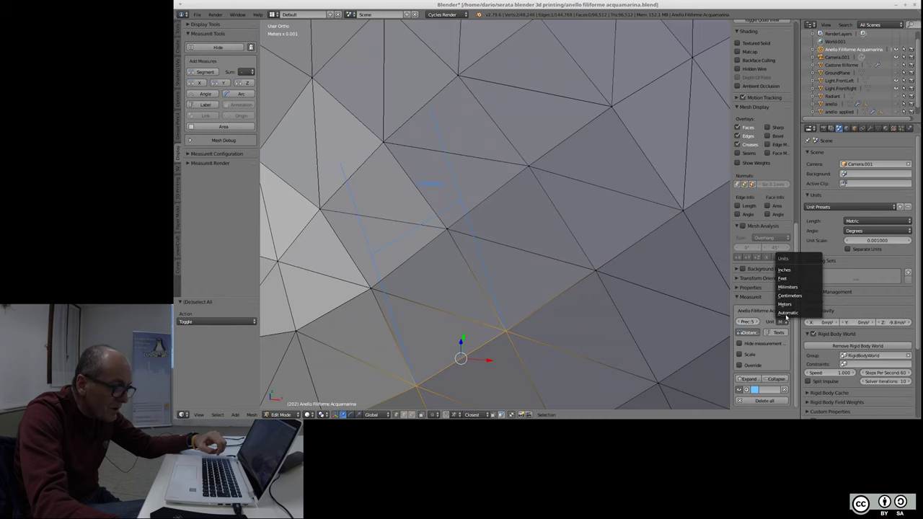
{"action": "left_click", "coordinate": [796, 287]}
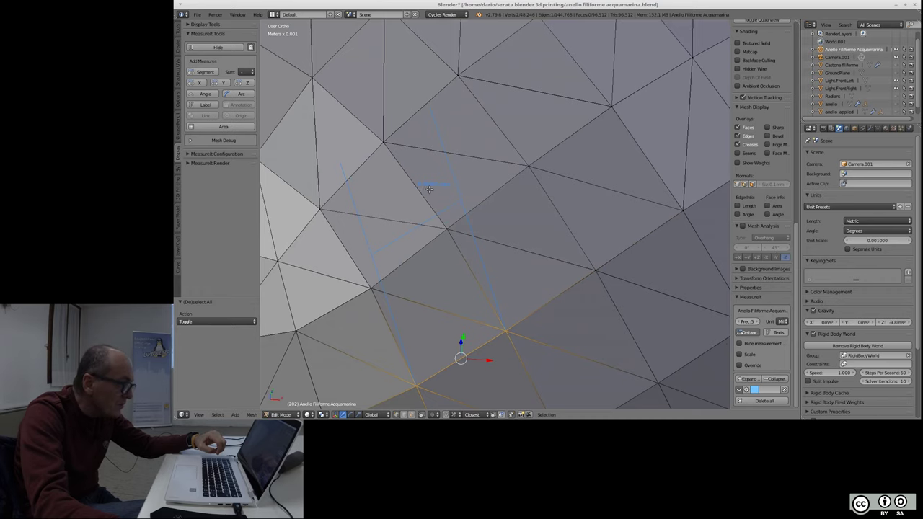
{"action": "scroll", "coordinate": [456, 192], "scroll_direction": "down", "scroll_amount": 2}
{"action": "scroll", "coordinate": [460, 189], "scroll_direction": "down", "scroll_amount": 2}
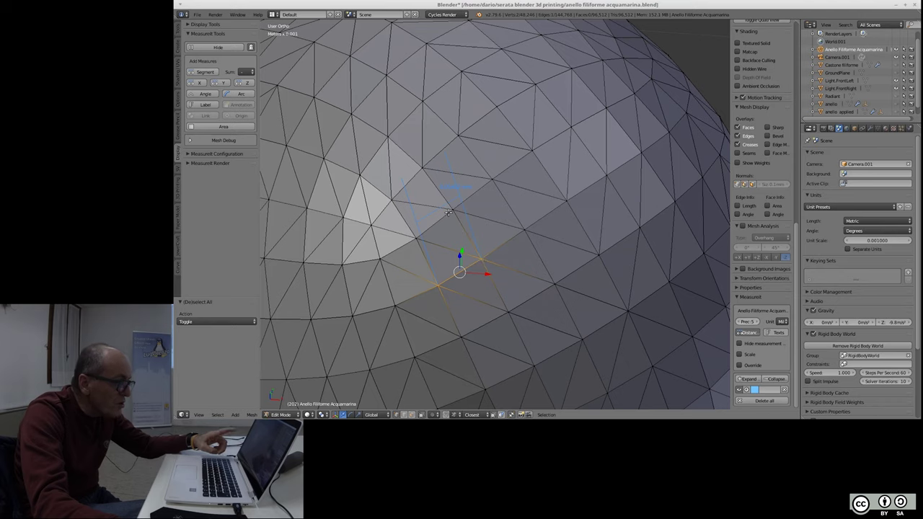
- Select the vertices of a triangular face on the prong's ball
{"action": "right_click", "coordinate": [439, 284]}
{"action": "key", "text": "ctrl+z"}
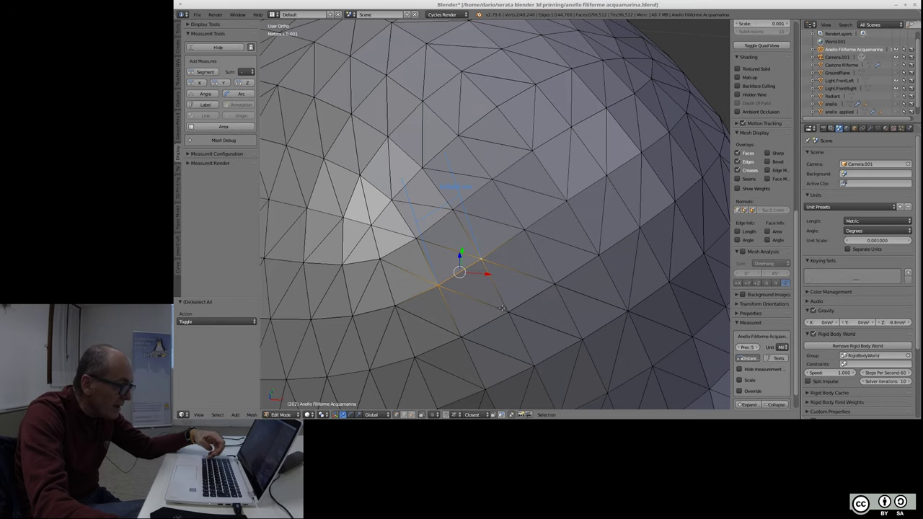
{"action": "right_click", "coordinate": [506, 310], "text": "shift"}
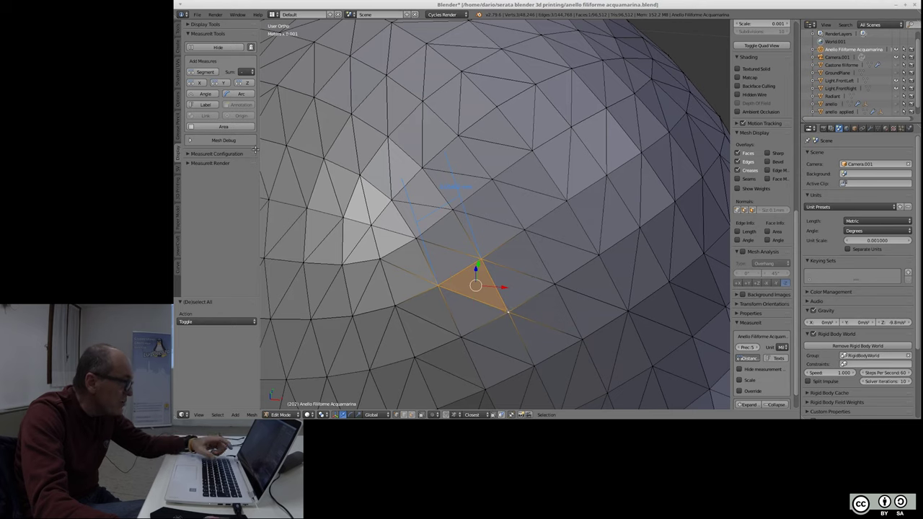
- Add an area measure for the triangle and set scene units to the Millimeters preset with scale 1
{"action": "left_click", "coordinate": [231, 130]}
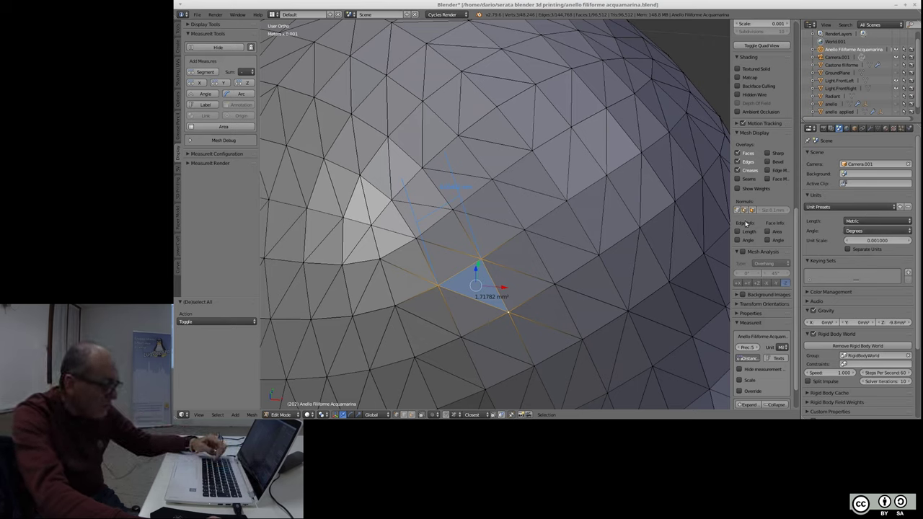
{"action": "left_click", "coordinate": [861, 208]}
{"action": "left_click", "coordinate": [827, 217]}
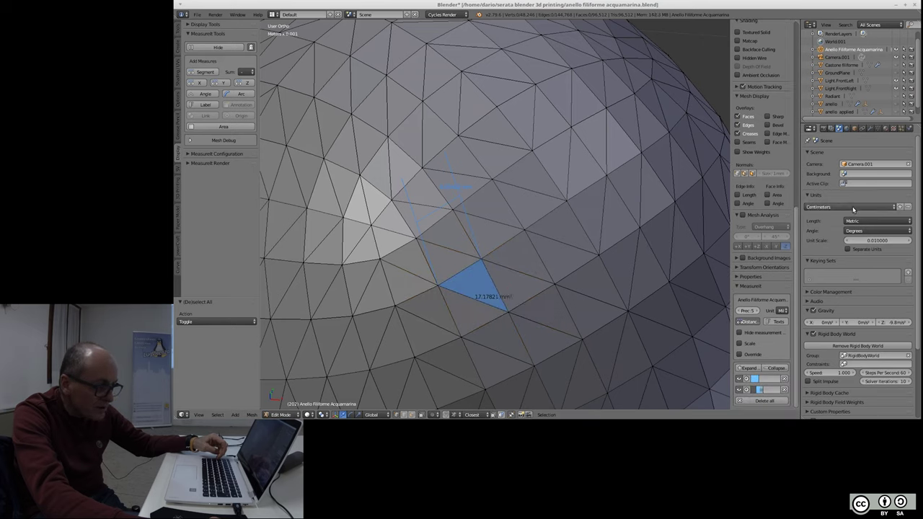
{"action": "left_click", "coordinate": [854, 208]}
{"action": "left_click", "coordinate": [826, 263]}
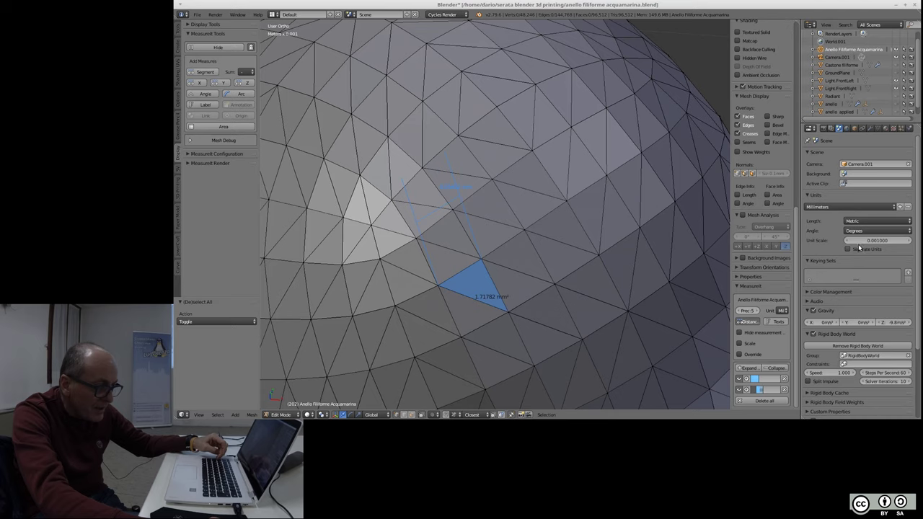
{"action": "left_click", "coordinate": [858, 240]}
{"action": "type", "text": "1"}
{"action": "key", "text": "Return"}
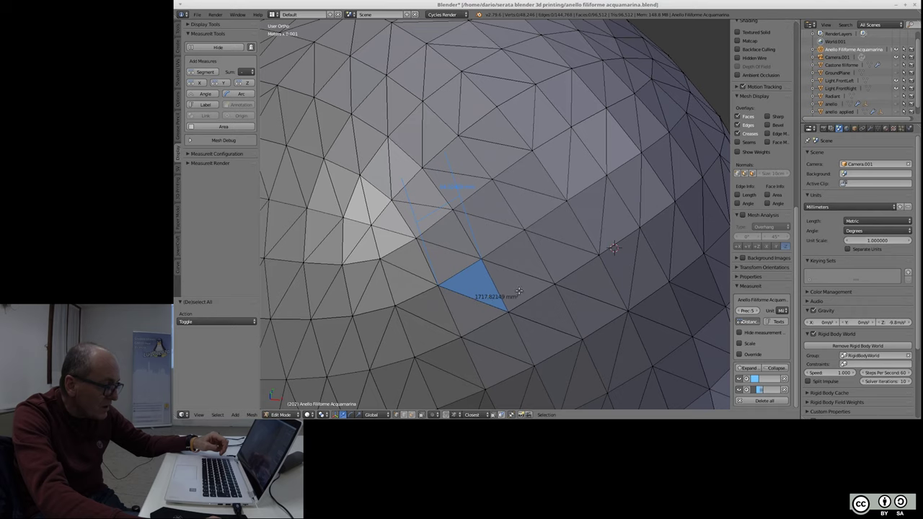
- Delete the area measure and add a segment measure between two neighbouring prong-tip vertices
{"action": "left_click", "coordinate": [785, 391]}
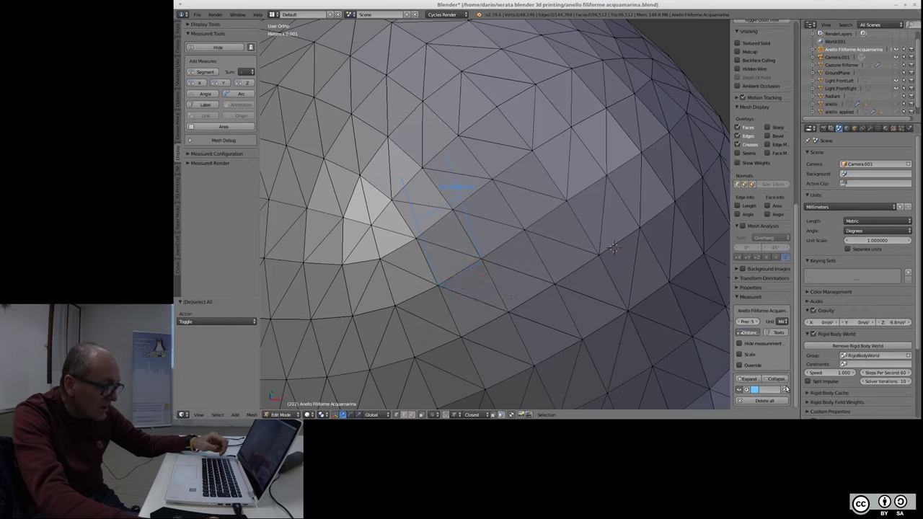
{"action": "right_click", "coordinate": [438, 229]}
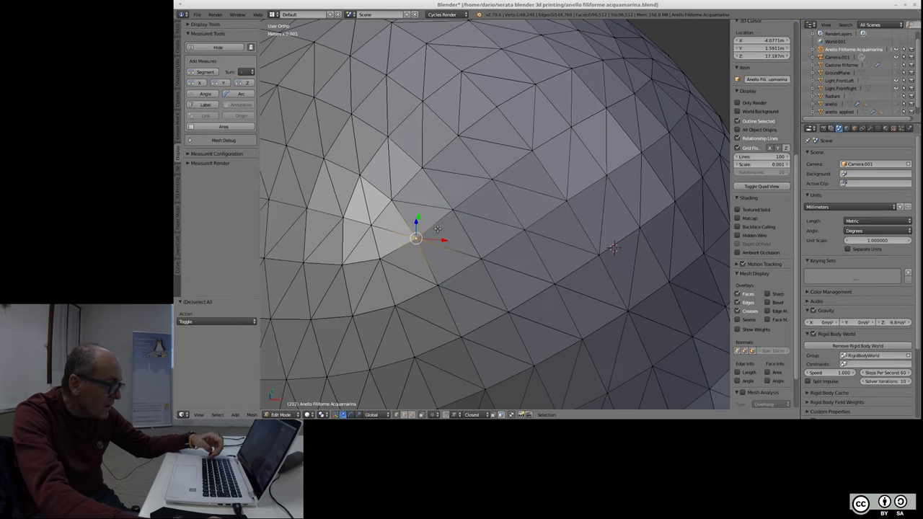
{"action": "right_click", "coordinate": [450, 213], "text": "shift"}
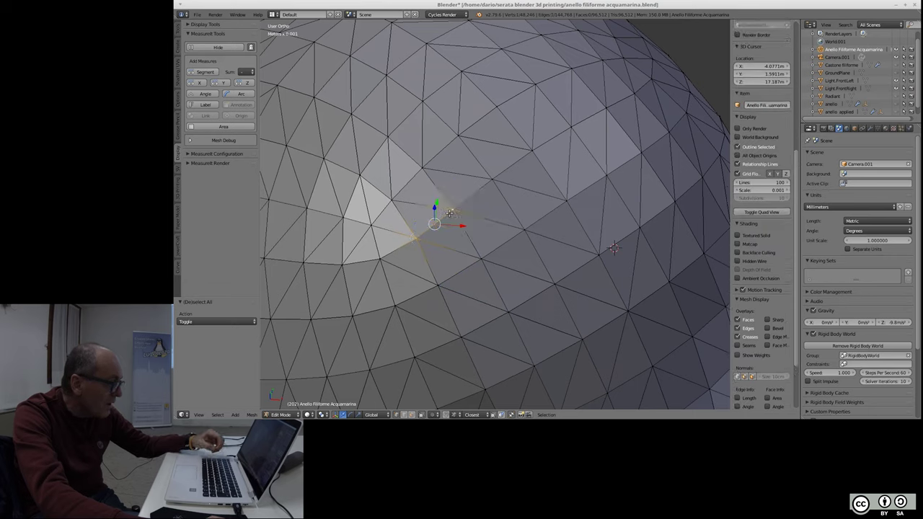
{"action": "left_click", "coordinate": [204, 73]}
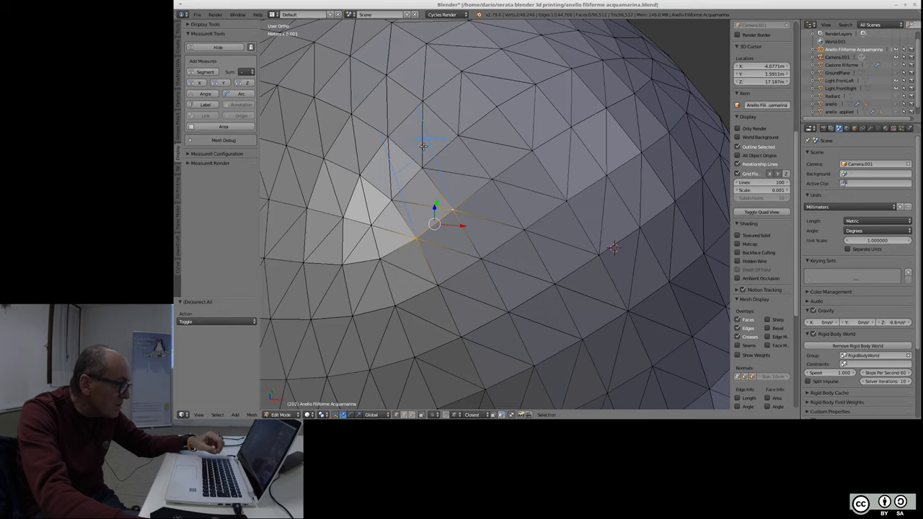
{"action": "scroll", "coordinate": [423, 131], "scroll_direction": "up", "scroll_amount": 4}
{"action": "scroll", "coordinate": [423, 130], "scroll_direction": "up", "scroll_amount": 1}
{"action": "scroll", "coordinate": [409, 126], "scroll_direction": "up", "scroll_amount": 1}
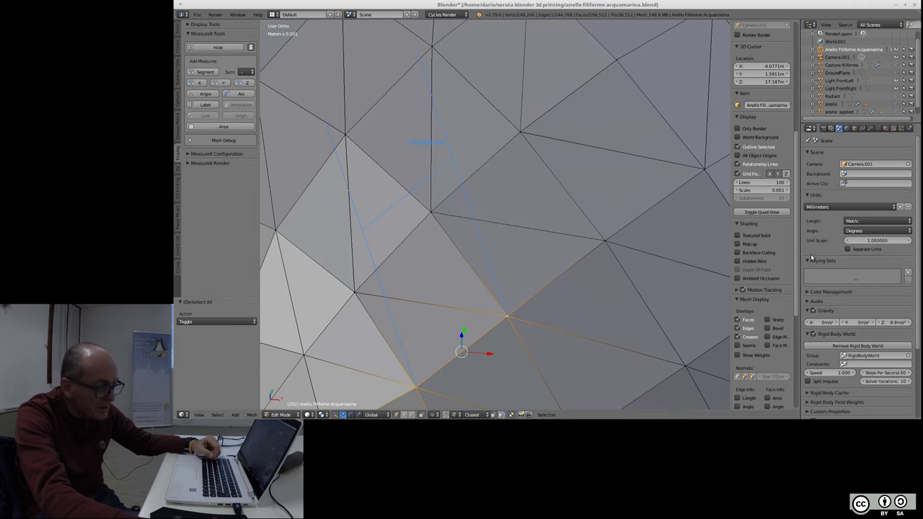
{"action": "scroll", "coordinate": [547, 242], "scroll_direction": "down", "scroll_amount": 3}
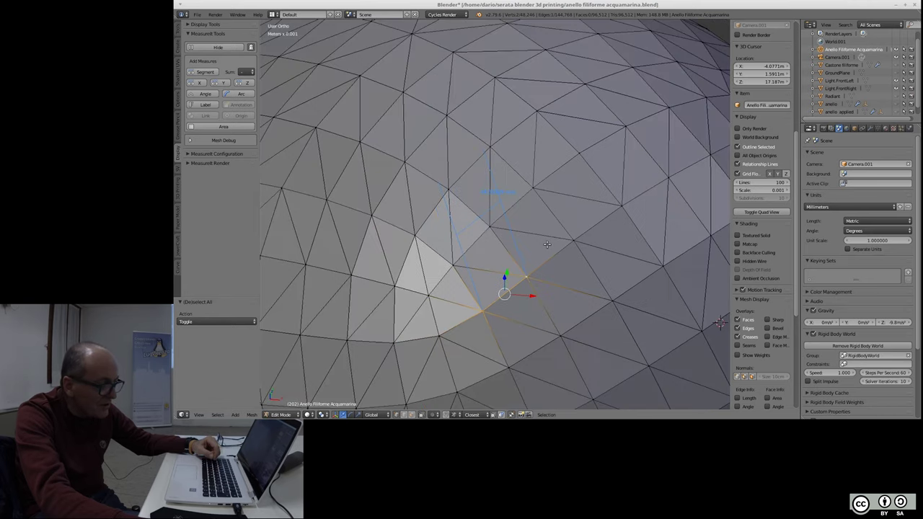
{"action": "scroll", "coordinate": [533, 235], "scroll_direction": "down", "scroll_amount": 3}
{"action": "scroll", "coordinate": [519, 227], "scroll_direction": "down", "scroll_amount": 3}
{"action": "scroll", "coordinate": [503, 218], "scroll_direction": "down", "scroll_amount": 2}
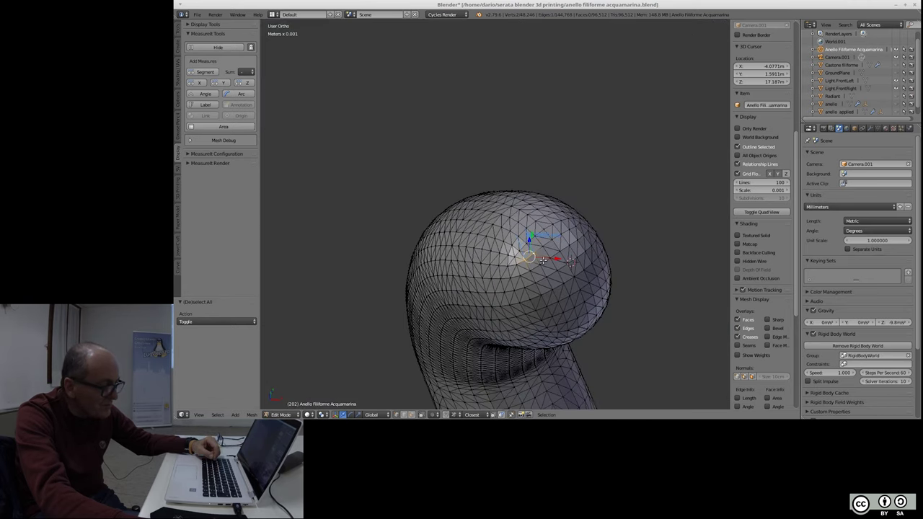
{"action": "scroll", "coordinate": [533, 264], "scroll_direction": "up", "scroll_amount": 2}
{"action": "scroll", "coordinate": [538, 245], "scroll_direction": "up", "scroll_amount": 1}
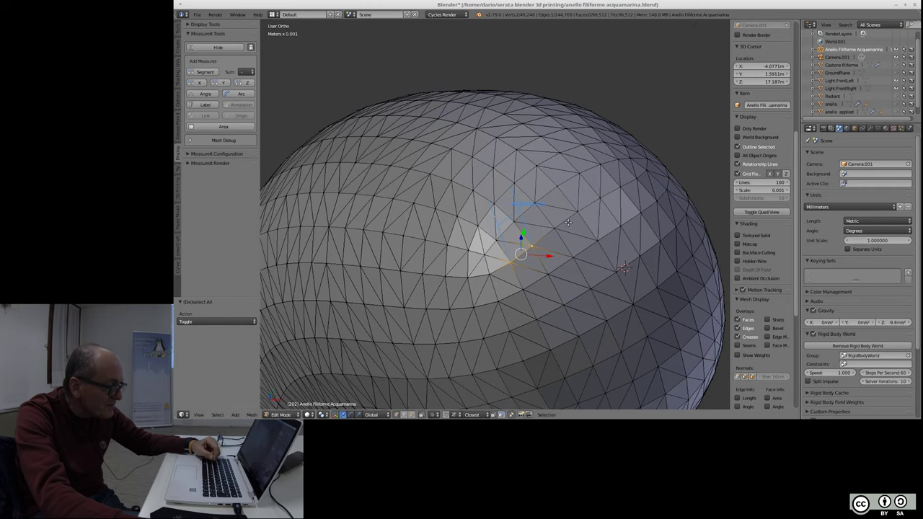
{"action": "scroll", "coordinate": [484, 197], "scroll_direction": "up", "scroll_amount": 6}
{"action": "scroll", "coordinate": [552, 230], "scroll_direction": "up", "scroll_amount": 2}
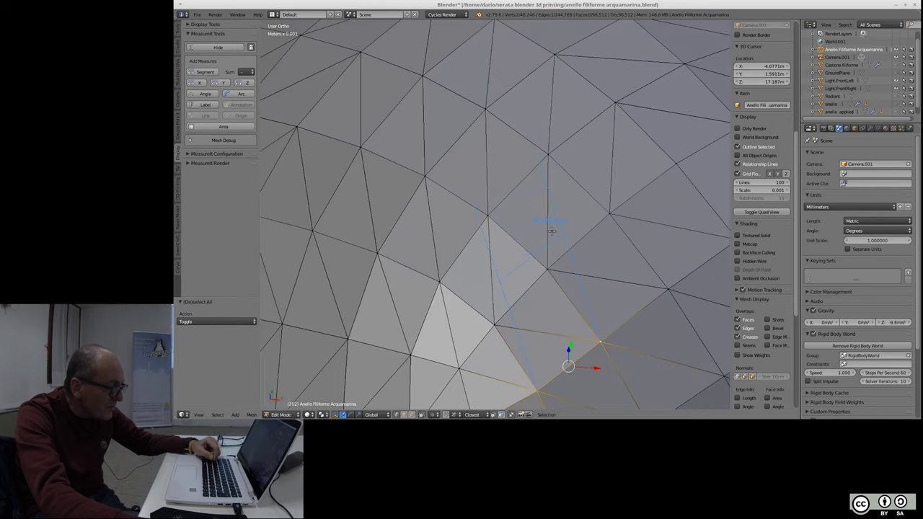
{"action": "scroll", "coordinate": [552, 231], "scroll_direction": "down", "scroll_amount": 2}
{"action": "scroll", "coordinate": [520, 221], "scroll_direction": "down", "scroll_amount": 3}
{"action": "scroll", "coordinate": [469, 205], "scroll_direction": "down", "scroll_amount": 3}
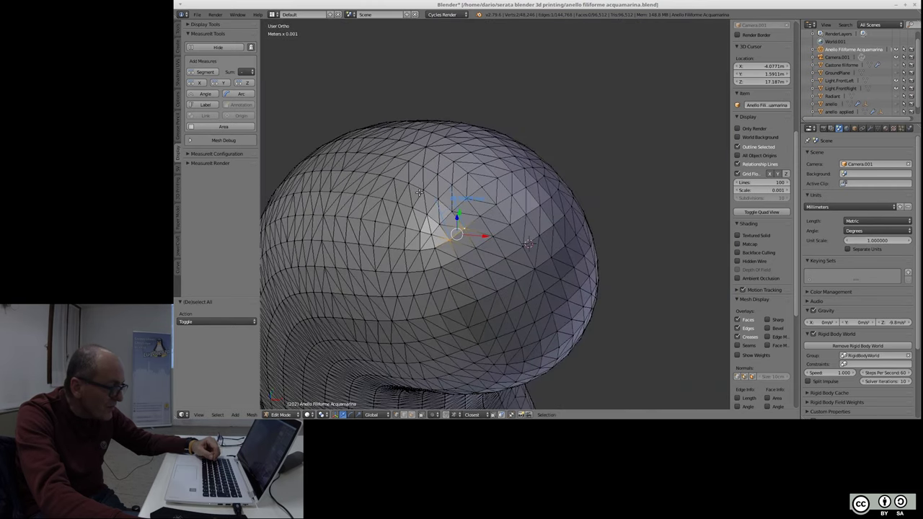
{"action": "scroll", "coordinate": [419, 192], "scroll_direction": "down", "scroll_amount": 2}
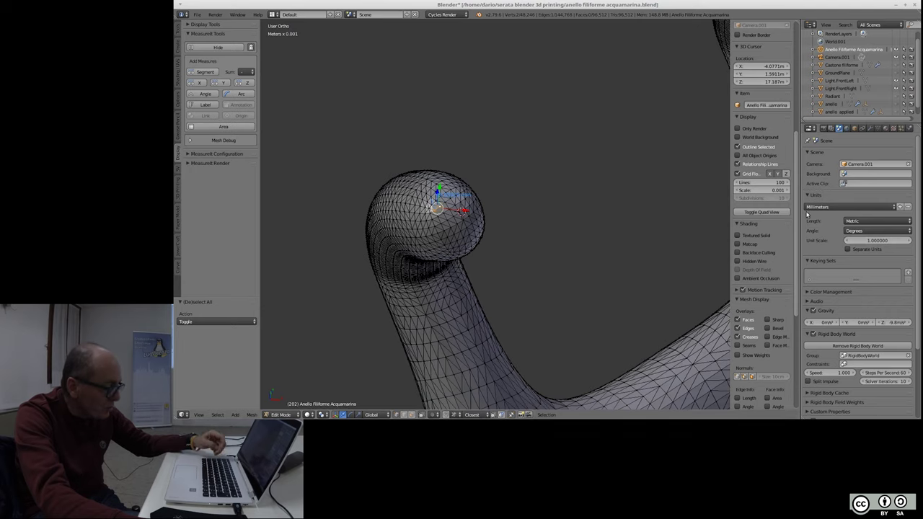
- Return the ring to Object Mode and orbit out to view the whole ring from above
{"action": "key", "text": "Tab"}
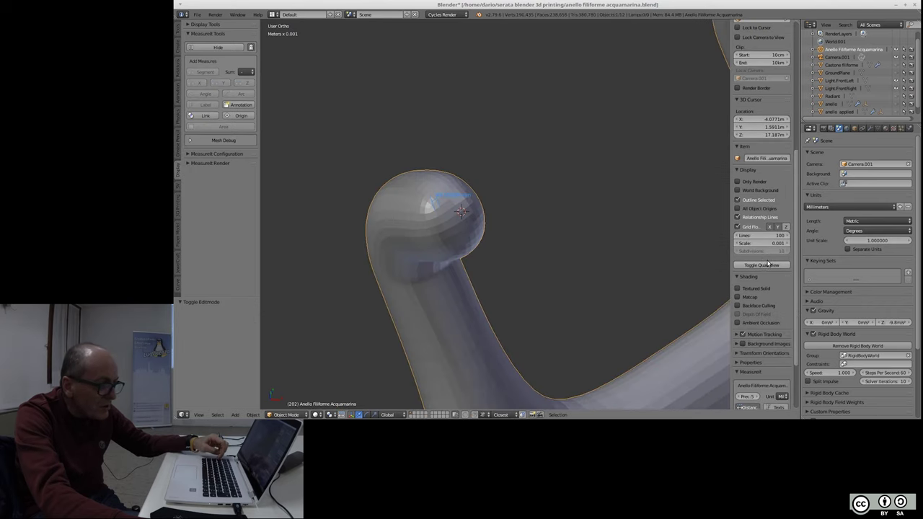
{"action": "scroll", "coordinate": [771, 166], "scroll_direction": "up", "scroll_amount": 1}
{"action": "scroll", "coordinate": [772, 166], "scroll_direction": "up", "scroll_amount": 1}
{"action": "scroll", "coordinate": [771, 166], "scroll_direction": "up", "scroll_amount": 1}
{"action": "scroll", "coordinate": [771, 167], "scroll_direction": "up", "scroll_amount": 2}
{"action": "scroll", "coordinate": [771, 167], "scroll_direction": "up", "scroll_amount": 2}
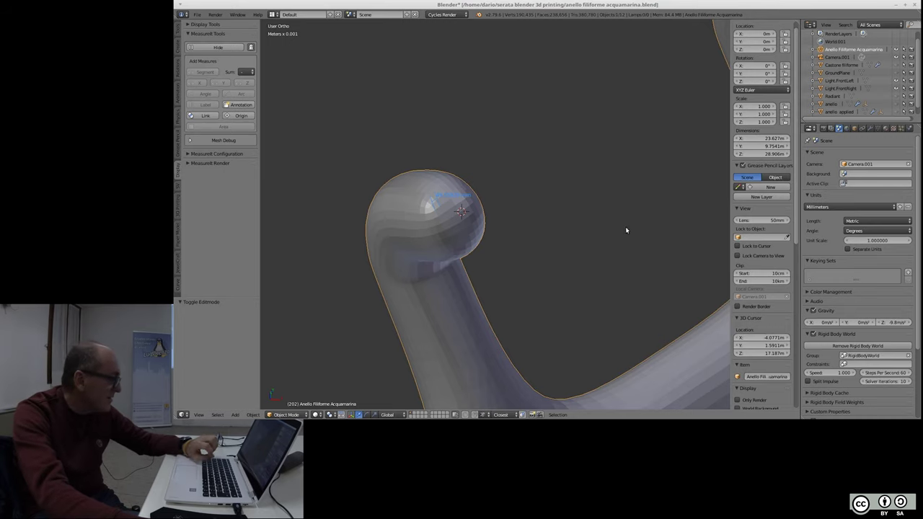
{"action": "scroll", "coordinate": [404, 208], "scroll_direction": "down", "scroll_amount": 2}
{"action": "scroll", "coordinate": [391, 206], "scroll_direction": "down", "scroll_amount": 3}
{"action": "scroll", "coordinate": [386, 206], "scroll_direction": "down", "scroll_amount": 2}
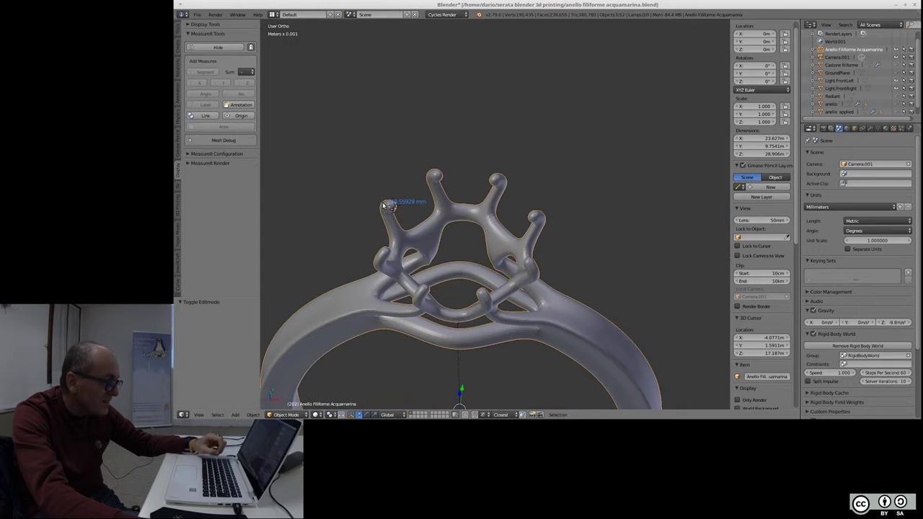
{"action": "scroll", "coordinate": [413, 256], "scroll_direction": "down", "scroll_amount": 3}
{"action": "middle_click_drag", "start_coordinate": [492, 192], "coordinate": [497, 121]}
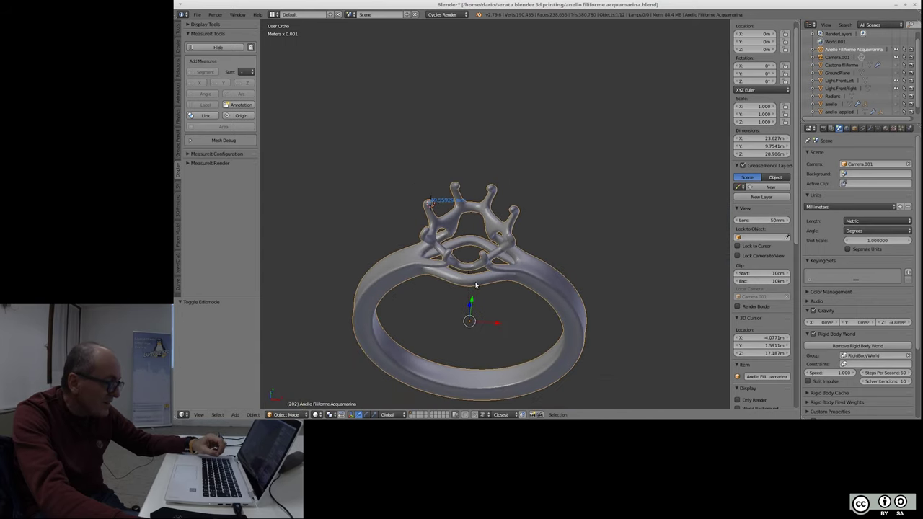
{"action": "scroll", "coordinate": [478, 306], "scroll_direction": "up", "scroll_amount": 2}
{"action": "mouse_move", "coordinate": [478, 306]}
{"action": "middle_mouse_down"}
{"action": "mouse_move", "coordinate": [553, 277]}
{"action": "mouse_move", "coordinate": [456, 288]}
{"action": "middle_mouse_up"}
{"action": "mouse_move", "coordinate": [494, 357]}
{"action": "middle_mouse_down"}
{"action": "mouse_move", "coordinate": [532, 154]}
{"action": "mouse_move", "coordinate": [422, 267]}
{"action": "middle_mouse_up"}
{"action": "scroll", "coordinate": [531, 264], "scroll_direction": "up", "scroll_amount": 4}
{"action": "scroll", "coordinate": [618, 305], "scroll_direction": "down", "scroll_amount": 2}
{"action": "mouse_move", "coordinate": [618, 305]}
{"action": "middle_mouse_down"}
{"action": "mouse_move", "coordinate": [613, 319]}
{"action": "mouse_move", "coordinate": [601, 304]}
{"action": "middle_mouse_up"}
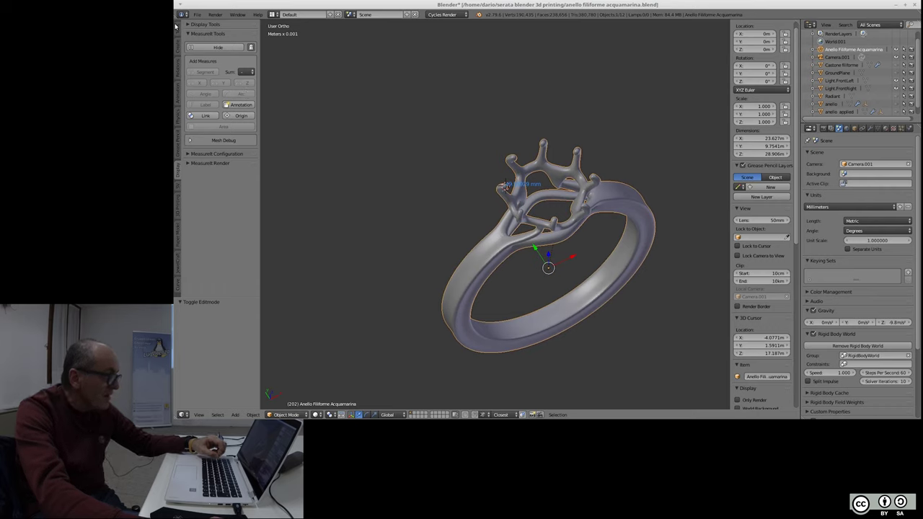
- Show the 3D Print tools, open the Degenerate threshold's options, then switch to the window overview
{"action": "left_click", "coordinate": [178, 208]}
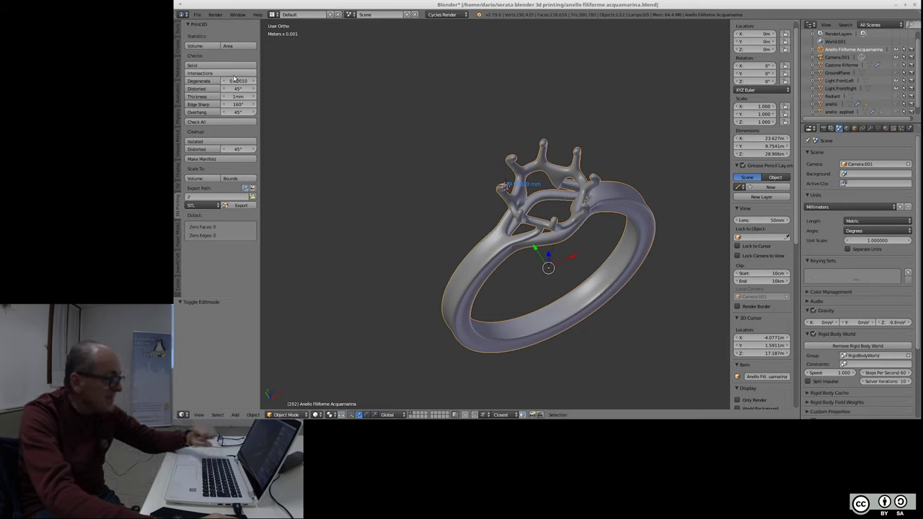
{"action": "mouse_move", "coordinate": [238, 81]}
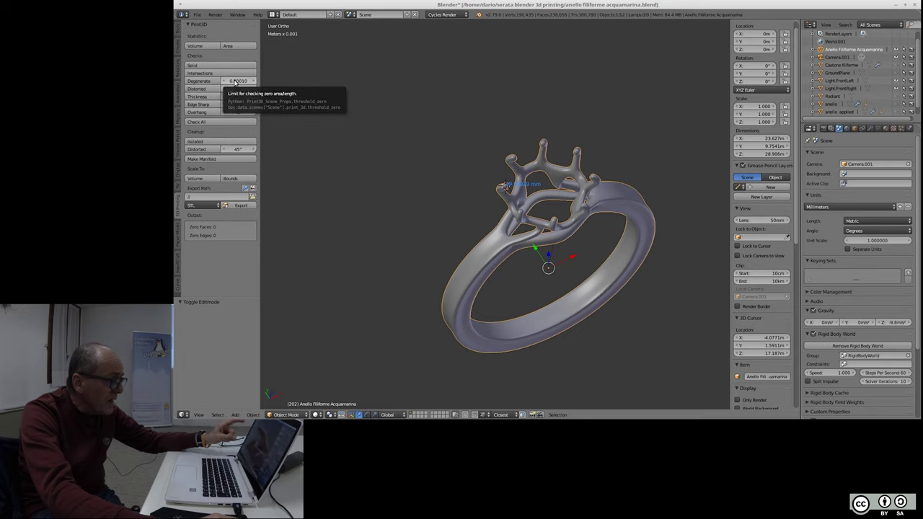
{"action": "right_click", "coordinate": [235, 83]}
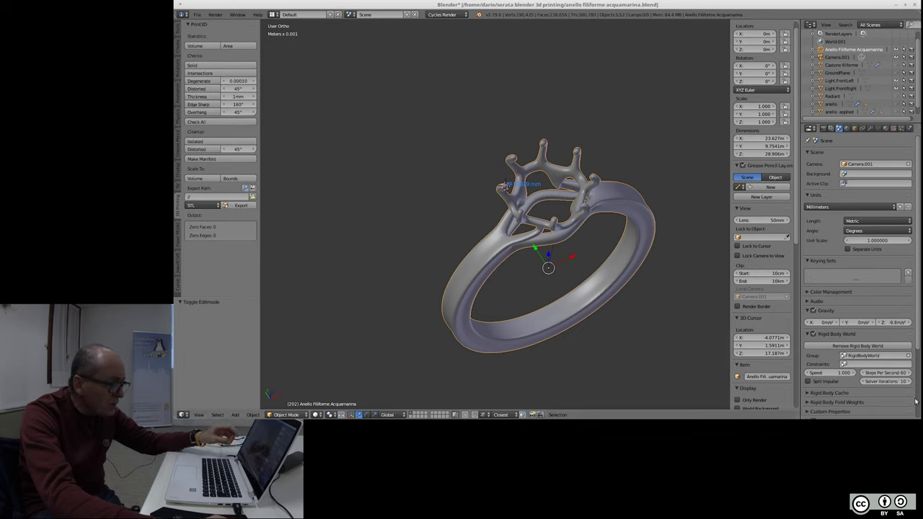
{"action": "key", "text": "ctrl+alt+Down"}
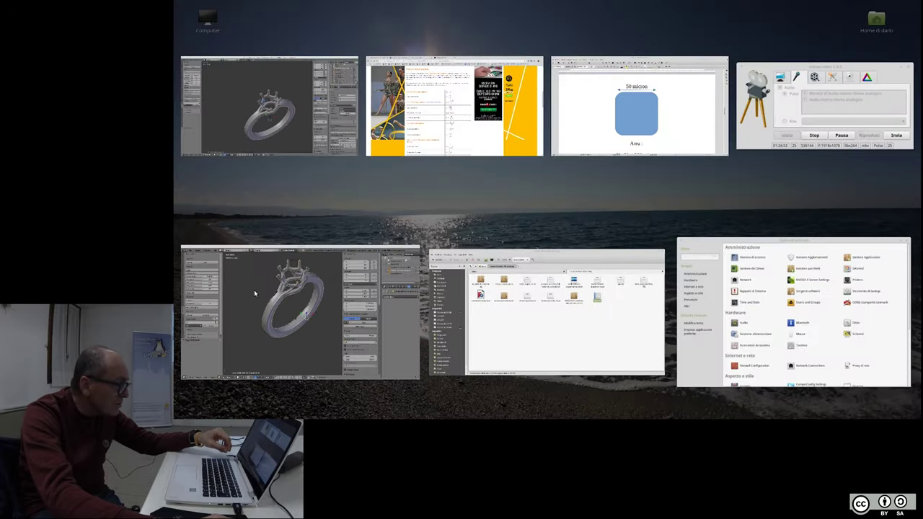
- Bring the other Blender window with the ring to the front
{"action": "left_click", "coordinate": [254, 294]}
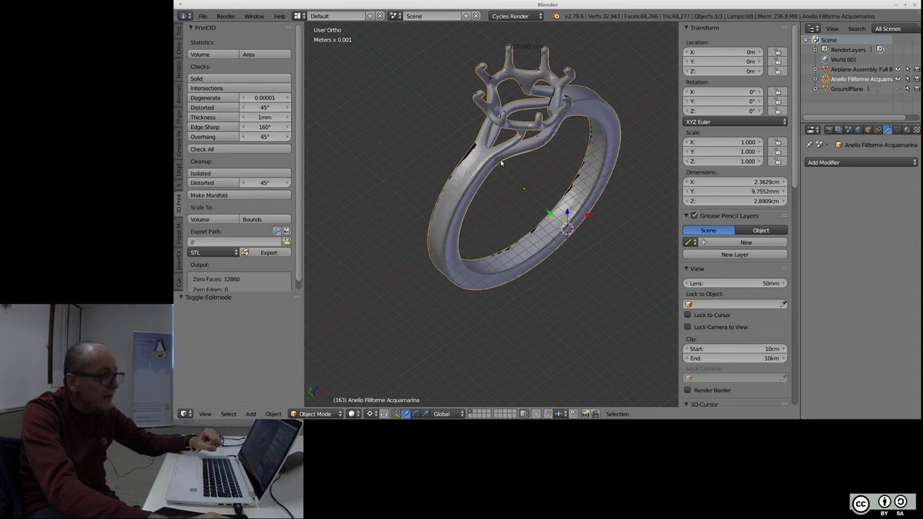
- Run the overhang check and select the 1548 overhanging faces in Edit Mode
{"action": "left_click", "coordinate": [207, 139]}
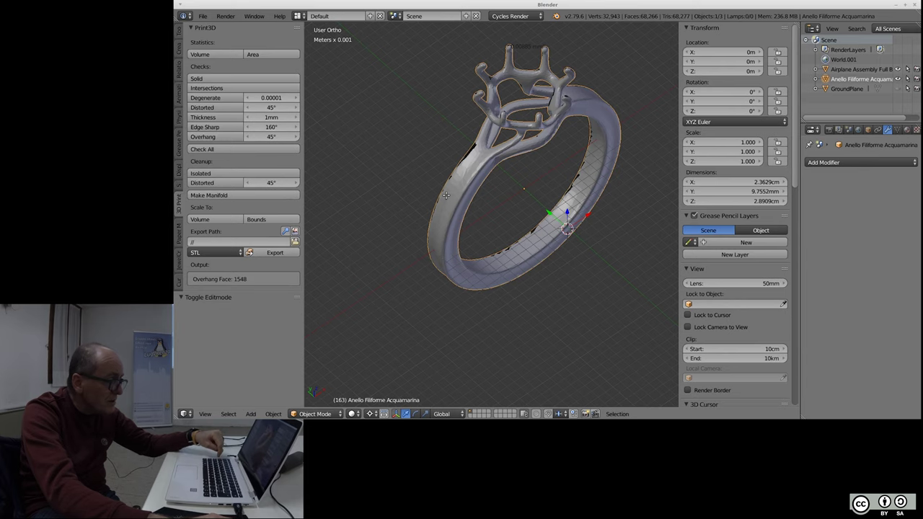
{"action": "key", "text": "Tab"}
{"action": "key", "text": "a"}
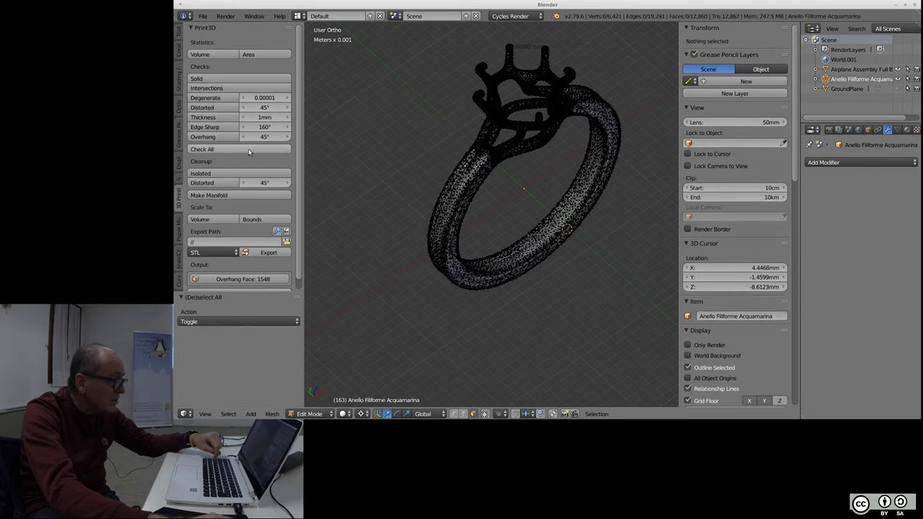
{"action": "left_click", "coordinate": [267, 280]}
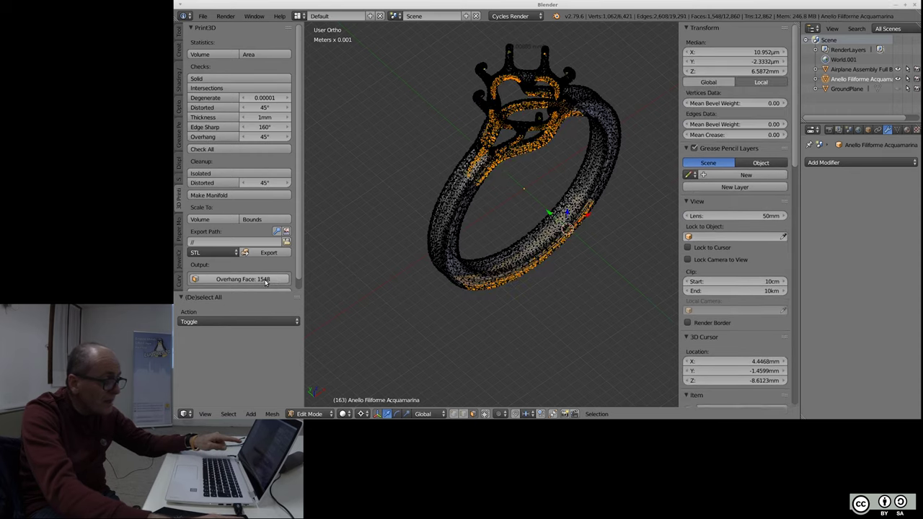
- Inspect the overhanging faces from directly above and directly below the ring
{"action": "mouse_move", "coordinate": [610, 286]}
{"action": "middle_mouse_down"}
{"action": "mouse_move", "coordinate": [597, 313]}
{"action": "mouse_move", "coordinate": [587, 310]}
{"action": "mouse_move", "coordinate": [467, 216]}
{"action": "mouse_move", "coordinate": [522, 256]}
{"action": "middle_mouse_up"}
{"action": "scroll", "coordinate": [535, 129], "scroll_direction": "up", "scroll_amount": 5}
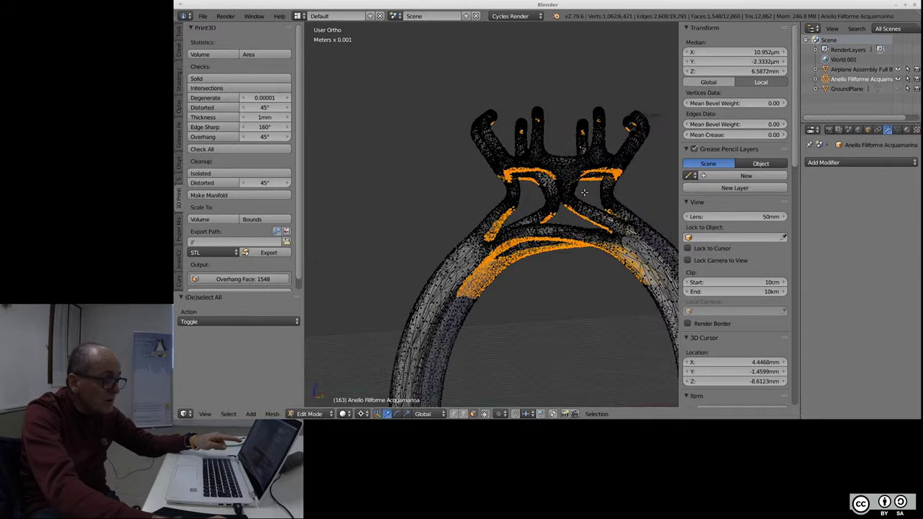
{"action": "scroll", "coordinate": [515, 190], "scroll_direction": "up", "scroll_amount": 1}
{"action": "scroll", "coordinate": [515, 186], "scroll_direction": "up", "scroll_amount": 2}
{"action": "scroll", "coordinate": [520, 177], "scroll_direction": "up", "scroll_amount": 1}
{"action": "scroll", "coordinate": [521, 177], "scroll_direction": "down", "scroll_amount": 2}
{"action": "mouse_move", "coordinate": [521, 177]}
{"action": "middle_mouse_down"}
{"action": "mouse_move", "coordinate": [499, 216]}
{"action": "mouse_move", "coordinate": [552, 184]}
{"action": "mouse_move", "coordinate": [522, 183]}
{"action": "middle_mouse_up"}
{"action": "scroll", "coordinate": [392, 185], "scroll_direction": "down", "scroll_amount": 4}
{"action": "middle_click_drag", "start_coordinate": [425, 113], "coordinate": [539, 243]}
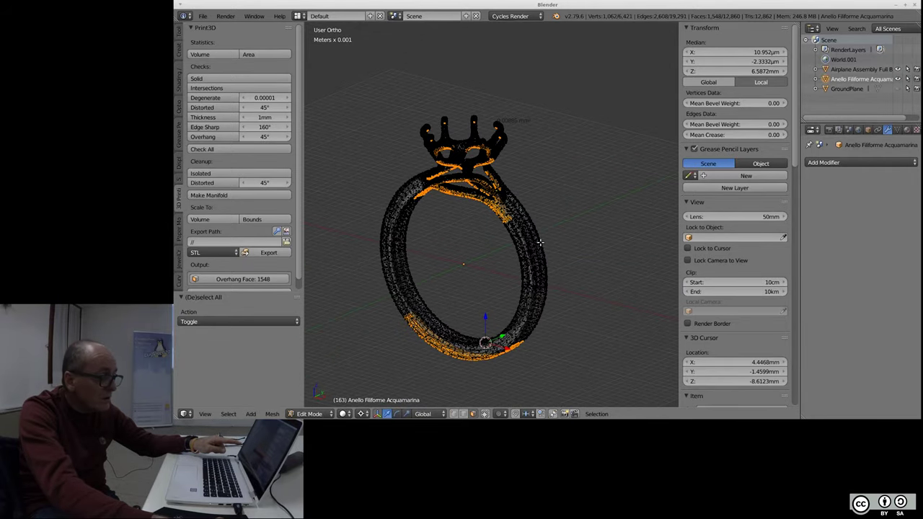
{"action": "key", "text": "KP_7"}
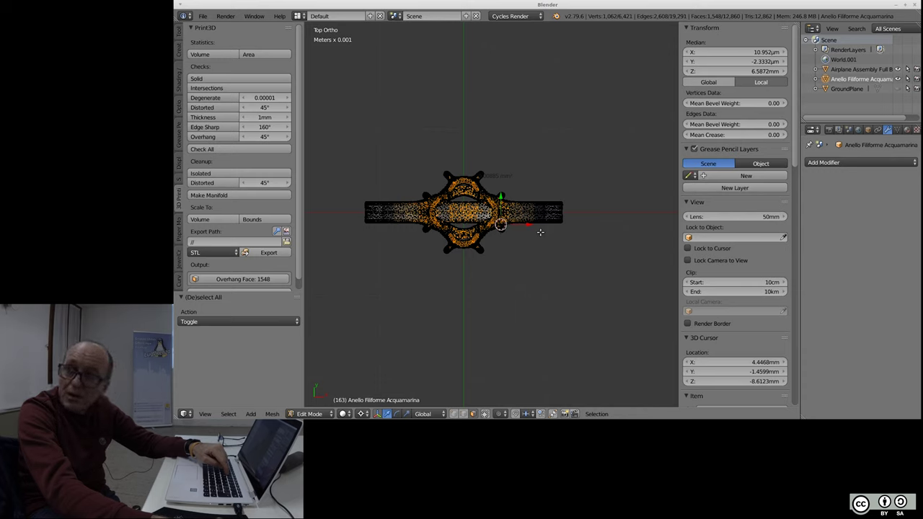
{"action": "key", "text": "KP_2"}
{"action": "key", "text": "KP_2"}
{"action": "key", "text": "KP_2"}
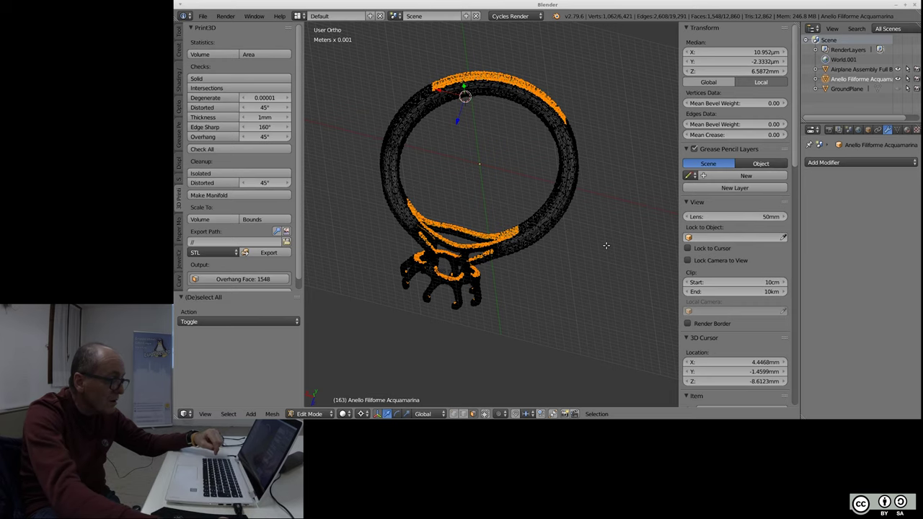
{"action": "key", "text": "ctrl+KP_7"}
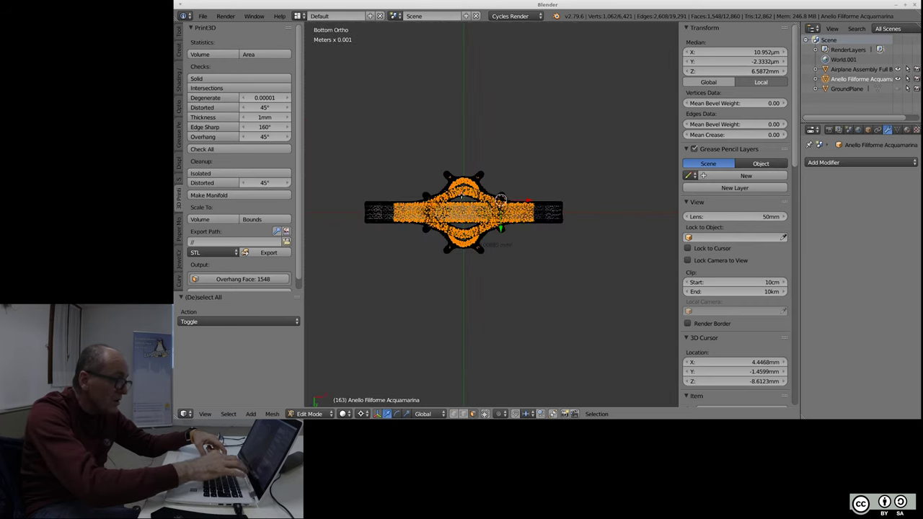
{"action": "scroll", "coordinate": [617, 235], "scroll_direction": "up", "scroll_amount": 3}
{"action": "scroll", "coordinate": [562, 188], "scroll_direction": "down", "scroll_amount": 1}
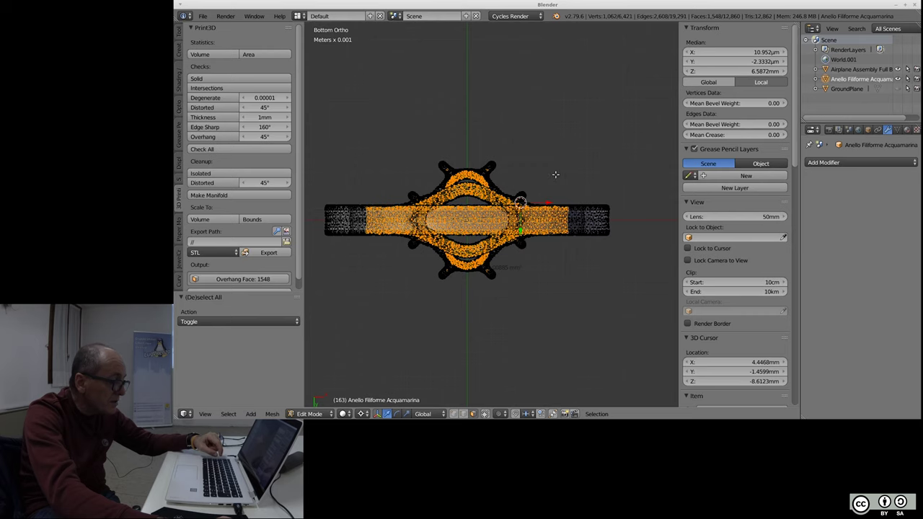
{"action": "key", "text": "KP_7"}
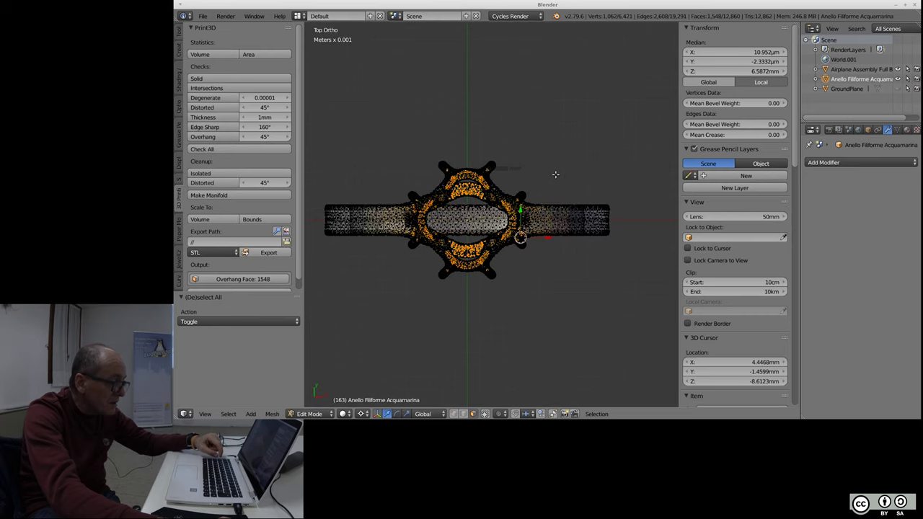
{"action": "key", "text": "ctrl+KP_7"}
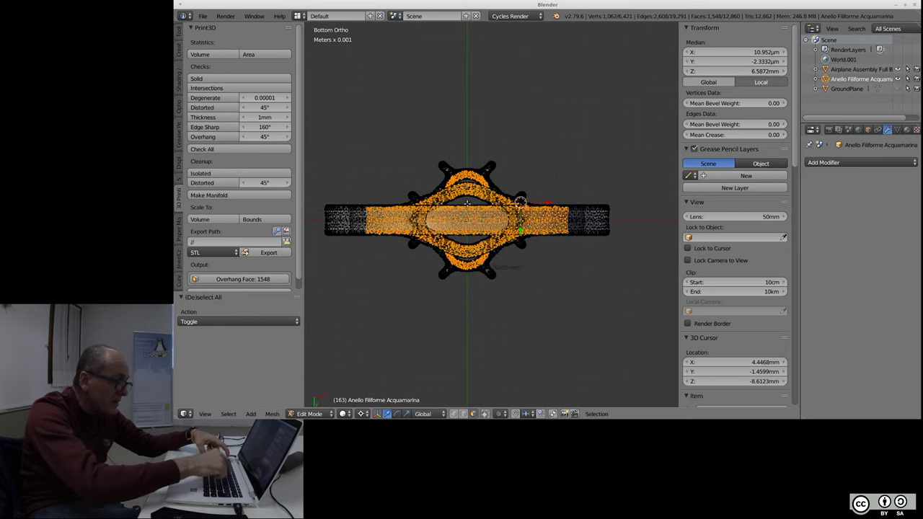
{"action": "scroll", "coordinate": [505, 144], "scroll_direction": "up", "scroll_amount": 4}
{"action": "scroll", "coordinate": [512, 123], "scroll_direction": "up", "scroll_amount": 2}
{"action": "scroll", "coordinate": [518, 110], "scroll_direction": "down", "scroll_amount": 3}
{"action": "mouse_move", "coordinate": [518, 110]}
{"action": "middle_mouse_down"}
{"action": "mouse_move", "coordinate": [528, 267]}
{"action": "mouse_move", "coordinate": [508, 181]}
{"action": "mouse_move", "coordinate": [459, 87]}
{"action": "mouse_move", "coordinate": [404, 183]}
{"action": "middle_mouse_up"}
{"action": "scroll", "coordinate": [508, 180], "scroll_direction": "down", "scroll_amount": 3}
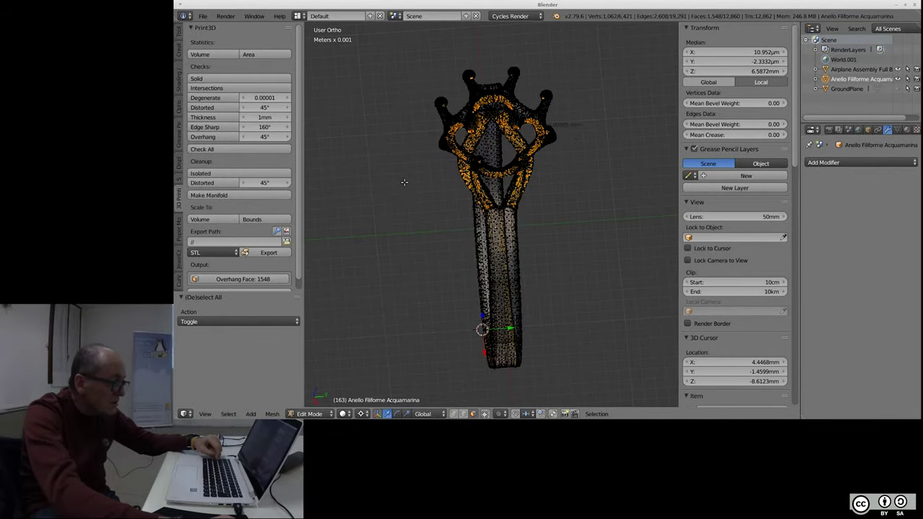
{"action": "scroll", "coordinate": [580, 116], "scroll_direction": "up", "scroll_amount": 3}
{"action": "scroll", "coordinate": [527, 126], "scroll_direction": "up", "scroll_amount": 3}
{"action": "scroll", "coordinate": [443, 156], "scroll_direction": "up", "scroll_amount": 2}
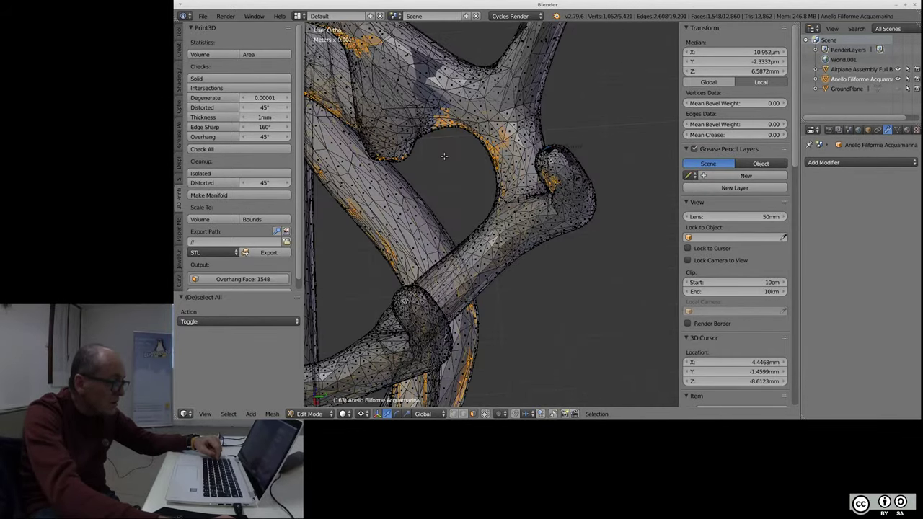
{"action": "scroll", "coordinate": [491, 146], "scroll_direction": "up", "scroll_amount": 2}
{"action": "scroll", "coordinate": [570, 101], "scroll_direction": "down", "scroll_amount": 2}
{"action": "scroll", "coordinate": [546, 83], "scroll_direction": "down", "scroll_amount": 1}
{"action": "scroll", "coordinate": [546, 86], "scroll_direction": "down", "scroll_amount": 1}
{"action": "scroll", "coordinate": [533, 97], "scroll_direction": "down", "scroll_amount": 4}
{"action": "scroll", "coordinate": [519, 103], "scroll_direction": "down", "scroll_amount": 2}
{"action": "middle_click_drag", "start_coordinate": [520, 103], "coordinate": [461, 239]}
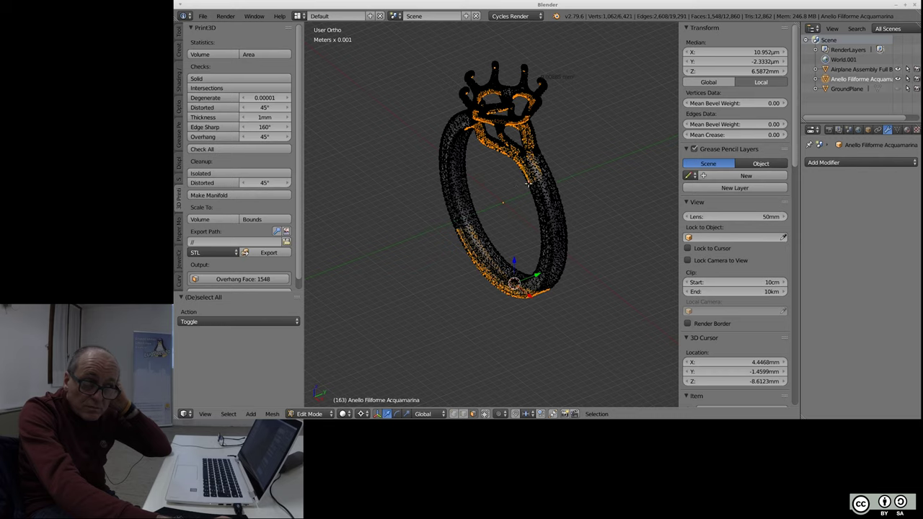
{"action": "mouse_move", "coordinate": [540, 241]}
{"action": "middle_mouse_down"}
{"action": "mouse_move", "coordinate": [595, 227]}
{"action": "mouse_move", "coordinate": [604, 209]}
{"action": "middle_mouse_up"}
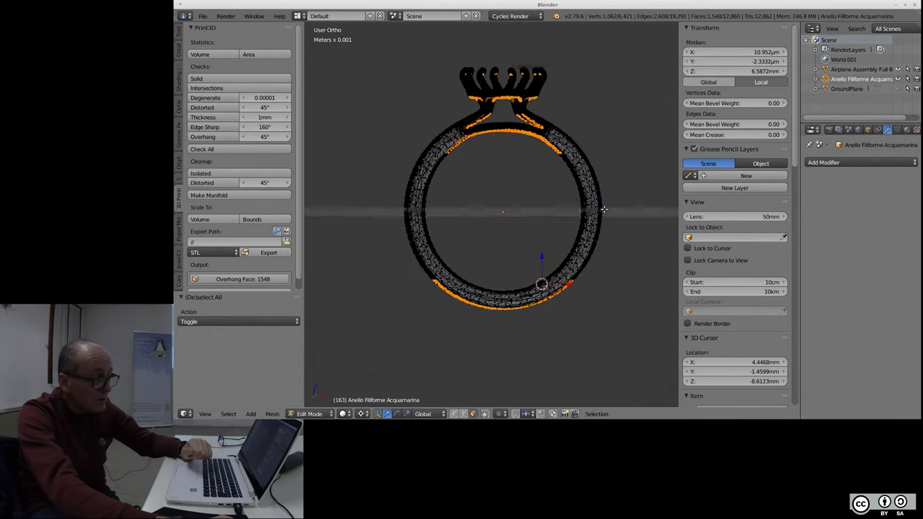
{"action": "scroll", "coordinate": [433, 121], "scroll_direction": "up", "scroll_amount": 2}
{"action": "scroll", "coordinate": [453, 141], "scroll_direction": "up", "scroll_amount": 2}
{"action": "scroll", "coordinate": [463, 154], "scroll_direction": "up", "scroll_amount": 2}
{"action": "middle_click_drag", "start_coordinate": [466, 157], "coordinate": [635, 167]}
{"action": "scroll", "coordinate": [621, 177], "scroll_direction": "down", "scroll_amount": 3}
{"action": "scroll", "coordinate": [531, 222], "scroll_direction": "down", "scroll_amount": 2}
{"action": "mouse_move", "coordinate": [532, 222]}
{"action": "middle_mouse_down"}
{"action": "mouse_move", "coordinate": [538, 232]}
{"action": "mouse_move", "coordinate": [547, 218]}
{"action": "mouse_move", "coordinate": [529, 217]}
{"action": "mouse_move", "coordinate": [492, 243]}
{"action": "middle_mouse_up"}
{"action": "scroll", "coordinate": [520, 116], "scroll_direction": "down", "scroll_amount": 1}
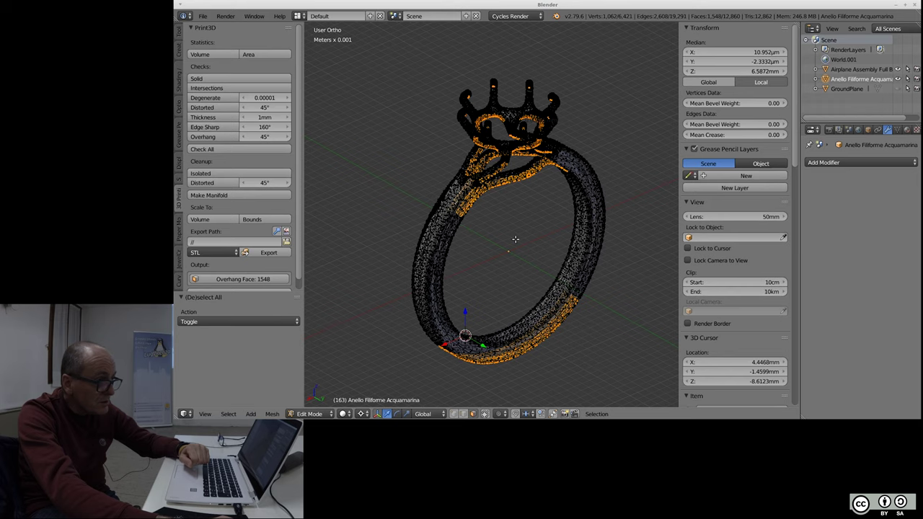
- Run the 160° sharp-edge check and select and frame the 2 sharp edges found
{"action": "key", "text": "a"}
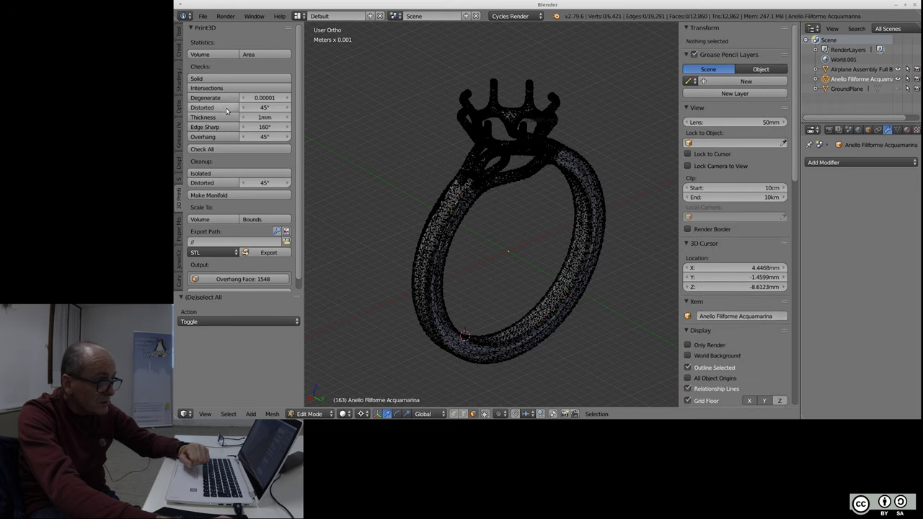
{"action": "left_click", "coordinate": [209, 127]}
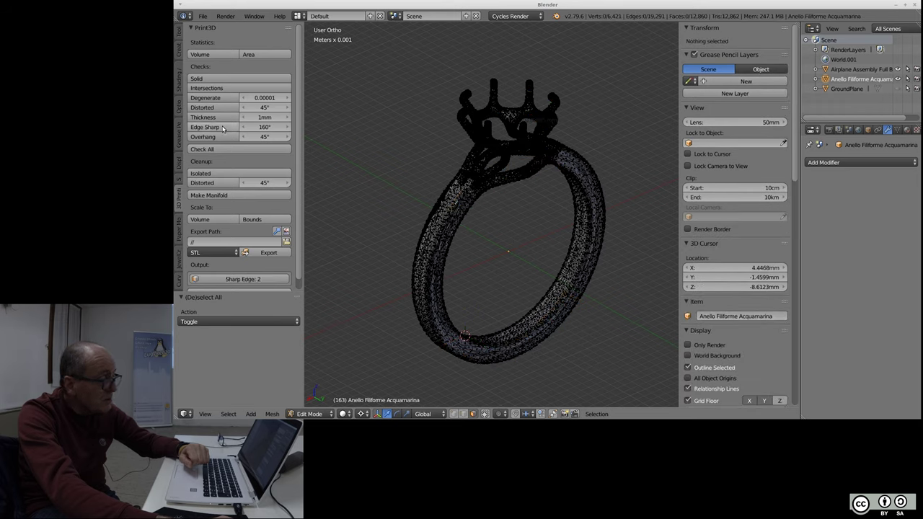
{"action": "left_click", "coordinate": [272, 279]}
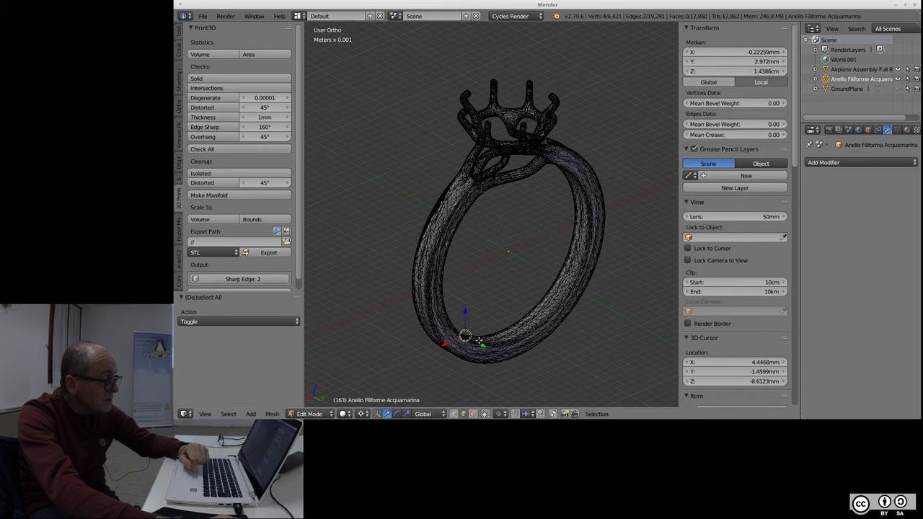
{"action": "key", "text": "KP_Decimal"}
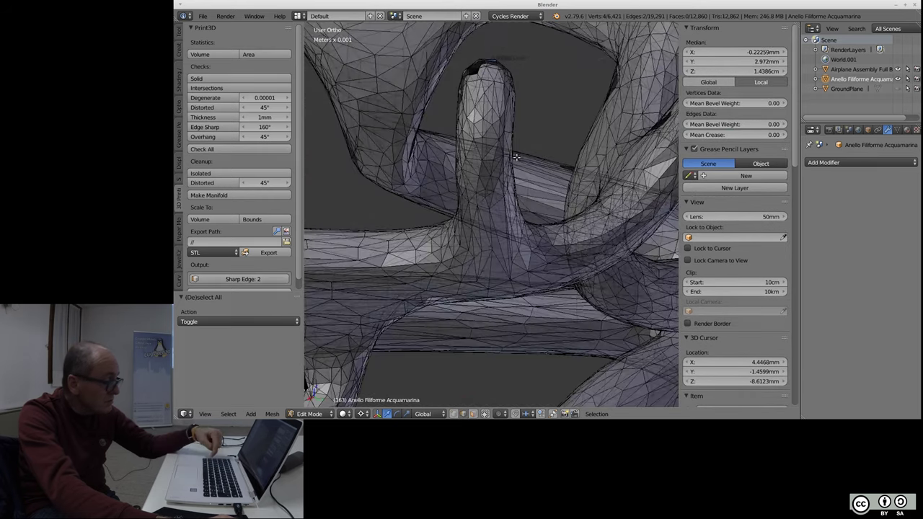
- Show the mesh in wireframe and orbit around the selected sharp edges
{"action": "scroll", "coordinate": [525, 156], "scroll_direction": "down", "scroll_amount": 2}
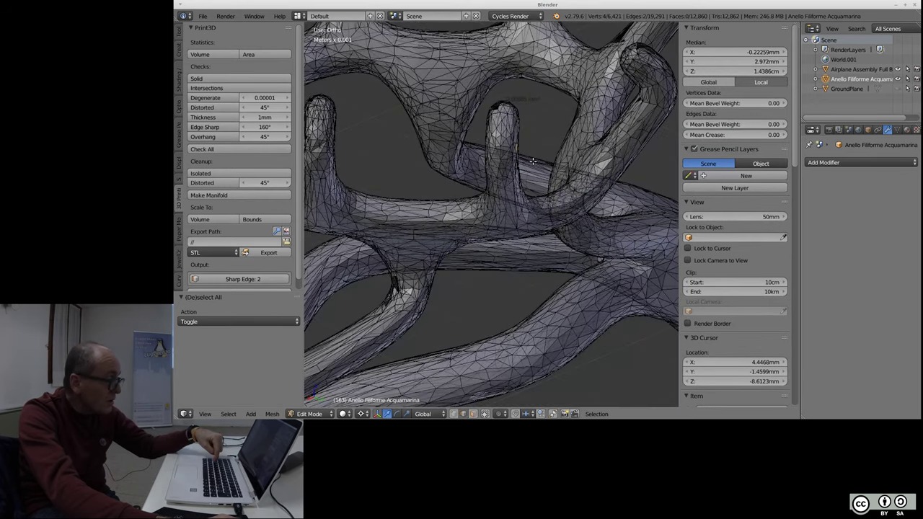
{"action": "key", "text": "z"}
{"action": "mouse_move", "coordinate": [534, 168]}
{"action": "middle_mouse_down"}
{"action": "mouse_move", "coordinate": [497, 166]}
{"action": "mouse_move", "coordinate": [483, 178]}
{"action": "mouse_move", "coordinate": [540, 202]}
{"action": "mouse_move", "coordinate": [511, 209]}
{"action": "mouse_move", "coordinate": [517, 249]}
{"action": "mouse_move", "coordinate": [520, 233]}
{"action": "mouse_move", "coordinate": [533, 234]}
{"action": "middle_mouse_up"}
{"action": "scroll", "coordinate": [520, 184], "scroll_direction": "up", "scroll_amount": 2}
{"action": "scroll", "coordinate": [530, 186], "scroll_direction": "up", "scroll_amount": 2}
{"action": "scroll", "coordinate": [538, 186], "scroll_direction": "up", "scroll_amount": 2}
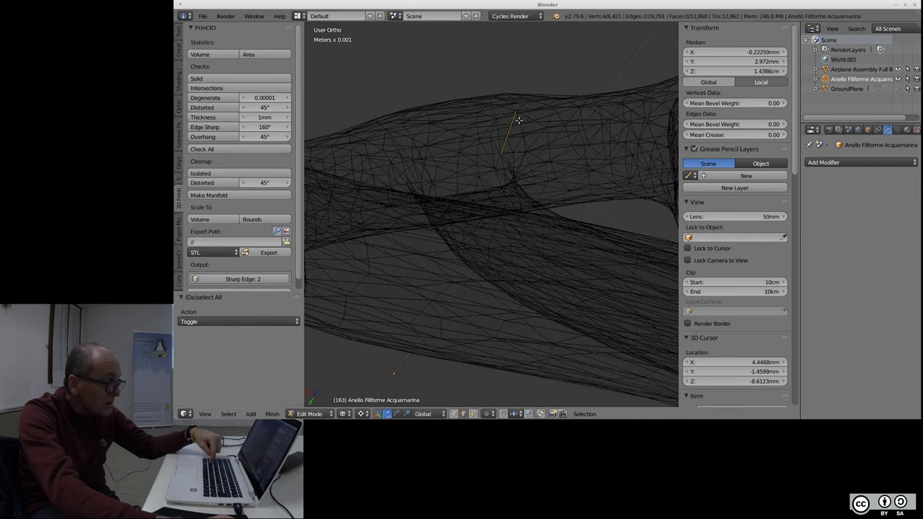
- Orbit around the sharp edge, place the 3D cursor on the lower band, and return to Object Mode
{"action": "middle_click_drag", "start_coordinate": [519, 120], "coordinate": [573, 64]}
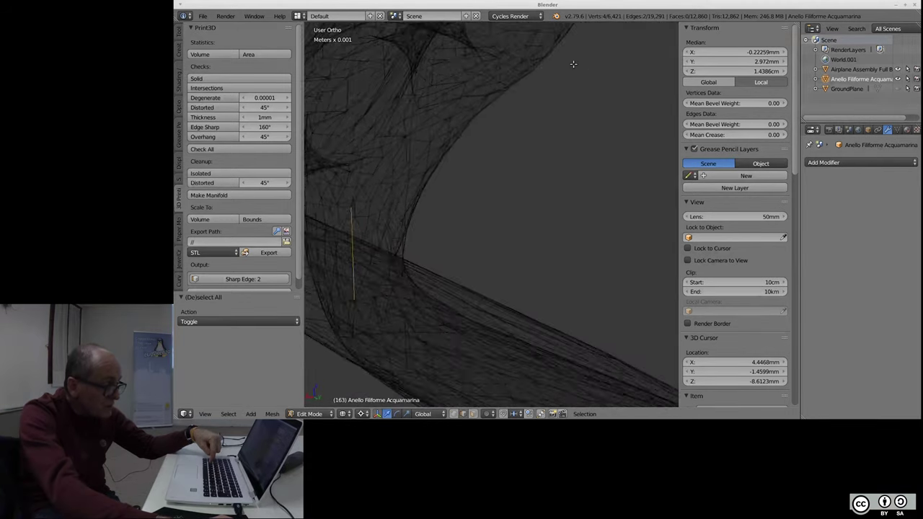
{"action": "middle_click_drag", "start_coordinate": [573, 64], "coordinate": [463, 142]}
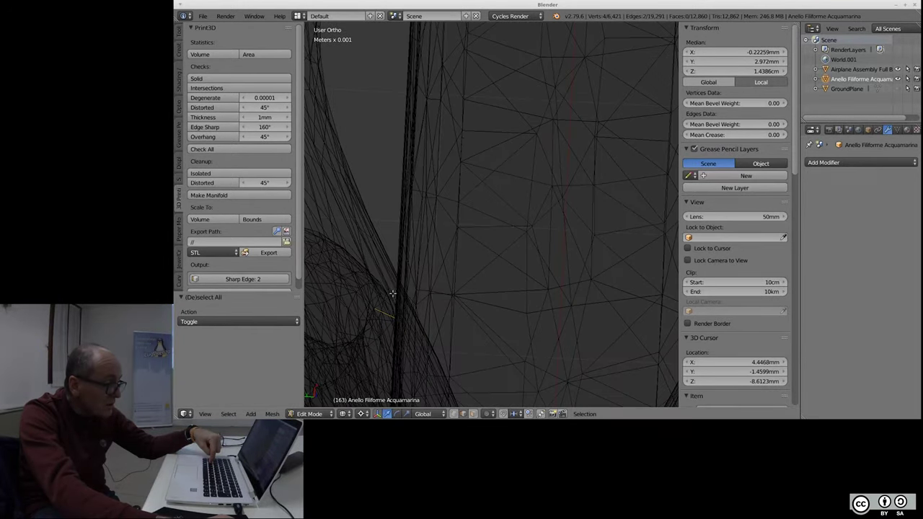
{"action": "middle_click_drag", "start_coordinate": [392, 293], "coordinate": [375, 306]}
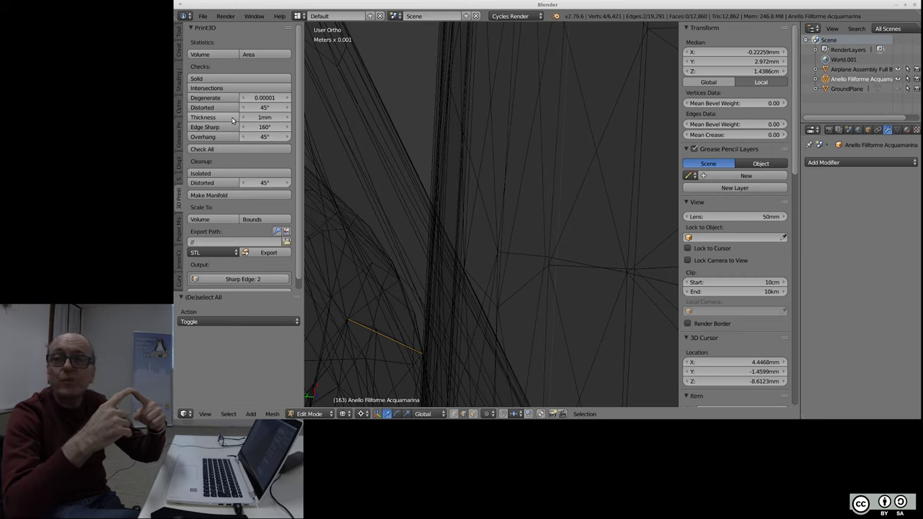
{"action": "scroll", "coordinate": [448, 207], "scroll_direction": "down", "scroll_amount": 5}
{"action": "scroll", "coordinate": [476, 209], "scroll_direction": "down", "scroll_amount": 3}
{"action": "scroll", "coordinate": [509, 216], "scroll_direction": "down", "scroll_amount": 3}
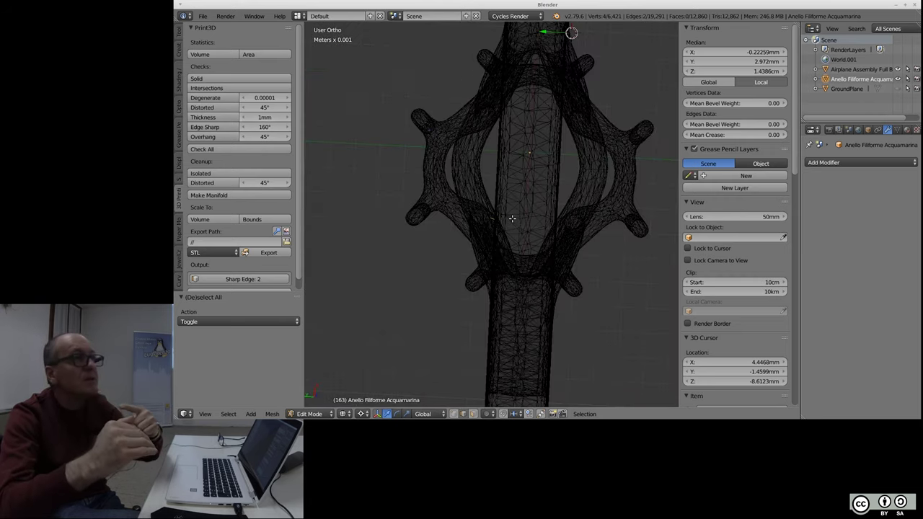
{"action": "scroll", "coordinate": [510, 220], "scroll_direction": "down", "scroll_amount": 2}
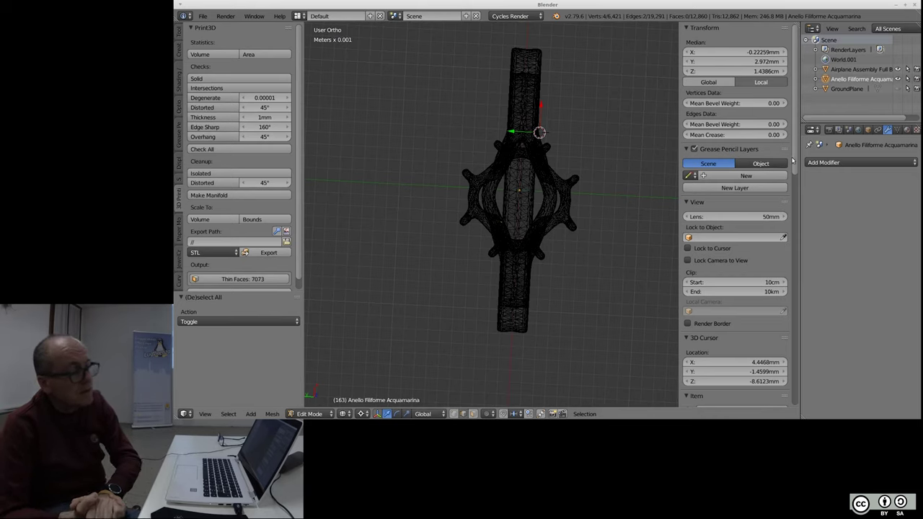
{"action": "scroll", "coordinate": [798, 185], "scroll_direction": "down", "scroll_amount": 1}
{"action": "scroll", "coordinate": [798, 186], "scroll_direction": "up", "scroll_amount": 1}
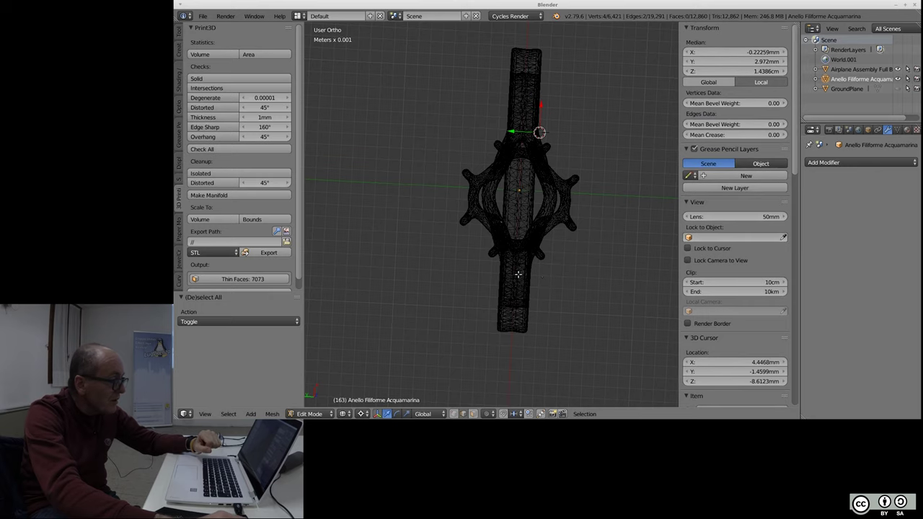
{"action": "left_click", "coordinate": [542, 275]}
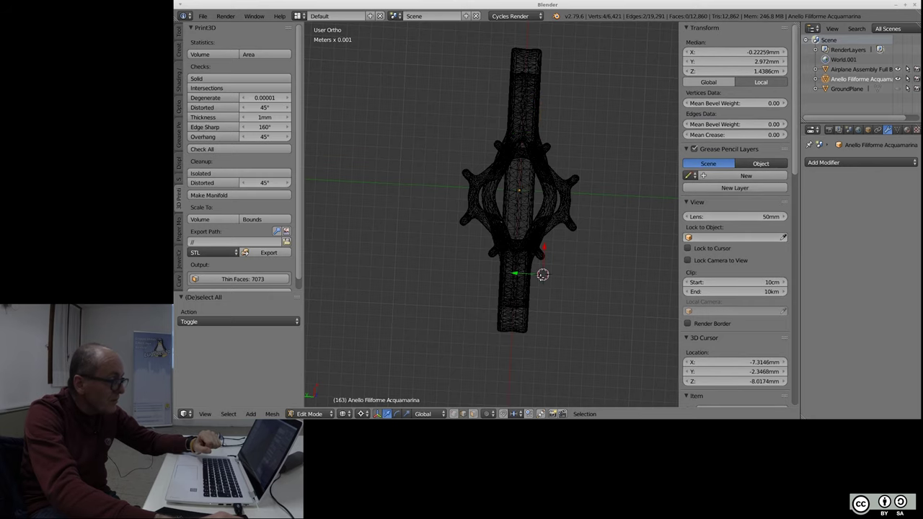
{"action": "key", "text": "Tab"}
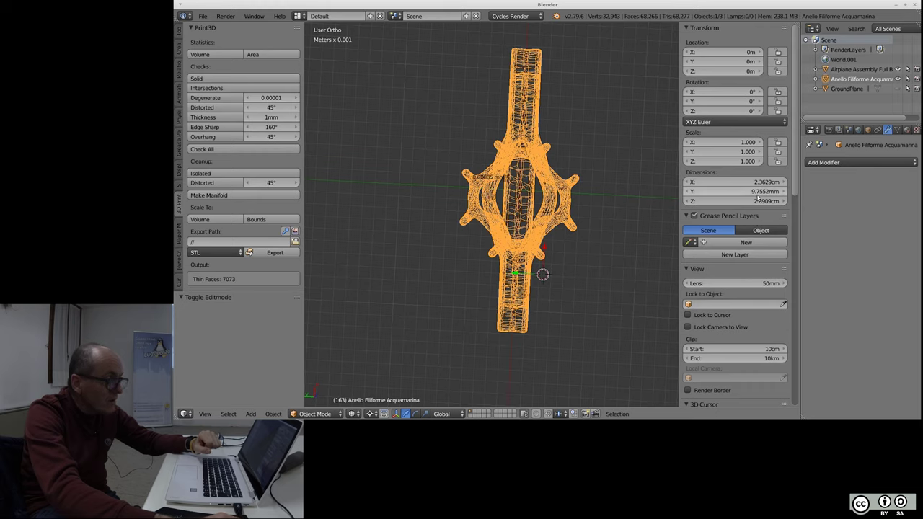
{"action": "mouse_move", "coordinate": [549, 238]}
{"action": "middle_mouse_down"}
{"action": "mouse_move", "coordinate": [530, 226]}
{"action": "mouse_move", "coordinate": [536, 156]}
{"action": "middle_mouse_up"}
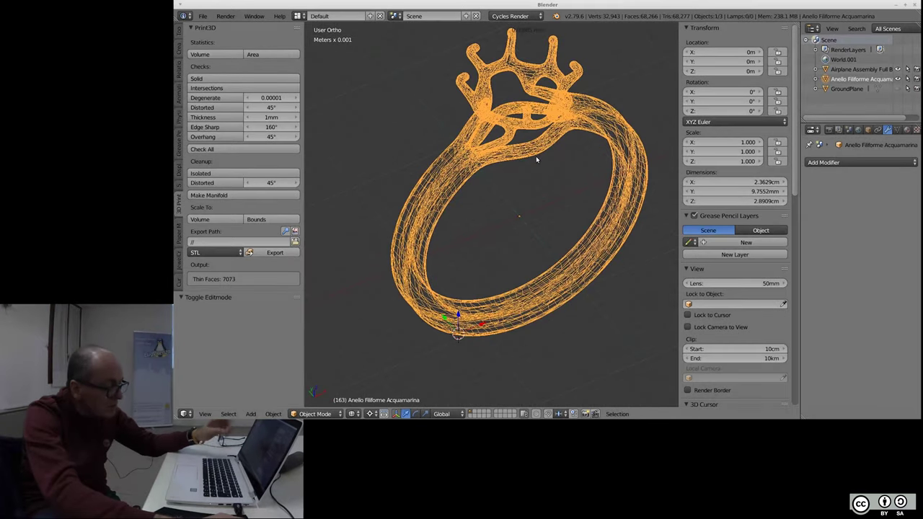
{"action": "right_click", "coordinate": [775, 207]}
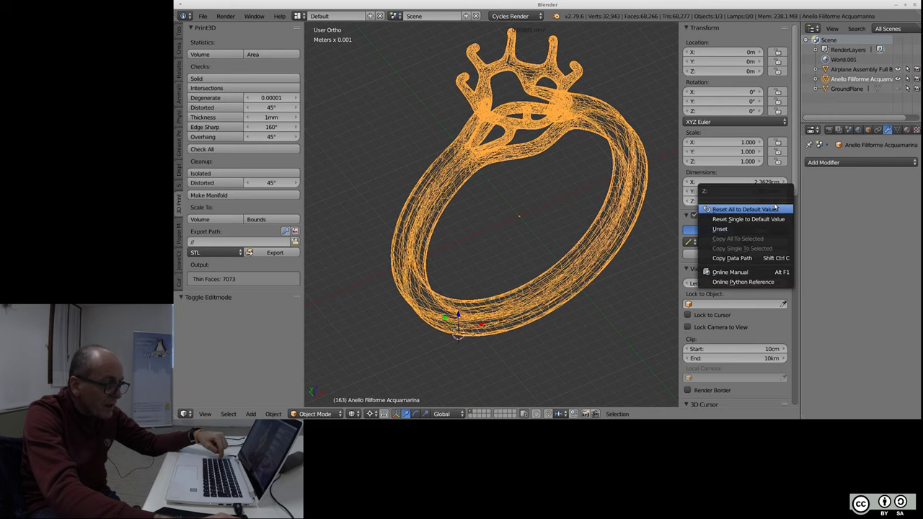
{"action": "left_click", "coordinate": [642, 248]}
{"action": "left_click", "coordinate": [574, 264]}
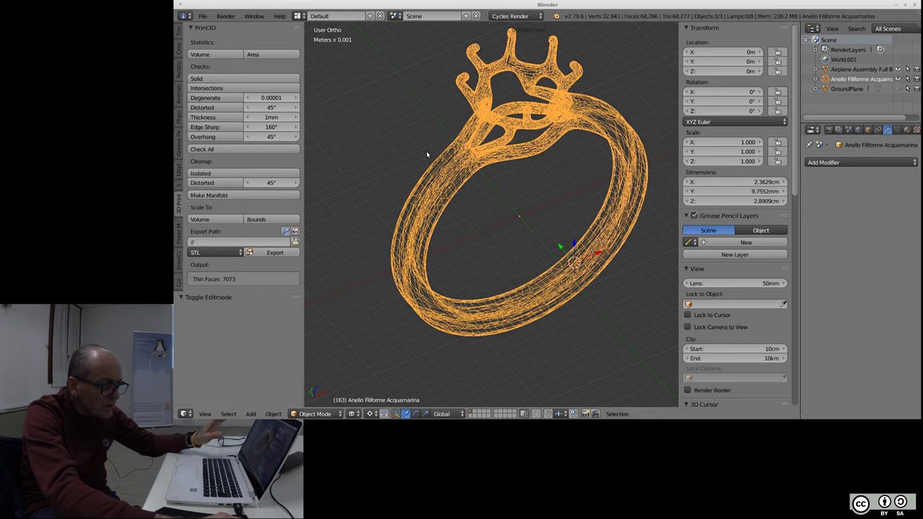
- Re-enter Edit Mode, clear the selection, and select the 7073 thin faces from the thickness check
{"action": "key", "text": "Tab"}
{"action": "key", "text": "a"}
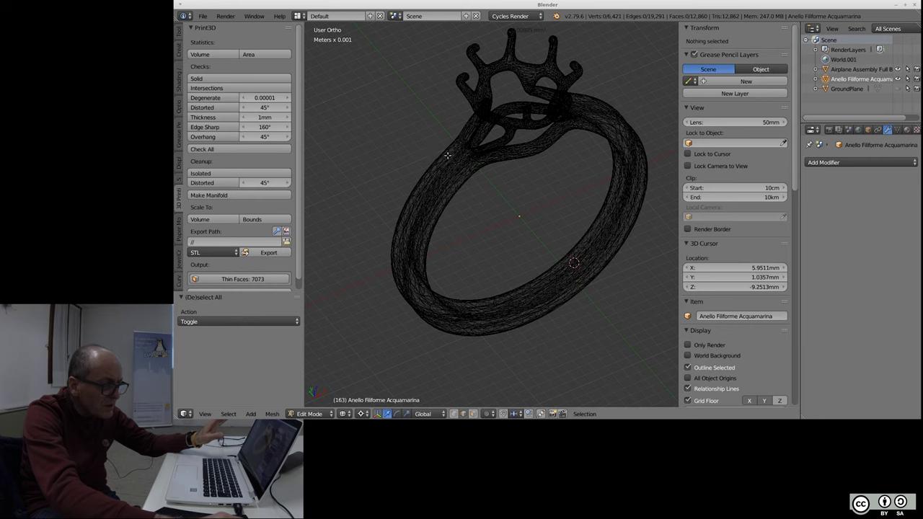
{"action": "key", "text": "a"}
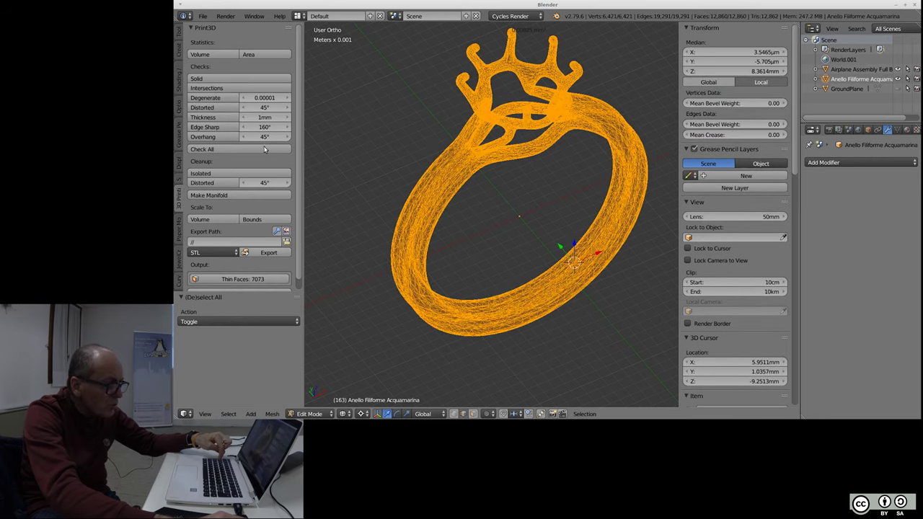
{"action": "scroll", "coordinate": [300, 217], "scroll_direction": "down", "scroll_amount": 1}
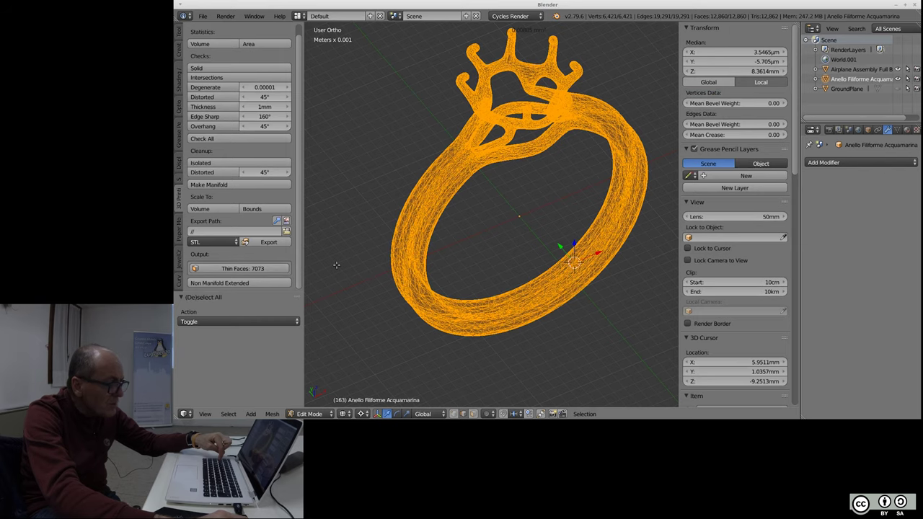
{"action": "key", "text": "Tab"}
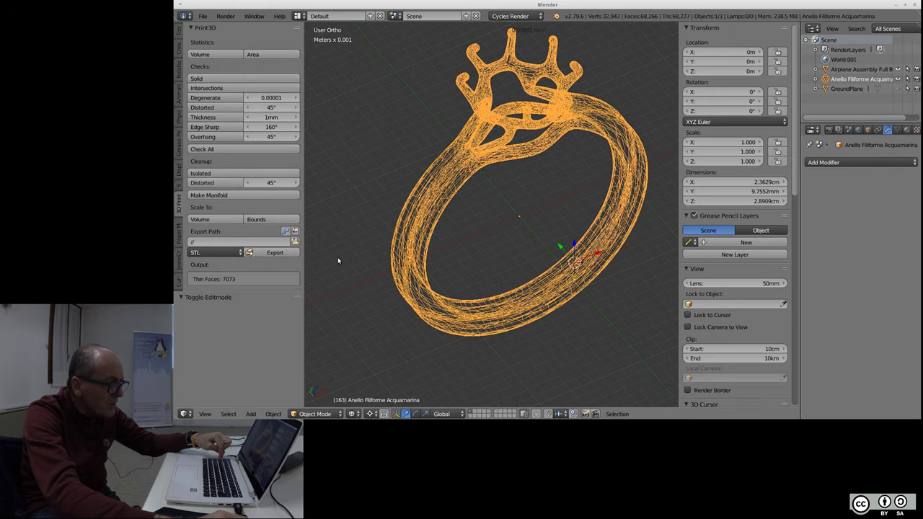
{"action": "key", "text": "Tab"}
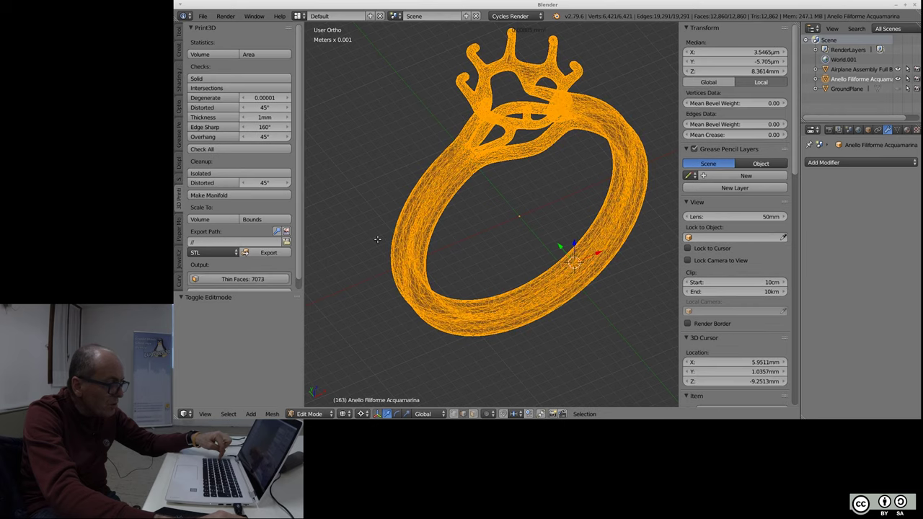
{"action": "scroll", "coordinate": [299, 236], "scroll_direction": "down", "scroll_amount": 1}
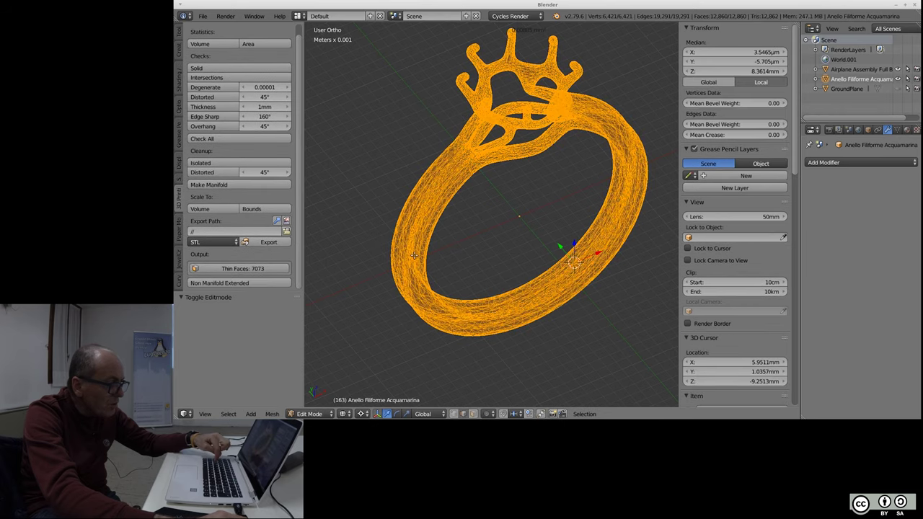
{"action": "key", "text": "a"}
{"action": "left_click", "coordinate": [269, 272]}
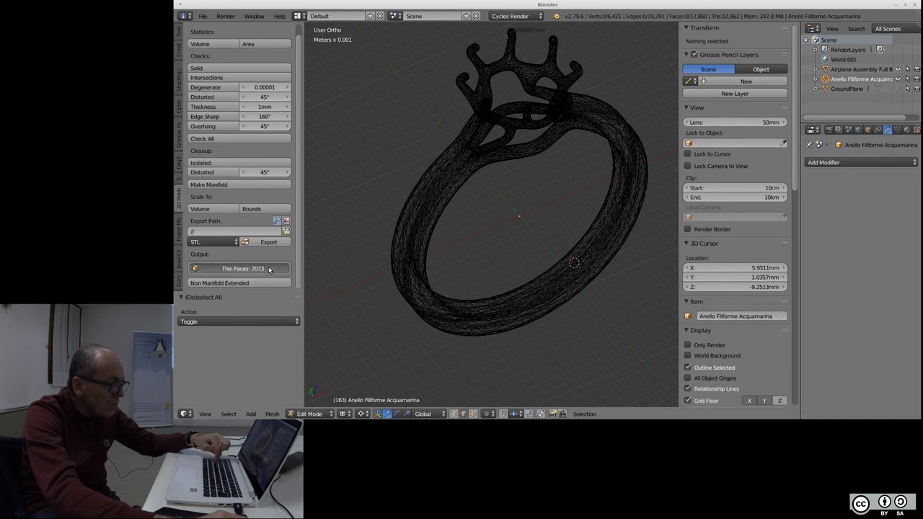
{"action": "mouse_move", "coordinate": [431, 256]}
{"action": "middle_mouse_down"}
{"action": "mouse_move", "coordinate": [538, 245]}
{"action": "mouse_move", "coordinate": [495, 186]}
{"action": "middle_mouse_up"}
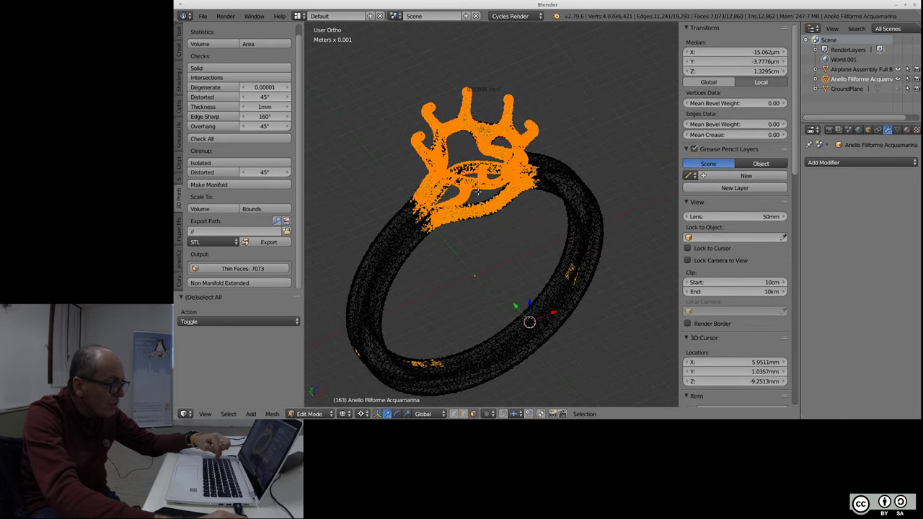
{"action": "scroll", "coordinate": [525, 184], "scroll_direction": "up", "scroll_amount": 2}
{"action": "scroll", "coordinate": [535, 175], "scroll_direction": "up", "scroll_amount": 2}
{"action": "scroll", "coordinate": [469, 217], "scroll_direction": "up", "scroll_amount": 2}
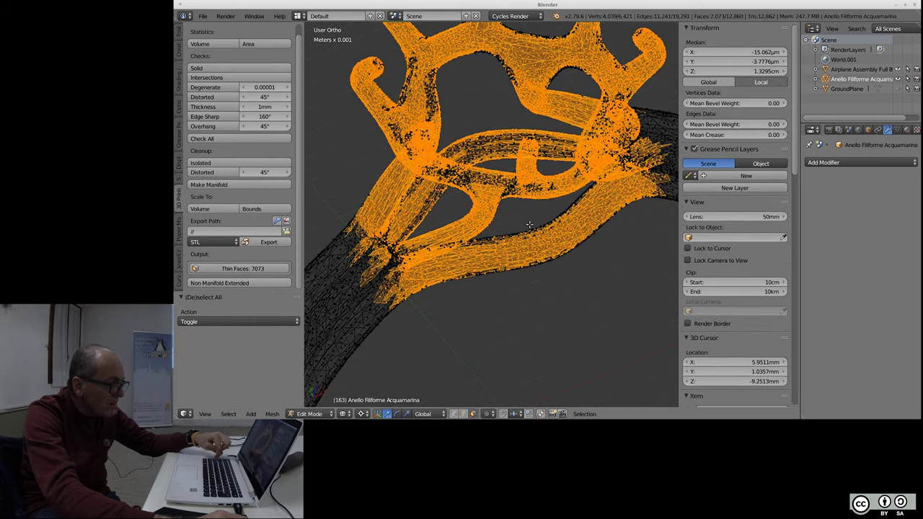
{"action": "mouse_move", "coordinate": [530, 229]}
{"action": "middle_mouse_down"}
{"action": "mouse_move", "coordinate": [502, 244]}
{"action": "mouse_move", "coordinate": [501, 229]}
{"action": "middle_mouse_up"}
{"action": "scroll", "coordinate": [497, 152], "scroll_direction": "down", "scroll_amount": 3}
{"action": "scroll", "coordinate": [498, 151], "scroll_direction": "down", "scroll_amount": 3}
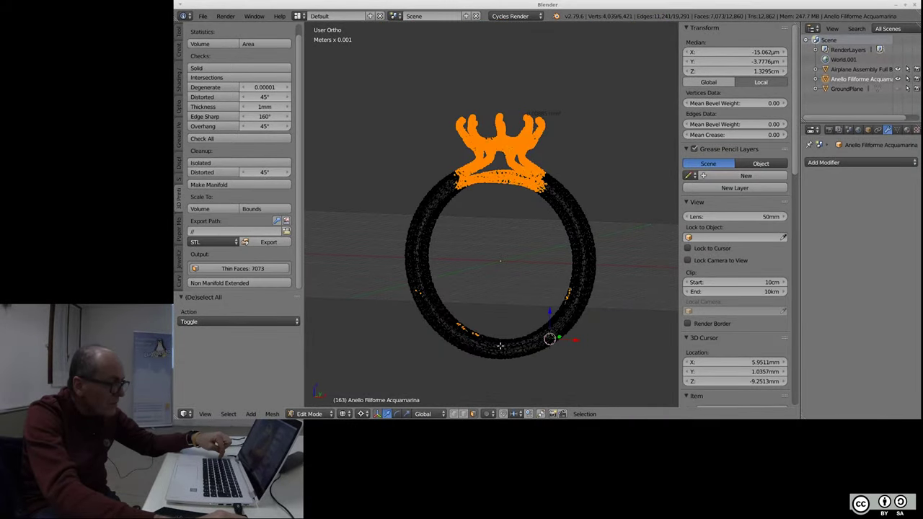
{"action": "mouse_move", "coordinate": [483, 348]}
{"action": "middle_mouse_down"}
{"action": "mouse_move", "coordinate": [520, 304]}
{"action": "mouse_move", "coordinate": [516, 292]}
{"action": "middle_mouse_up"}
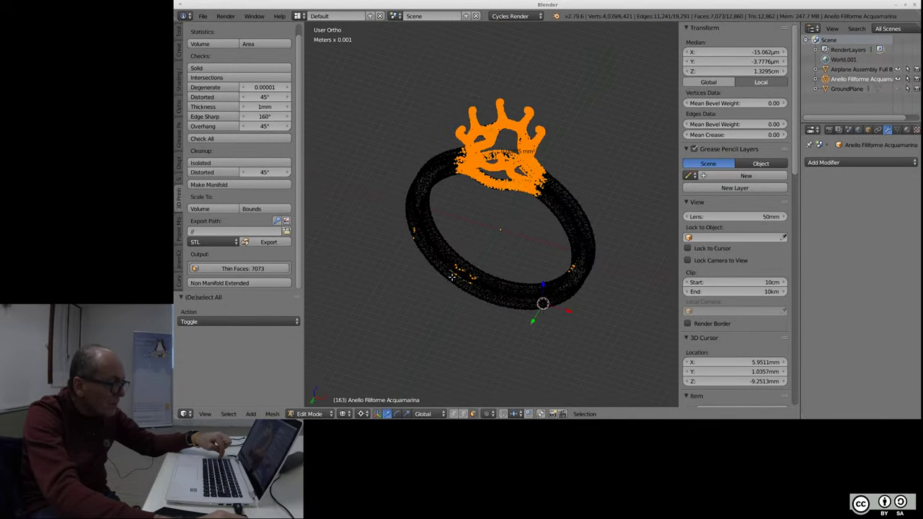
{"action": "scroll", "coordinate": [516, 292], "scroll_direction": "up", "scroll_amount": 3}
{"action": "scroll", "coordinate": [512, 285], "scroll_direction": "up", "scroll_amount": 3}
{"action": "scroll", "coordinate": [509, 276], "scroll_direction": "up", "scroll_amount": 2}
{"action": "scroll", "coordinate": [510, 277], "scroll_direction": "down", "scroll_amount": 3}
{"action": "scroll", "coordinate": [509, 276], "scroll_direction": "down", "scroll_amount": 2}
{"action": "middle_click_drag", "start_coordinate": [509, 276], "coordinate": [589, 267]}
{"action": "scroll", "coordinate": [589, 267], "scroll_direction": "up", "scroll_amount": 2}
{"action": "key", "text": "KP_Decimal"}
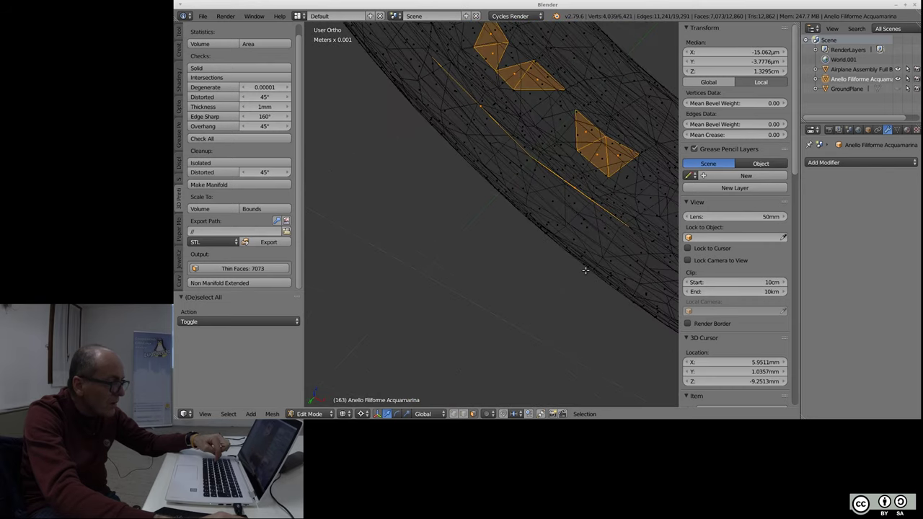
{"action": "scroll", "coordinate": [533, 228], "scroll_direction": "up", "scroll_amount": 4}
{"action": "scroll", "coordinate": [523, 206], "scroll_direction": "up", "scroll_amount": 2}
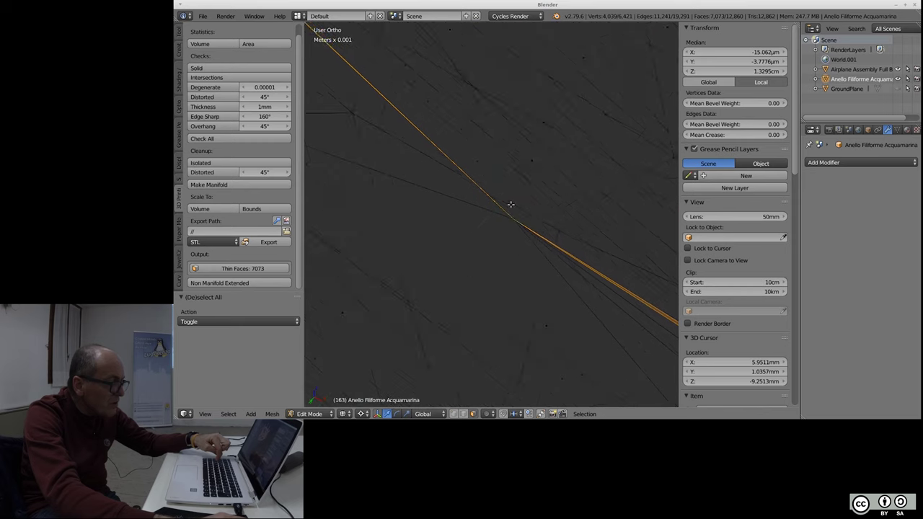
{"action": "scroll", "coordinate": [355, 188], "scroll_direction": "down", "scroll_amount": 4}
{"action": "scroll", "coordinate": [433, 189], "scroll_direction": "down", "scroll_amount": 2}
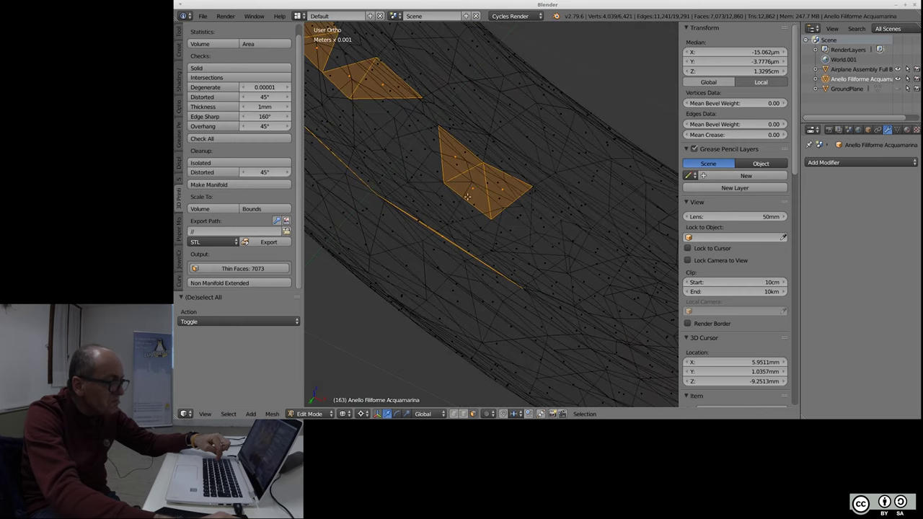
{"action": "scroll", "coordinate": [469, 190], "scroll_direction": "up", "scroll_amount": 2}
{"action": "scroll", "coordinate": [469, 189], "scroll_direction": "down", "scroll_amount": 5}
{"action": "scroll", "coordinate": [469, 189], "scroll_direction": "down", "scroll_amount": 4}
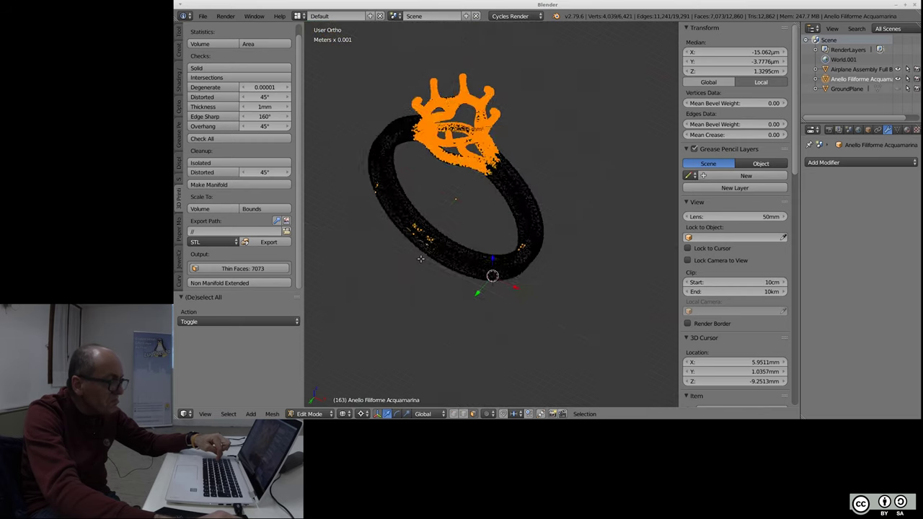
{"action": "scroll", "coordinate": [445, 130], "scroll_direction": "up", "scroll_amount": 5}
{"action": "scroll", "coordinate": [446, 130], "scroll_direction": "up", "scroll_amount": 2}
{"action": "scroll", "coordinate": [469, 144], "scroll_direction": "up", "scroll_amount": 2}
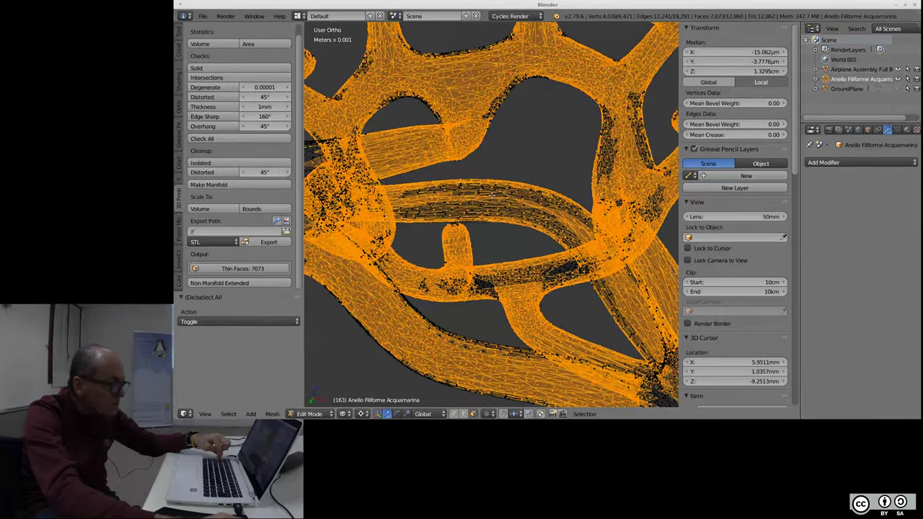
{"action": "scroll", "coordinate": [498, 162], "scroll_direction": "up", "scroll_amount": 2}
{"action": "scroll", "coordinate": [523, 180], "scroll_direction": "up", "scroll_amount": 2}
{"action": "middle_click_drag", "start_coordinate": [523, 180], "coordinate": [409, 236]}
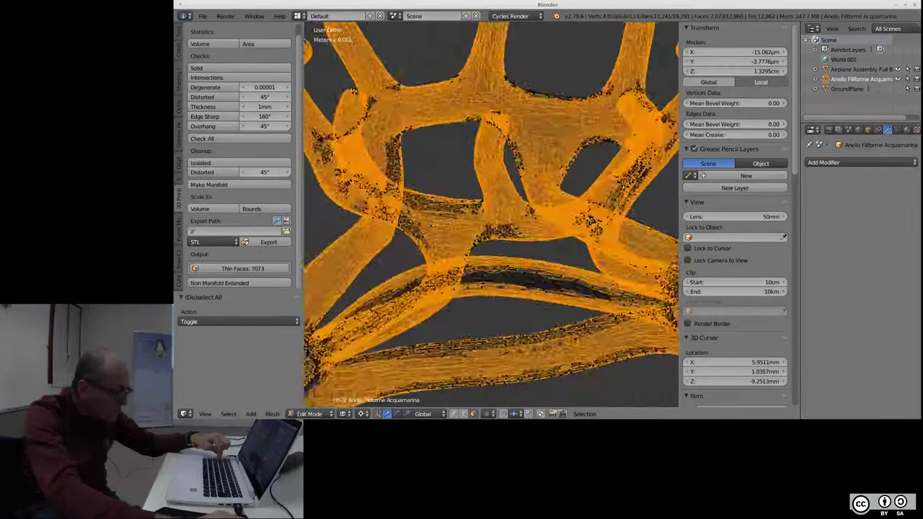
{"action": "middle_click_drag", "start_coordinate": [409, 237], "coordinate": [455, 223]}
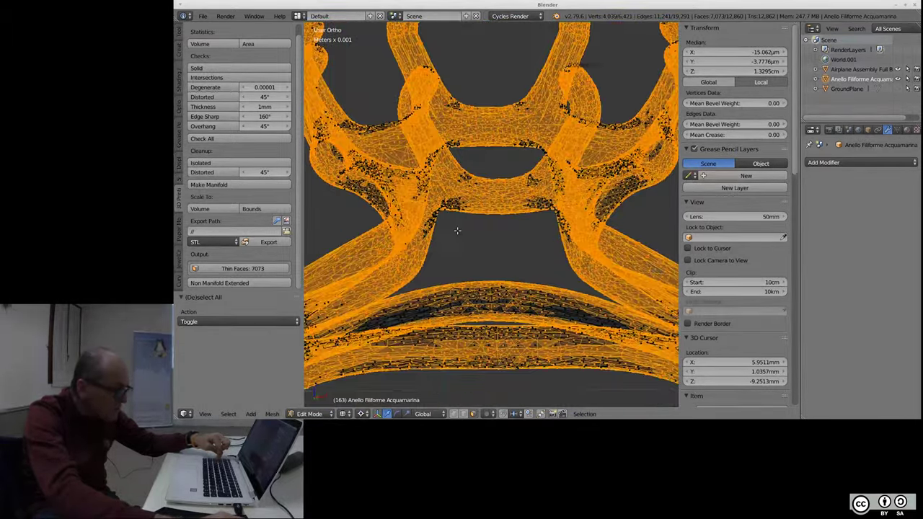
{"action": "scroll", "coordinate": [455, 223], "scroll_direction": "down", "scroll_amount": 4}
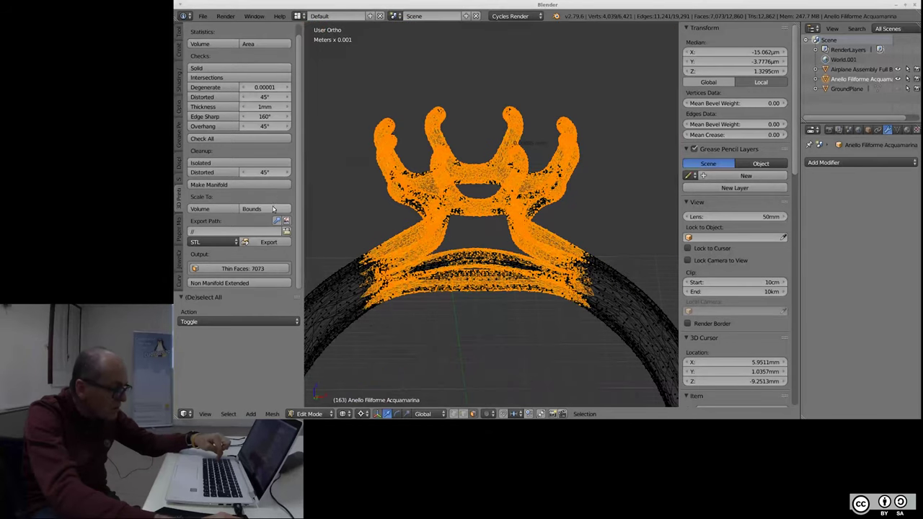
{"action": "left_click", "coordinate": [209, 97]}
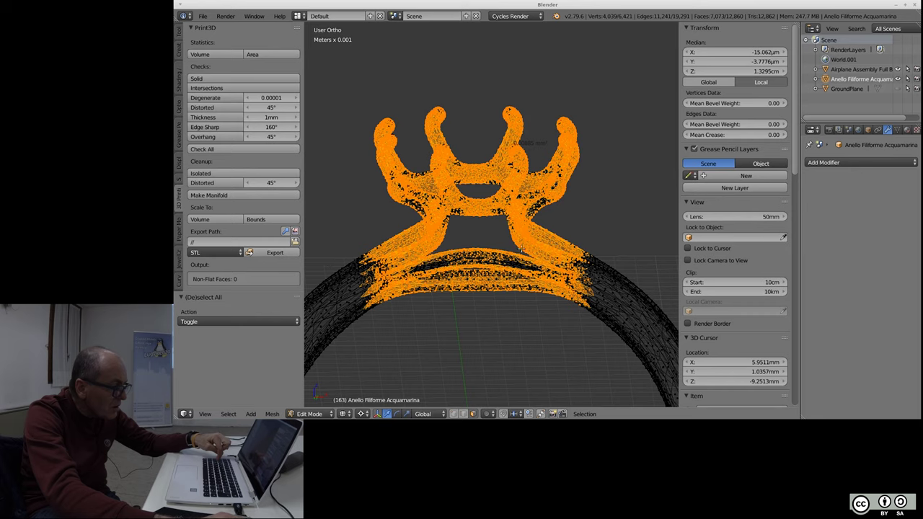
- Run the degenerate check, which finds 12860 zero-area faces and 0 zero-length edges
{"action": "key", "text": "a"}
{"action": "key", "text": "a"}
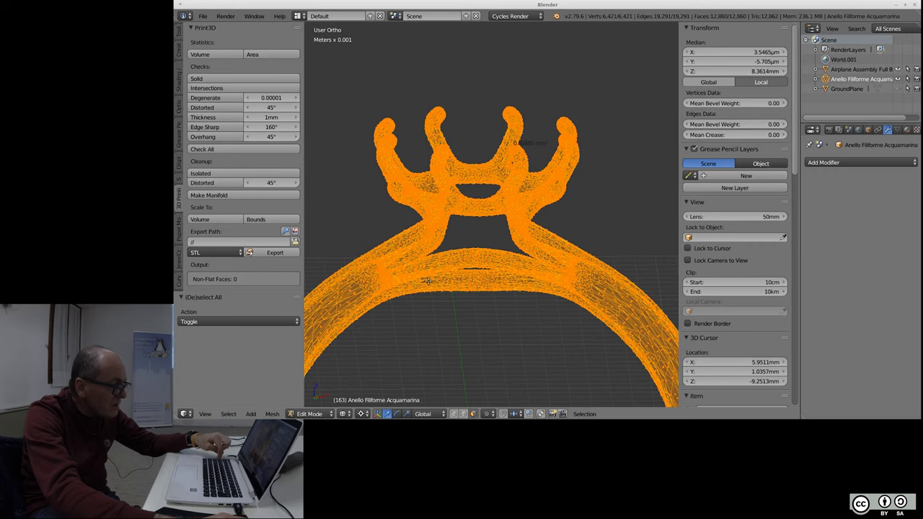
{"action": "key", "text": "a"}
{"action": "key", "text": "a"}
{"action": "key", "text": "a"}
{"action": "left_click", "coordinate": [199, 99]}
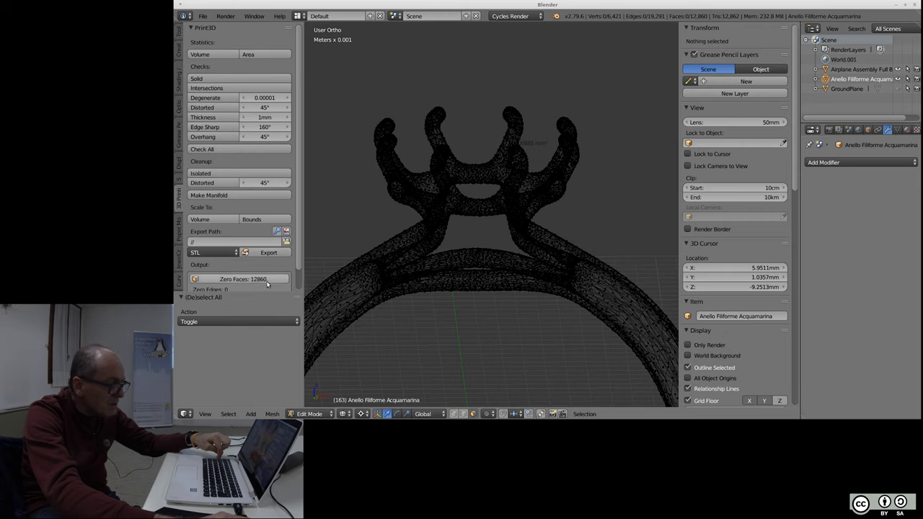
{"action": "key", "text": "a"}
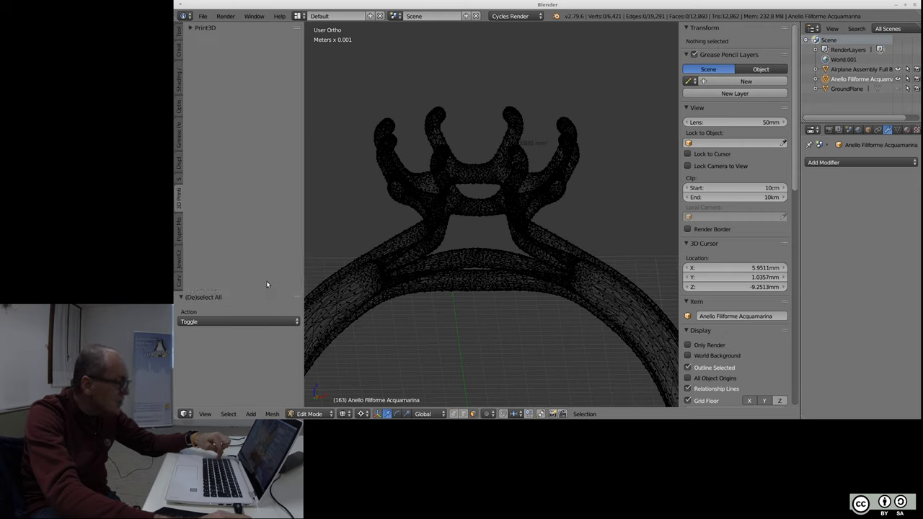
{"action": "left_click", "coordinate": [202, 27]}
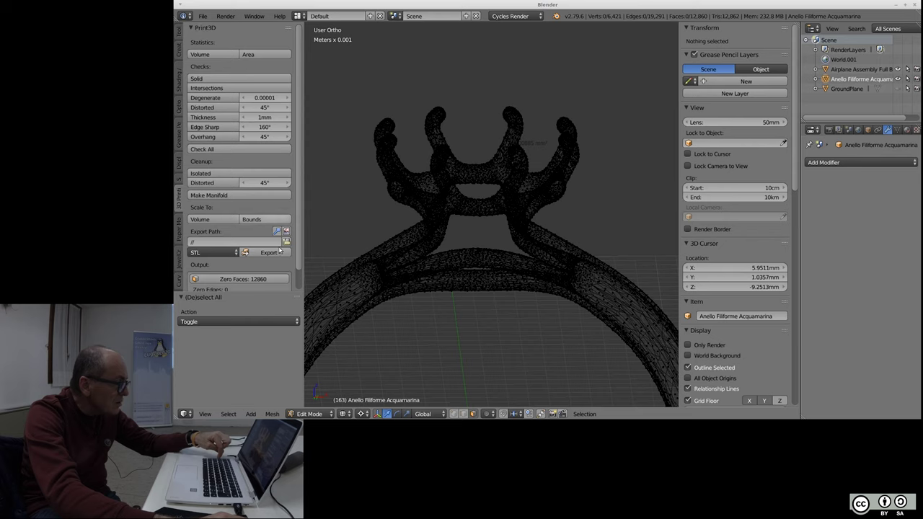
- Select the whole mesh, return to Object Mode, and orbit to a tilted three-quarter view
{"action": "key", "text": "a"}
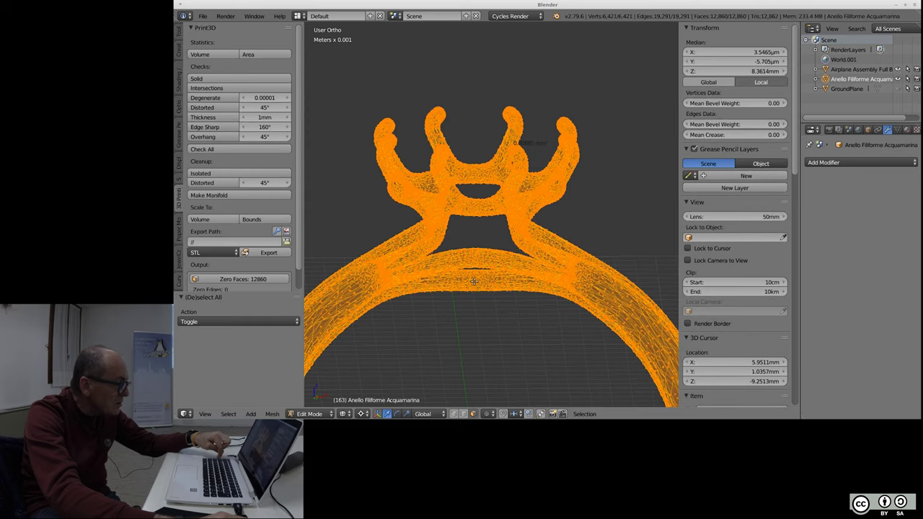
{"action": "key", "text": "Tab"}
{"action": "scroll", "coordinate": [444, 190], "scroll_direction": "down", "scroll_amount": 3}
{"action": "scroll", "coordinate": [443, 190], "scroll_direction": "down", "scroll_amount": 3}
{"action": "mouse_move", "coordinate": [443, 190]}
{"action": "middle_mouse_down"}
{"action": "mouse_move", "coordinate": [462, 326]}
{"action": "mouse_move", "coordinate": [542, 148]}
{"action": "mouse_move", "coordinate": [524, 133]}
{"action": "middle_mouse_up"}
{"action": "scroll", "coordinate": [462, 326], "scroll_direction": "up", "scroll_amount": 3}
{"action": "middle_click_drag", "start_coordinate": [541, 27], "coordinate": [542, 36]}
{"action": "scroll", "coordinate": [544, 41], "scroll_direction": "up", "scroll_amount": 2}
{"action": "scroll", "coordinate": [545, 42], "scroll_direction": "down", "scroll_amount": 1}
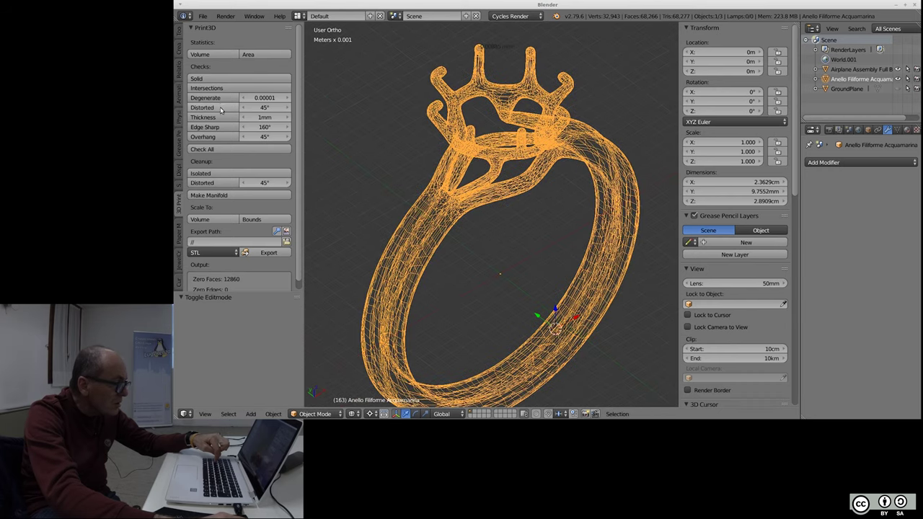
- Run the Print3D Solid check on the ring and review the Output: 0 non-manifold, 0 bad contiguous edges
{"action": "left_click", "coordinate": [242, 79]}
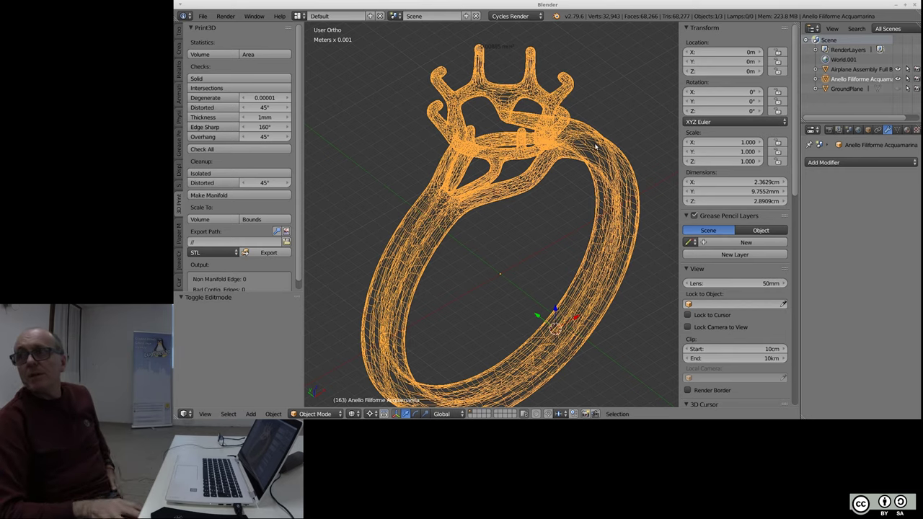
{"action": "scroll", "coordinate": [468, 291], "scroll_direction": "down", "scroll_amount": 1}
{"action": "scroll", "coordinate": [468, 291], "scroll_direction": "up", "scroll_amount": 1}
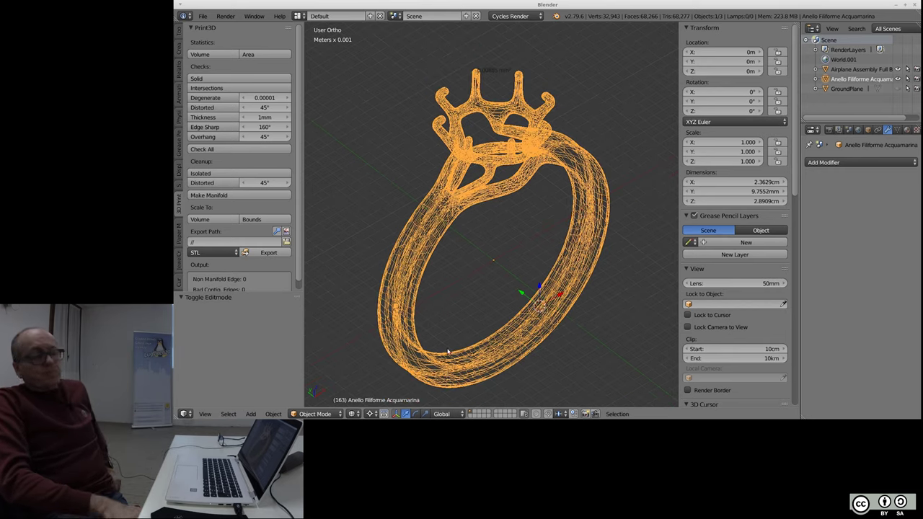
{"action": "scroll", "coordinate": [462, 310], "scroll_direction": "up", "scroll_amount": 1}
{"action": "scroll", "coordinate": [454, 328], "scroll_direction": "down", "scroll_amount": 1}
{"action": "scroll", "coordinate": [449, 344], "scroll_direction": "down", "scroll_amount": 1}
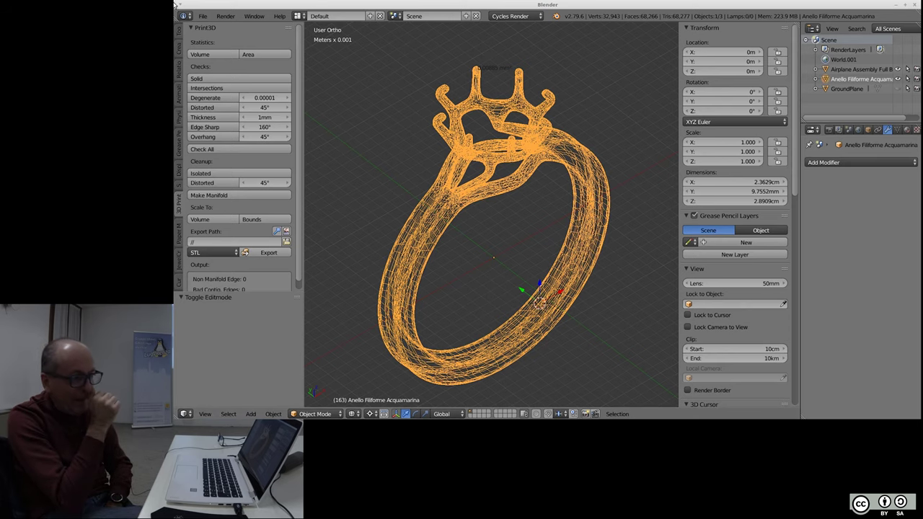
- Close the first Blender window, discarding its unsaved changes
{"action": "left_click", "coordinate": [203, 16]}
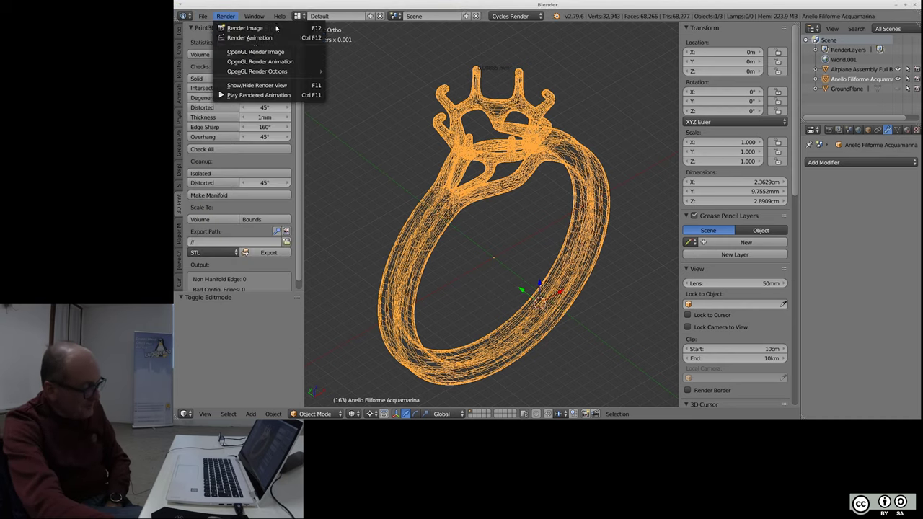
{"action": "left_click", "coordinate": [395, 68]}
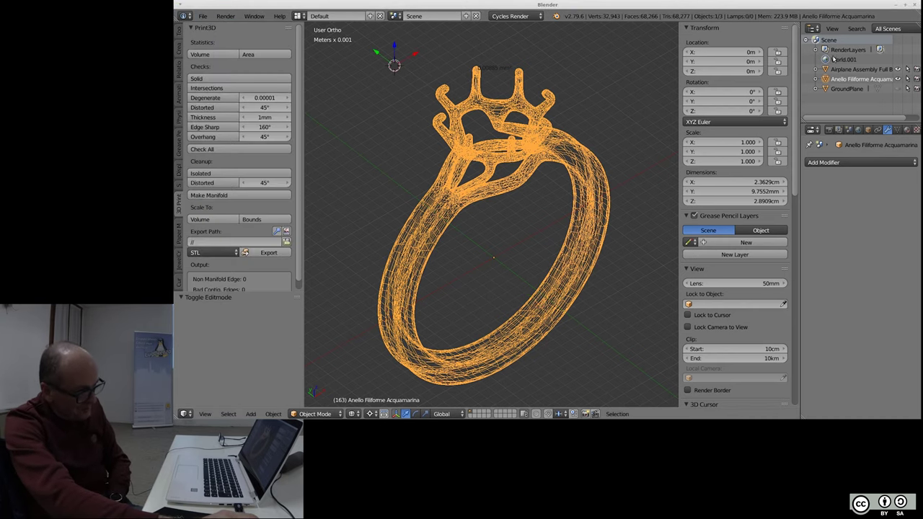
{"action": "left_click", "coordinate": [915, 7]}
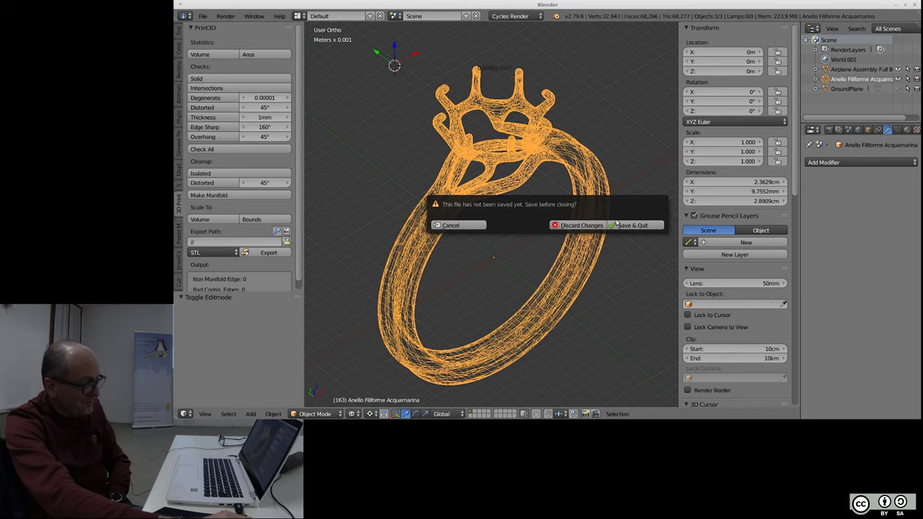
{"action": "left_click", "coordinate": [577, 225]}
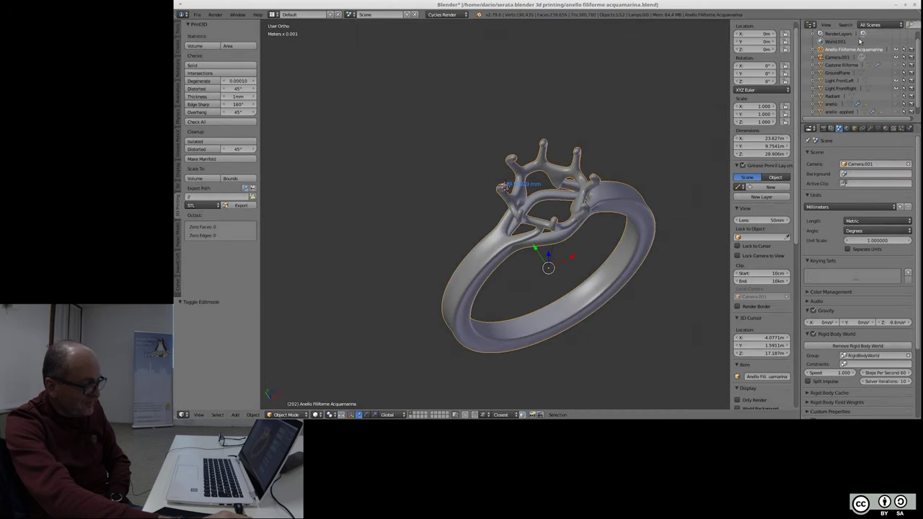
- Close the second Blender window without saving, then stop the vokoscreen recording
{"action": "left_click", "coordinate": [914, 6]}
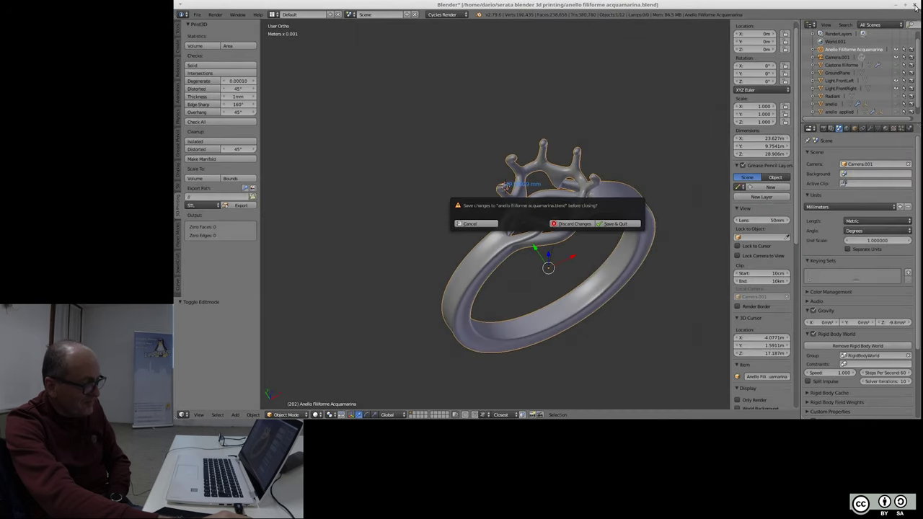
{"action": "left_click", "coordinate": [574, 225]}
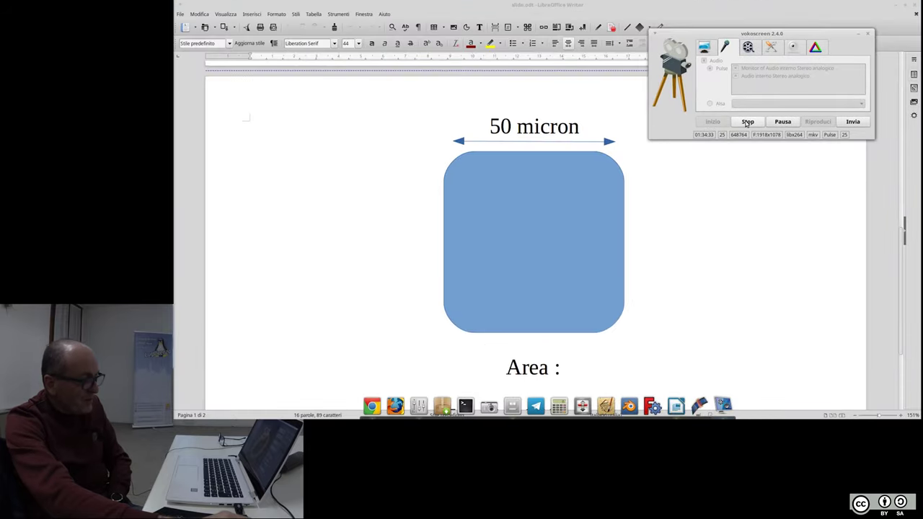
{"action": "left_click", "coordinate": [747, 124]}
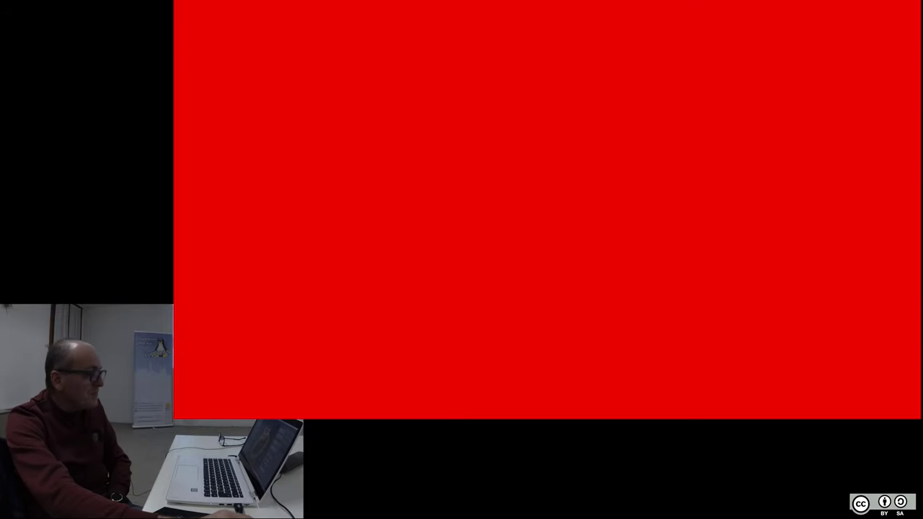